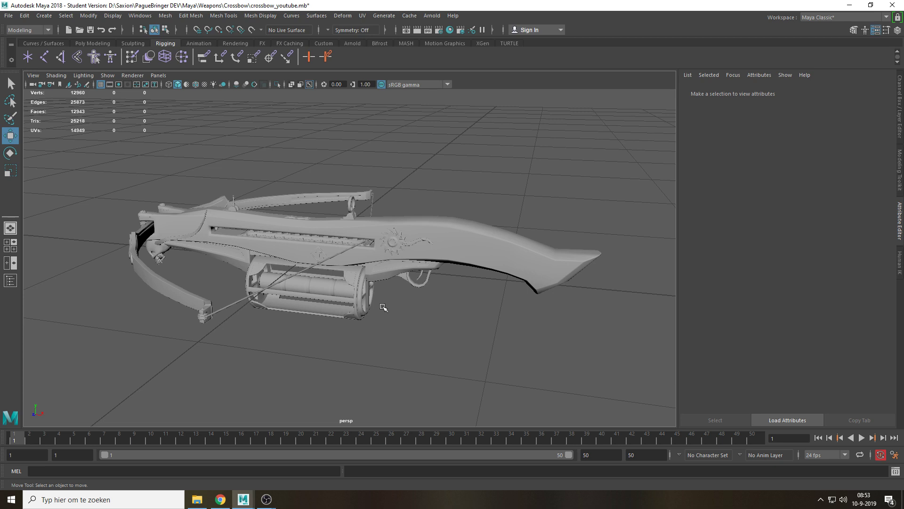
Inspect the crossbow mesh from several angles together with its transform attributes
click(441, 250)
scroll(460, 313, up, 3)
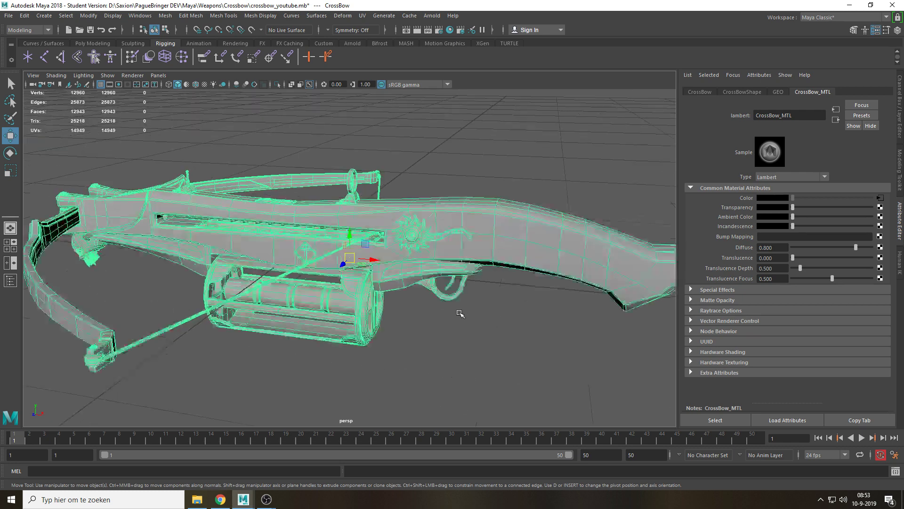
click(701, 92)
alt+drag(494, 155, 456, 161)
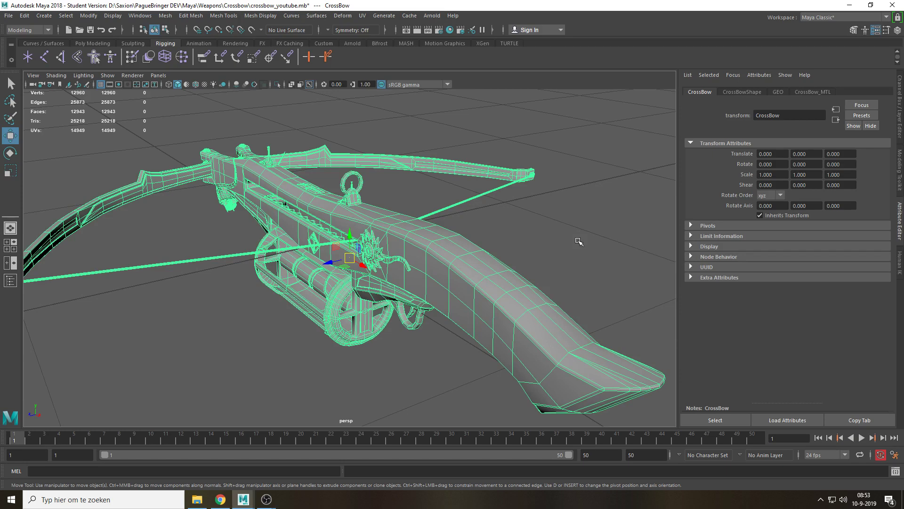
scroll(542, 252, down, 5)
scroll(325, 282, up, 3)
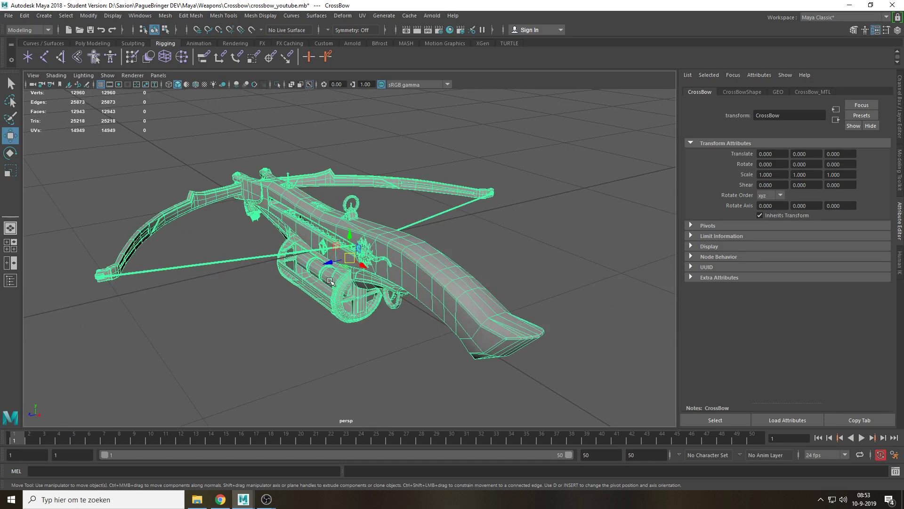
alt+drag(325, 268, 390, 262)
scroll(391, 262, up, 2)
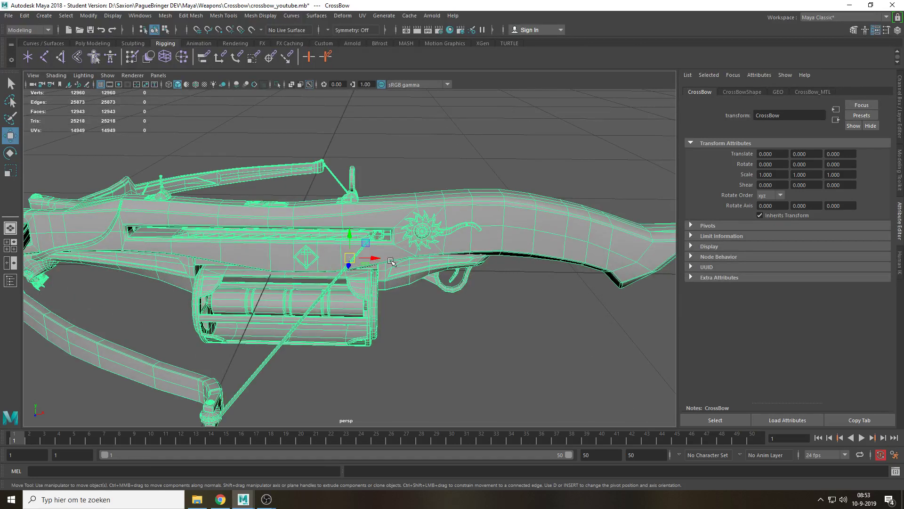
click(469, 314)
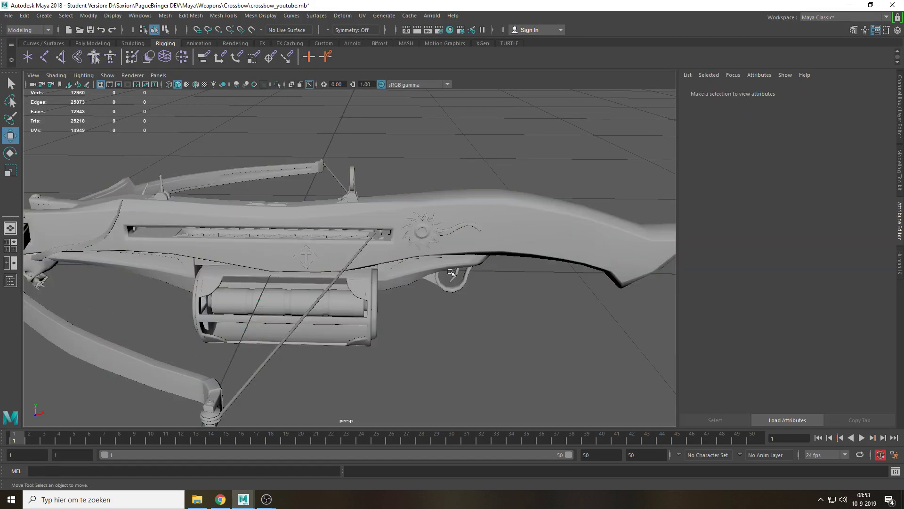
click(429, 248)
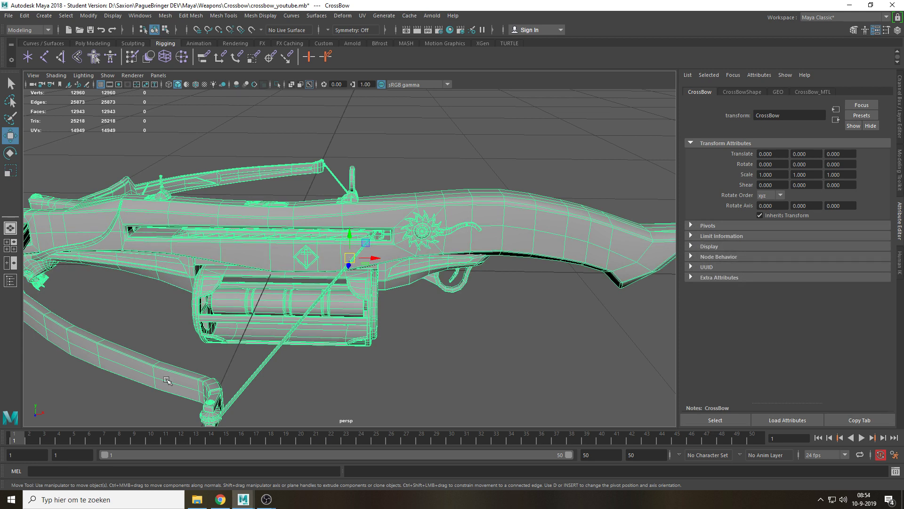
click(415, 371)
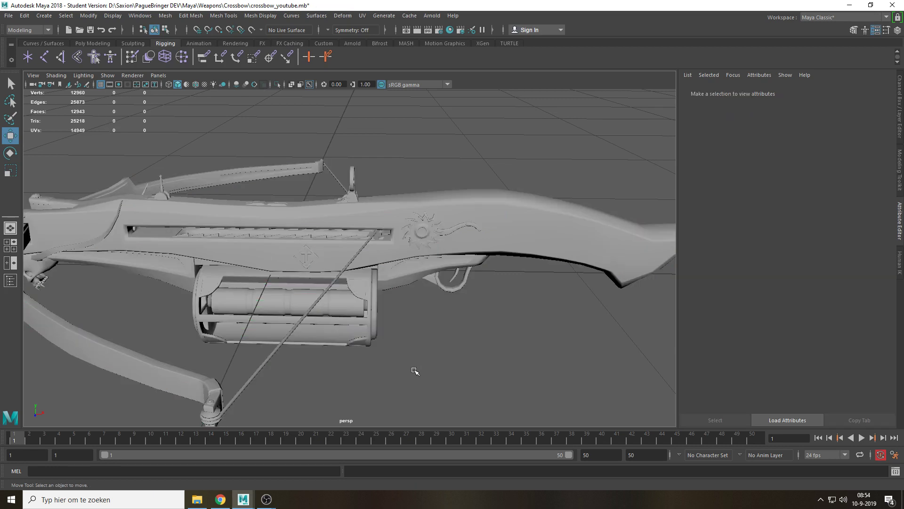
alt+drag(456, 301, 379, 283)
click(407, 255)
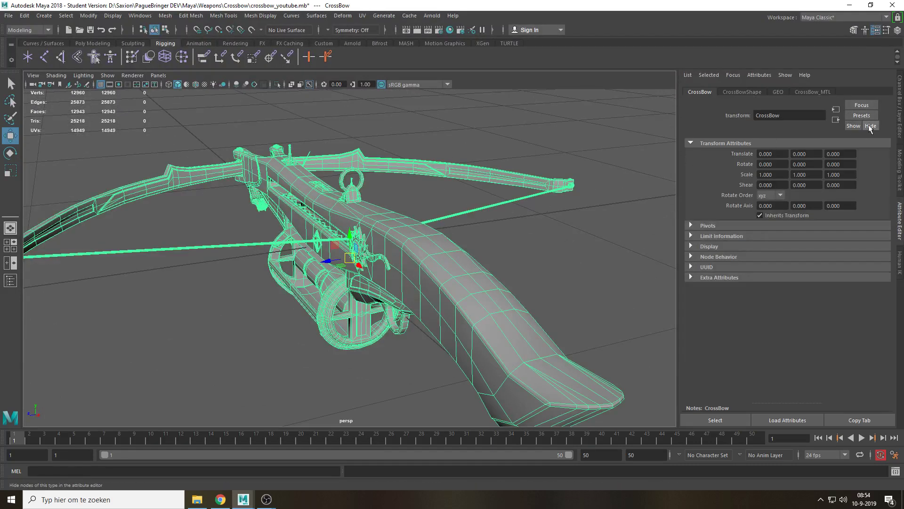
Create a new display layer named RIG and give it a bright green colour
click(901, 114)
alt+drag(518, 227, 514, 266)
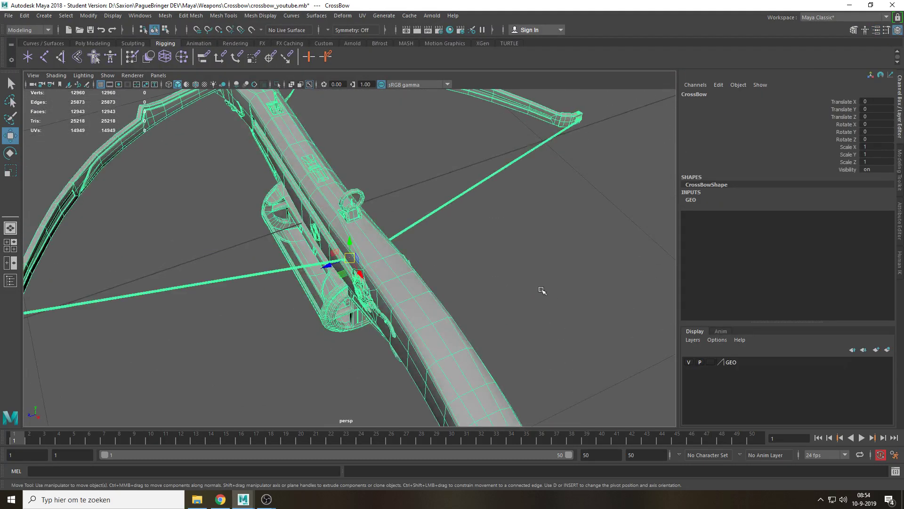
click(876, 349)
double_click(732, 363)
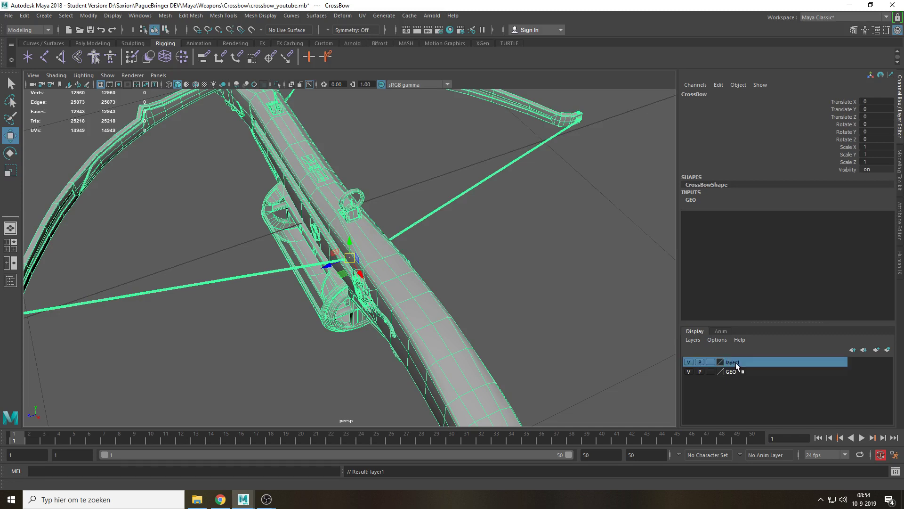
key(ctrl+a)
text(RIG)
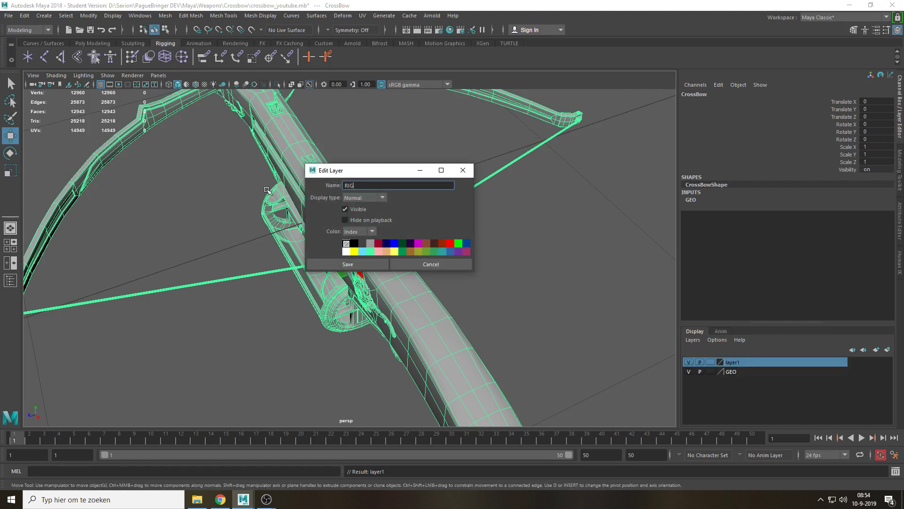
click(461, 243)
click(347, 265)
In the top view with wireframe display, place the first joint at the base of the bow arm on the upper side
scroll(371, 254, down, 6)
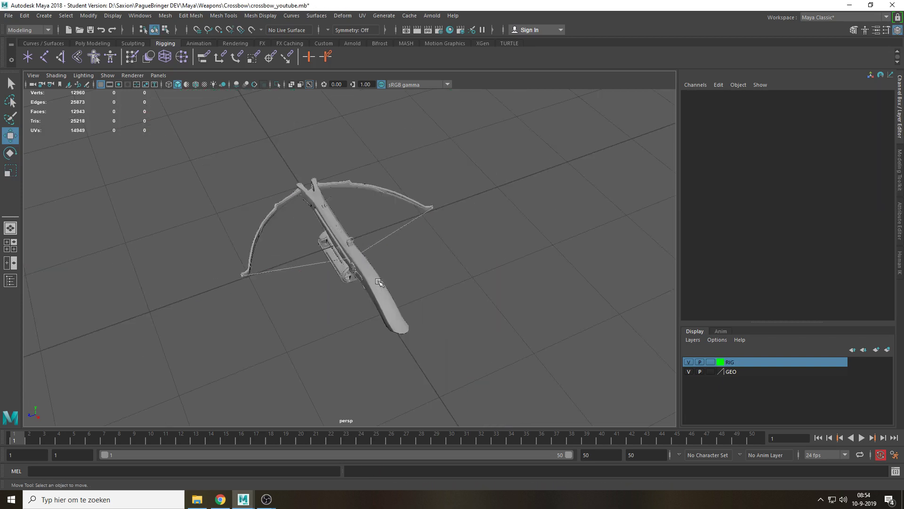
alt+drag(439, 234, 432, 265)
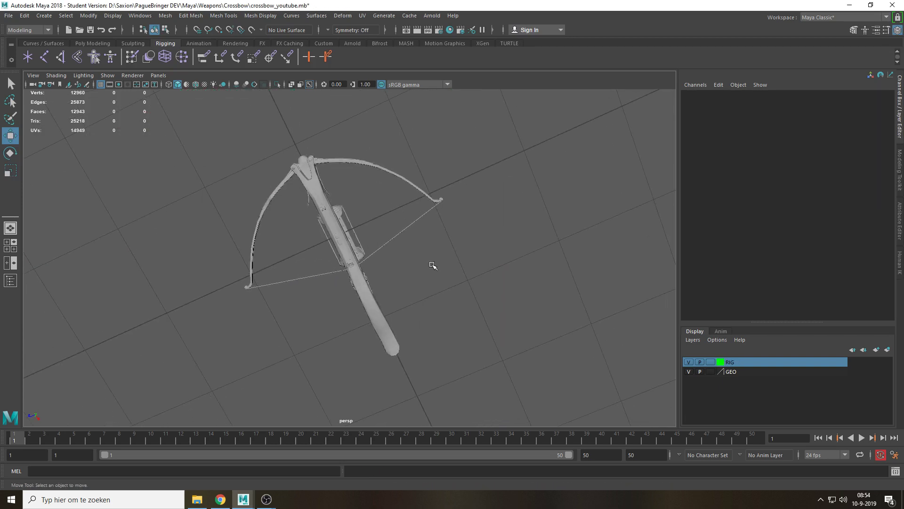
scroll(432, 269, up, 3)
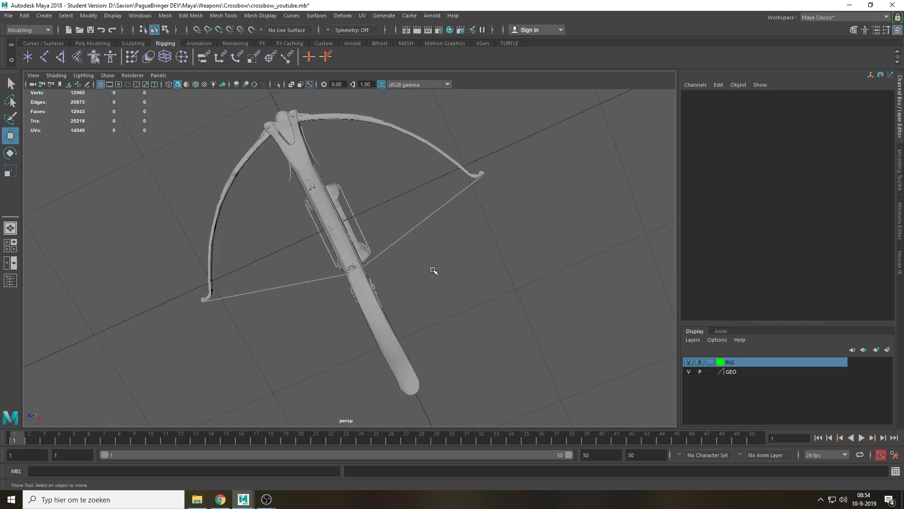
alt+drag(431, 269, 454, 252)
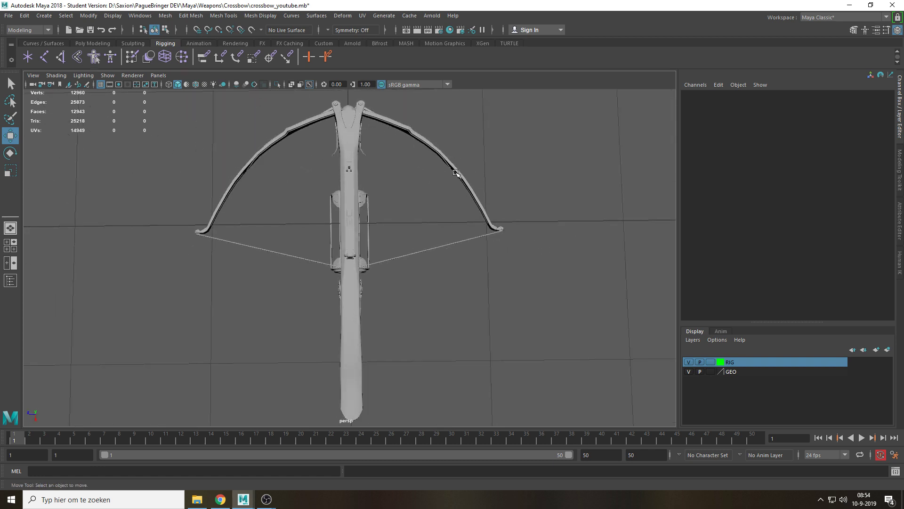
key(space)
drag(422, 228, 395, 229)
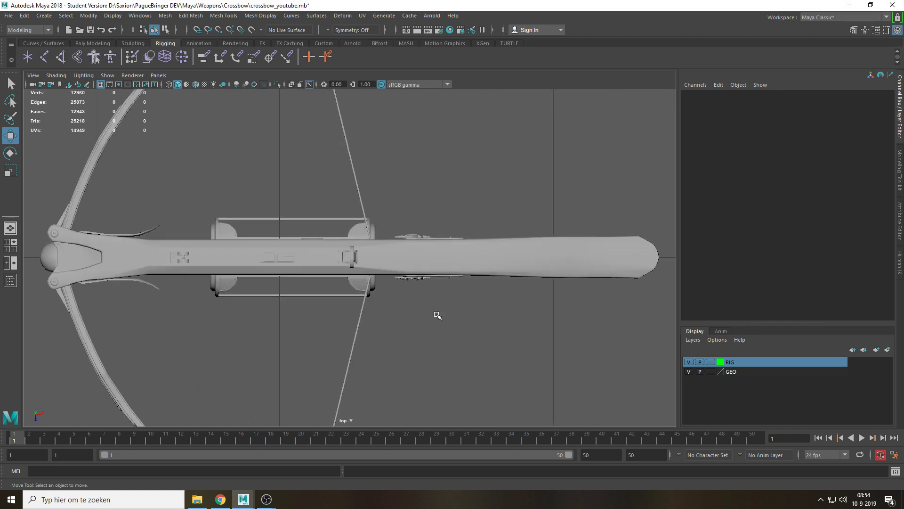
alt+middle_drag(233, 221, 383, 248)
click(46, 59)
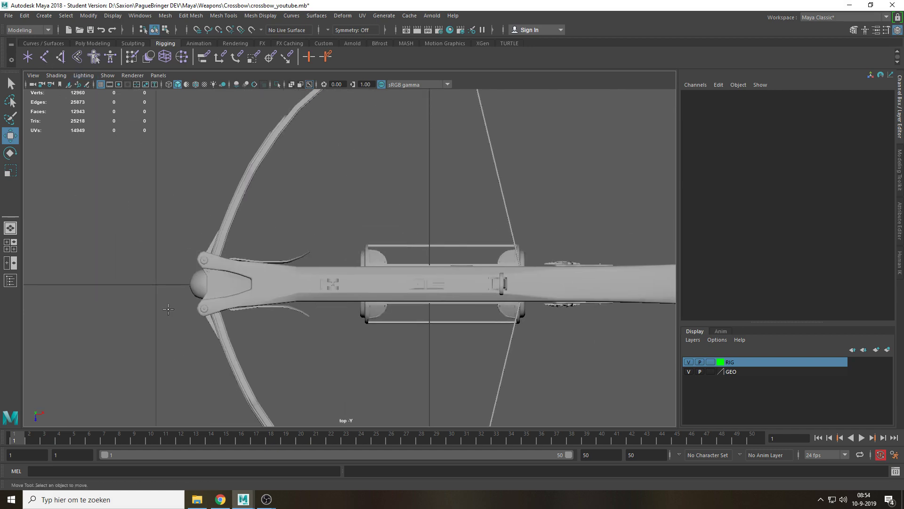
scroll(132, 293, up, 3)
key(4)
scroll(131, 294, up, 5)
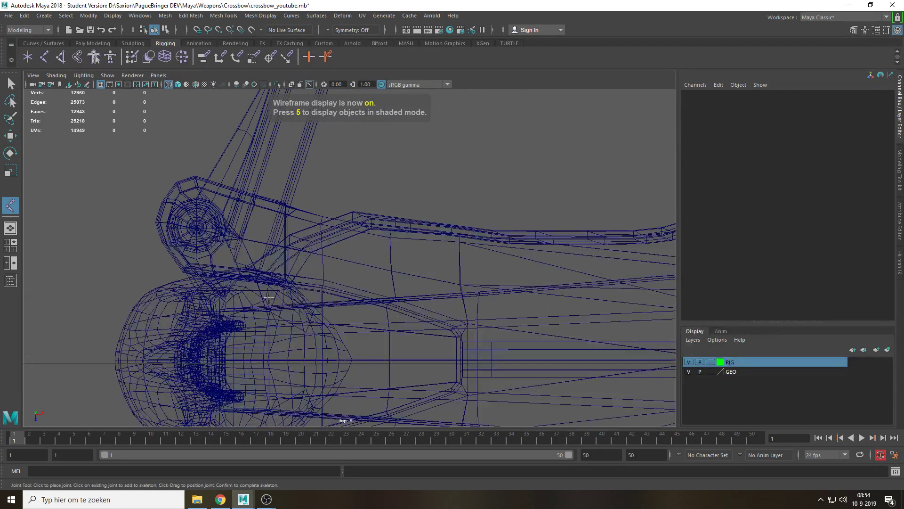
click(256, 242)
Continue the joint chain up the bow arm with three joints centred on its first three edge loops
alt+middle_drag(346, 133, 294, 323)
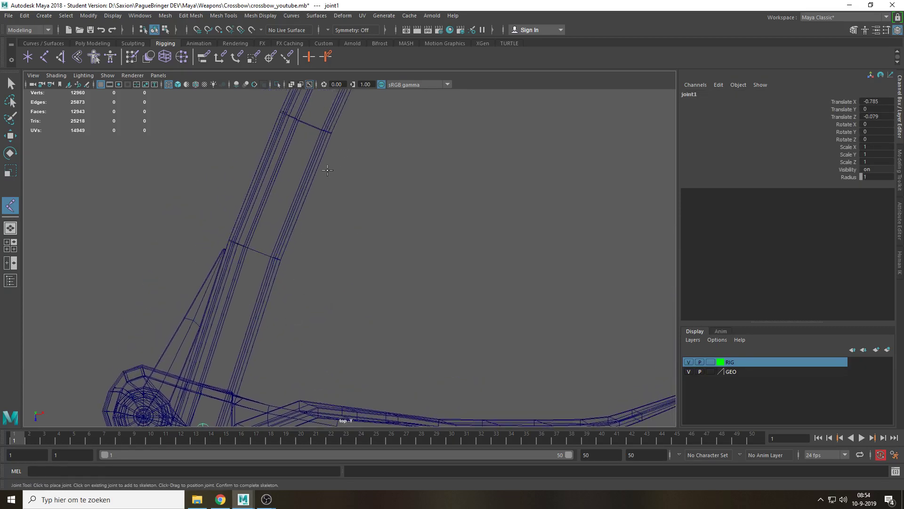
alt+middle_drag(328, 171, 302, 233)
scroll(264, 295, down, 2)
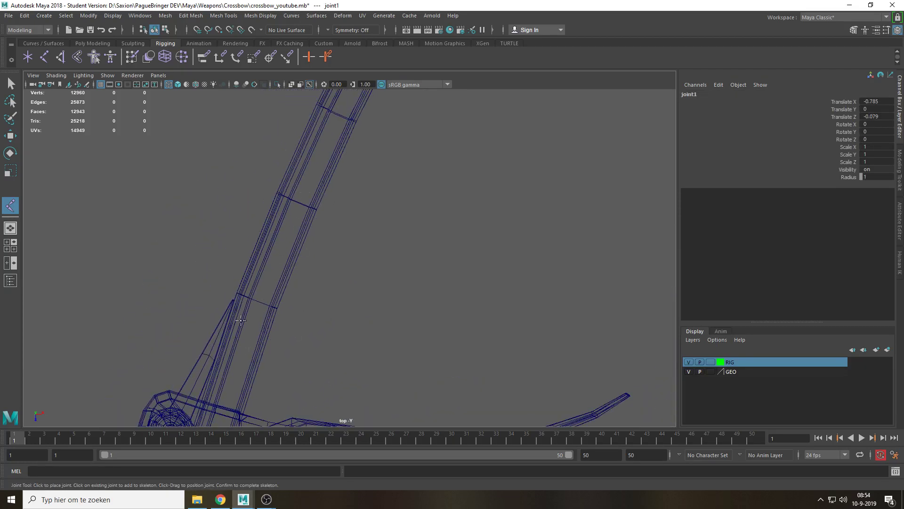
click(298, 204)
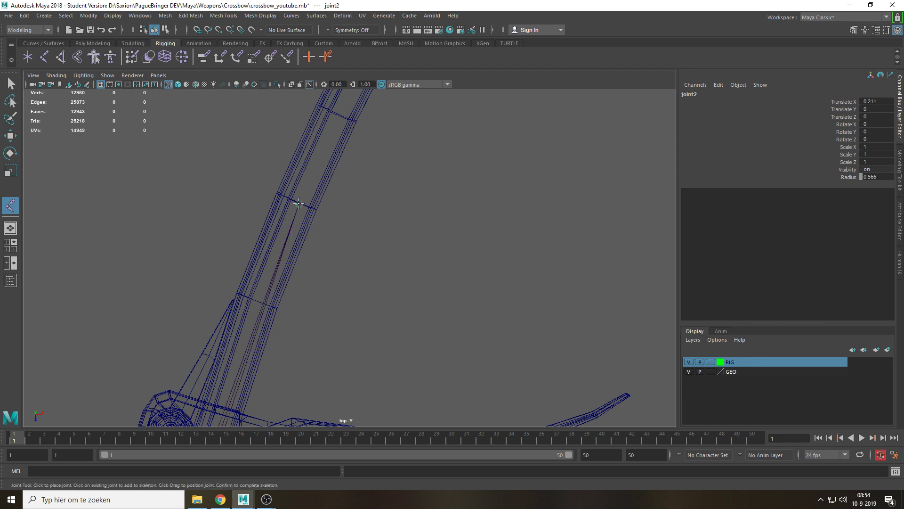
key(ctrl+z)
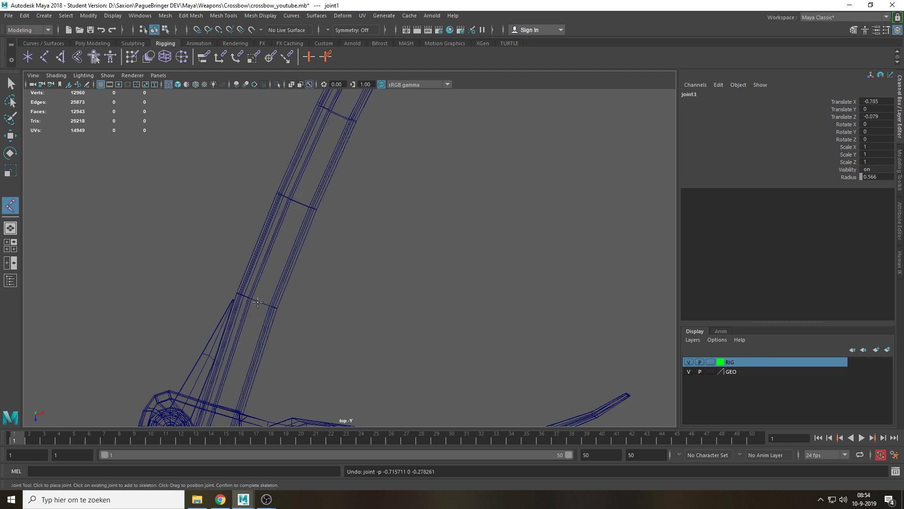
click(258, 303)
click(300, 204)
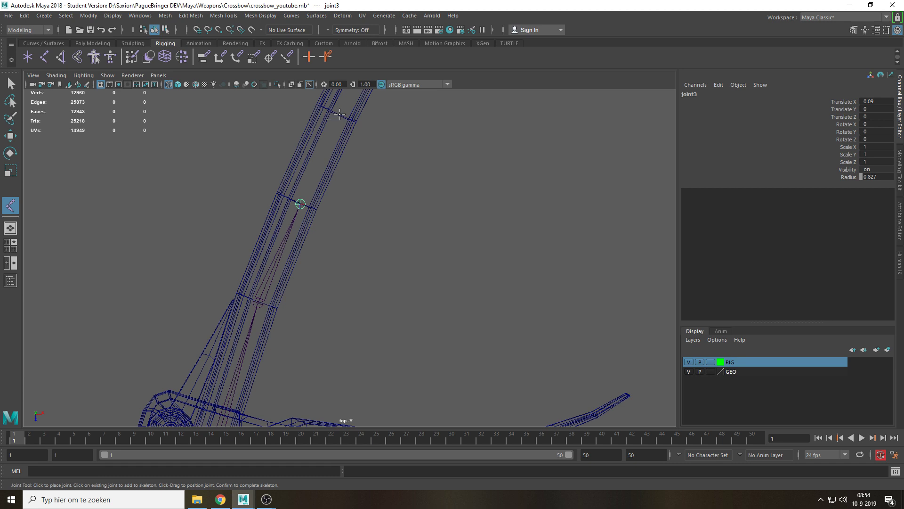
click(339, 114)
Add five more joints along the curved middle section of the bow arm, centred on its thickness
alt+middle_drag(429, 144, 310, 308)
click(277, 184)
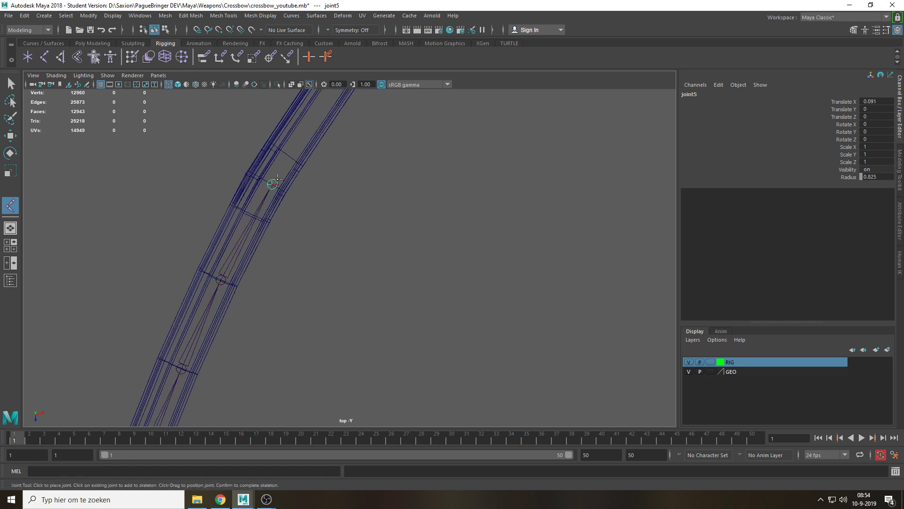
alt+middle_drag(368, 126, 284, 313)
click(288, 228)
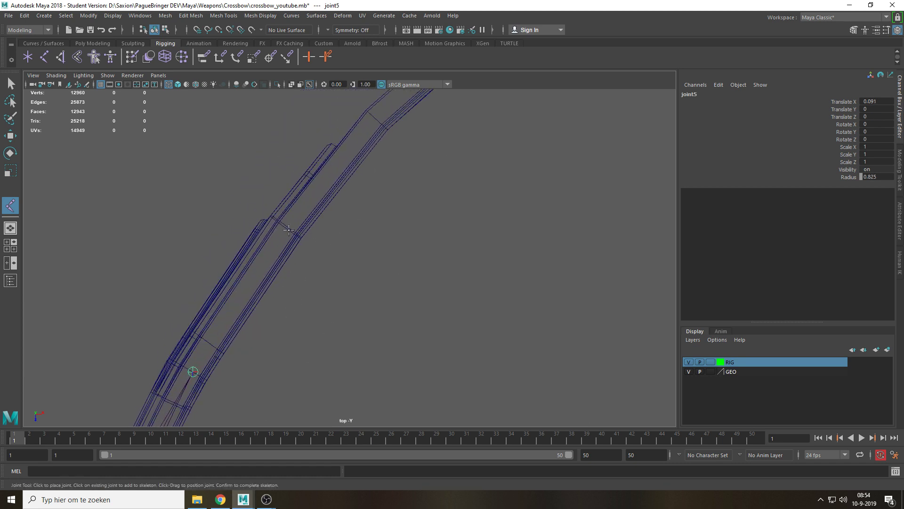
click(376, 120)
alt+middle_drag(464, 147, 317, 339)
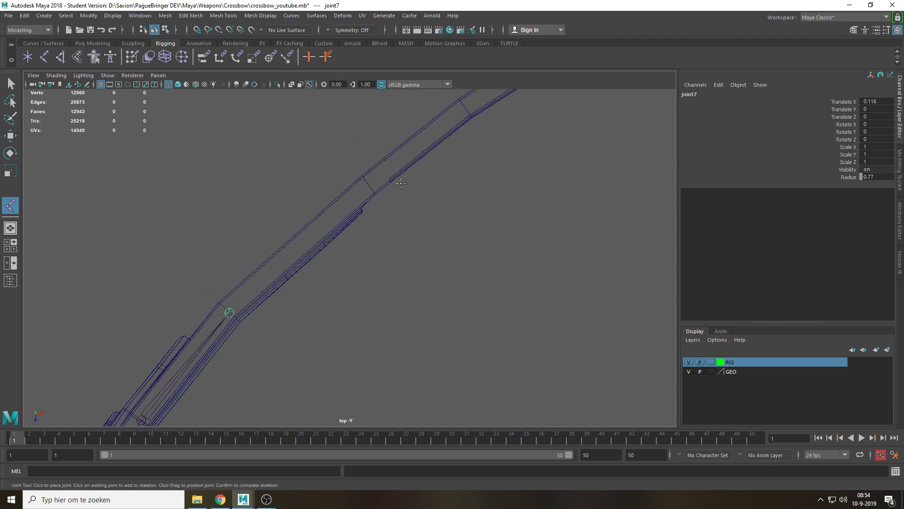
click(369, 183)
click(466, 108)
Add the last four joints out to the curled tip of the bow arm and complete the joint chain
alt+middle_drag(552, 121, 336, 299)
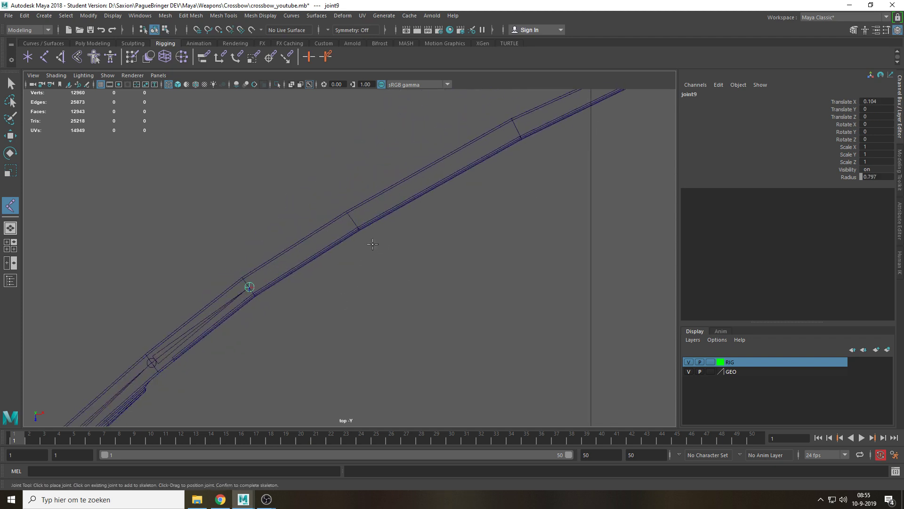
click(352, 218)
click(516, 127)
alt+middle_drag(591, 150, 320, 291)
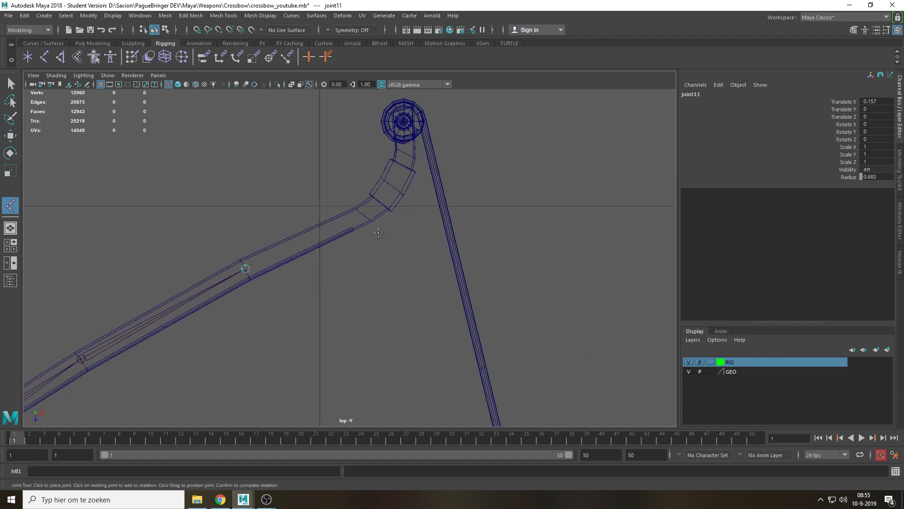
click(361, 215)
click(393, 187)
key(Return)
Raise the joint chain from its root joint to the bow arm's height, at about Translate Y 0.135
key(space)
drag(392, 253, 392, 272)
key(f)
key(w)
key(space)
drag(298, 239, 433, 153)
alt+middle_drag(577, 192, 525, 218)
alt+right_drag(188, 195, 370, 223)
alt+middle_drag(380, 101, 392, 238)
scroll(392, 239, up, 6)
alt+middle_drag(451, 138, 254, 236)
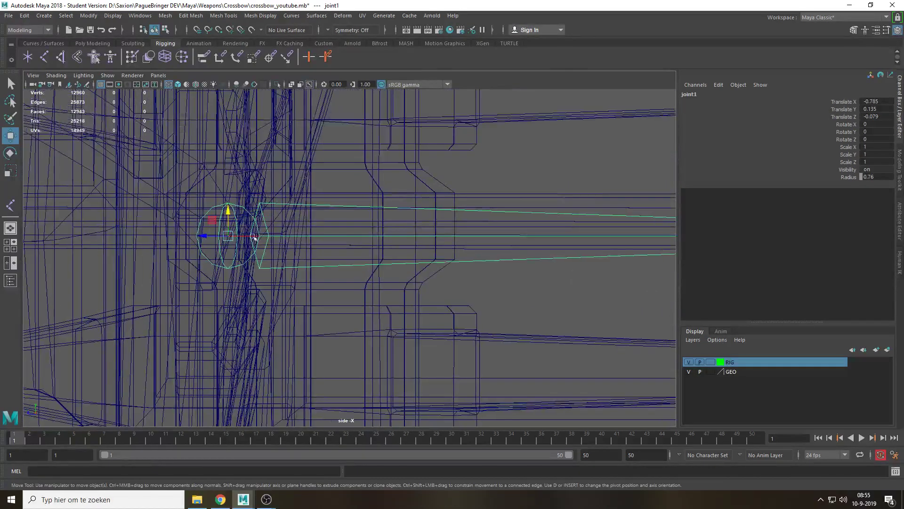
Fine-tune the root joint's height in the side view to Translate Y 0.137
scroll(459, 269, down, 4)
scroll(397, 269, up, 2)
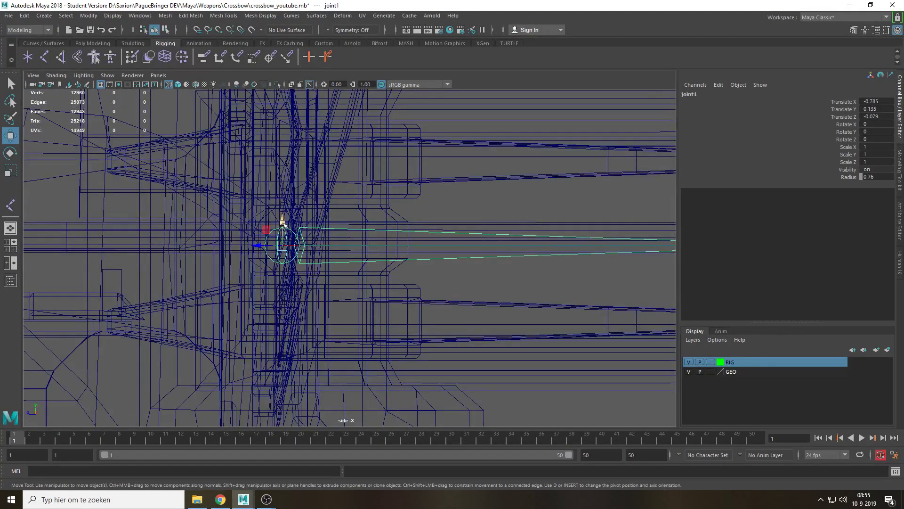
drag(284, 224, 289, 216)
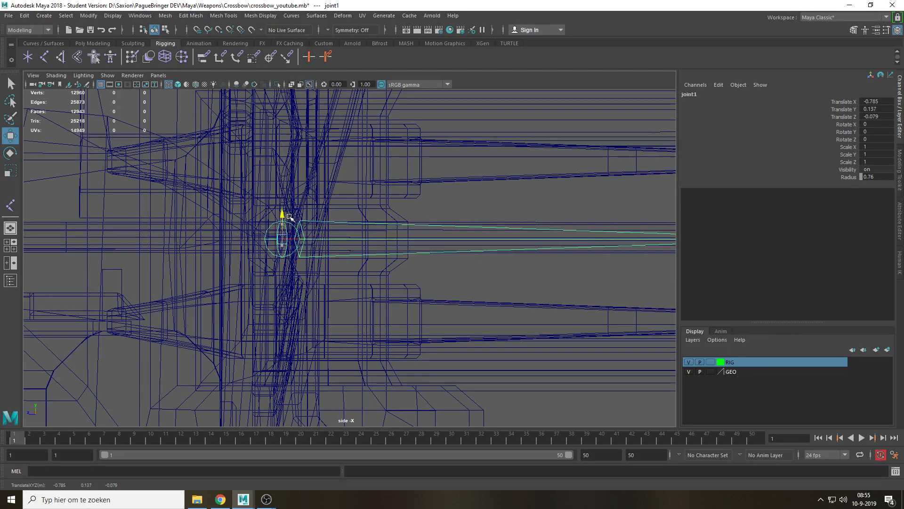
Rename the root joint R_Joint_Bow_1 and copy the name without its number
key(space)
drag(393, 224, 372, 223)
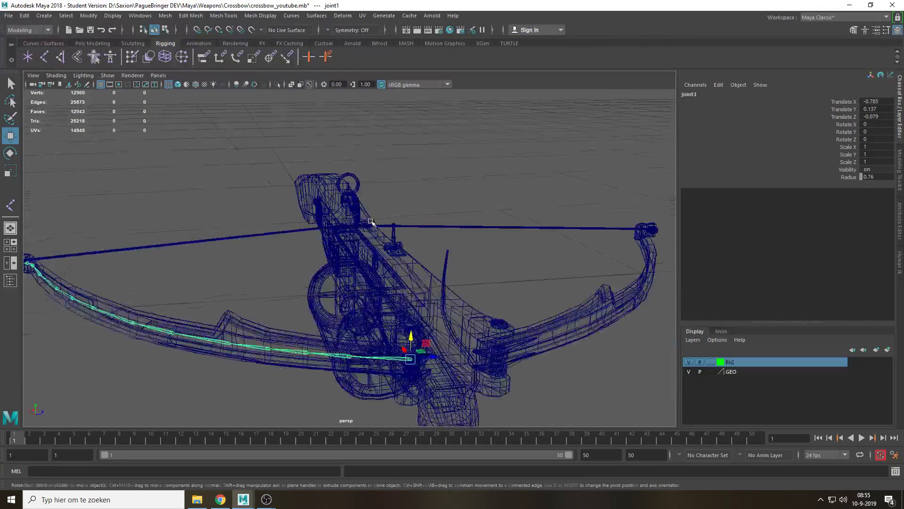
double_click(693, 94)
text(R_)
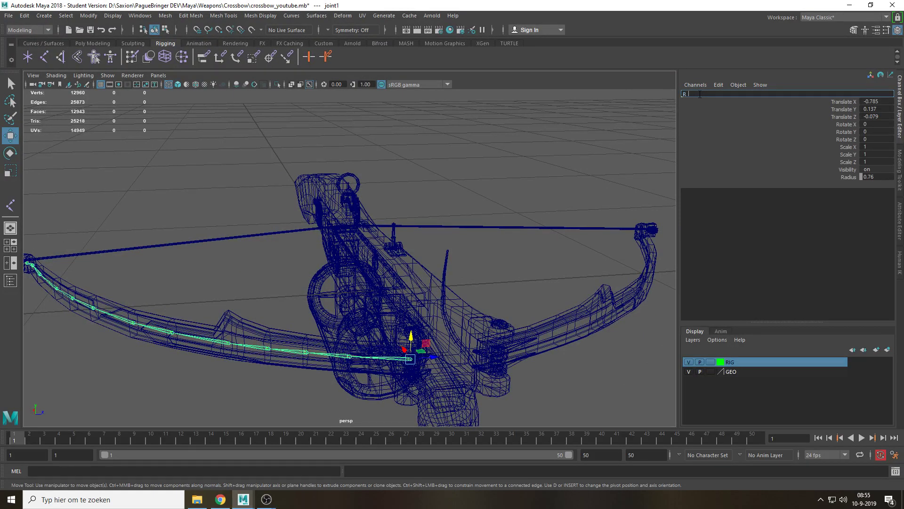
text( Joint_Bowl)
key(Left)
key(shift+Home)
key(ctrl+c)
key(Return)
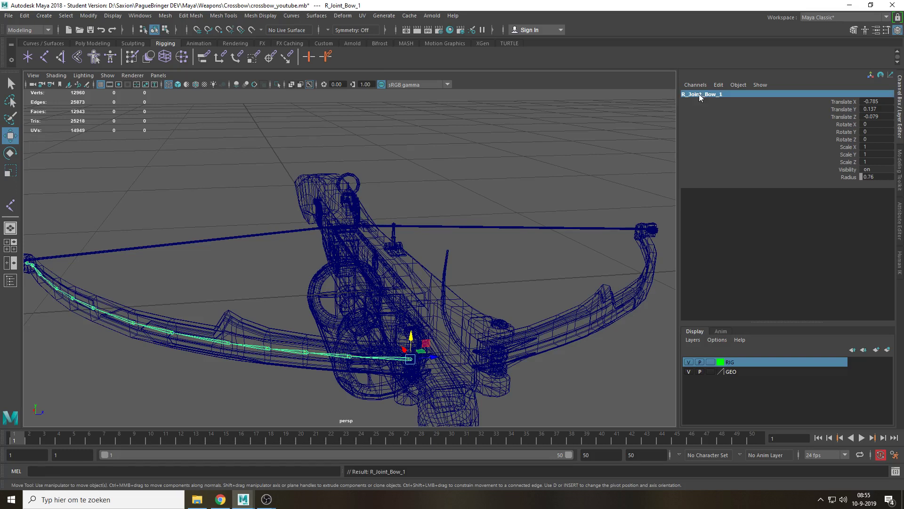
Rename the second and third joints in the chain R_Joint_Bow_2 and R_Joint_Bow_3, reusing the copied base name
key(Down)
double_click(699, 95)
key(ctrl+v)
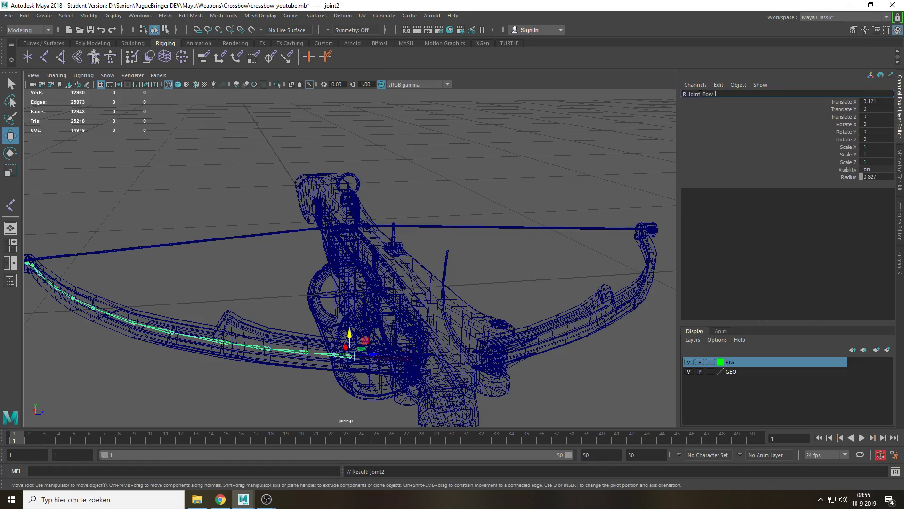
text(2)
key(Return)
key(Down)
double_click(699, 95)
key(ctrl+v)
text(3)
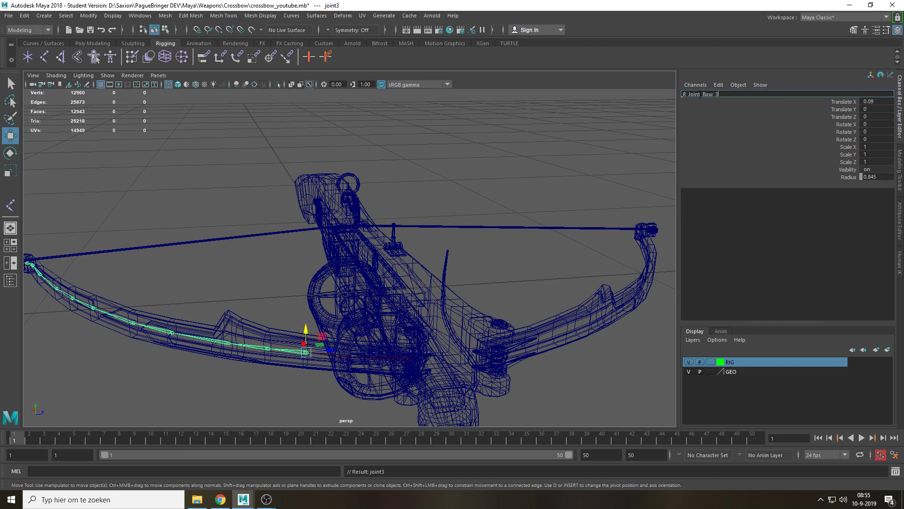
key(Return)
Rename the fourth and fifth joints in the chain R_Joint_Bow_4 and R_Joint_Bow_5
key(Down)
double_click(699, 94)
key(ctrl+v)
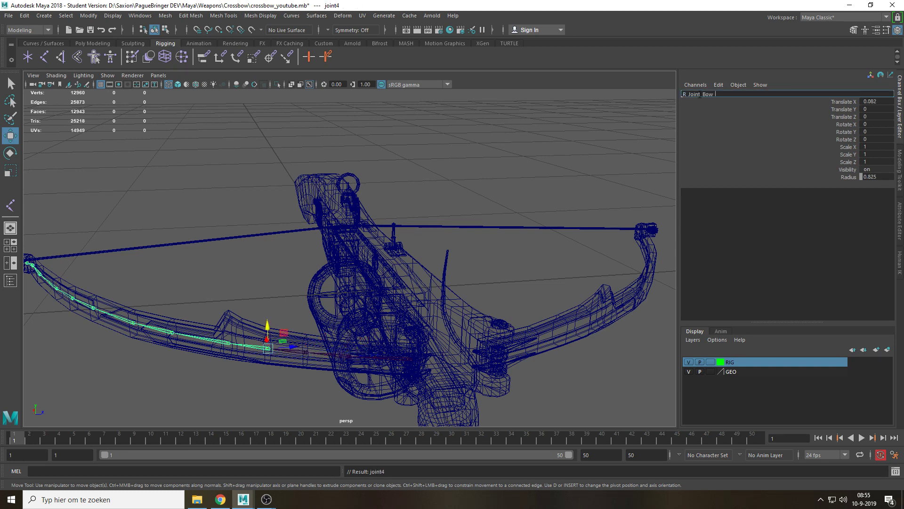
text(4)
key(Return)
key(Down)
double_click(700, 94)
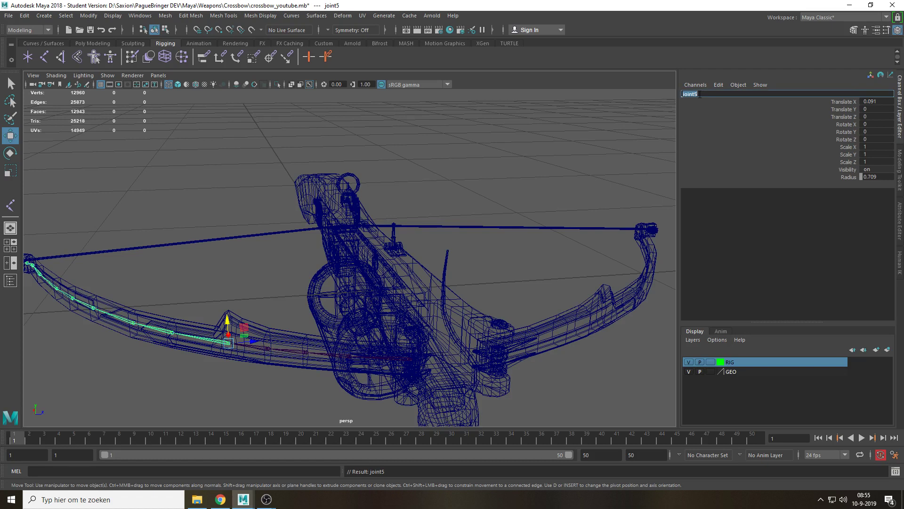
key(ctrl+v)
text(5)
key(Return)
Rename the sixth and seventh joints in the chain R_Joint_Bow_6 and R_Joint_Bow_7
key(Down)
double_click(700, 94)
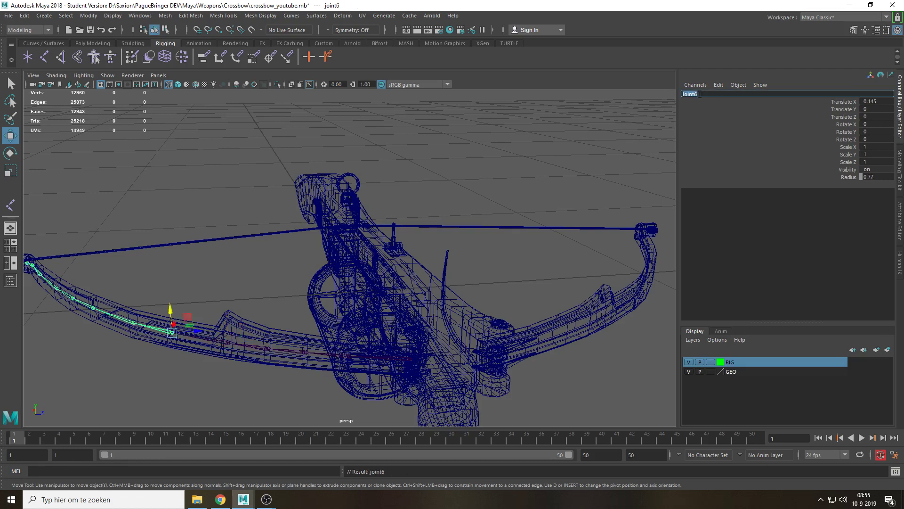
key(ctrl+v)
key(Return)
key(Down)
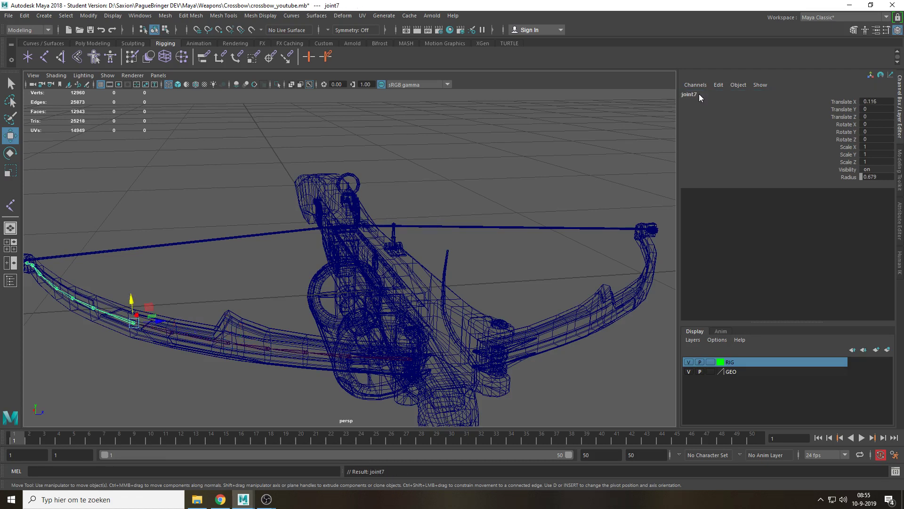
double_click(700, 95)
key(ctrl+v)
text(7)
key(Return)
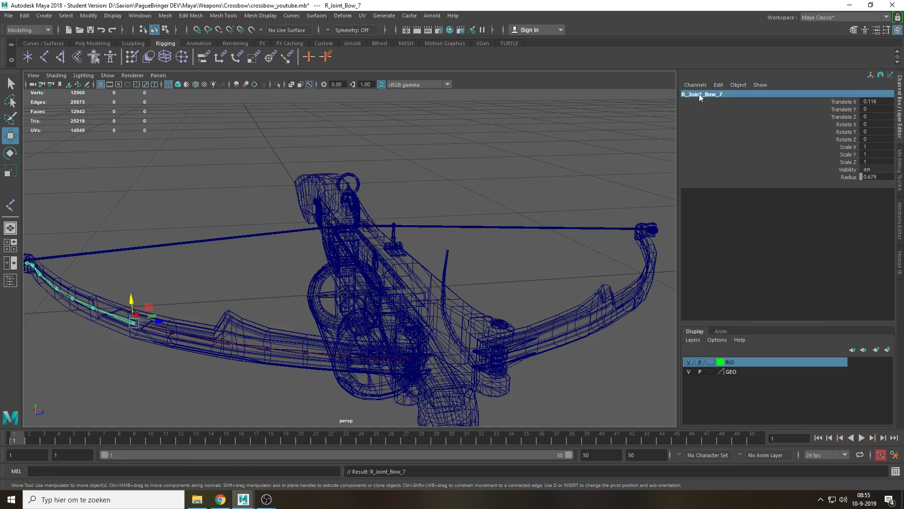
Rename the eighth and ninth joints in the chain R_Joint_Bow_8 and R_Joint_Bow_9
key(Down)
double_click(699, 94)
key(ctrl+v)
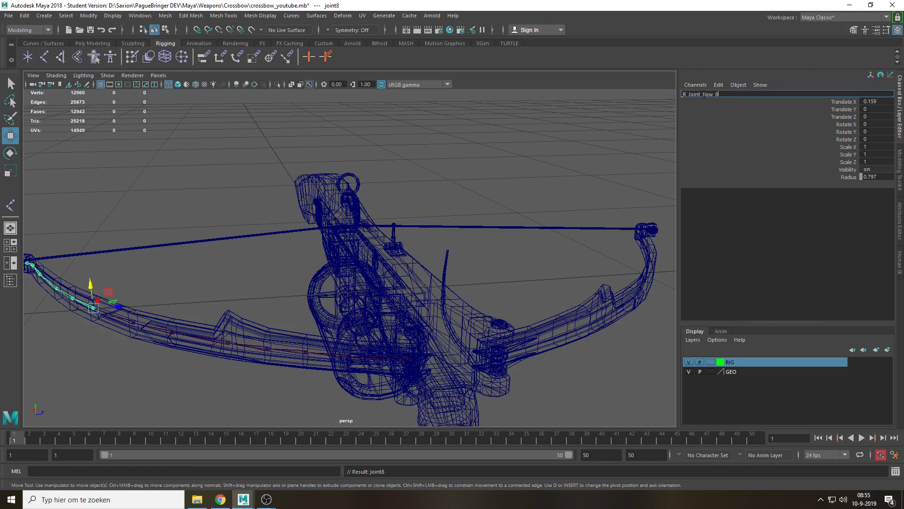
text(8)
key(Return)
key(Down)
double_click(703, 94)
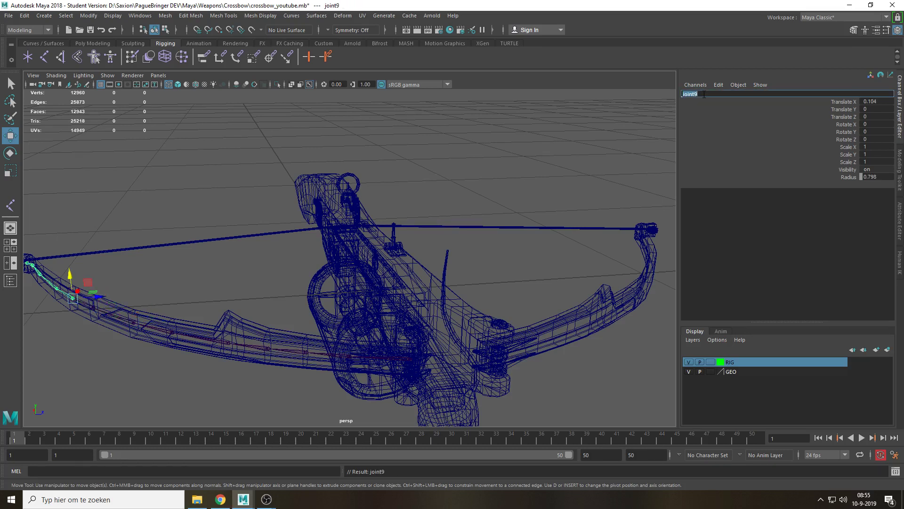
key(ctrl+v)
text(9)
key(Return)
Rename the tenth and eleventh joints in the chain R_Joint_Bow_9 and R_Joint_Bow_10
key(Down)
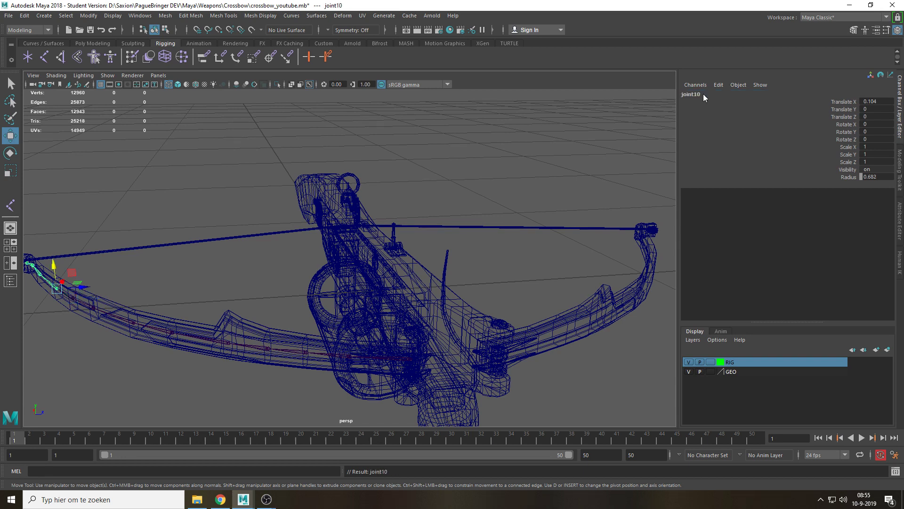
double_click(703, 94)
key(ctrl+v)
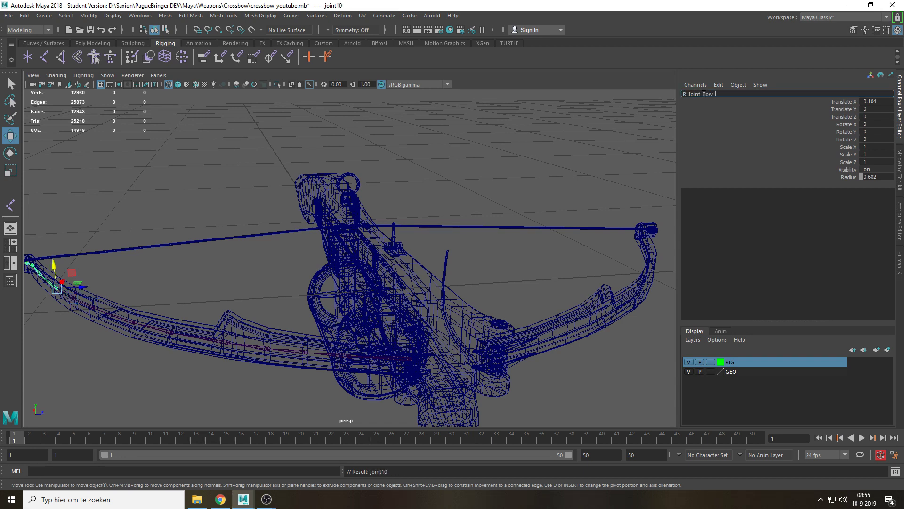
text(9)
key(Return)
key(Down)
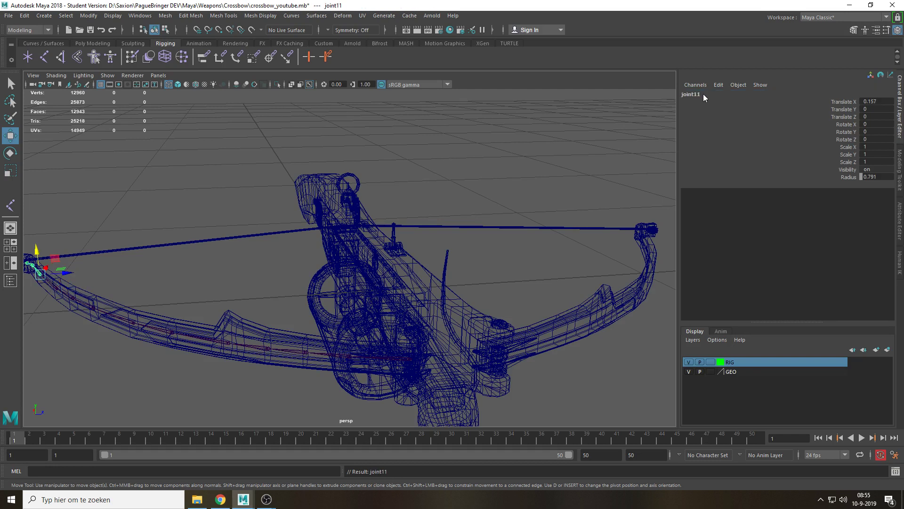
double_click(702, 94)
key(ctrl+v)
text(11)
key(Return)
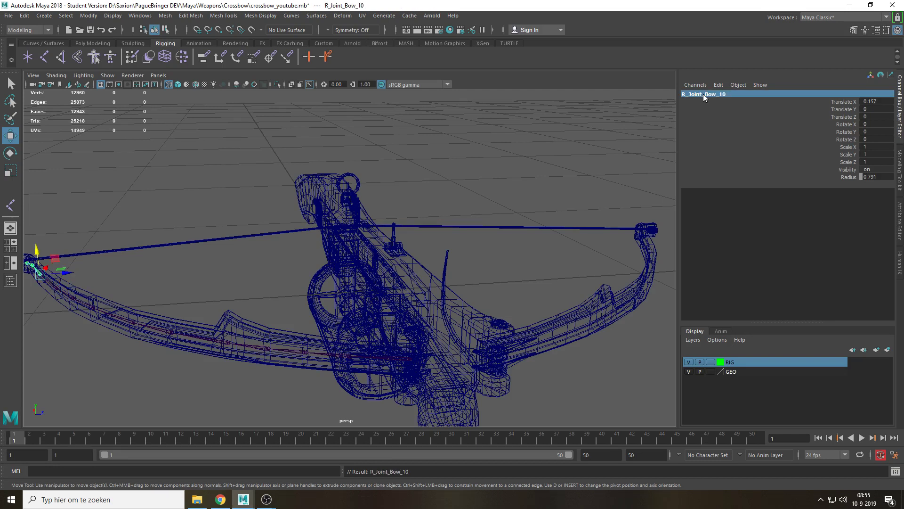
Walk back and forth through the outer joints of the chain to check the numbering of their names
key(Down)
double_click(703, 94)
text(R_Joint_Bow_9)
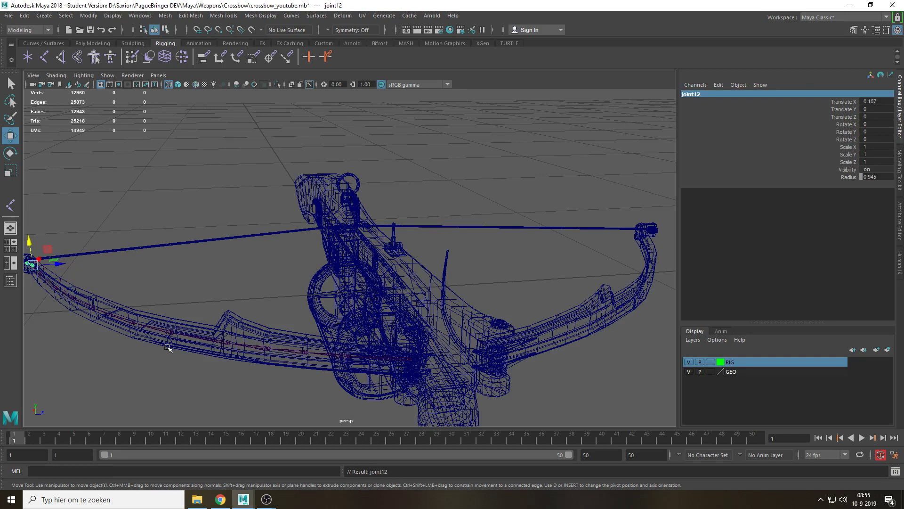
key(Return)
key(Down)
key(Up)
key(Up)
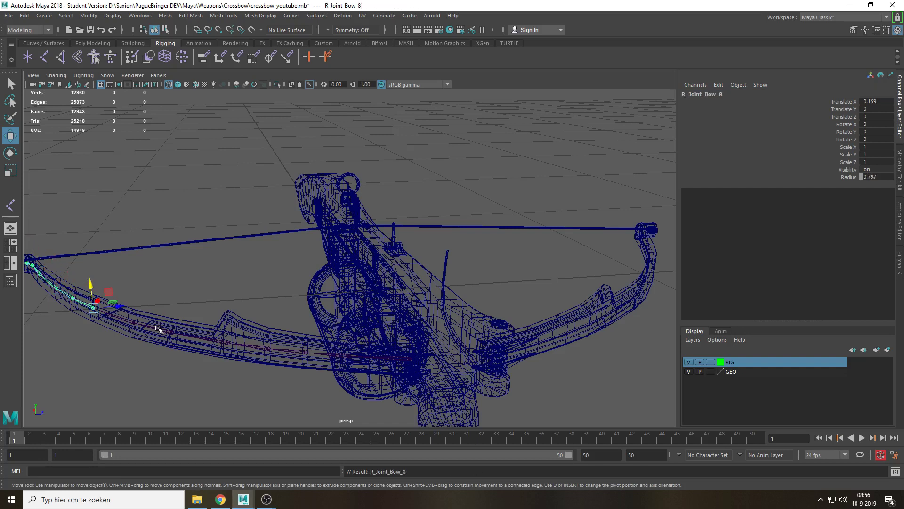
key(Down)
key(Down)
key(Up)
key(Down)
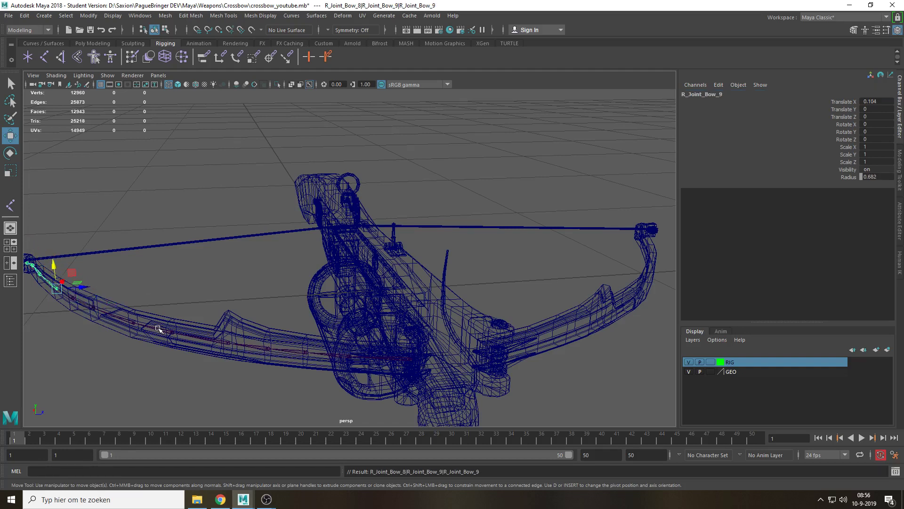
Correct the names of the tenth and eleventh joints to R_Joint_Bow_10 and R_Joint_Bow_11
double_click(753, 94)
key(ctrl+v)
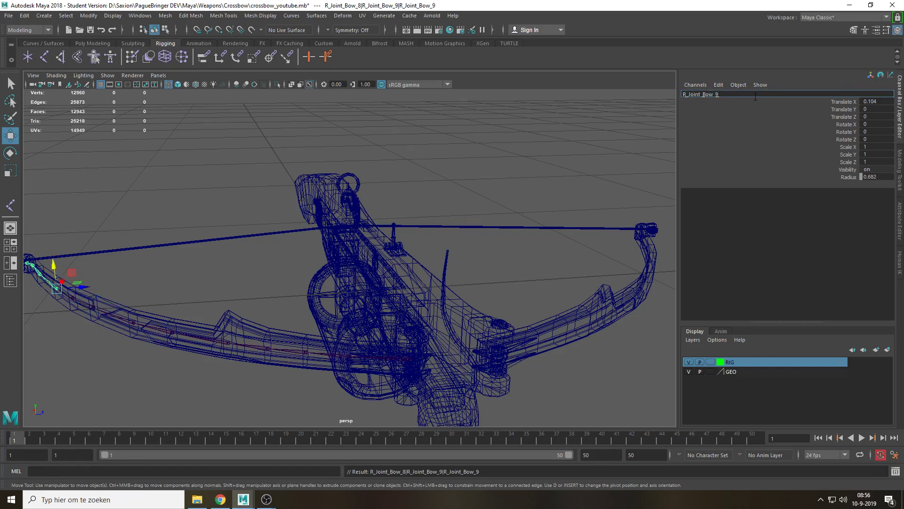
key(Return)
key(Down)
double_click(754, 96)
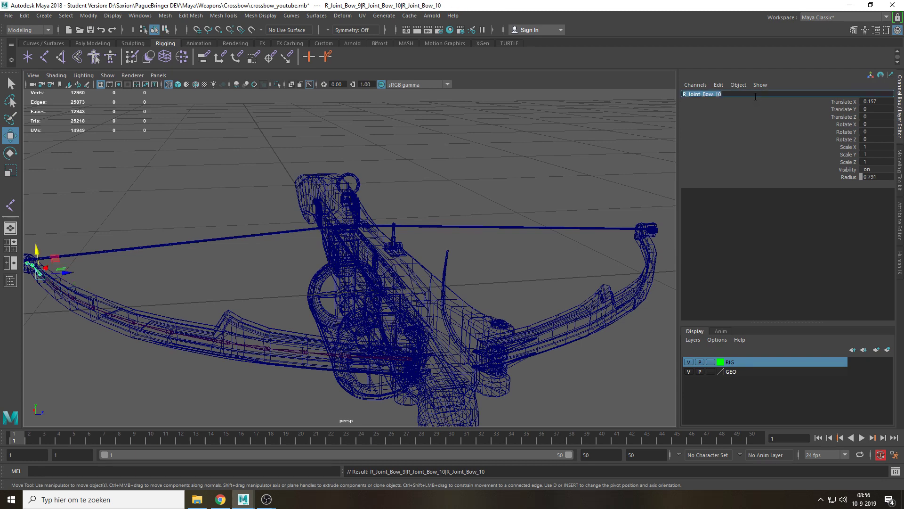
text(R_Joint_Bow_11)
key(Return)
Rename the last two joints at the bow tip, continuing the R_Joint_Bow_ numbering up to 13, and clear the selection
key(Down)
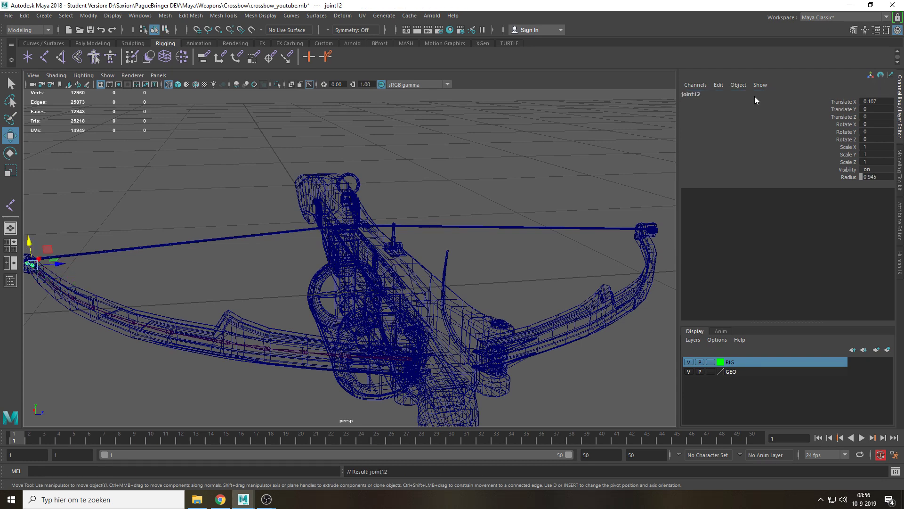
double_click(754, 96)
key(ctrl+v)
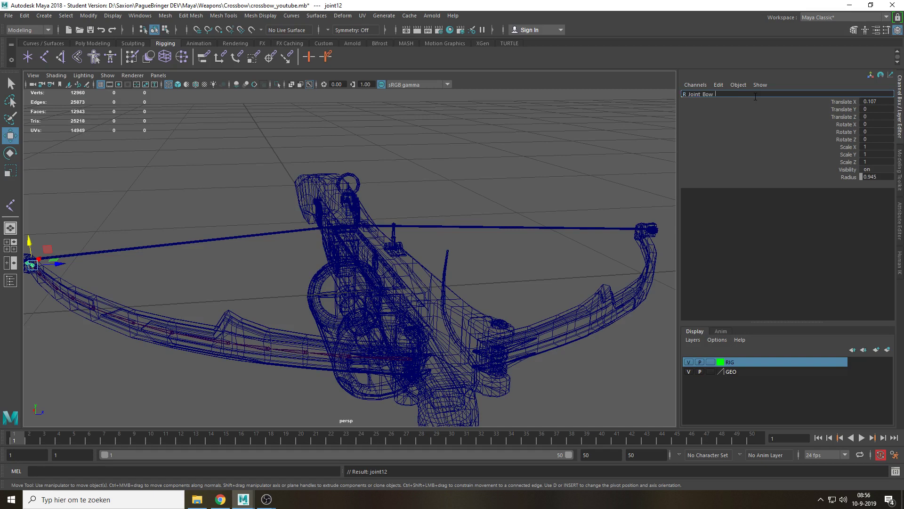
text(11)
key(Return)
key(Down)
double_click(755, 96)
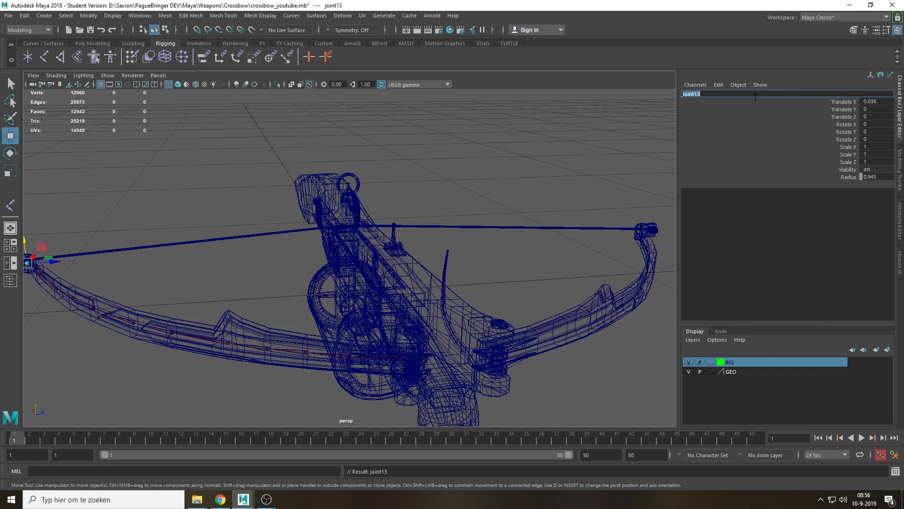
key(ctrl+v)
text(13)
key(Return)
click(400, 127)
Switch to shaded display and add the whole bow arm joint chain to the RIG layer from its root joint
scroll(363, 196, down, 5)
alt+drag(363, 196, 484, 255)
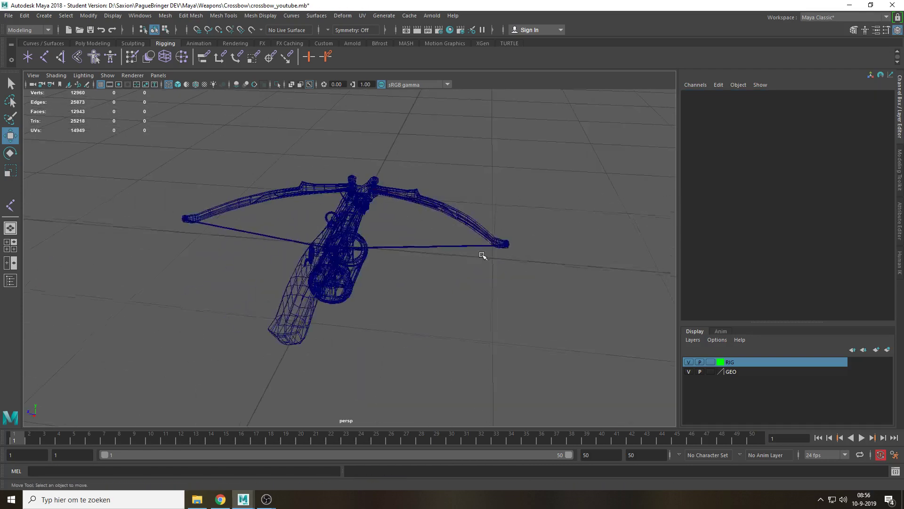
scroll(485, 255, up, 3)
key(5)
click(394, 157)
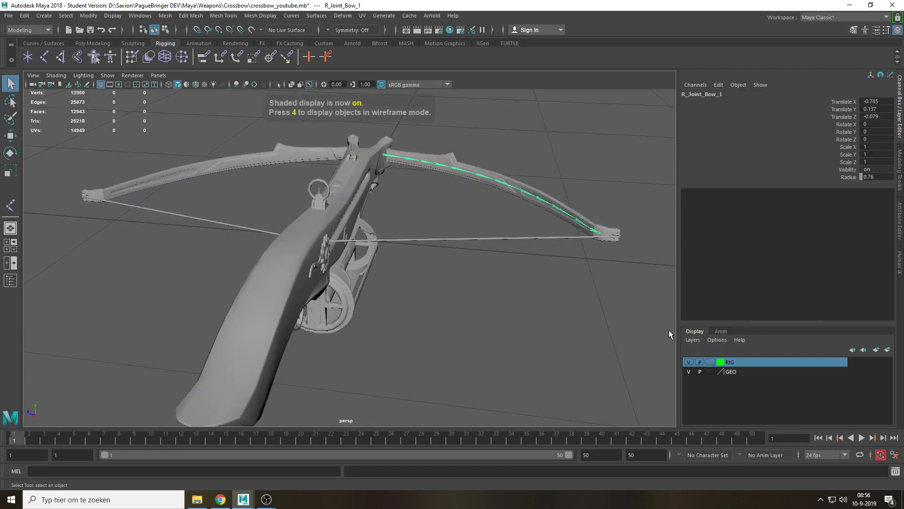
right_click(730, 363)
click(782, 384)
click(449, 287)
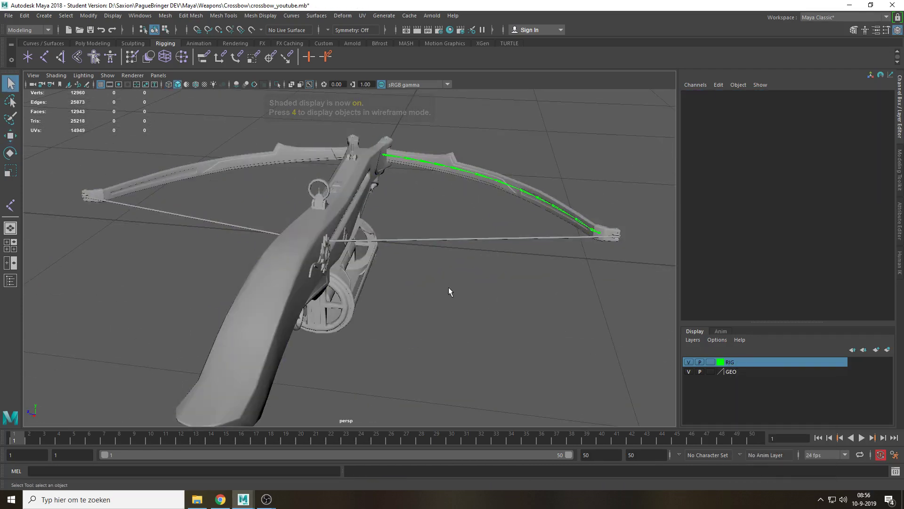
In the top view in wireframe, start a new joint chain with the Joint tool at the bowstring's outer end beside the tip pulley
alt+drag(449, 287, 432, 231)
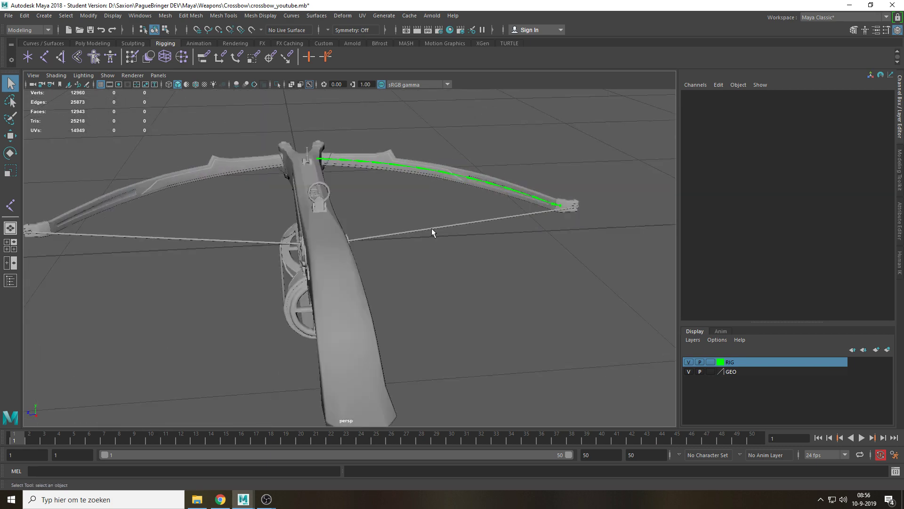
scroll(431, 228, up, 3)
alt+drag(508, 242, 490, 260)
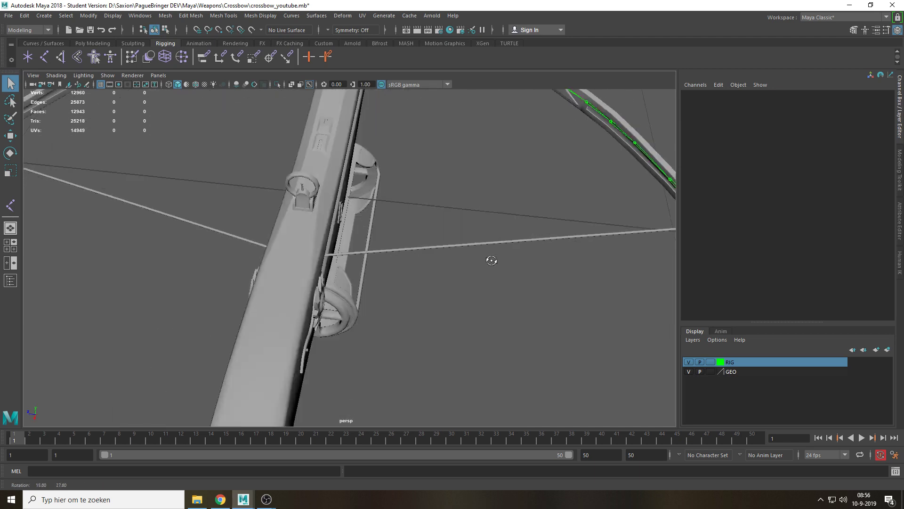
scroll(416, 255, up, 3)
scroll(413, 268, down, 2)
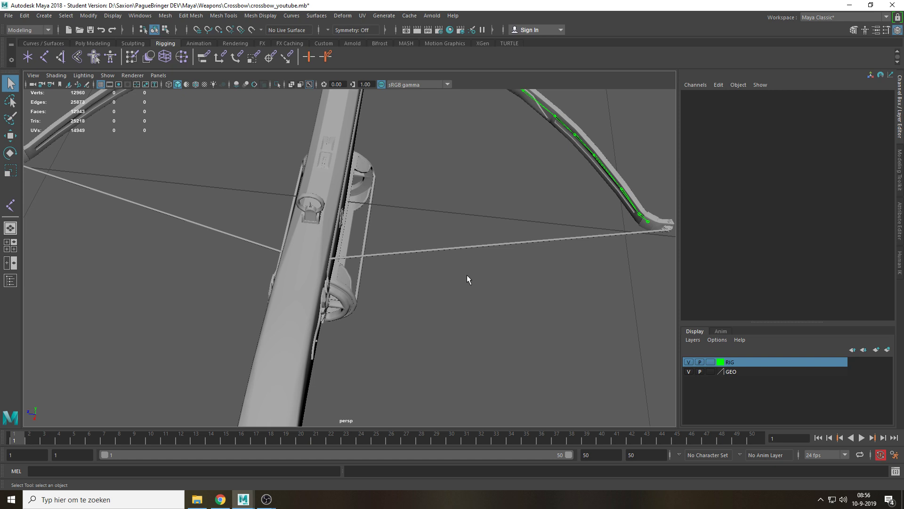
key(space)
drag(467, 275, 433, 278)
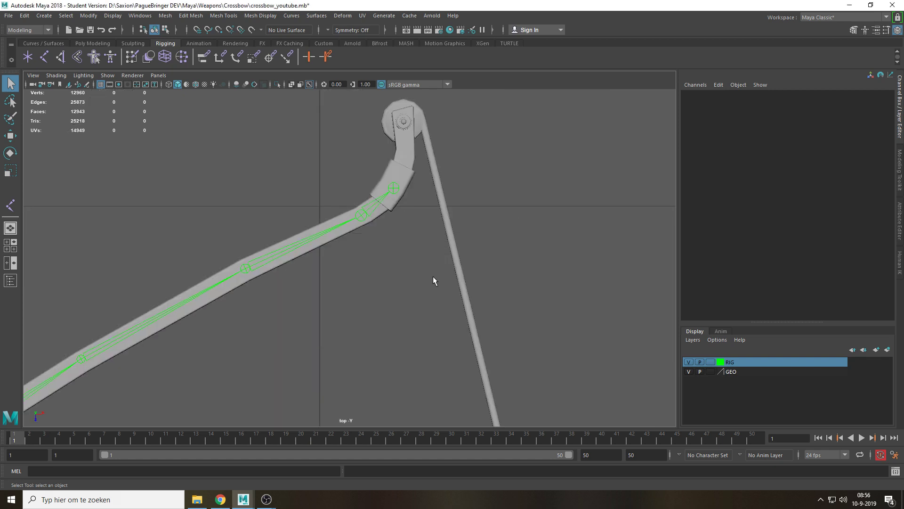
click(44, 56)
scroll(378, 133, up, 2)
key(4)
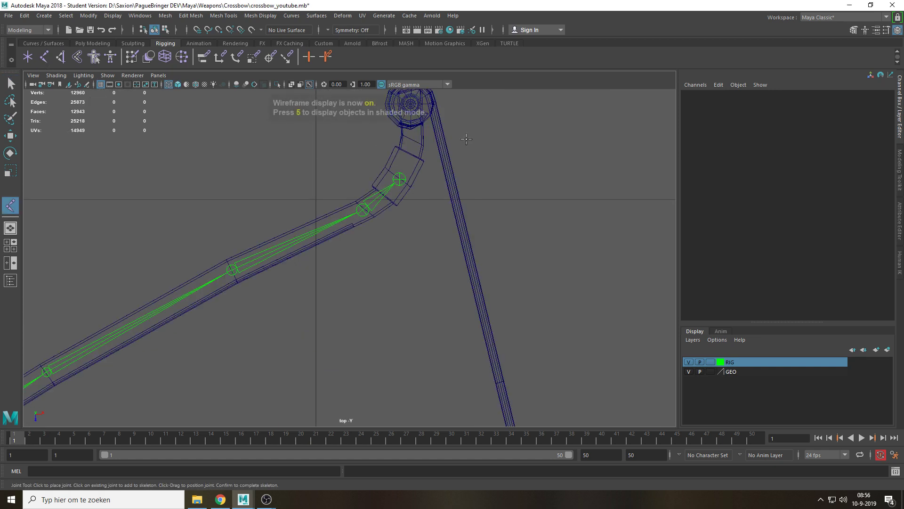
alt+middle_drag(466, 139, 416, 220)
scroll(416, 221, up, 9)
alt+middle_drag(429, 164, 340, 319)
scroll(368, 226, up, 3)
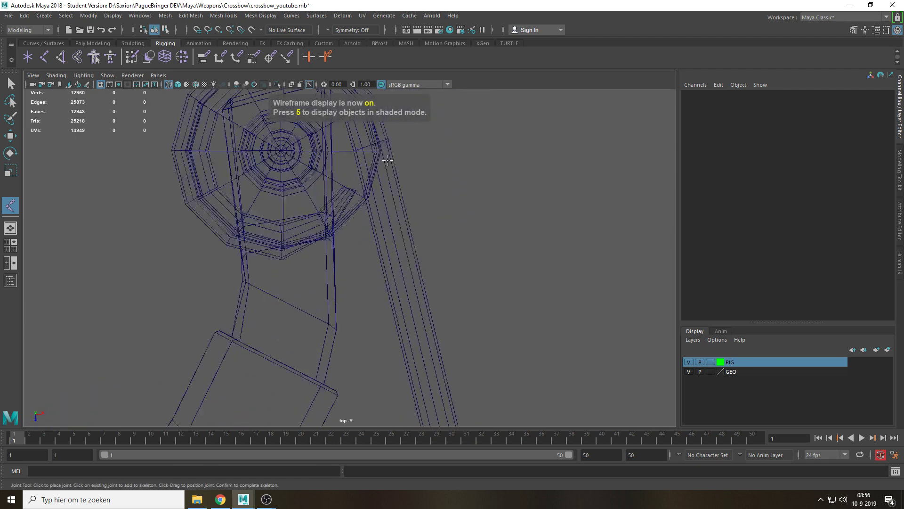
click(373, 133)
Place the second string joint where the bowstring bends near the middle of the stock and complete the two-joint chain
scroll(420, 278, down, 10)
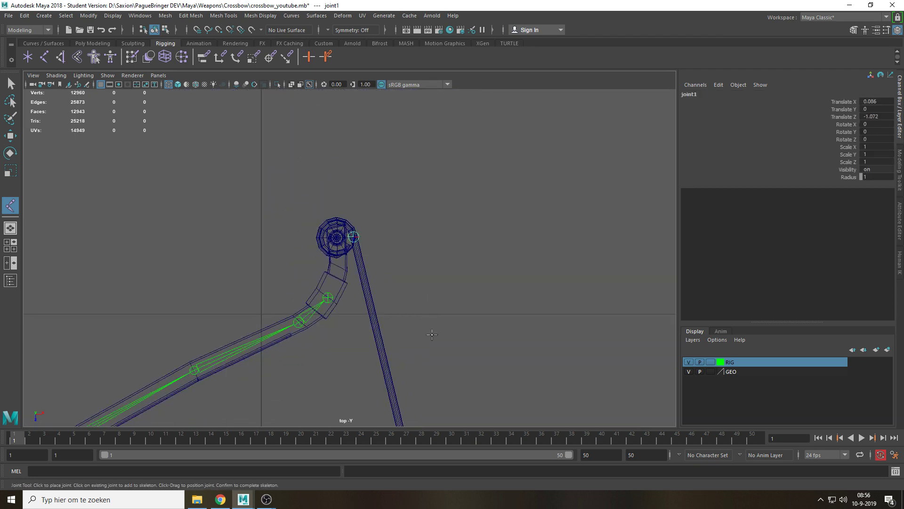
alt+middle_drag(430, 331, 407, 120)
alt+middle_drag(425, 364, 396, 236)
scroll(394, 245, up, 5)
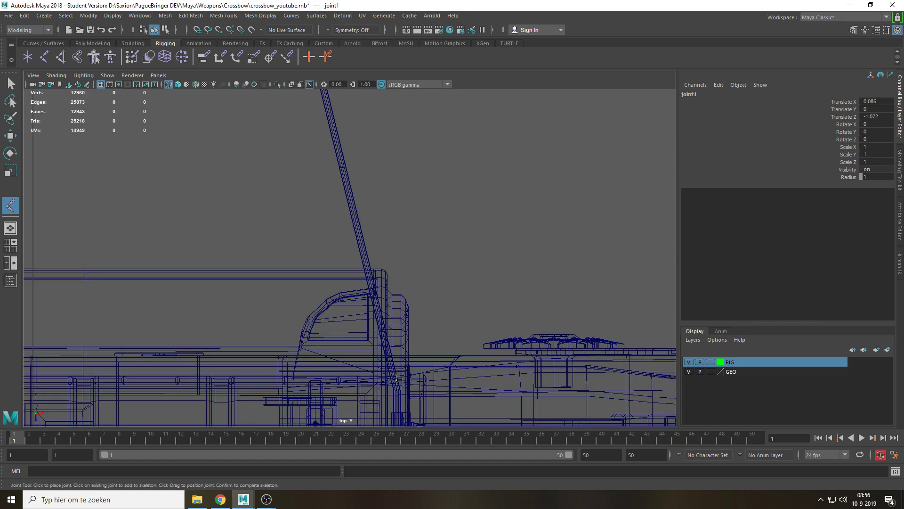
scroll(394, 256, up, 8)
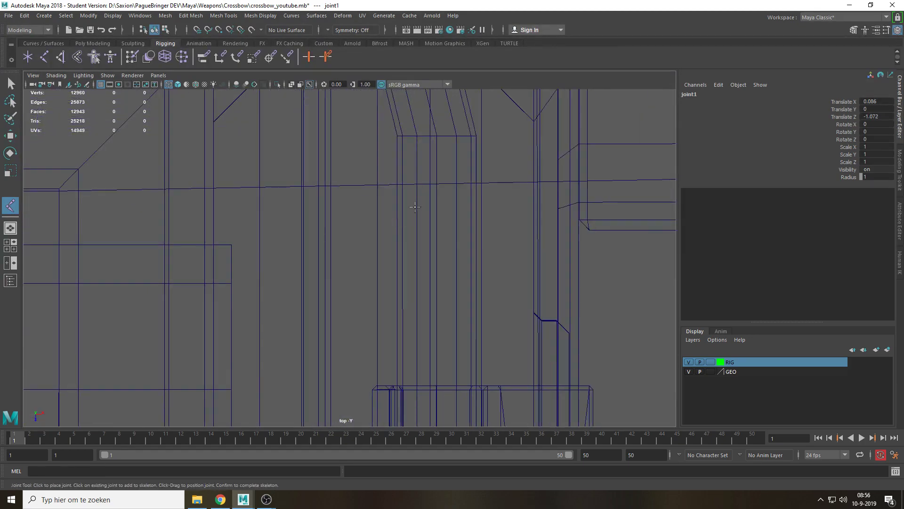
click(437, 136)
scroll(437, 137, down, 10)
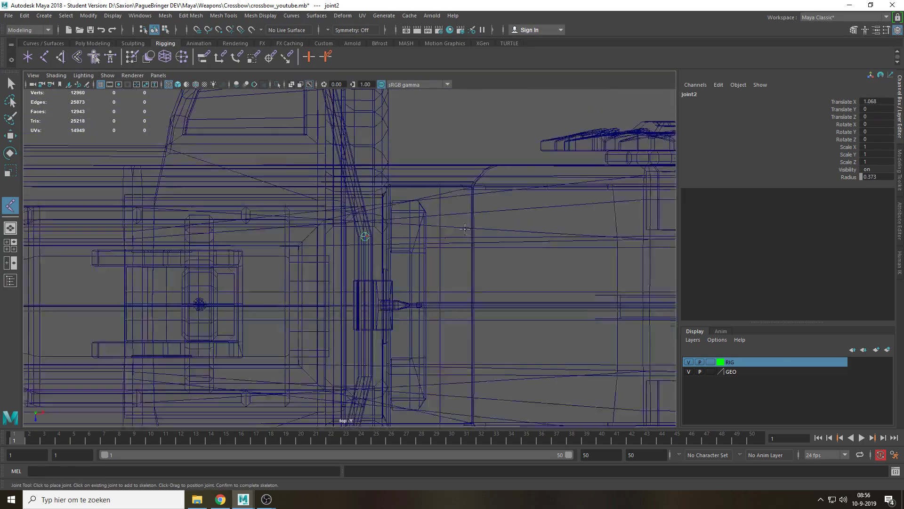
key(q)
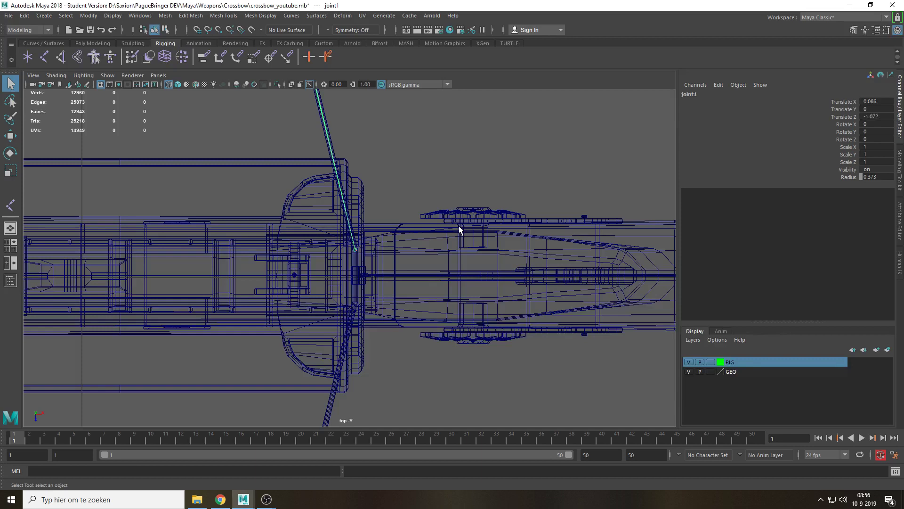
Rename the two bowstring joints R_Joint_String_1 and R_Joint_String_2, starting from the root joint
click(688, 94)
text(R_J)
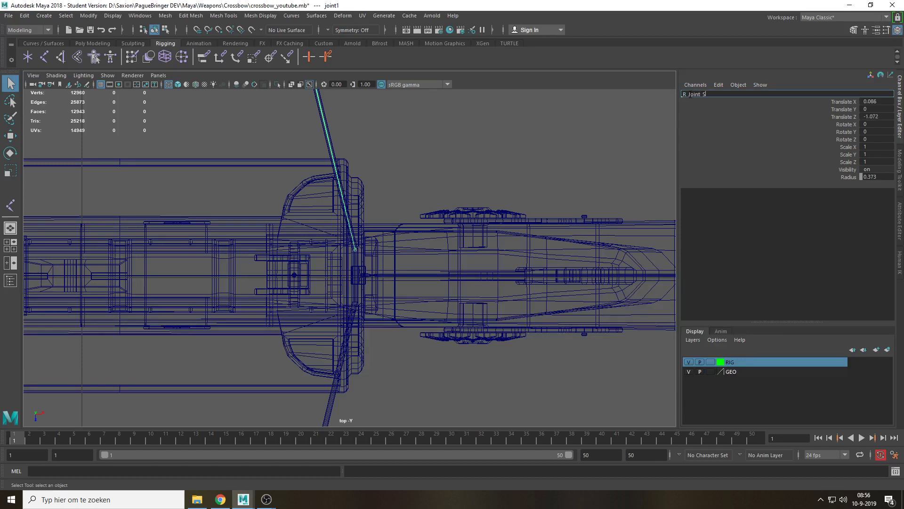
key(Return)
key(Down)
click(690, 94)
text(R_Joint_String_2)
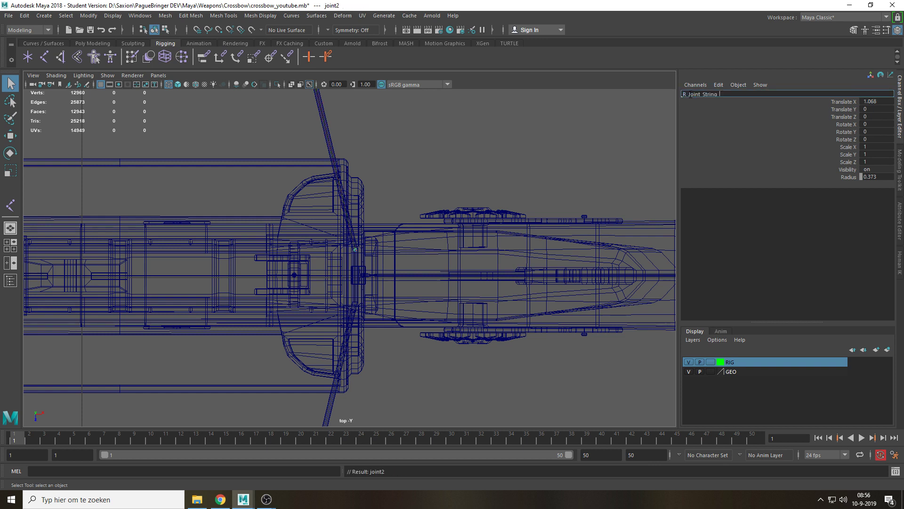
key(Return)
In the side view, raise the bowstring chain from its root joint up to the height of the bow tip pulley
key(Up)
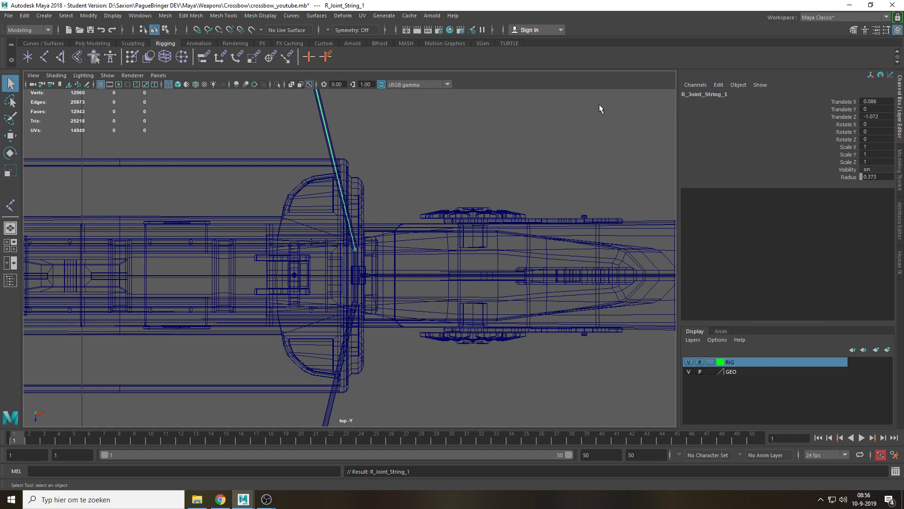
key(space)
drag(599, 105, 636, 108)
key(f)
scroll(490, 196, down, 4)
key(w)
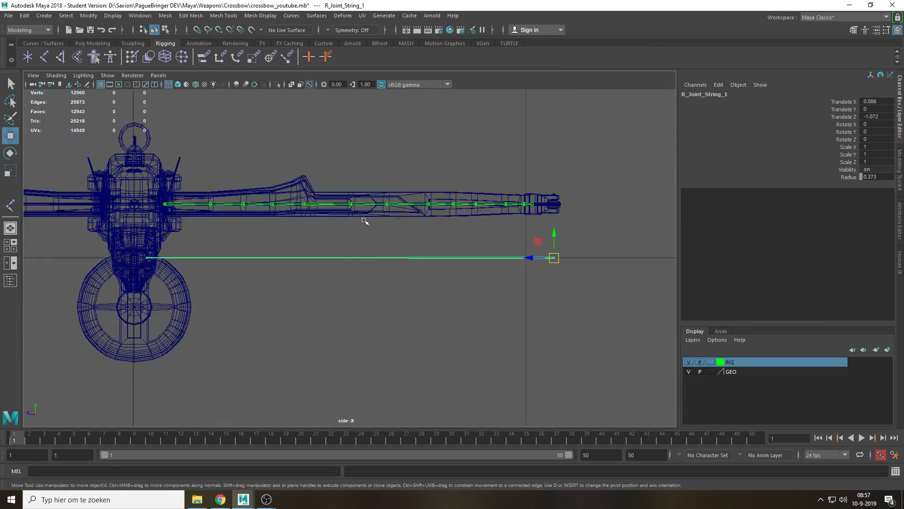
scroll(620, 238, up, 4)
alt+middle_drag(602, 232, 285, 267)
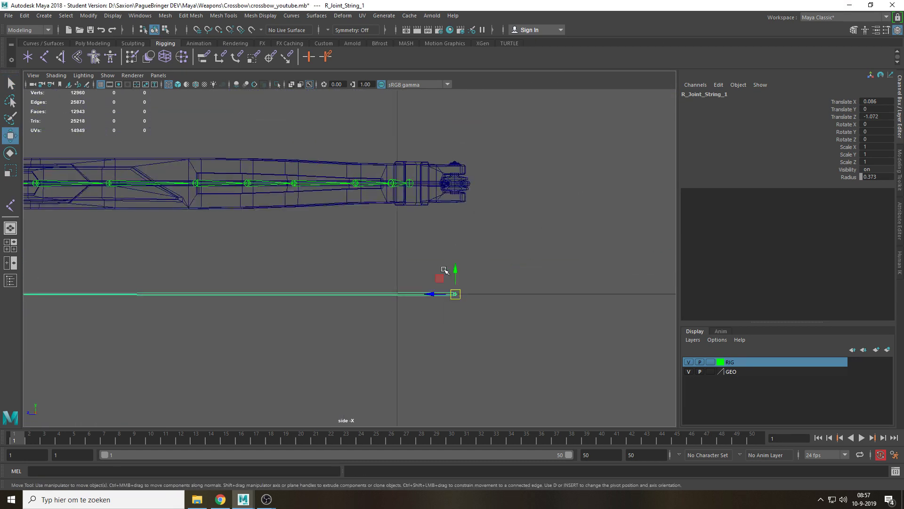
drag(456, 271, 463, 165)
Fine-tune the string root joint's height to the centre of the bow tip pulley, at Translate Y 0.136
scroll(577, 165, up, 5)
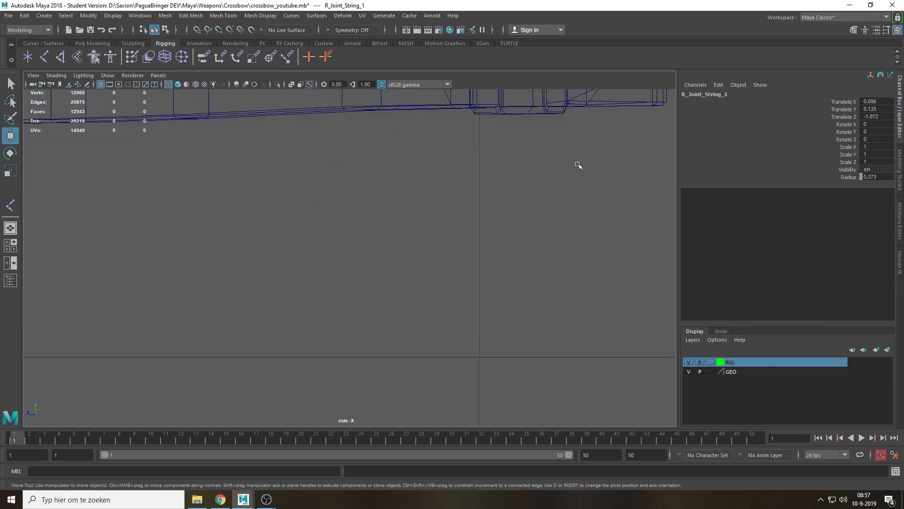
scroll(577, 166, down, 2)
alt+middle_drag(470, 171, 340, 263)
scroll(400, 260, up, 5)
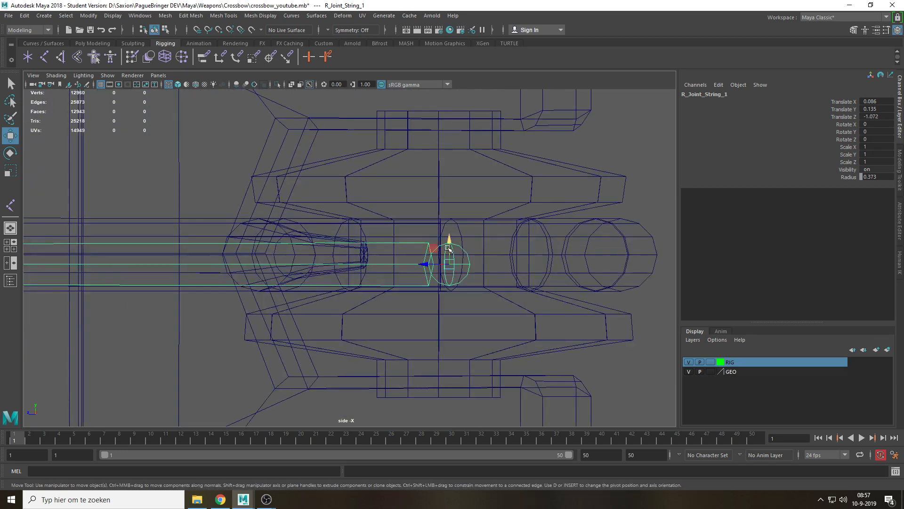
drag(447, 248, 457, 217)
In the shaded perspective view, add the bowstring joint chain to the RIG layer and clear the selection
key(space)
click(536, 316)
key(5)
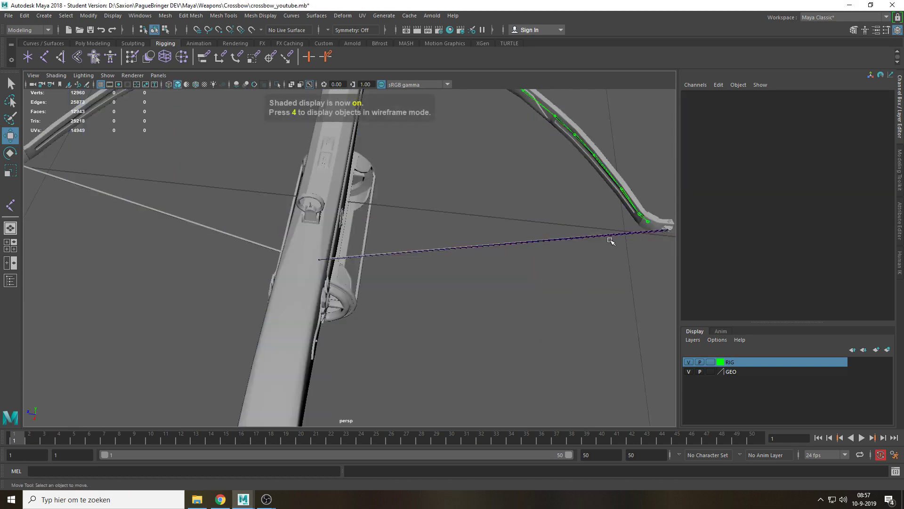
click(632, 233)
right_click(735, 362)
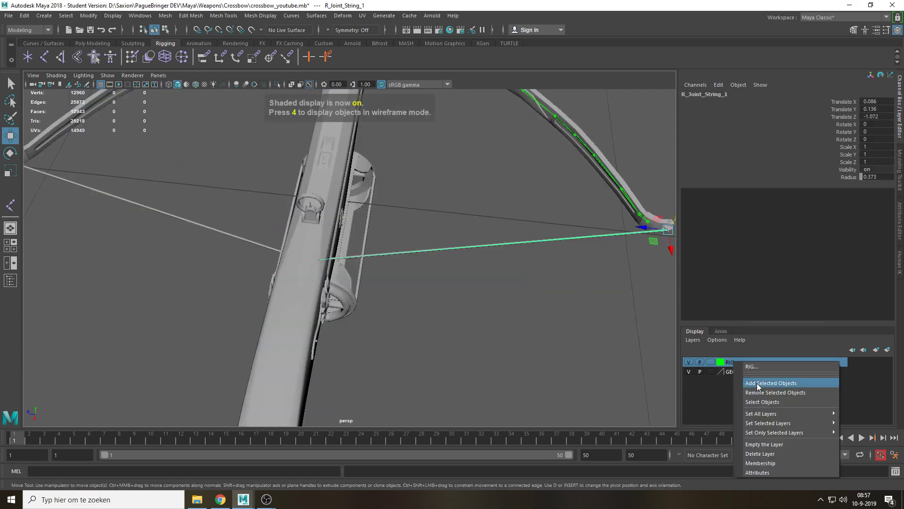
click(756, 383)
click(482, 341)
Examine the bowstring joints, the stock rail and the magazine drum from several angles
alt+drag(482, 341, 438, 324)
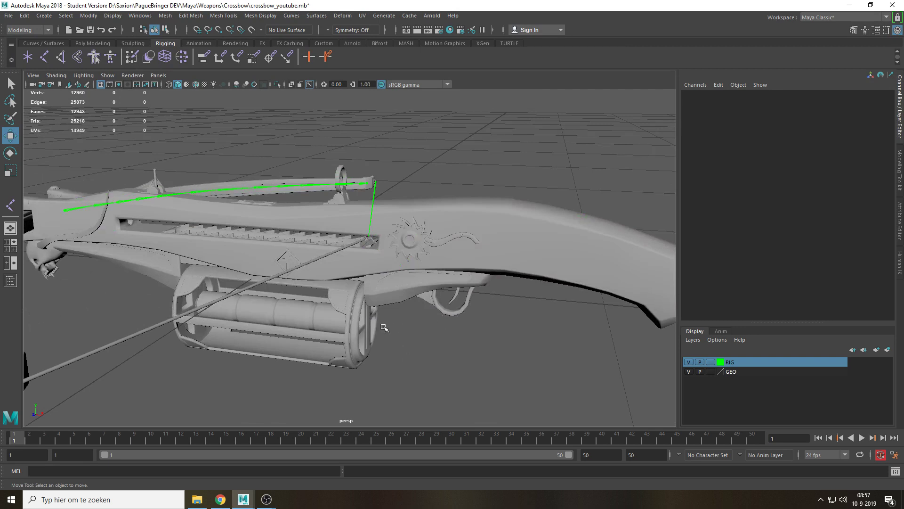
click(310, 324)
key(e)
click(450, 344)
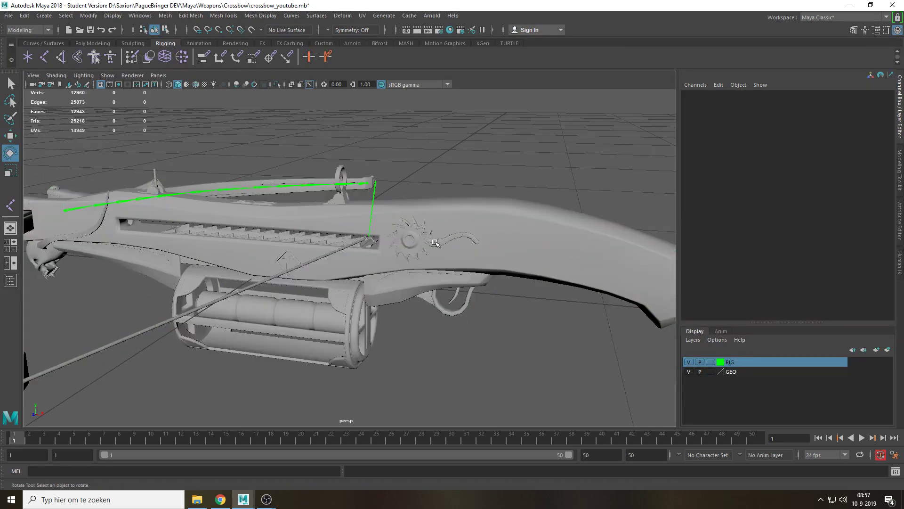
scroll(429, 262, up, 8)
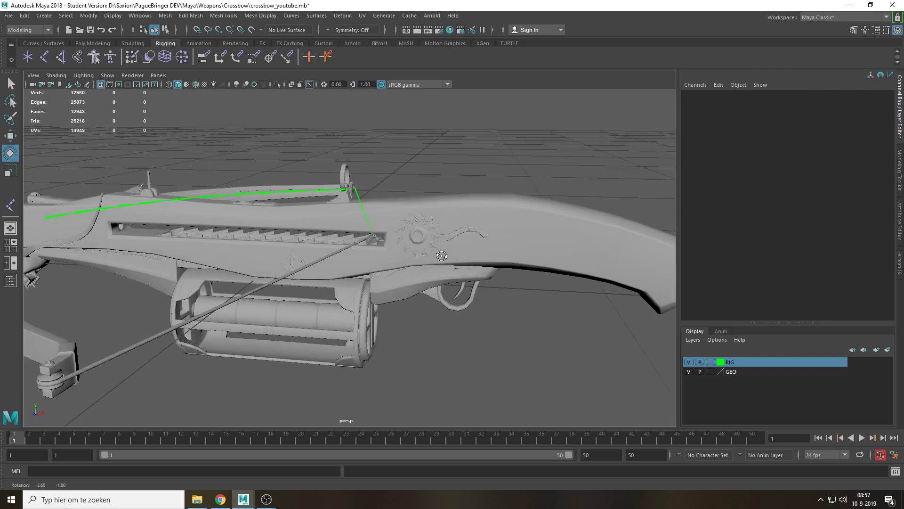
alt+drag(416, 222, 464, 231)
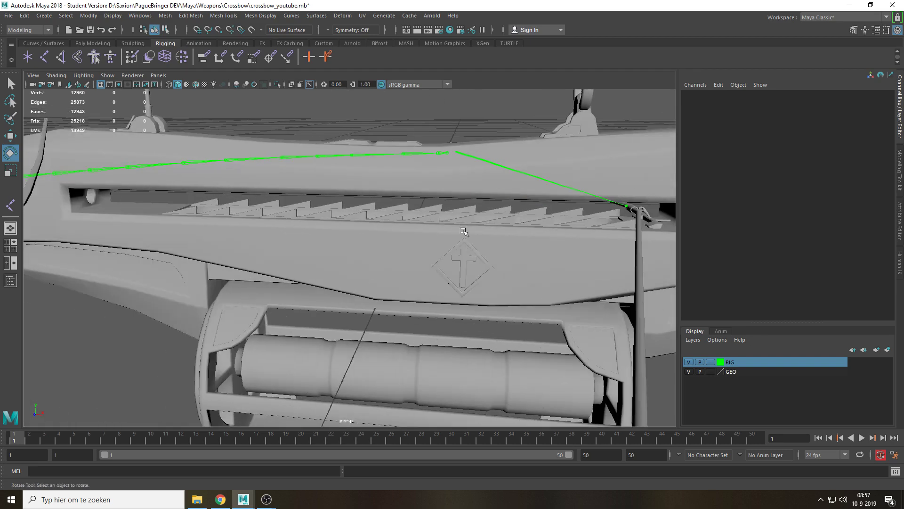
alt+drag(106, 213, 318, 232)
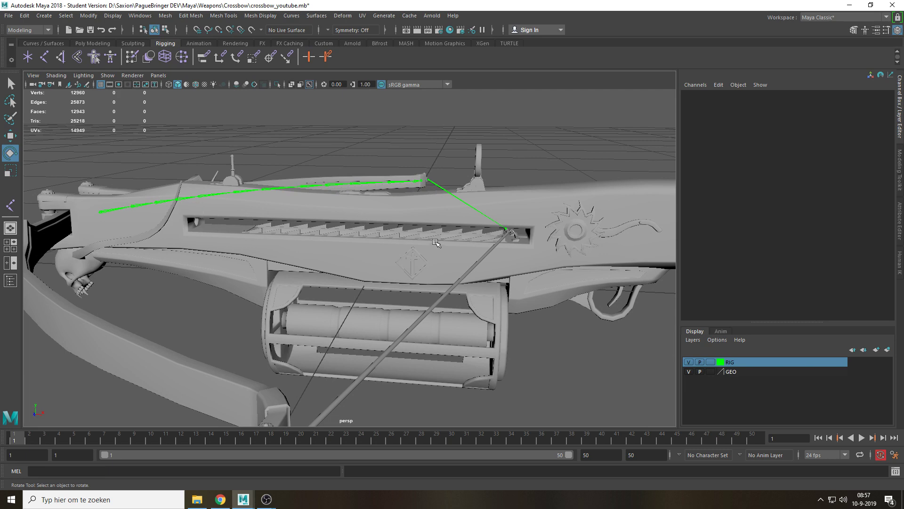
alt+drag(435, 242, 295, 333)
In the front view in wireframe, start a new joint chain snapped to the centre vertex of the drum's trigger-side end
key(space)
drag(357, 312, 359, 337)
scroll(388, 308, up, 5)
click(43, 57)
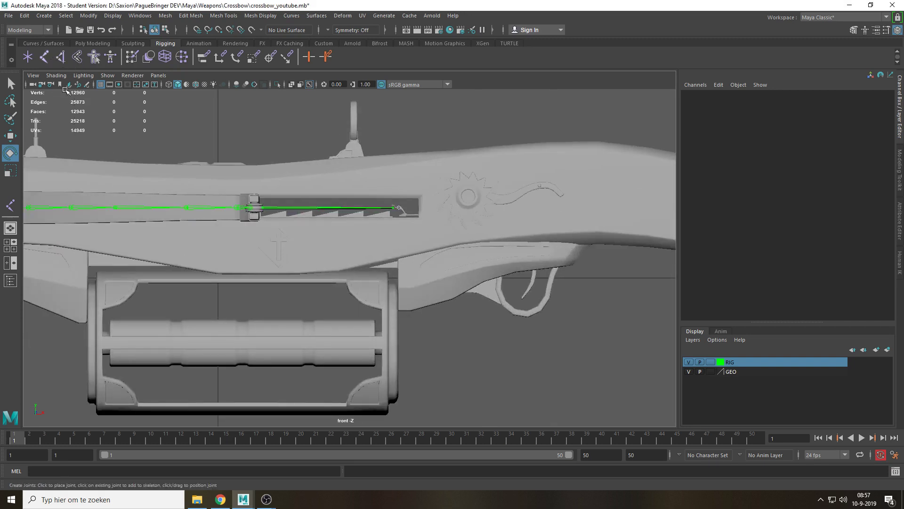
scroll(485, 277, up, 8)
key(4)
alt+middle_drag(570, 265, 389, 256)
scroll(479, 252, up, 4)
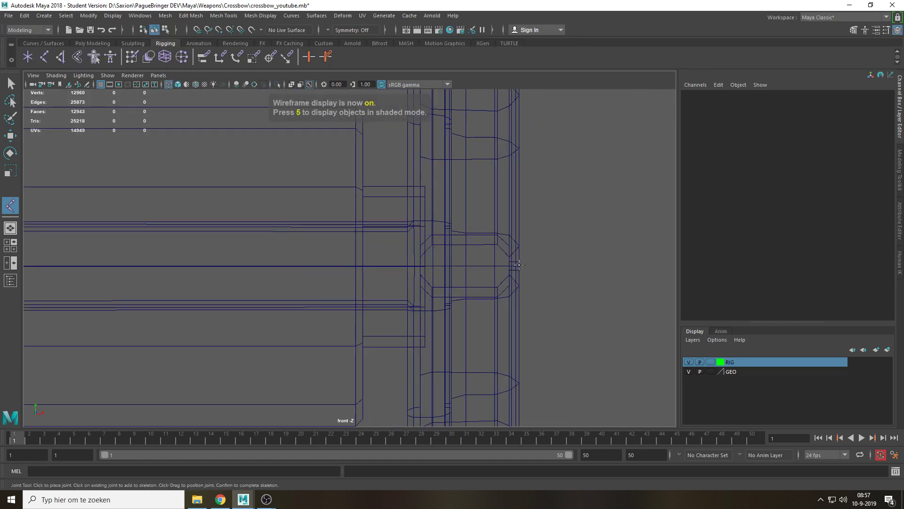
scroll(522, 271, up, 4)
alt+middle_drag(539, 285, 305, 274)
scroll(358, 275, up, 5)
key(v)
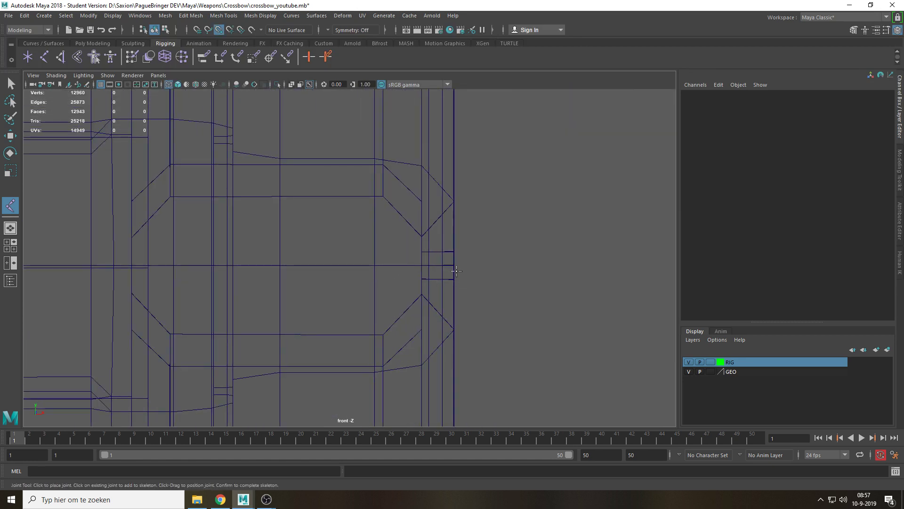
click(455, 265)
Place the second drum joint snapped to the centre vertex of the drum's opposite end and complete the chain
scroll(396, 330, down, 9)
alt+middle_drag(182, 292, 820, 274)
alt+middle_drag(118, 295, 621, 288)
alt+middle_drag(419, 274, 395, 296)
key(v)
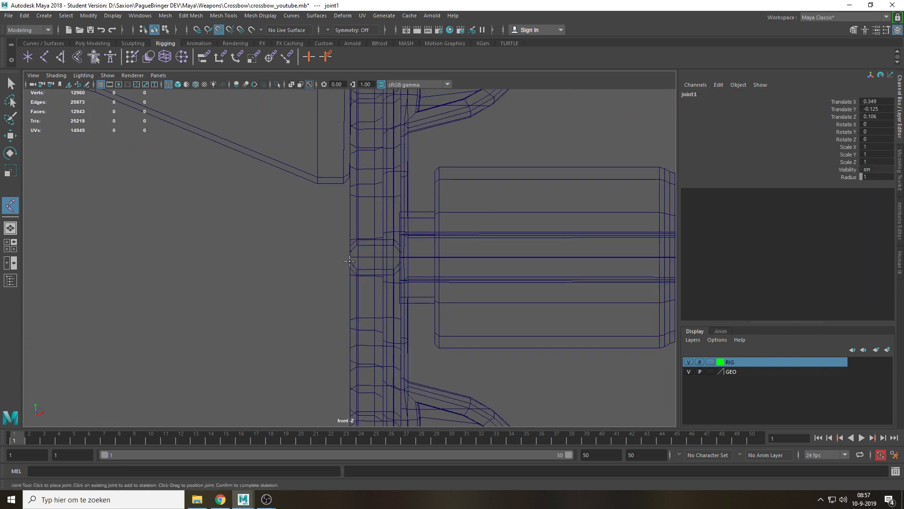
click(350, 258)
key(q)
In the side view, move the drum chain sideways with vertex snapping to the middle of the drum, at Translate Z -0.004
key(space)
drag(438, 279, 440, 258)
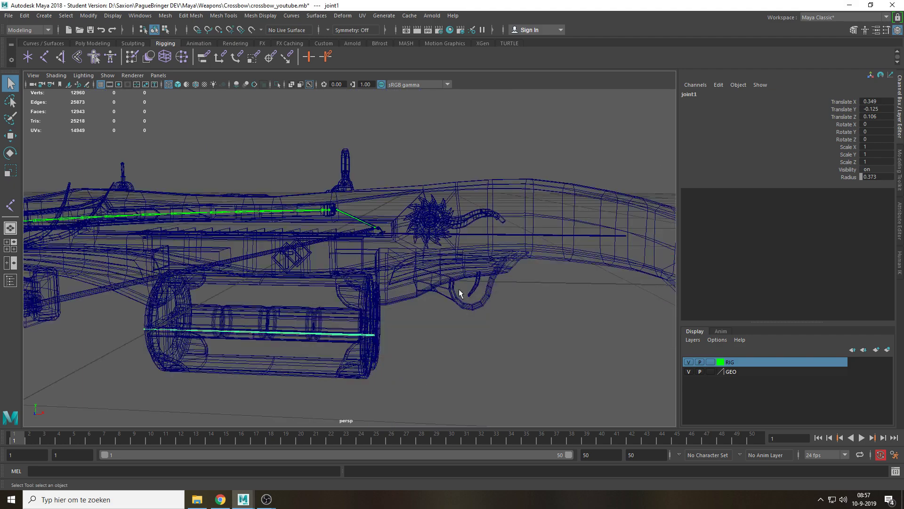
alt+drag(459, 289, 429, 314)
key(w)
key(space)
scroll(430, 299, down, 15)
scroll(379, 300, up, 5)
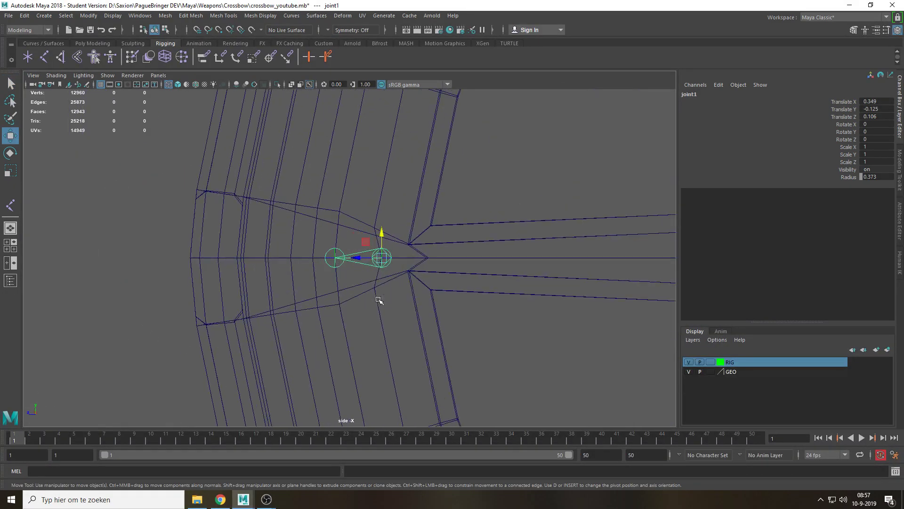
key(v)
drag(363, 260, 551, 264)
key(v)
Snap the drum's root joint exactly onto the centre vertex of the hub, at Translate X 0.322 and Translate Z -0.002
key(q)
key(w)
scroll(371, 296, down, 6)
key(f)
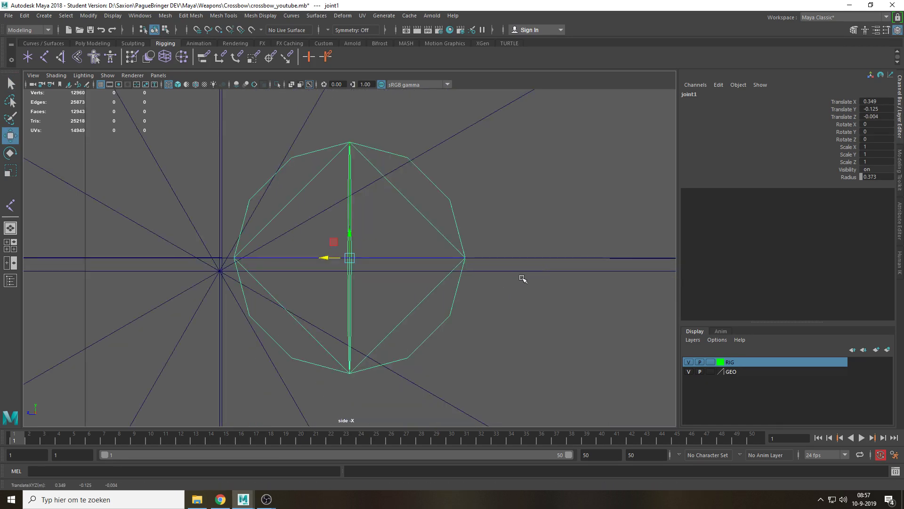
scroll(309, 265, up, 3)
key(v)
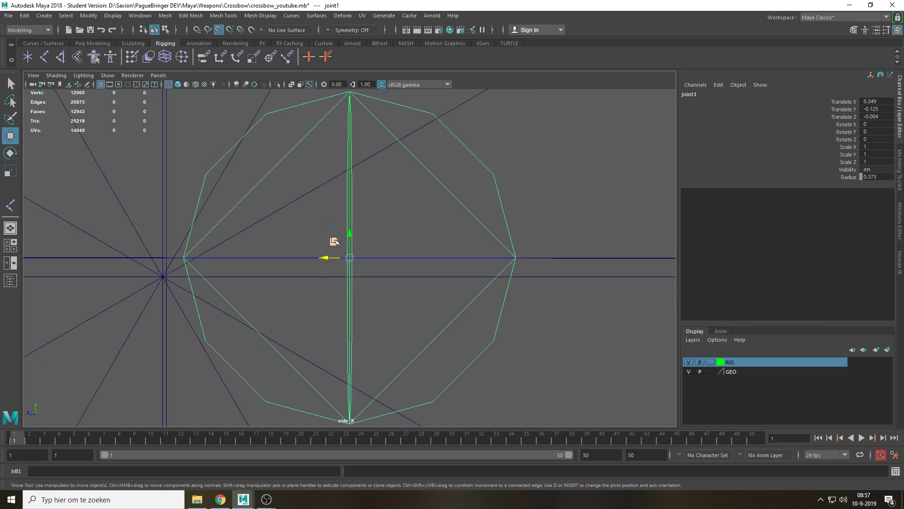
drag(334, 243, 152, 270)
Enlarge the drum joints' display radius to 13.873 on the root joint and 18.373 on the end joint
key(space)
drag(318, 265, 325, 230)
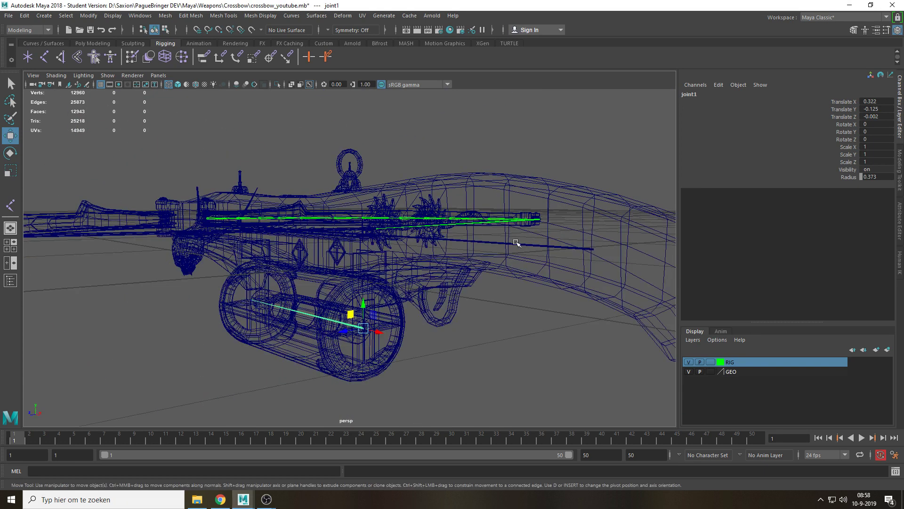
click(841, 178)
middle_drag(438, 265, 495, 268)
alt+drag(458, 301, 485, 304)
key(Down)
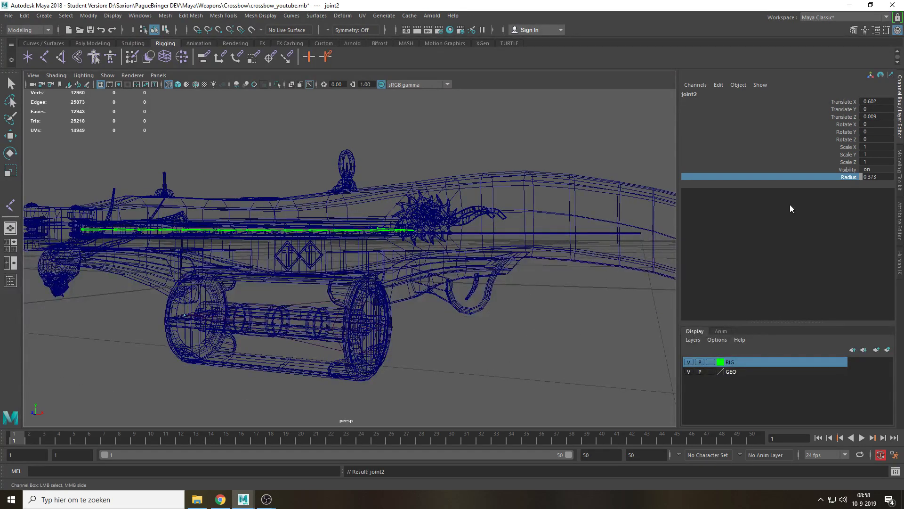
middle_drag(406, 314, 494, 310)
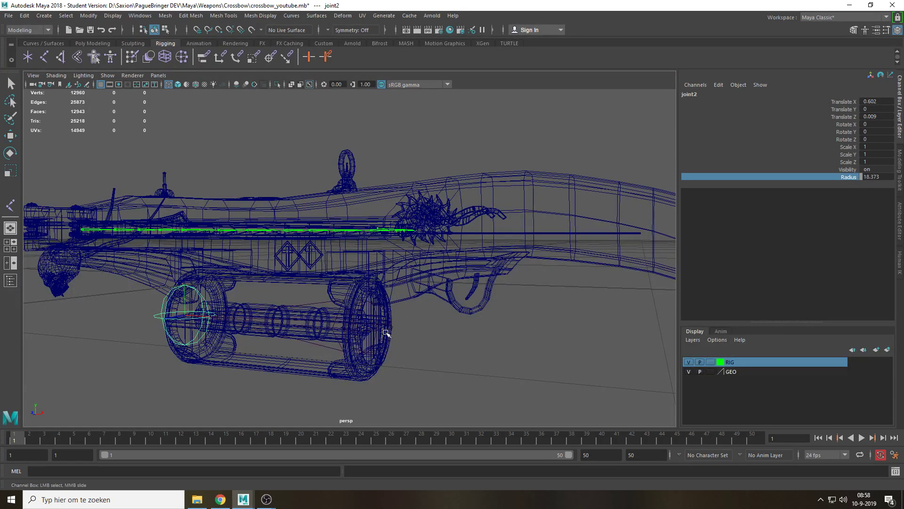
In shaded display, add the drum joint chain to the RIG layer from its root joint and clear the selection
key(5)
click(447, 339)
alt+drag(447, 339, 406, 335)
key(q)
click(393, 324)
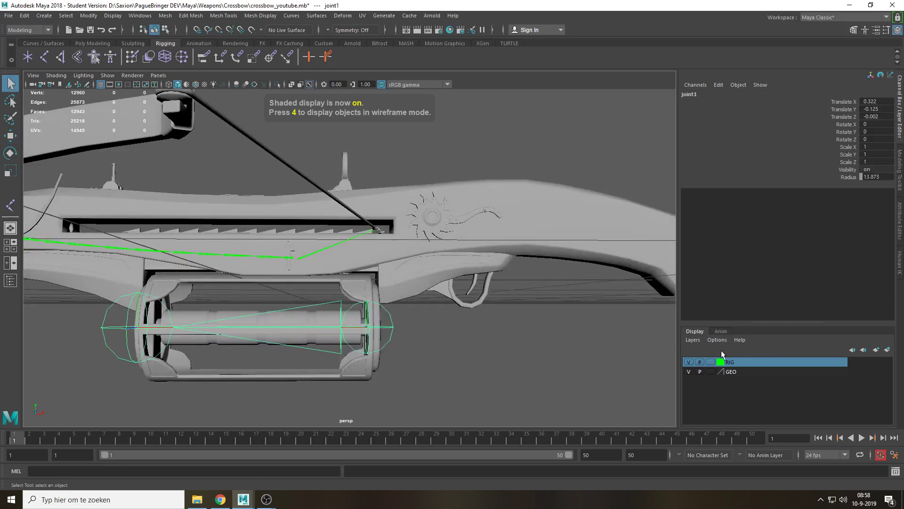
right_click(756, 360)
click(762, 383)
click(459, 365)
Try rotating the drum chain from its root joint, undo the rotation and clear the selection
alt+drag(493, 342, 449, 340)
click(392, 328)
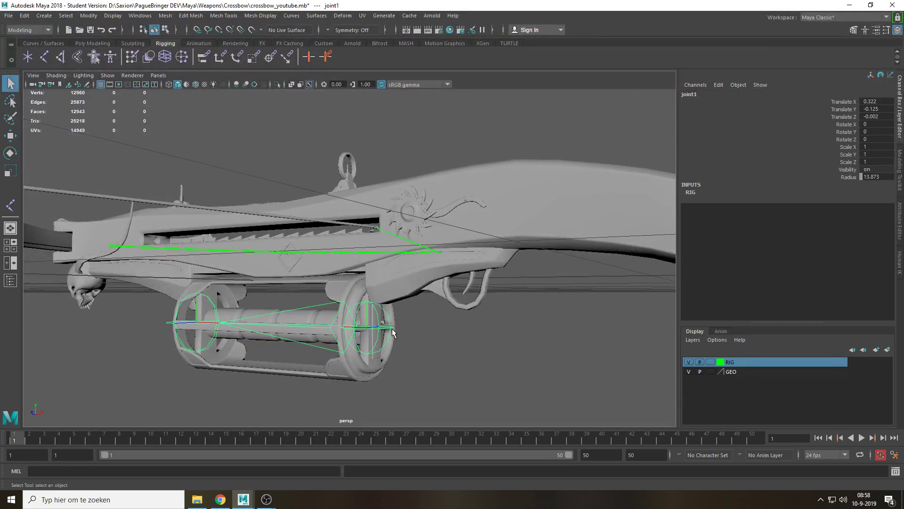
key(e)
drag(354, 319, 361, 327)
key(ctrl+z)
click(460, 350)
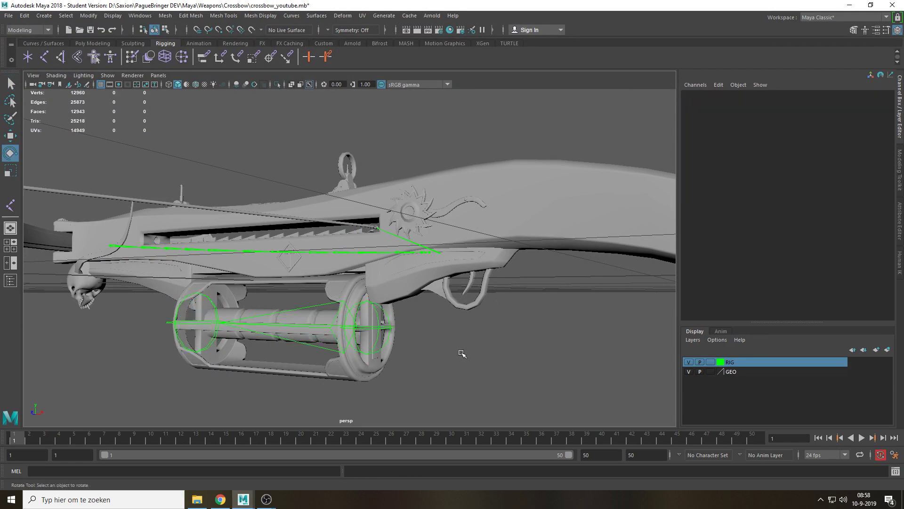
alt+drag(446, 305, 486, 319)
key(ctrl+z)
key(ctrl+z)
click(392, 330)
key(q)
click(493, 332)
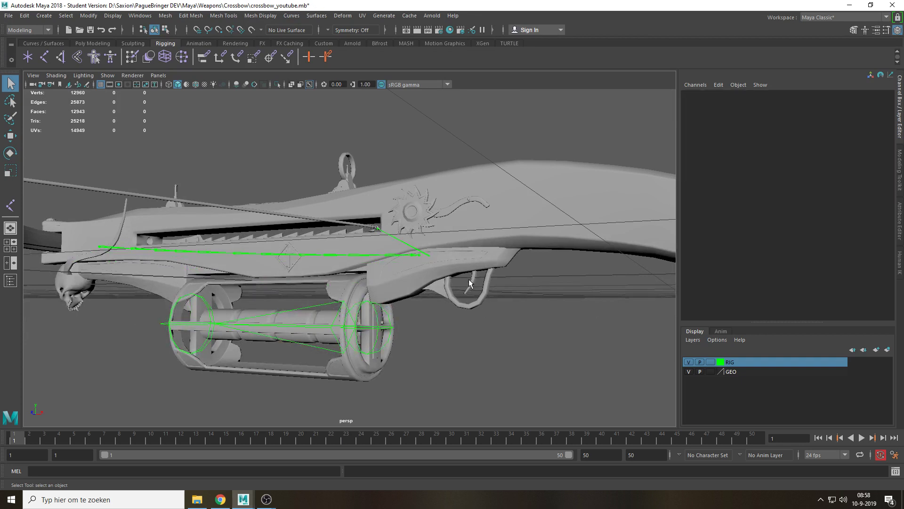
In front view, draw a two-joint chain along the trigger from its pivot to its tip
key(space)
drag(468, 281, 468, 300)
key(f)
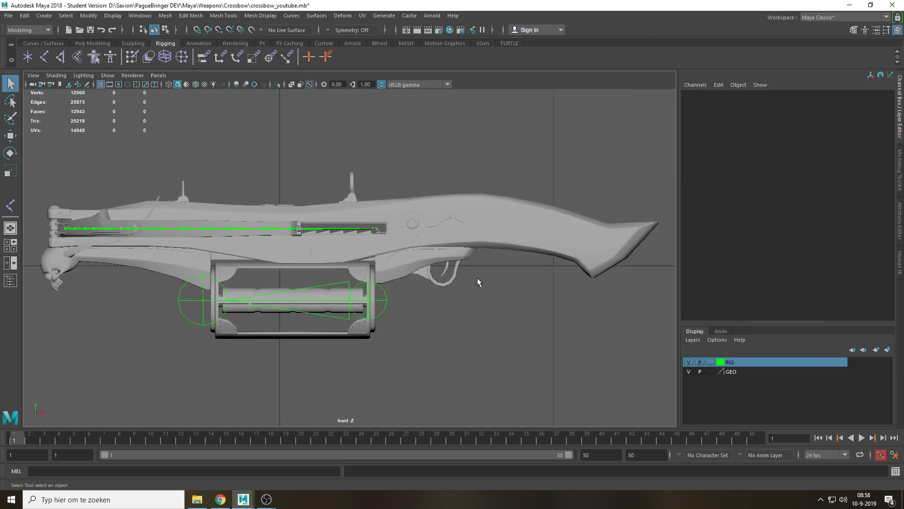
scroll(477, 277, up, 3)
alt+middle_drag(528, 271, 381, 266)
scroll(375, 270, up, 7)
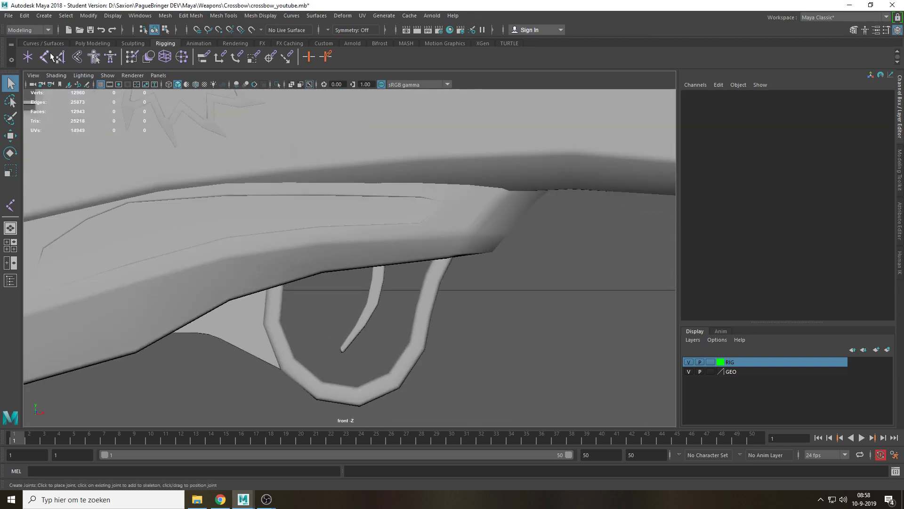
click(52, 57)
scroll(407, 288, up, 3)
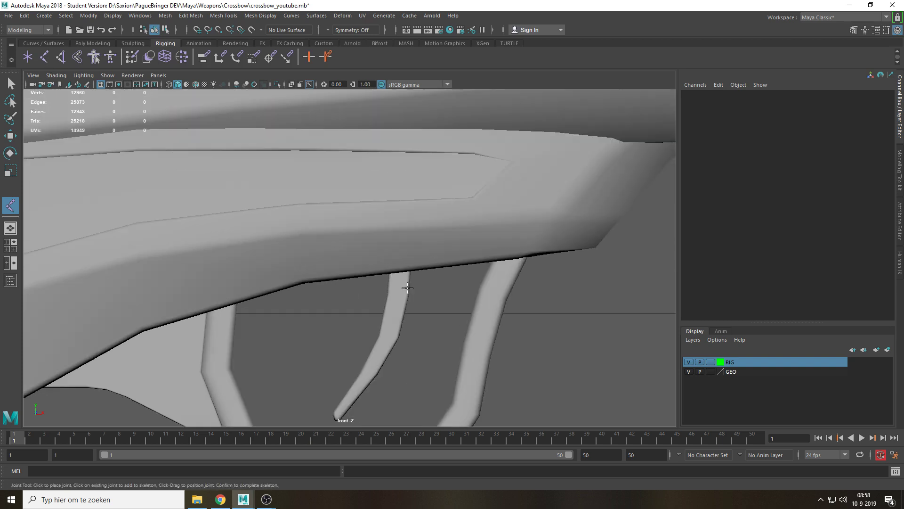
key(4)
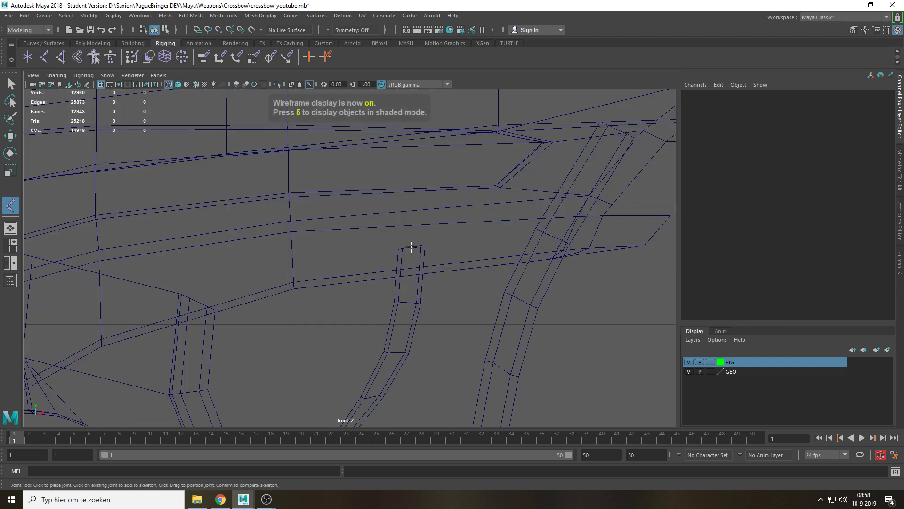
click(411, 246)
alt+middle_drag(414, 253, 432, 215)
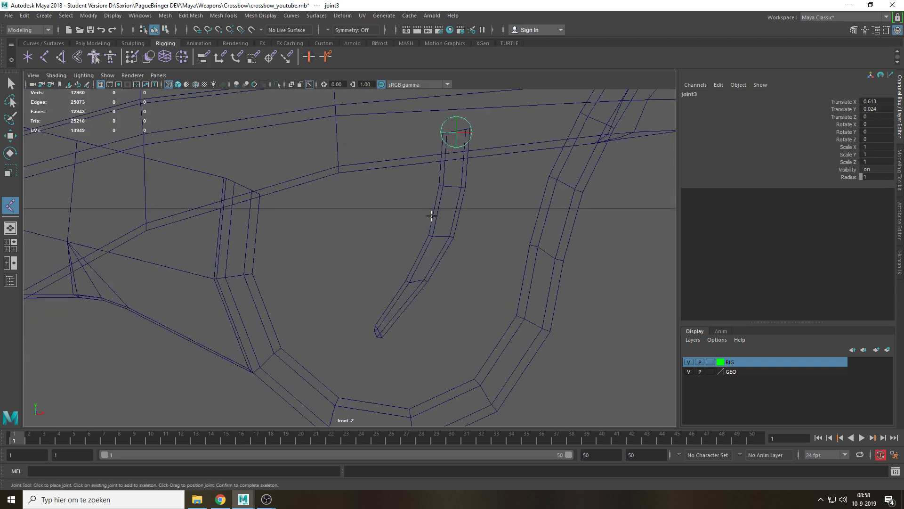
click(375, 336)
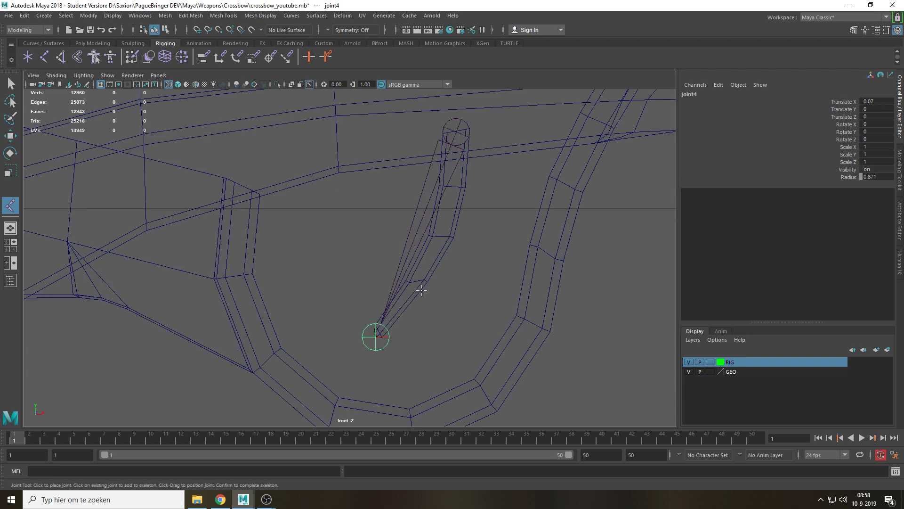
key(Return)
In side view, centre the trigger joint chain on the trigger by moving its root joint to Translate Z -0.002
key(space)
drag(431, 232, 459, 235)
key(w)
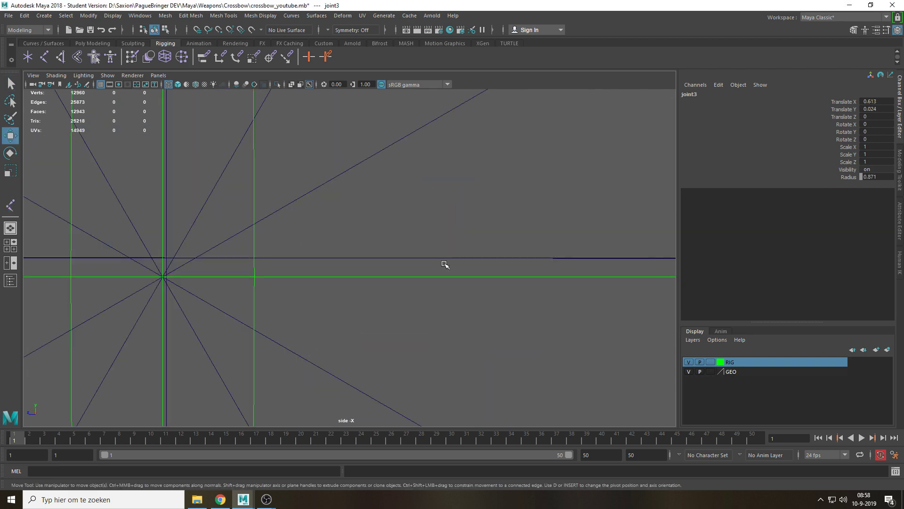
key(f)
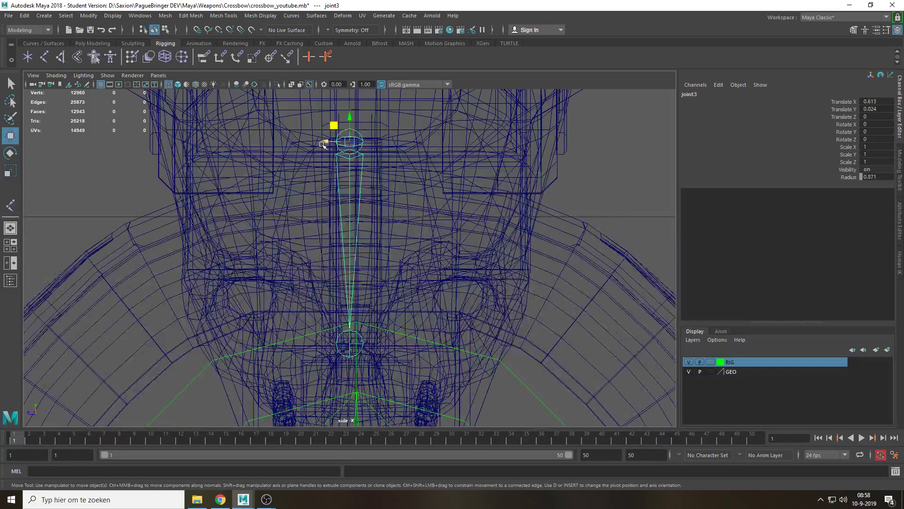
drag(323, 145, 334, 144)
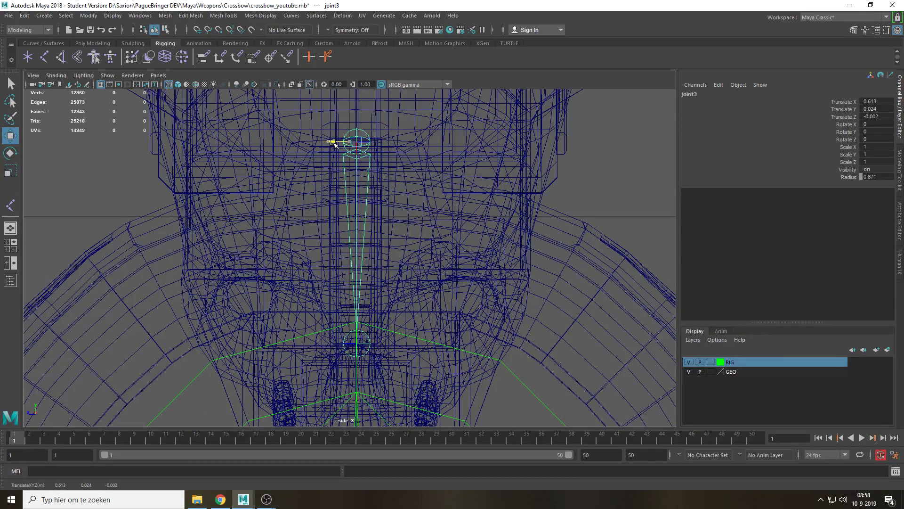
In perspective view, rename the drum's root joint using the base name Joint_AmmoRetainer and copy that name for reuse
key(space)
drag(353, 242, 372, 285)
key(q)
click(379, 328)
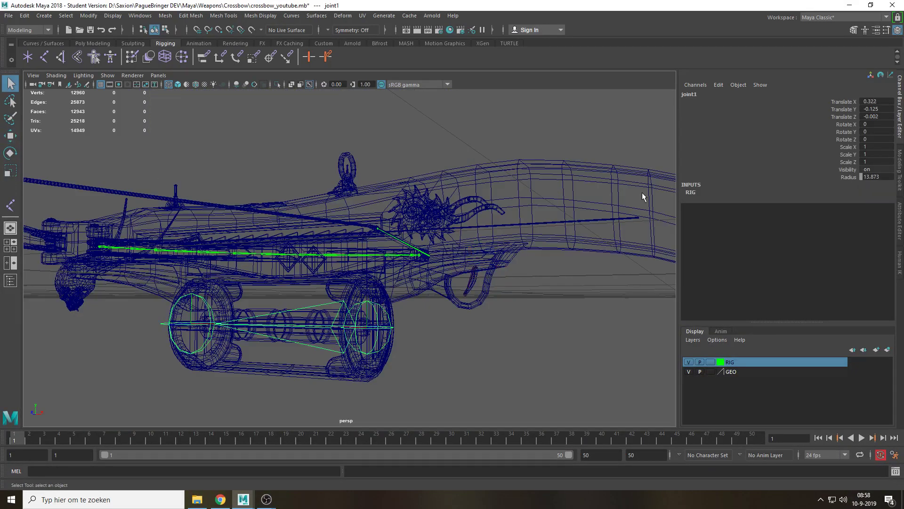
double_click(732, 94)
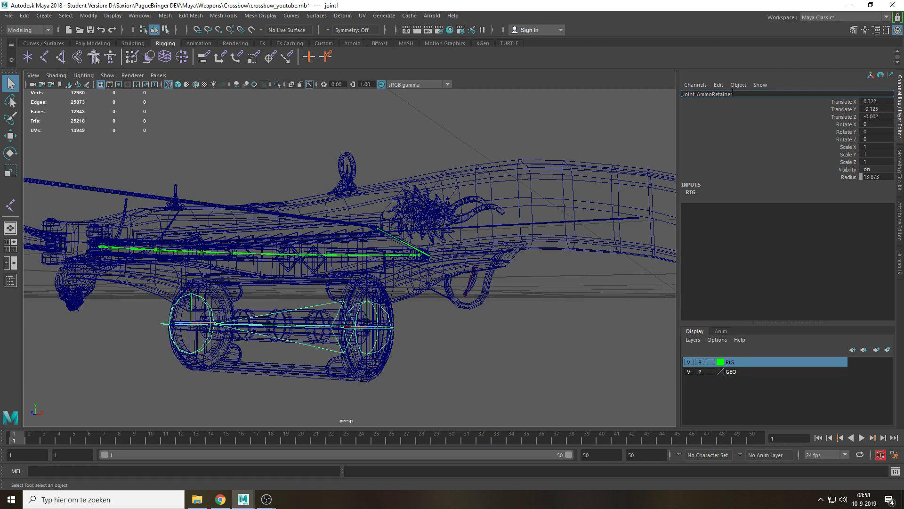
key(ctrl+a)
key(ctrl+c)
key(Return)
Rename the drum's end joint Joint_AmmoRetainer_2
key(Down)
click(731, 93)
key(ctrl+v)
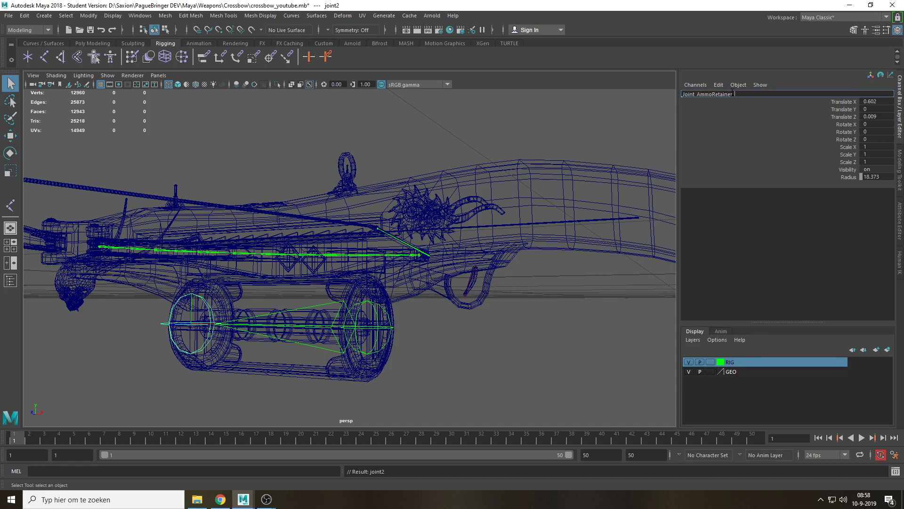
text(2)
key(Return)
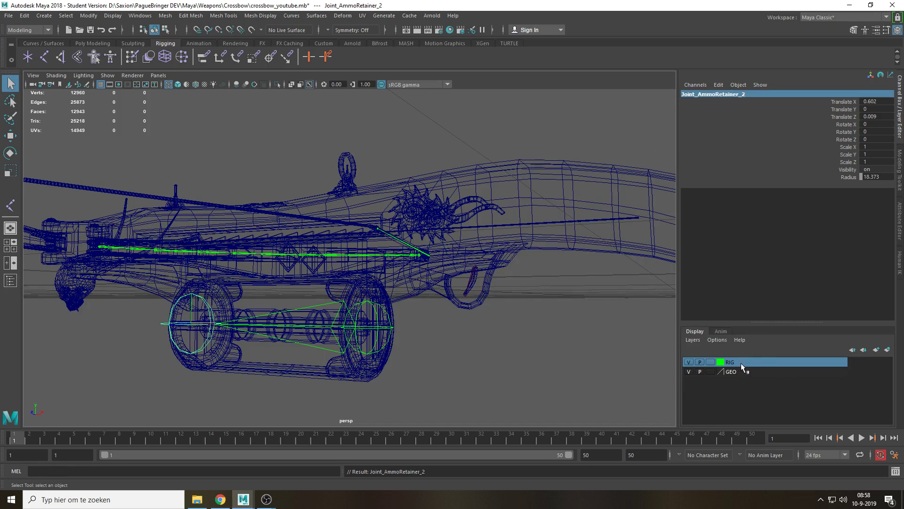
Rename the trigger's root joint Joint_Trigger_1
click(469, 284)
click(470, 280)
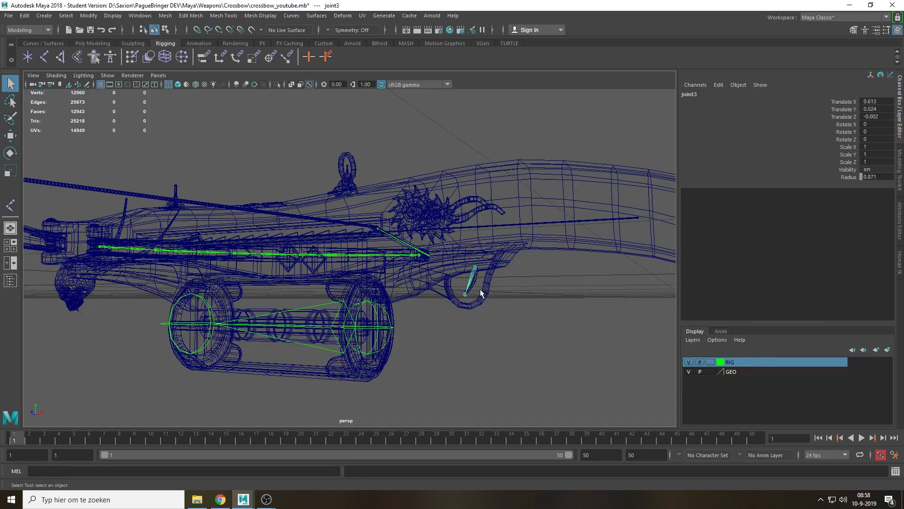
double_click(701, 96)
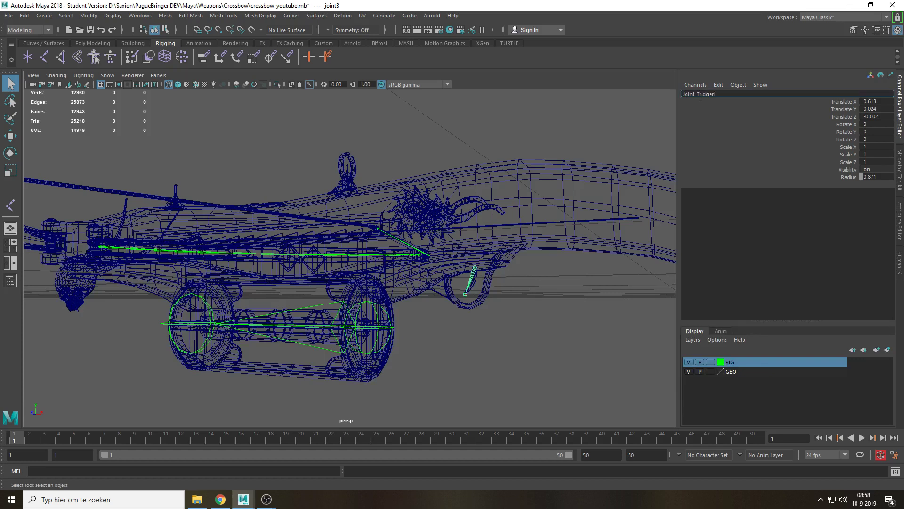
key(ctrl+a)
key(Return)
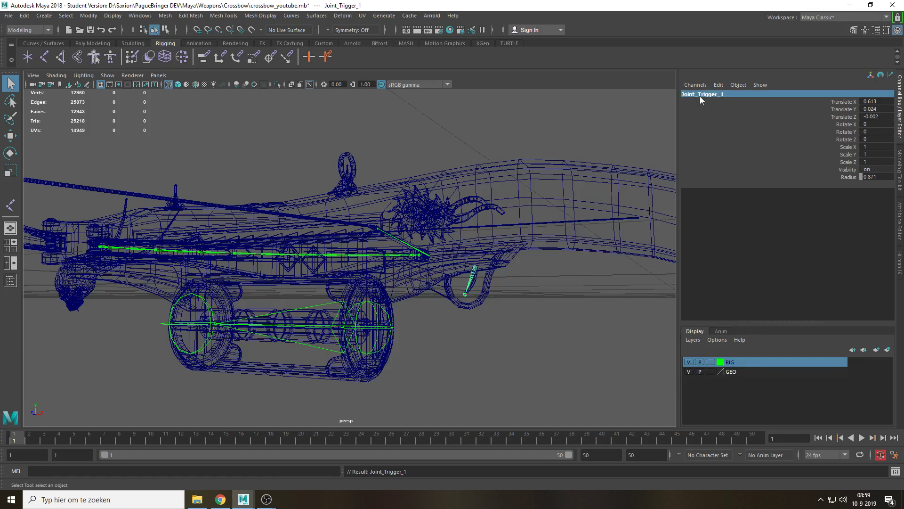
Rename the trigger's end joint Joint_Trigger_2
key(Down)
double_click(700, 96)
text(Joint_Trigger_2)
key(Return)
Add the trigger joint chain to the RIG layer from its root joint and clear the selection
key(Up)
right_click(739, 365)
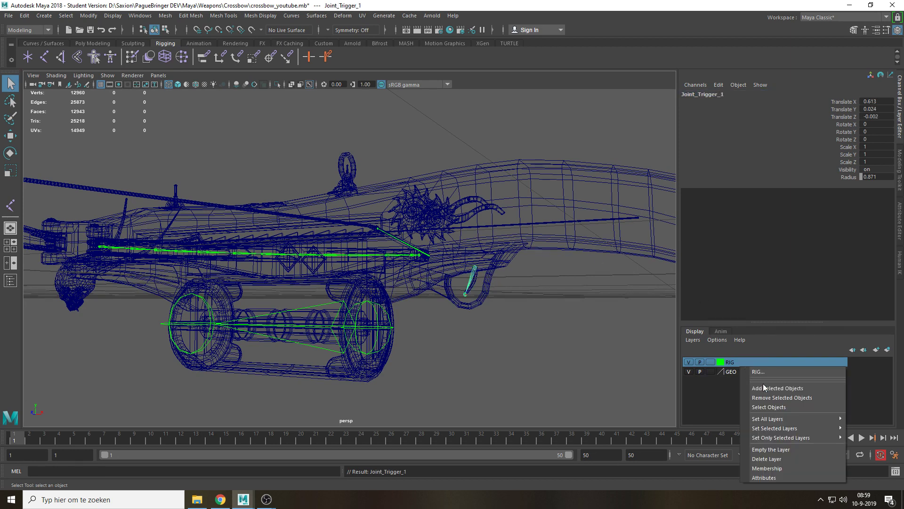
click(765, 387)
click(517, 306)
In front view, place a single joint on the centre vertex of the toothed gear above the trigger
scroll(518, 306, down, 3)
alt+drag(518, 308, 450, 250)
key(space)
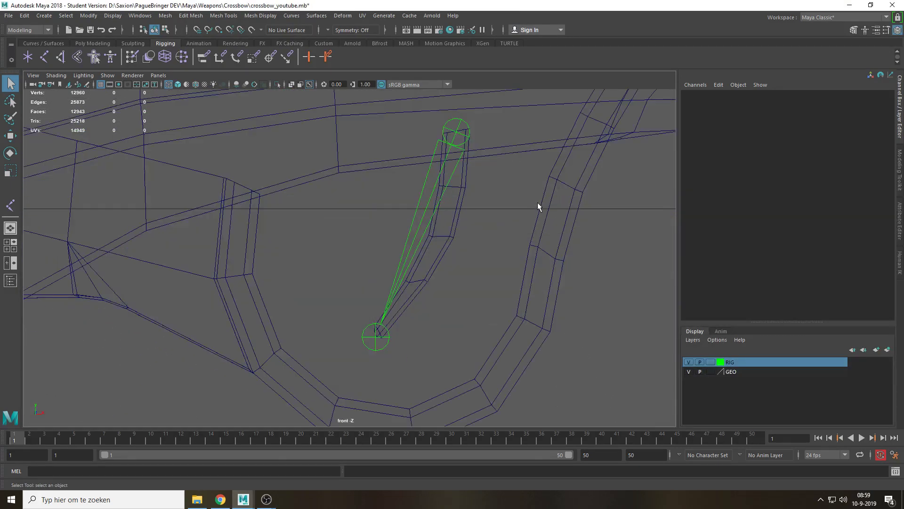
alt+middle_drag(577, 156, 329, 324)
alt+middle_drag(472, 192, 97, 305)
scroll(301, 270, down, 3)
scroll(350, 262, down, 3)
alt+middle_drag(214, 216, 340, 246)
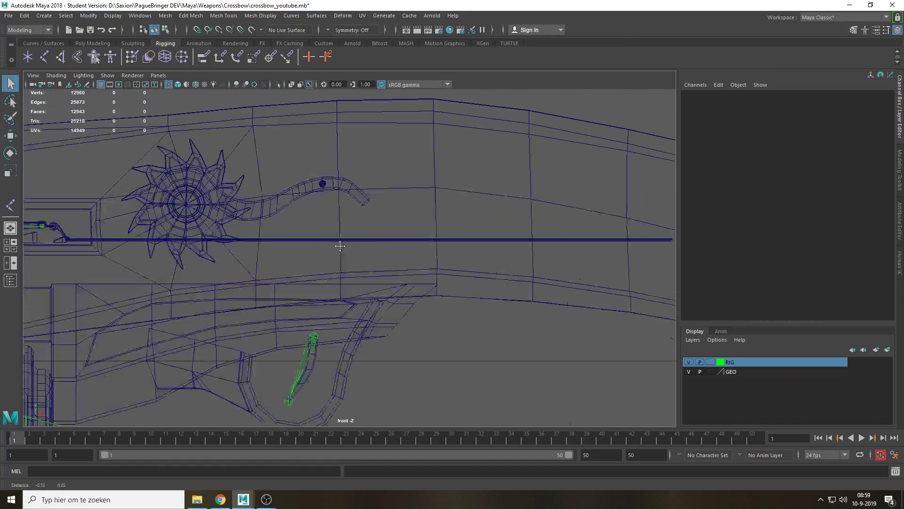
scroll(256, 205, up, 2)
scroll(152, 153, up, 4)
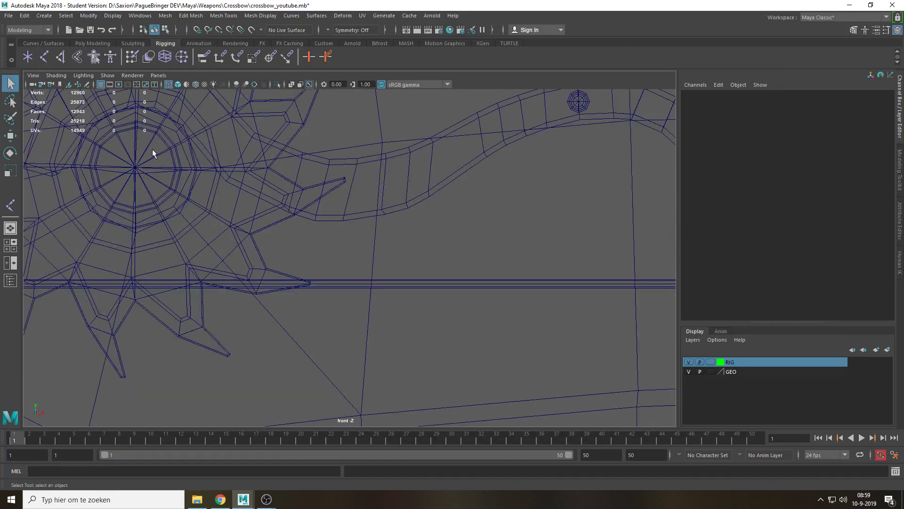
key(y)
scroll(246, 182, up, 3)
alt+middle_drag(247, 182, 329, 212)
scroll(359, 200, up, 3)
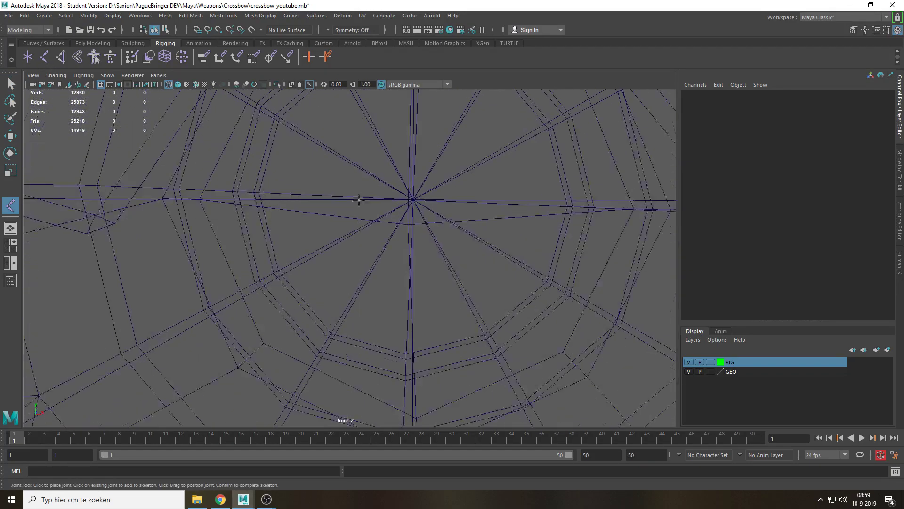
scroll(359, 200, up, 2)
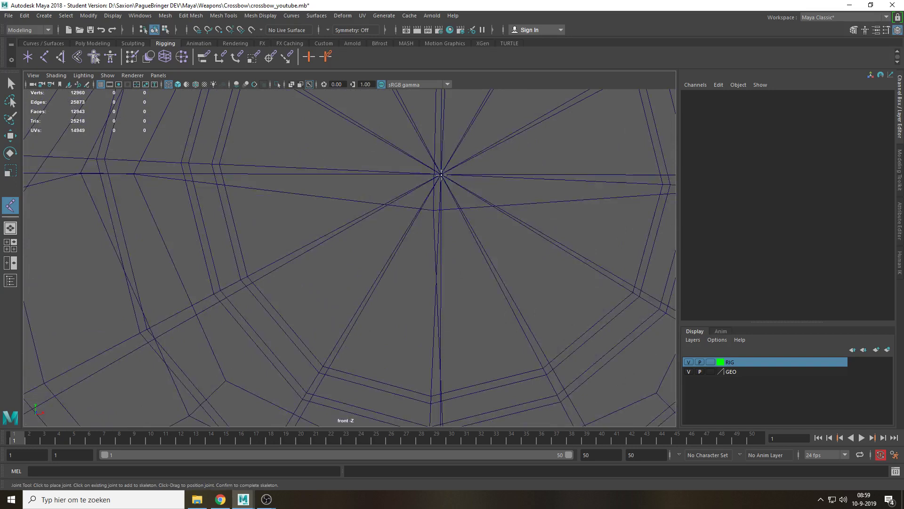
click(441, 175)
scroll(500, 251, down, 5)
In perspective view, move the gear joint out to the near-side gear's hub at Translate Z 0.079 and clear the selection
key(w)
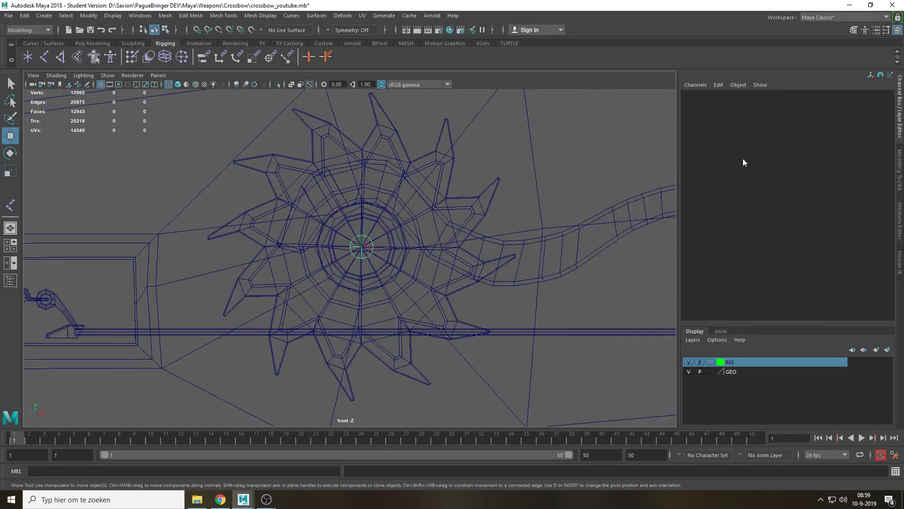
key(space)
key(space)
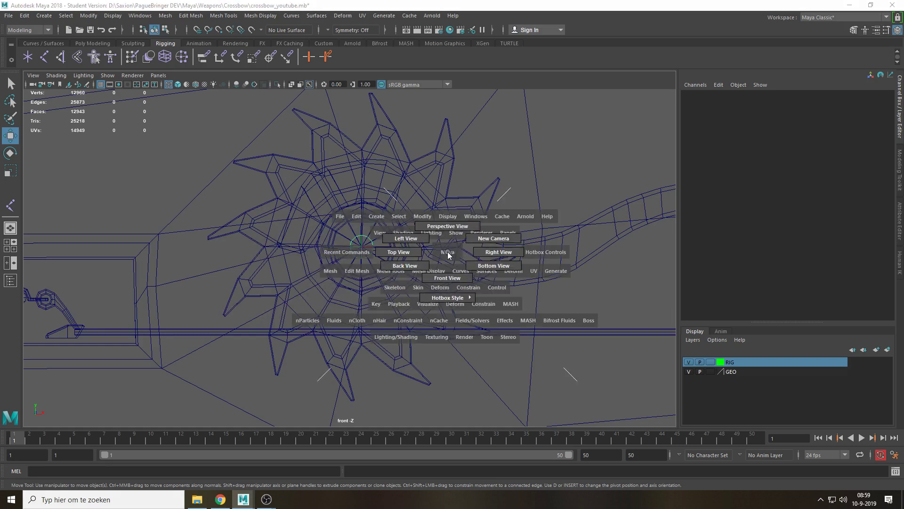
drag(448, 256, 448, 226)
key(f)
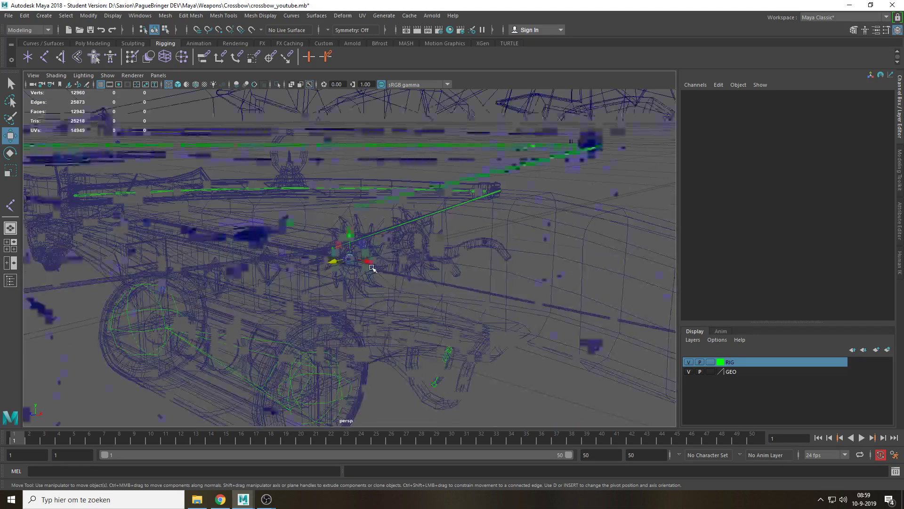
key(5)
scroll(359, 264, up, 5)
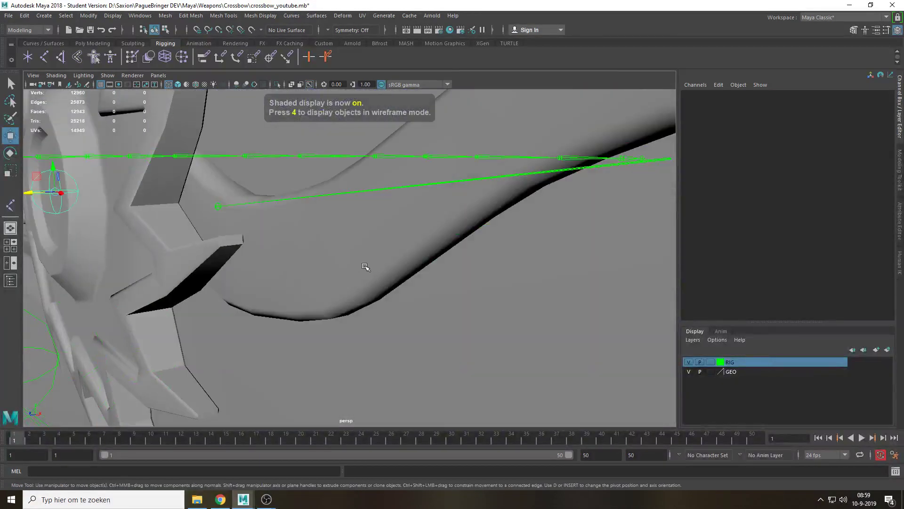
alt+drag(417, 274, 432, 247)
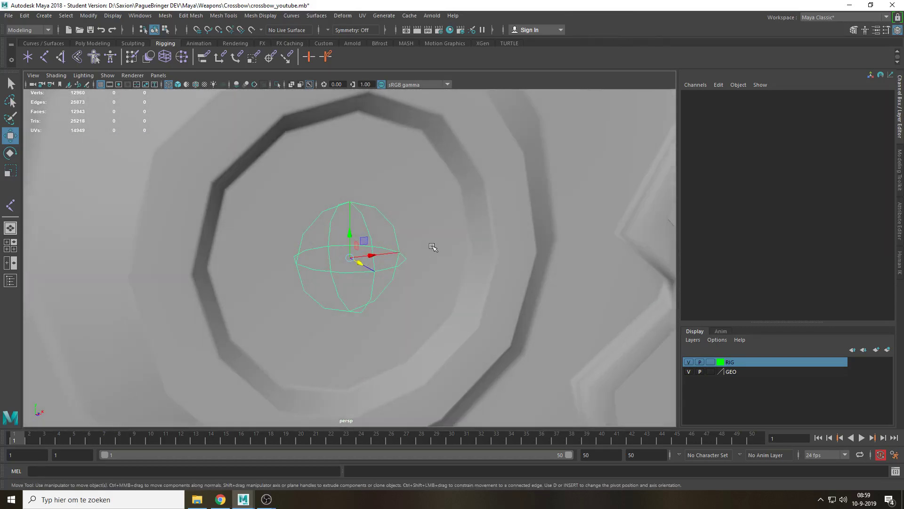
scroll(374, 262, down, 10)
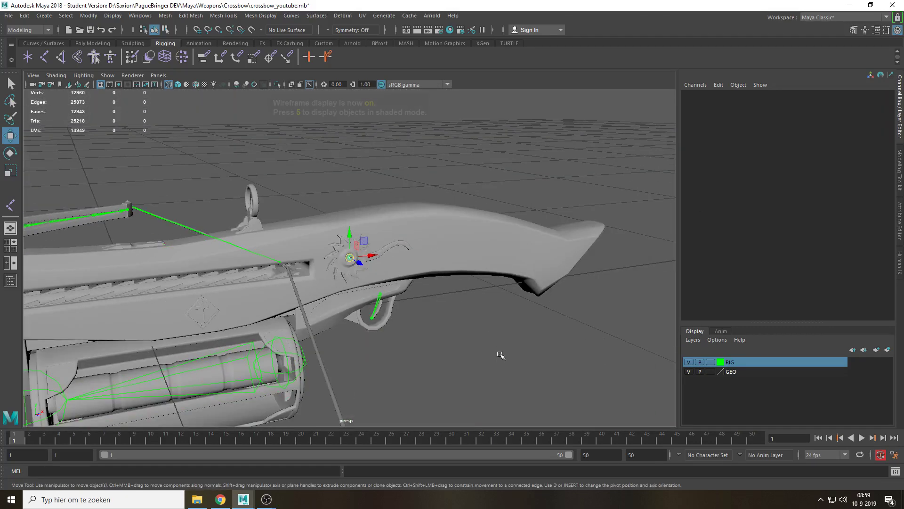
click(501, 355)
Select the gear joint in wireframe, enlarge its display radius to 5.4 and switch back to shaded display
key(4)
scroll(400, 307, up, 5)
scroll(399, 307, down, 2)
scroll(351, 276, up, 5)
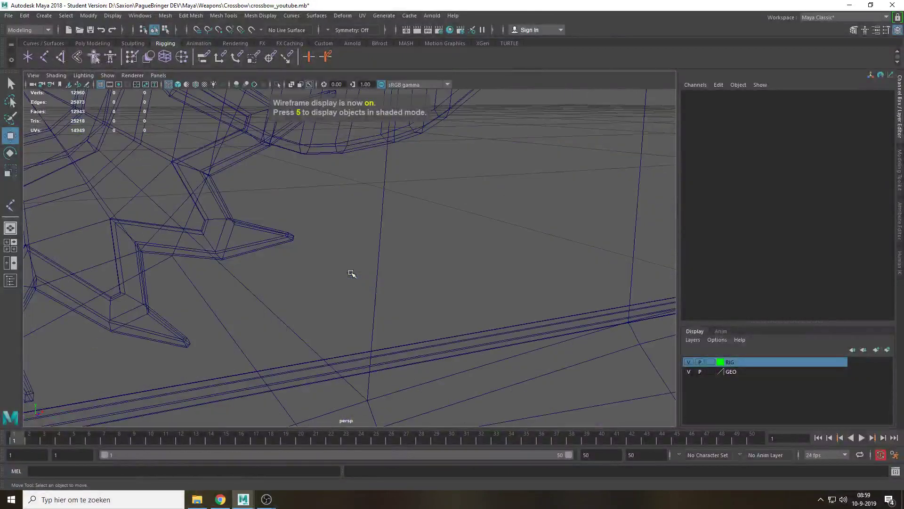
scroll(352, 270, down, 3)
key(q)
click(354, 254)
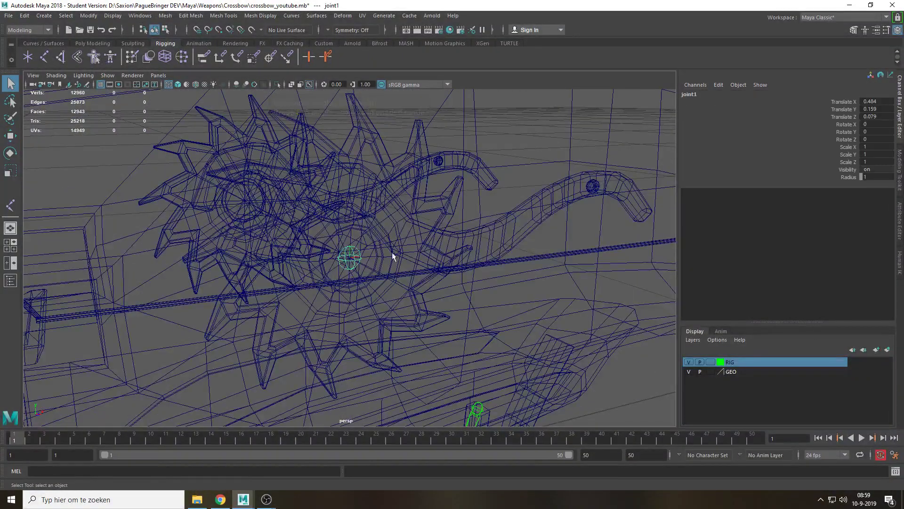
click(850, 177)
key(5)
middle_drag(469, 261, 481, 258)
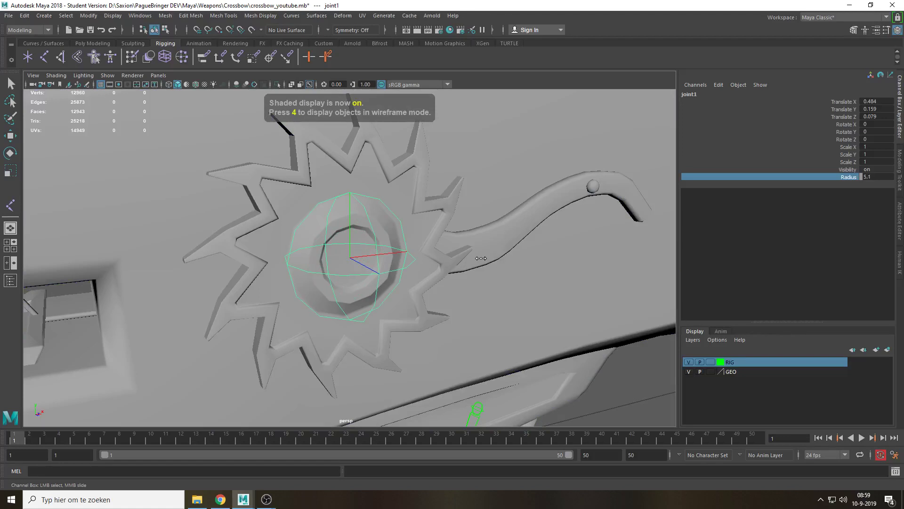
scroll(482, 259, down, 5)
Add the gear joint to the RIG layer, rename it with the L_Joint_ prefix and clear the selection
right_click(773, 365)
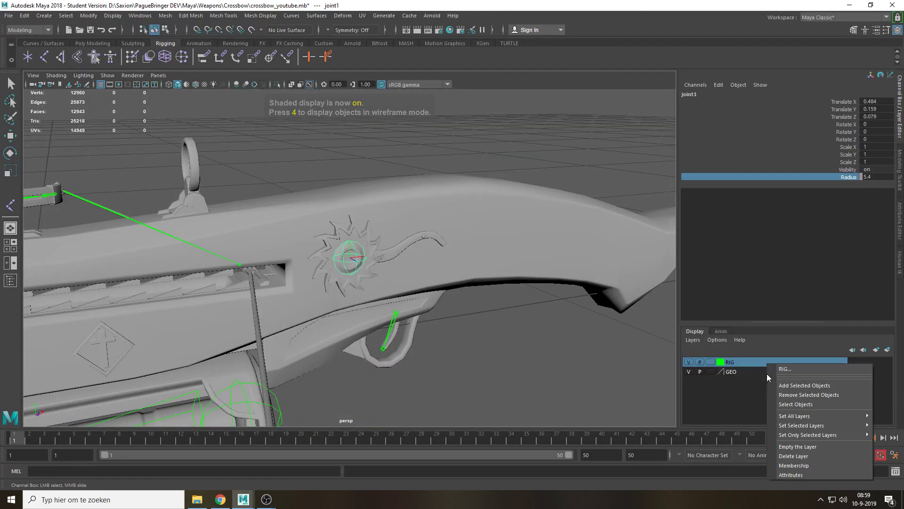
click(776, 384)
click(694, 97)
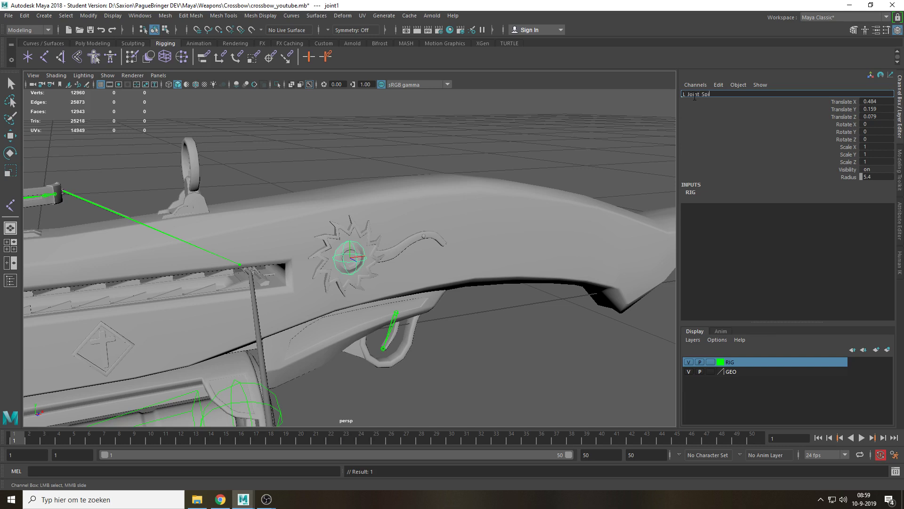
key(Return)
click(395, 290)
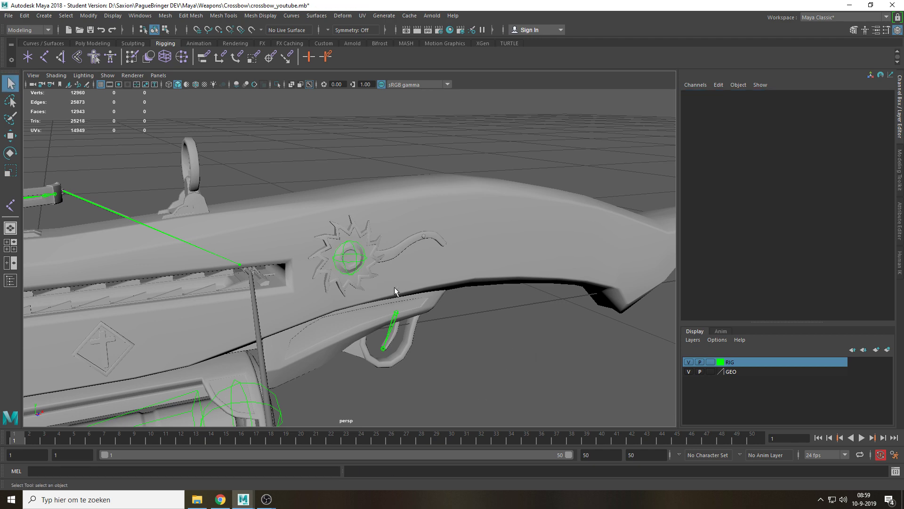
In front view, create a two-joint chain from the pivot pin on the curved reload lever to the far side of the gear
alt+drag(415, 302, 386, 259)
click(430, 240)
click(453, 138)
key(space)
drag(453, 138, 454, 165)
alt+middle_drag(485, 225, 303, 210)
click(44, 57)
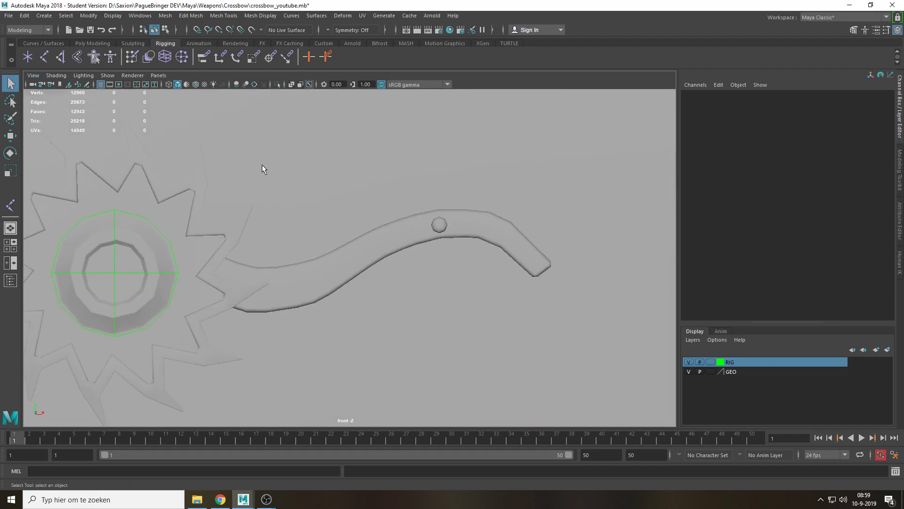
scroll(262, 164, up, 2)
key(4)
click(478, 210)
alt+middle_drag(248, 252, 445, 235)
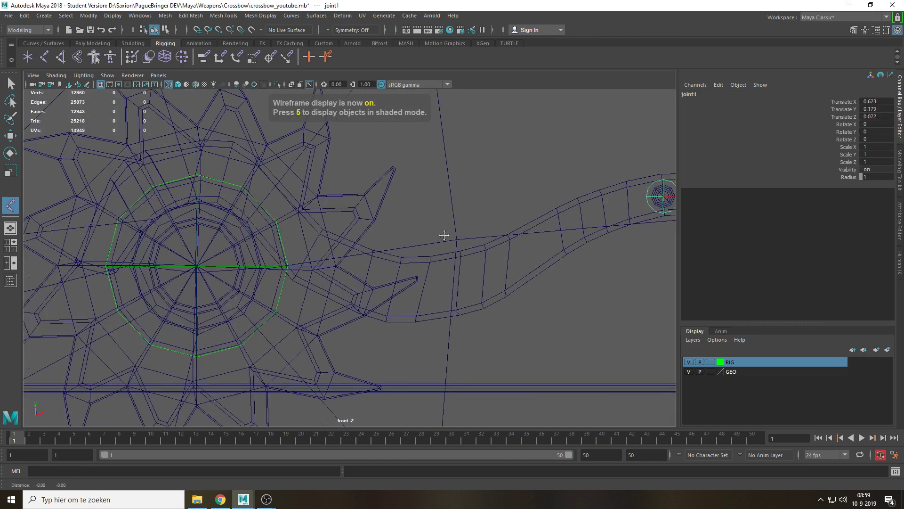
click(100, 258)
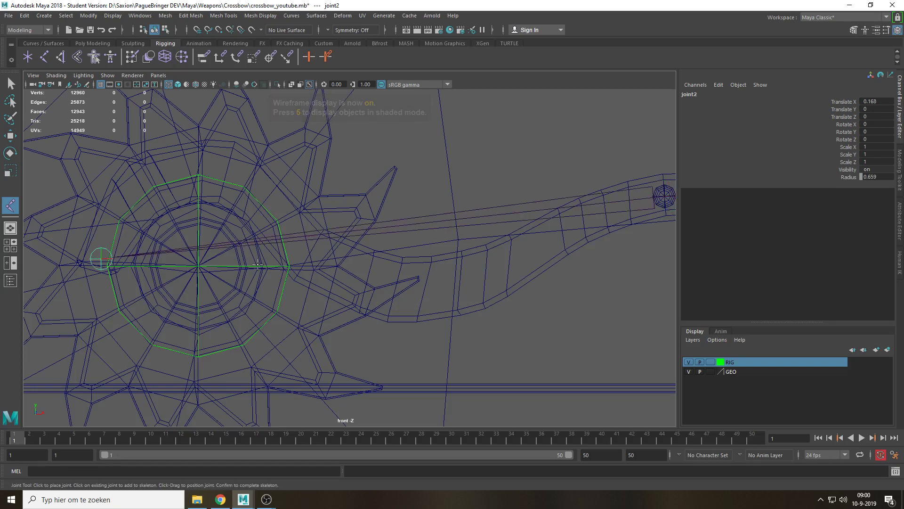
scroll(442, 267, down, 2)
key(Return)
Try rotating the lever joint chain about Z by about 13.2 degrees, undo the rotation and clear the selection
alt+middle_drag(570, 218, 507, 226)
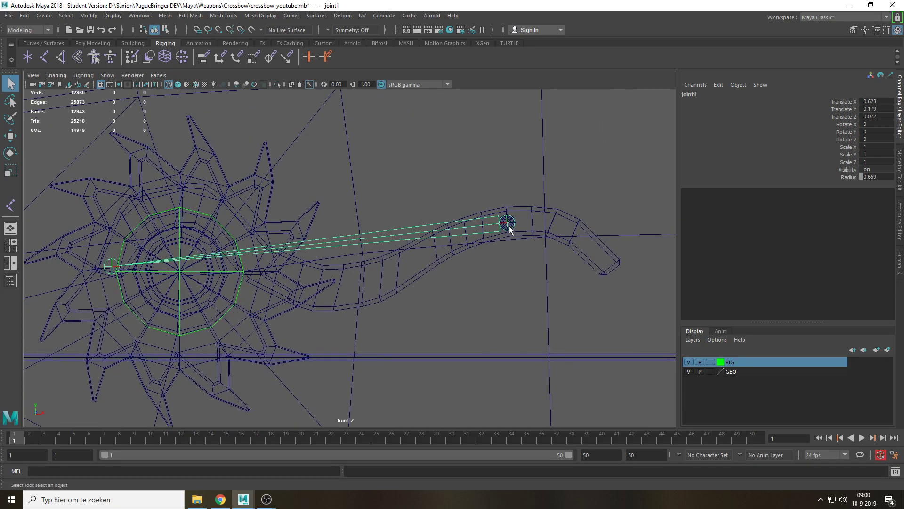
key(e)
drag(494, 208, 505, 228)
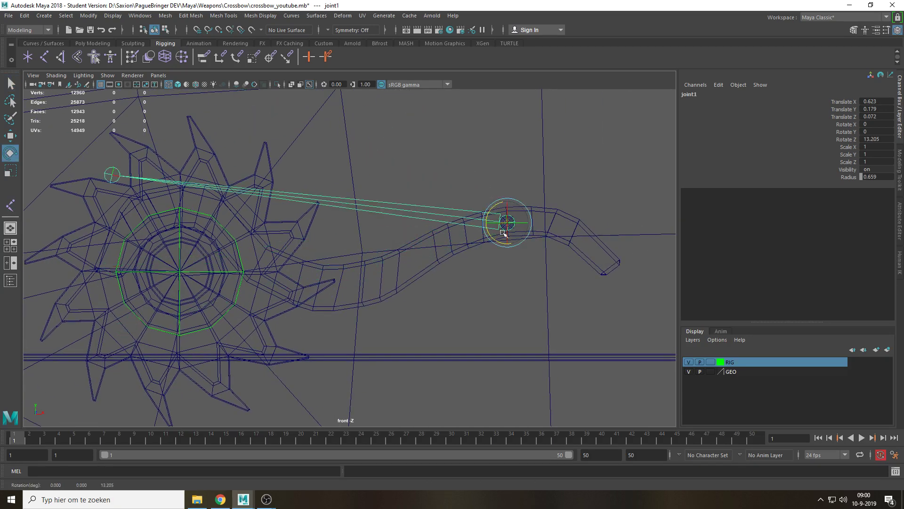
key(ctrl+z)
key(q)
click(518, 288)
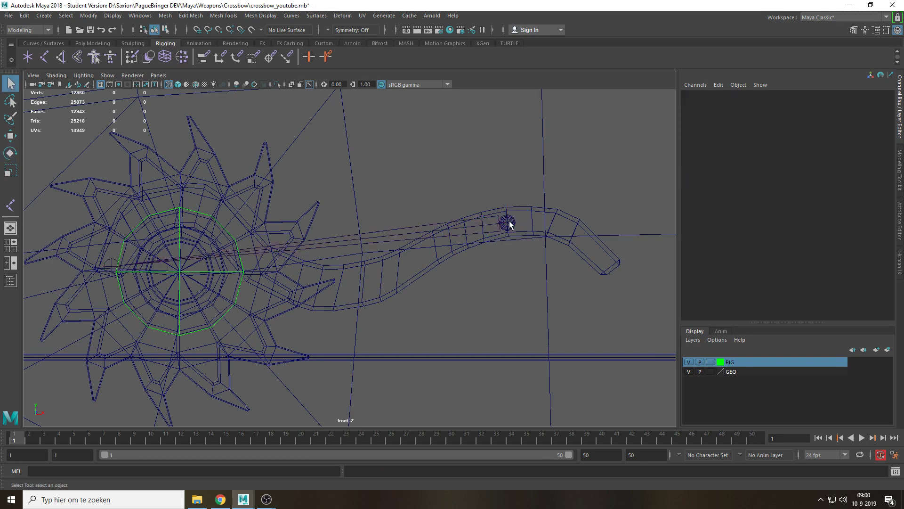
Select the lever chain's root joint and, in side view, try shifting it along Z toward the outer side of the gear
click(499, 221)
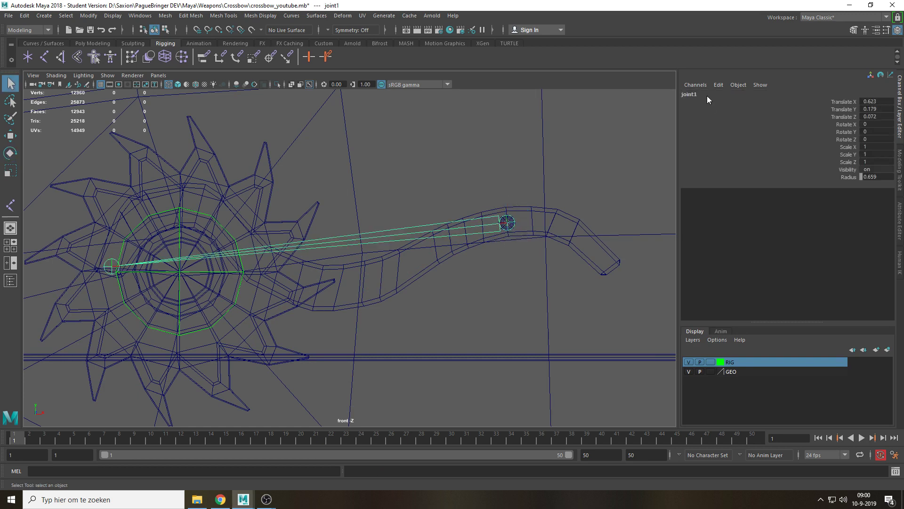
key(space)
drag(535, 210, 588, 210)
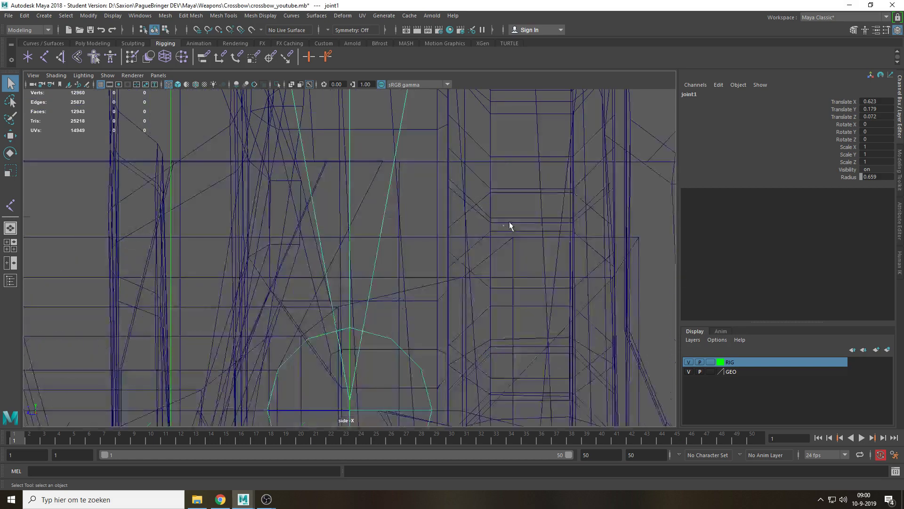
key(4)
scroll(393, 264, down, 10)
scroll(363, 254, down, 3)
alt+middle_drag(406, 262, 445, 277)
scroll(445, 277, up, 5)
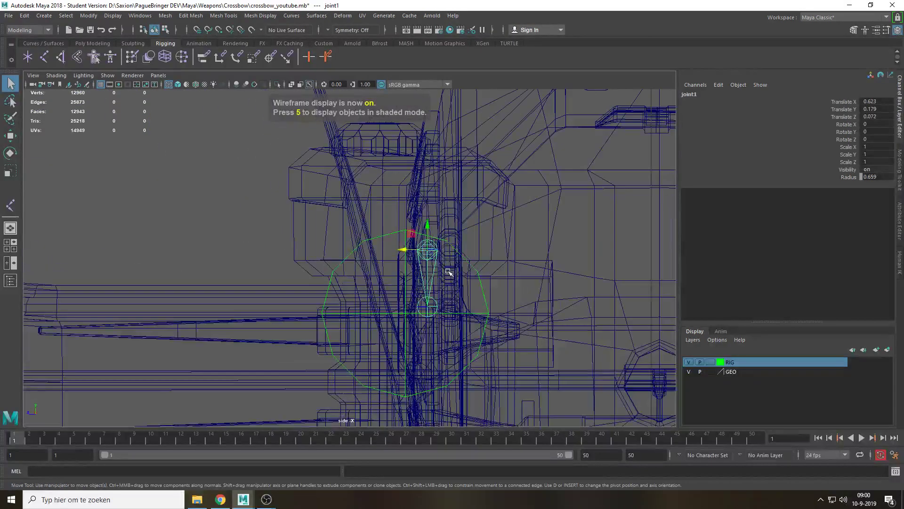
key(w)
key(5)
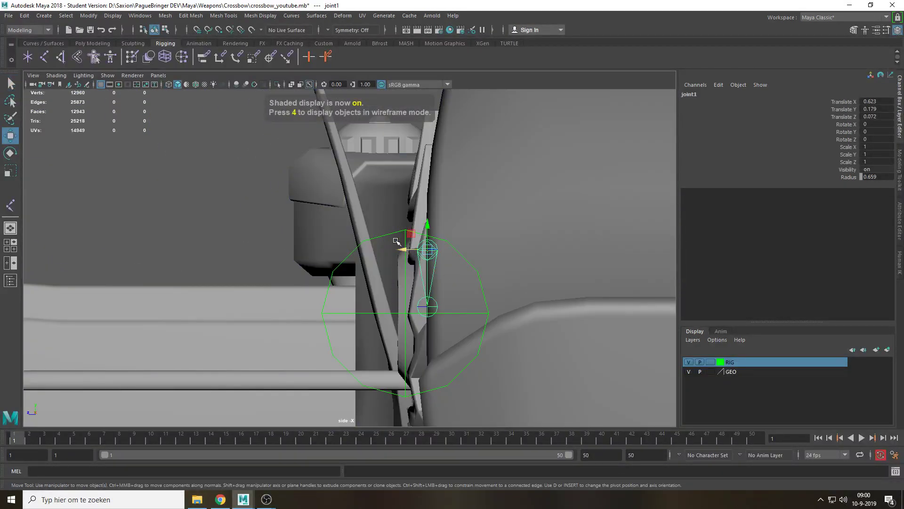
drag(408, 249, 384, 255)
In top view, compare the lever's root joint with the pivot pin and undo the last move
key(space)
key(f)
scroll(545, 284, down, 2)
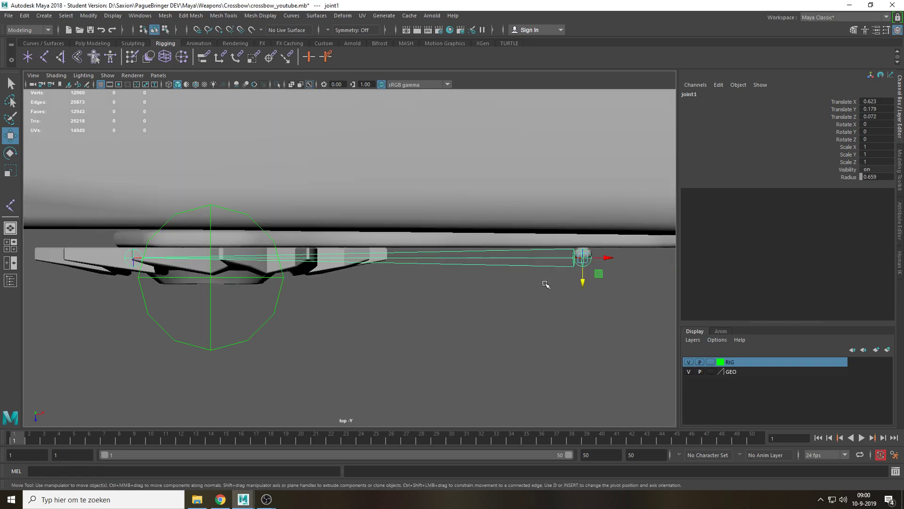
scroll(546, 284, up, 2)
alt+middle_drag(613, 278, 497, 280)
key(ctrl+z)
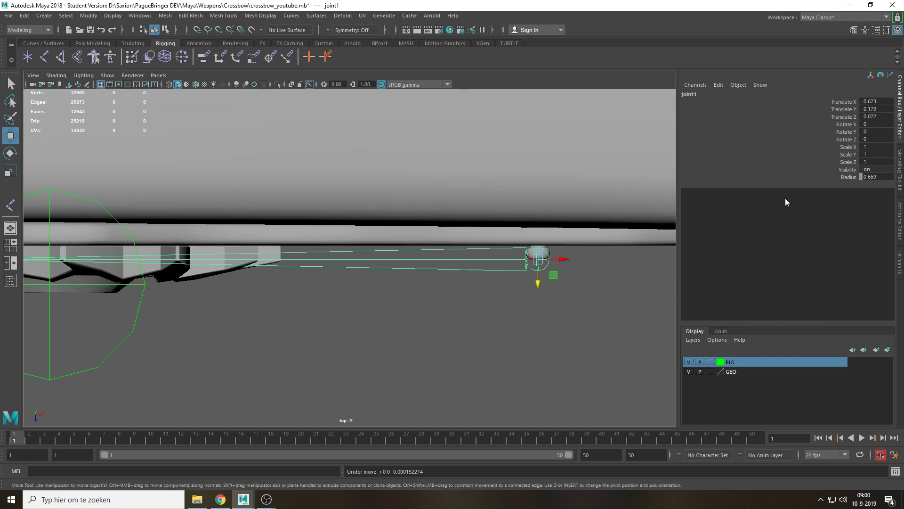
Rename the lever chain's root joint as L_Joint_ReloadMech_1
double_click(691, 94)
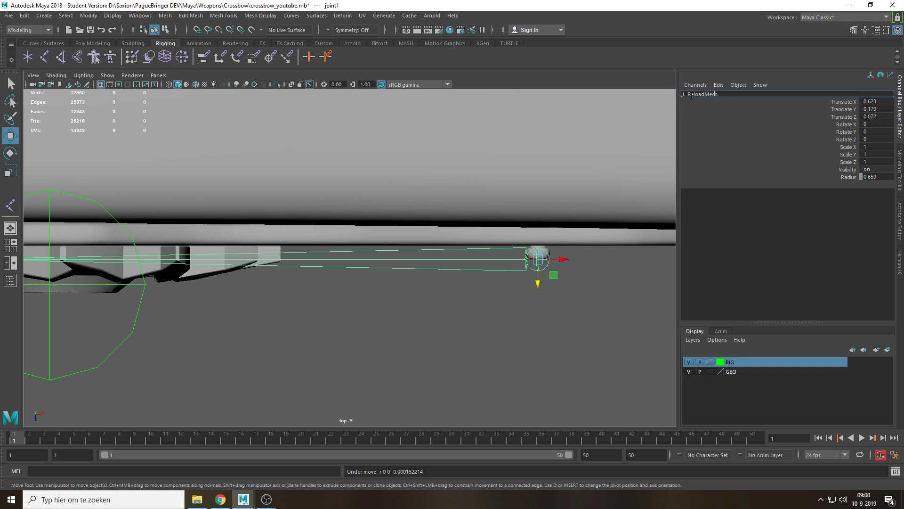
text(_Joint)
key(Return)
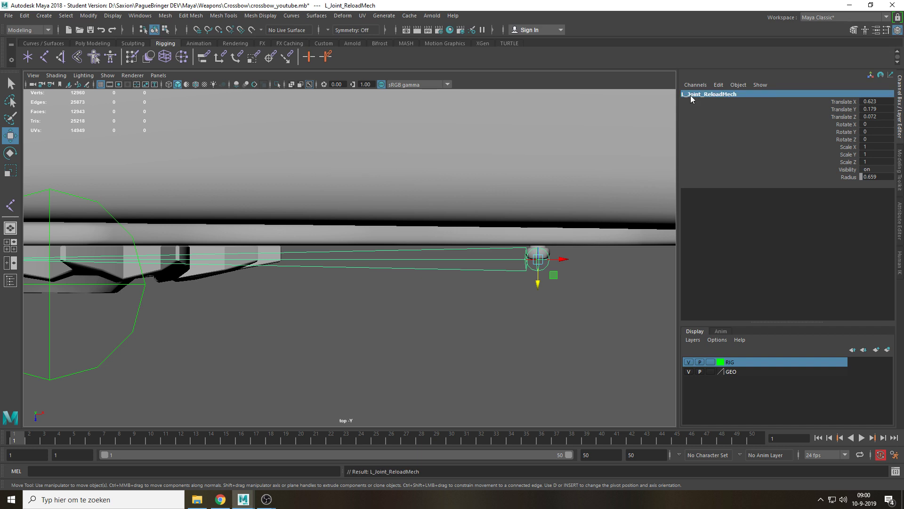
double_click(690, 95)
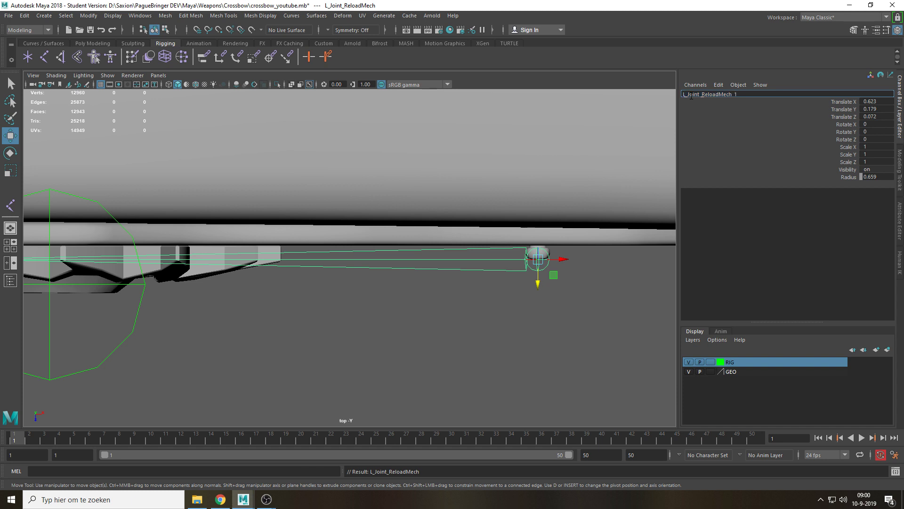
key(shift+Home)
key(Return)
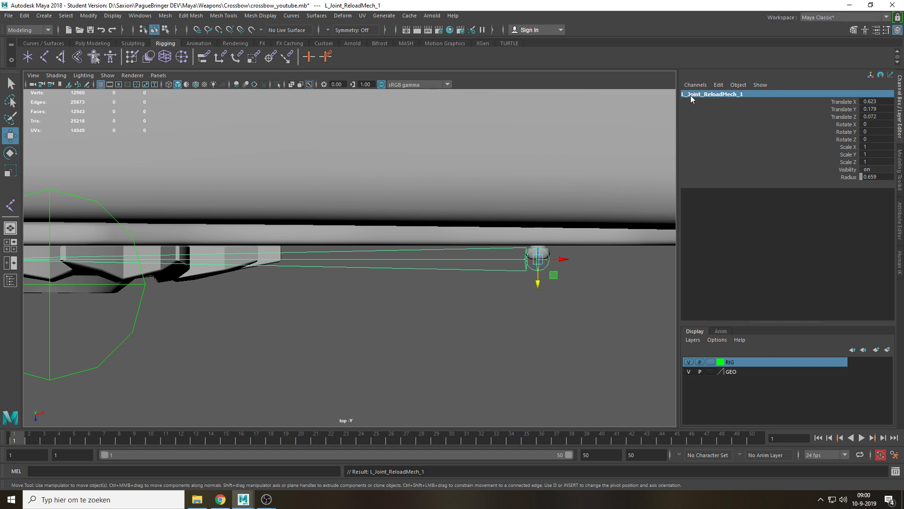
Select the lever chain's child joint and rename it as L_Joint_ReloadMech_2
key(Down)
double_click(691, 96)
text(L_Joint_ReloadMech_1)
key(BackSpace)
text(2)
key(Return)
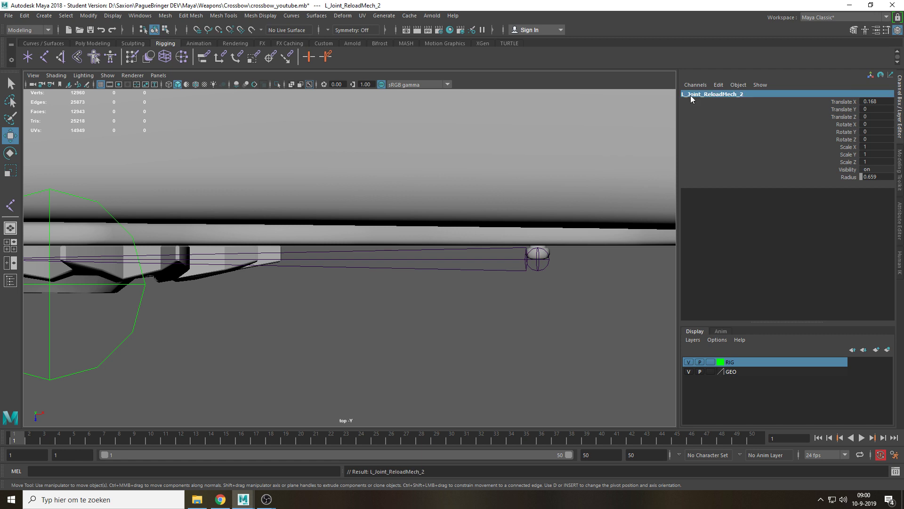
Add the L_Joint_ReloadMech_1 chain to the RIG layer and clear the selection
click(477, 265)
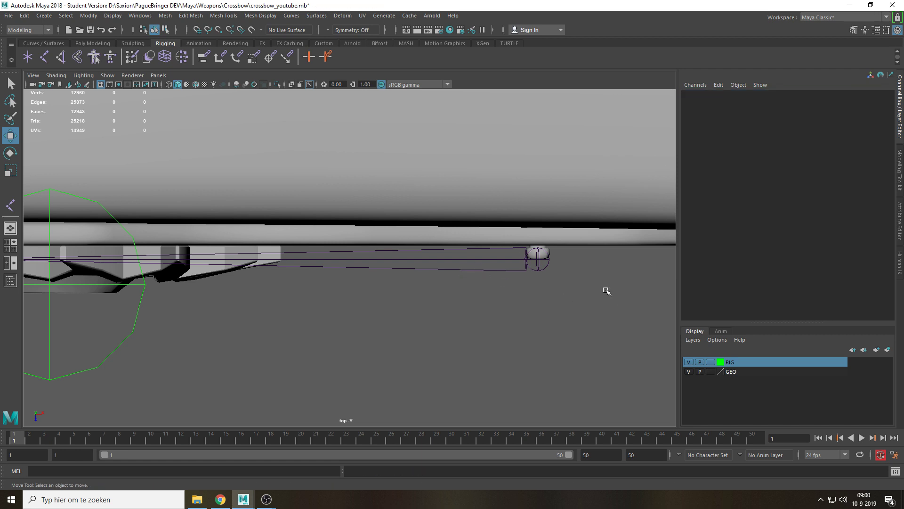
click(497, 269)
right_click(743, 361)
click(759, 382)
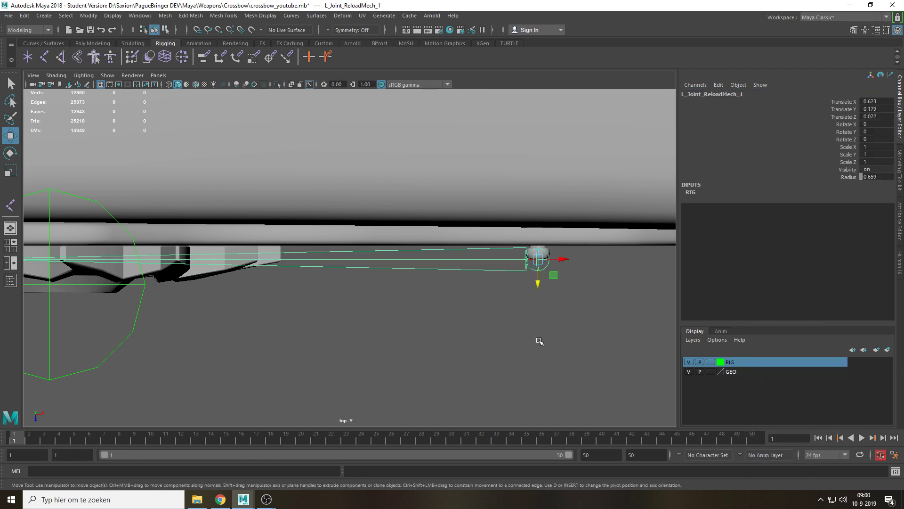
click(538, 340)
key(space)
click(538, 341)
drag(539, 340, 377, 303)
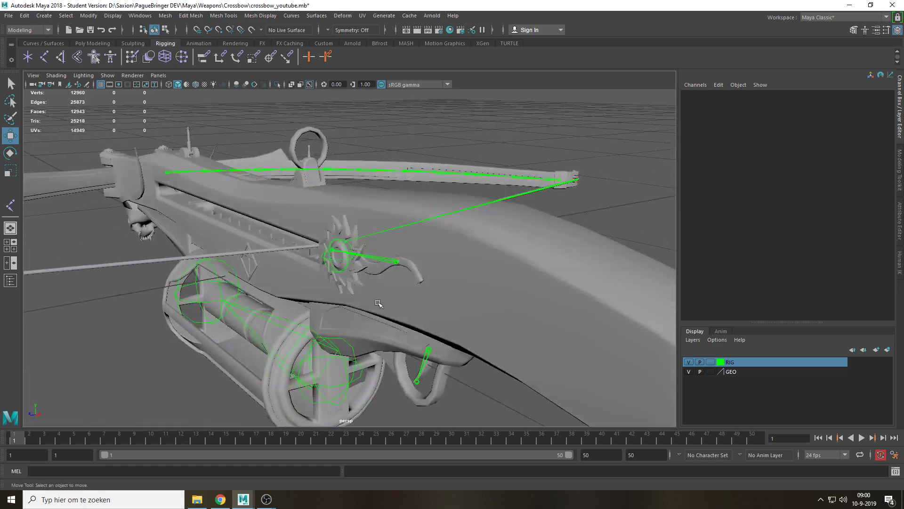
alt+middle_drag(377, 303, 488, 303)
alt+drag(395, 302, 460, 301)
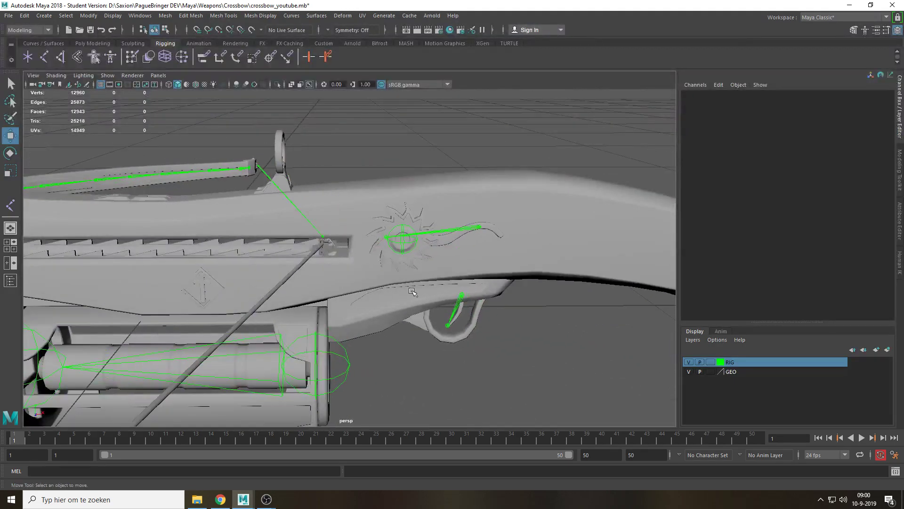
click(335, 251)
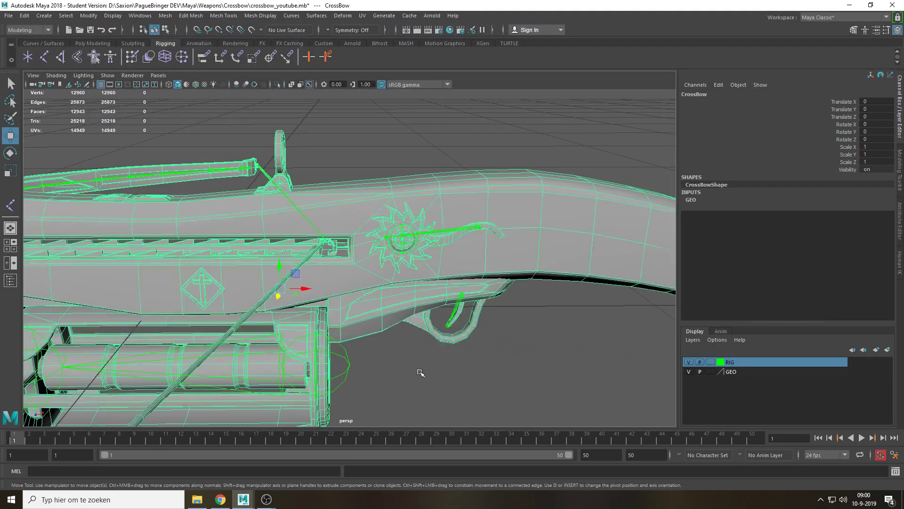
click(419, 370)
In front view wireframe, place a joint snapped to the vertex at the rod's start on the ammo sled
key(space)
drag(419, 371, 419, 396)
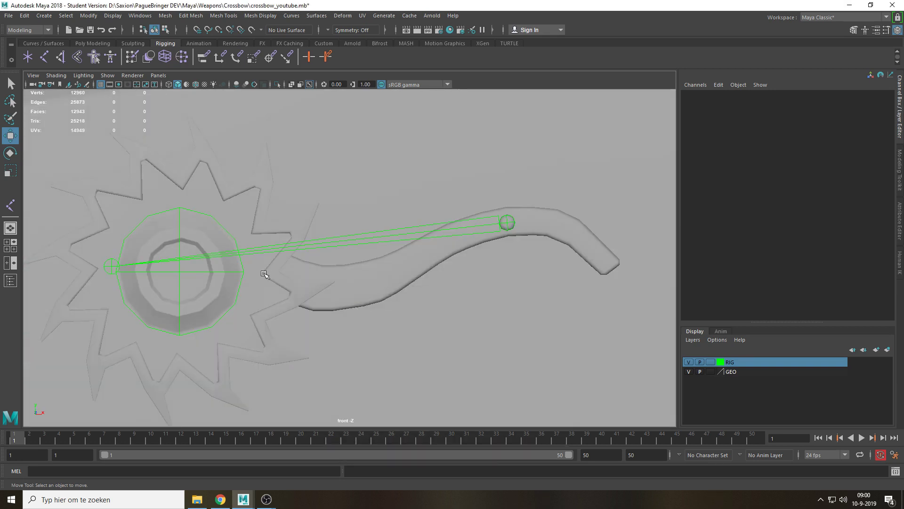
alt+middle_drag(262, 272, 360, 240)
scroll(356, 278, up, 3)
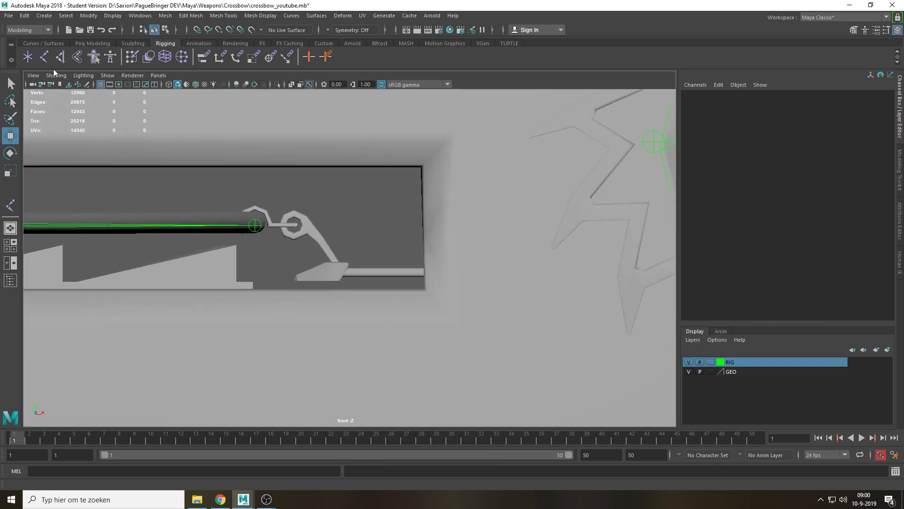
click(44, 57)
scroll(331, 285, up, 2)
key(4)
scroll(330, 284, up, 2)
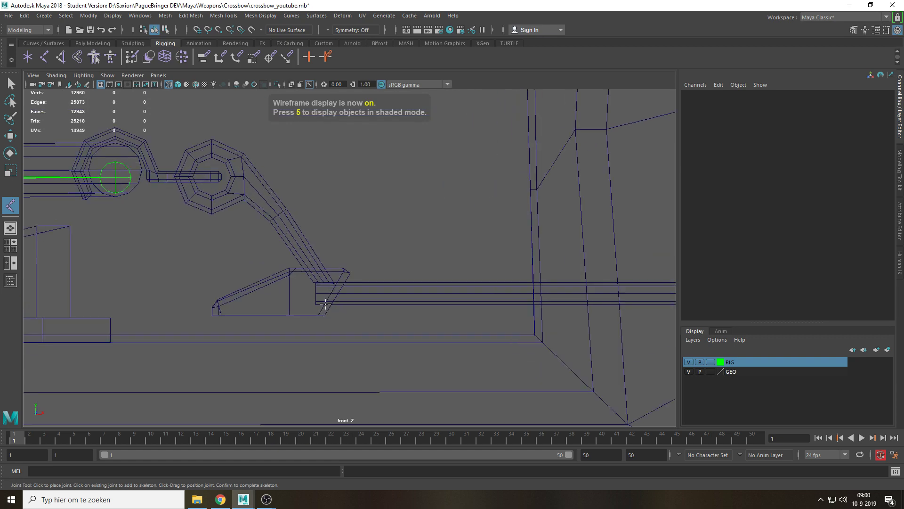
key(v)
click(314, 292)
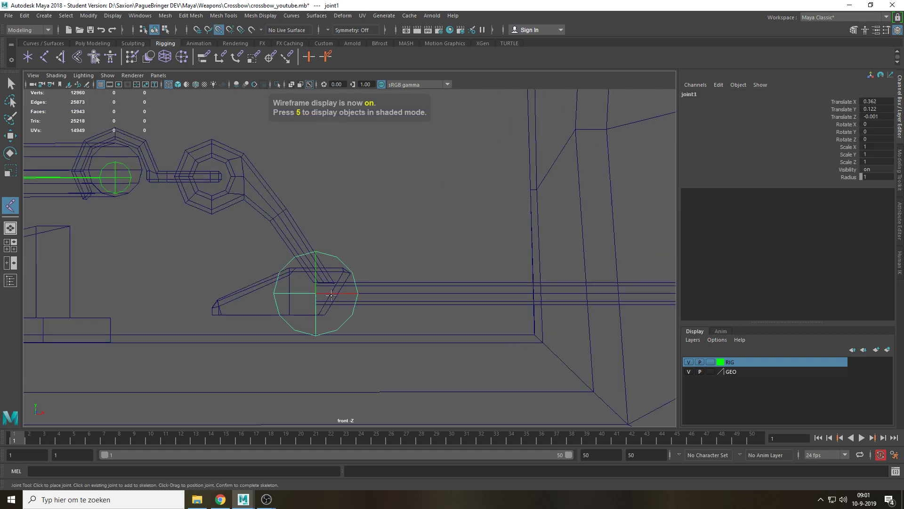
Place a second joint snapped to the vertex at the sled rod's far end and finish the chain
scroll(500, 278, up, 5)
alt+middle_drag(543, 268, 200, 249)
mouse_move(565, 250)
alt+middle_down()
mouse_move(127, 245)
mouse_move(248, 233)
mouse_move(141, 225)
alt+middle_up()
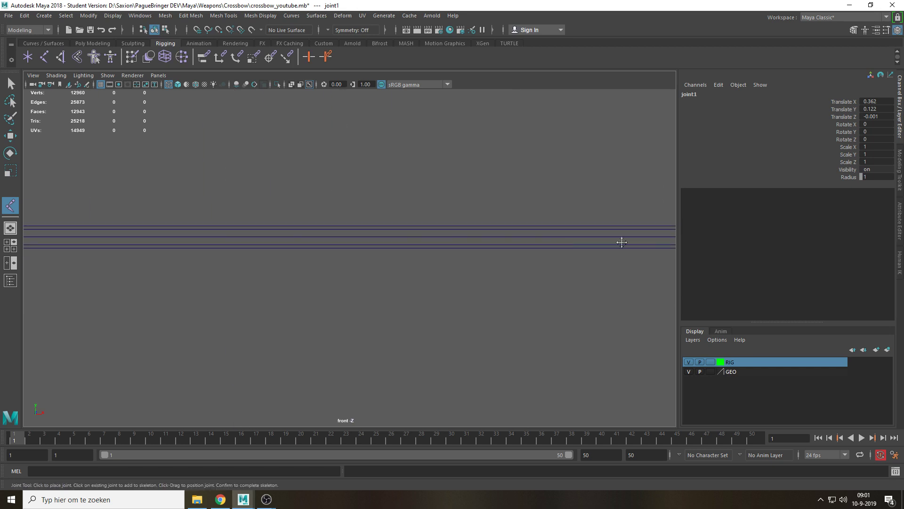
alt+middle_drag(621, 241, 156, 249)
key(v)
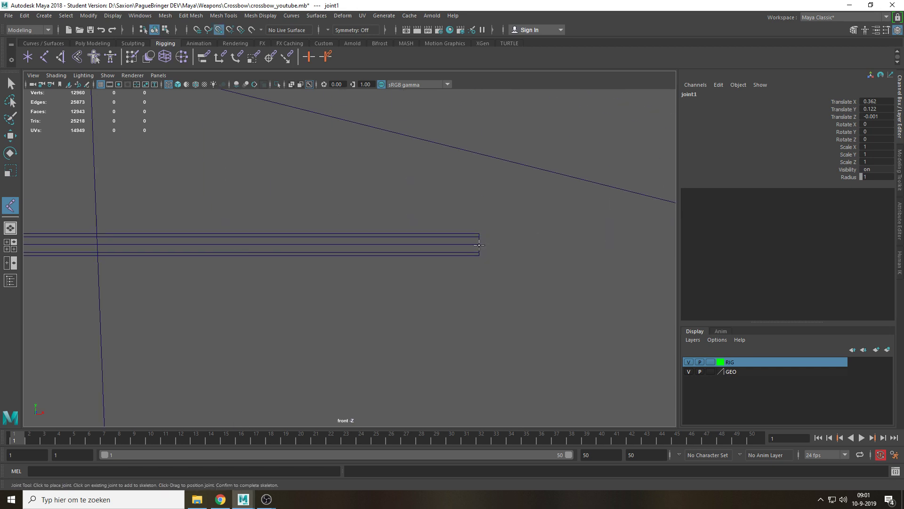
click(479, 245)
key(Return)
In top view, move the ammo sled chain's root joint along Z onto the rod, to Translate Z -0.003
key(space)
drag(428, 280, 367, 261)
key(f)
key(space)
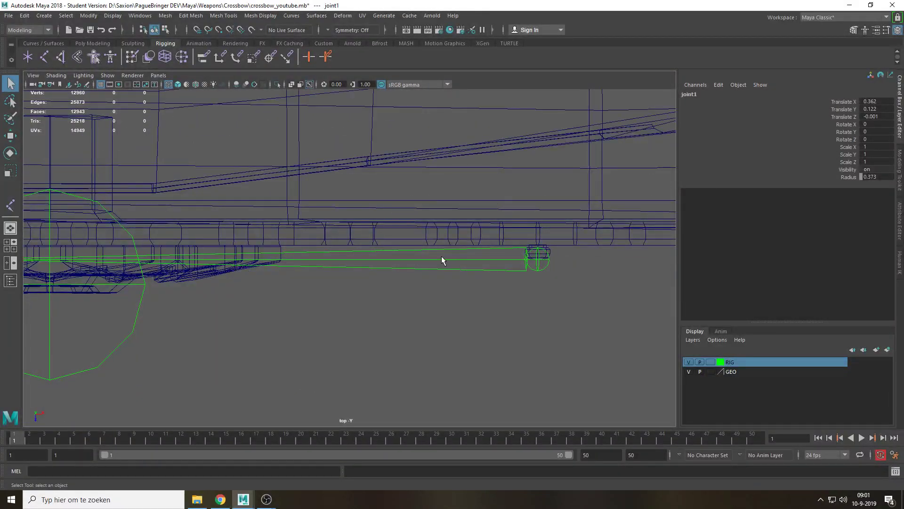
scroll(253, 263, up, 6)
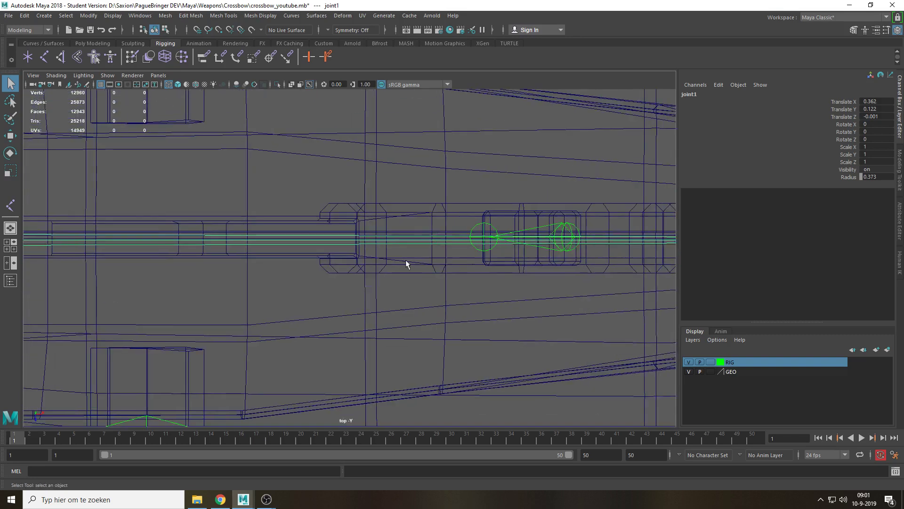
alt+middle_drag(405, 259, 674, 251)
alt+middle_drag(35, 230, 287, 252)
scroll(309, 264, up, 12)
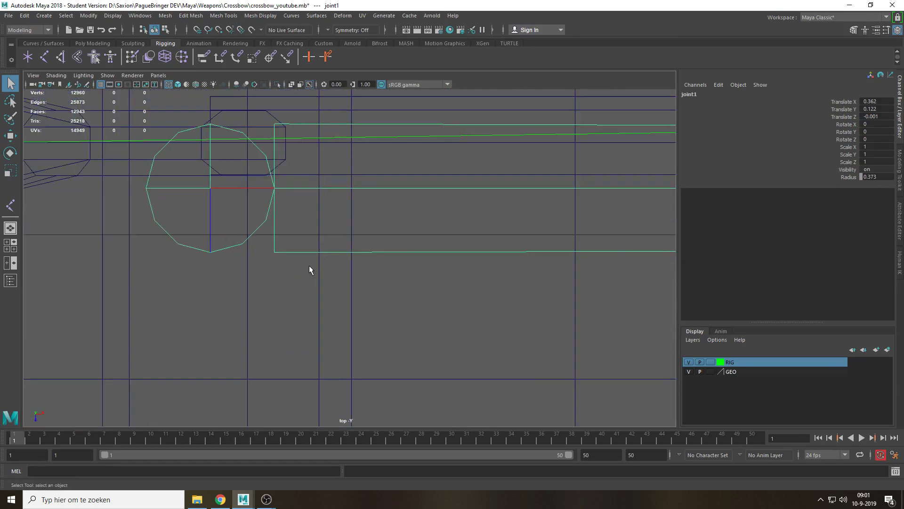
key(w)
drag(212, 214, 221, 171)
In perspective view, rename the ammo sled chain's root joint as Joint_AmmoSled_1
key(space)
drag(426, 208, 435, 181)
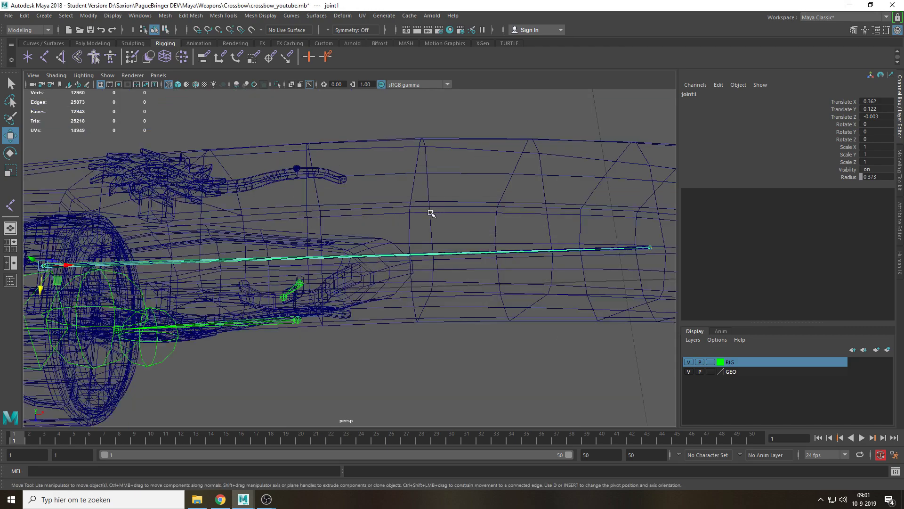
alt+drag(386, 213, 394, 194)
alt+middle_drag(207, 301, 564, 221)
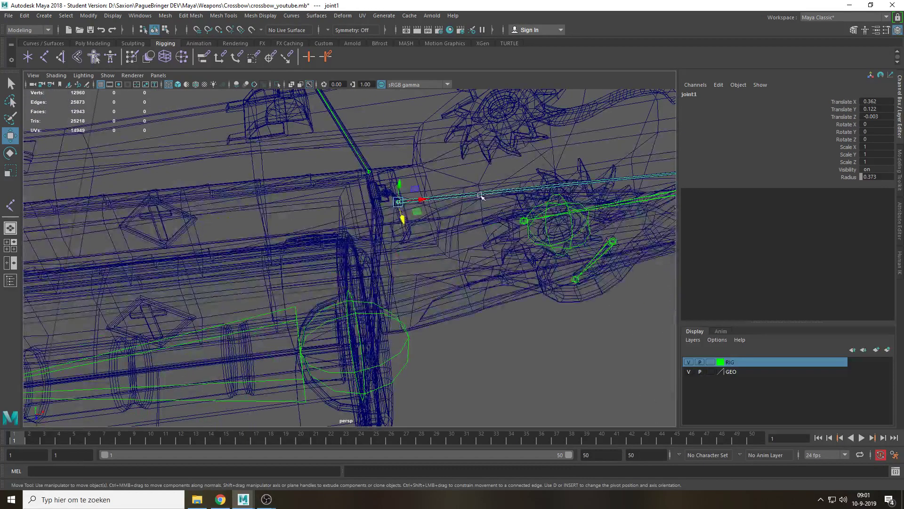
double_click(702, 94)
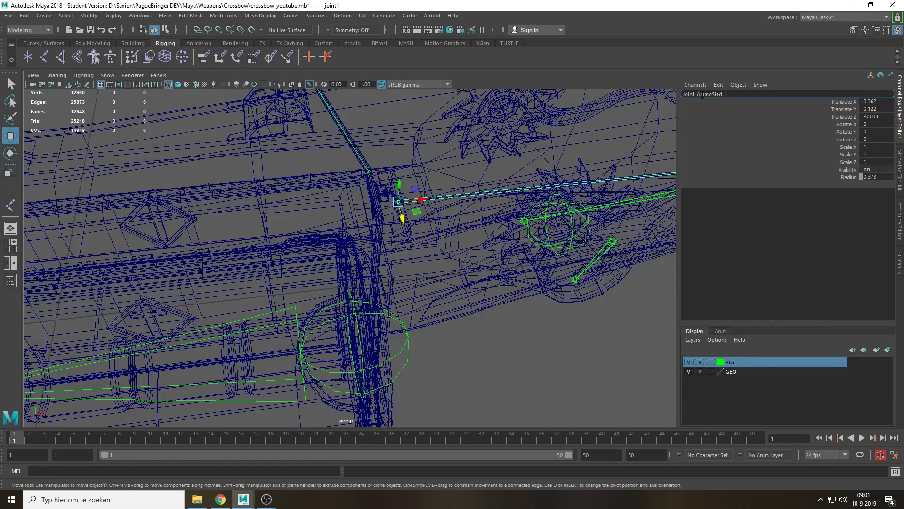
key(shift+Home)
key(Return)
Rename the ammo sled chain's end joint in the Joint_AmmoSled naming series and add the selected sled joint to the RIG layer
key(Down)
click(702, 95)
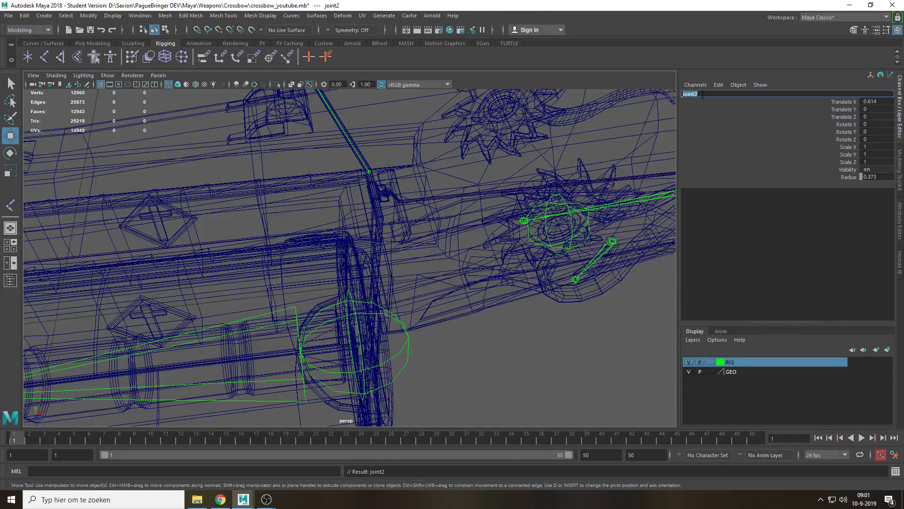
text(Joint_AmmoSled_1)
key(Return)
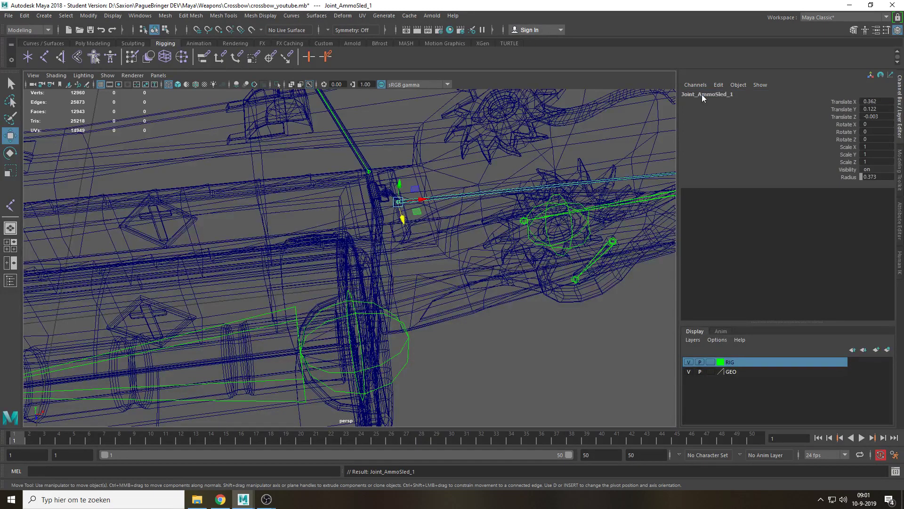
right_click(752, 362)
click(765, 383)
click(584, 383)
In front view wireframe, create a level two-joint main chain from the stock behind the gear to beyond the crossbow's front end
scroll(499, 324, down, 5)
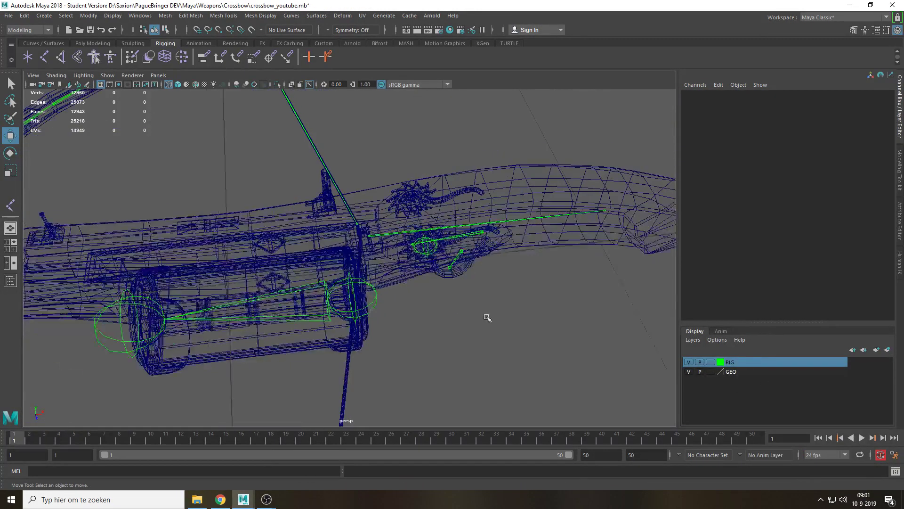
mouse_move(484, 315)
alt+mouse_down()
mouse_move(420, 298)
mouse_move(382, 194)
mouse_move(372, 223)
mouse_move(450, 218)
mouse_move(398, 210)
mouse_move(464, 224)
mouse_move(433, 243)
alt+mouse_up()
key(5)
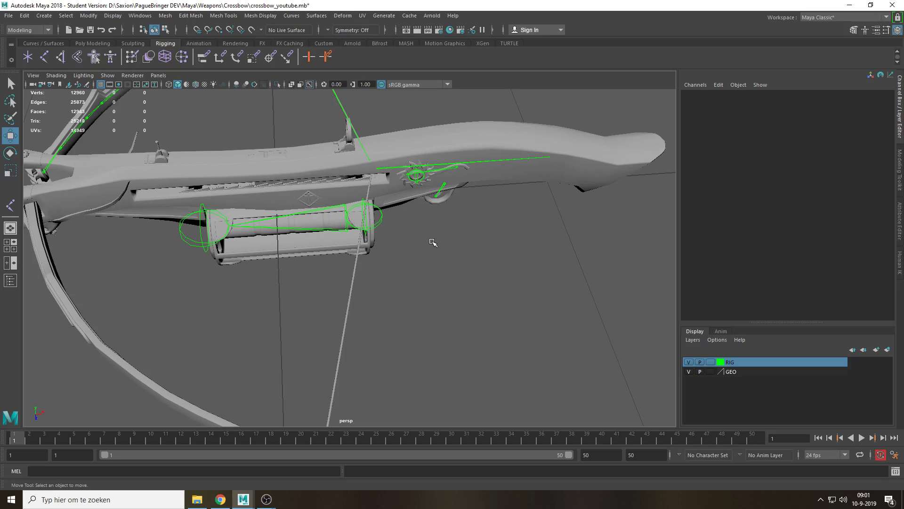
key(space)
drag(433, 243, 437, 258)
key(f)
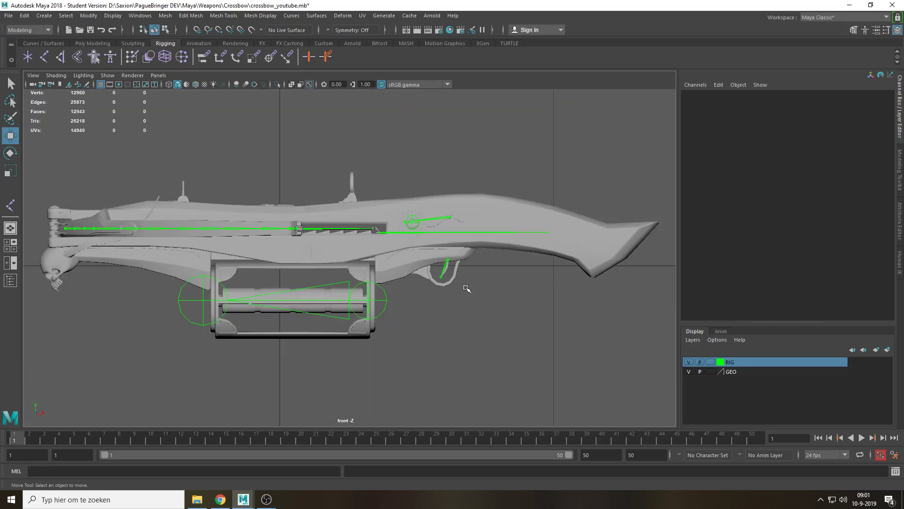
scroll(467, 264, up, 4)
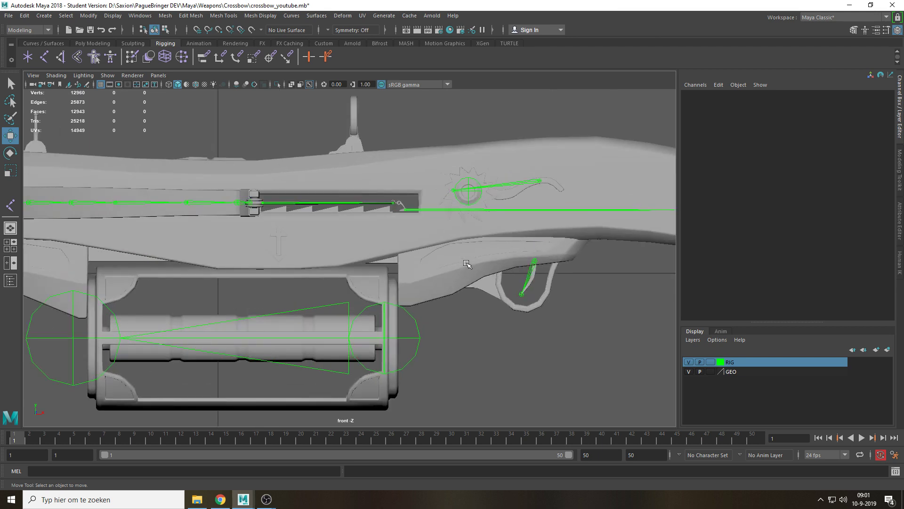
scroll(485, 228, down, 2)
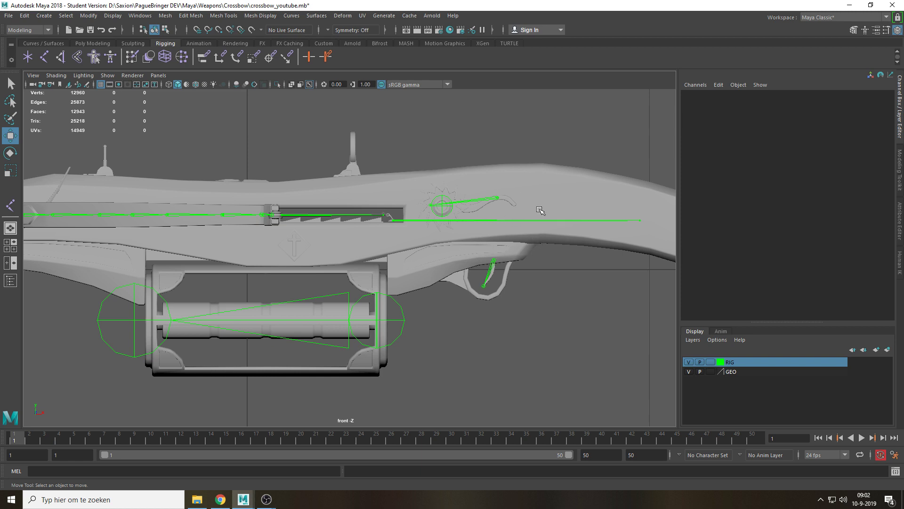
click(42, 60)
key(4)
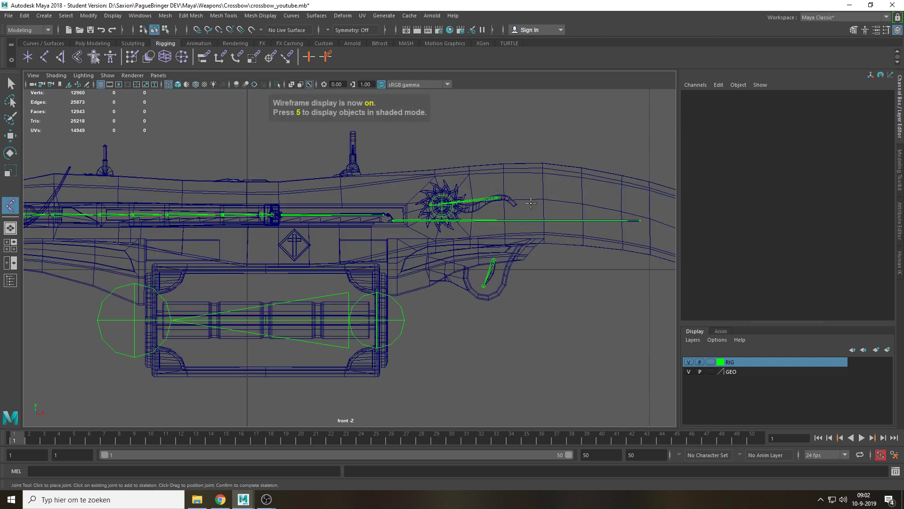
click(543, 200)
mouse_move(329, 203)
alt+middle_down()
mouse_move(542, 195)
mouse_move(325, 199)
alt+middle_up()
shift+click(109, 202)
key(w)
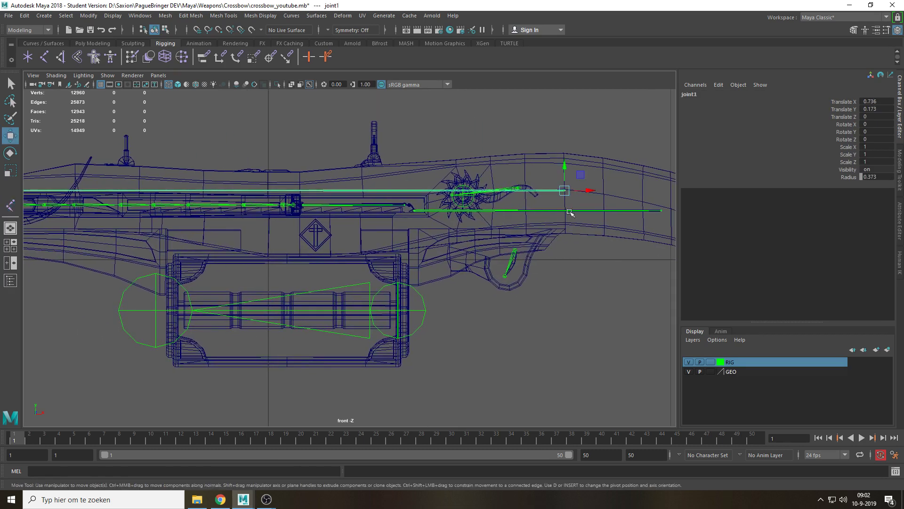
Enlarge the main chain's joint radii to 24.173 for the root and 22.773 for the end joint
click(848, 177)
middle_drag(406, 281, 506, 283)
key(alt)
key(space)
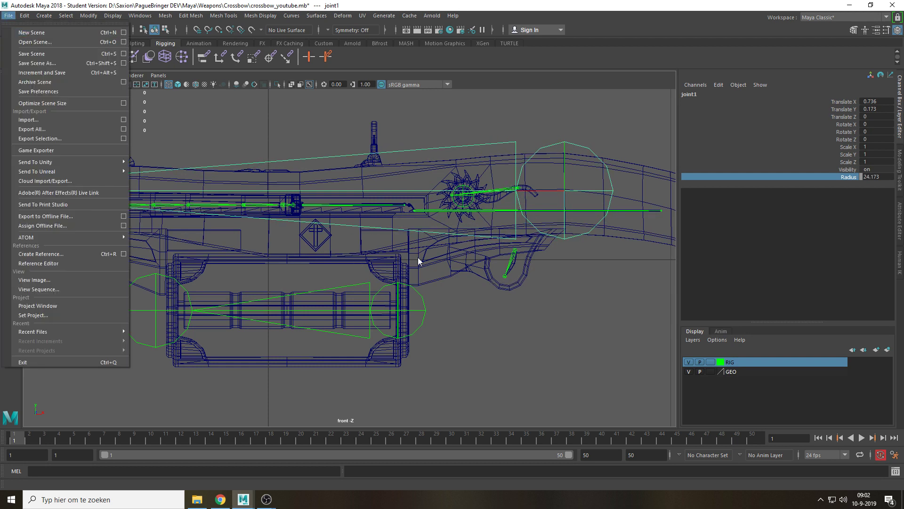
click(415, 17)
alt+middle_drag(295, 246, 413, 253)
key(Down)
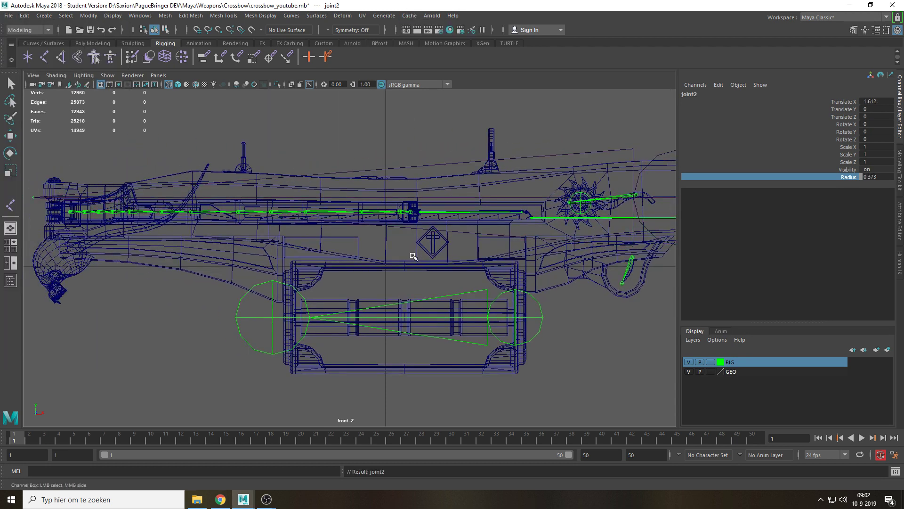
middle_drag(405, 295, 488, 294)
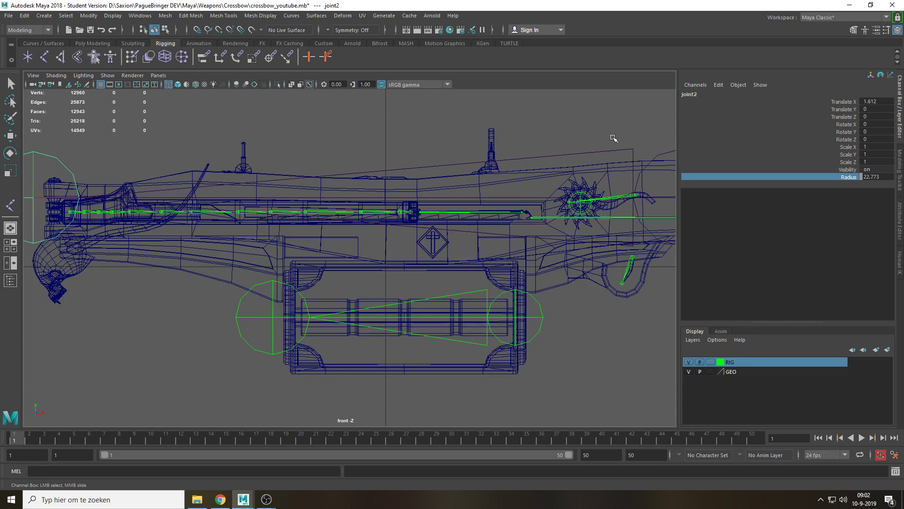
Rename the main chain's root joint as Joint_Main_1 and copy the name's base for reuse
click(621, 148)
double_click(720, 95)
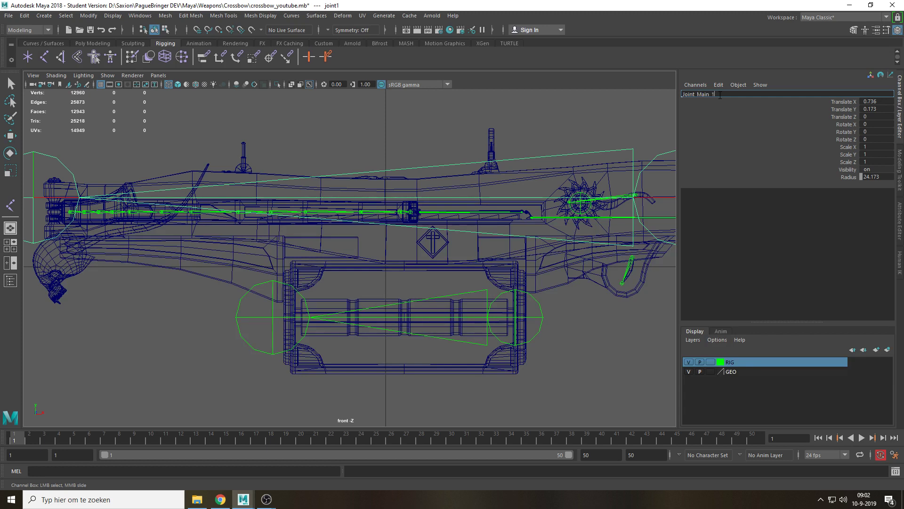
key(shift+Home)
key(ctrl+c)
key(Return)
Rename the main chain's end joint as Joint_Main_2, reusing the copied base name
key(Down)
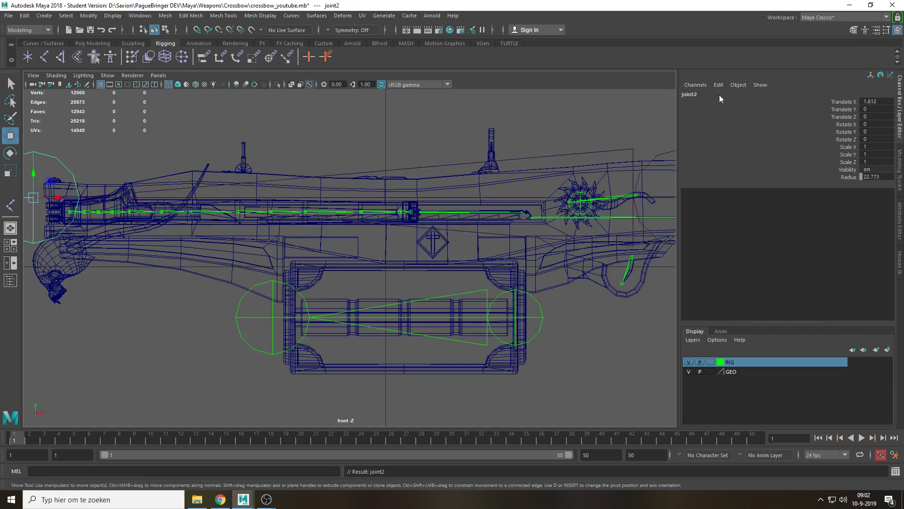
click(719, 94)
key(ctrl+v)
key(Return)
click(719, 94)
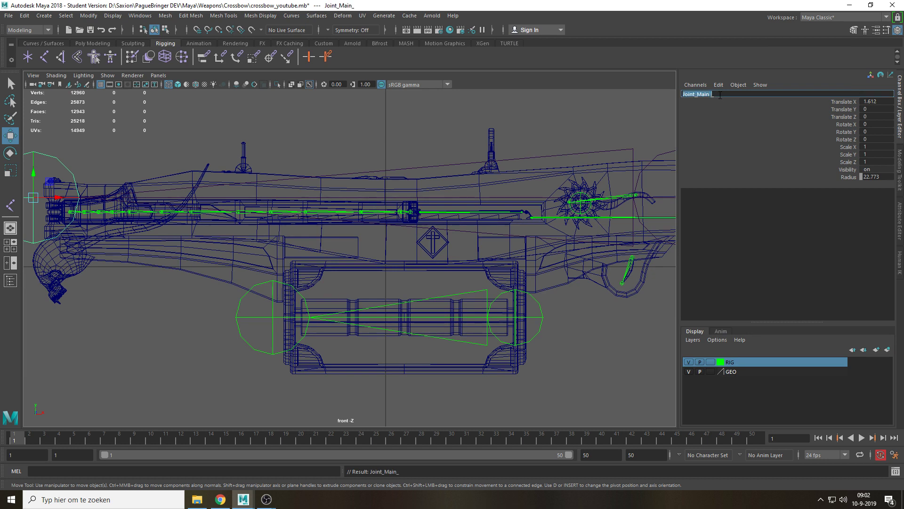
text(2)
key(Return)
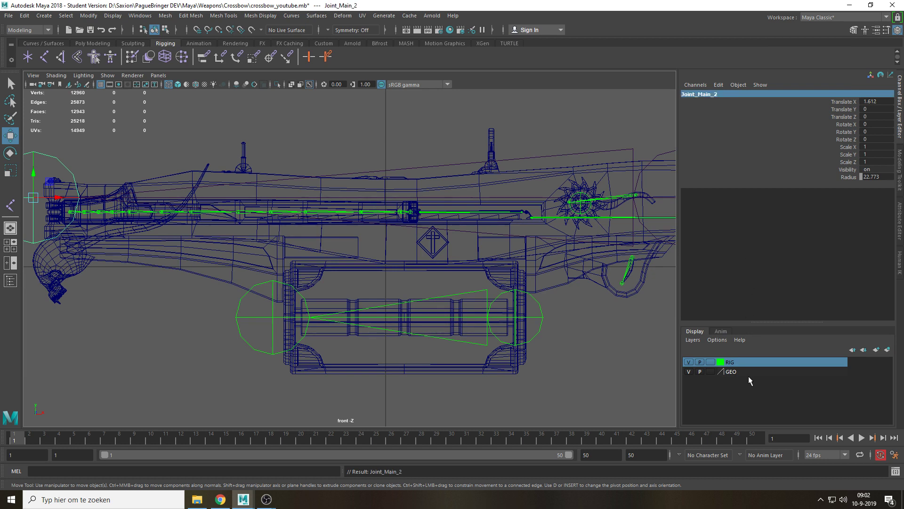
Add both main chain joints to the RIG layer, selecting the root joint in perspective view
right_click(745, 360)
click(765, 386)
click(594, 351)
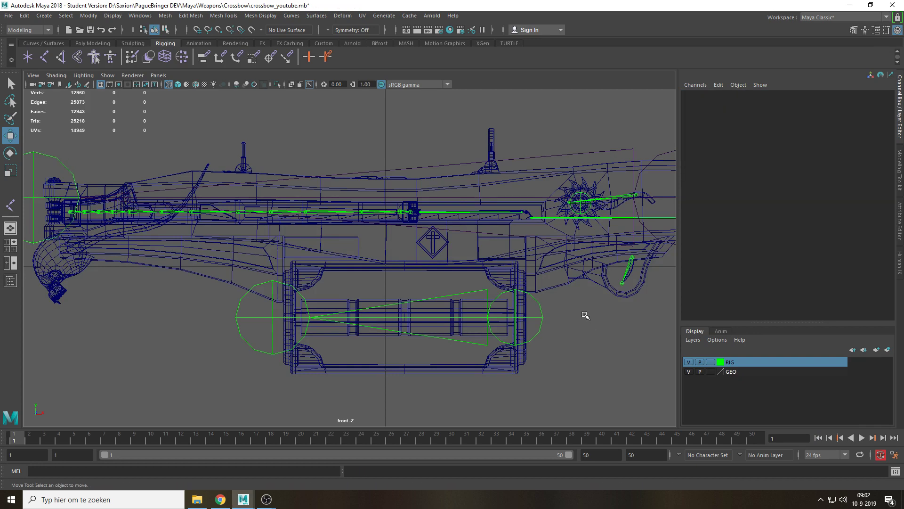
key(space)
drag(586, 306, 564, 257)
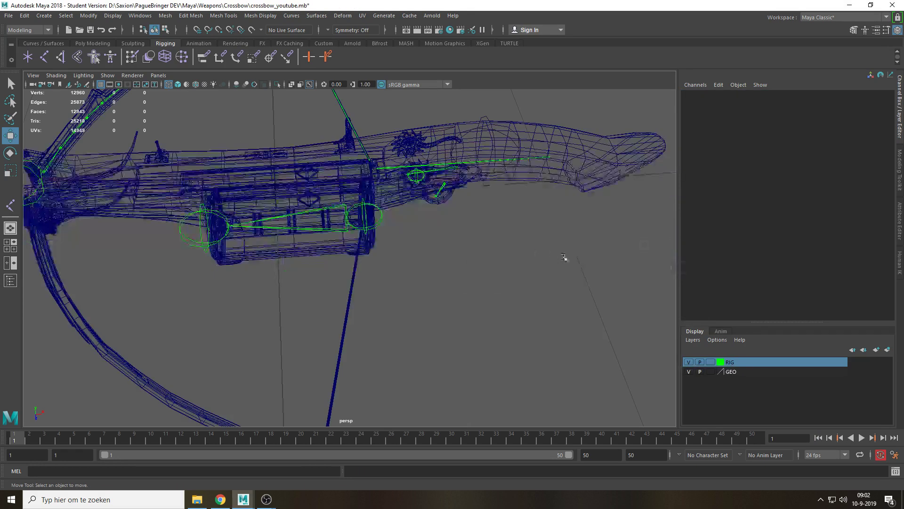
click(484, 121)
right_click(749, 362)
click(765, 385)
click(511, 323)
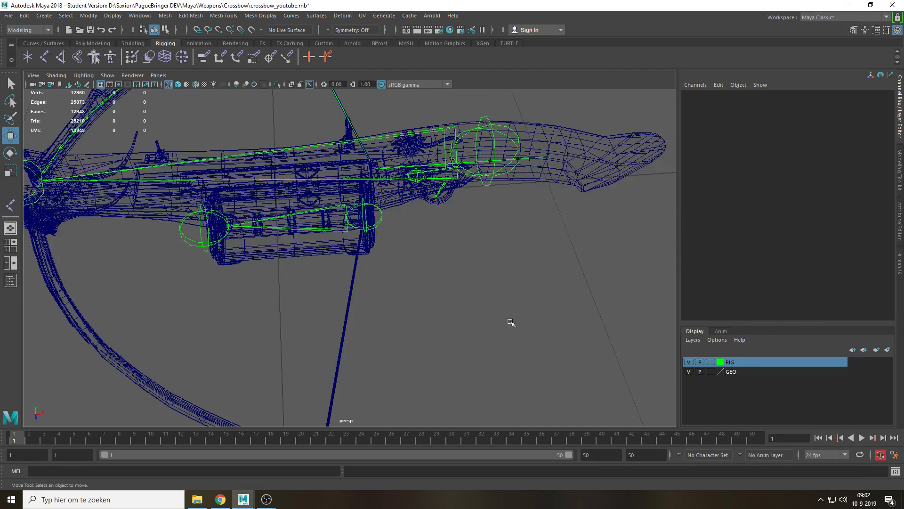
Try parenting the ammo drum's joint chain to Joint_Main_1, and undo the parenting
alt+drag(510, 322, 498, 283)
scroll(488, 260, up, 3)
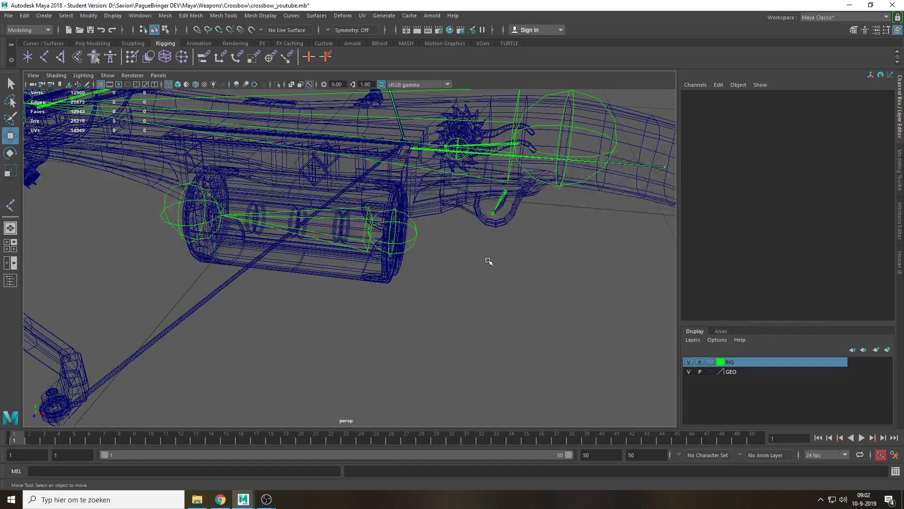
alt+drag(483, 260, 466, 236)
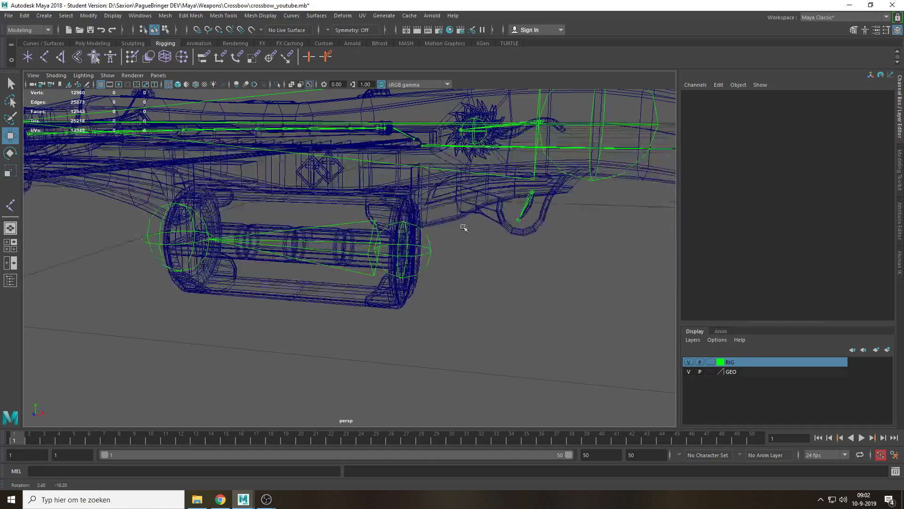
key(q)
click(430, 248)
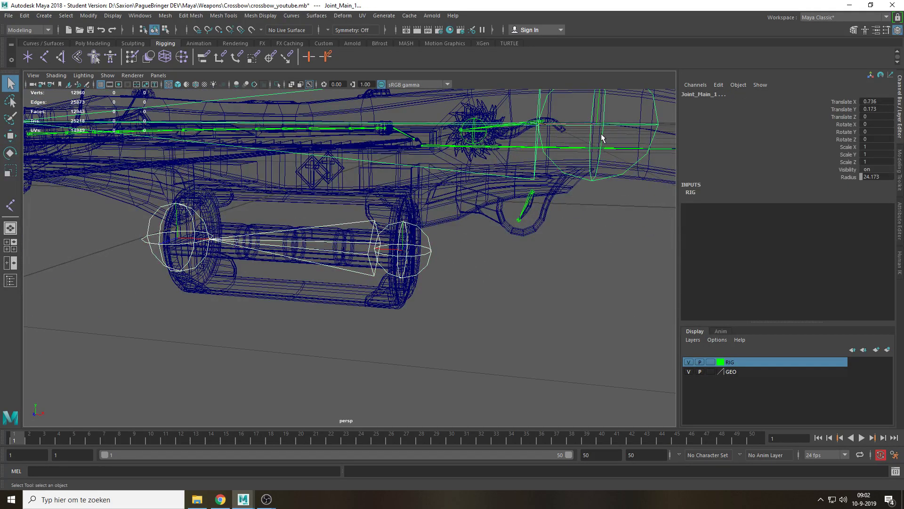
click(511, 290)
alt+drag(473, 225, 535, 214)
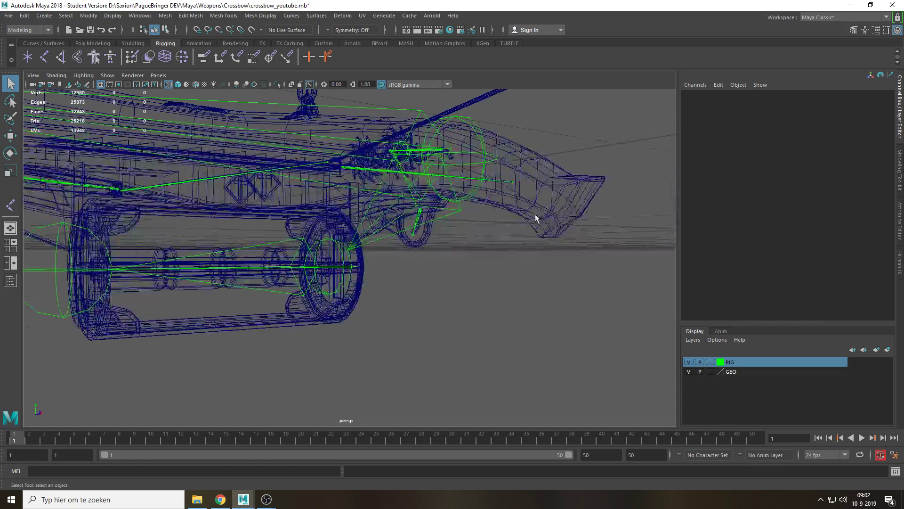
key(ctrl+z)
click(518, 240)
Create a locator and, in front view, move it near the ammo drum's rear end, to about X 0.295, Y -0.099
scroll(481, 274, down, 2)
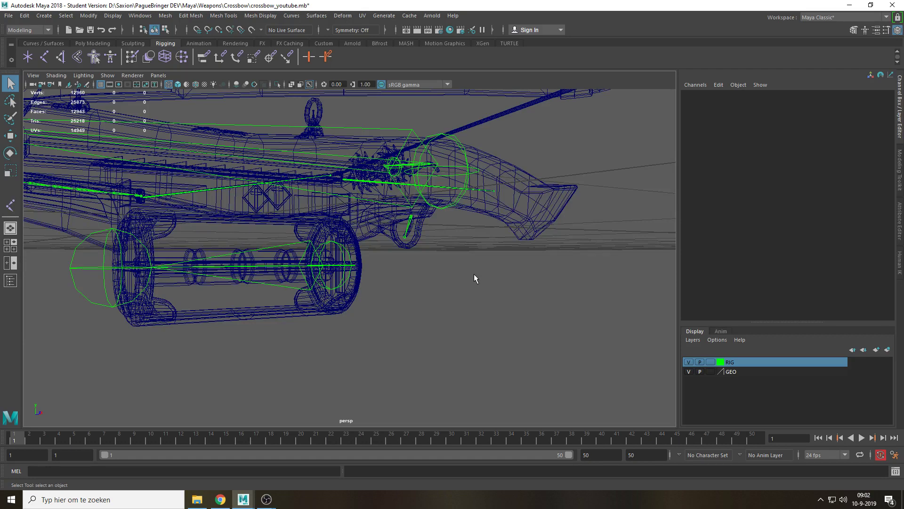
alt+drag(474, 273, 436, 221)
click(28, 57)
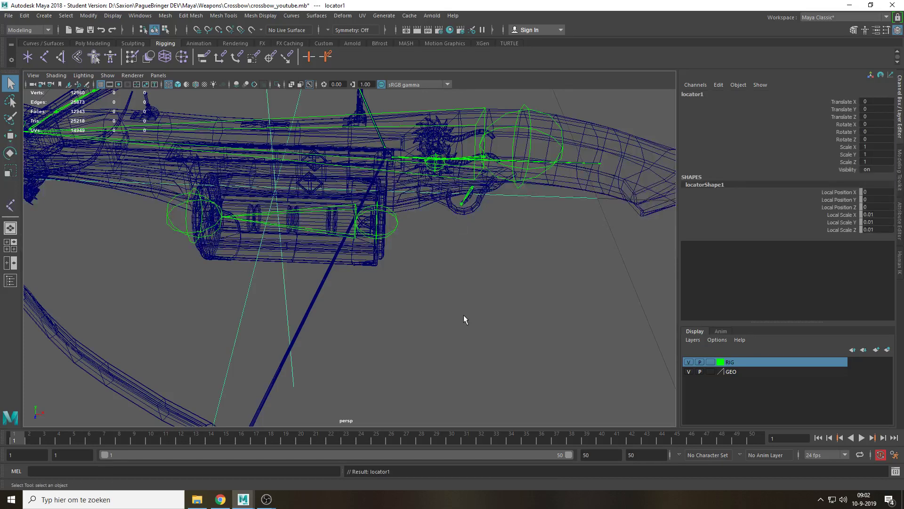
scroll(416, 300, down, 4)
alt+drag(416, 300, 412, 258)
drag(416, 264, 421, 285)
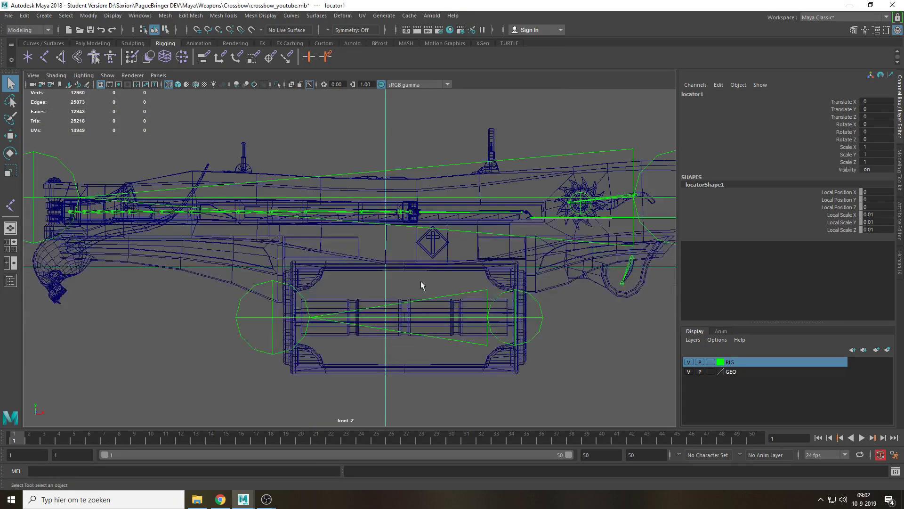
key(w)
alt+middle_drag(420, 297, 330, 221)
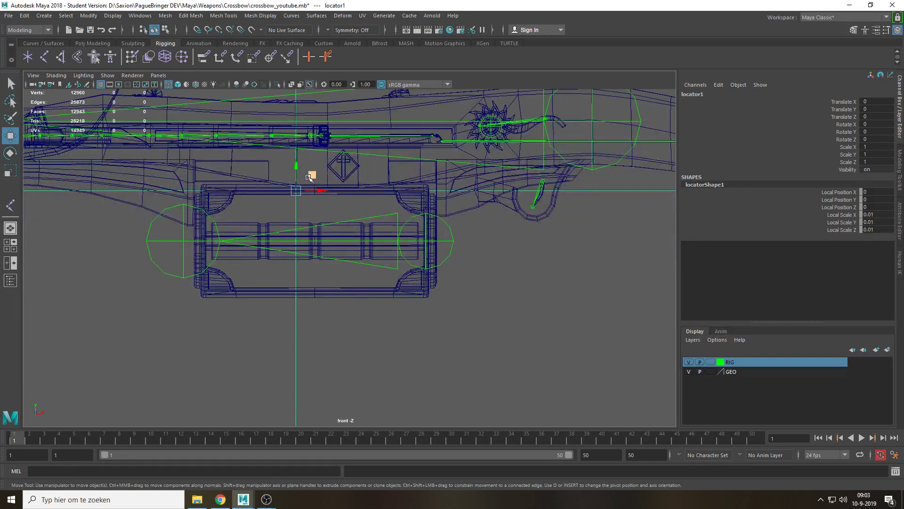
drag(309, 178, 356, 287)
Scale the locator down uniformly to 0.105
key(r)
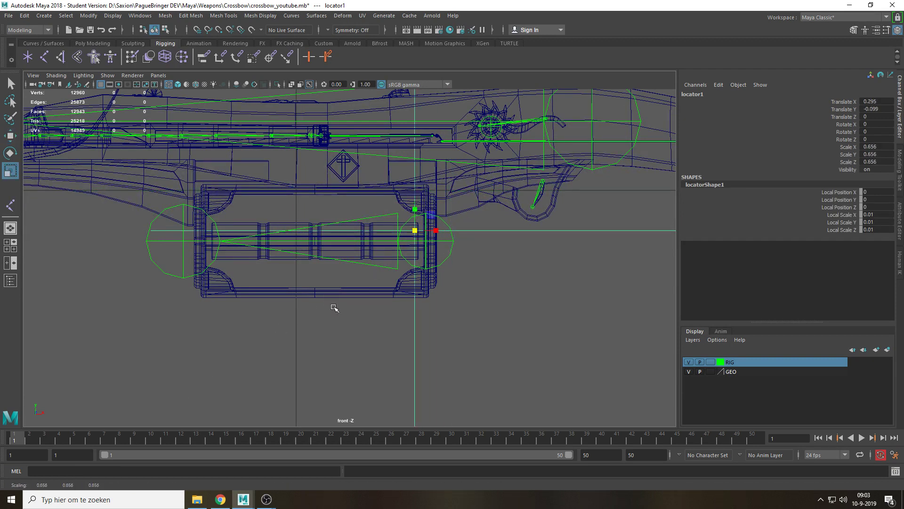
drag(419, 234, 117, 419)
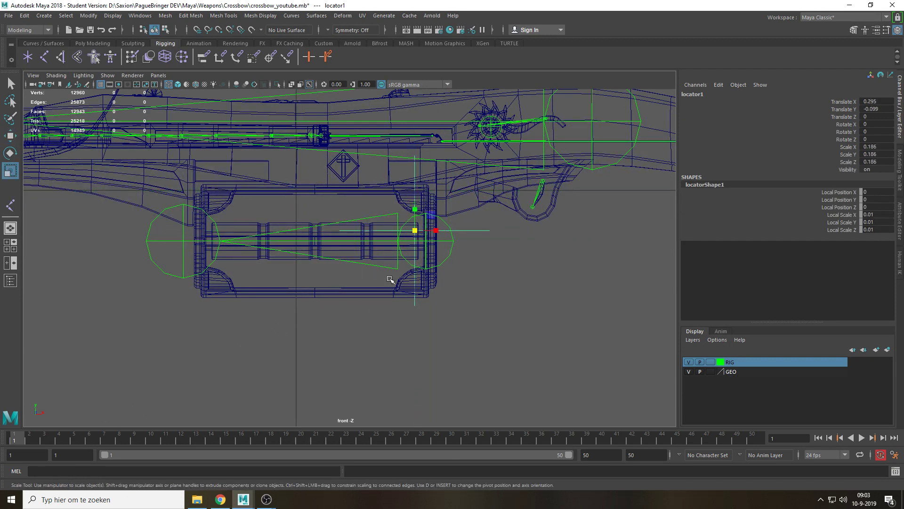
drag(413, 230, 358, 278)
Hide the GEO layer and move the locator onto the centre of the drum's rear joint, at Translate X 0.322, Y -0.125
scroll(509, 283, up, 4)
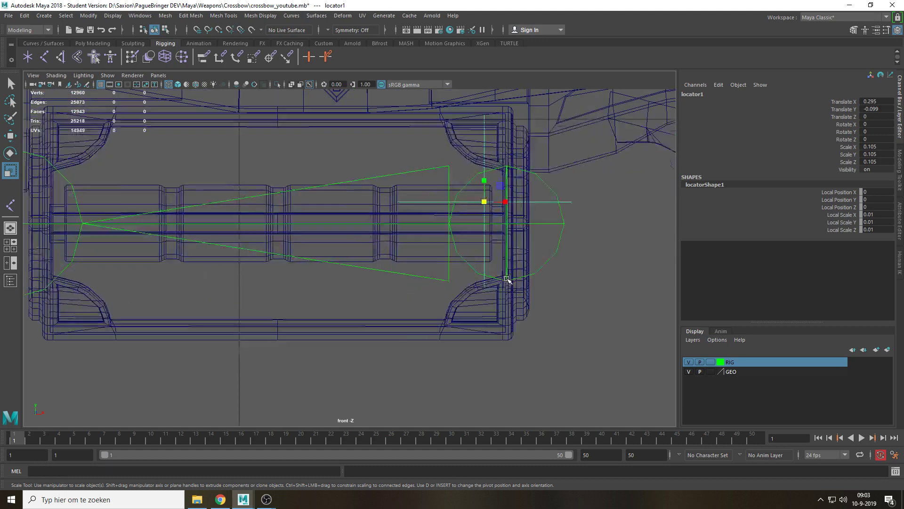
click(688, 371)
scroll(419, 277, up, 5)
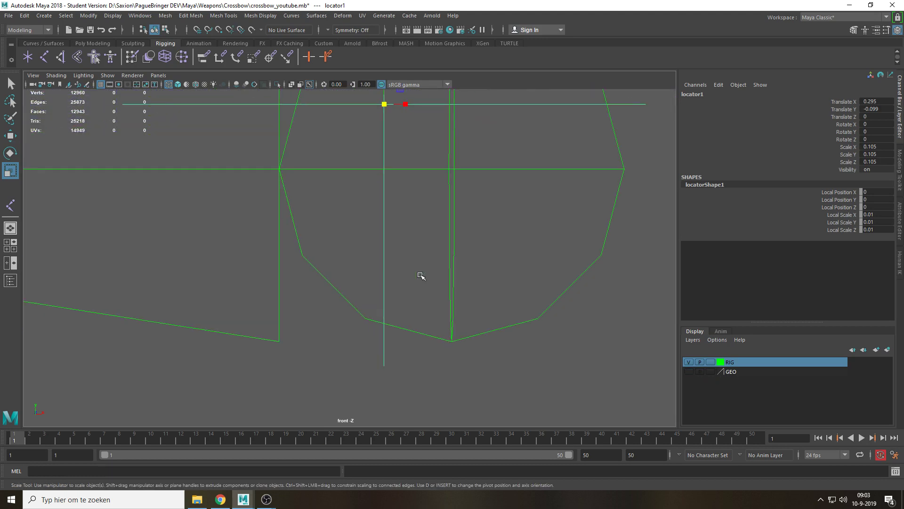
key(w)
alt+middle_drag(455, 165, 372, 163)
drag(358, 173, 439, 238)
Examine the locator's alignment with the drum's rear joint in side and perspective views, leaving the locator selected
key(q)
key(space)
alt+drag(505, 284, 498, 258)
key(space)
click(548, 270)
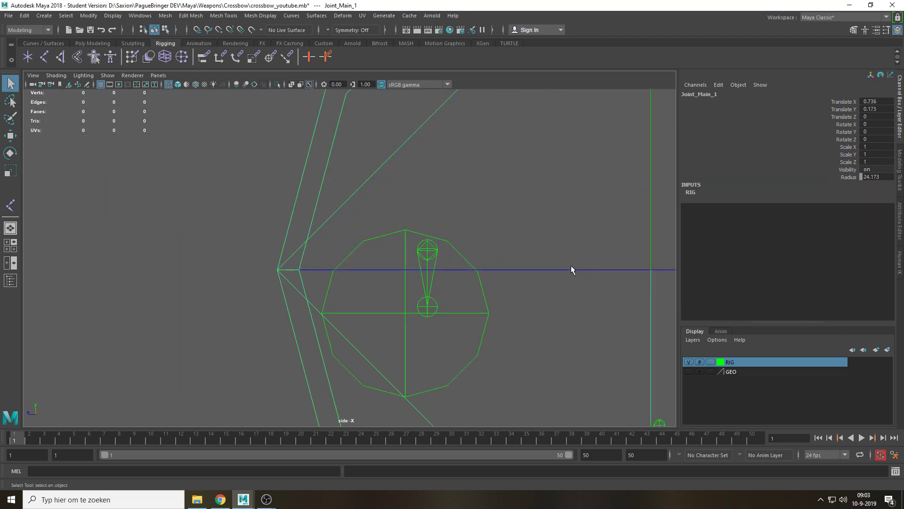
scroll(571, 266, down, 4)
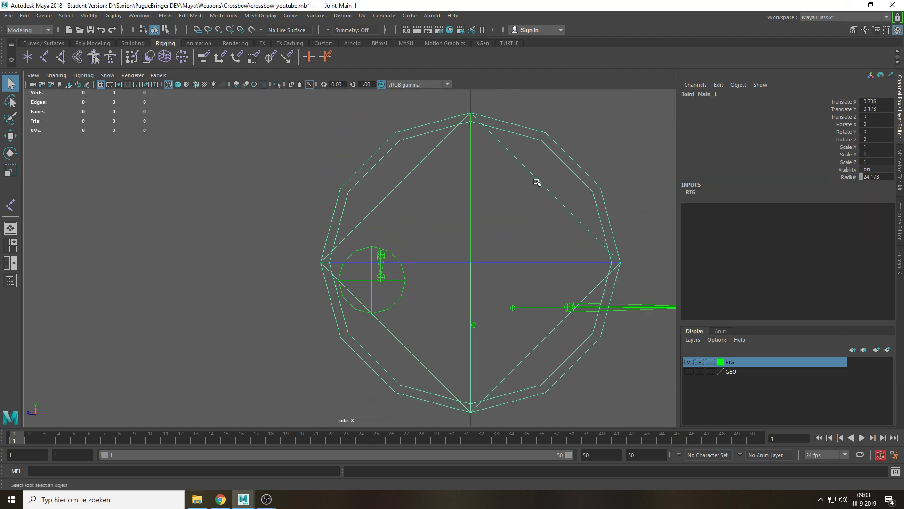
key(w)
click(614, 206)
click(609, 215)
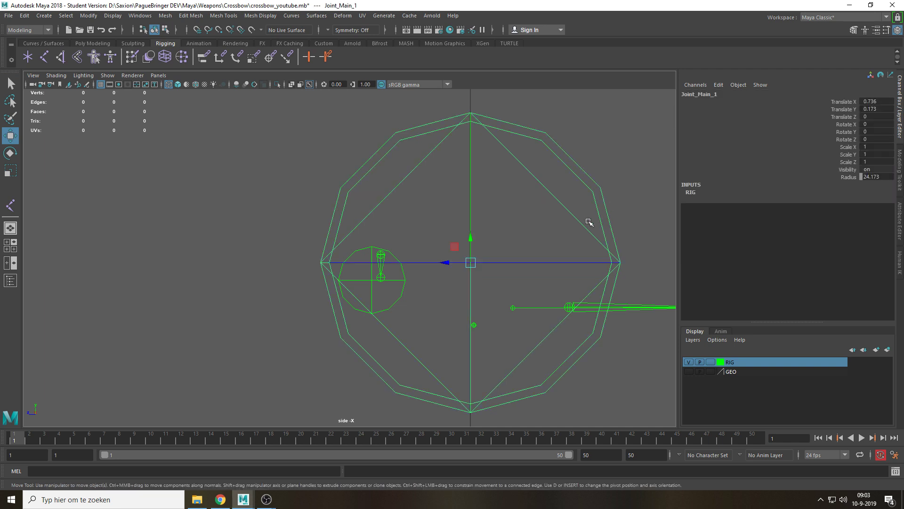
key(space)
drag(473, 226, 498, 274)
click(476, 315)
scroll(414, 256, up, 4)
click(428, 242)
scroll(481, 314, up, 3)
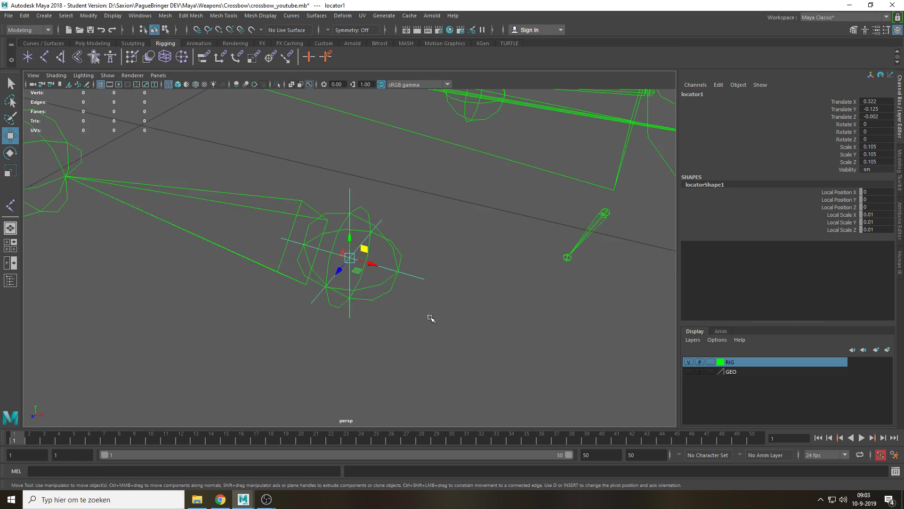
Rename the locator at the drum's rear joint LOC_AmmoRetainer and add it to the RIG layer
click(436, 310)
click(416, 277)
double_click(707, 94)
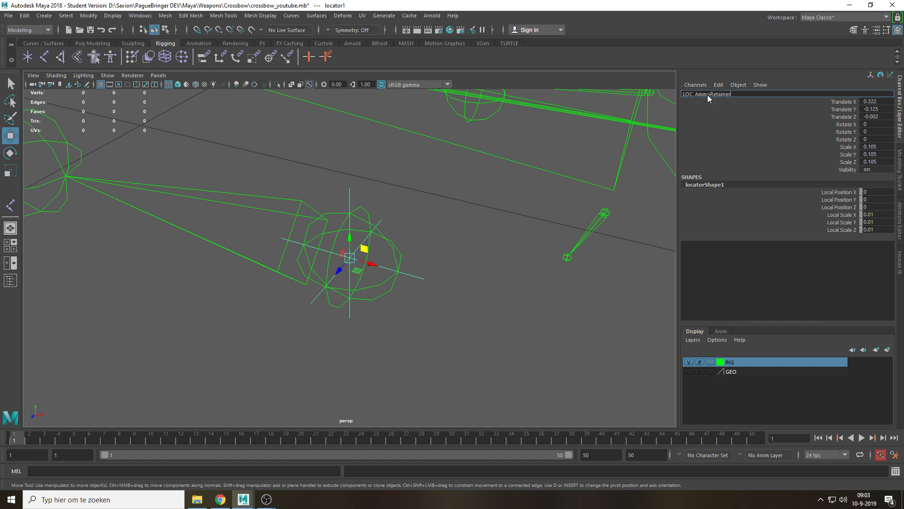
key(Return)
click(433, 343)
alt+drag(434, 343, 437, 250)
click(416, 257)
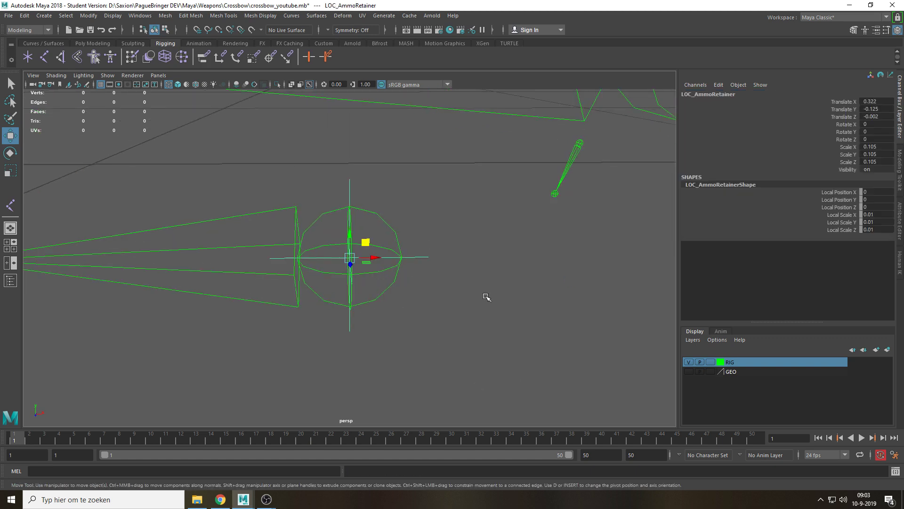
right_click(731, 360)
click(754, 383)
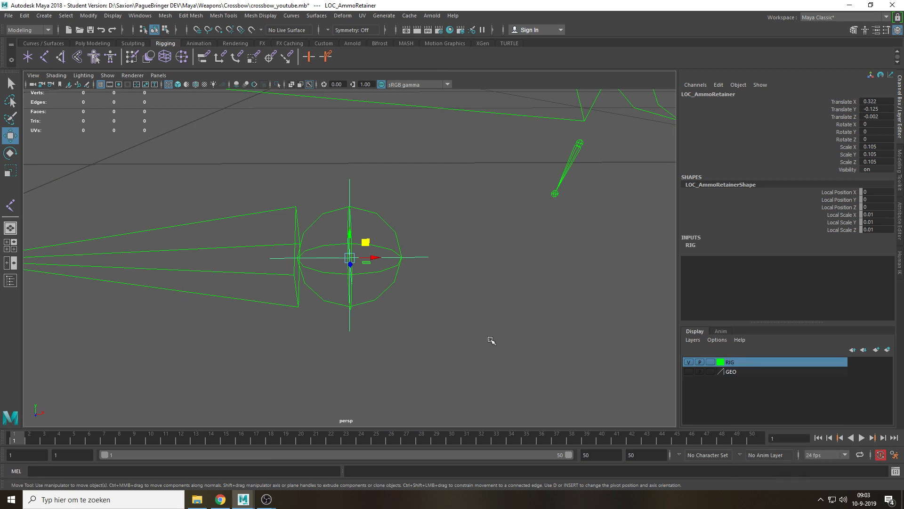
Open the Outliner and parent Joint_AmmoRetainer_1 under LOC_AmmoRetainer
click(467, 329)
scroll(462, 327, down, 5)
alt+drag(463, 329, 391, 263)
click(385, 259)
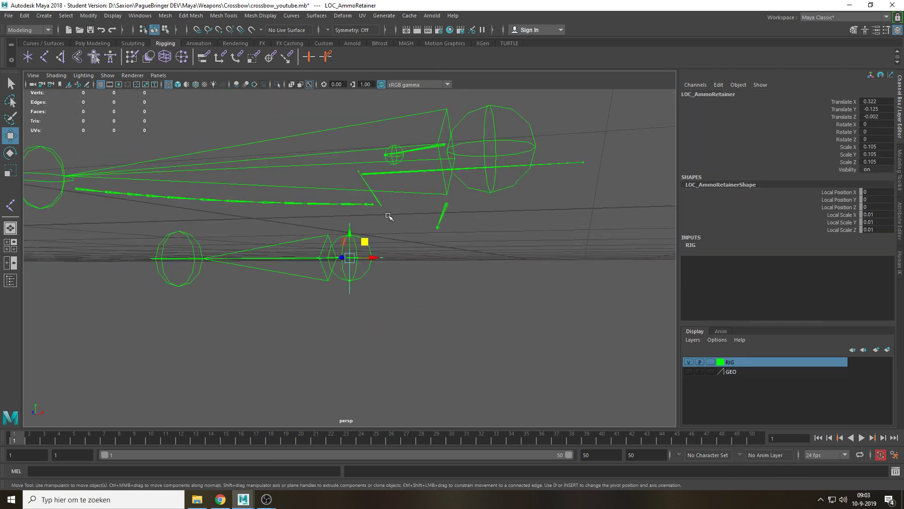
click(140, 15)
click(167, 116)
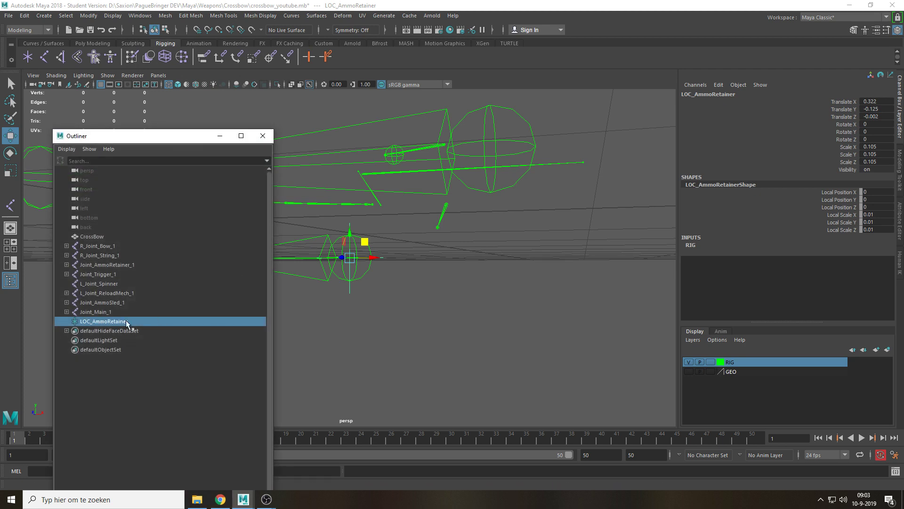
click(363, 314)
click(118, 264)
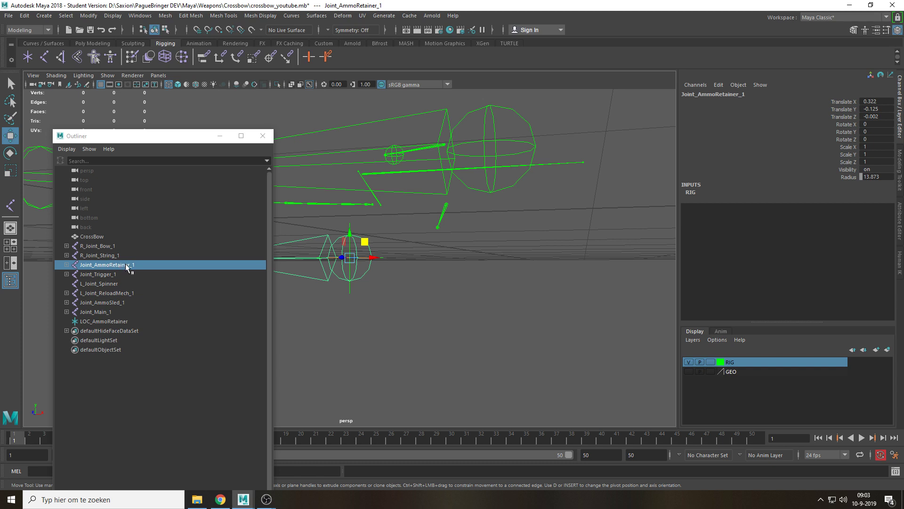
middle_drag(125, 265, 125, 265)
middle_drag(117, 311, 112, 319)
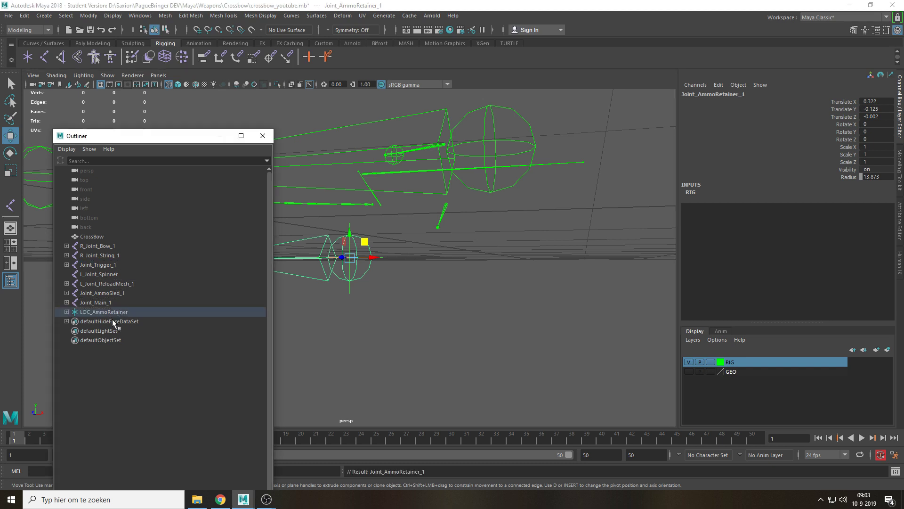
Check the LOC_AmmoRetainer parenting by selecting the locator, and examine the nearby spinner joint in the perspective view
click(116, 312)
click(402, 310)
click(135, 313)
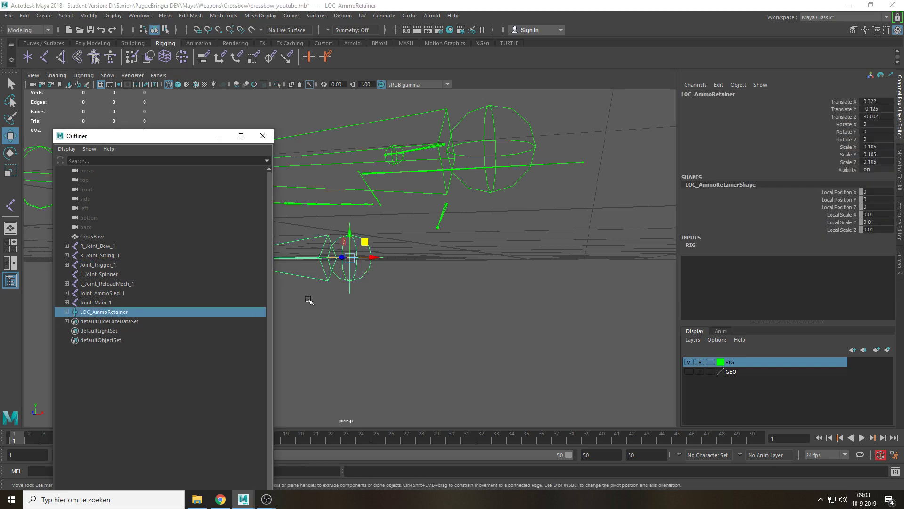
click(308, 299)
click(382, 259)
alt+drag(383, 259, 446, 297)
key(e)
click(389, 301)
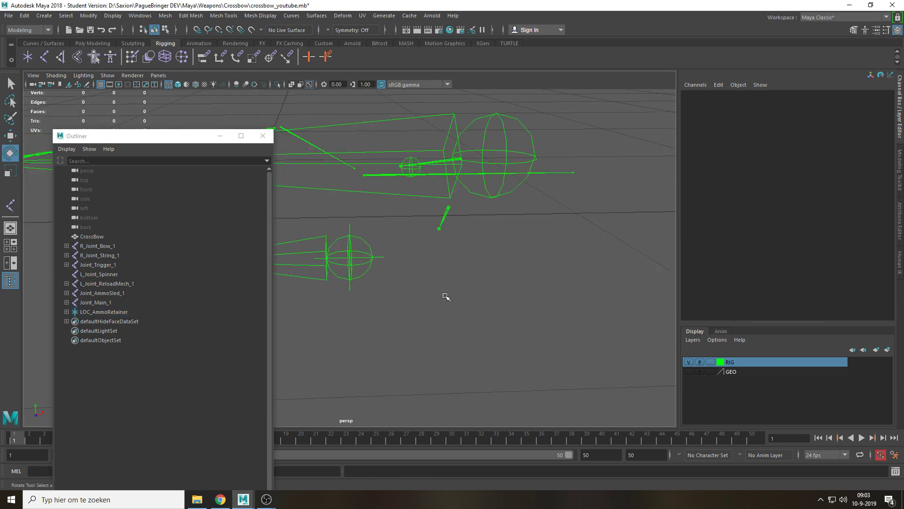
alt+drag(441, 207, 409, 228)
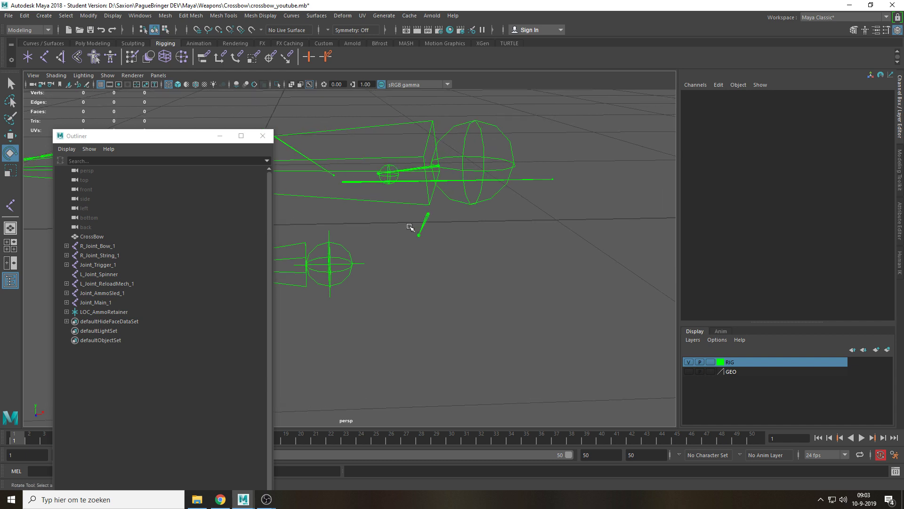
click(393, 175)
click(410, 315)
Create a new locator in front view and scale it down uniformly to about 0.358
key(space)
drag(422, 259, 422, 284)
key(f)
scroll(466, 231, up, 3)
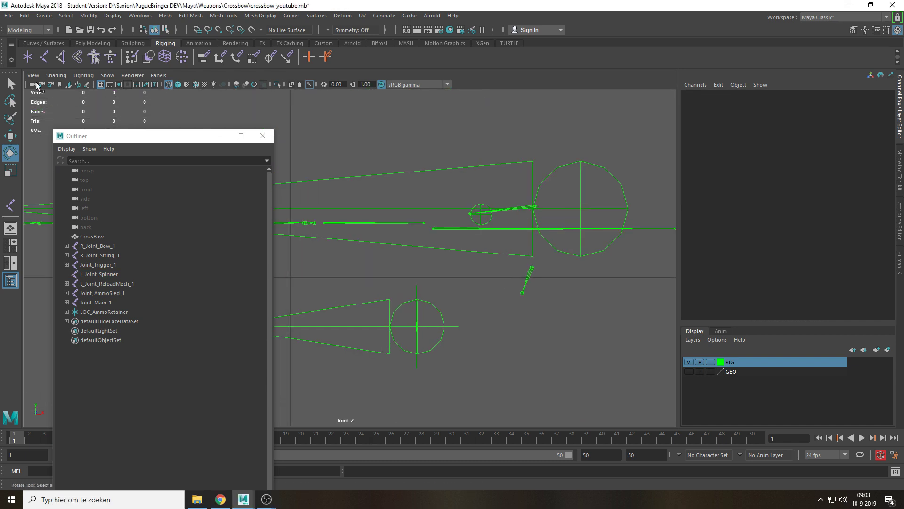
click(27, 57)
key(w)
key(r)
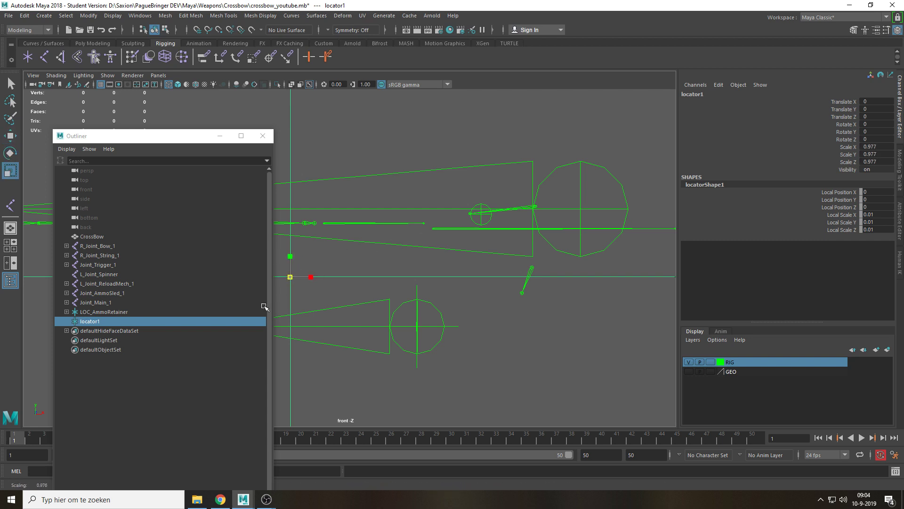
drag(292, 276, 255, 326)
drag(290, 278, 248, 317)
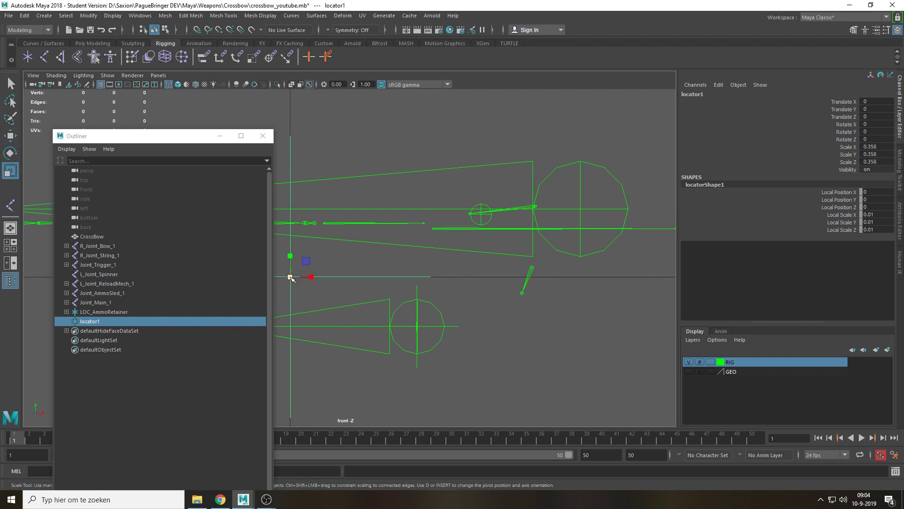
Snap the locator onto the spinner joint's centre at X 0.484, Y 0.159, Z 0.079, and scale it uniformly to 0.047
drag(290, 278, 496, 205)
key(w)
key(f)
key(v)
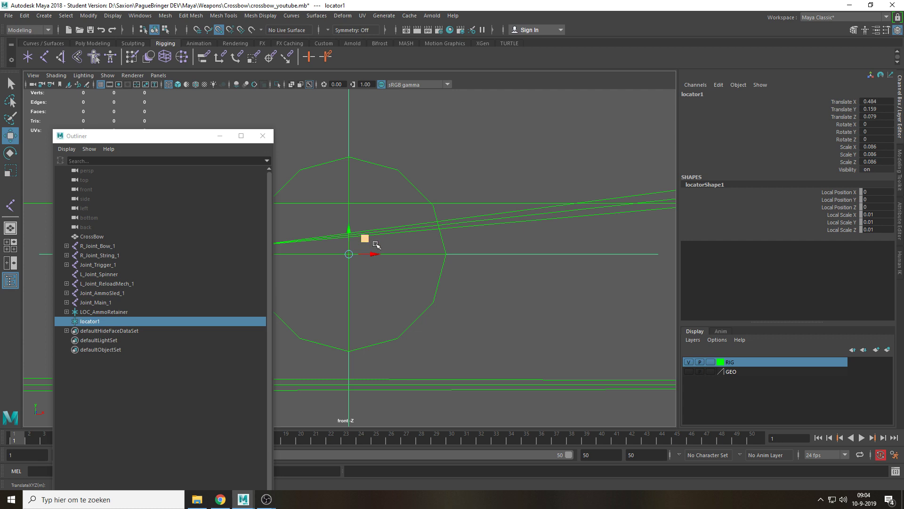
key(r)
drag(349, 254, 221, 342)
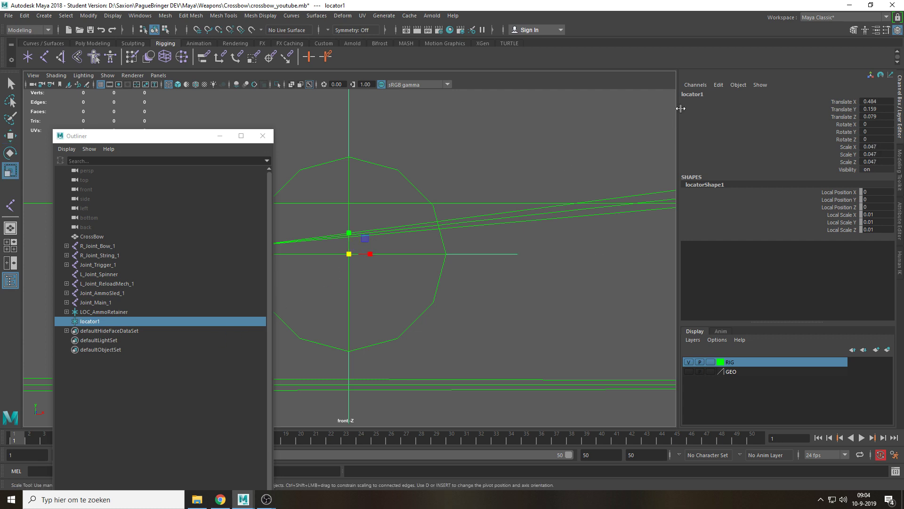
Rename the spinner's locator L_LOC_Spinner and add it to the RIG layer
double_click(702, 95)
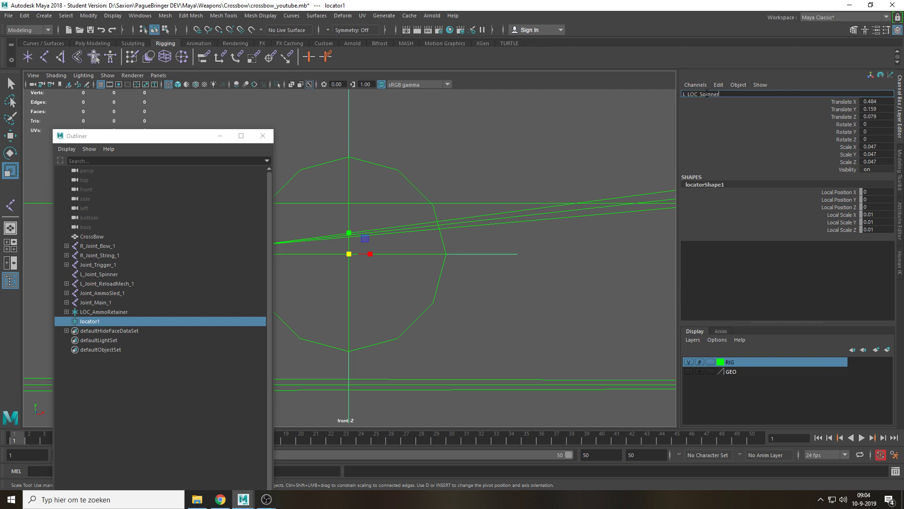
key(Return)
right_click(737, 364)
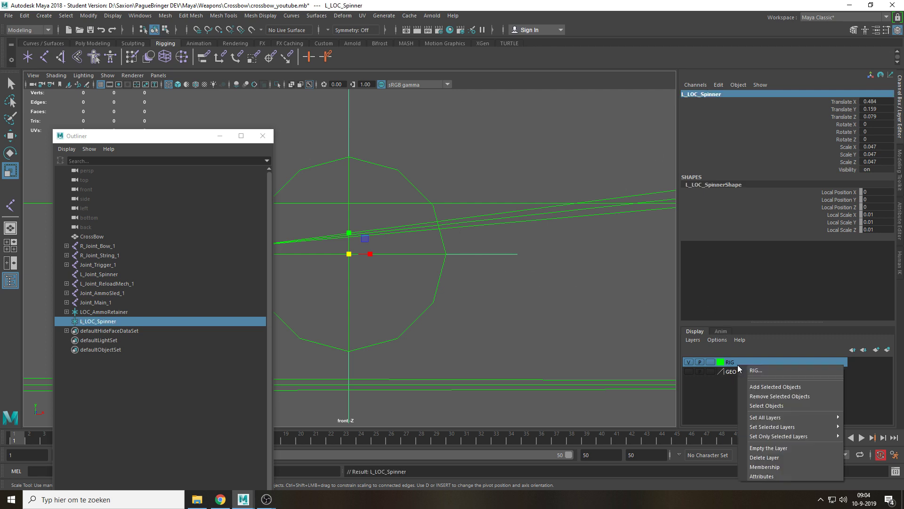
click(759, 386)
click(544, 313)
Return to the perspective view, make the GEO layer visible and display the crossbow shaded
key(space)
drag(543, 312, 420, 276)
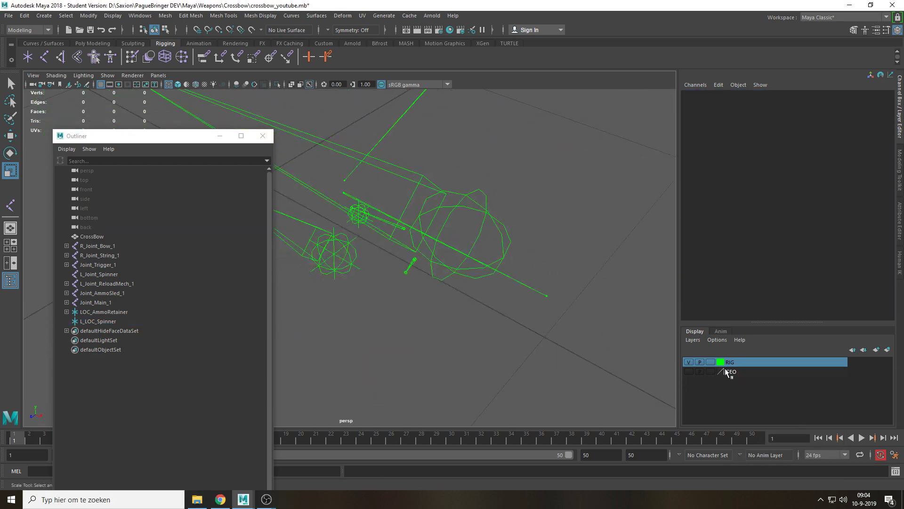
click(688, 371)
alt+drag(413, 338, 424, 282)
key(5)
scroll(431, 300, up, 4)
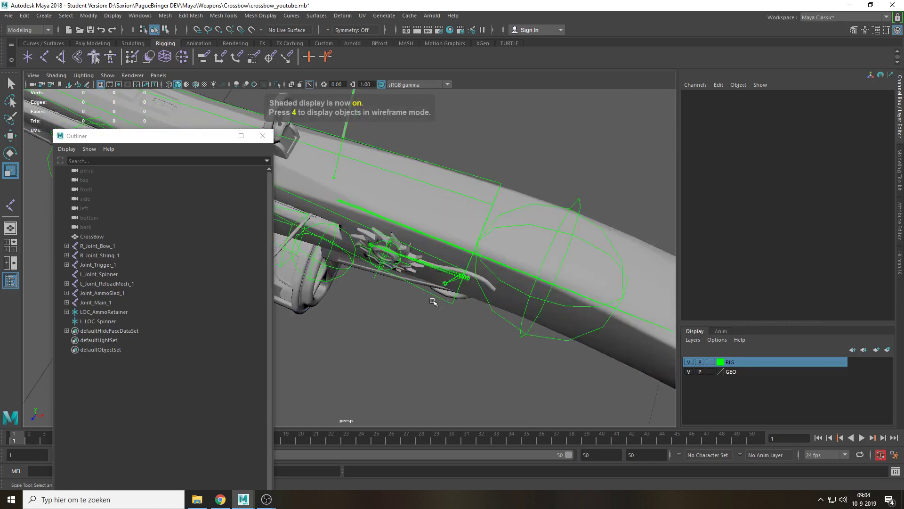
Mirror the R_Joint_Bow_1 chain across the XY plane with the Behavior function, replacing R_ with L_ in the joint names
key(q)
alt+drag(477, 205, 354, 219)
scroll(508, 182, down, 3)
alt+middle_drag(507, 182, 564, 295)
click(465, 162)
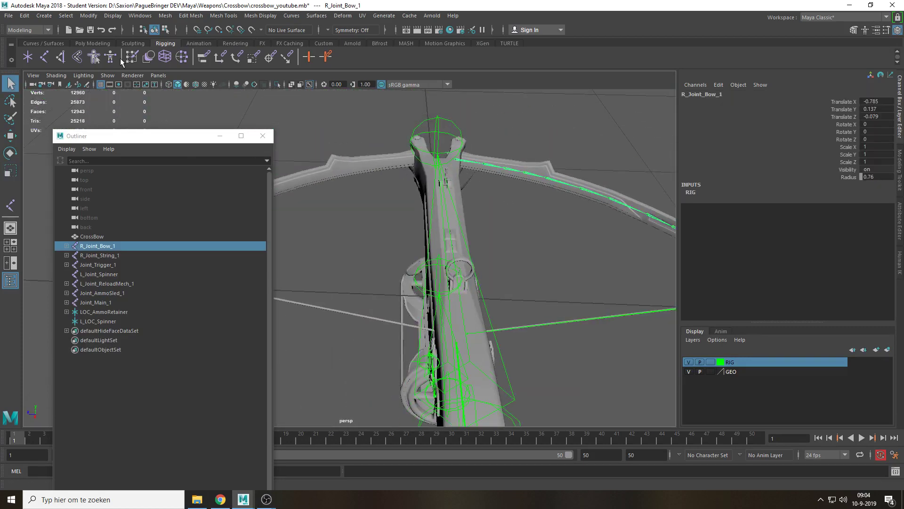
click(28, 29)
click(34, 51)
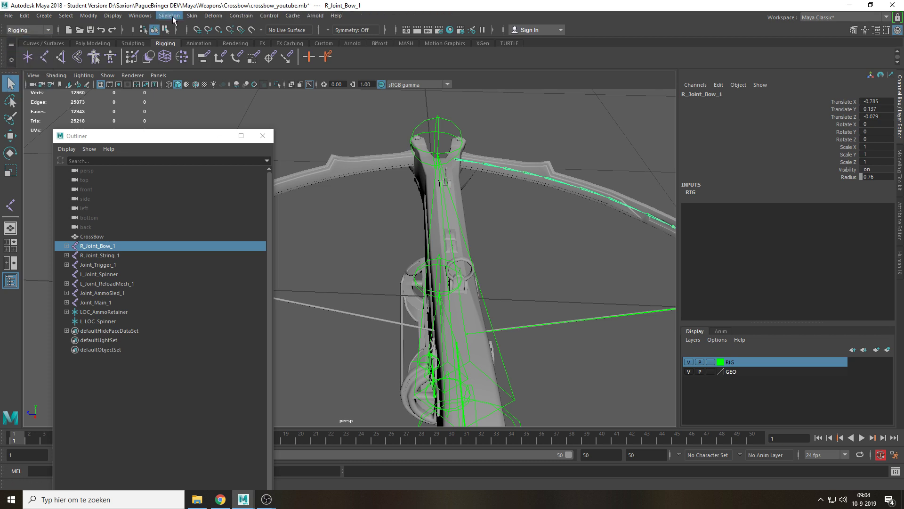
click(169, 15)
click(262, 58)
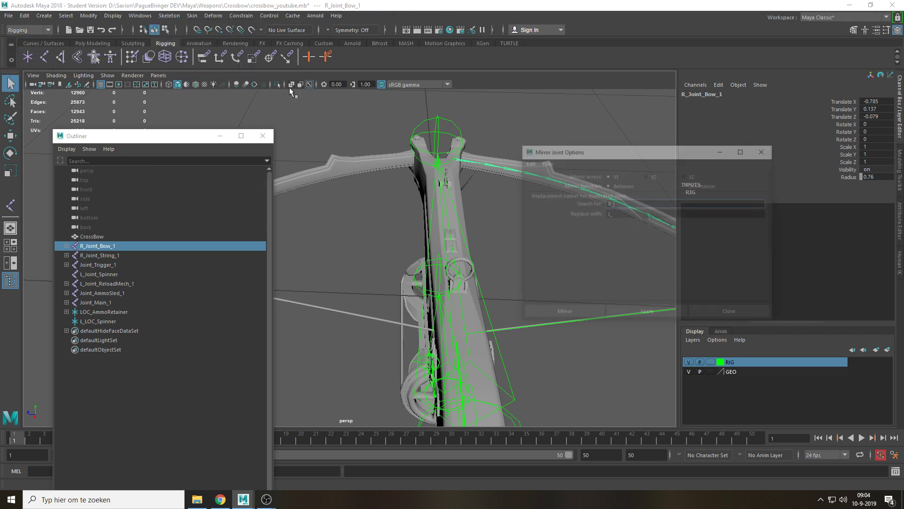
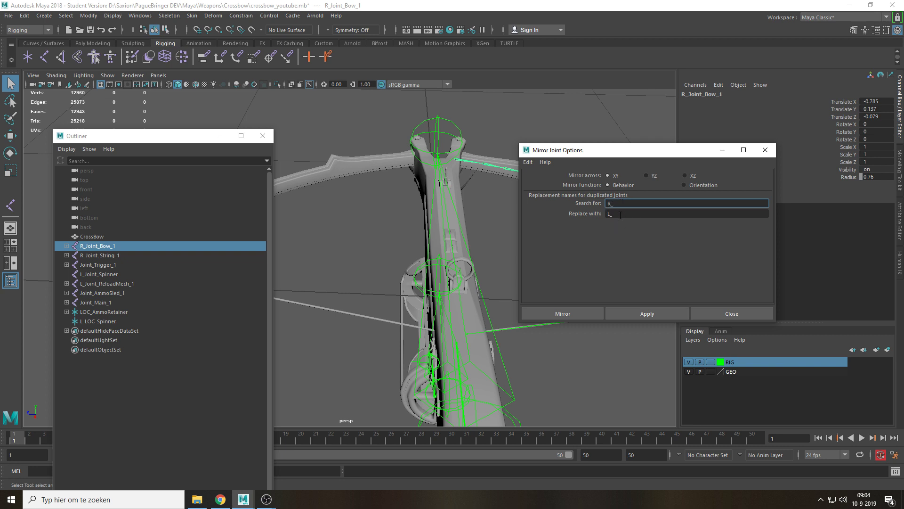
click(572, 313)
click(523, 240)
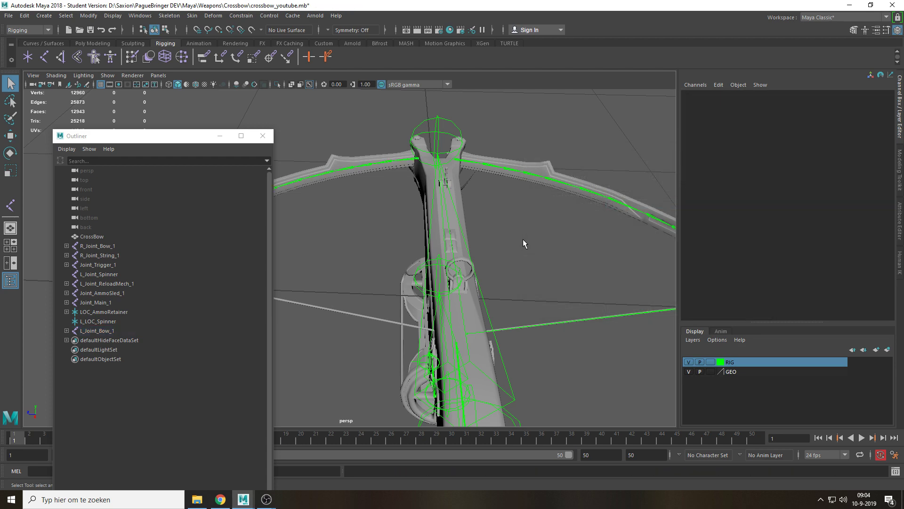
Examine from several angles how the mirrored joint chain fits inside the left bow limb
alt+right_drag(523, 241, 467, 254)
alt+drag(467, 255, 361, 181)
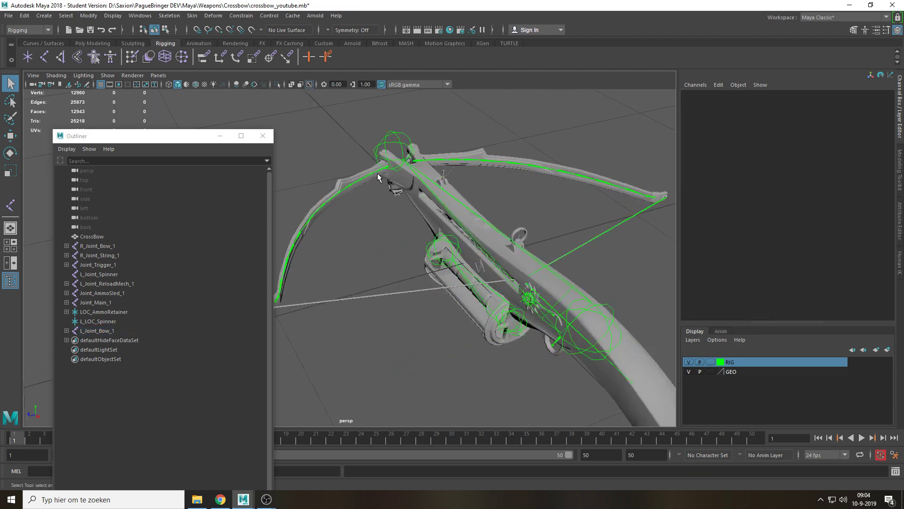
click(377, 174)
click(372, 275)
click(382, 173)
alt+drag(363, 199, 526, 193)
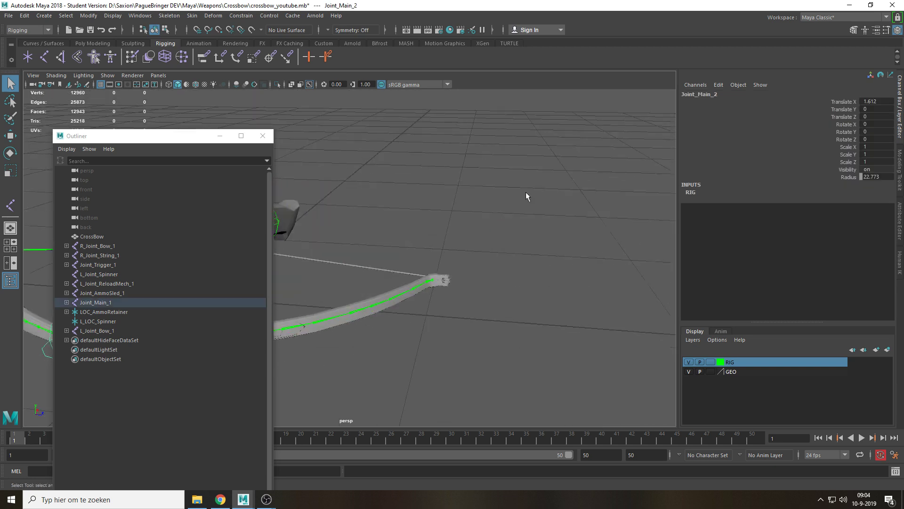
alt+middle_drag(485, 277, 594, 239)
click(344, 289)
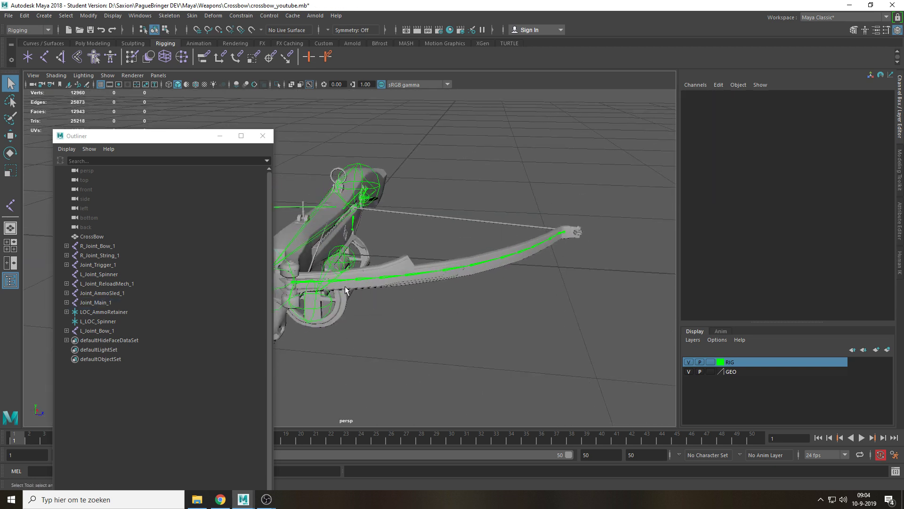
click(345, 284)
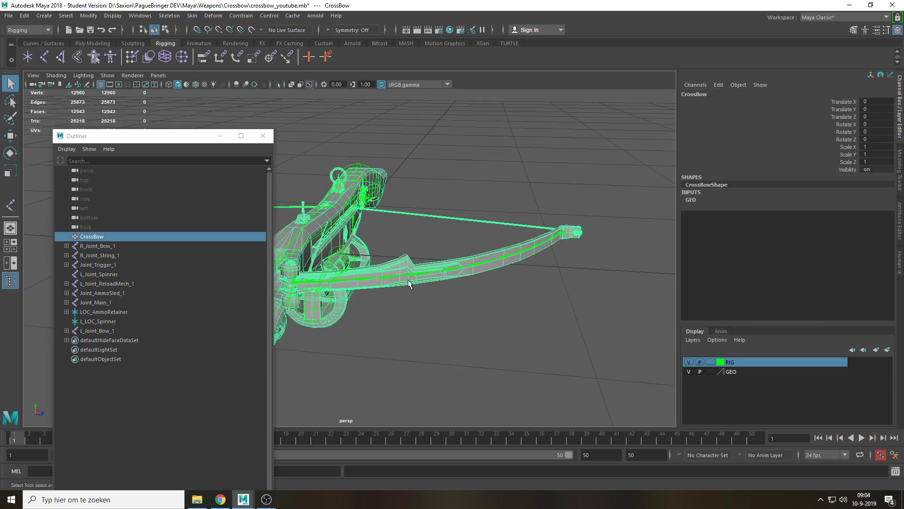
Select a joint in the left bow limb and expand the L_Joint_Bow_1 hierarchy to inspect the mirrored joints' names
click(386, 276)
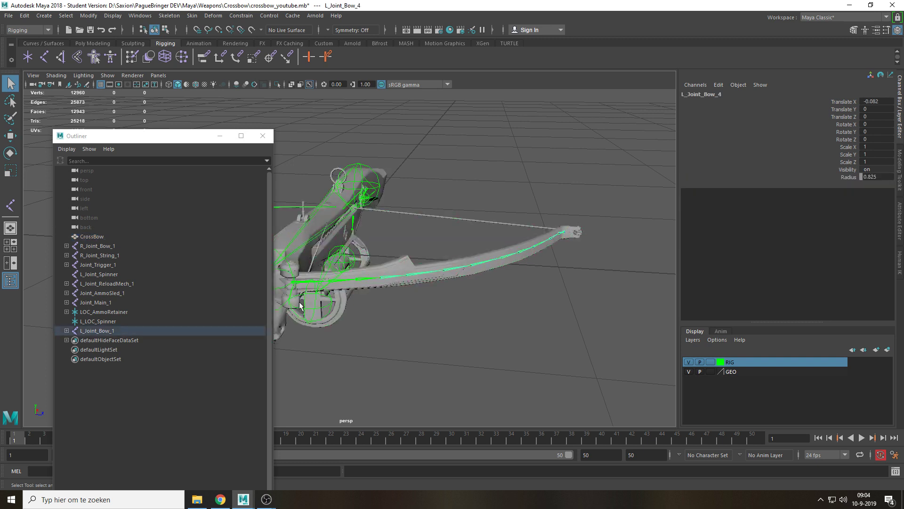
shift+click(66, 331)
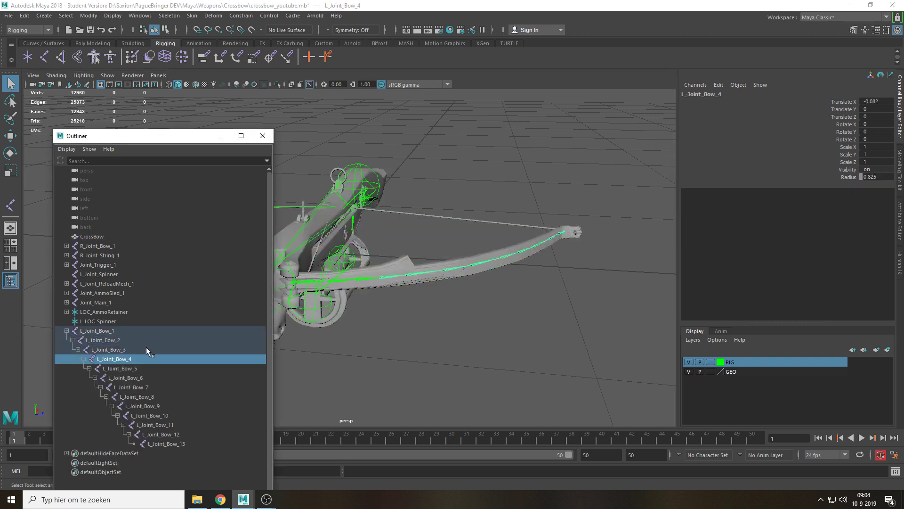
click(117, 332)
click(354, 318)
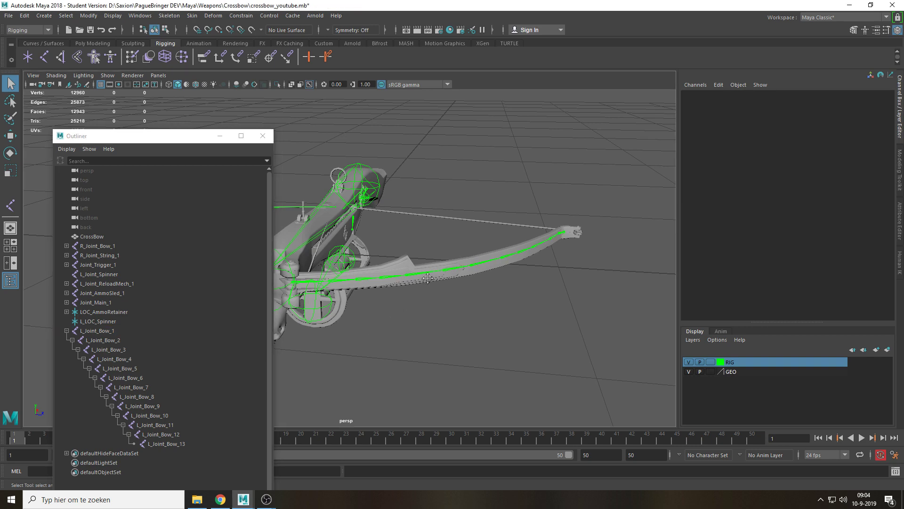
alt+drag(355, 318, 516, 267)
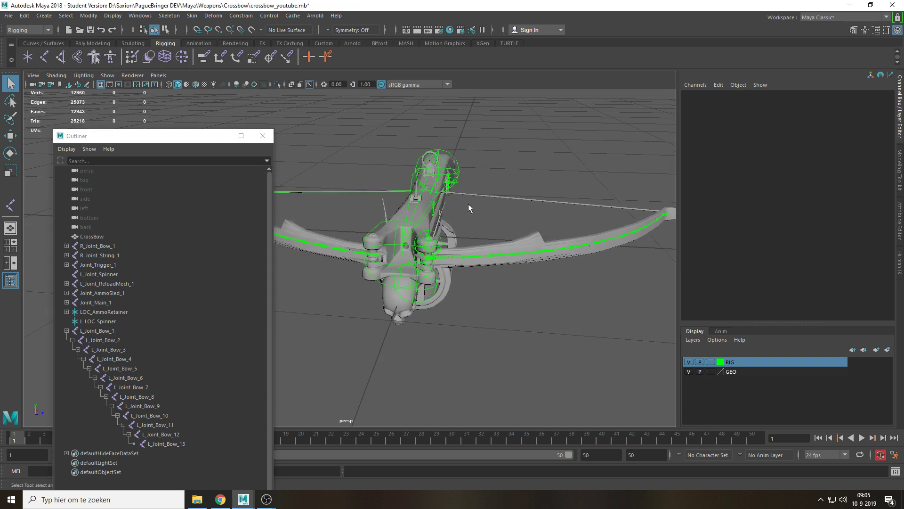
alt+drag(468, 204, 336, 224)
alt+drag(521, 259, 486, 272)
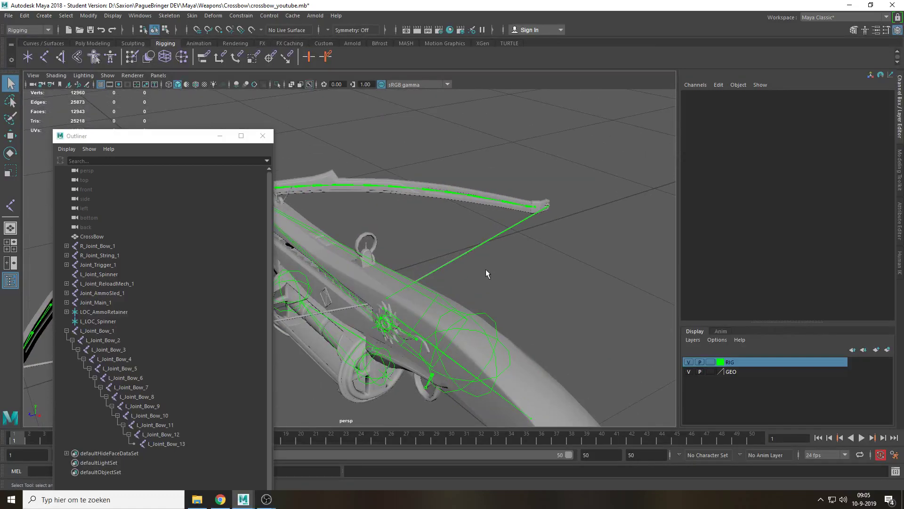
Mirror the R_Joint_String_1 chain across the XY plane with the Behavior function, replacing R_ with L_ in the joint names
click(520, 223)
alt+drag(518, 224, 586, 184)
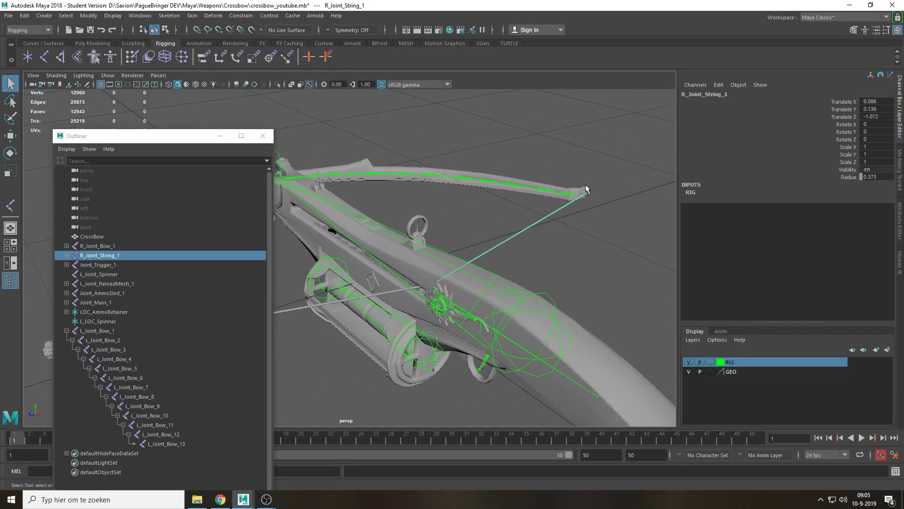
click(159, 14)
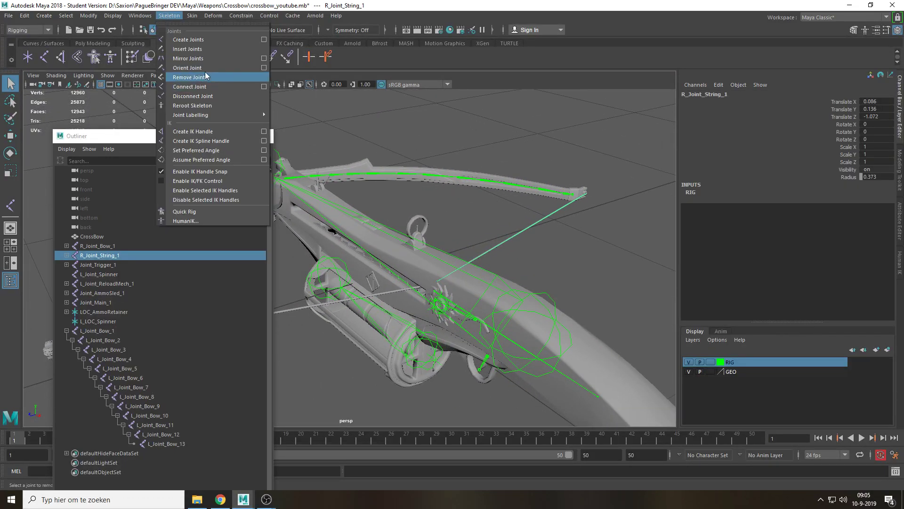
click(268, 58)
click(573, 311)
Examine the mirrored string joint from the top view, checking its fit at the wheel on the bow limb's tip
alt+drag(565, 301, 630, 254)
alt+drag(361, 272, 479, 304)
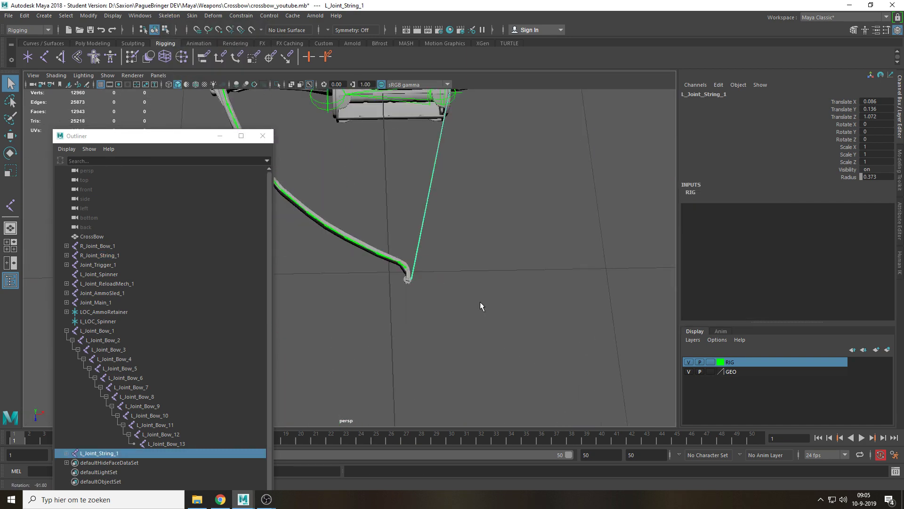
key(space)
drag(460, 268, 409, 273)
alt+middle_drag(388, 296, 475, 147)
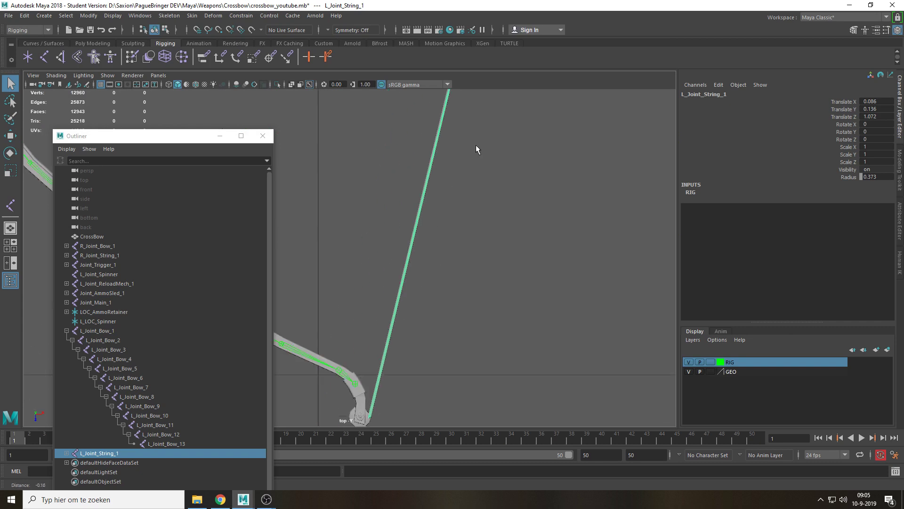
alt+middle_drag(422, 394, 443, 263)
scroll(451, 309, up, 7)
alt+middle_drag(451, 306, 407, 253)
scroll(476, 278, up, 5)
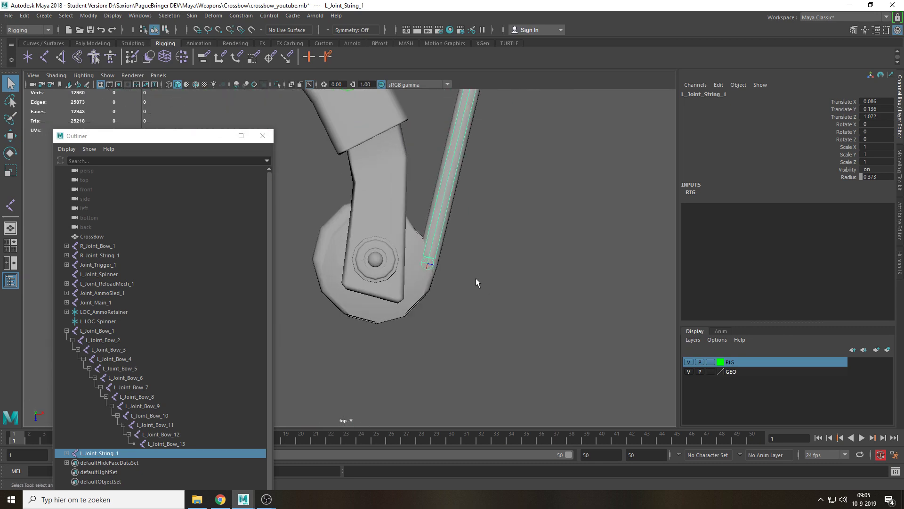
In wireframe, nudge L_Joint_String_2 at the string's inner end to Translate Z -0.001, centring it within the string
key(4)
mouse_move(551, 163)
alt+middle_down()
mouse_move(505, 252)
mouse_move(474, 344)
alt+middle_up()
mouse_move(527, 158)
alt+middle_down()
mouse_move(463, 348)
mouse_move(490, 337)
mouse_move(491, 372)
mouse_move(521, 301)
mouse_move(522, 346)
alt+middle_up()
mouse_move(541, 143)
alt+middle_down()
mouse_move(478, 405)
mouse_move(490, 264)
mouse_move(498, 289)
alt+middle_up()
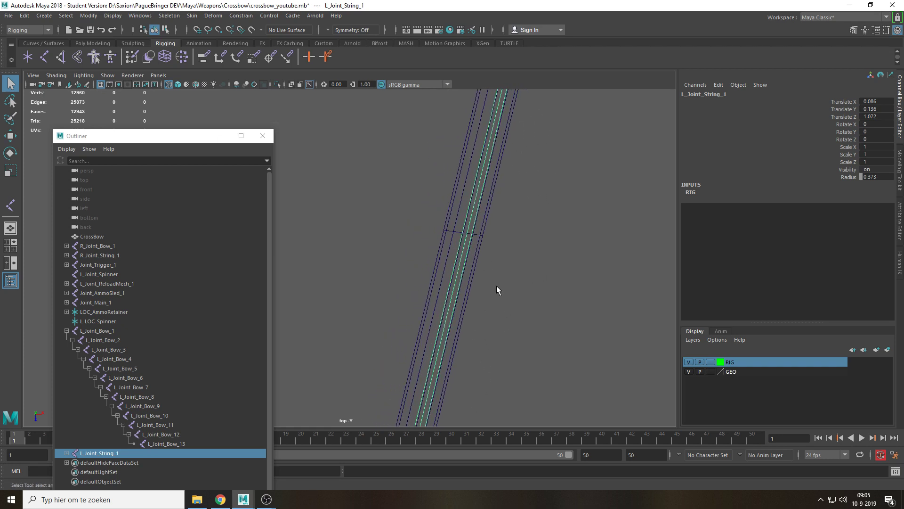
alt+middle_drag(532, 151, 461, 416)
scroll(525, 169, down, 5)
alt+middle_drag(525, 169, 479, 300)
scroll(487, 237, up, 8)
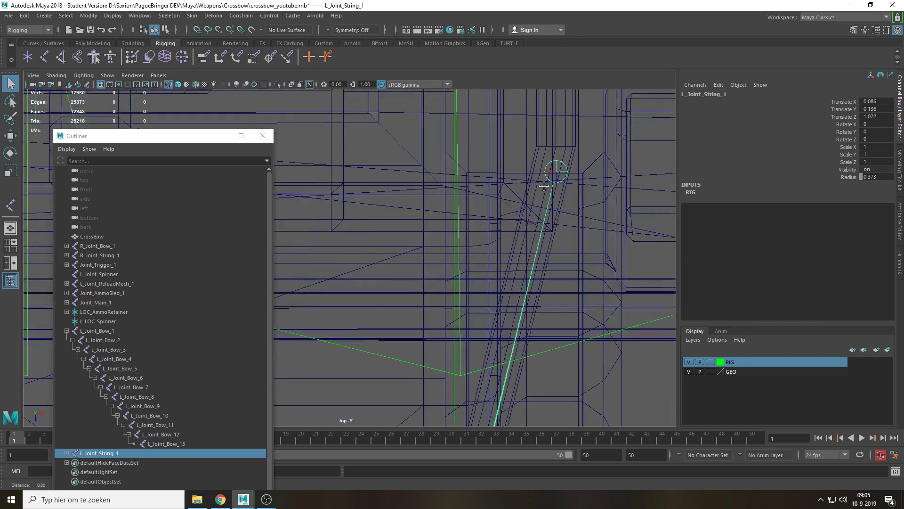
key(w)
click(581, 241)
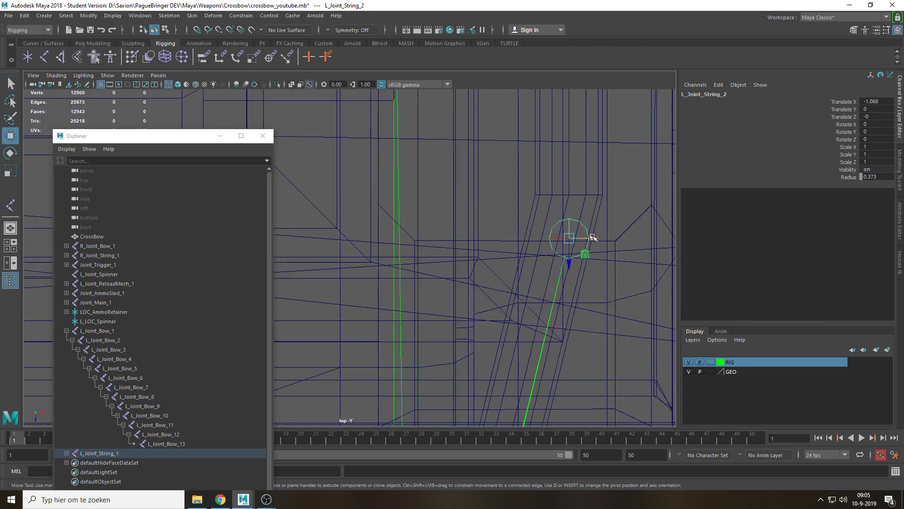
drag(594, 238, 583, 237)
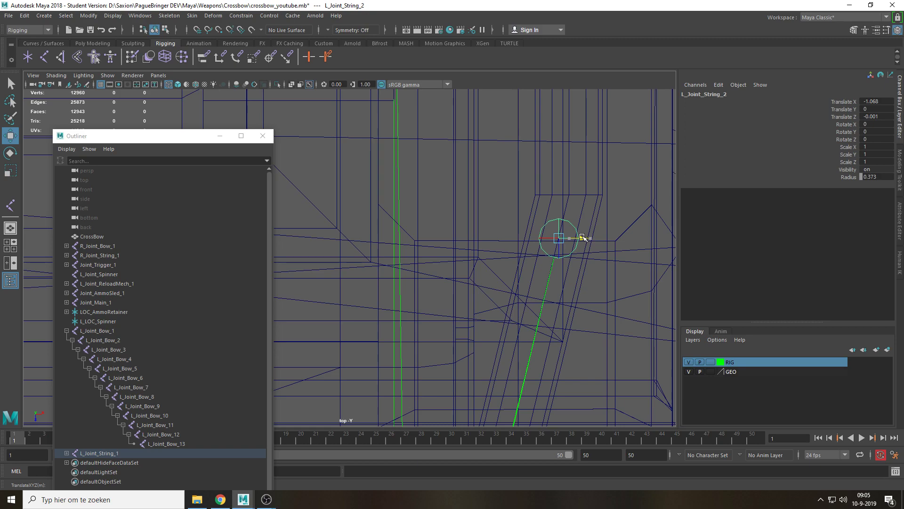
Examine the string joints on both sides of the crossbow and at the opposite bow tip for alignment with the mesh
alt+right_drag(583, 237, 375, 173)
alt+middle_drag(376, 173, 385, 238)
alt+right_drag(385, 238, 455, 254)
alt+middle_drag(497, 234, 436, 256)
scroll(438, 261, up, 3)
scroll(471, 272, down, 12)
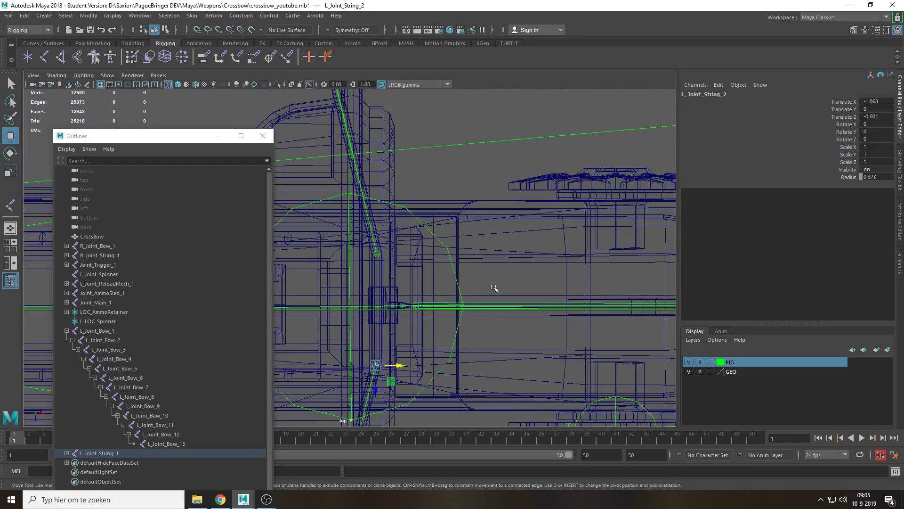
alt+right_drag(449, 196, 421, 181)
click(415, 167)
alt+middle_drag(349, 129, 405, 220)
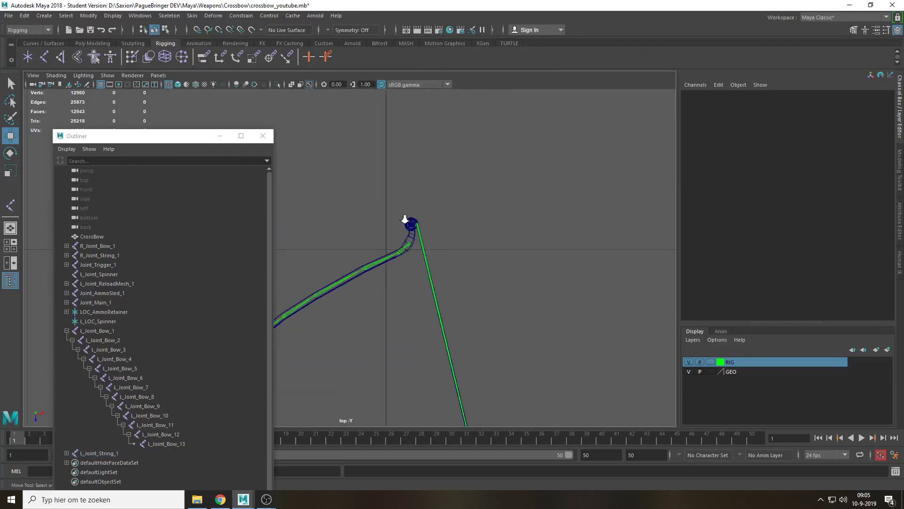
alt+right_drag(405, 220, 558, 220)
alt+middle_drag(558, 220, 450, 261)
scroll(448, 258, up, 7)
scroll(495, 282, down, 10)
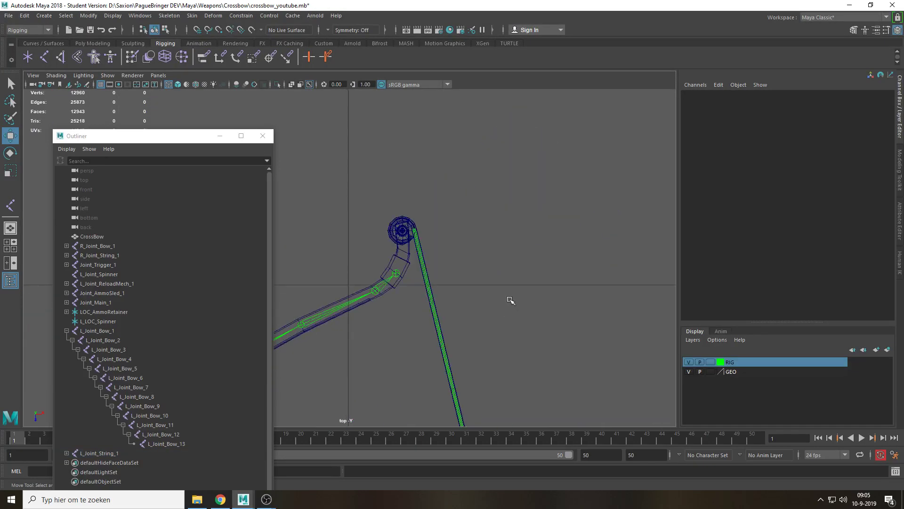
Return to the perspective view and display the crossbow shaded
key(space)
mouse_move(482, 286)
mouse_down()
mouse_move(506, 281)
mouse_move(440, 250)
mouse_move(472, 246)
mouse_move(455, 258)
mouse_move(488, 263)
mouse_up()
key(5)
alt+middle_drag(488, 262, 419, 277)
alt+drag(419, 277, 446, 231)
Mirror L_Joint_Spinner across the XY plane with the Behavior function, replacing L_ with R_ in the joint name
key(q)
click(442, 230)
key(f)
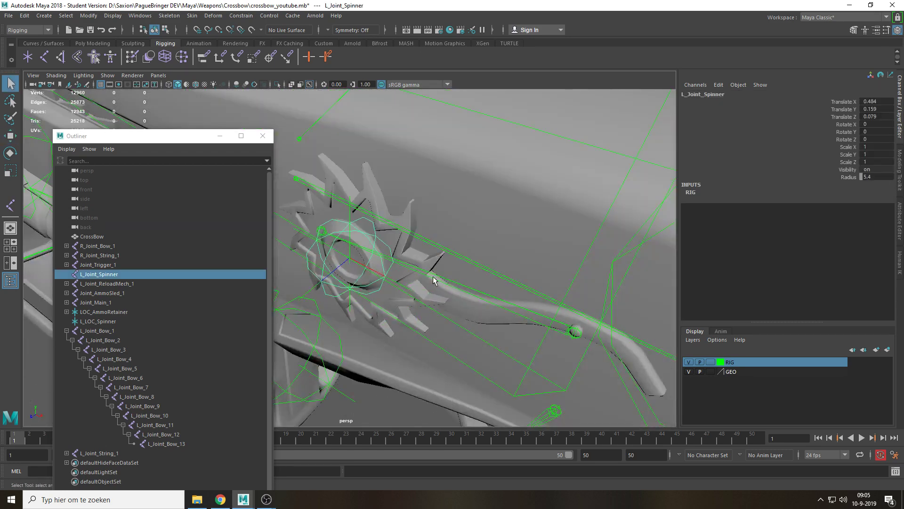
alt+drag(433, 281, 222, 33)
click(169, 15)
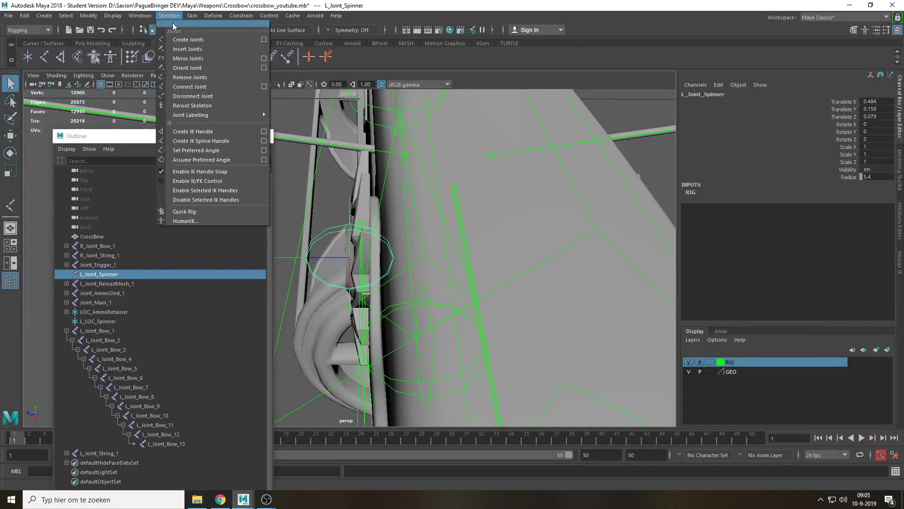
click(263, 58)
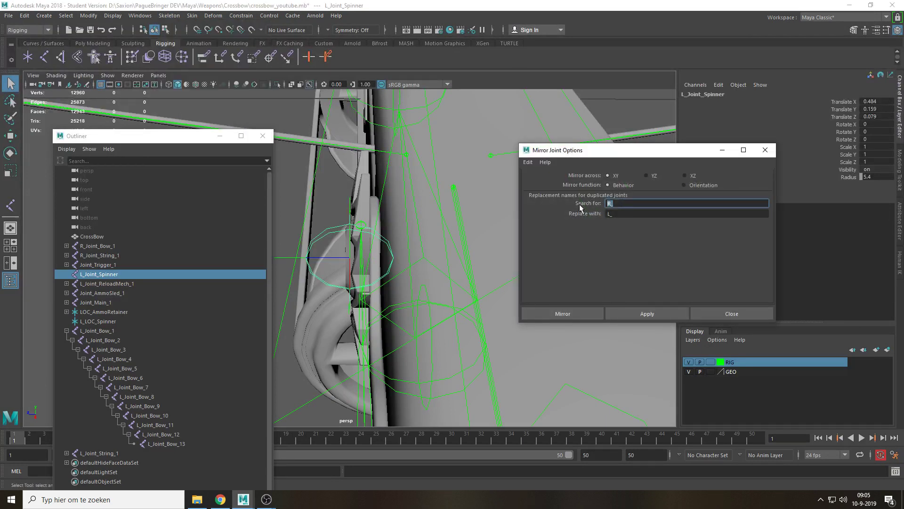
key(Tab)
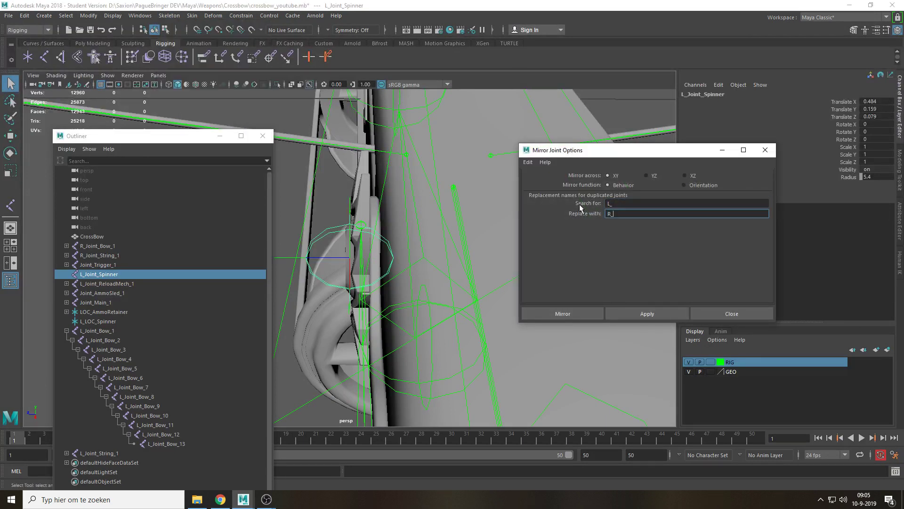
text(R_)
click(564, 314)
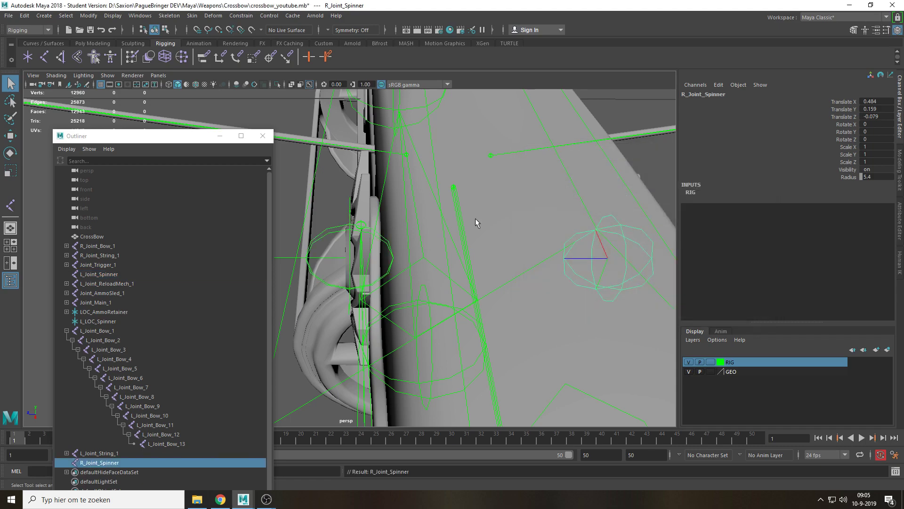
Mirror the L_Joint_ReloadMech_1 chain with the same options, then clear the selection and inspect the crossbow
alt+drag(476, 219, 608, 260)
click(457, 285)
key(f)
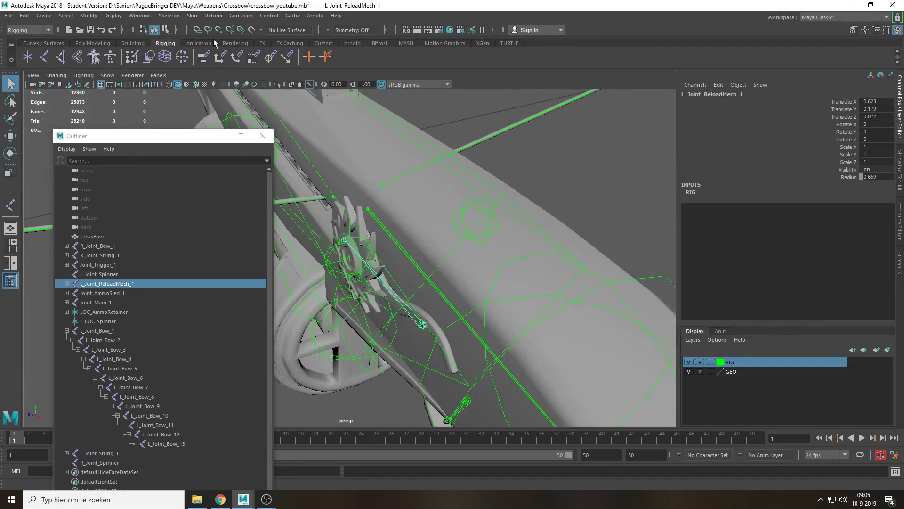
click(165, 16)
click(184, 60)
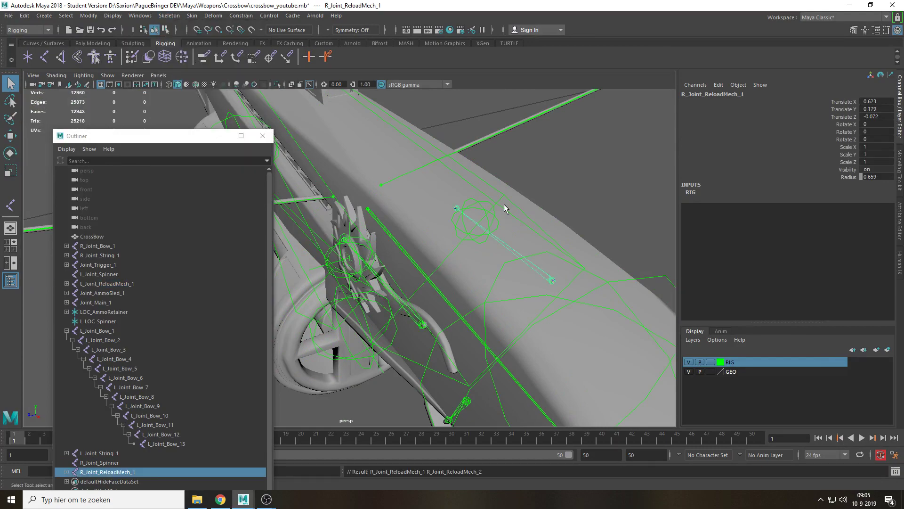
alt+drag(505, 202, 486, 214)
scroll(487, 215, down, 5)
click(545, 358)
alt+drag(346, 266, 464, 266)
alt+drag(384, 269, 453, 262)
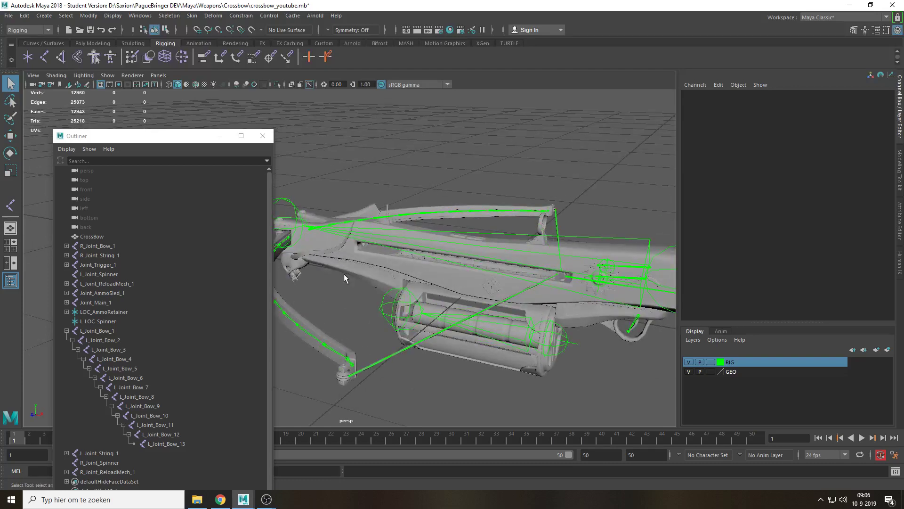
Parent L_Joint_Spinner under the L_LOC_Spinner locator and test the setup by rotating the locator slightly
click(76, 322)
key(f)
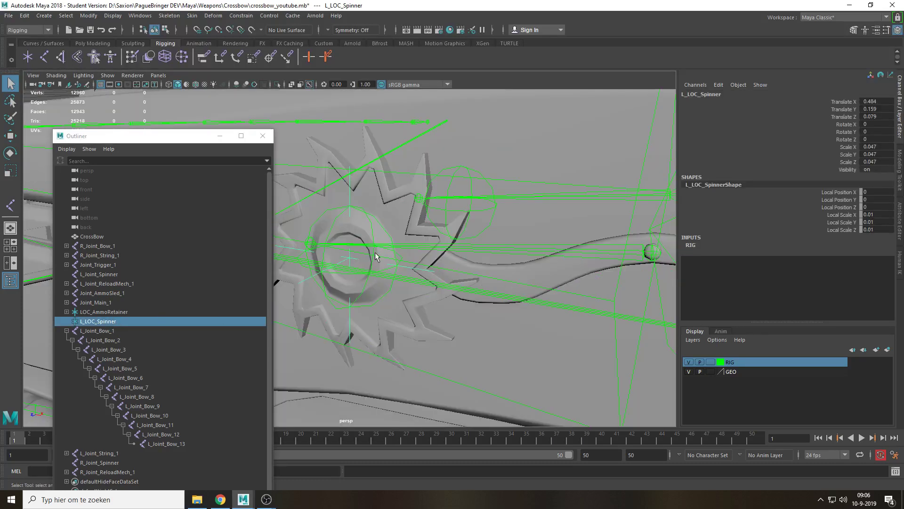
alt+drag(375, 253, 348, 268)
click(67, 330)
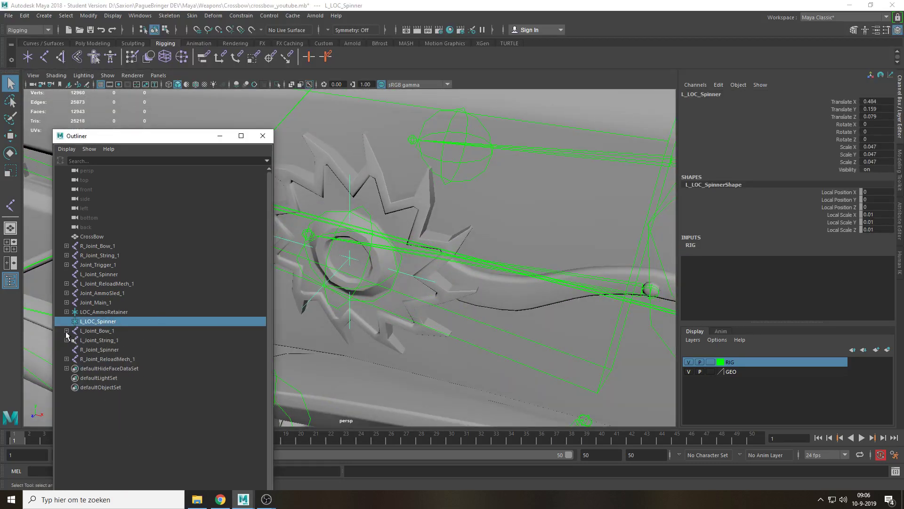
click(115, 281)
middle_drag(102, 277, 106, 320)
click(95, 313)
key(e)
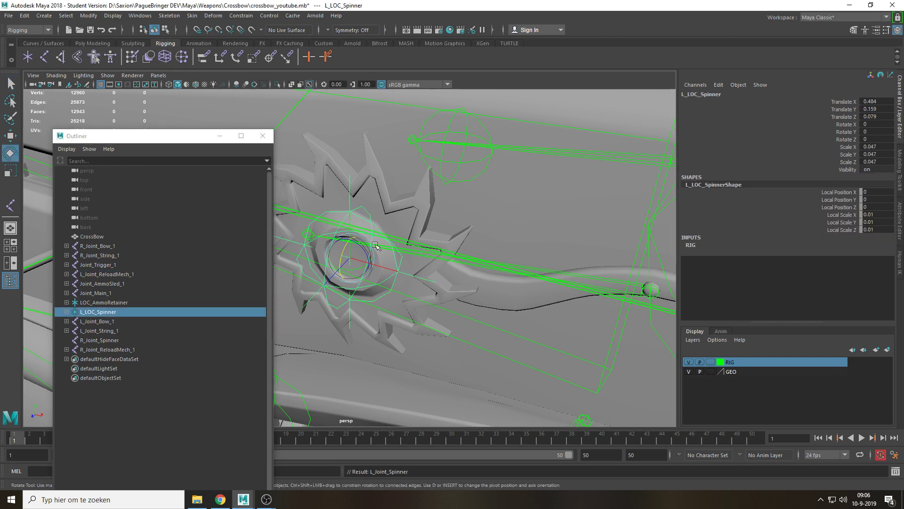
drag(360, 249, 360, 246)
scroll(439, 298, down, 3)
click(428, 387)
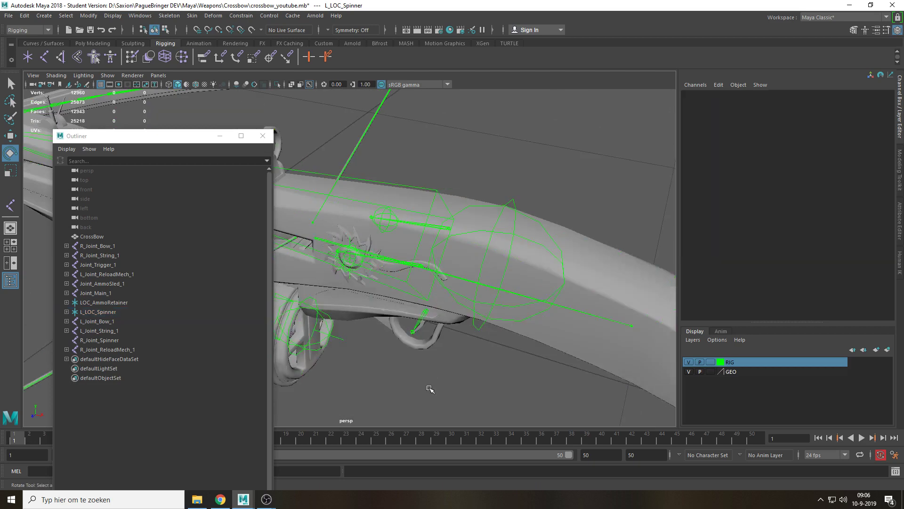
Create a locator in the front view and scale it uniformly to about 0.073
alt+drag(428, 387, 415, 253)
key(q)
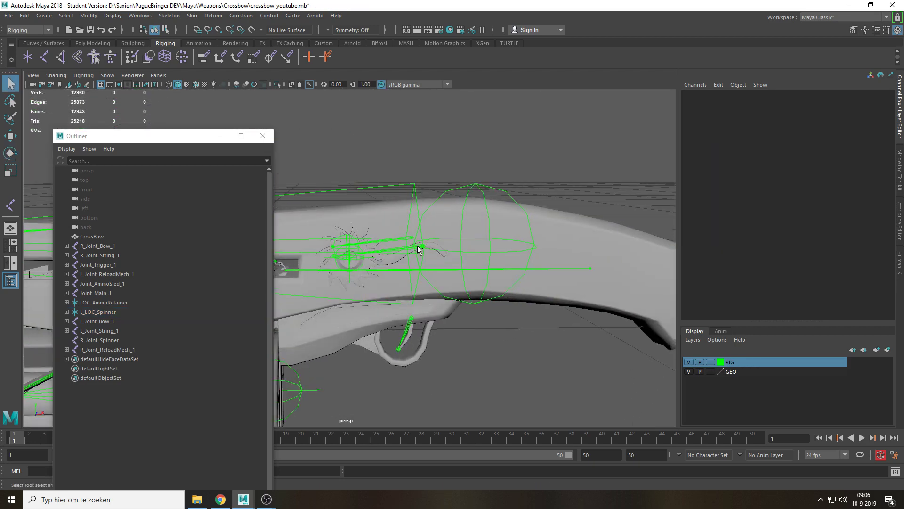
click(419, 250)
click(485, 369)
key(space)
drag(444, 288, 445, 312)
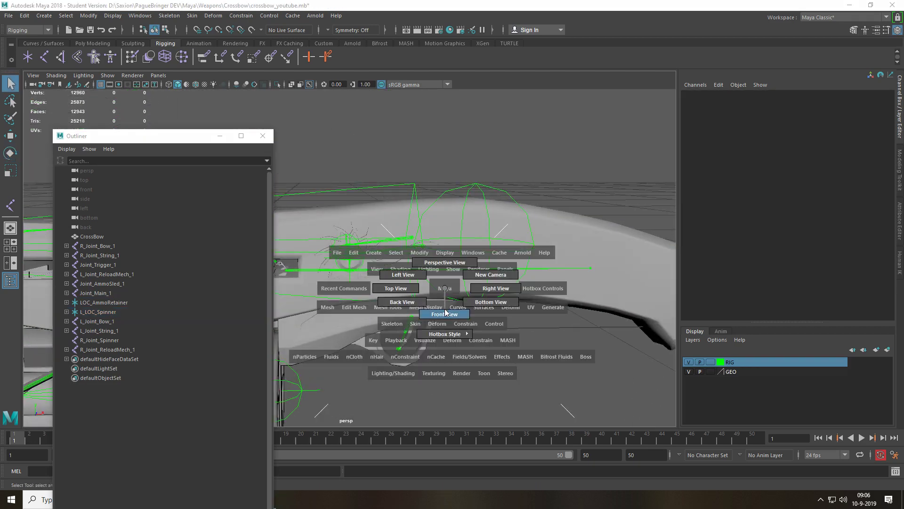
click(29, 57)
scroll(450, 242, down, 4)
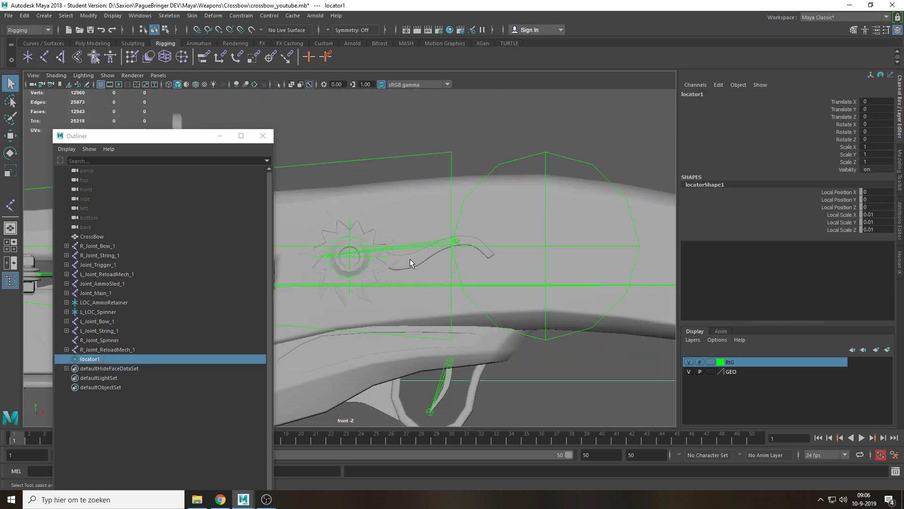
scroll(409, 258, down, 8)
key(r)
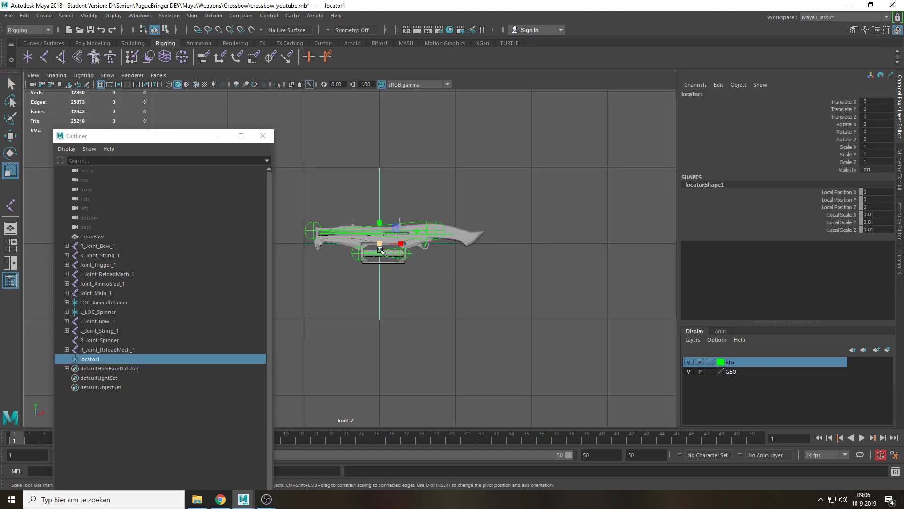
drag(381, 250, 277, 336)
Snap the locator onto L_Joint_ReloadMech_1 at X 0.623, Y 0.179, Z 0.072, and hide the GEO layer
key(w)
drag(382, 246, 443, 211)
key(f)
alt+middle_drag(354, 309, 413, 280)
scroll(433, 232, up, 1)
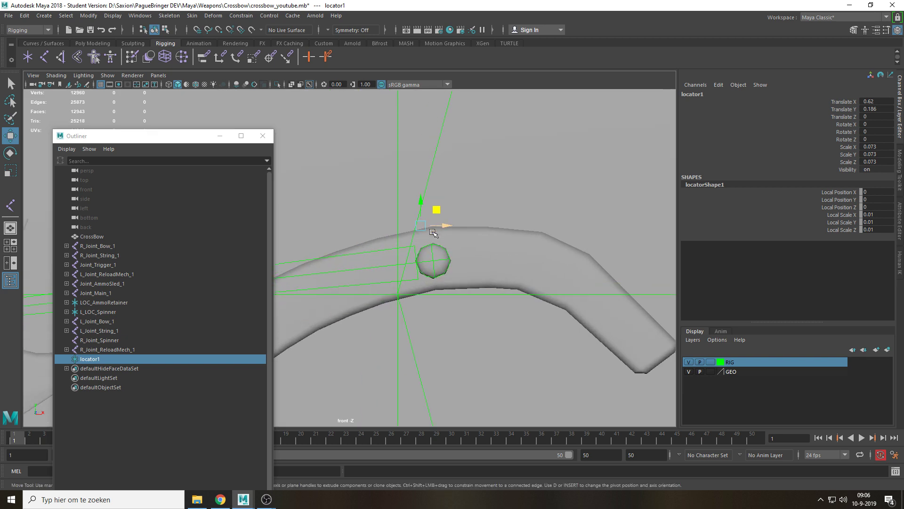
key(4)
key(v)
drag(419, 225, 436, 258)
click(686, 370)
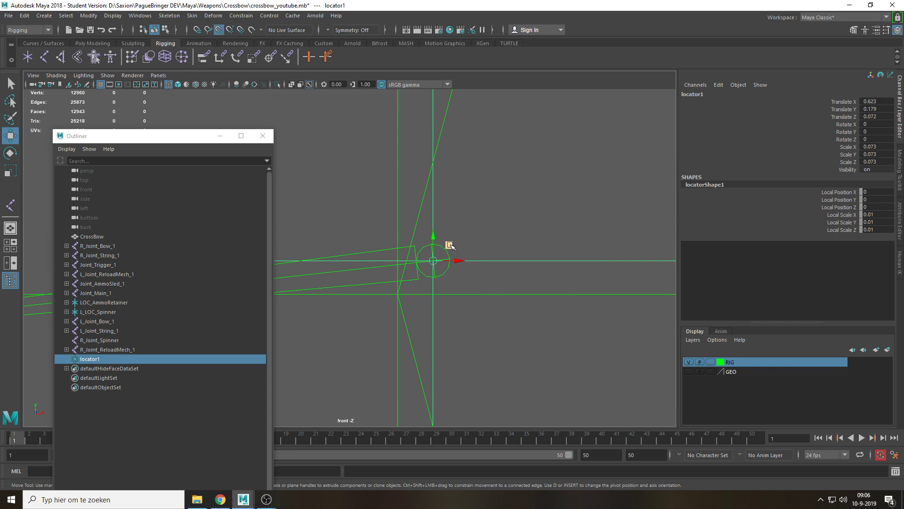
Scale the locator at the reload lever joint down uniformly to about 0.041 in the perspective view
key(space)
drag(421, 292, 423, 259)
alt+drag(472, 280, 393, 293)
key(r)
drag(349, 259, 283, 307)
alt+drag(379, 293, 519, 191)
Rename the new locator as L_LOC_Ammo
double_click(696, 95)
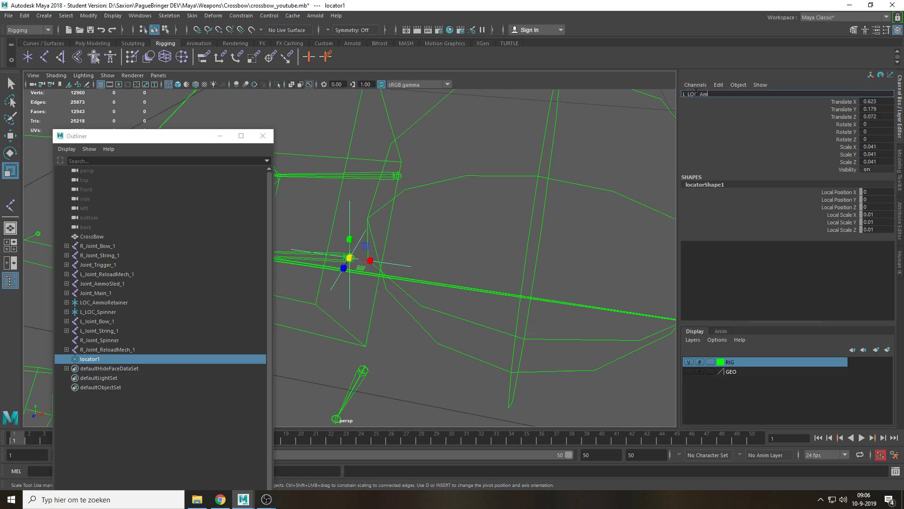
key(Return)
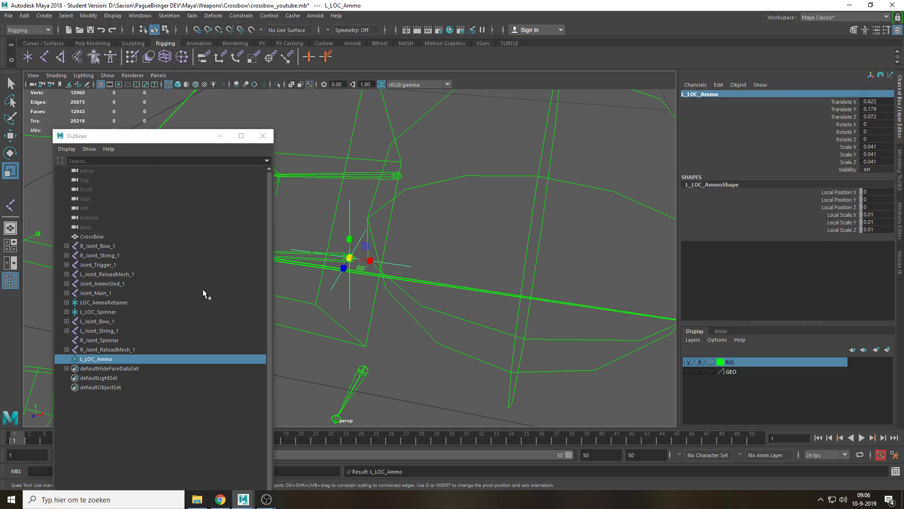
click(307, 258)
click(390, 276)
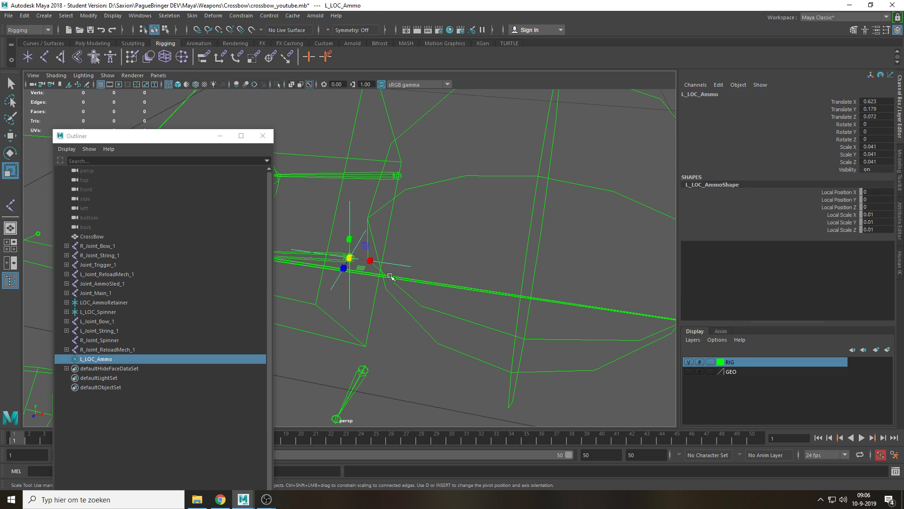
Rename the L_LOC_Ammo locator as L_LOC_ReloadMech
click(732, 93)
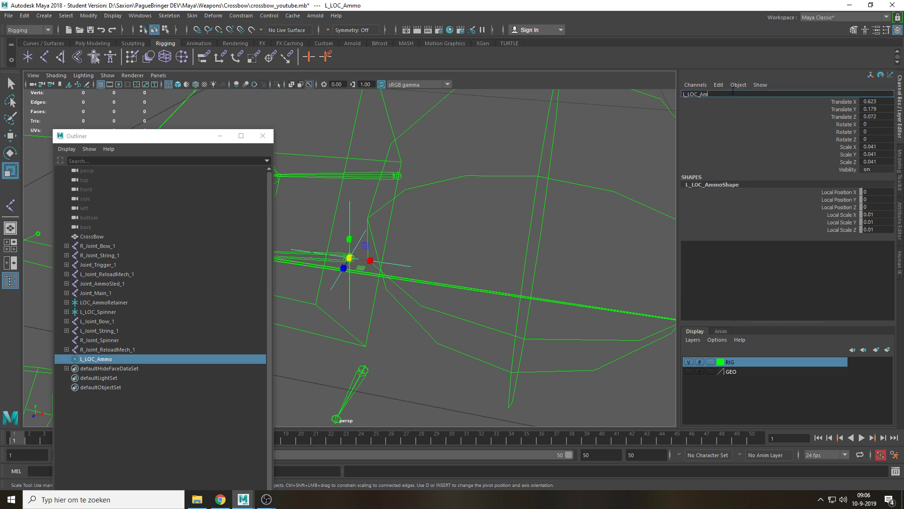
text(ReloadMech)
key(Return)
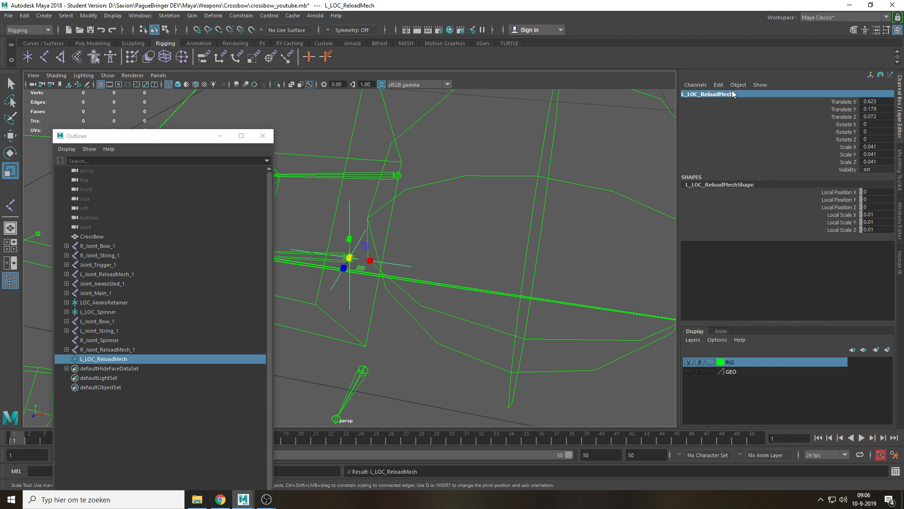
Parent L_Joint_ReloadMech_1 under the L_LOC_ReloadMech locator in the Outliner
alt+middle_drag(400, 252, 459, 239)
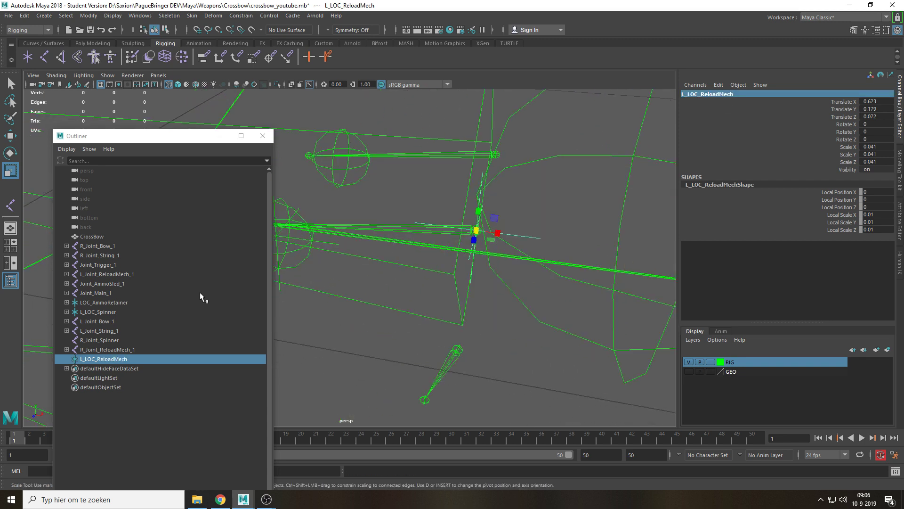
key(q)
click(442, 237)
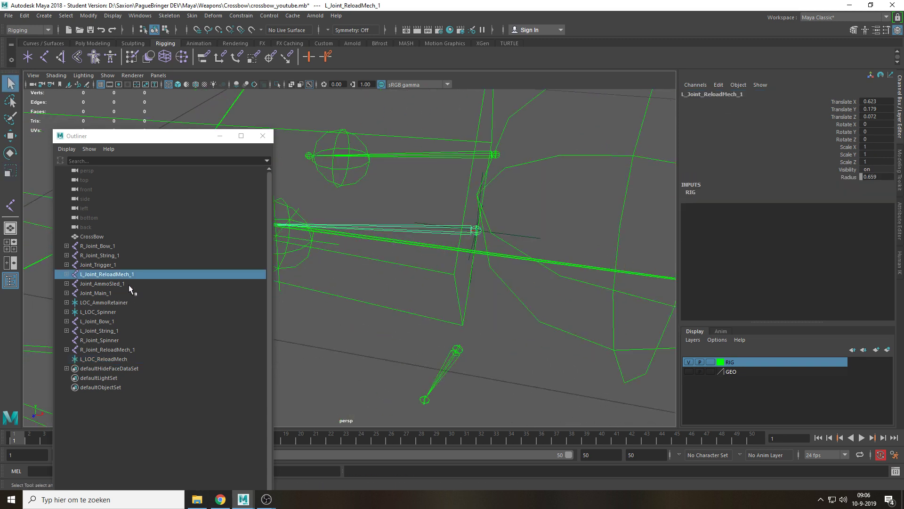
drag(129, 285, 118, 361)
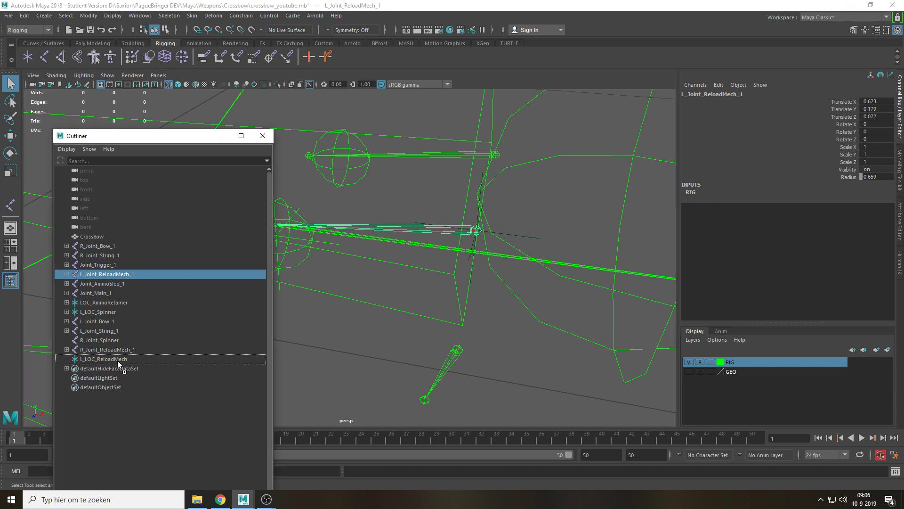
middle_drag(117, 361, 118, 360)
click(116, 351)
click(398, 307)
scroll(399, 306, down, 5)
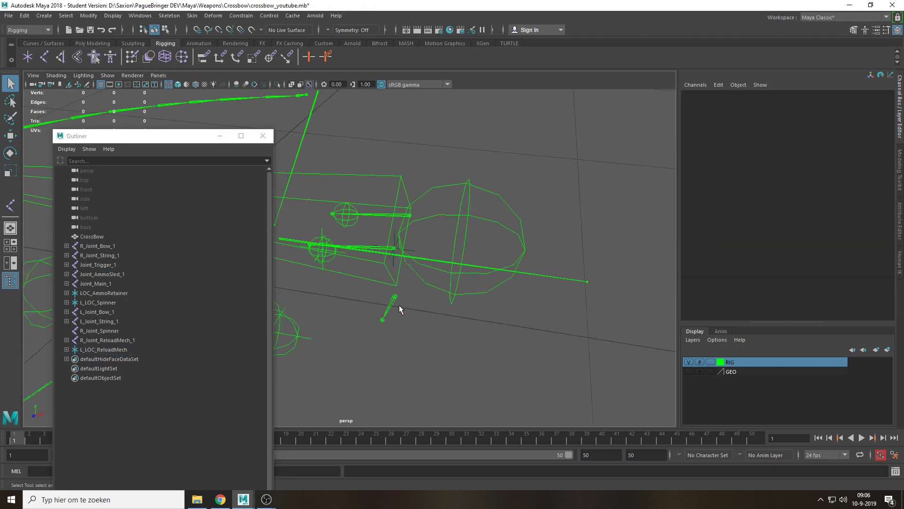
Add the L_LOC_ReloadMech locator to the RIG layer
mouse_move(400, 305)
alt+mouse_down()
mouse_move(347, 312)
mouse_move(414, 299)
alt+mouse_up()
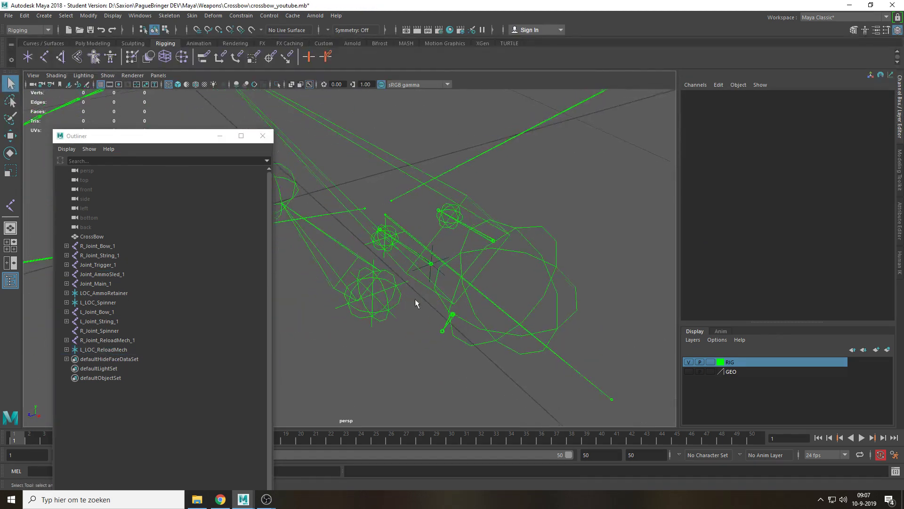
click(430, 274)
right_click(738, 362)
click(747, 381)
click(390, 333)
Create a new locator for the trigger joint and scale it down uniformly to about 0.108 in the front view
alt+drag(390, 333, 446, 301)
alt+middle_drag(445, 301, 486, 296)
scroll(486, 295, down, 1)
alt+drag(367, 237, 386, 344)
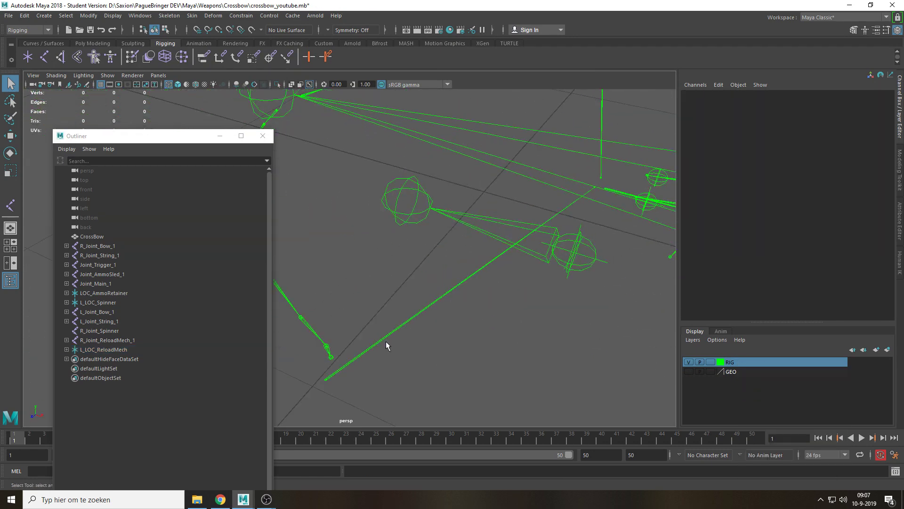
alt+drag(516, 245, 326, 283)
alt+drag(585, 241, 627, 311)
click(552, 257)
key(space)
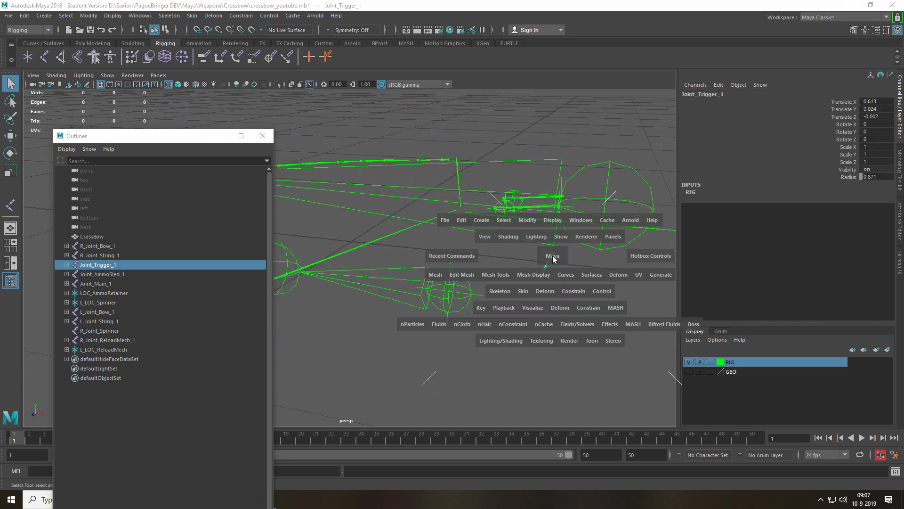
drag(552, 259, 552, 276)
key(f)
click(472, 268)
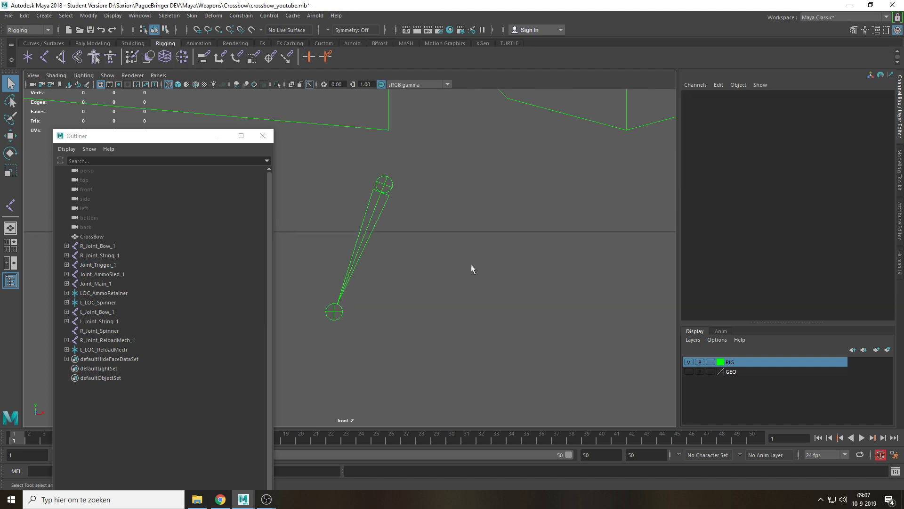
click(27, 59)
alt+right_drag(506, 260, 392, 294)
alt+middle_drag(550, 268, 631, 257)
key(r)
drag(350, 244, 274, 335)
drag(352, 243, 264, 323)
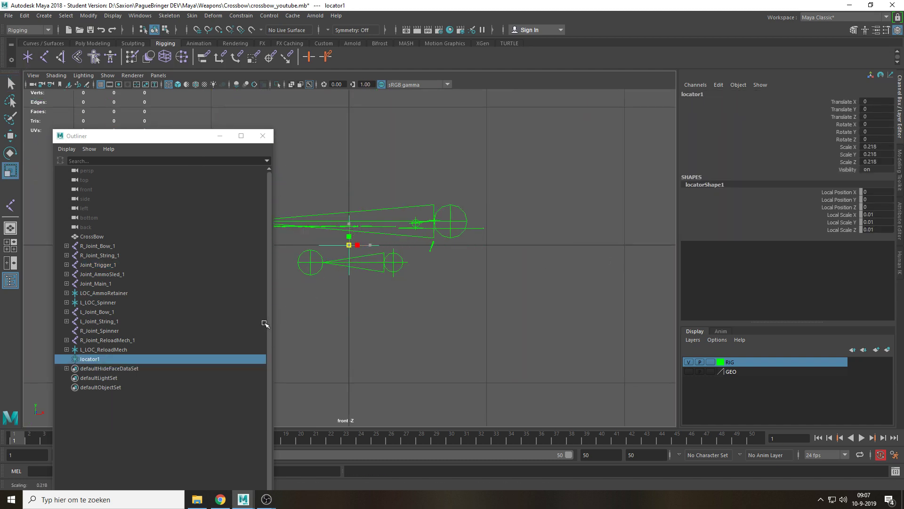
Snap the locator onto Joint_Trigger_1 at X 0.613, Y 0.024, Z -0.002, and scale it uniformly to about 0.027
key(w)
drag(366, 228, 446, 227)
key(f)
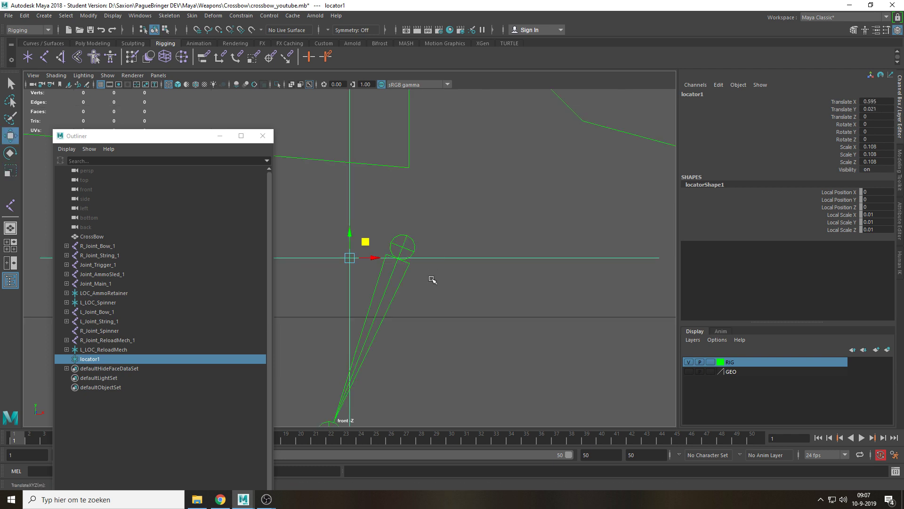
key(v)
drag(366, 242, 2, 503)
key(r)
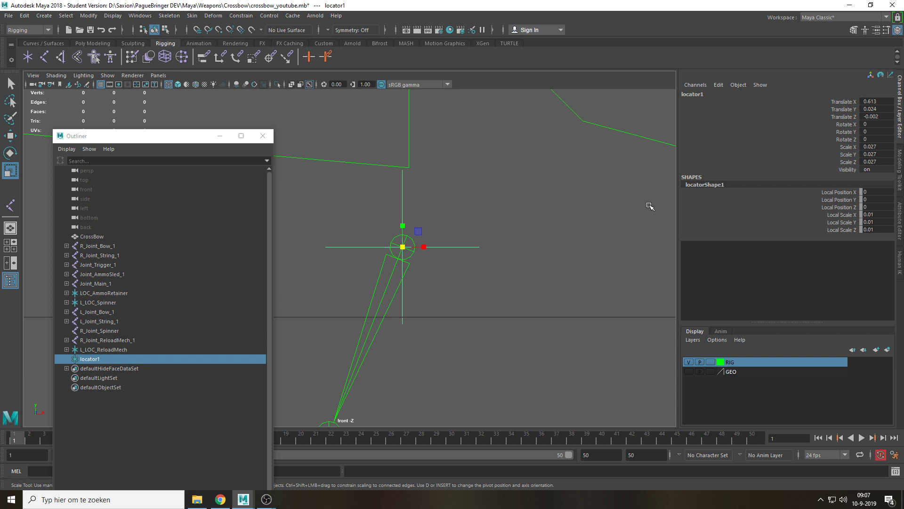
Rename the locator as LOC_Trigger and add it to the RIG layer
click(715, 97)
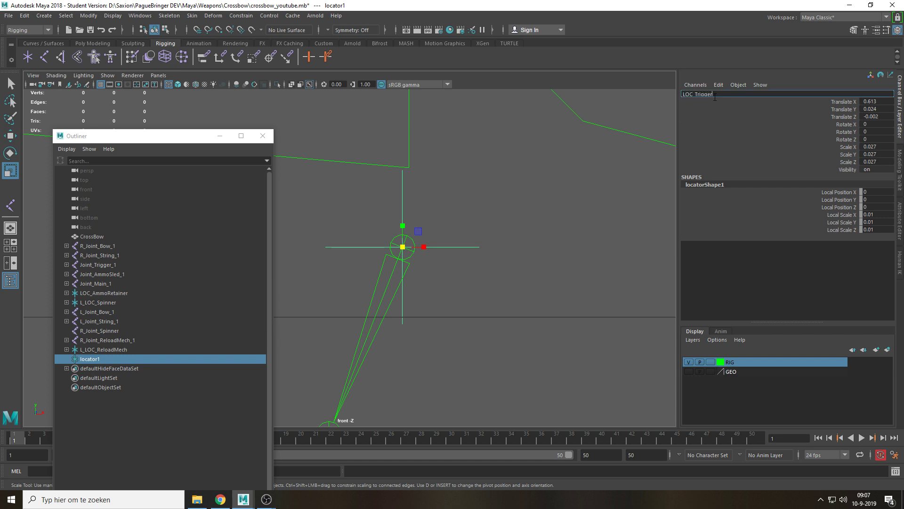
key(Return)
right_click(742, 366)
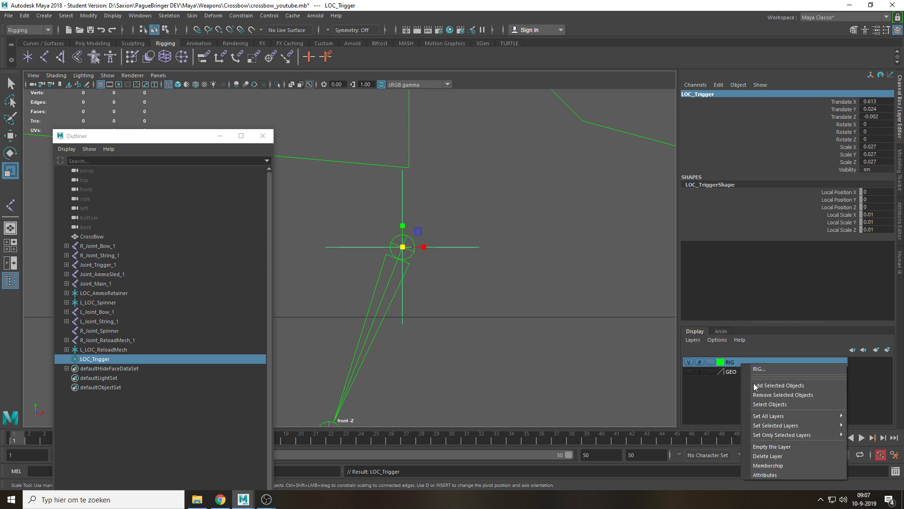
click(758, 384)
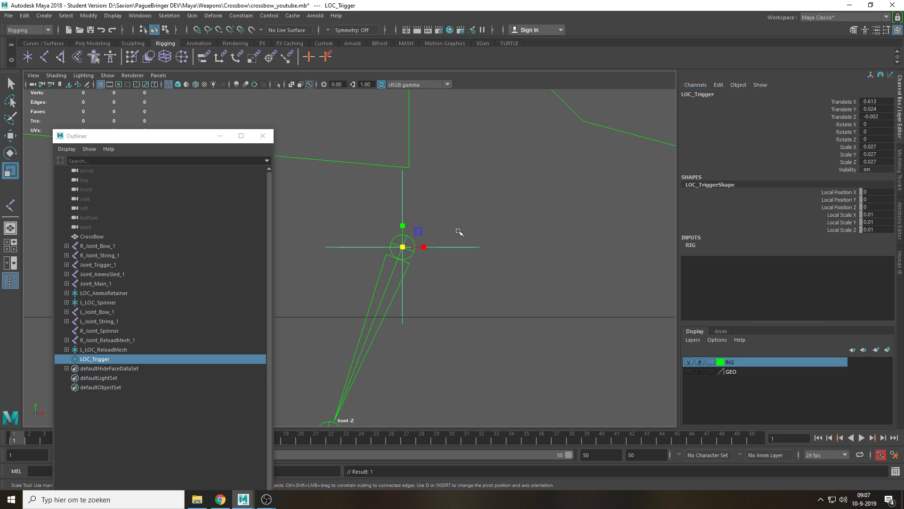
click(515, 345)
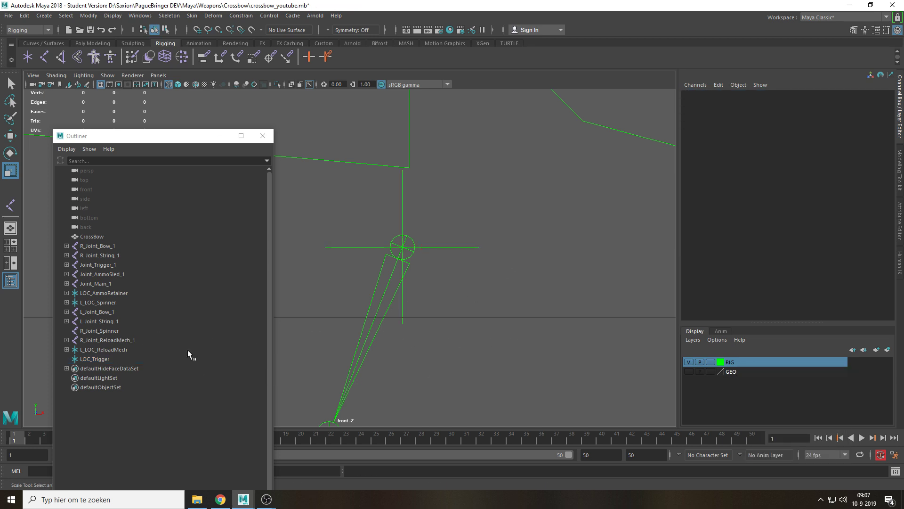
Parent Joint_Trigger_1 under the LOC_Trigger locator in the Outliner
click(369, 317)
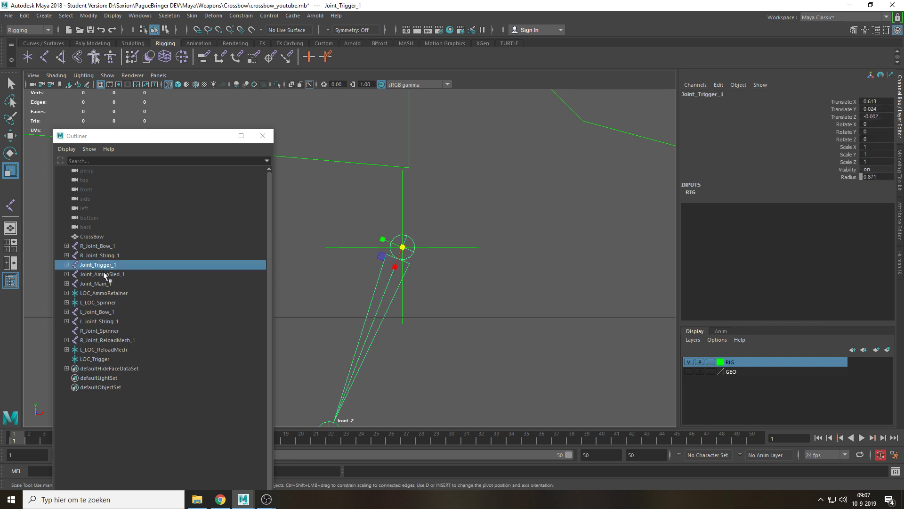
middle_drag(112, 264, 101, 358)
click(104, 349)
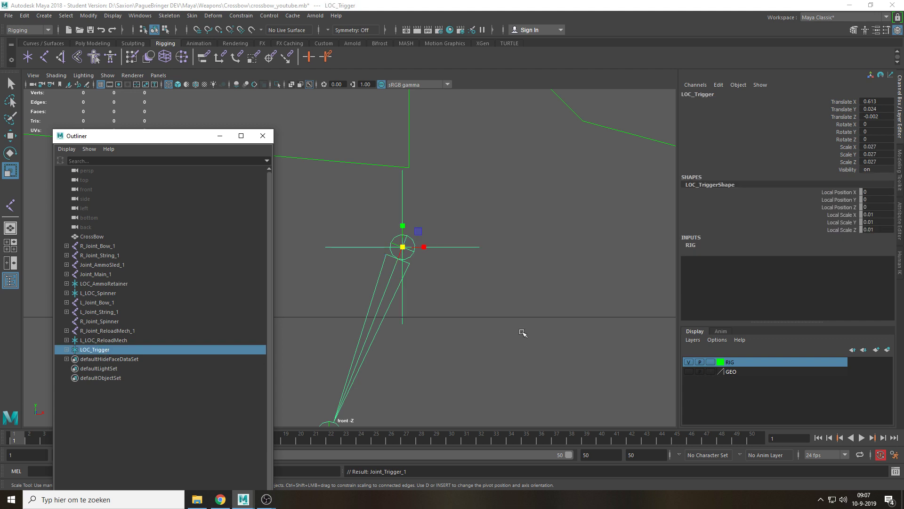
click(523, 333)
Create a locator in the back view, scale it to about 0.098, and move it near R_Joint_Spinner at about X 0.473, Y 0.173
scroll(416, 279, down, 8)
alt+middle_drag(374, 241, 487, 293)
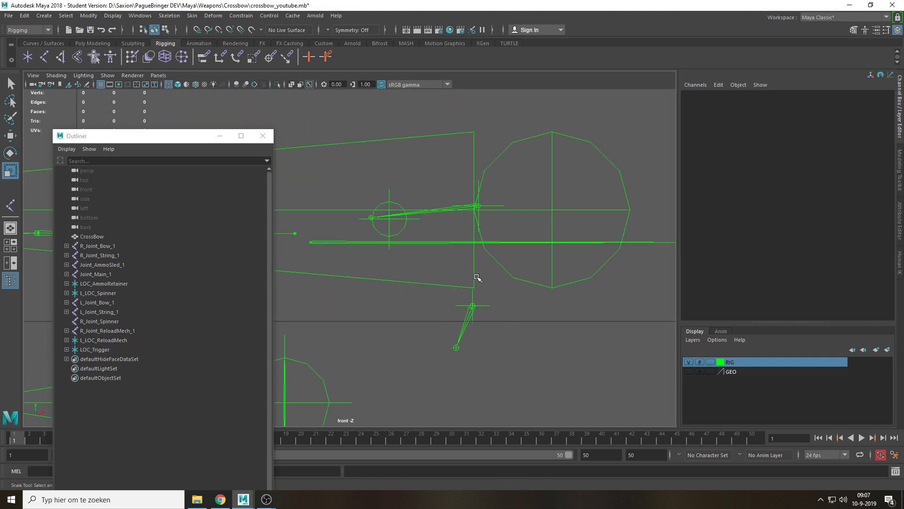
key(space)
drag(477, 277, 438, 291)
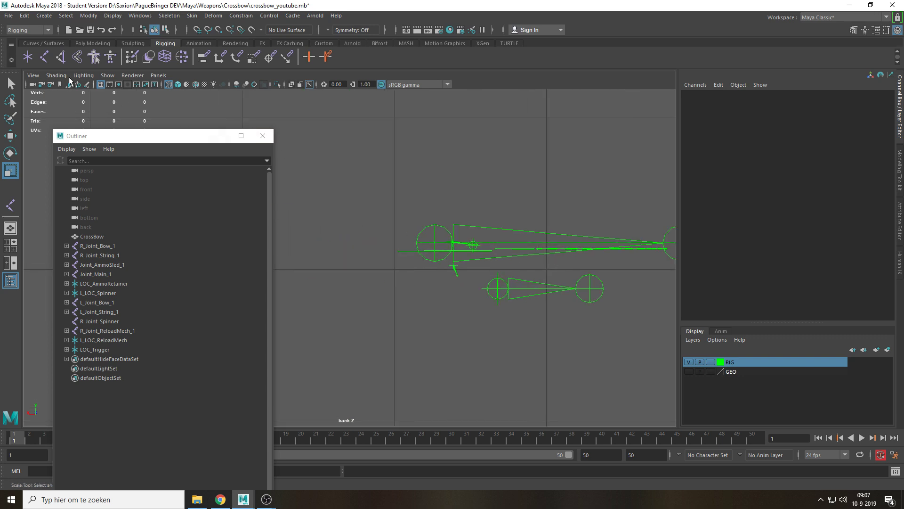
click(30, 58)
drag(548, 269, 309, 393)
key(w)
drag(531, 254, 460, 228)
key(f)
Scale the locator uniformly to about 0.043 and snap it onto R_Joint_Spinner at X 0.484, Y 0.159, Z -0.079
alt+middle_drag(349, 295, 472, 270)
scroll(437, 240, up, 3)
key(r)
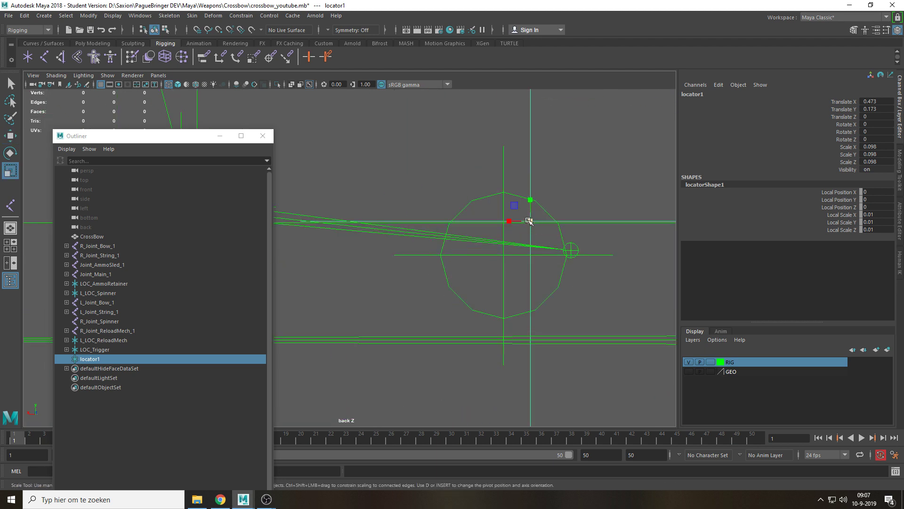
drag(529, 221, 305, 355)
scroll(510, 274, up, 2)
key(w)
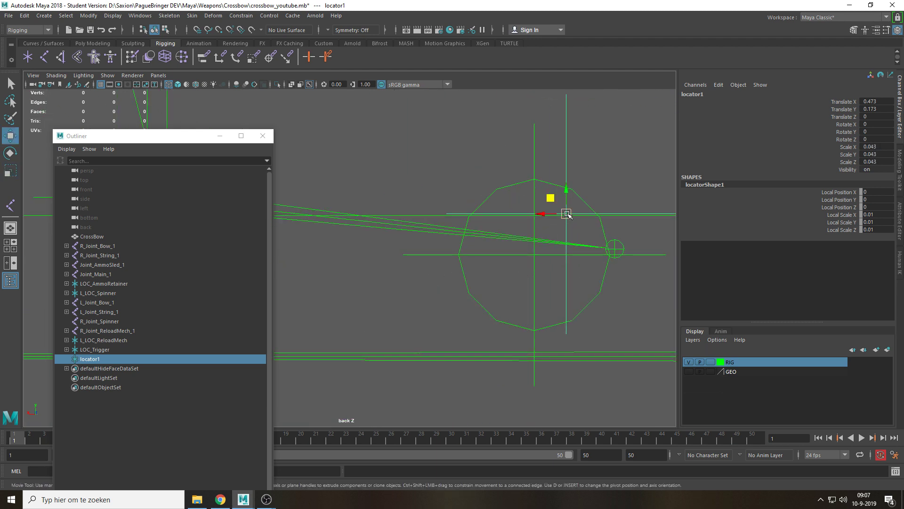
key(v)
mouse_move(554, 201)
mouse_down()
mouse_move(513, 262)
mouse_move(503, 232)
mouse_move(485, 276)
mouse_move(380, 297)
mouse_move(351, 278)
mouse_move(368, 295)
mouse_move(414, 304)
mouse_move(504, 301)
mouse_move(404, 295)
mouse_move(406, 286)
mouse_up()
Rename the locator as R_LOC_Spinner and add it to the RIG layer
key(space)
key(5)
click(702, 94)
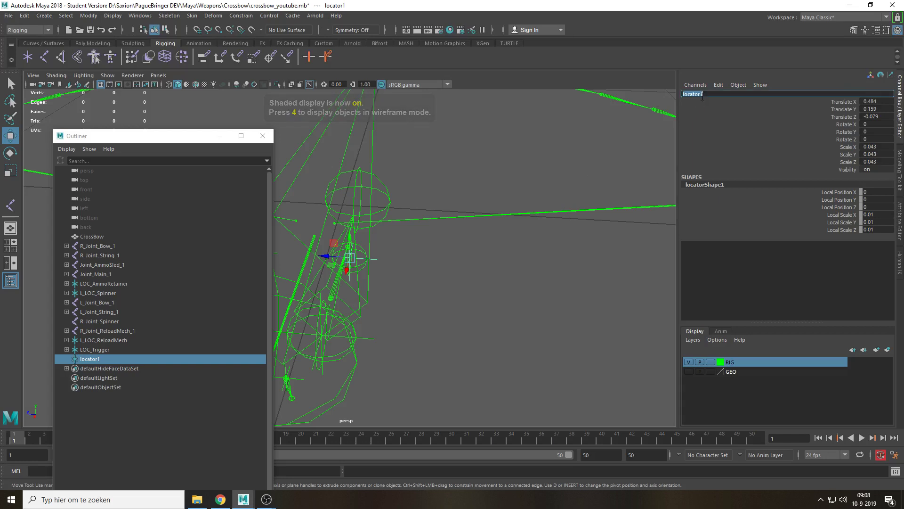
text(R)
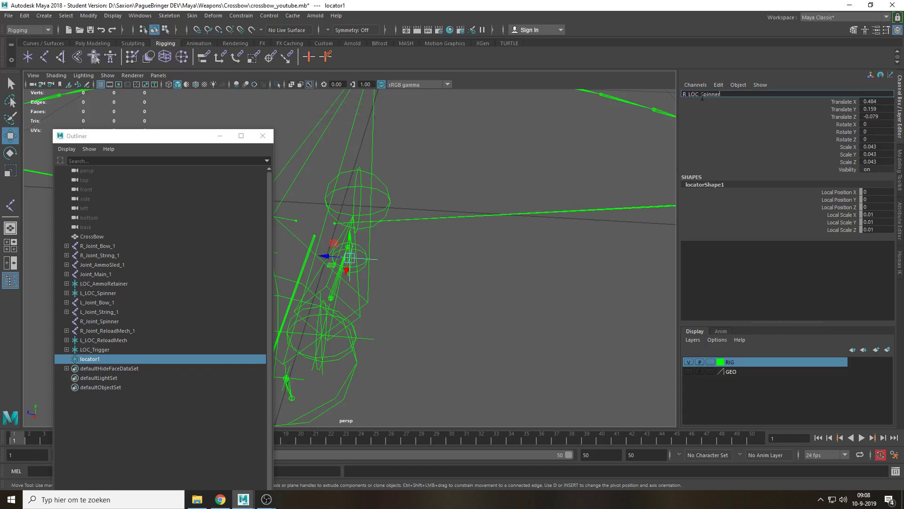
text(_LOC_Spinner)
key(Return)
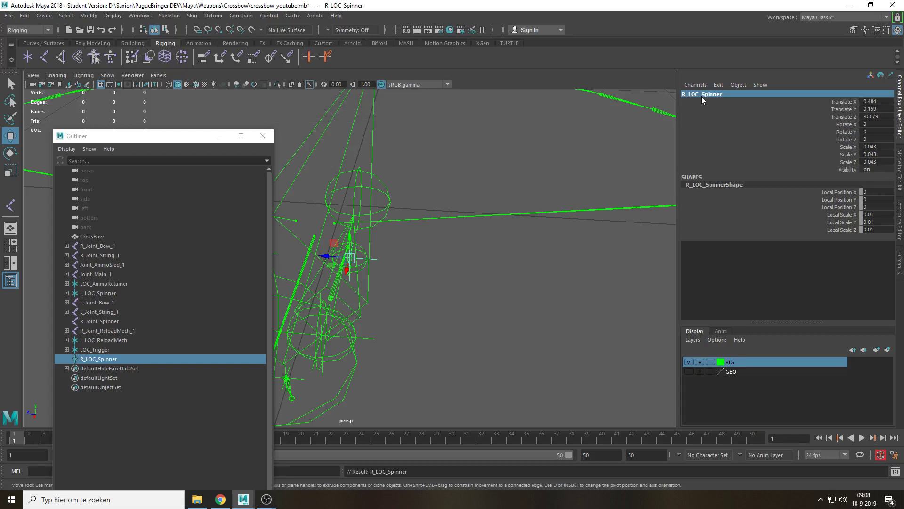
right_click(742, 366)
click(768, 388)
Parent R_Joint_Spinner under the R_LOC_Spinner locator in the Outliner
alt+drag(386, 319, 353, 275)
key(q)
click(351, 273)
middle_drag(129, 319, 117, 362)
click(112, 349)
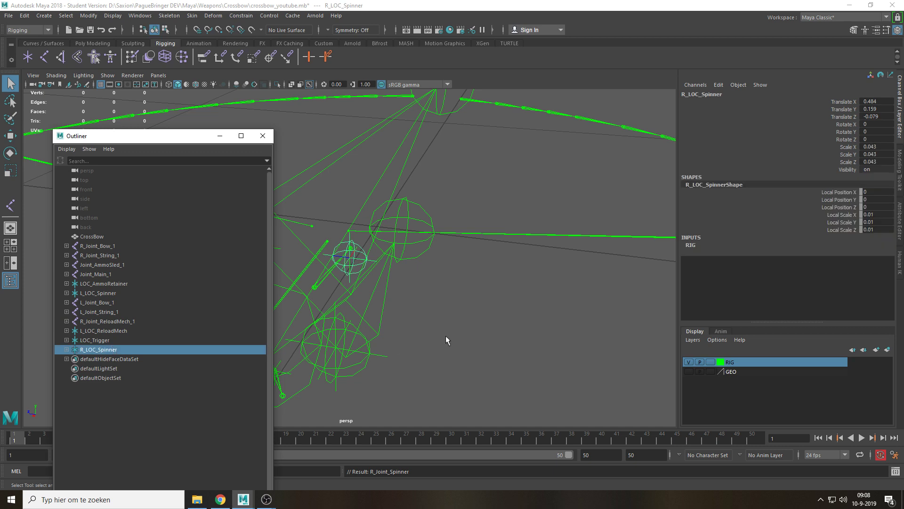
click(445, 338)
Close the Outliner and show the selected R_Joint_ReloadMech_1 in the back view
alt+drag(443, 339, 383, 342)
click(307, 297)
key(space)
drag(308, 297, 357, 297)
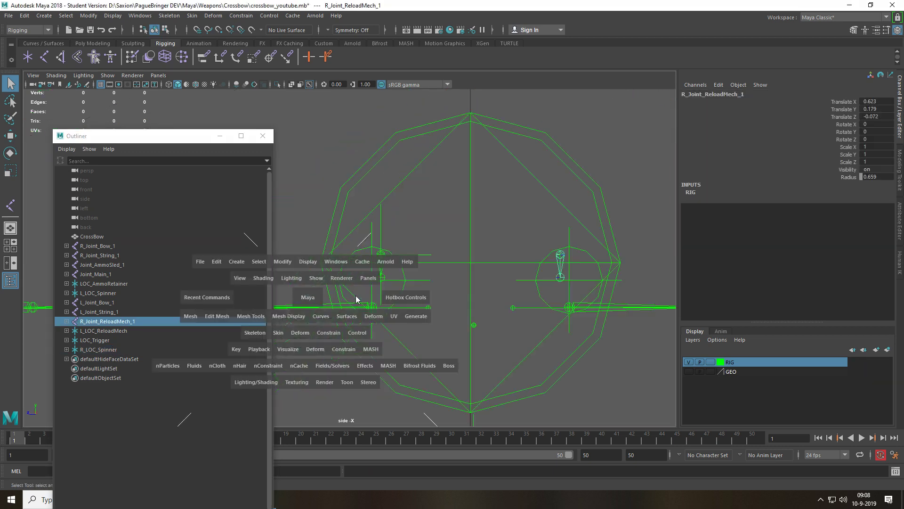
click(262, 136)
key(space)
drag(386, 208, 356, 220)
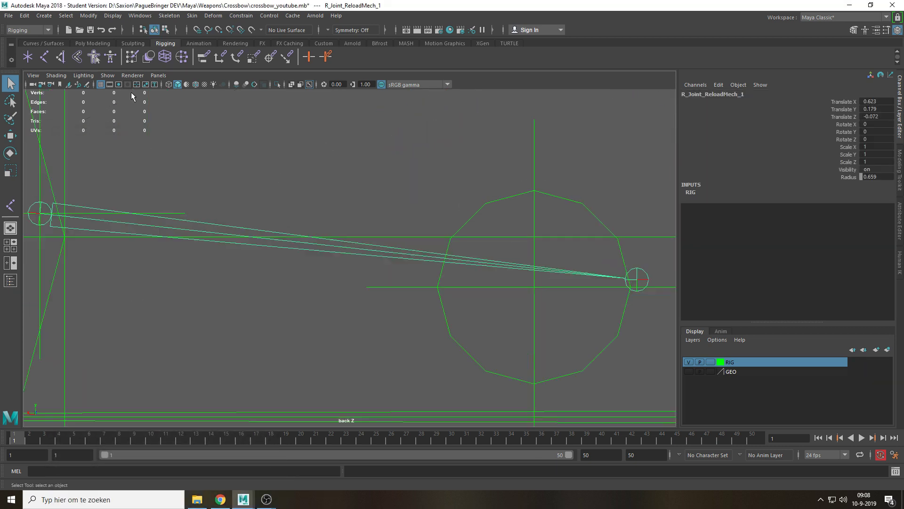
Create a new locator and scale it down uniformly to about -0.014
click(31, 58)
scroll(436, 264, down, 17)
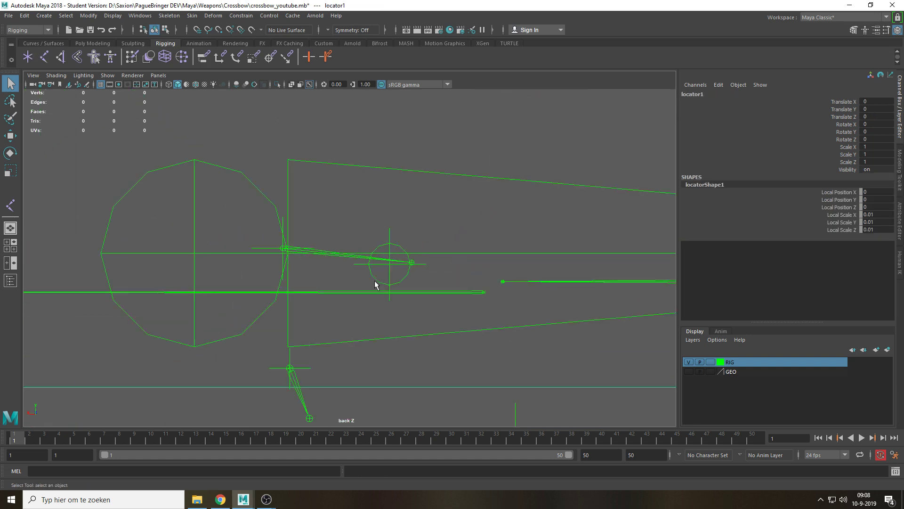
key(r)
drag(411, 277, 361, 320)
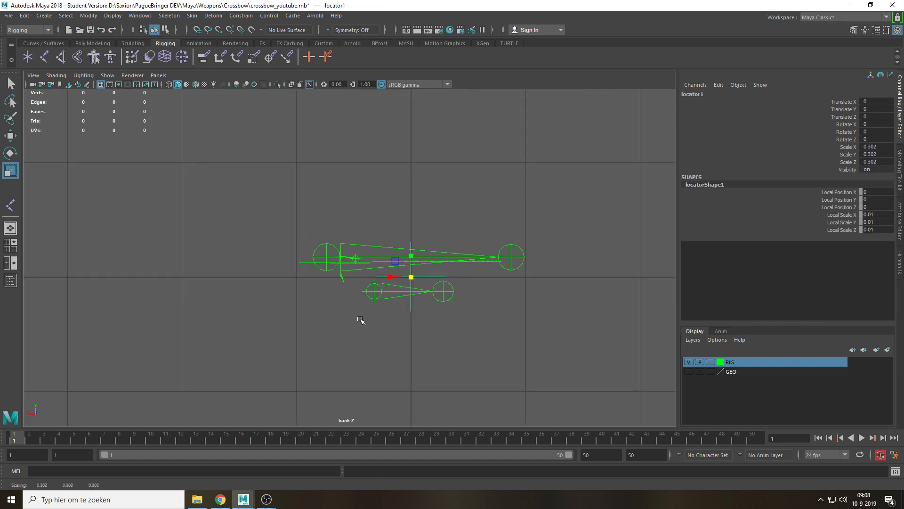
drag(411, 277, 347, 312)
Snap the new locator onto R_Joint_ReloadMech_1 at X 0.623, Y 0.179, Z -0.072
key(w)
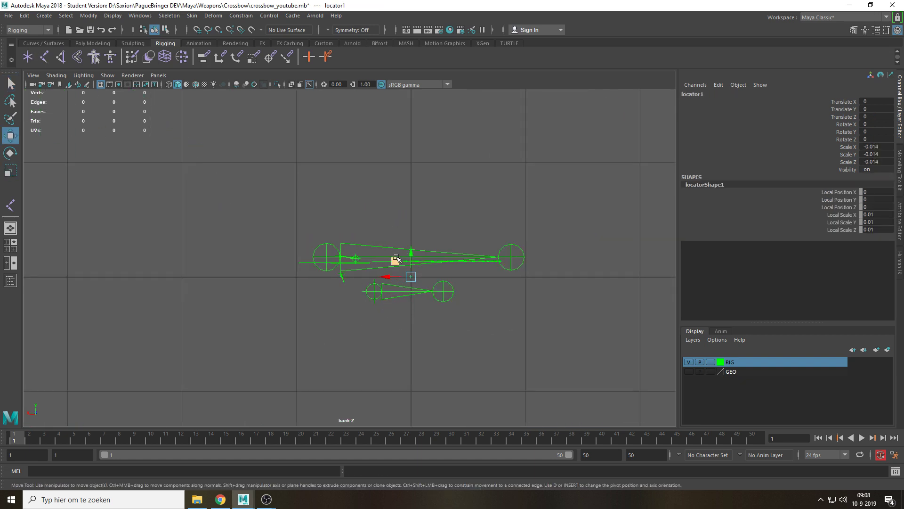
drag(396, 258, 327, 237)
key(f)
alt+middle_drag(293, 304, 396, 283)
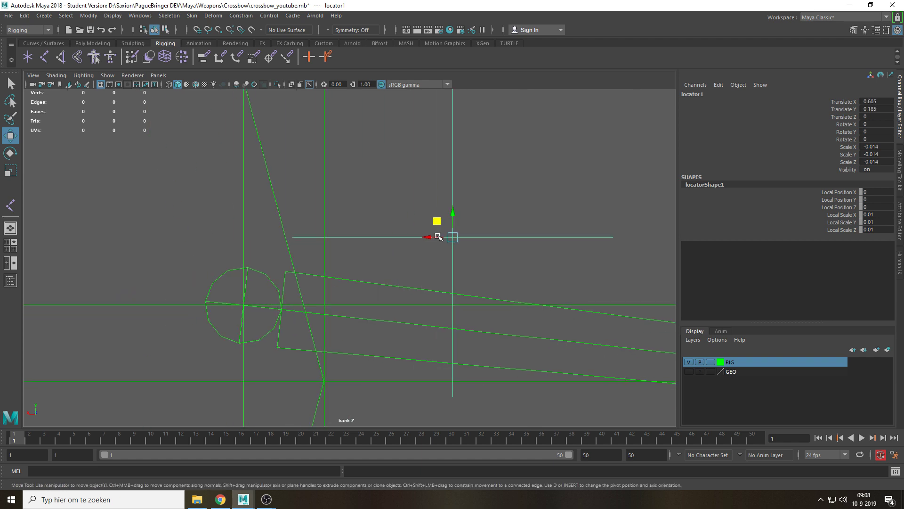
key(v)
drag(440, 220, 236, 309)
scroll(308, 302, down, 10)
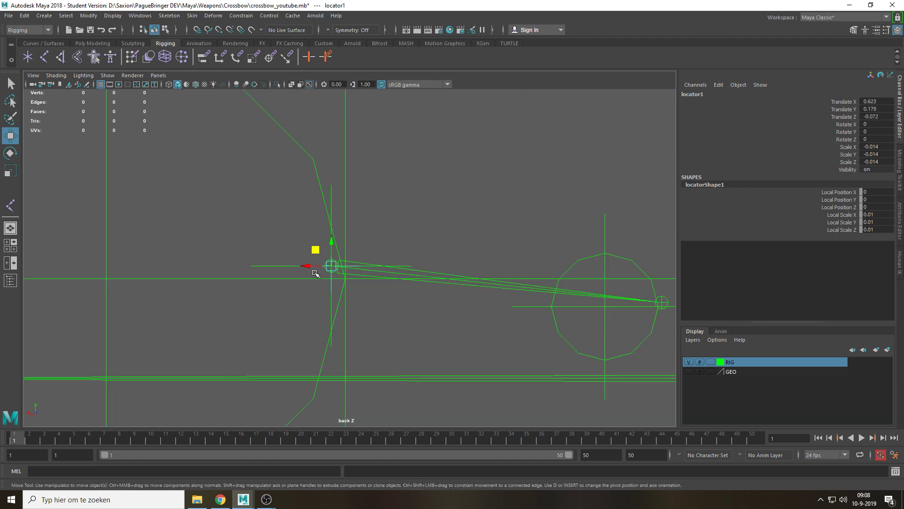
Scale the locator at R_Joint_ReloadMech_1 uniformly to about -0.041
key(q)
scroll(314, 272, up, 2)
scroll(314, 271, up, 3)
key(r)
drag(308, 275, 524, 189)
Rename the locator as R_LOC_ReloadMech and return to the perspective view
click(719, 93)
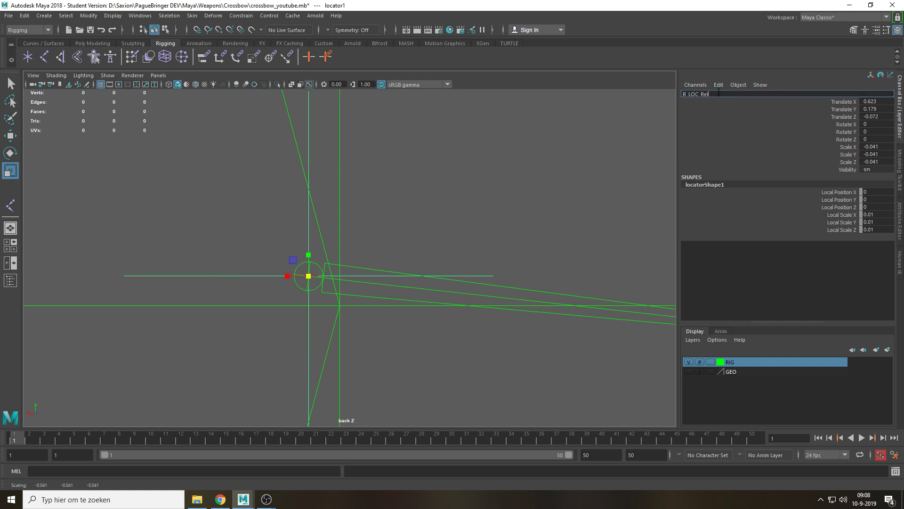
key(Return)
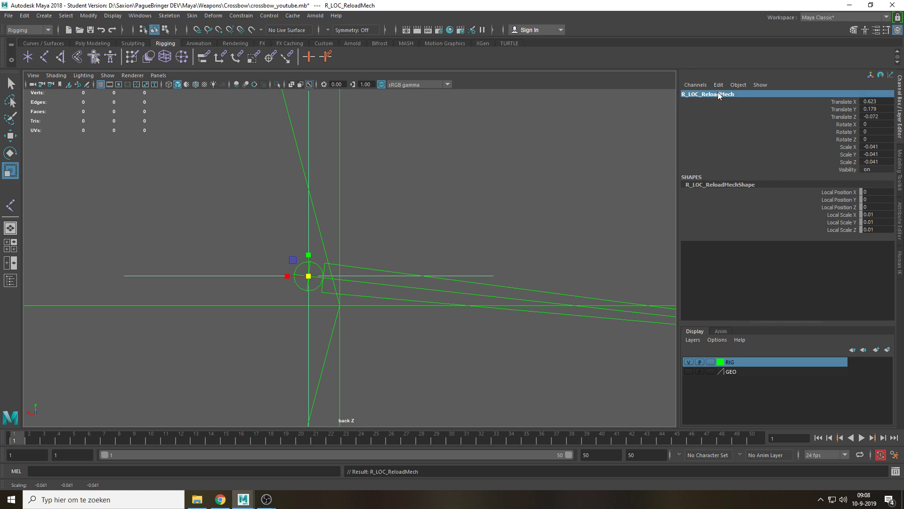
key(space)
drag(528, 223, 527, 196)
alt+drag(455, 254, 479, 262)
key(w)
alt+drag(464, 292, 391, 289)
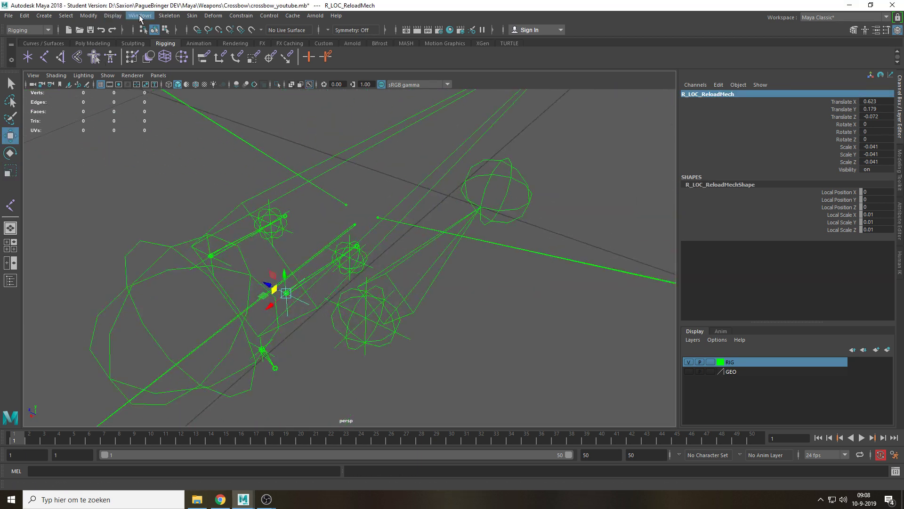
Parent R_Joint_ReloadMech_1 under the R_LOC_ReloadMech locator in the Outliner and clear the selection
click(140, 16)
click(150, 118)
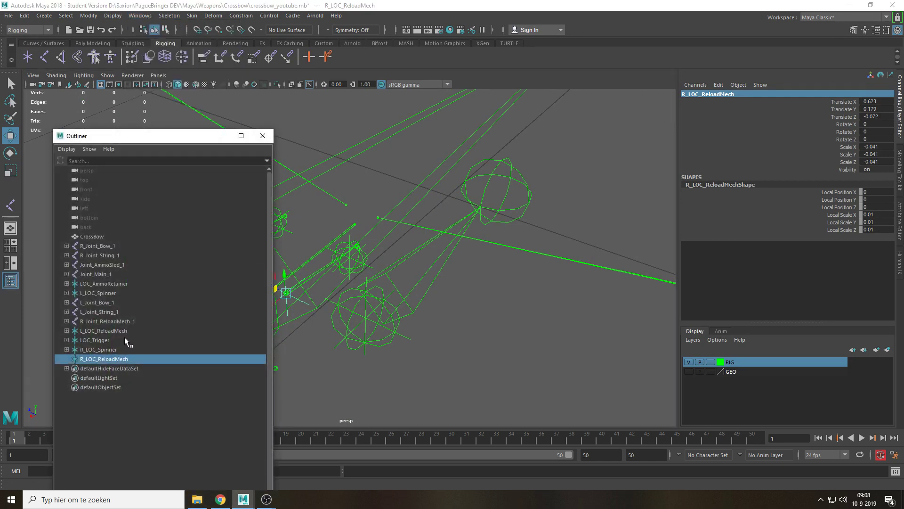
click(115, 320)
middle_drag(115, 317, 113, 361)
click(447, 404)
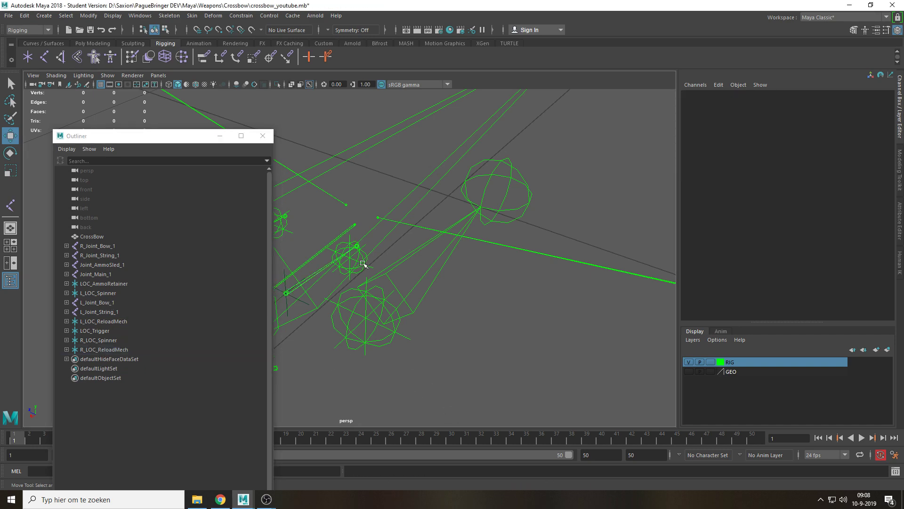
Examine the joint chains still without a locator, checking R_Joint_Bow_1, R_Joint_String_1 and Joint_Main_1 against the rig
alt+drag(362, 264, 414, 271)
alt+drag(517, 218, 411, 264)
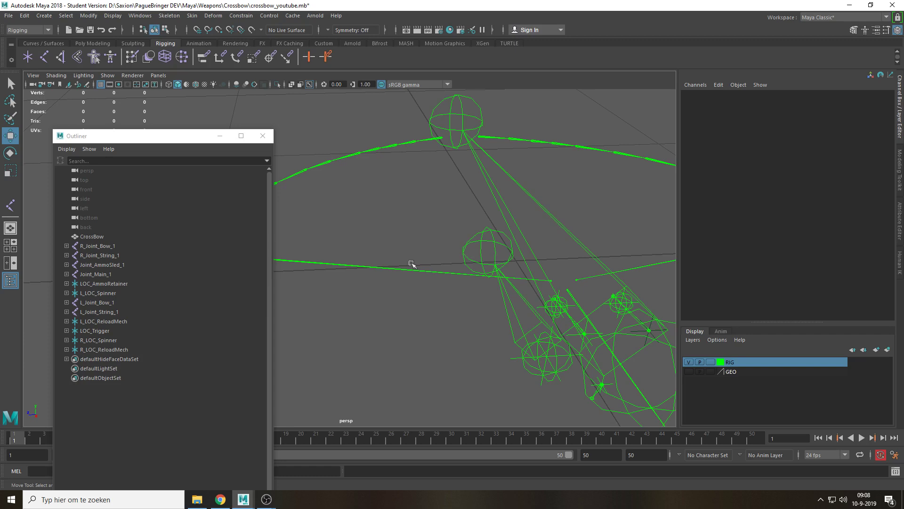
click(131, 247)
click(111, 256)
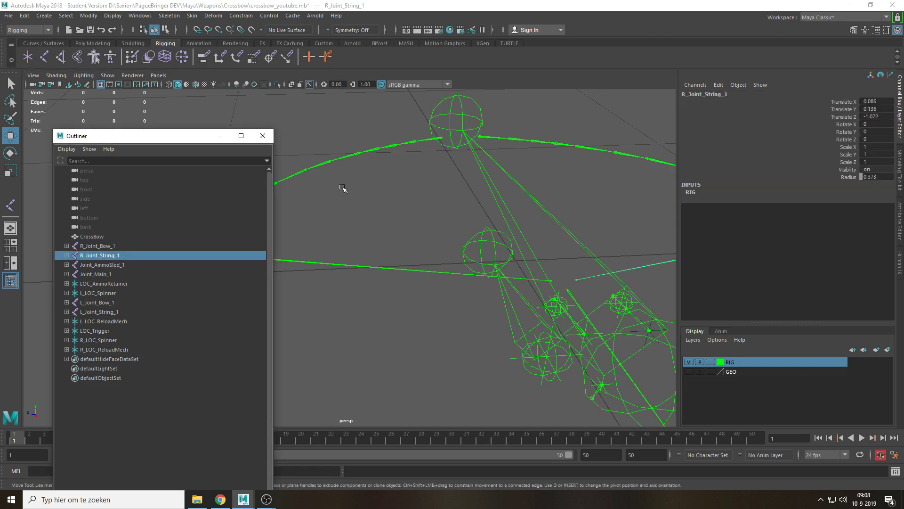
click(428, 163)
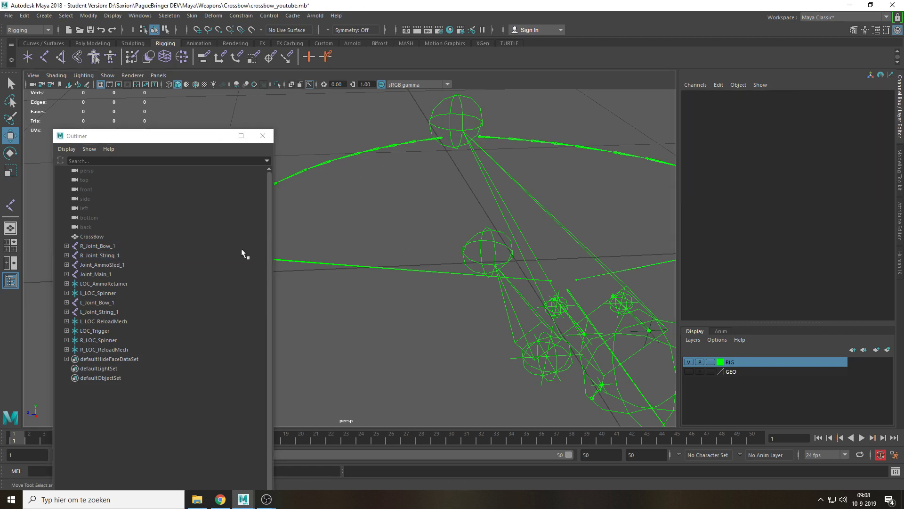
click(106, 273)
click(363, 324)
alt+drag(363, 323, 447, 318)
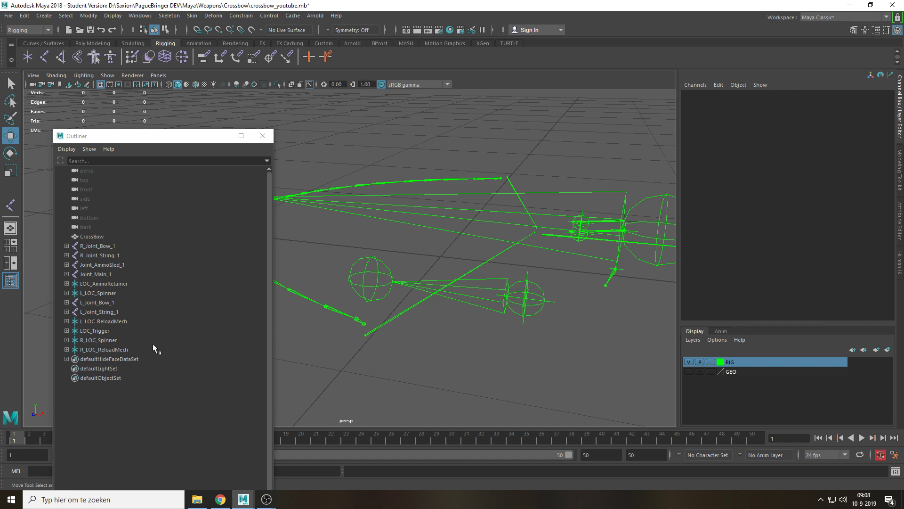
click(105, 275)
click(447, 365)
alt+drag(440, 307, 442, 255)
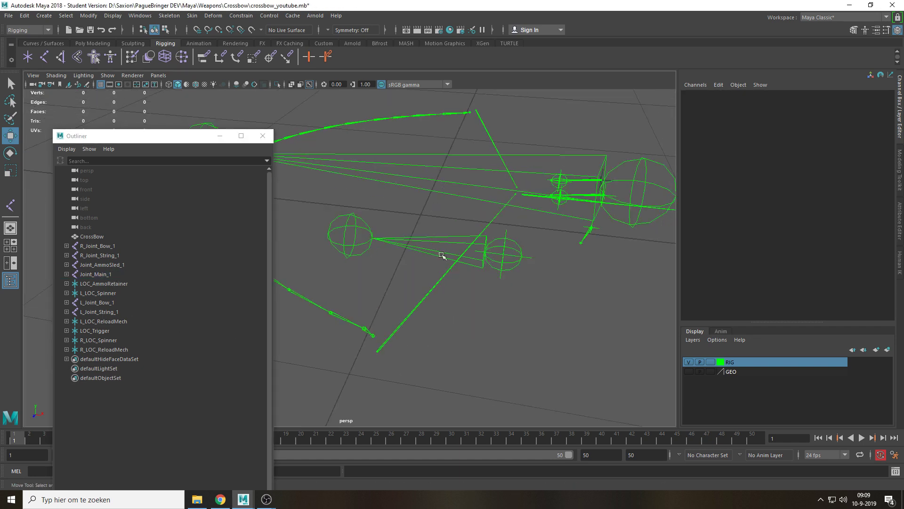
Parent the ammo retainer, trigger, and both sides' spinner and reload-mech locators under Joint_Main_1
click(117, 284)
mouse_move(117, 284)
middle_down()
mouse_move(108, 274)
mouse_move(103, 293)
mouse_move(108, 275)
middle_up()
click(113, 283)
click(112, 275)
click(105, 302)
shift+click(106, 330)
click(108, 275)
Try rotating Joint_Main_1 to test its child locators, and clear the selection
key(e)
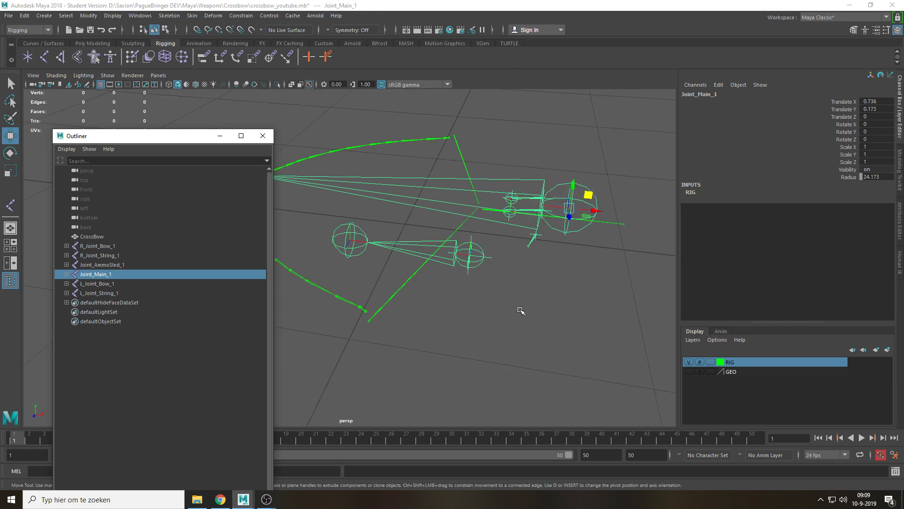
mouse_move(583, 213)
mouse_down()
mouse_move(595, 226)
mouse_move(574, 226)
mouse_up()
click(559, 307)
scroll(521, 226, up, 2)
key(q)
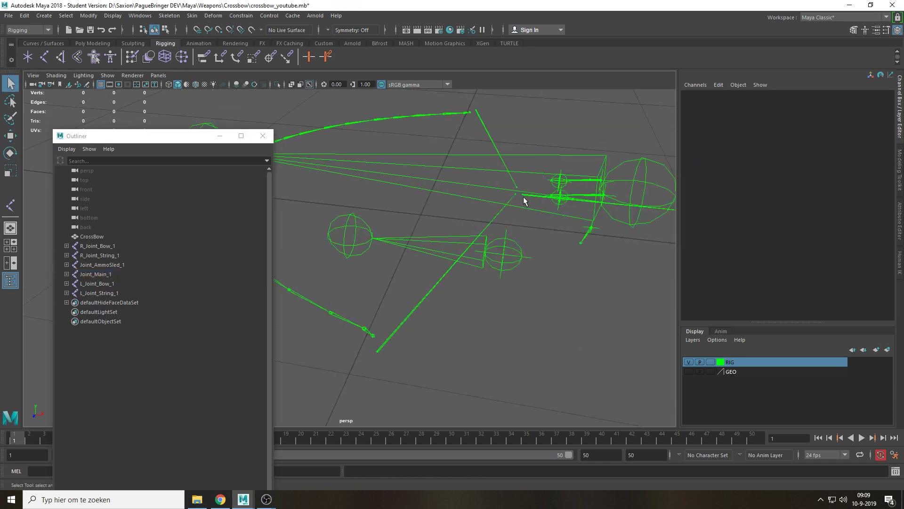
Create a locator in the front view and scale it down uniformly to about 0.092
click(527, 197)
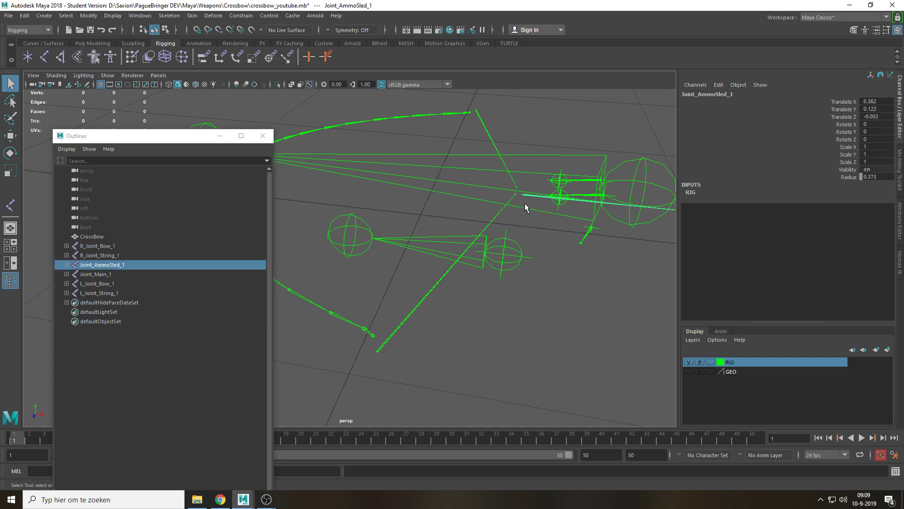
key(space)
drag(527, 204, 524, 225)
click(29, 58)
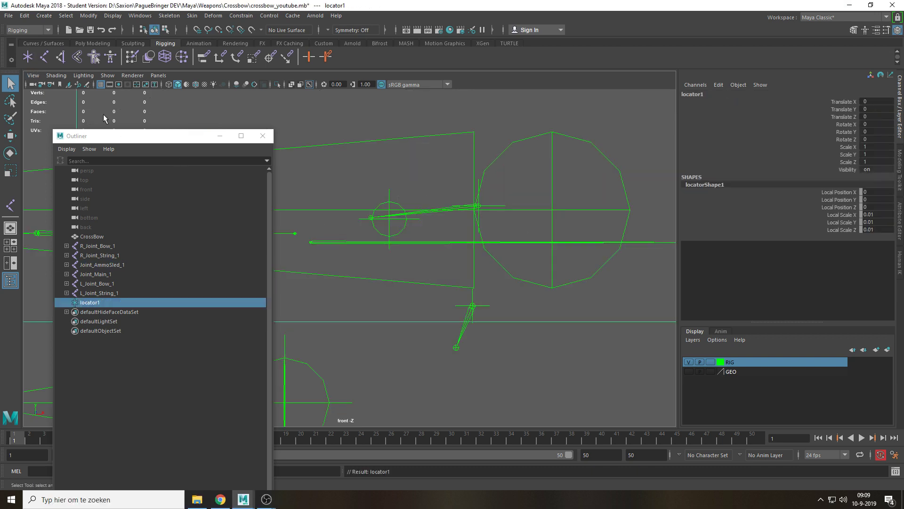
scroll(442, 309, down, 5)
key(r)
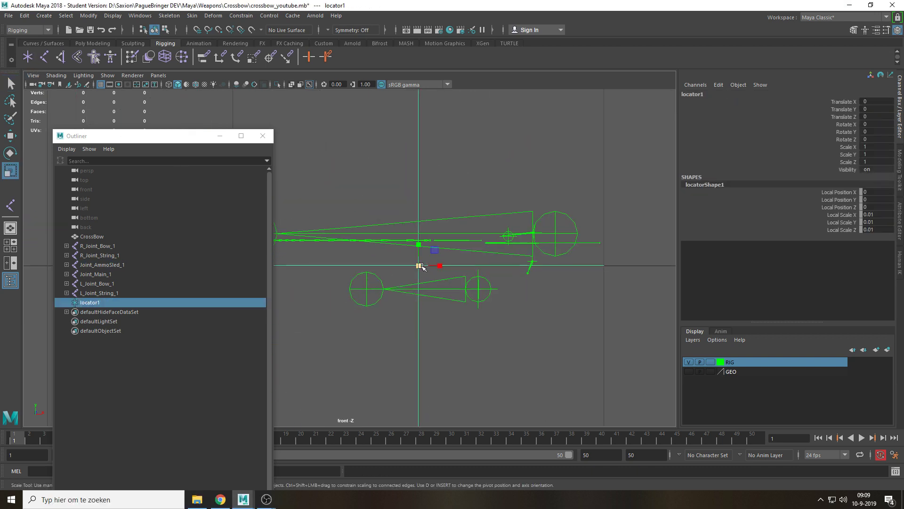
drag(420, 266, 391, 306)
drag(418, 266, 364, 317)
drag(419, 265, 408, 281)
Move the new locator to the ammo sled and snap it onto the start of Joint_AmmoSled_1
key(w)
drag(434, 251, 503, 228)
key(f)
alt+middle_drag(372, 290, 461, 289)
scroll(457, 252, up, 5)
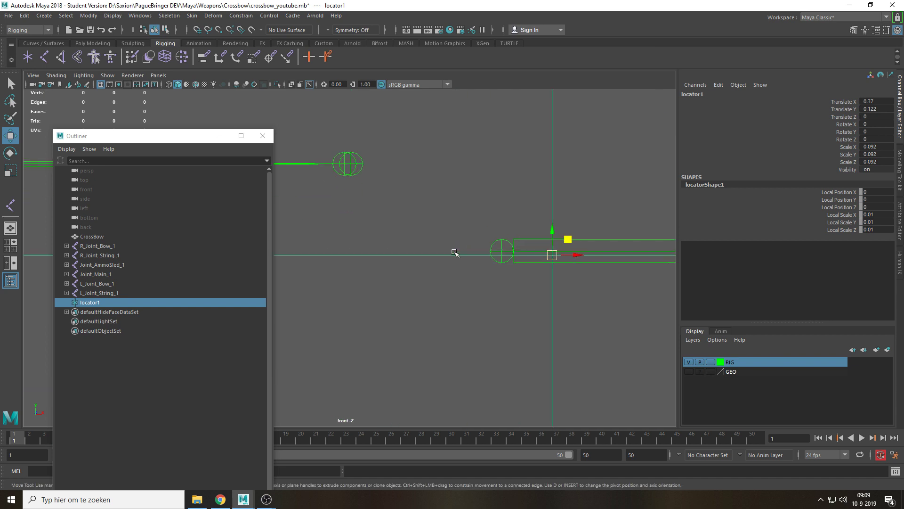
key(v)
drag(567, 239, 374, 373)
Scale the ammo sled locator down uniformly to about 0.018
key(r)
scroll(500, 273, down, 5)
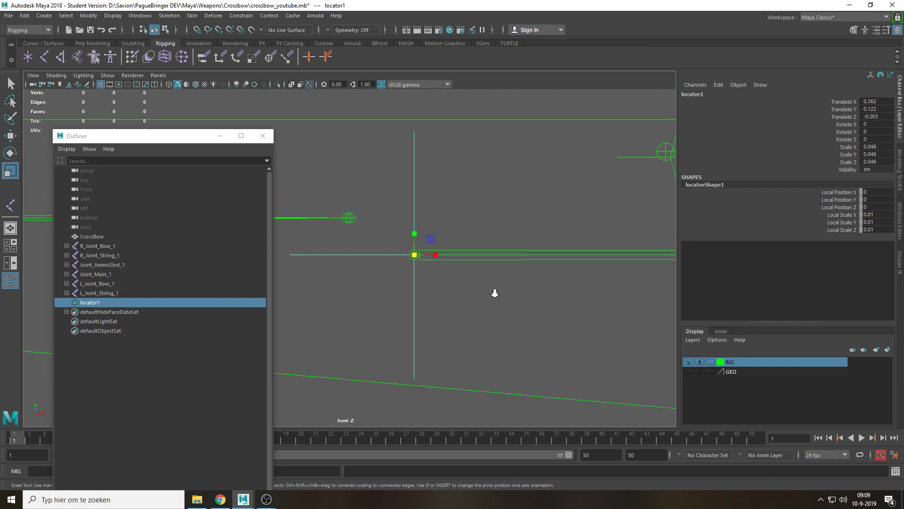
drag(397, 256, 315, 311)
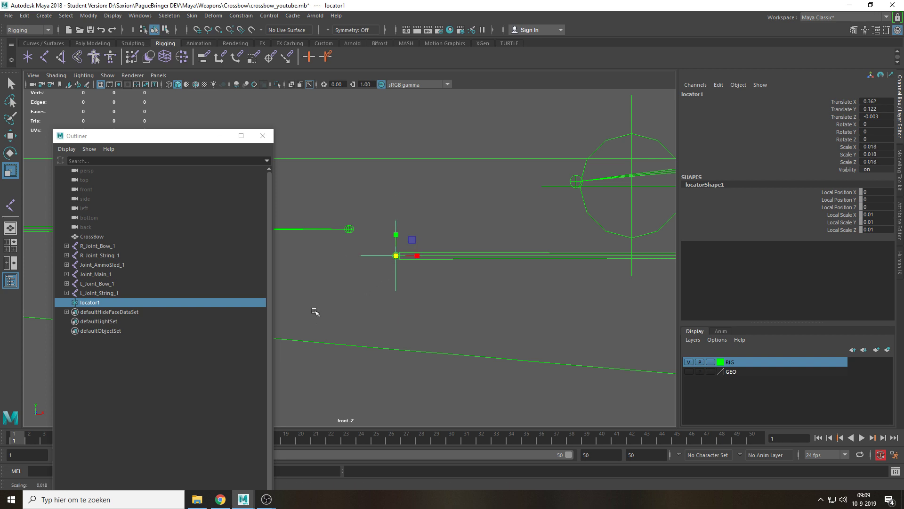
Rename the locator as LOC_AmmoSled and add it to the RIG display layer
double_click(694, 94)
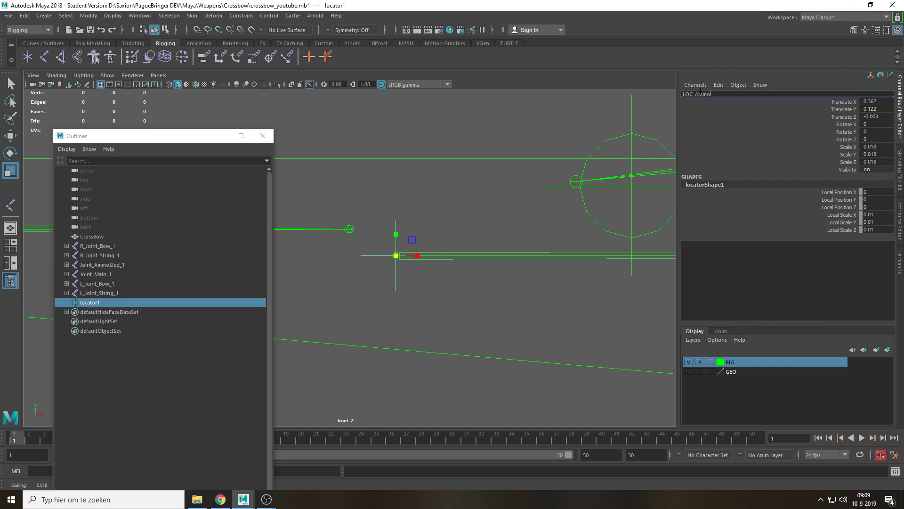
text(d)
key(Return)
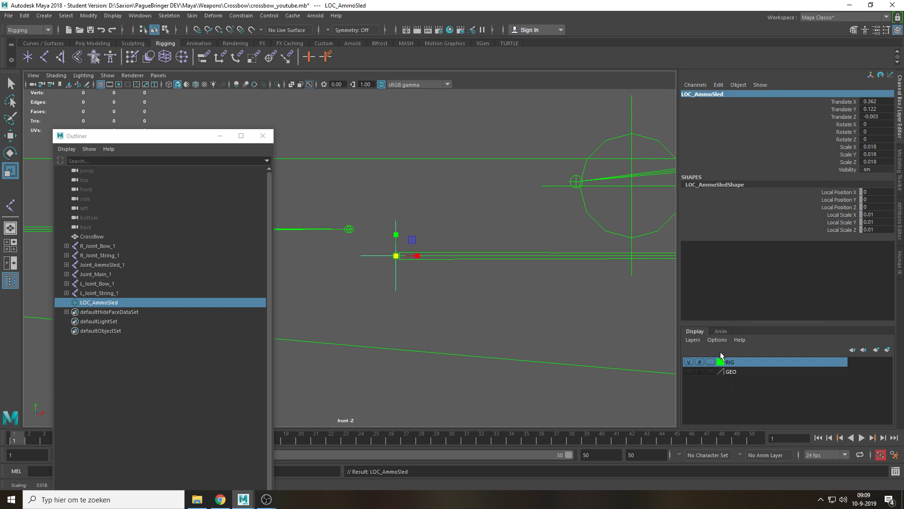
right_click(730, 365)
click(759, 383)
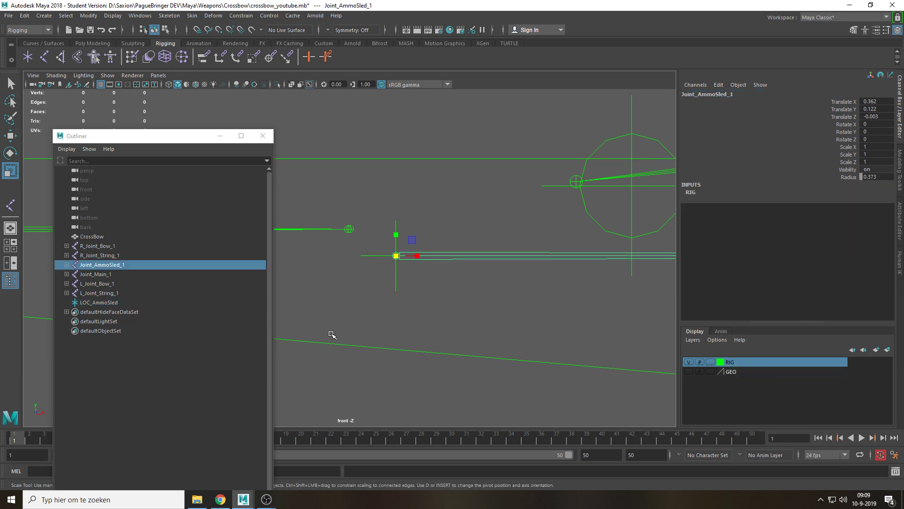
Parent Joint_AmmoSled_1 under LOC_AmmoSled, and parent that locator under Joint_Main_1
mouse_move(113, 266)
middle_down()
mouse_move(101, 301)
mouse_move(105, 264)
middle_up()
click(100, 294)
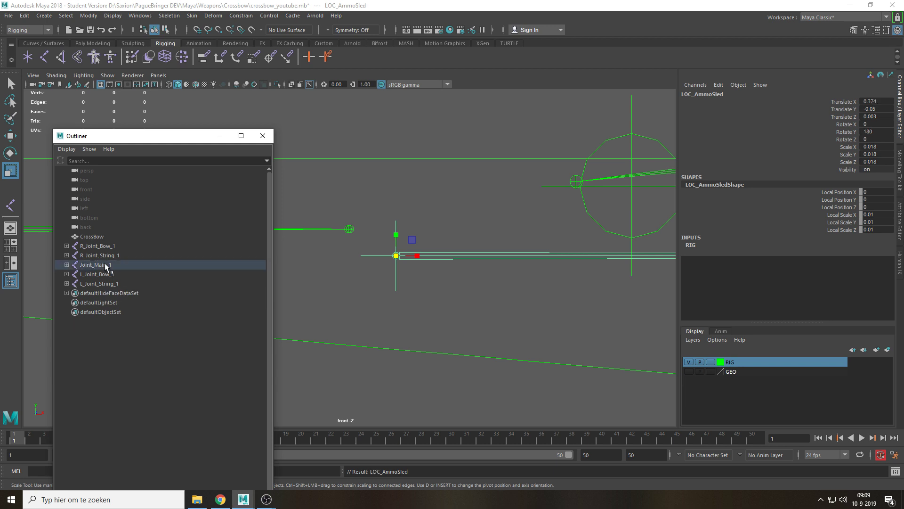
click(474, 306)
Return to the perspective view and save the scene over crossbow_youtube.mb
scroll(474, 306, down, 3)
key(space)
drag(474, 306, 530, 247)
key(q)
key(ctrl+s)
key(Return)
key(r)
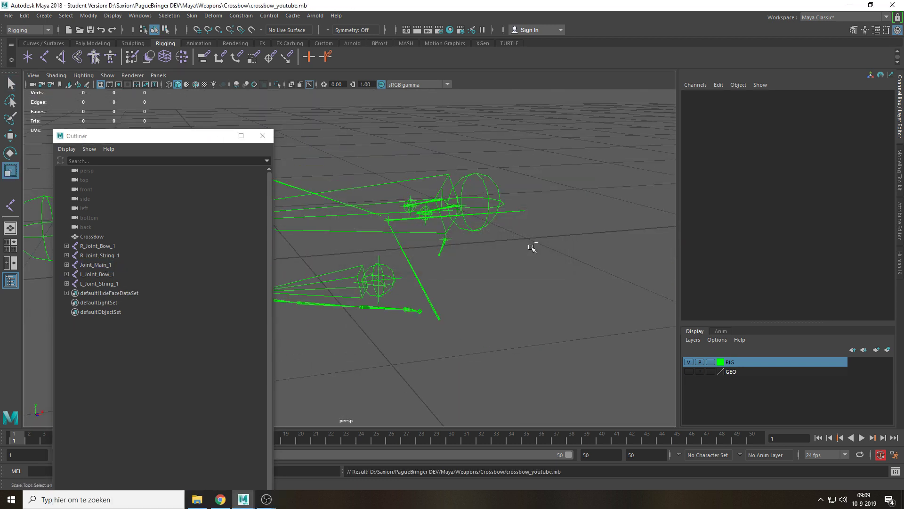
scroll(532, 247, down, 3)
scroll(516, 248, up, 5)
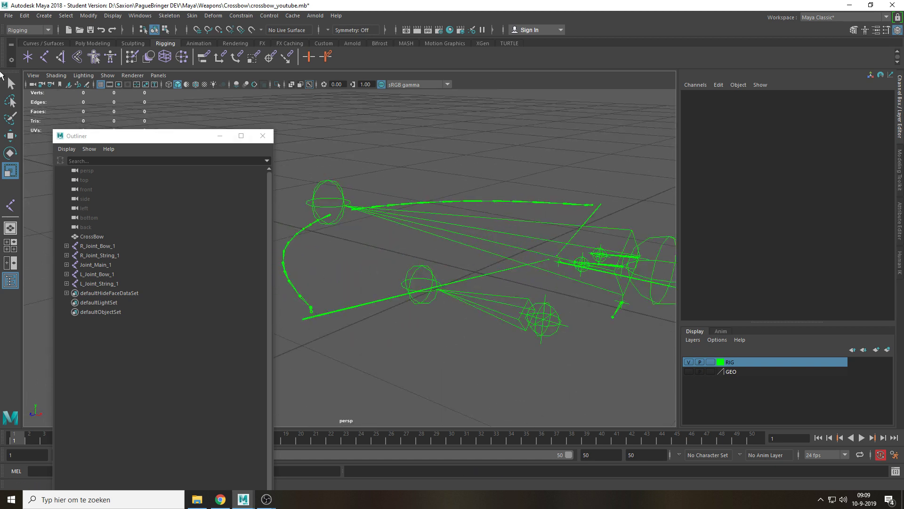
Create a Rotate-Plane Solver IK handle from R_Joint_Bow_1 to the last joint of the right bow arm
double_click(61, 57)
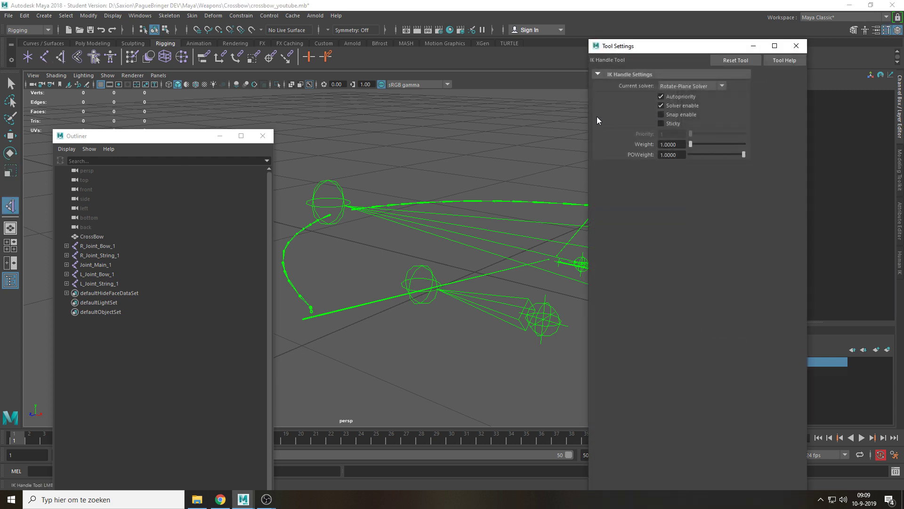
scroll(469, 200, up, 3)
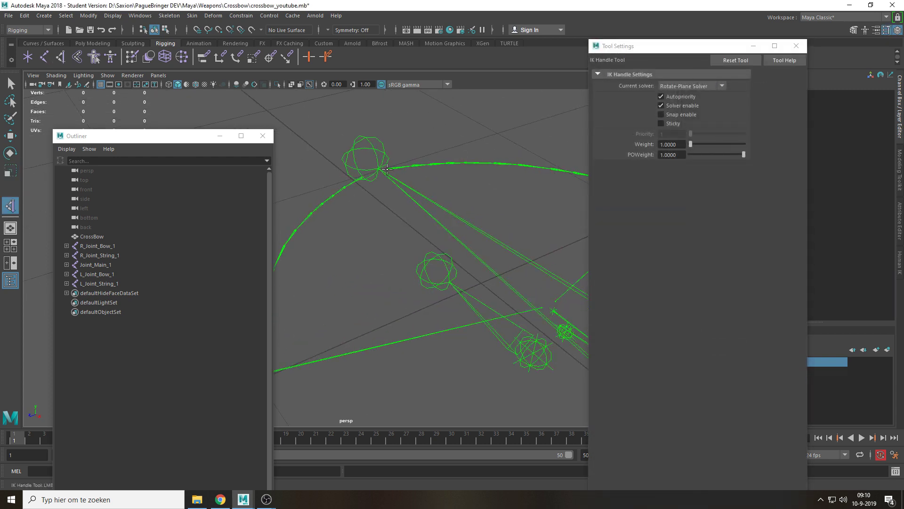
click(387, 168)
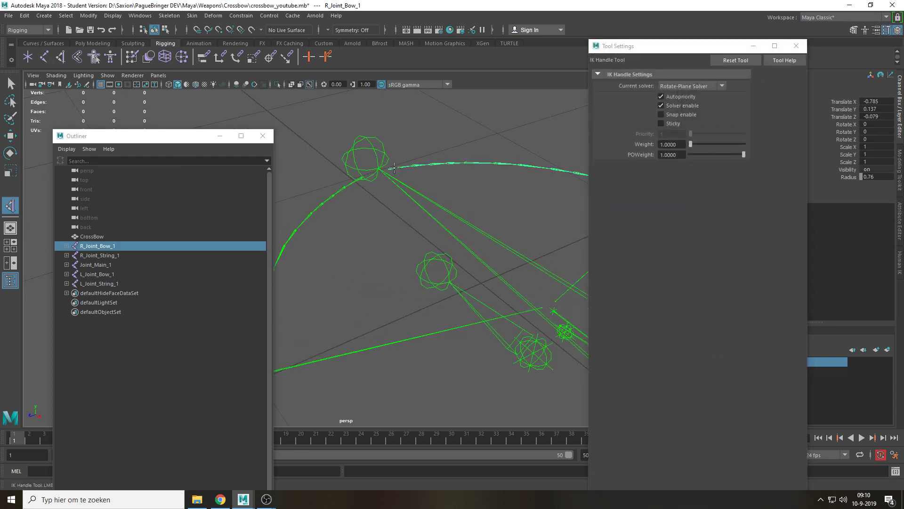
click(795, 47)
scroll(346, 229, up, 5)
scroll(440, 216, up, 5)
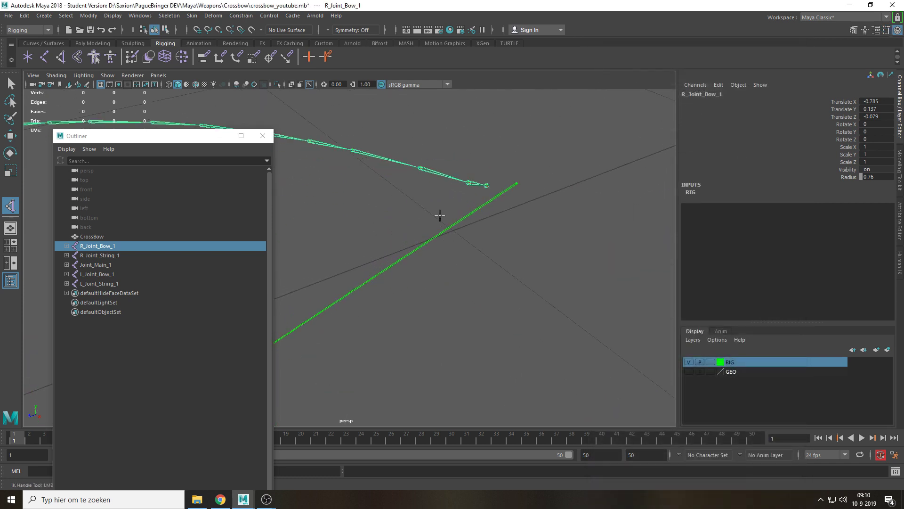
click(487, 185)
alt+drag(481, 273, 478, 309)
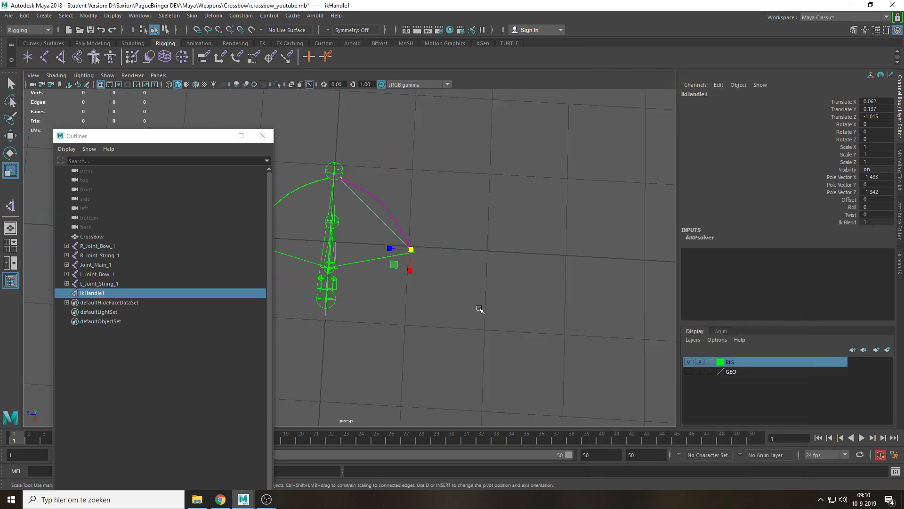
Test the right bow arm's IK handle by moving it, and undo the move
key(w)
drag(396, 266, 411, 236)
key(ctrl+z)
click(482, 287)
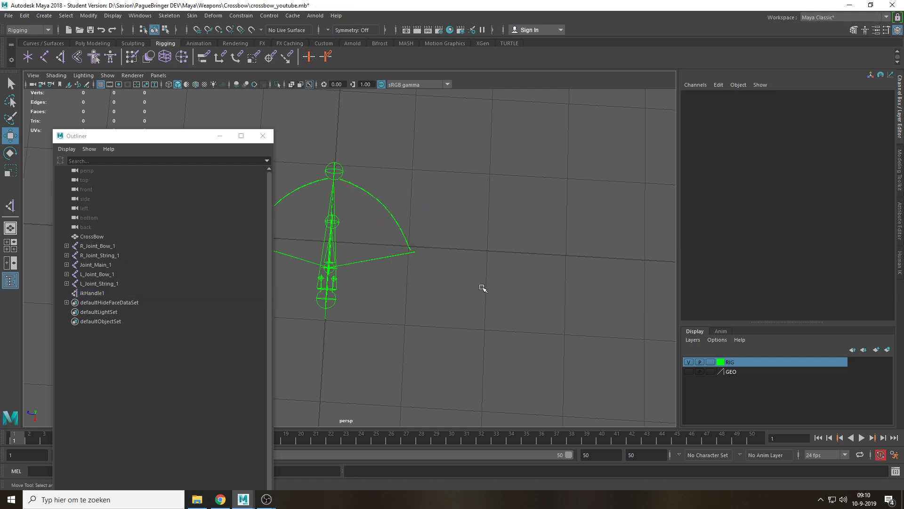
Create an IK handle from L_Joint_Bow_1 to the last joint of the left bow arm
alt+middle_drag(349, 255, 467, 257)
scroll(468, 257, up, 5)
click(61, 56)
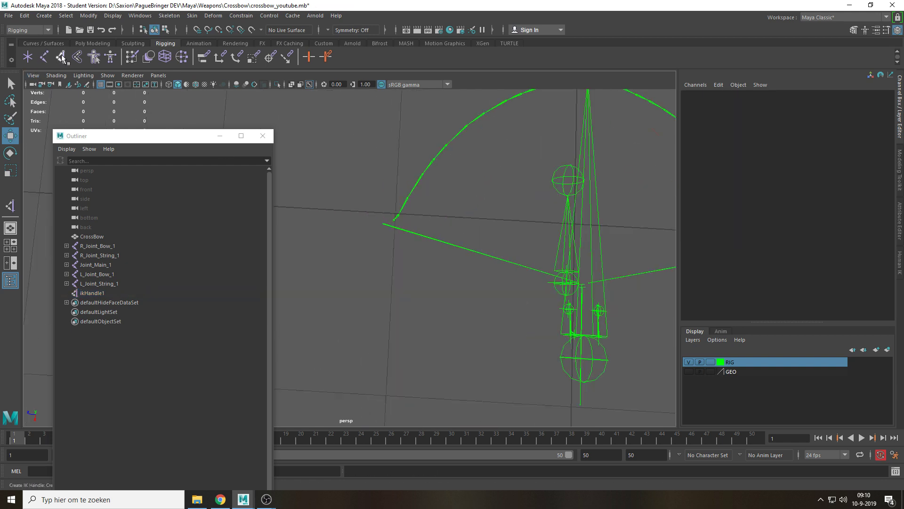
alt+middle_drag(493, 196, 455, 240)
click(355, 287)
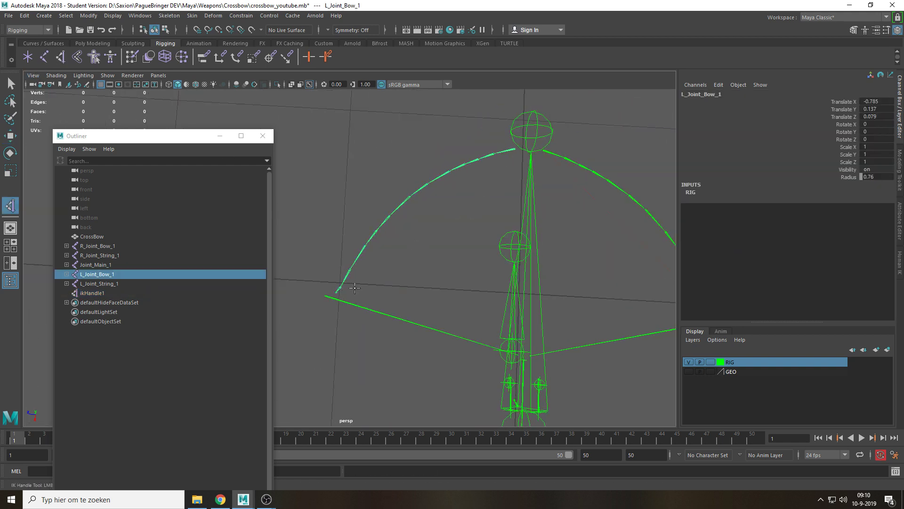
click(334, 292)
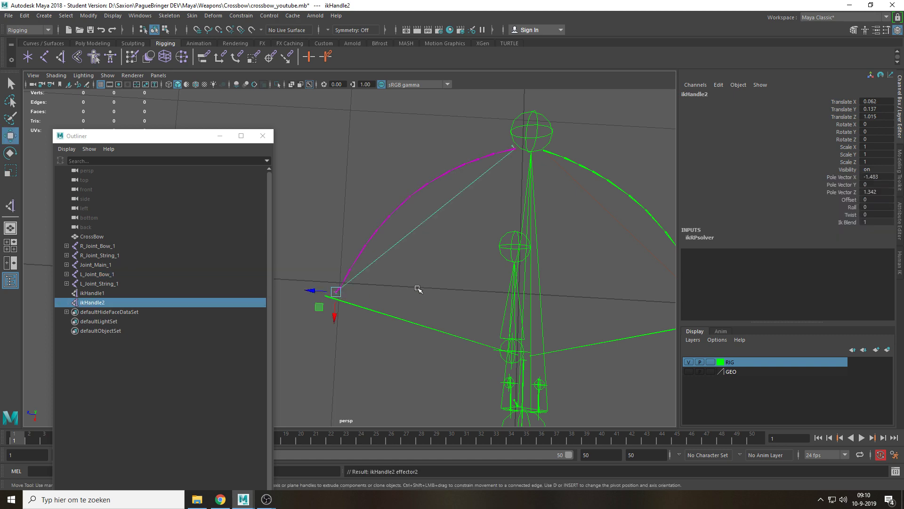
click(448, 283)
Test the left bow arm's IK handle by moving it, and undo the move
alt+drag(448, 283, 420, 250)
scroll(405, 263, up, 3)
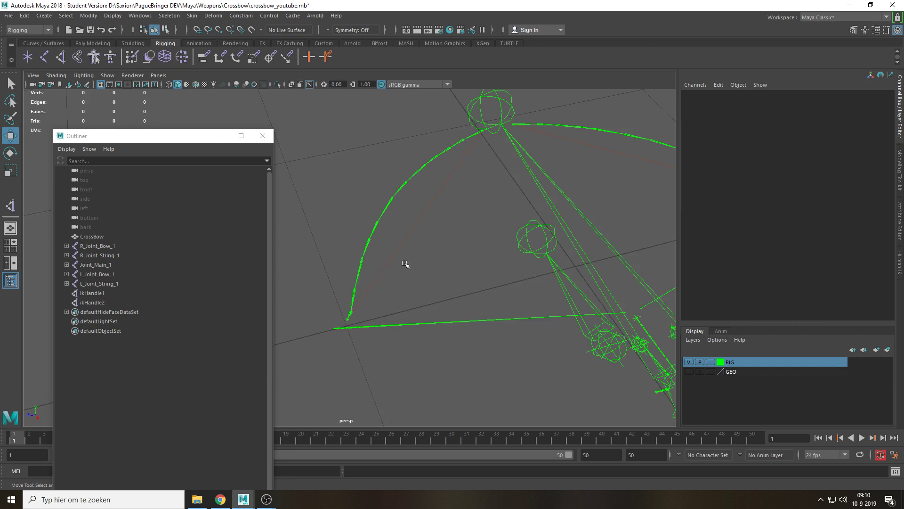
click(345, 322)
drag(356, 336, 364, 300)
key(ctrl+z)
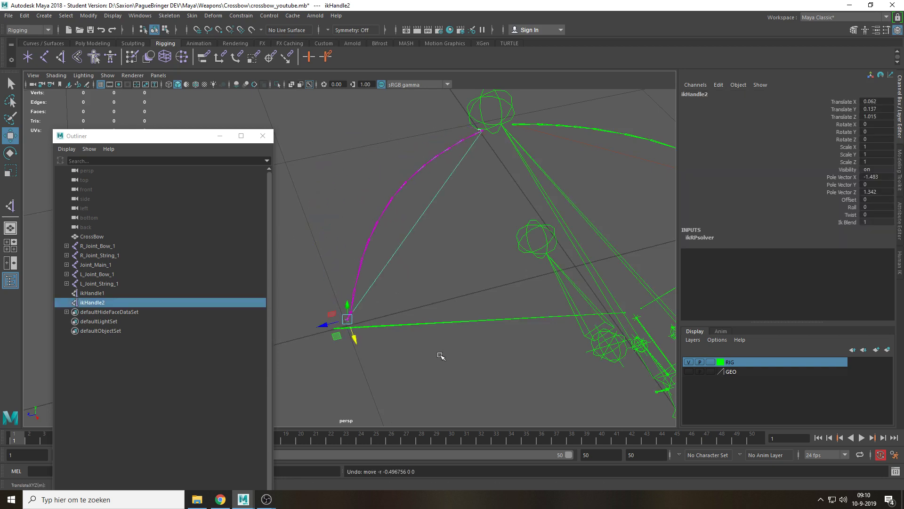
click(441, 356)
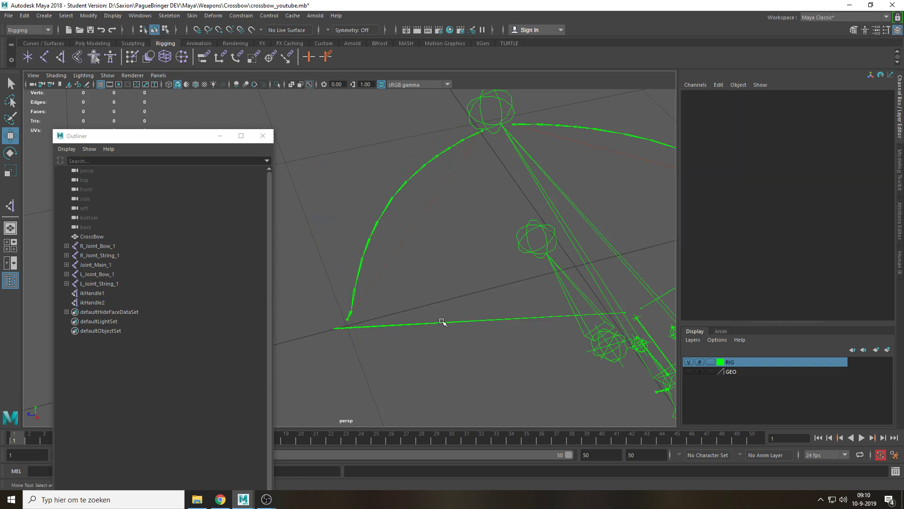
click(441, 322)
click(443, 341)
click(335, 327)
click(369, 333)
Create an IK handle from L_Joint_String_1 to the end joint of the left string near the crossbow's centre
click(61, 57)
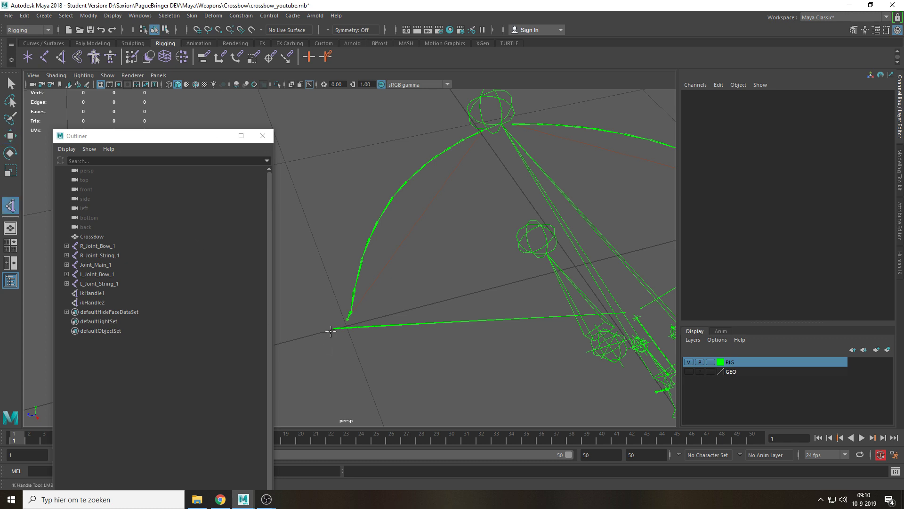
click(333, 328)
alt+middle_drag(641, 307, 498, 274)
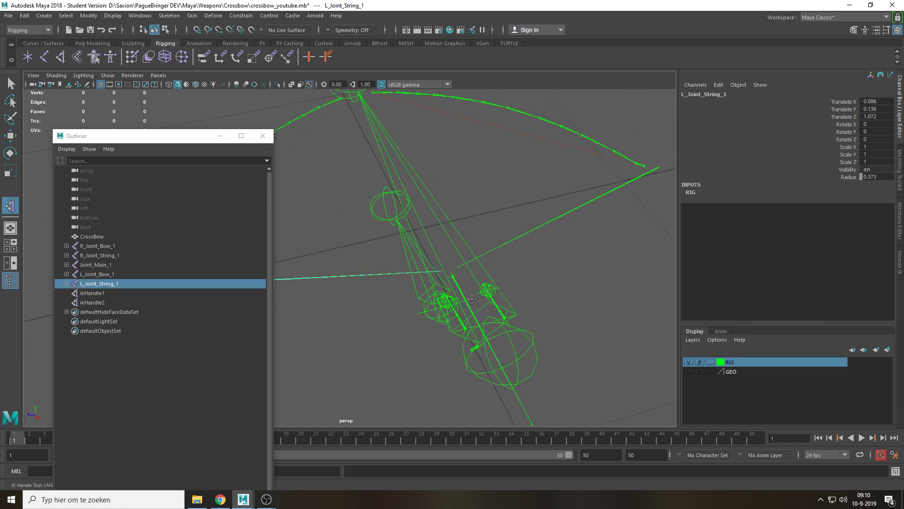
scroll(499, 273, up, 4)
click(656, 301)
scroll(395, 346, down, 5)
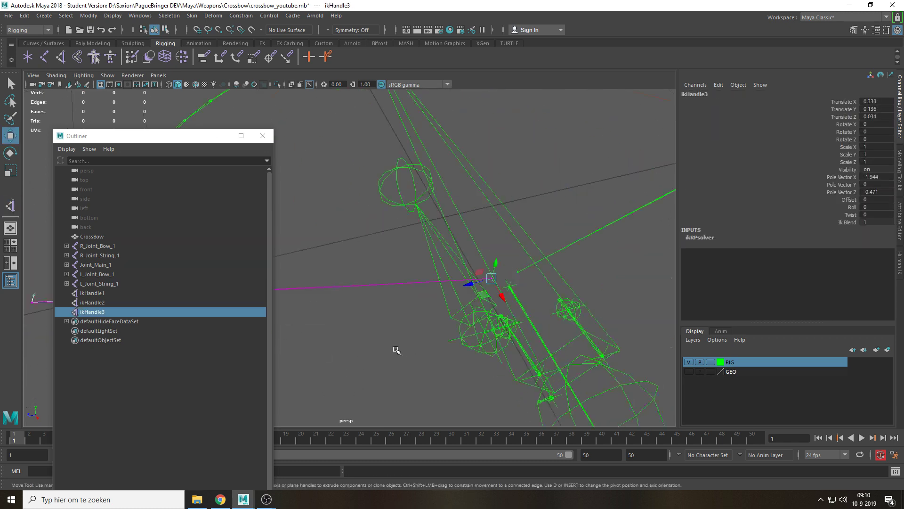
Test the left string's IK handle by moving it, and undo the move
alt+middle_drag(409, 311, 542, 314)
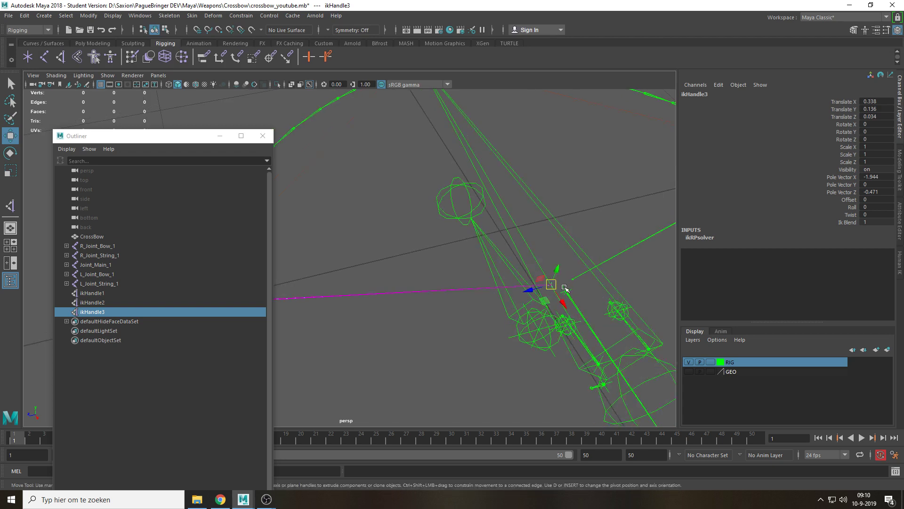
drag(564, 295, 567, 297)
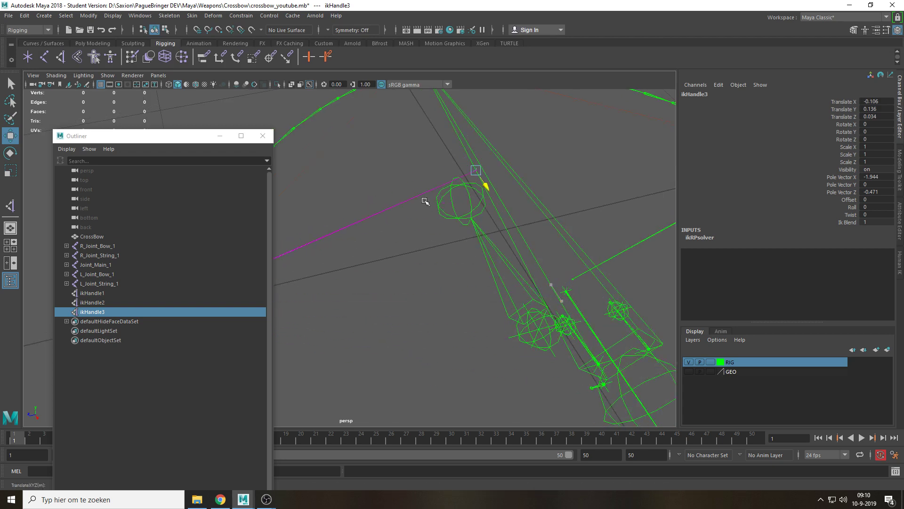
key(ctrl+z)
click(430, 352)
alt+middle_drag(400, 329, 541, 318)
scroll(336, 314, up, 1)
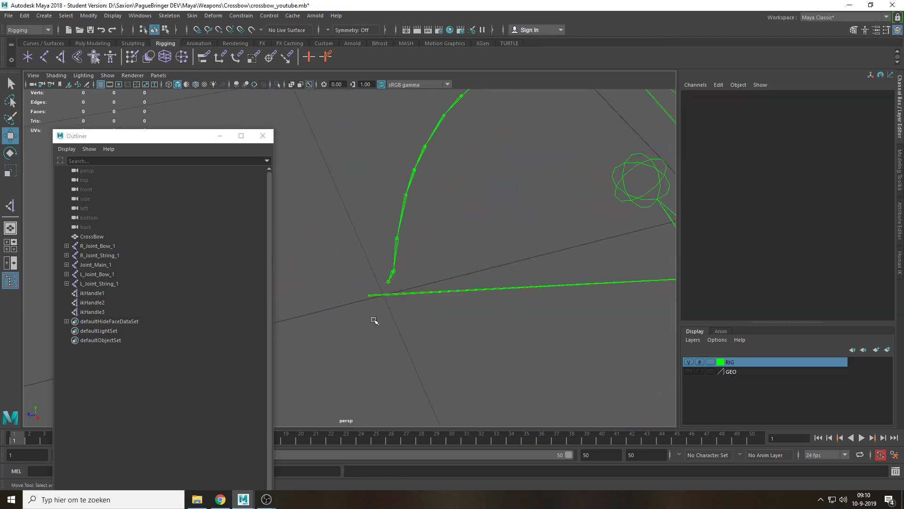
alt+drag(375, 320, 429, 329)
click(393, 274)
click(470, 288)
Create an IK handle from R_Joint_String_1 to the end joint of the right string near the crossbow's centre
alt+drag(480, 282, 412, 284)
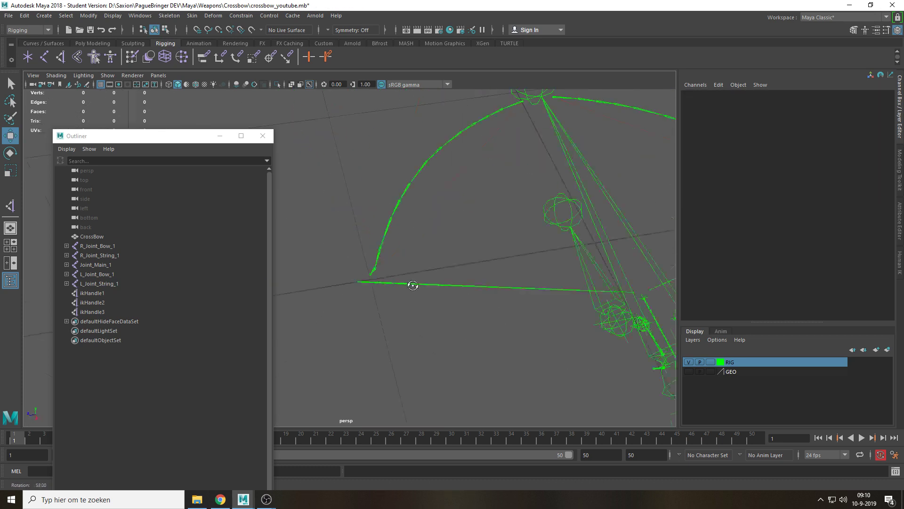
alt+middle_drag(411, 285, 278, 269)
click(60, 57)
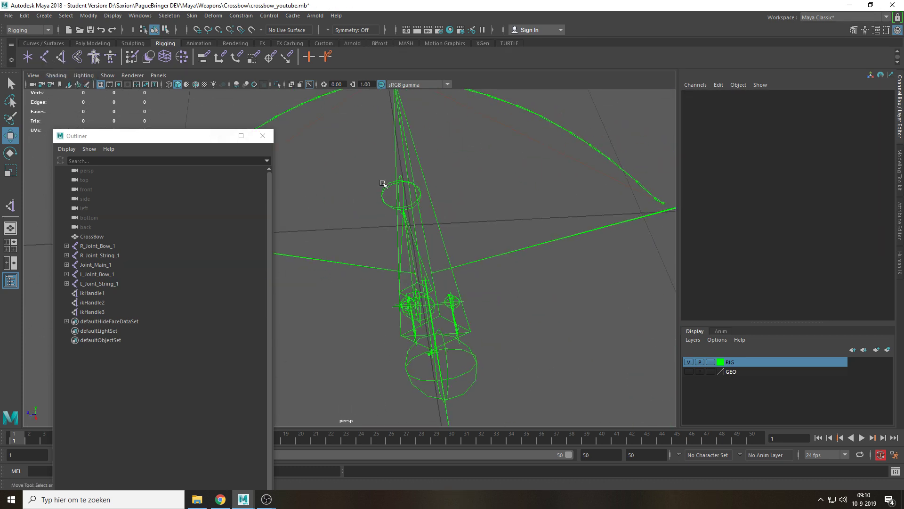
alt+drag(383, 186, 587, 316)
click(495, 233)
click(589, 317)
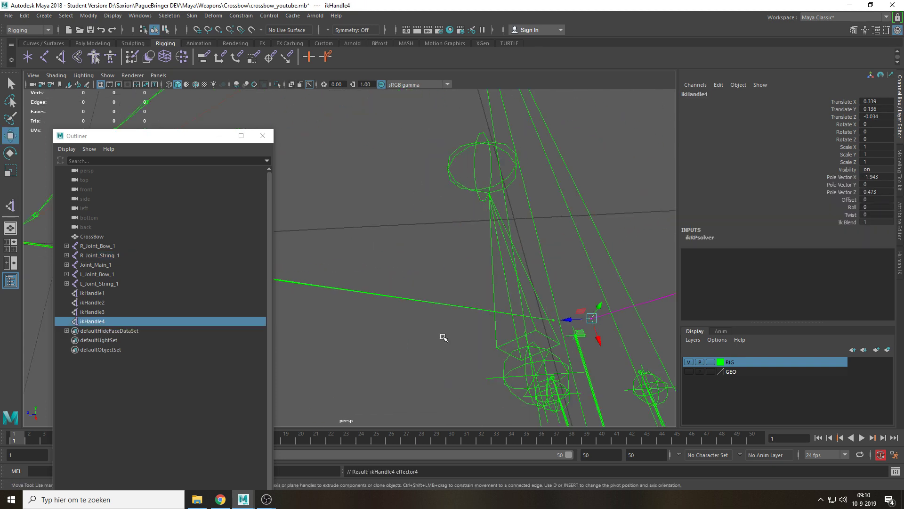
Parent L_Joint_String_1 under ikHandle2 at the tip of the left bow arm
alt+drag(448, 337, 521, 321)
key(w)
click(377, 343)
scroll(454, 328, up, 5)
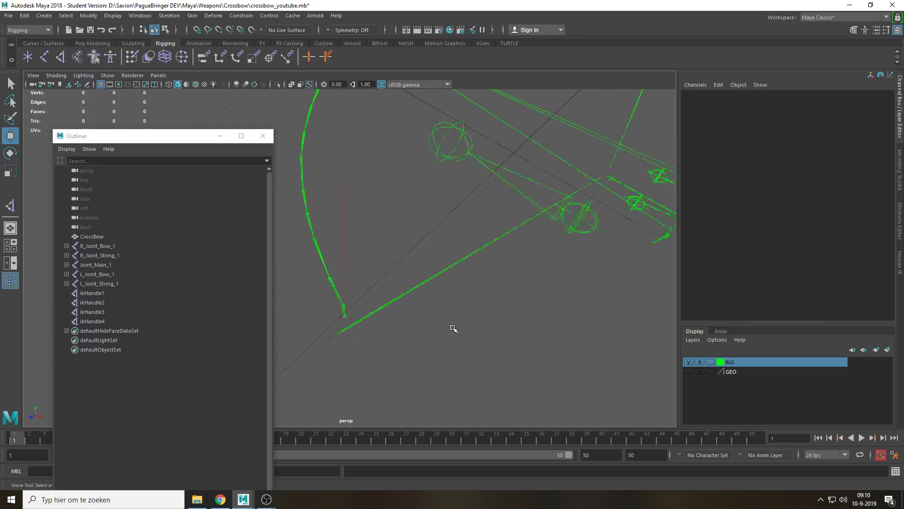
alt+drag(387, 348, 437, 299)
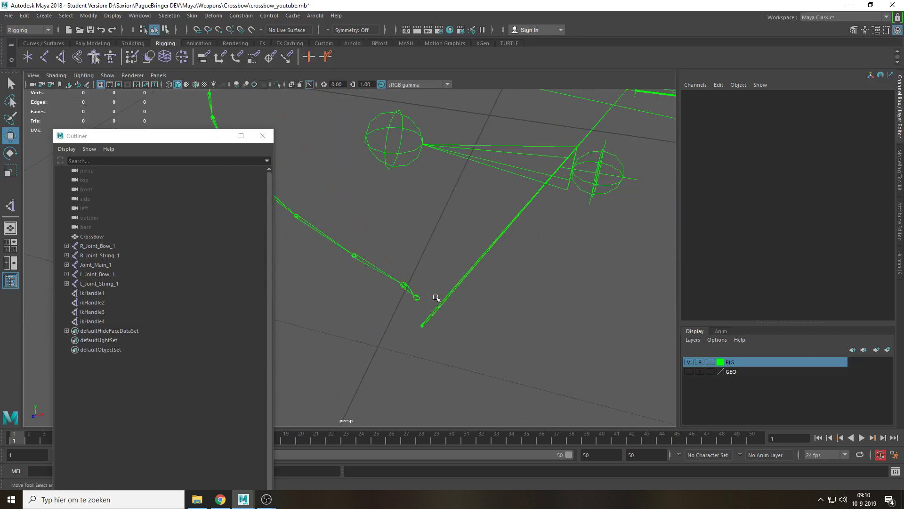
click(422, 326)
key(q)
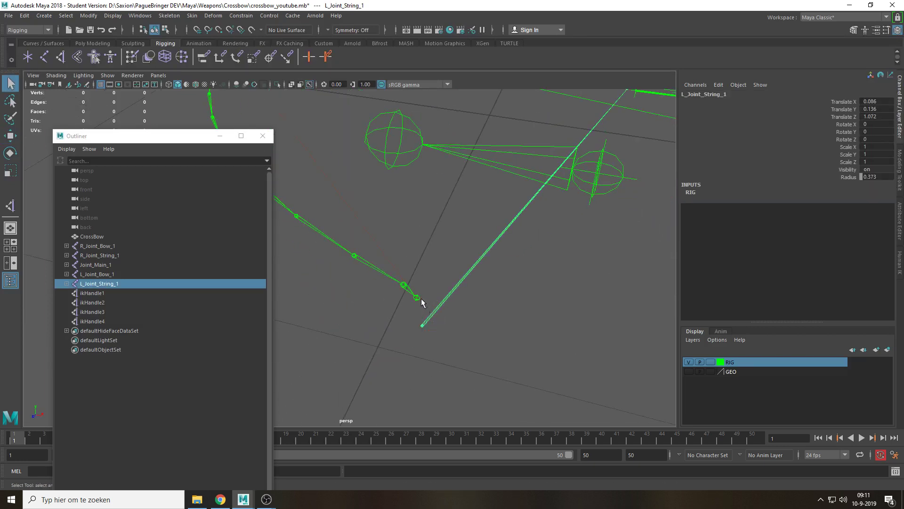
click(420, 299)
click(421, 328)
click(413, 306)
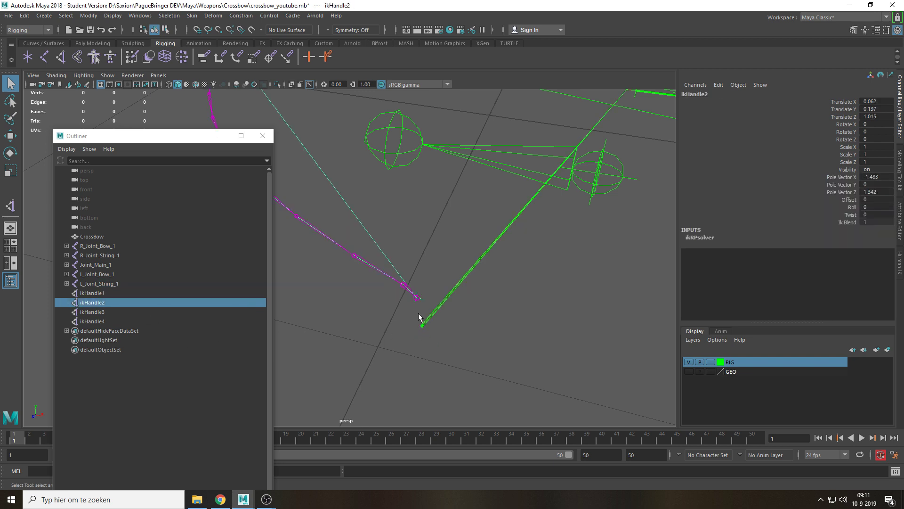
click(466, 333)
click(421, 326)
drag(115, 283, 114, 303)
click(116, 292)
Test that the left string follows the bow arm by moving ikHandle2, and undo the move
scroll(463, 326, down, 4)
key(w)
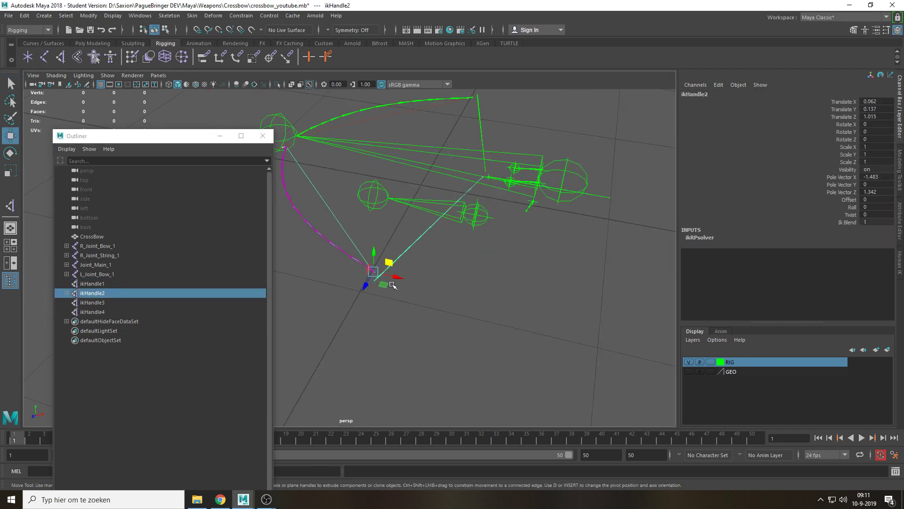
drag(380, 286, 355, 277)
key(ctrl+z)
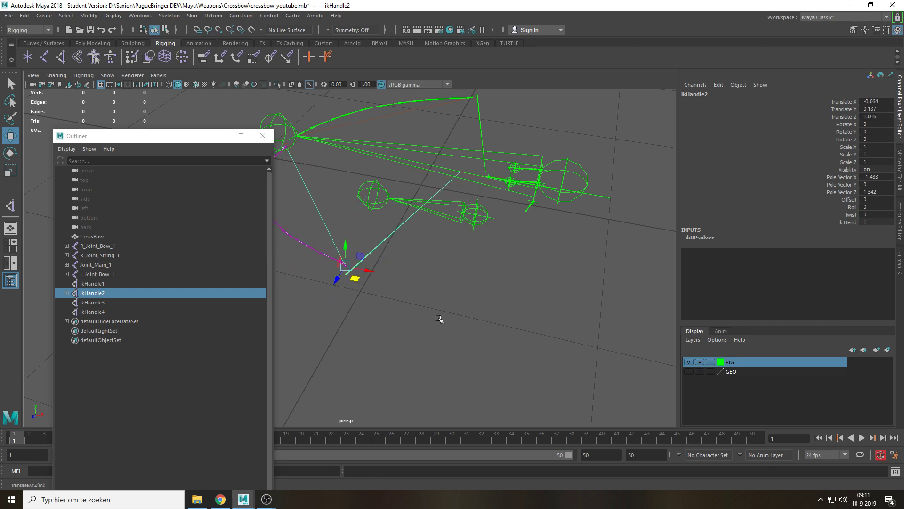
key(ctrl+z)
click(472, 295)
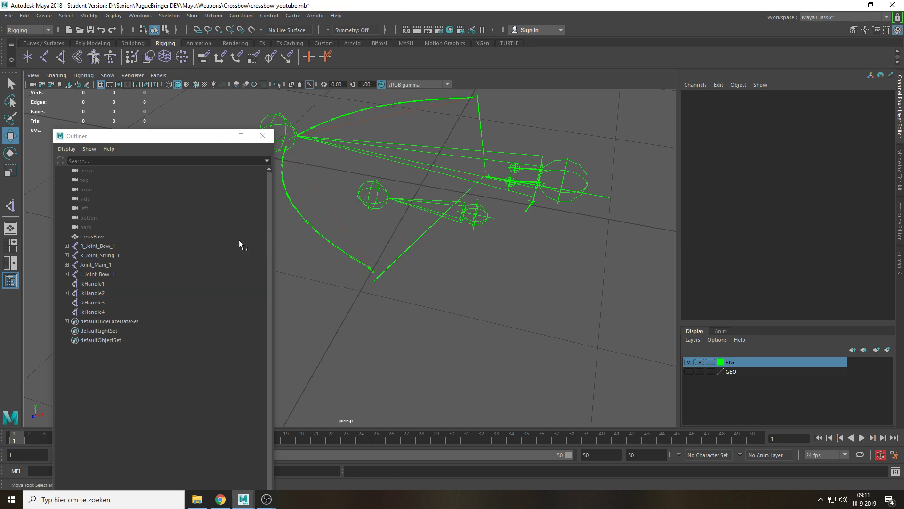
Parent ikHandle3, the left string's handle, under LOC_AmmoSled in the Joint_Main_1 hierarchy
click(158, 302)
key(f)
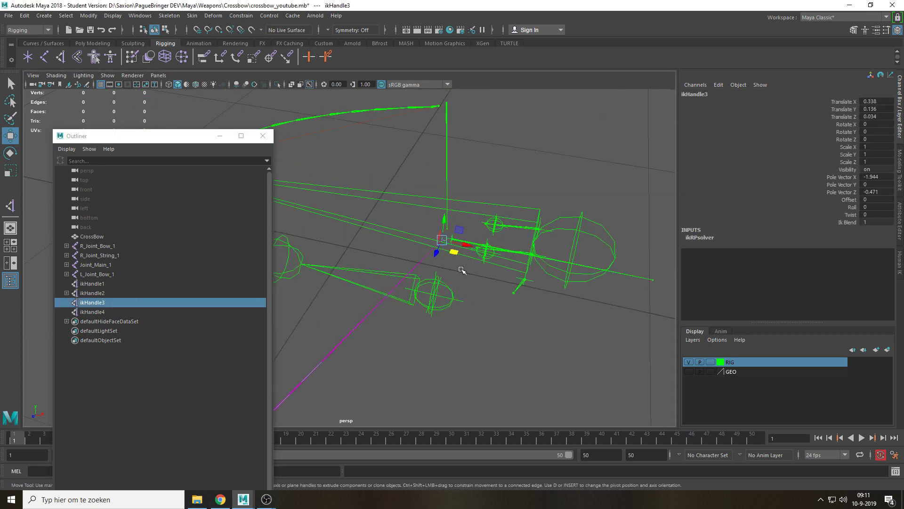
alt+right_drag(301, 292, 472, 242)
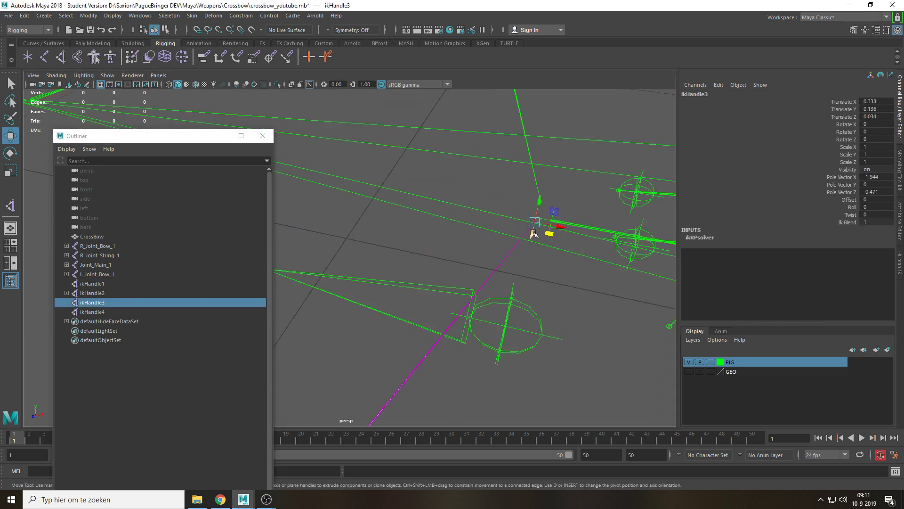
alt+drag(521, 241, 478, 255)
alt+middle_drag(478, 256, 427, 275)
scroll(444, 275, up, 5)
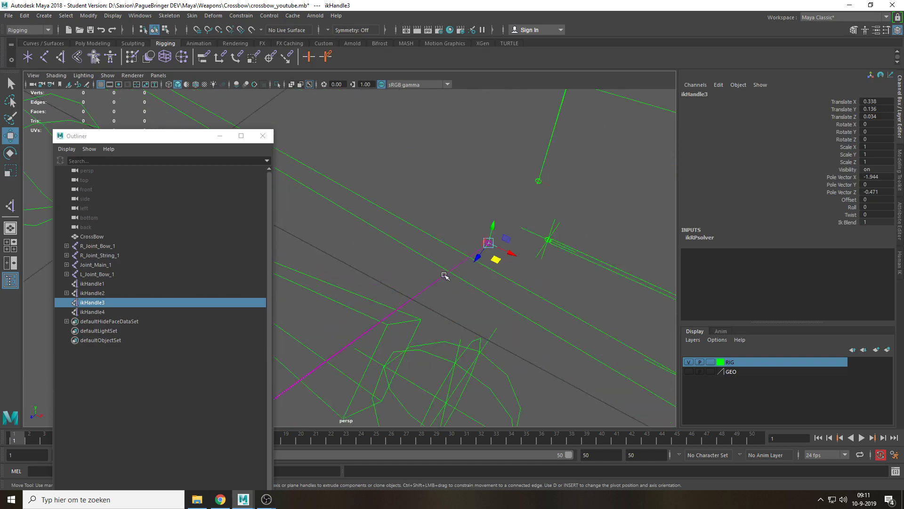
key(q)
click(543, 256)
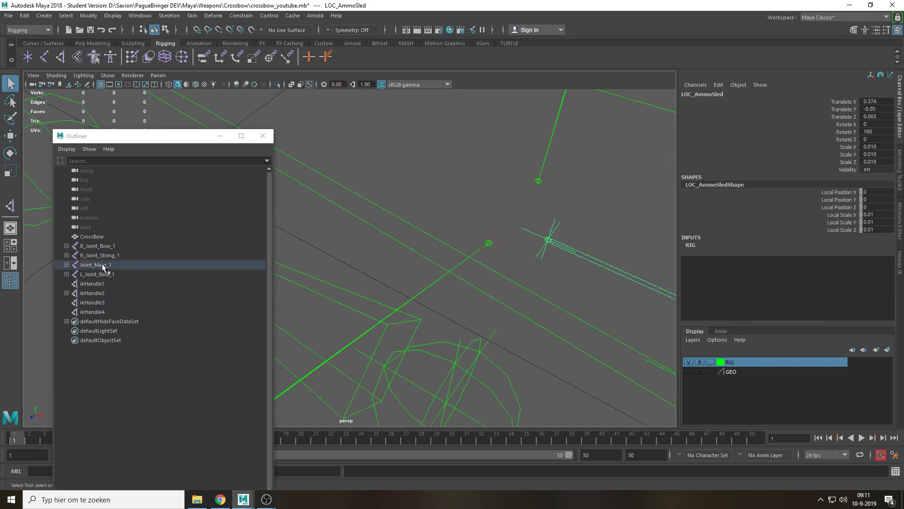
shift+click(66, 264)
scroll(157, 346, down, 3)
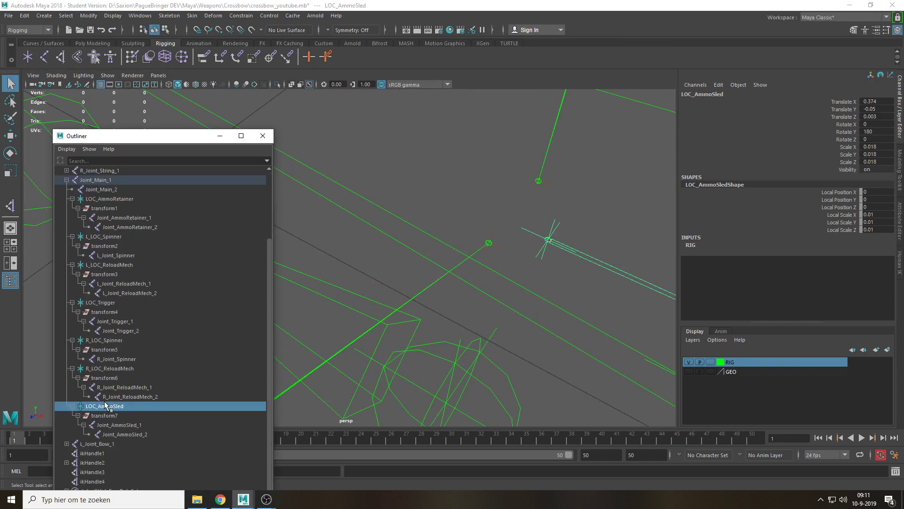
click(104, 471)
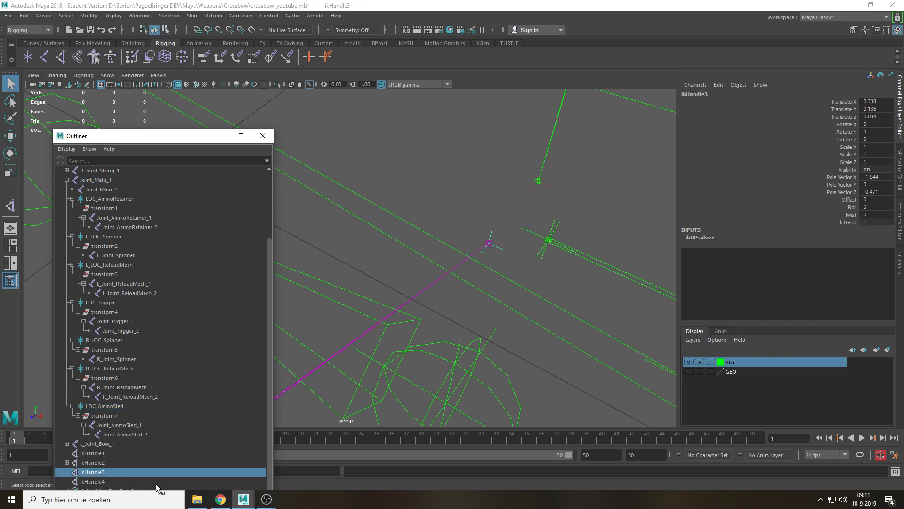
middle_drag(105, 474, 119, 411)
click(119, 408)
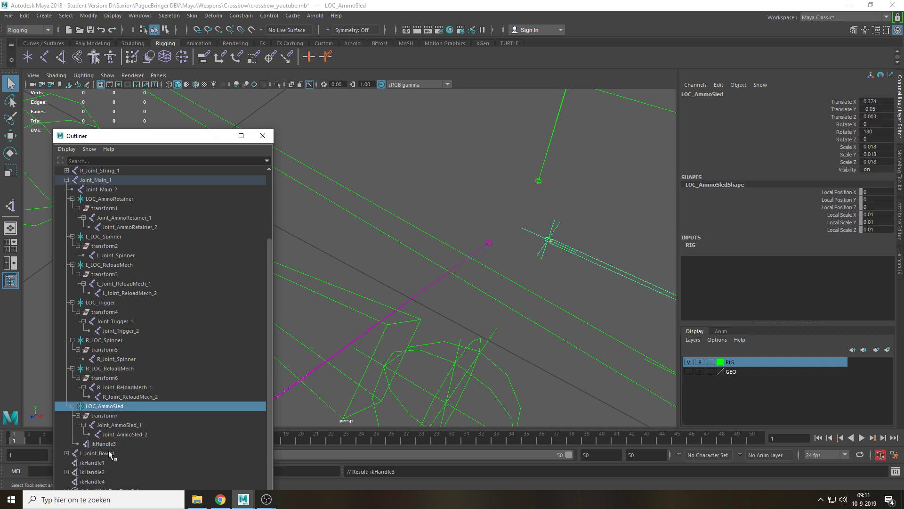
click(107, 444)
Test the left string's link to the ammo sled by moving LOC_AmmoSled along X, and undo the move
click(263, 135)
click(553, 225)
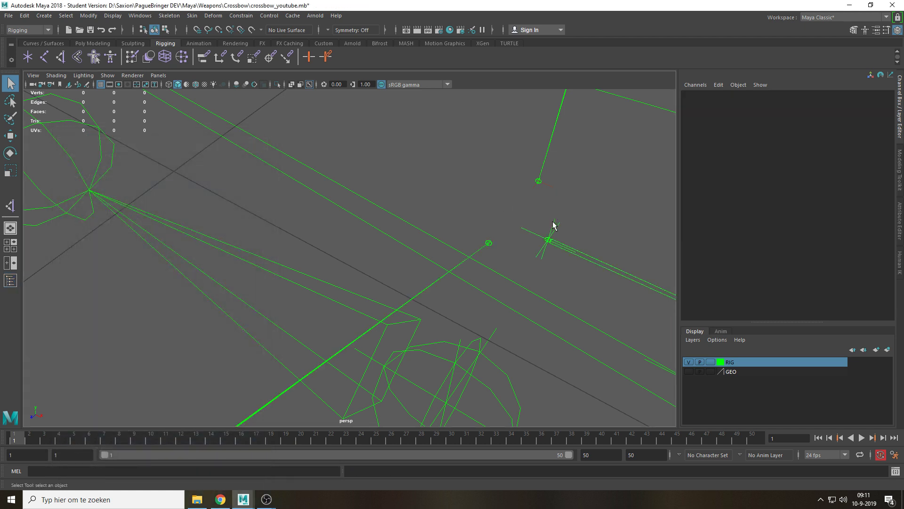
click(549, 237)
scroll(541, 274, down, 5)
key(w)
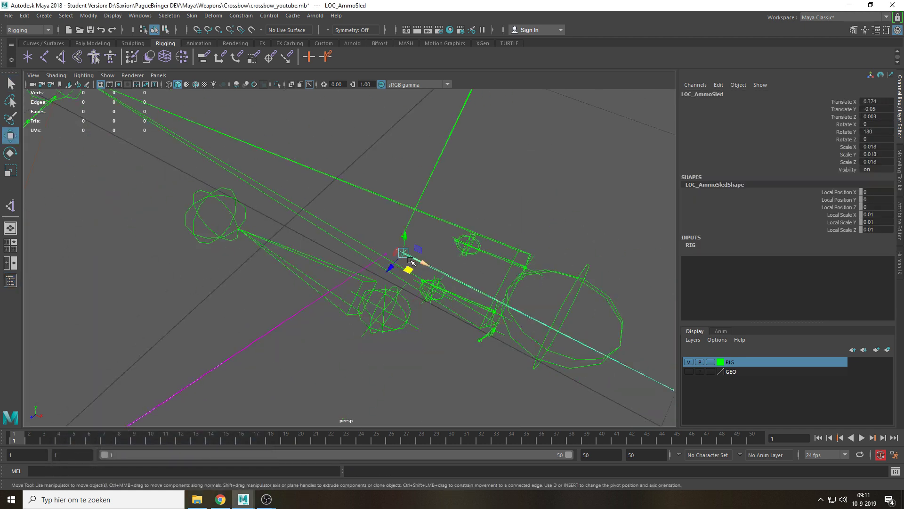
drag(422, 261, 278, 271)
key(ctrl+z)
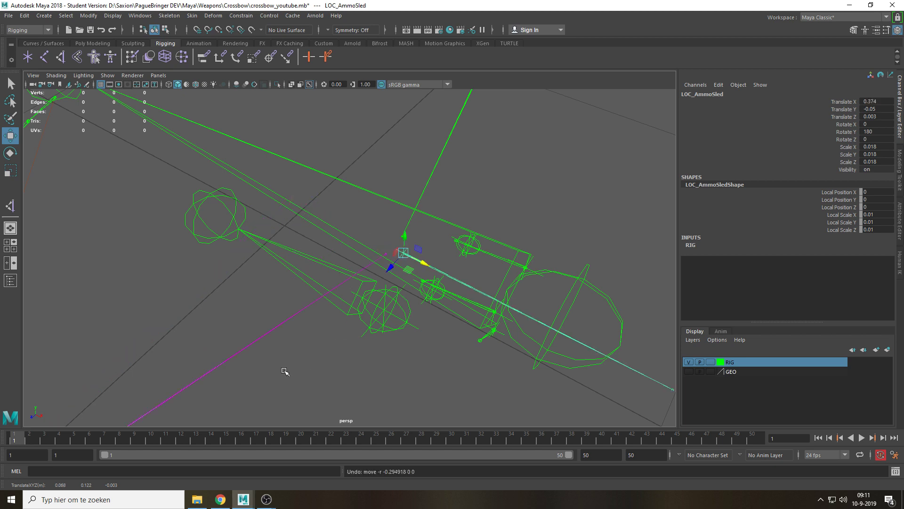
Test the IK handle at the left bow arm's tip by moving it, and undo the move
alt+middle_drag(280, 383, 369, 346)
scroll(370, 346, down, 2)
click(256, 363)
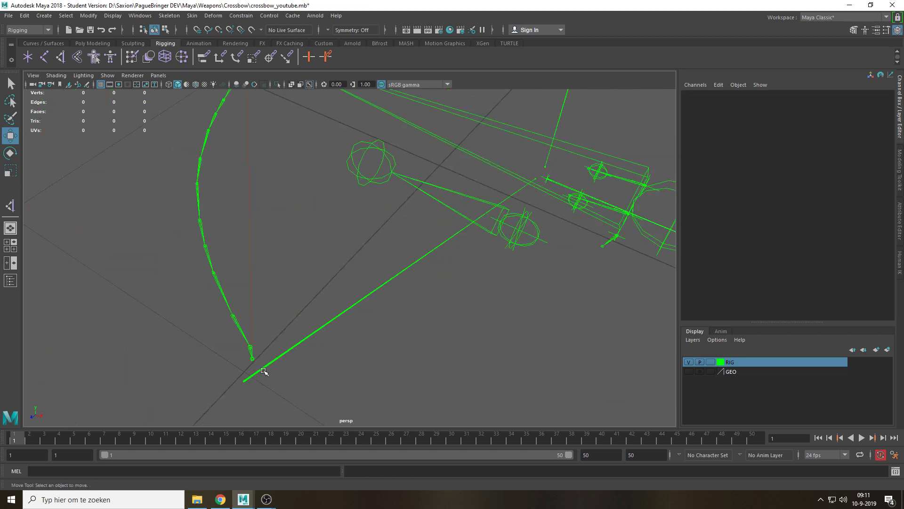
click(257, 361)
drag(257, 361, 217, 260)
key(ctrl+z)
click(413, 324)
Parent R_Joint_String_1 under ikHandle1 at the tip of the right bow arm
alt+drag(413, 325, 524, 242)
key(q)
click(548, 230)
click(146, 15)
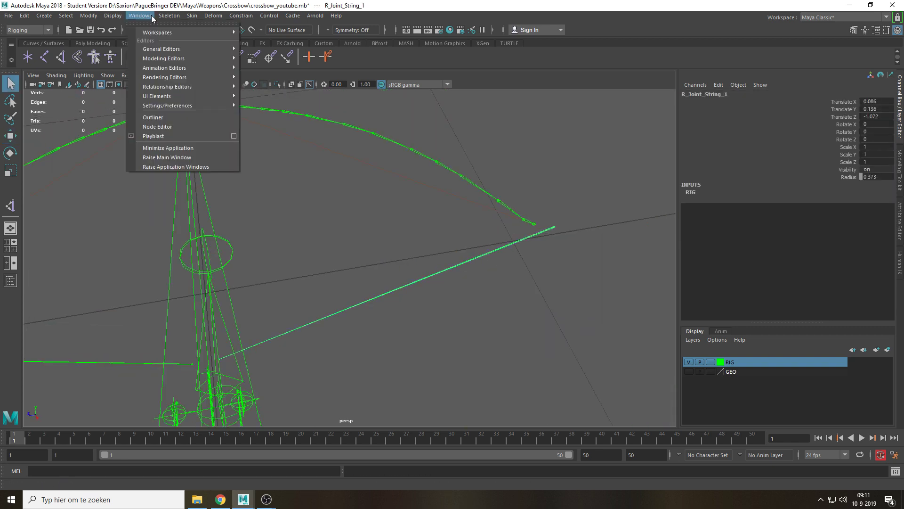
click(161, 126)
alt+middle_drag(406, 271, 464, 275)
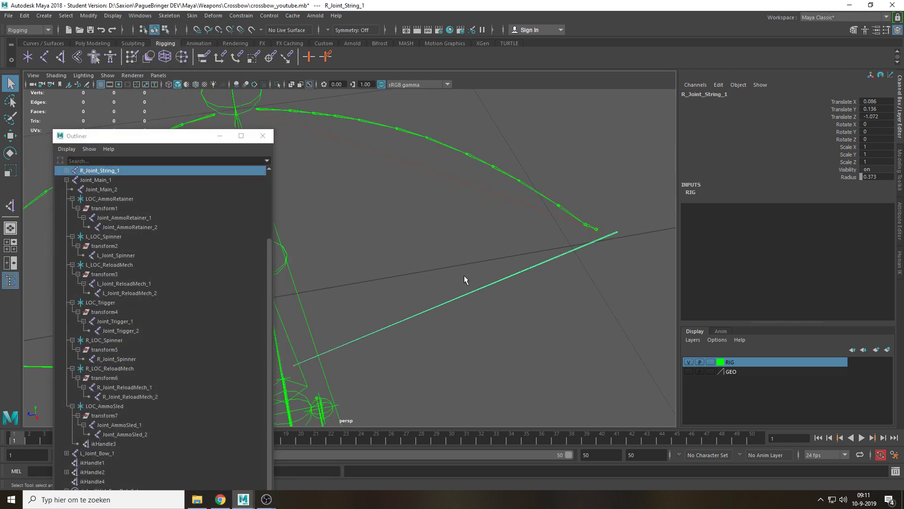
click(560, 273)
click(615, 232)
scroll(112, 219, up, 3)
click(69, 255)
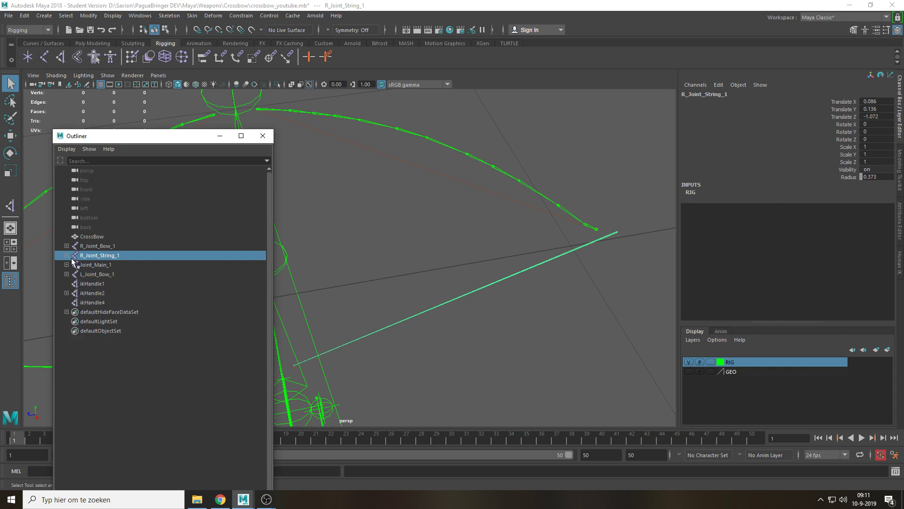
click(98, 283)
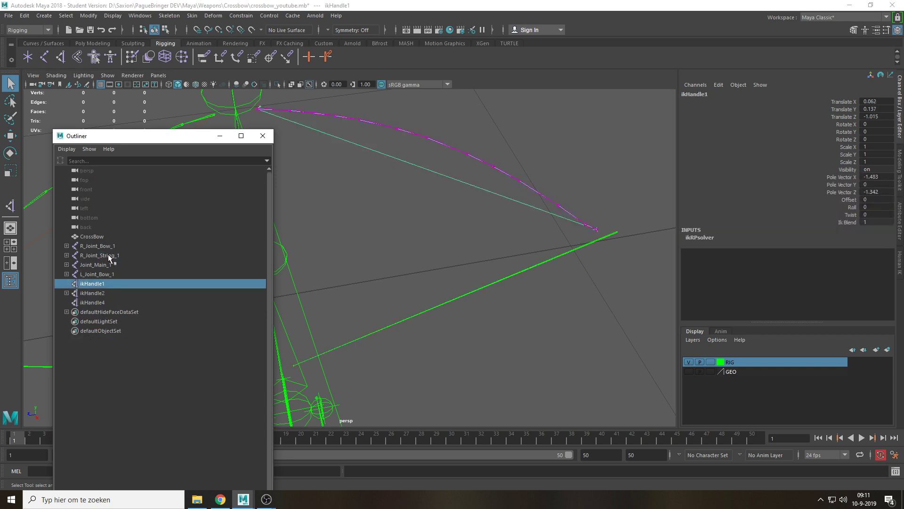
click(108, 256)
middle_drag(87, 258, 100, 282)
Parent ikHandle4, the right string's handle, under LOC_AmmoSled in the Joint_Main_1 hierarchy
click(106, 294)
alt+middle_drag(386, 331, 499, 293)
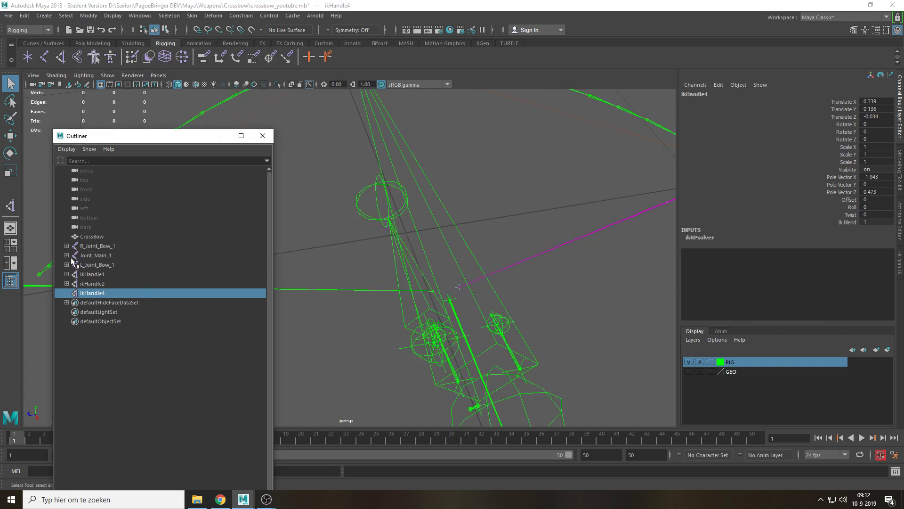
shift+click(66, 255)
scroll(100, 397, down, 3)
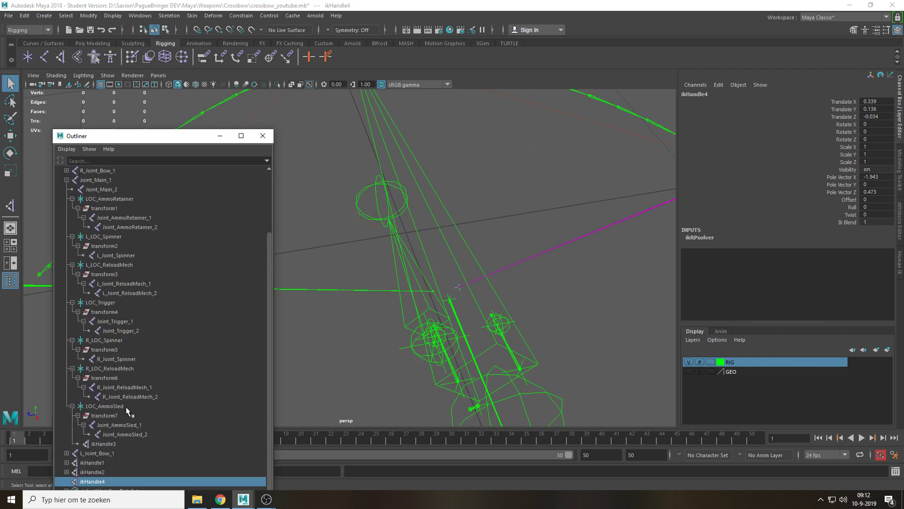
middle_drag(102, 479, 120, 403)
click(576, 337)
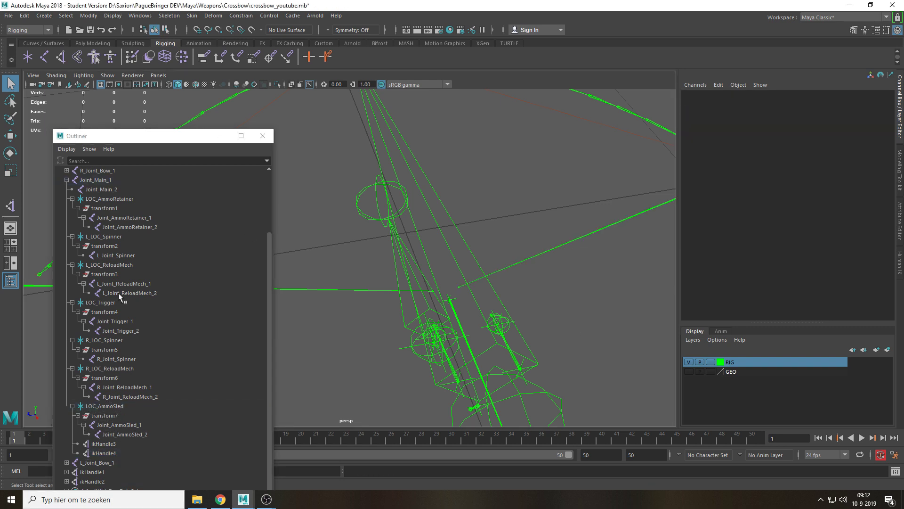
Collapse all locator hierarchies under Joint_Main_1, from LOC_AmmoRetainer to LOC_AmmoSled
click(72, 199)
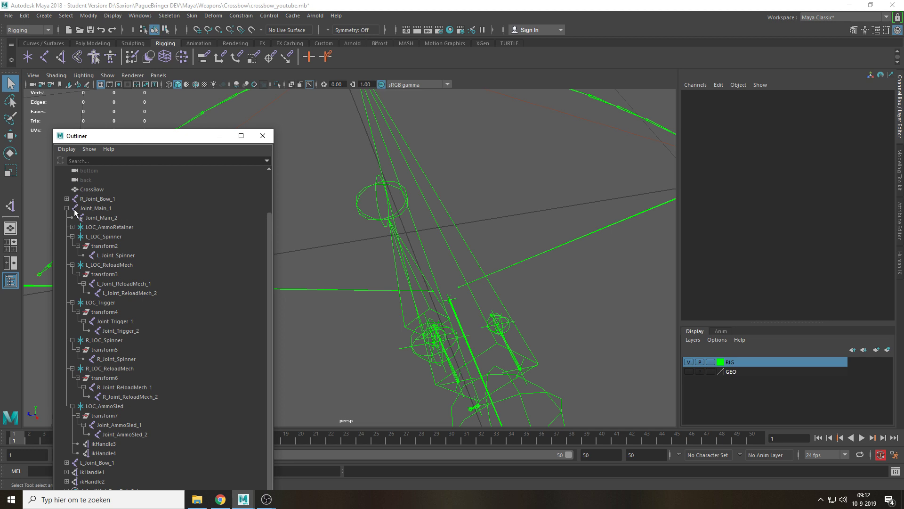
click(72, 236)
click(72, 264)
click(72, 302)
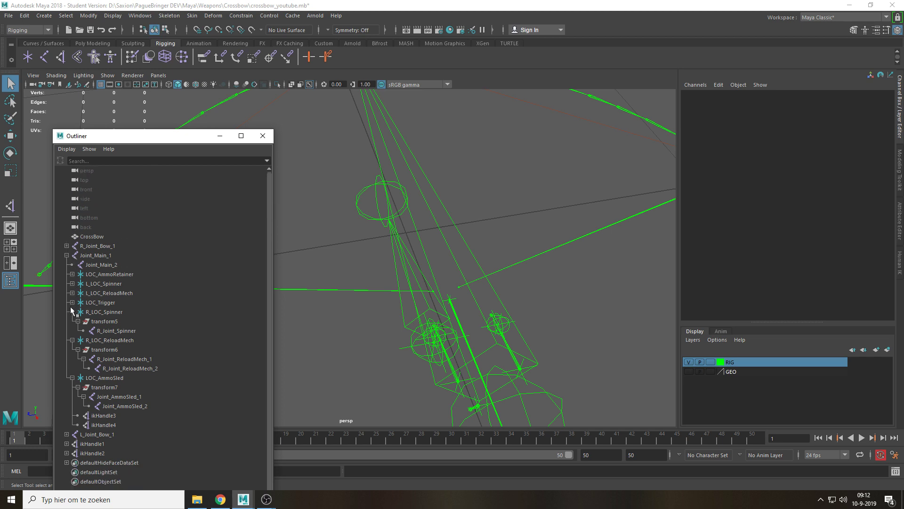
click(72, 311)
click(72, 321)
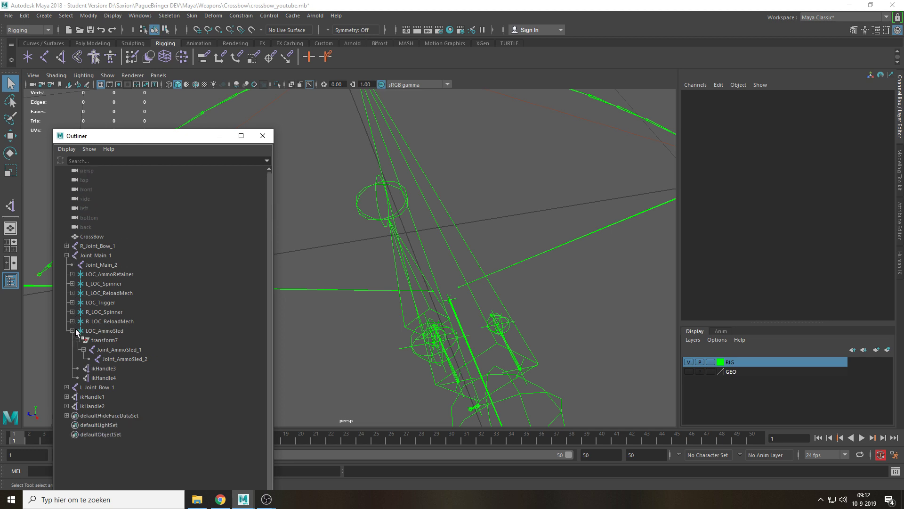
click(72, 330)
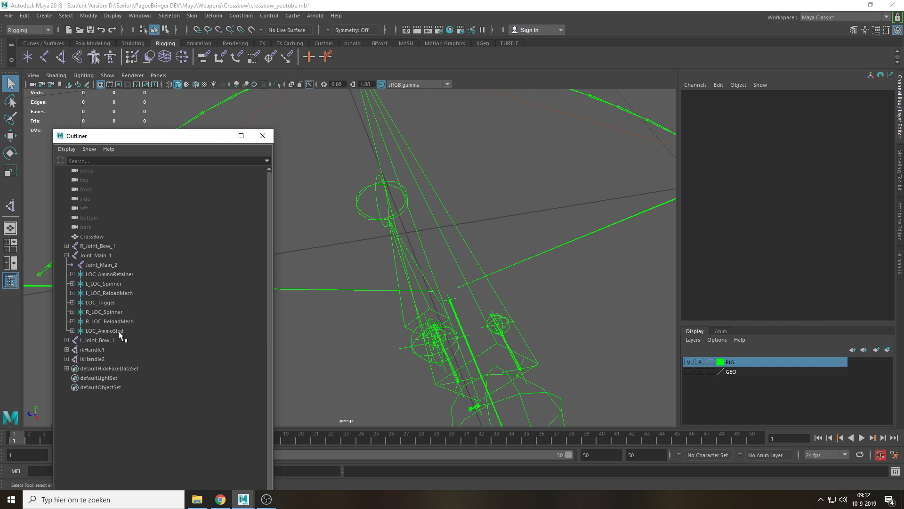
Test both strings together by moving LOC_AmmoSled toward the bow, and undo the move
click(457, 298)
alt+drag(455, 303, 471, 324)
alt+middle_drag(471, 324, 529, 319)
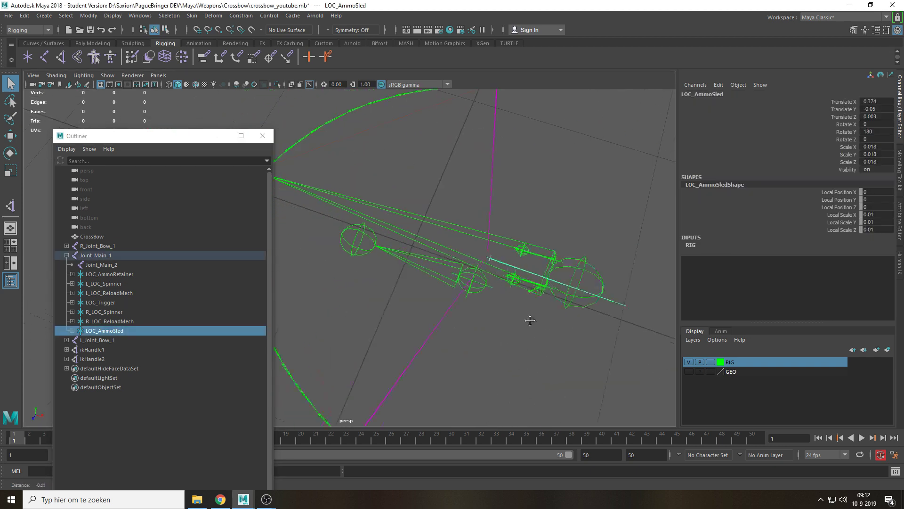
alt+right_drag(529, 319, 475, 302)
key(w)
drag(460, 264, 423, 249)
key(ctrl+z)
click(487, 172)
Test the IK handle at the right bow arm's tip by moving it, and undo the move
key(q)
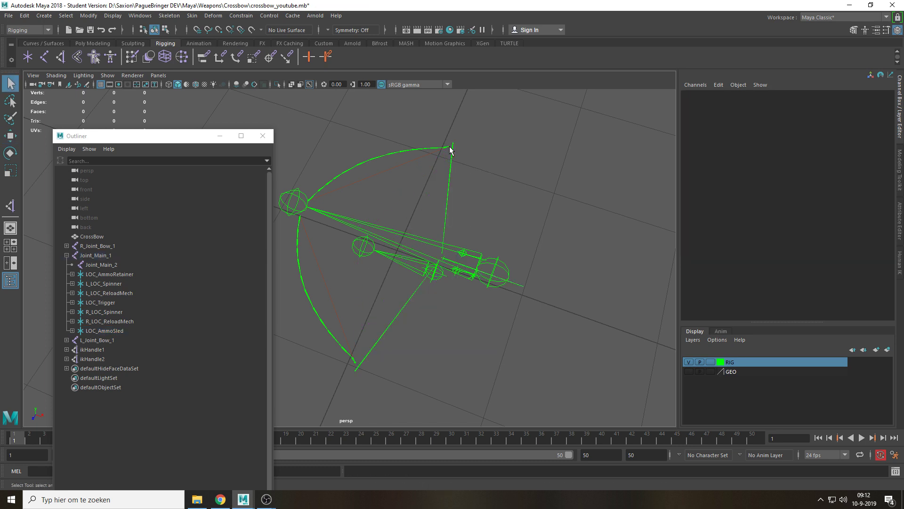
click(450, 147)
key(w)
drag(470, 155, 445, 154)
click(531, 219)
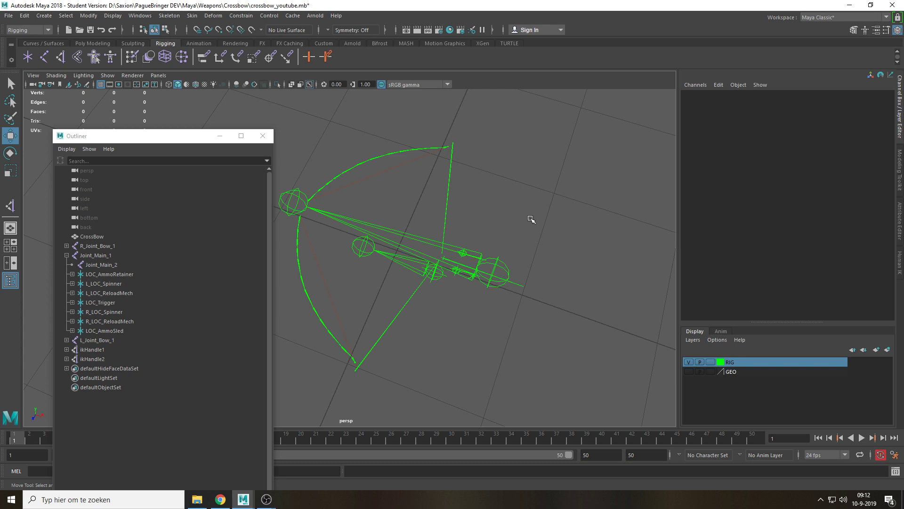
Collapse the Joint_Main_1 hierarchy and test the right string's reach by moving ikHandle1 toward the bow's front, undoing the move
click(66, 255)
scroll(524, 255, up, 3)
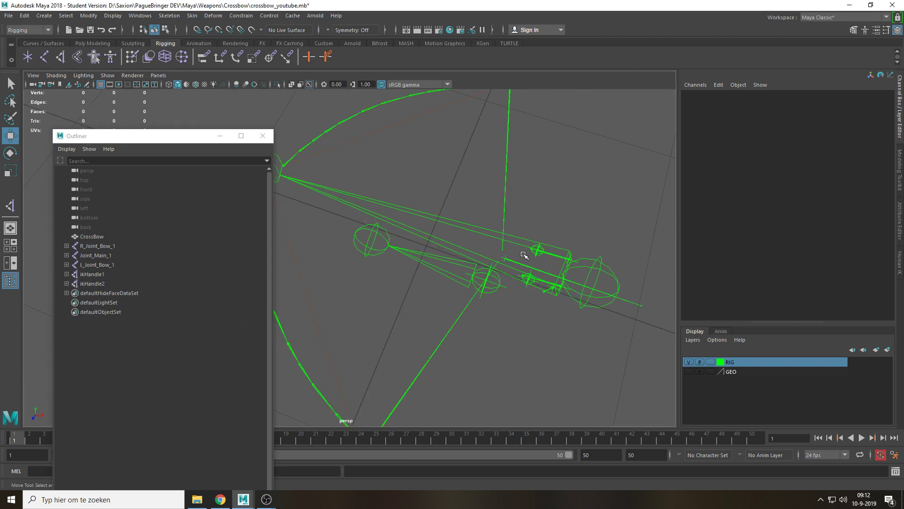
alt+drag(525, 223, 464, 202)
alt+middle_drag(612, 259, 397, 237)
scroll(487, 245, up, 3)
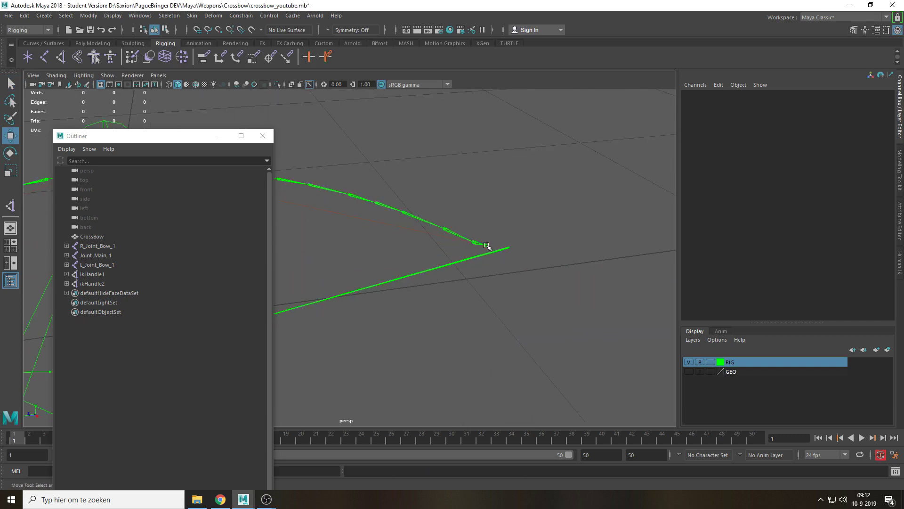
key(q)
alt+drag(499, 252, 460, 287)
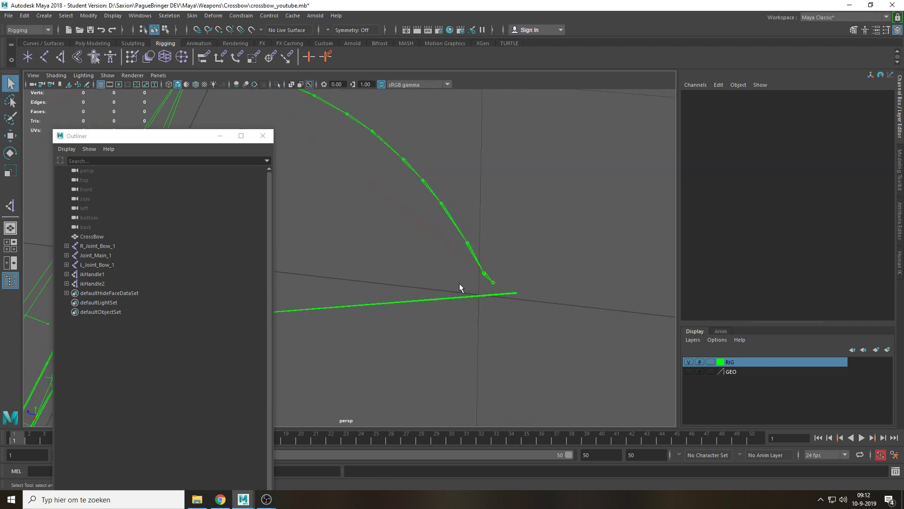
click(493, 284)
alt+drag(512, 303, 422, 320)
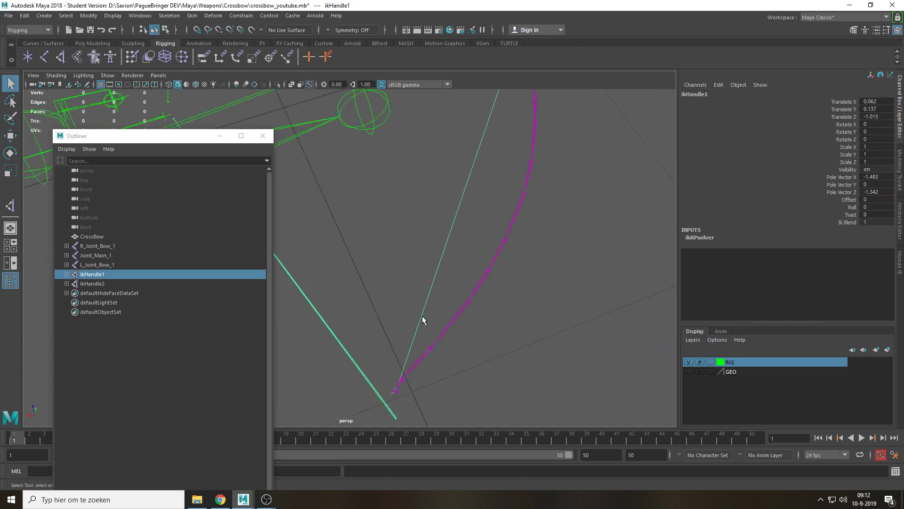
alt+drag(476, 303, 534, 307)
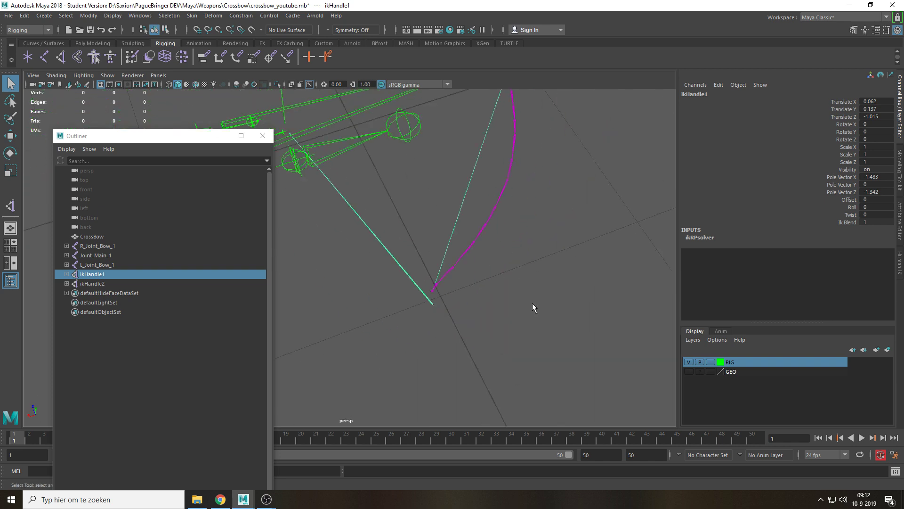
key(w)
drag(410, 299, 663, 249)
scroll(400, 171, up, 4)
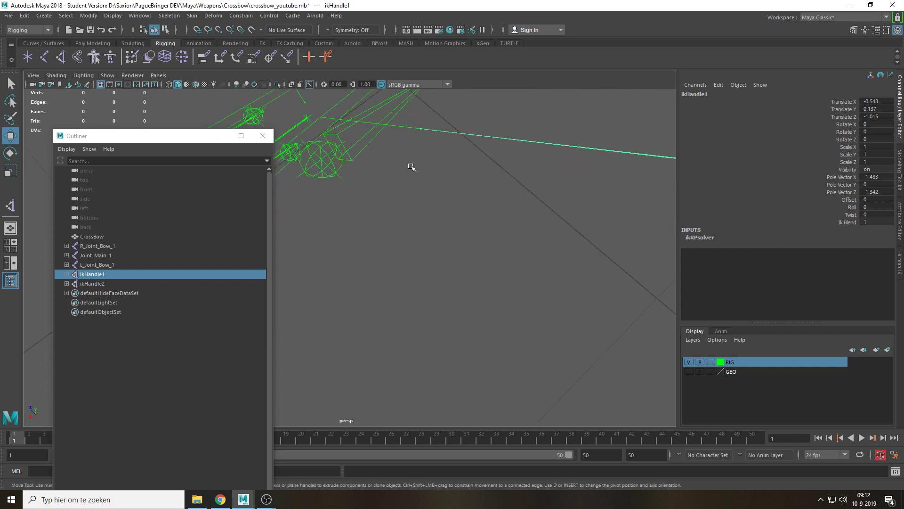
alt+middle_drag(412, 168, 502, 247)
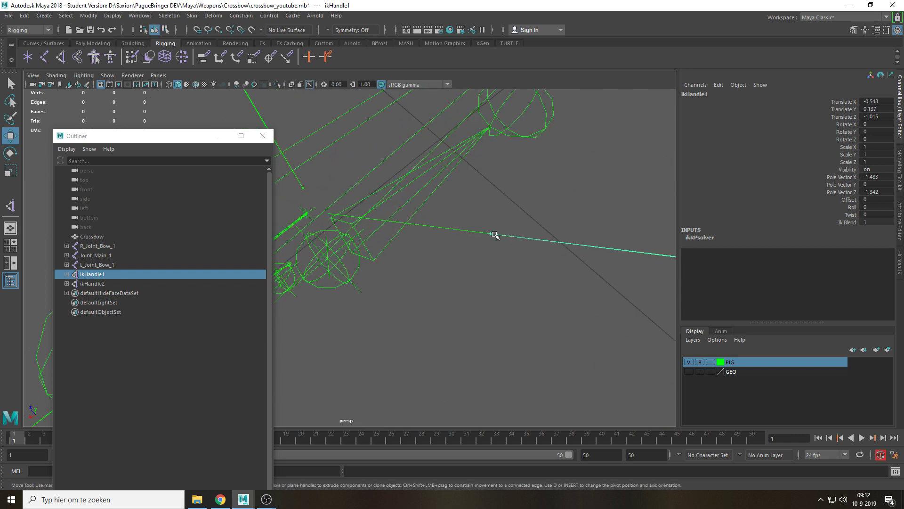
key(ctrl+z)
scroll(458, 313, down, 3)
Try stretching the right string by scaling R_Joint_String_1 along X, and restore its original length
click(472, 271)
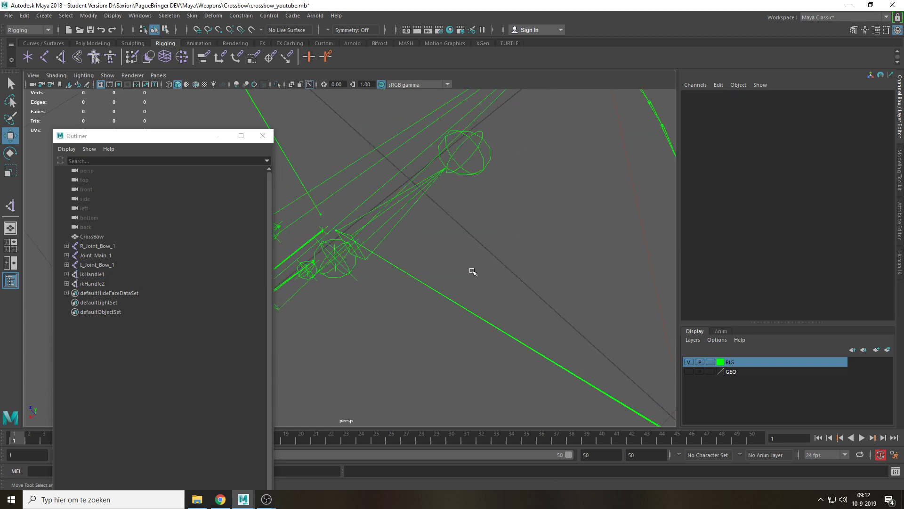
scroll(490, 344, down, 2)
click(499, 336)
alt+drag(468, 319, 483, 308)
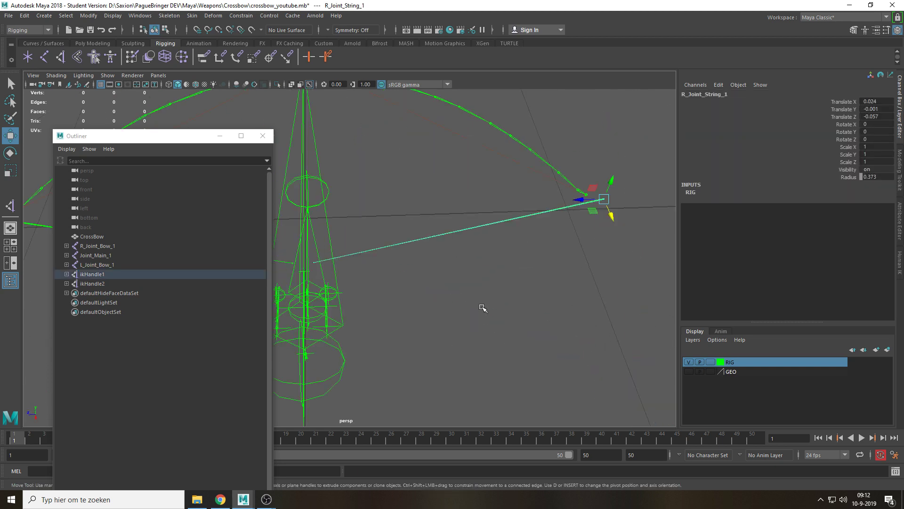
click(848, 147)
key(r)
mouse_move(545, 232)
middle_down()
mouse_move(636, 228)
mouse_move(636, 236)
mouse_move(543, 249)
middle_up()
click(601, 301)
key(w)
Close the Outliner and save the scene
scroll(463, 268, down, 3)
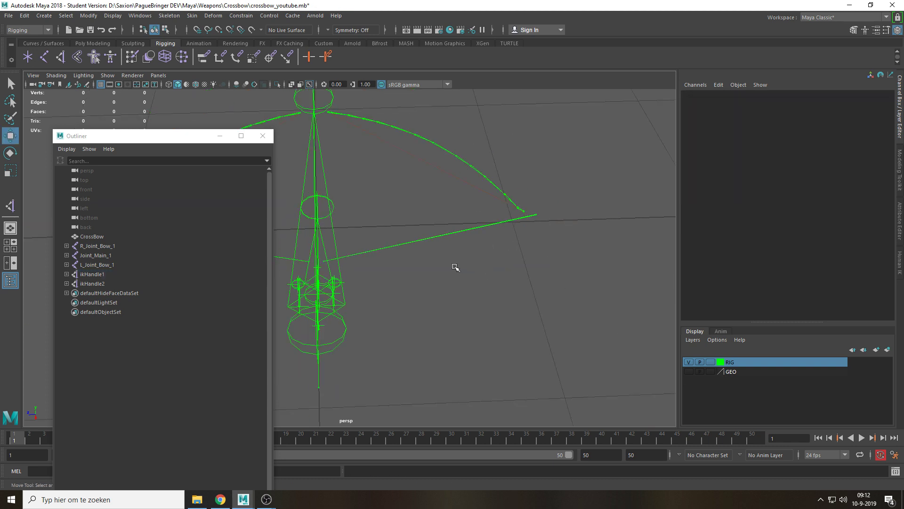
click(262, 136)
key(ctrl+s)
Start a Distance Tool measurement with its first point snapped to the right string's inner end near the ammo sled
alt+drag(510, 261, 490, 351)
click(44, 15)
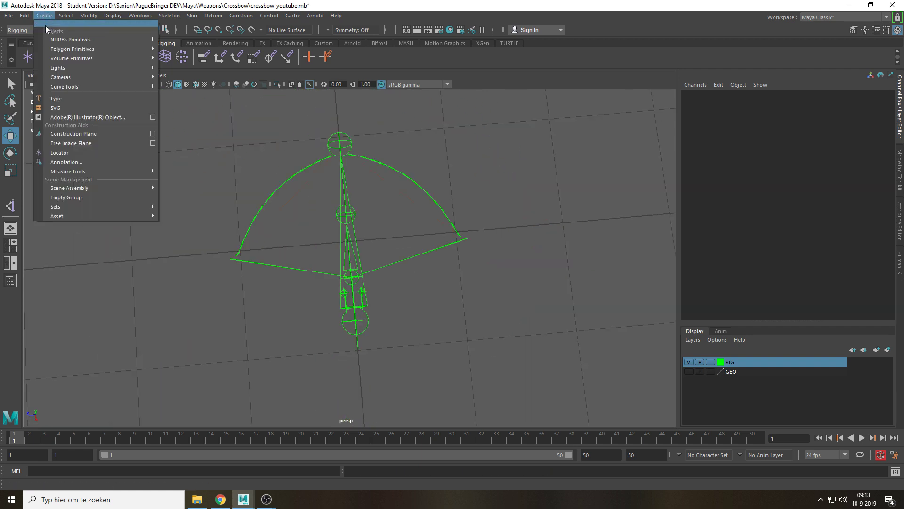
mouse_move(89, 173)
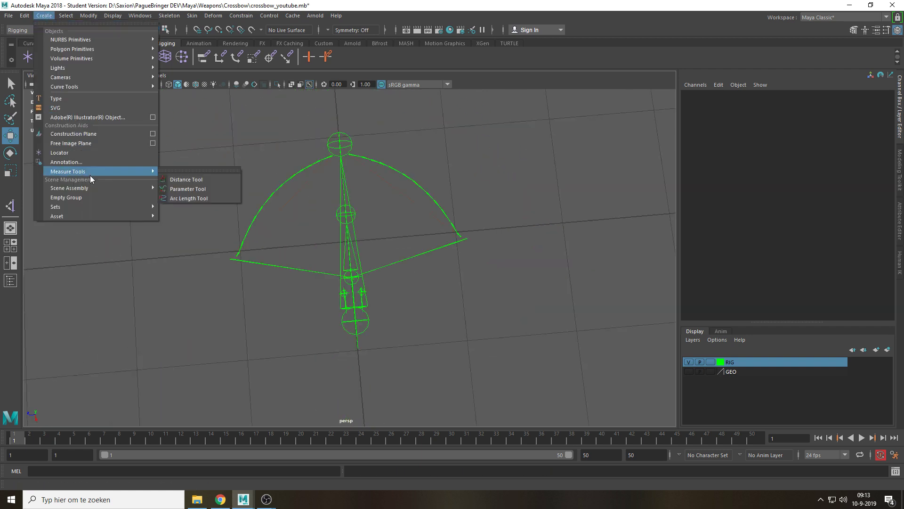
click(207, 181)
scroll(448, 268, up, 10)
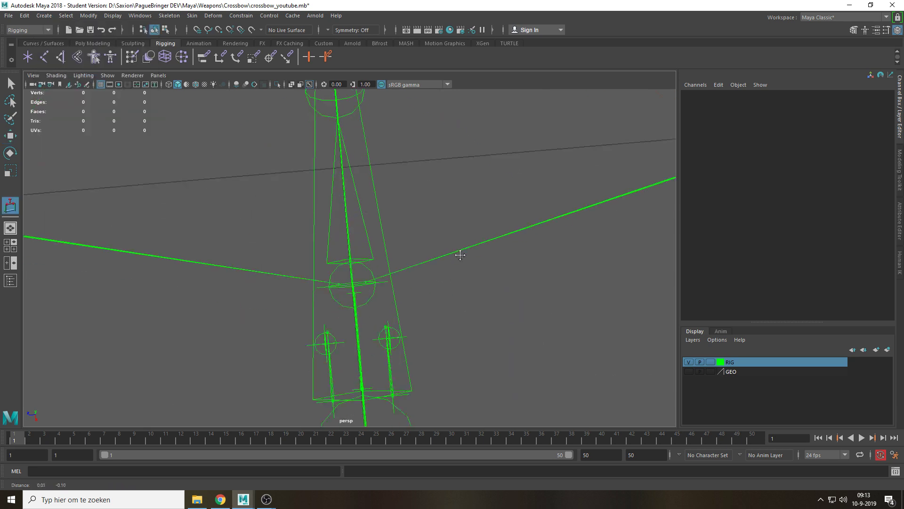
scroll(384, 240, down, 5)
key(v)
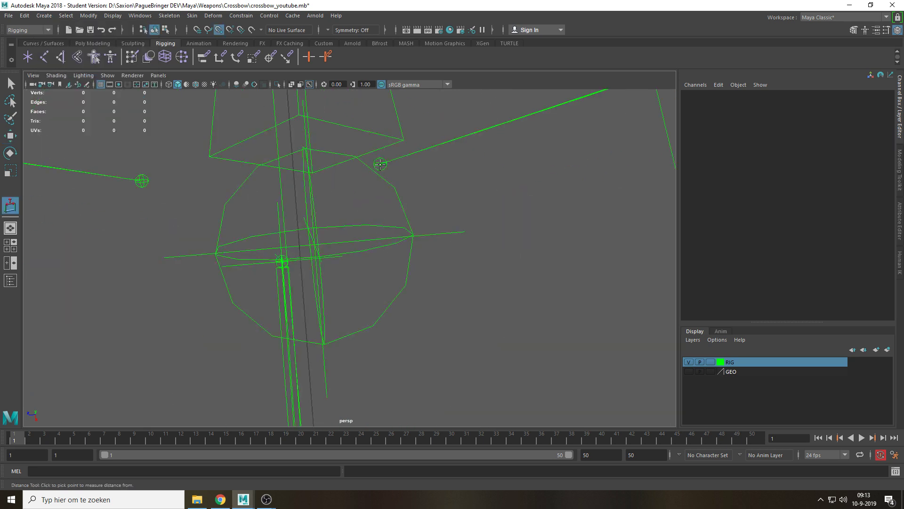
click(380, 165)
Complete the distance measurement by snapping its second point to the right string's outer end at the bow arm's tip
scroll(380, 166, down, 5)
alt+middle_drag(622, 125, 325, 240)
scroll(533, 230, up, 5)
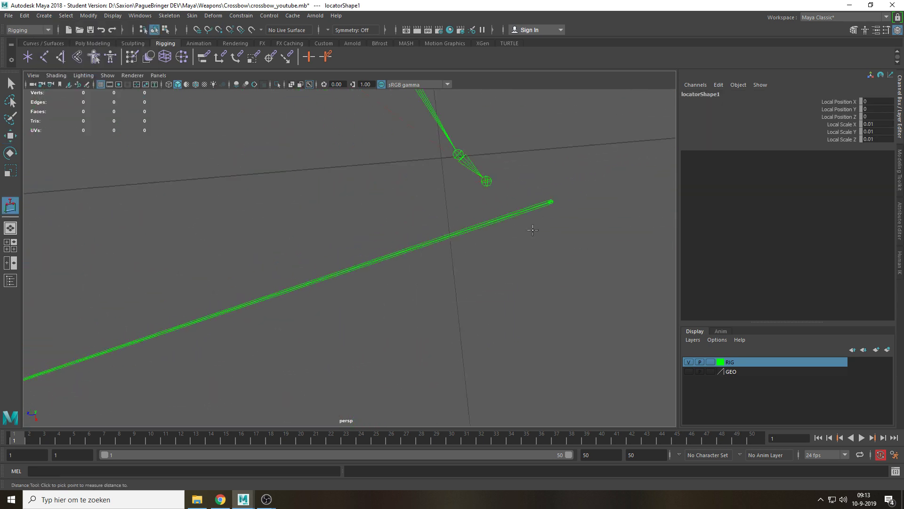
key(v)
click(551, 201)
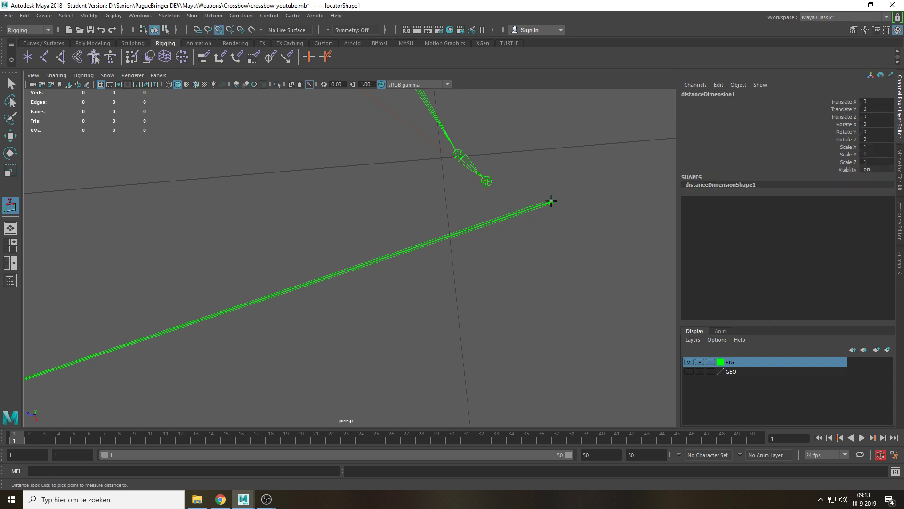
scroll(551, 201, down, 5)
key(w)
alt+middle_drag(307, 321, 434, 243)
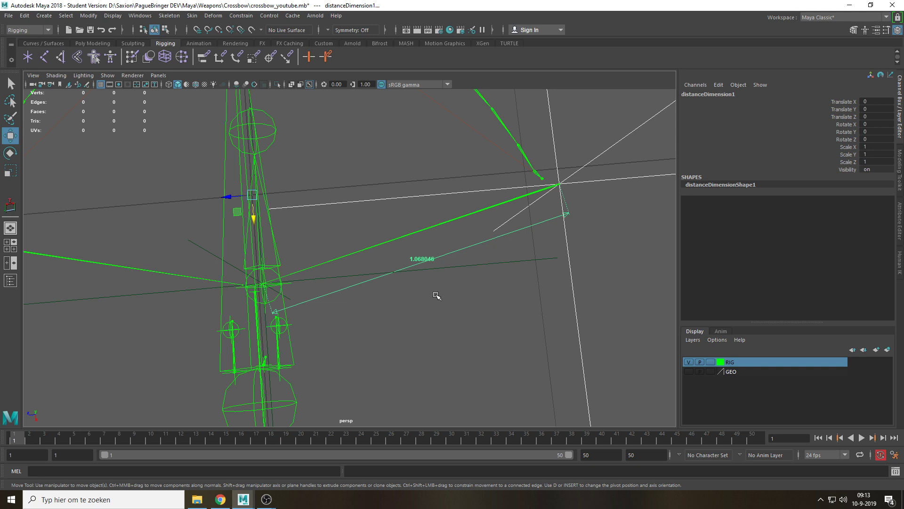
click(429, 313)
Test whether locator2 and the distance measurement follow the bow arm by moving ikHandle1, and undo the move
alt+drag(430, 313, 414, 264)
click(518, 251)
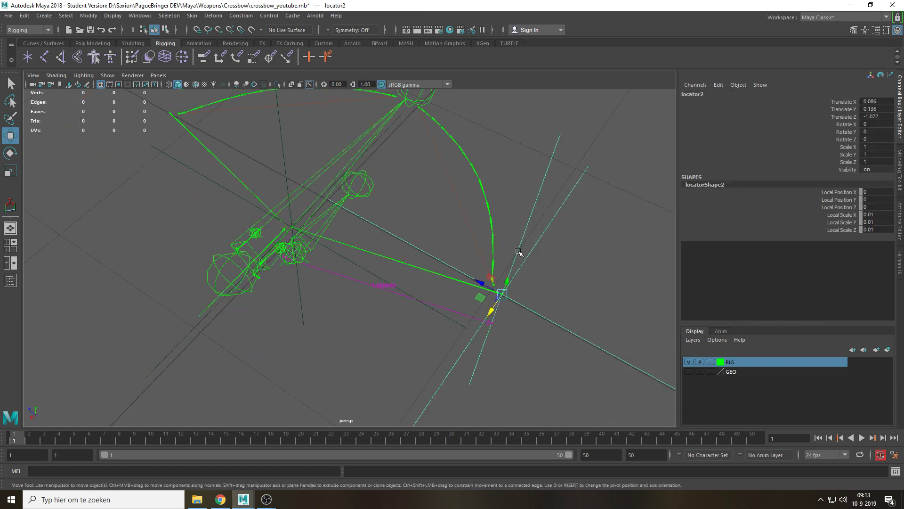
key(q)
click(496, 289)
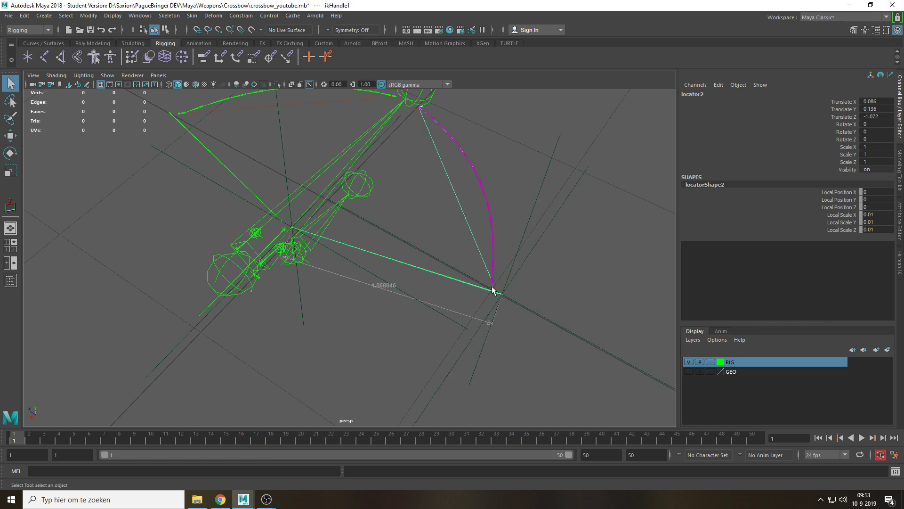
key(w)
drag(483, 301, 518, 253)
key(ctrl+z)
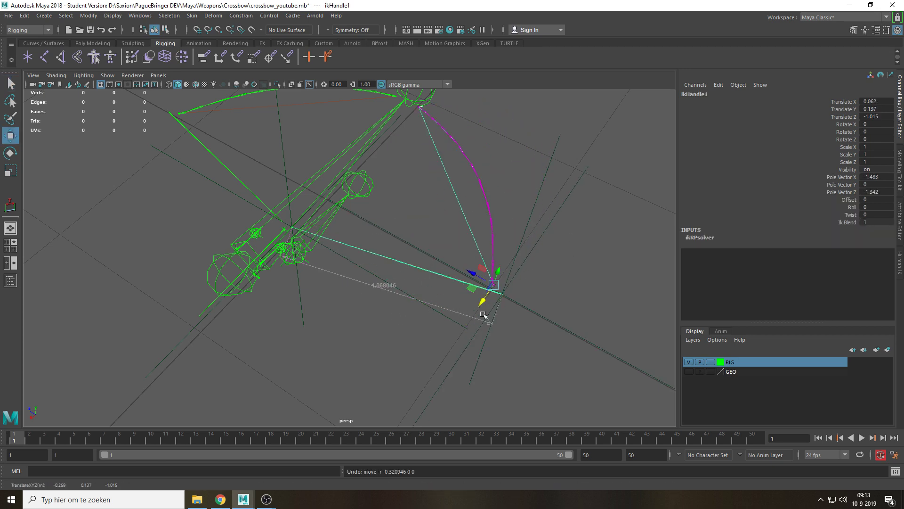
click(585, 254)
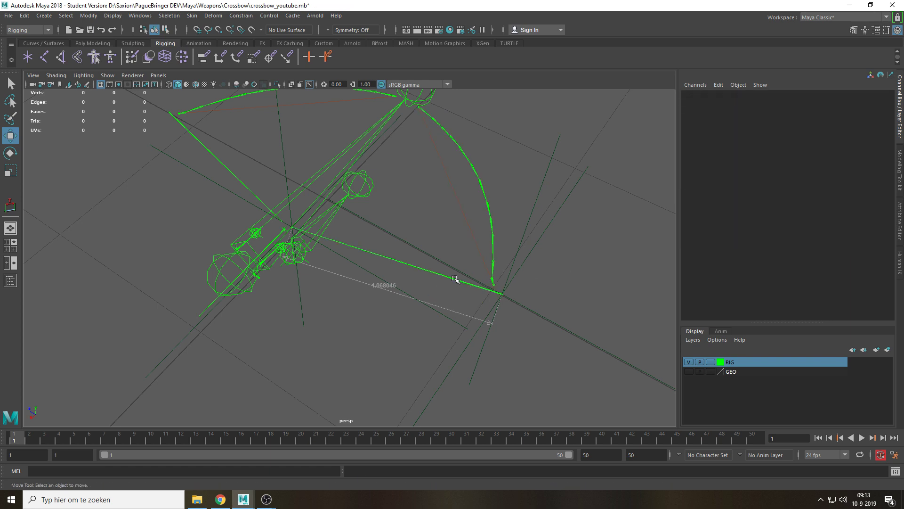
Open the Outliner and parent locator2, the measurement's outer end, under ikHandle1
key(q)
click(493, 291)
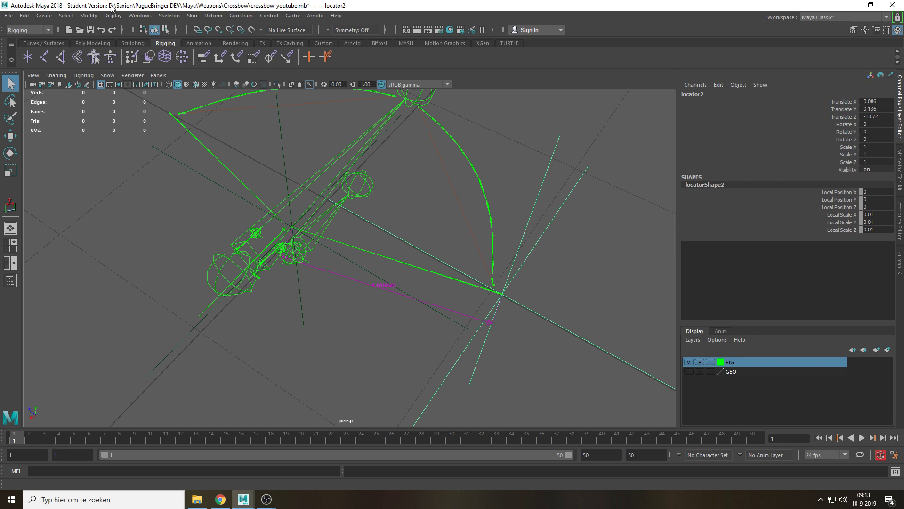
click(140, 16)
click(228, 118)
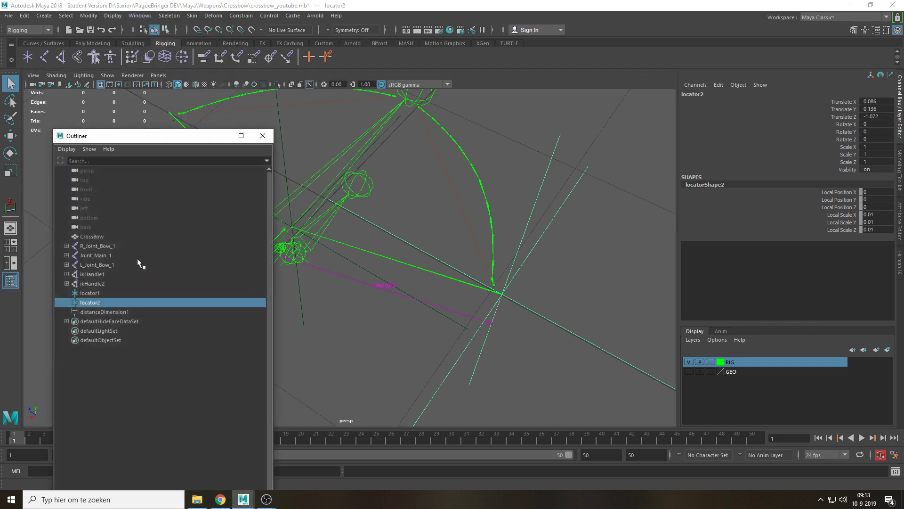
click(92, 274)
key(w)
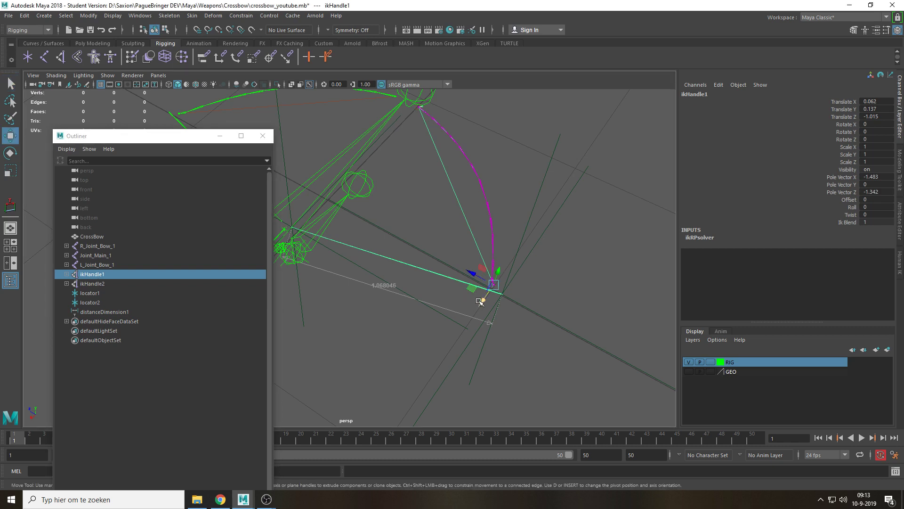
key(ctrl+z)
click(105, 302)
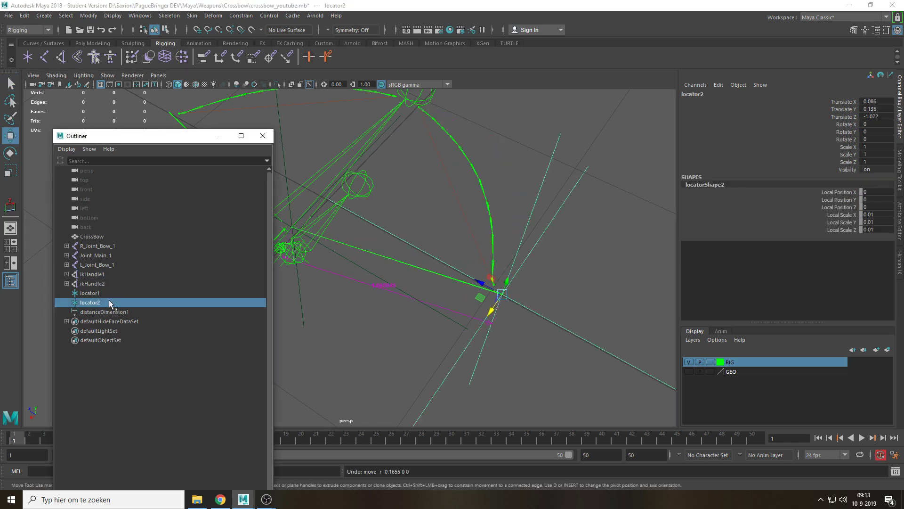
middle_drag(109, 301, 104, 274)
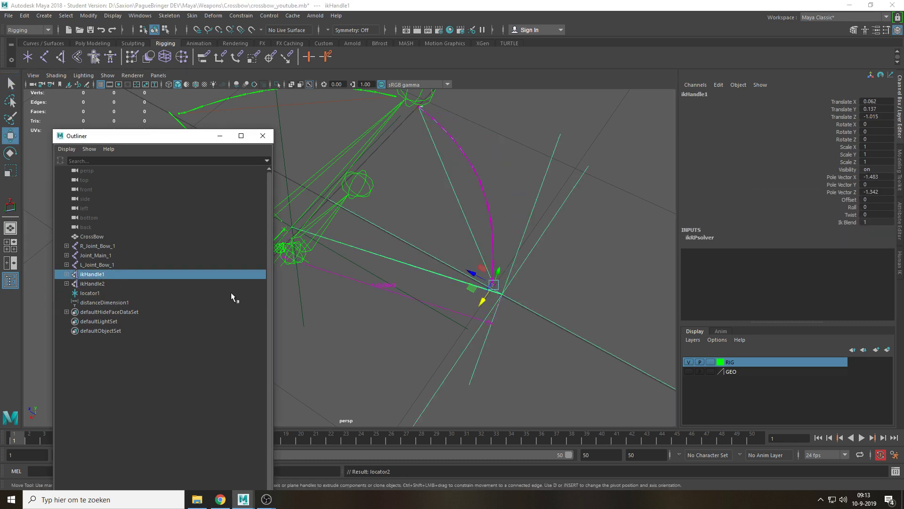
Test the parented locator2 by moving ikHandle1 forward along X, and undo the move
drag(483, 302, 547, 219)
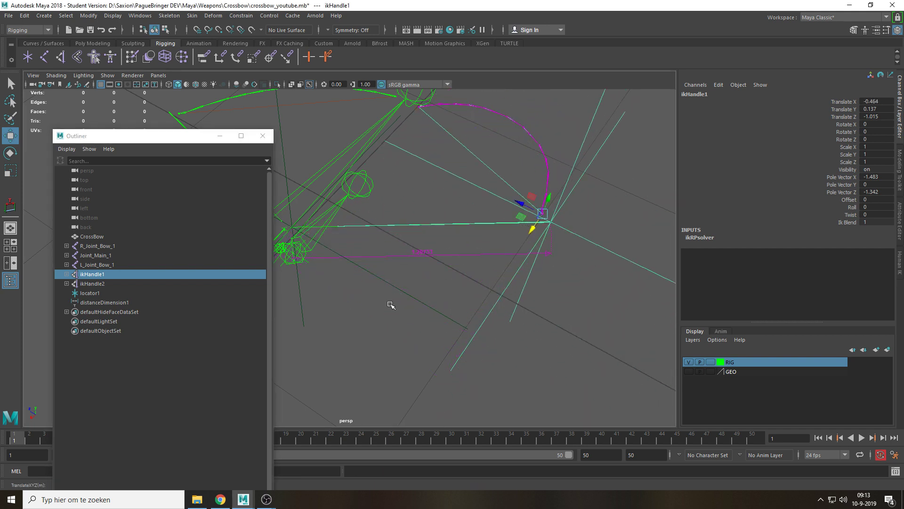
key(ctrl+z)
click(338, 345)
Test whether the measurement's inner end follows the ammo sled by moving LOC_AmmoSled toward the bow, and undo the move
alt+middle_drag(363, 231, 481, 240)
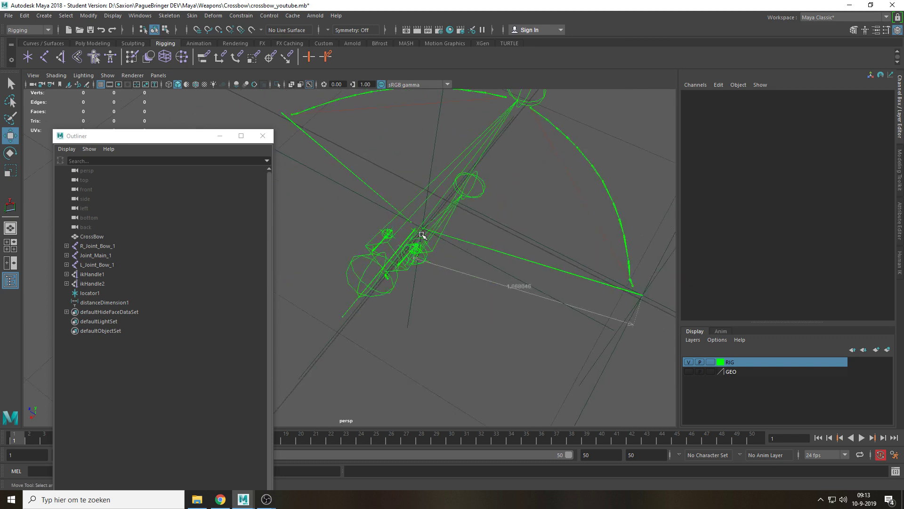
alt+right_drag(422, 235, 474, 214)
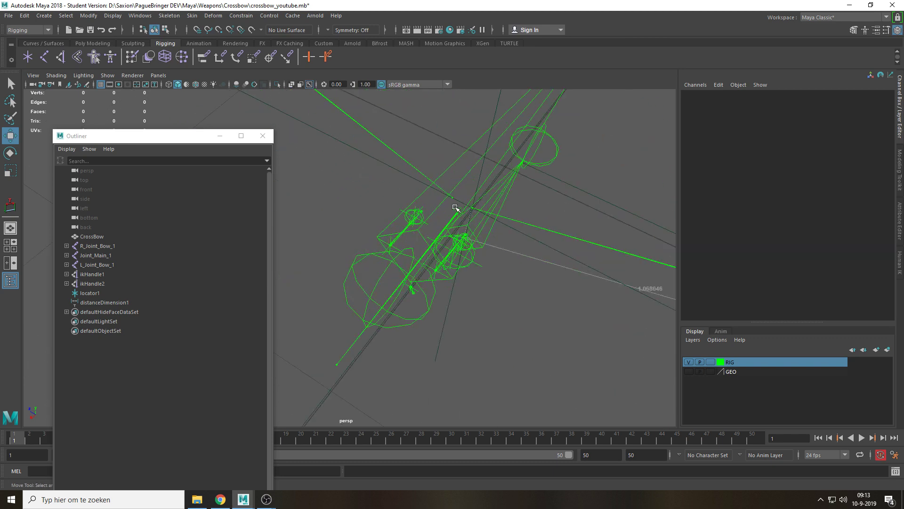
click(455, 210)
alt+drag(485, 249, 480, 245)
alt+right_drag(484, 246, 441, 262)
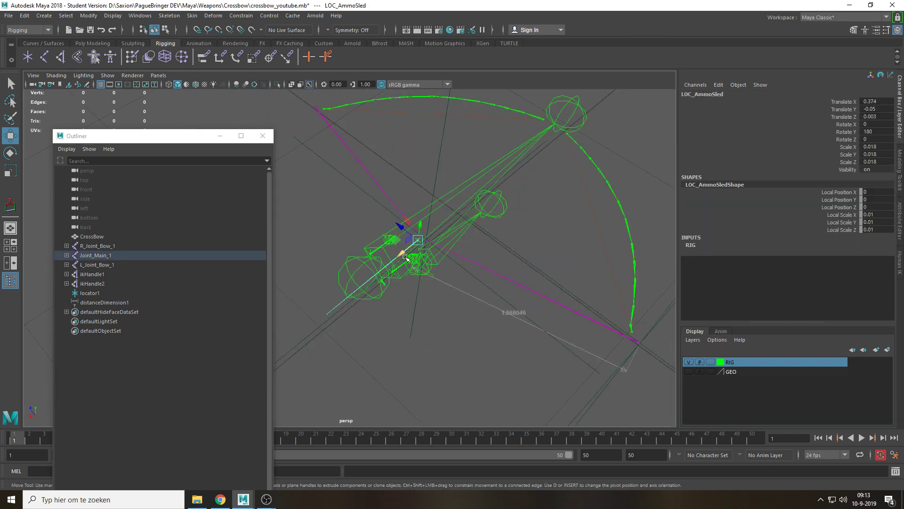
drag(405, 258, 468, 202)
key(ctrl+z)
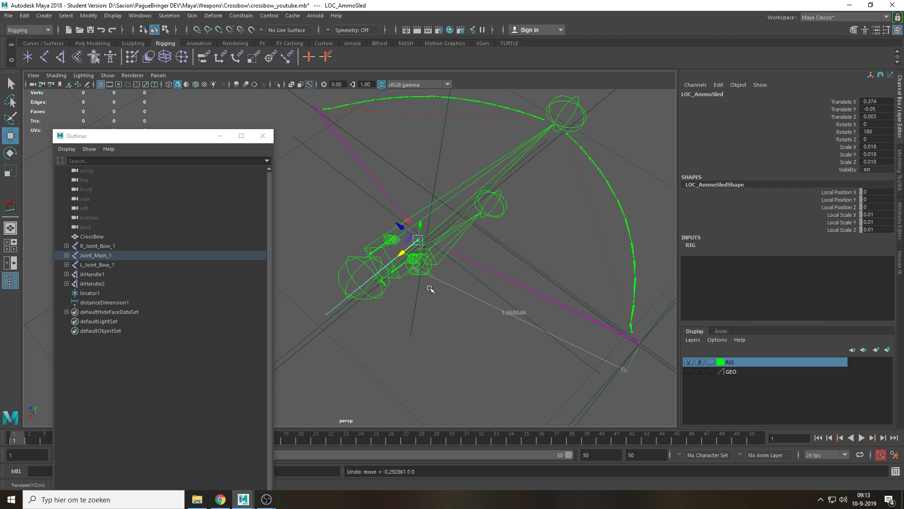
Parent locator1, the measurement's inner end, under LOC_AmmoSled in the expanded Joint_Main_1 hierarchy
alt+right_drag(430, 288, 431, 297)
click(426, 303)
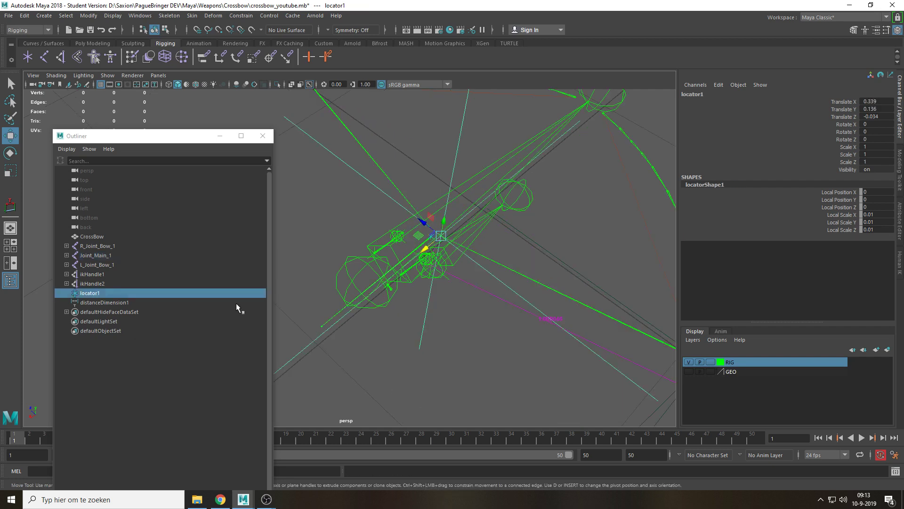
shift+click(66, 255)
scroll(156, 313, down, 5)
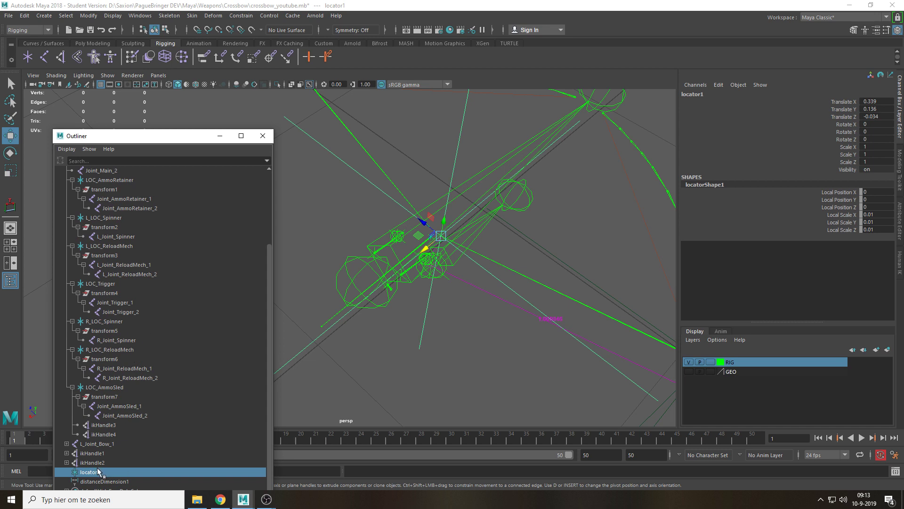
middle_drag(97, 472, 116, 387)
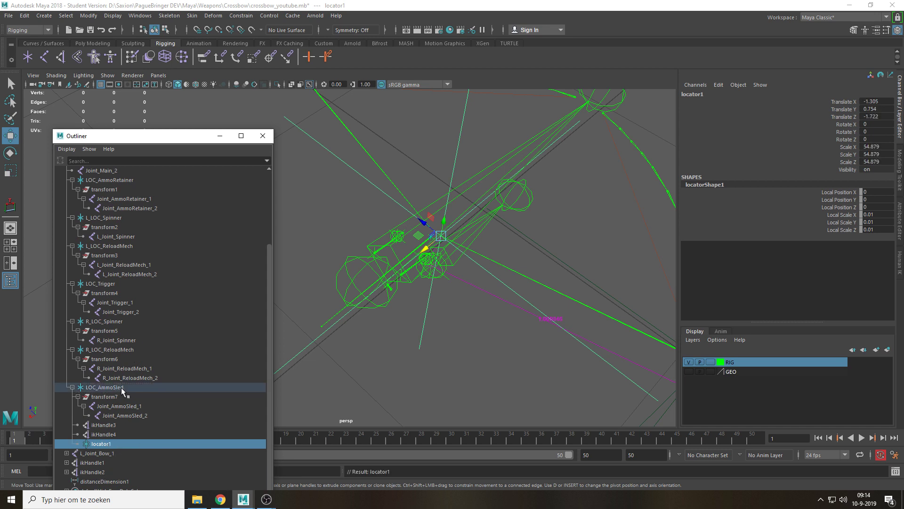
Test whether the parented locator1 follows the ammo sled by moving LOC_AmmoSled along the crossbow, and undo the move
click(121, 388)
scroll(424, 262, down, 2)
drag(391, 257, 467, 220)
key(ctrl+z)
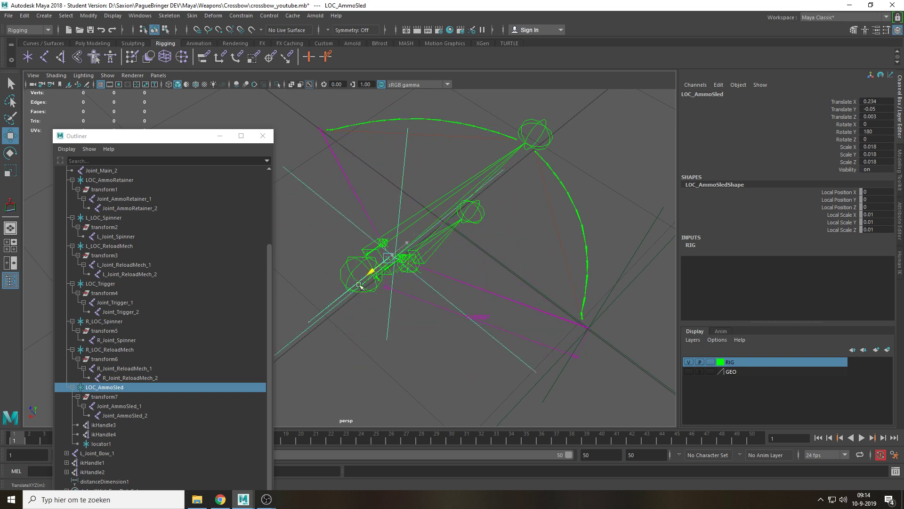
Deselect LOC_AmmoSled and save the scene
click(418, 334)
alt+drag(369, 291, 439, 286)
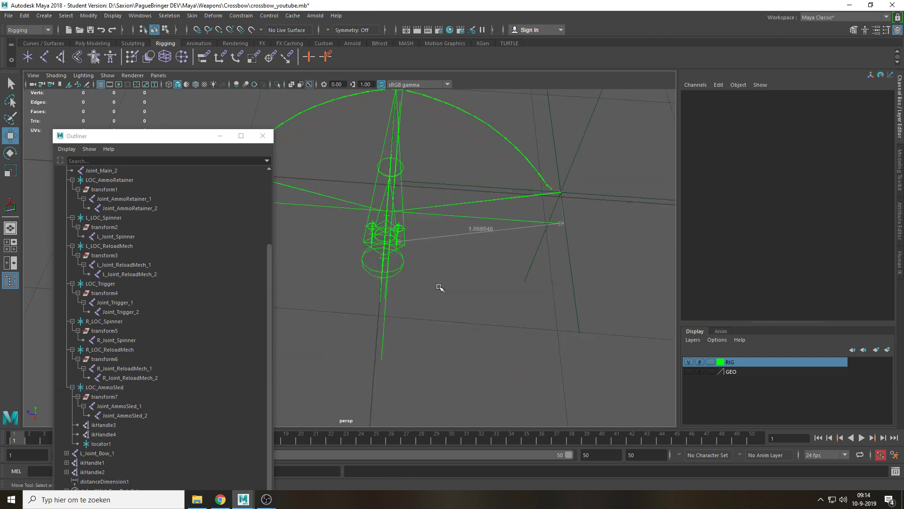
key(ctrl+s)
Start a second Distance Tool measurement by snapping its first point to the inner end of the opposite string joint, near the ammo sled
alt+middle_drag(383, 224, 488, 277)
scroll(490, 280, up, 3)
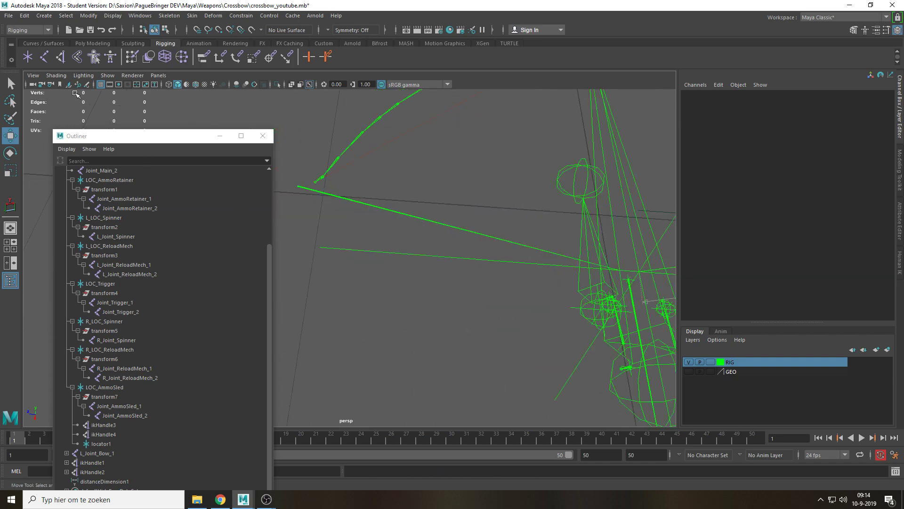
click(44, 15)
mouse_move(78, 172)
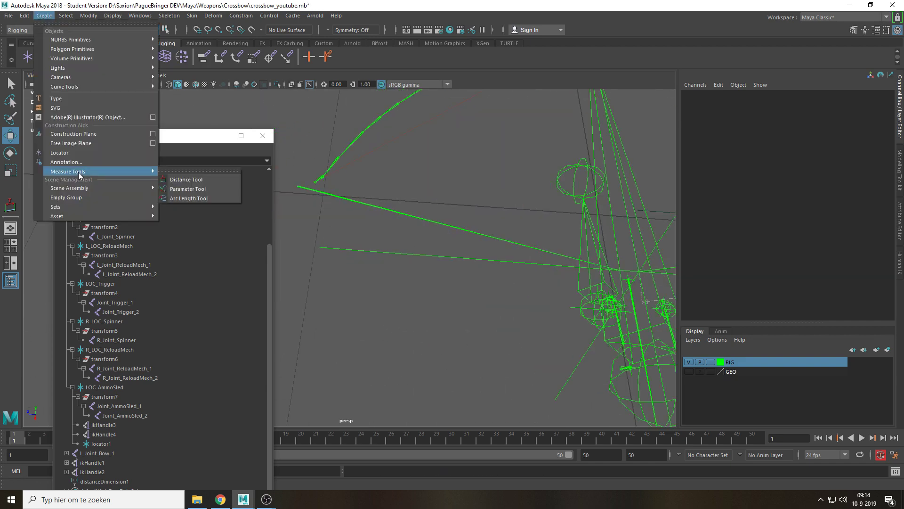
click(203, 182)
alt+middle_drag(582, 265, 435, 271)
scroll(482, 262, up, 5)
scroll(482, 262, up, 3)
key(v)
click(486, 309)
scroll(456, 296, down, 8)
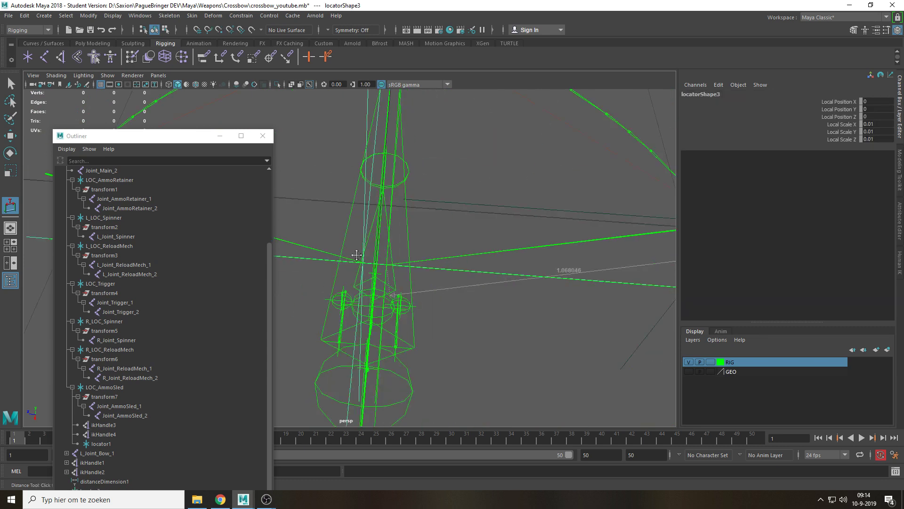
Finish the second distance measurement by snapping its other point to the string joint's outer end near the bow arm tip, and return to the Move tool
alt+middle_drag(357, 255, 541, 287)
alt+middle_drag(353, 275, 394, 280)
scroll(394, 279, up, 7)
key(v)
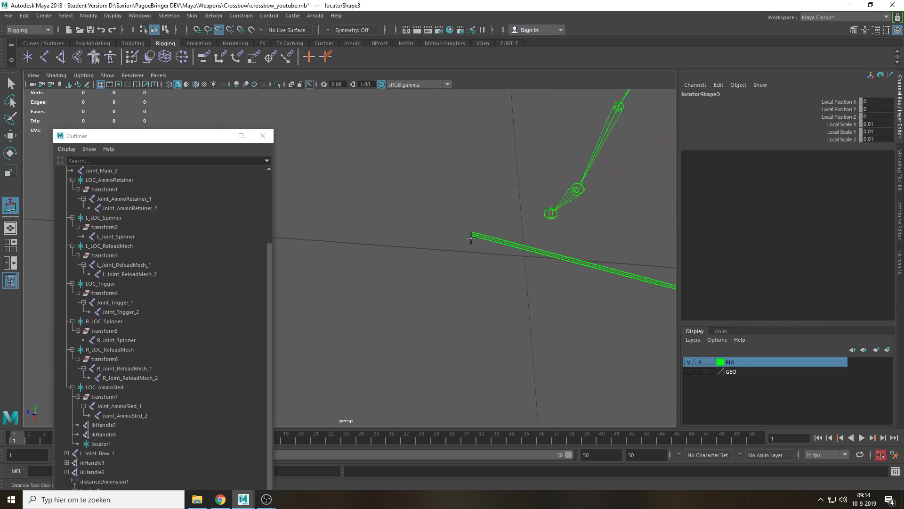
click(473, 234)
scroll(394, 306, down, 7)
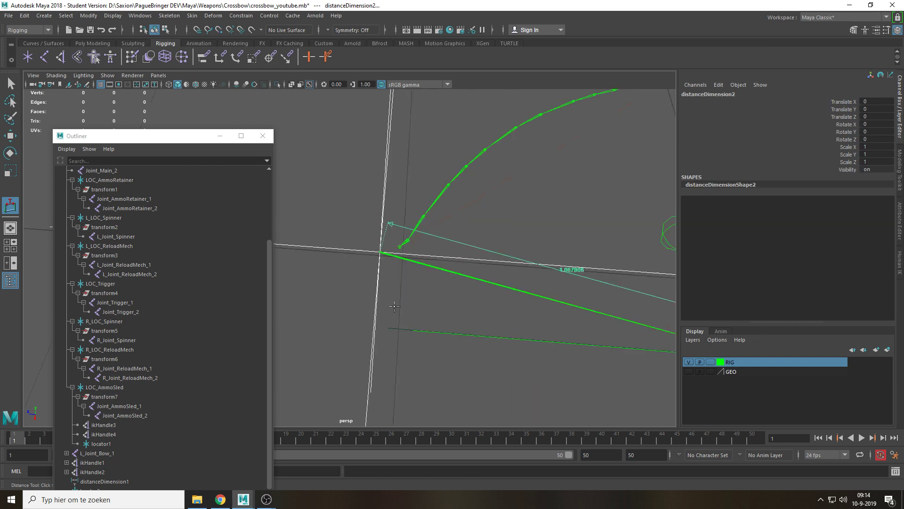
key(w)
scroll(398, 310, down, 2)
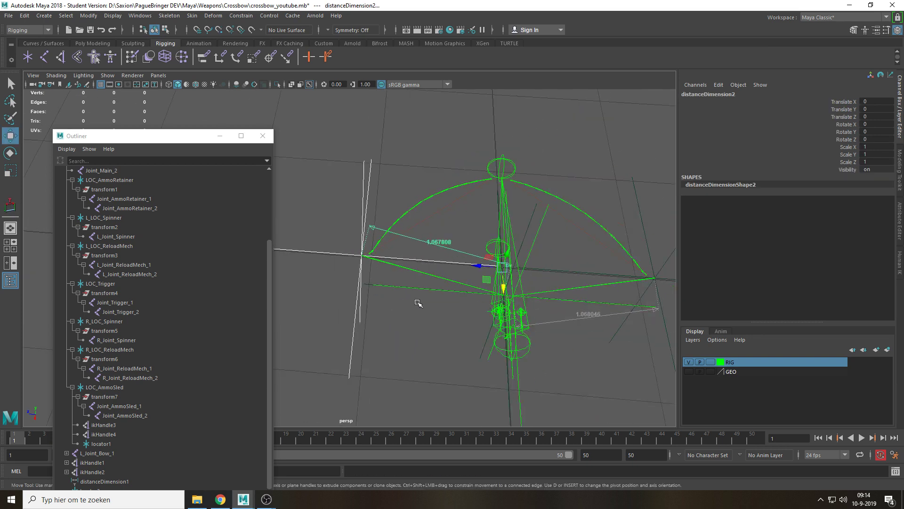
Deselect the new distance measurement and save the scene
alt+drag(419, 304, 428, 329)
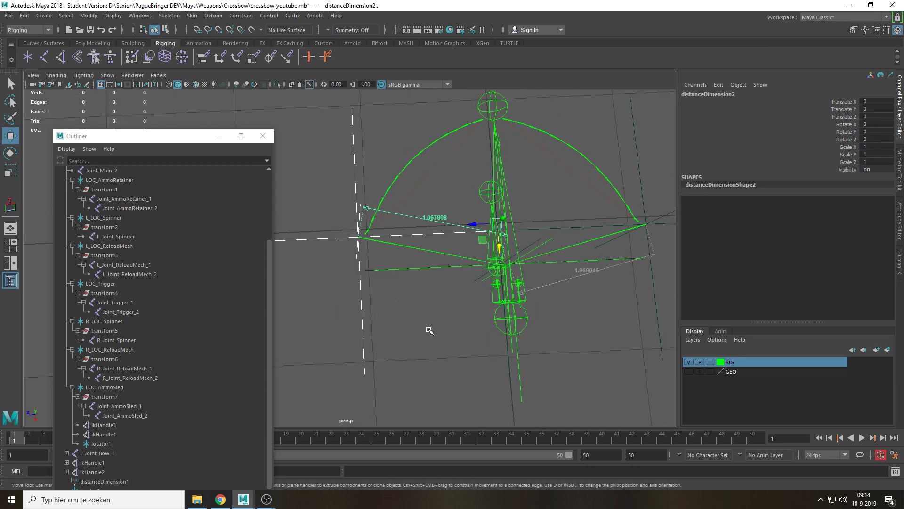
click(429, 330)
scroll(410, 256, up, 5)
key(ctrl+s)
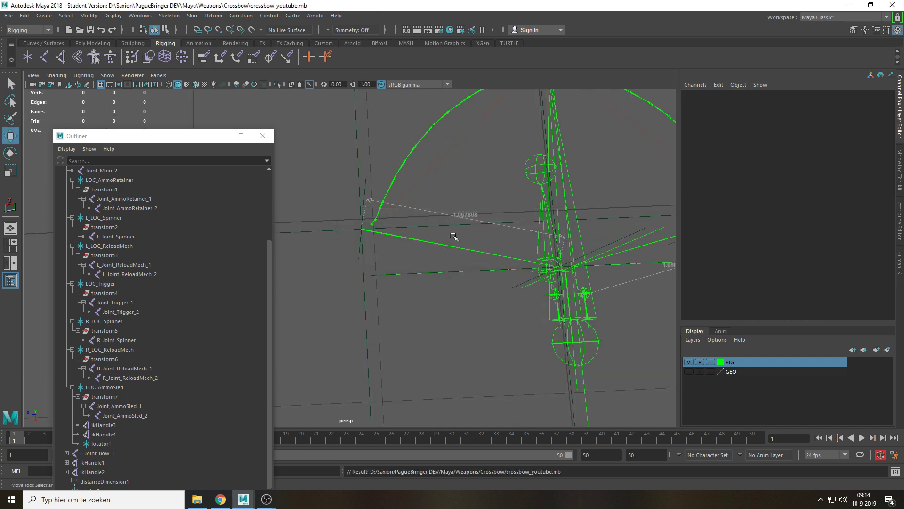
Select the new measurement's outer locator and the nearby bow arm IK handle in turn to identify them
alt+middle_drag(414, 237, 413, 257)
scroll(383, 261, up, 5)
click(367, 258)
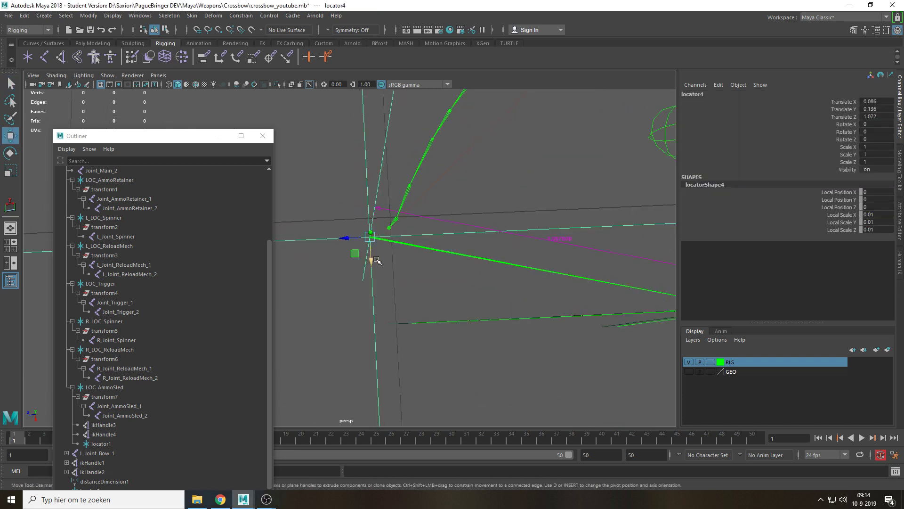
key(q)
click(388, 230)
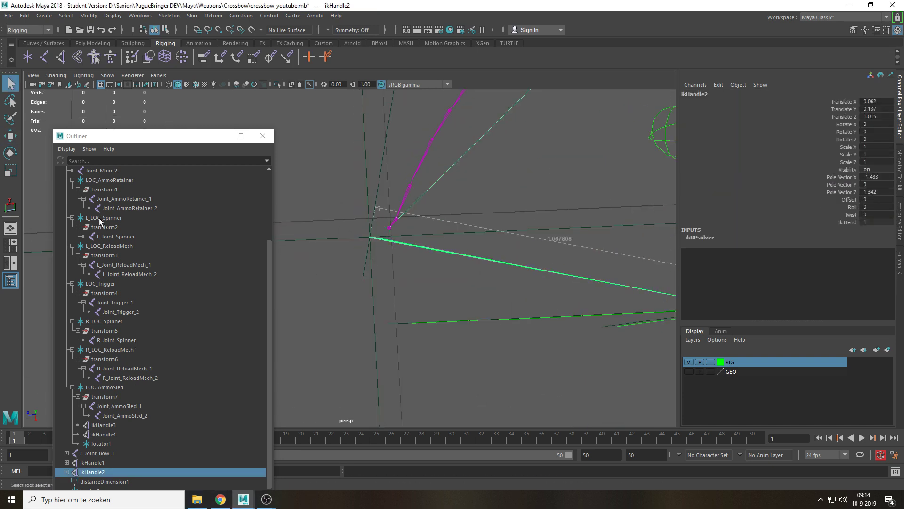
Collapse the LOC_ hierarchies under Joint_Main_1 in the Outliner, from LOC_AmmoRetainer through LOC_AmmoSled
click(72, 180)
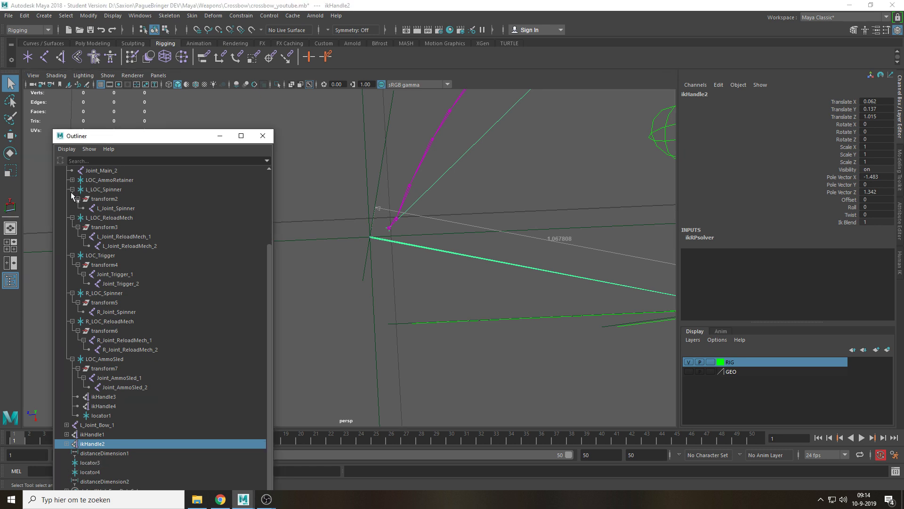
click(72, 206)
click(72, 218)
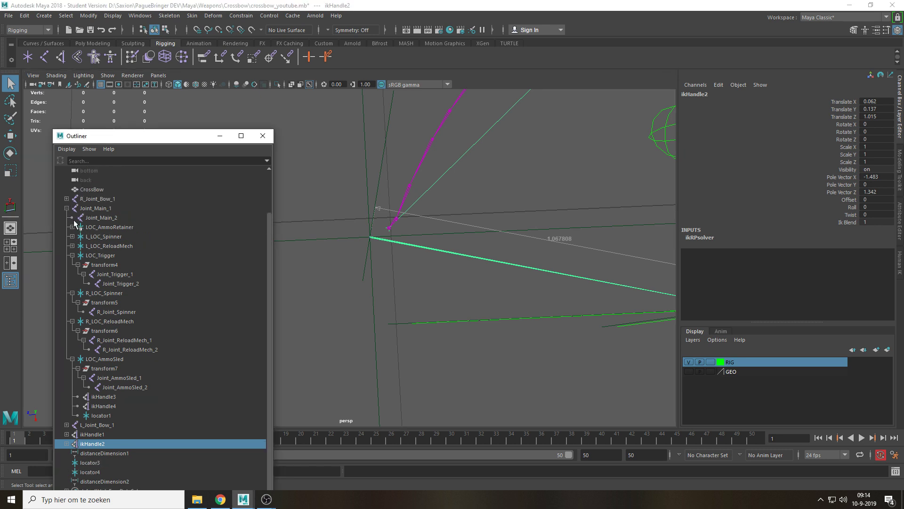
click(72, 255)
click(72, 293)
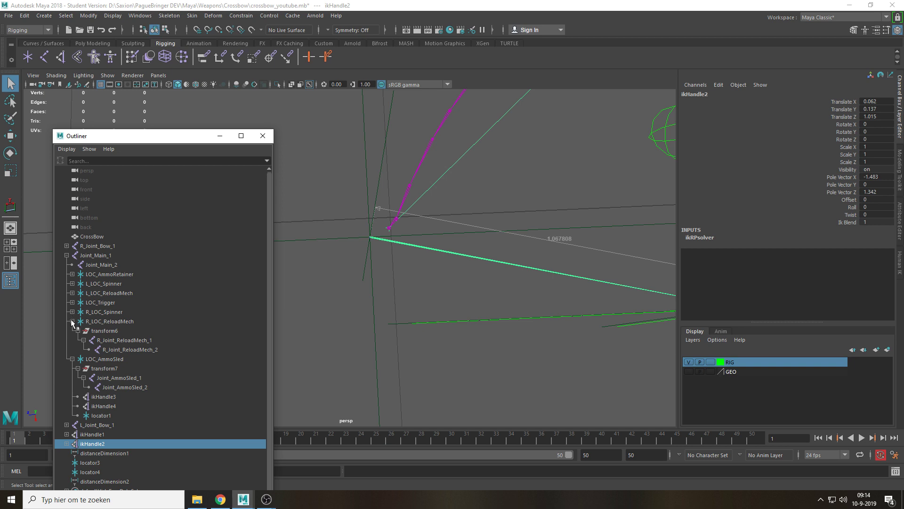
click(72, 321)
click(72, 331)
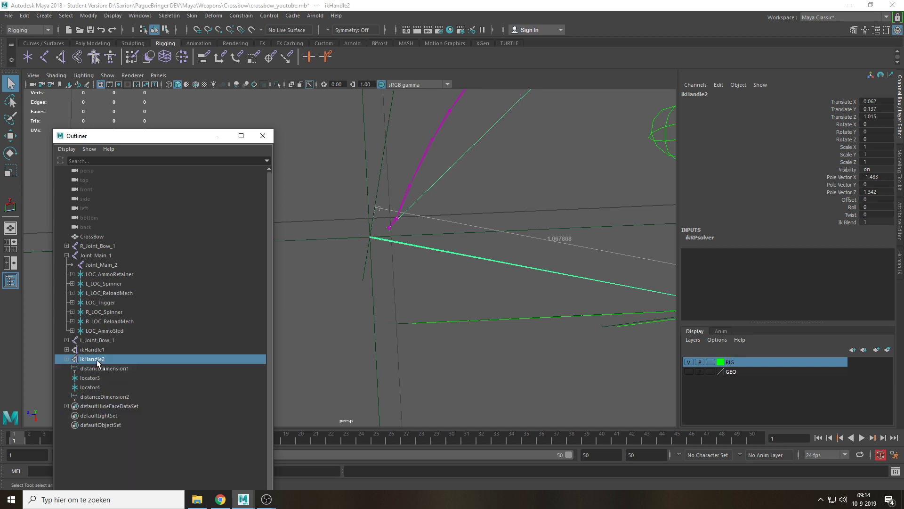
Check which IK handle drives this bow arm by moving ikHandle2 along X, and undo the move
click(90, 388)
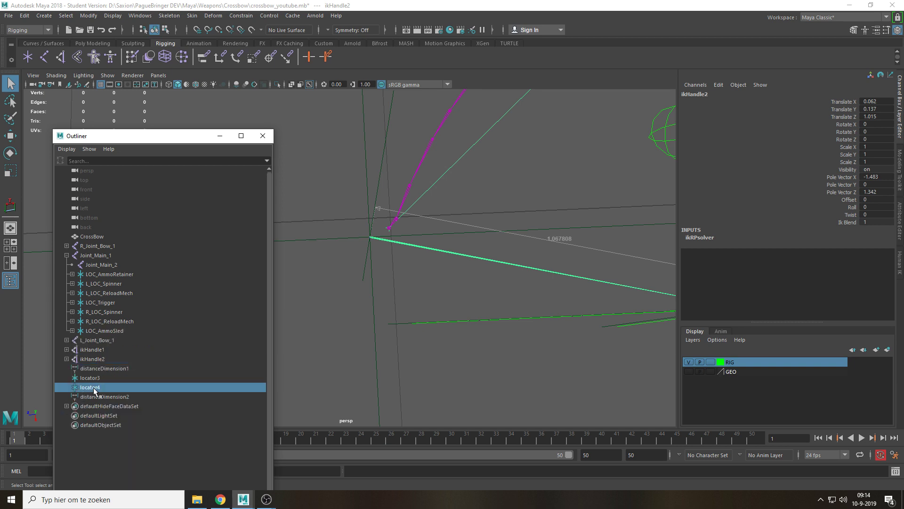
click(99, 349)
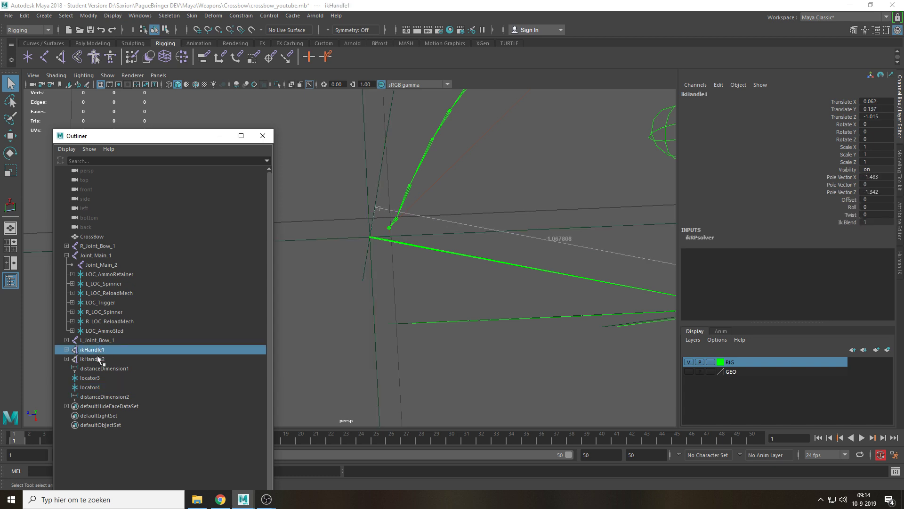
click(101, 358)
key(w)
key(ctrl+z)
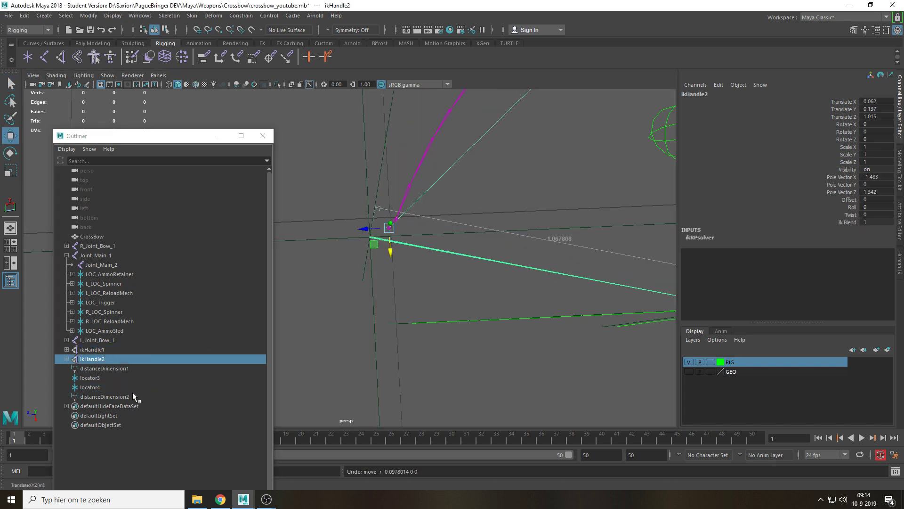
Parent locator4 under ikHandle2, then test the link by moving ikHandle2 along X and undo the move
click(103, 388)
middle_drag(111, 387, 106, 360)
click(106, 359)
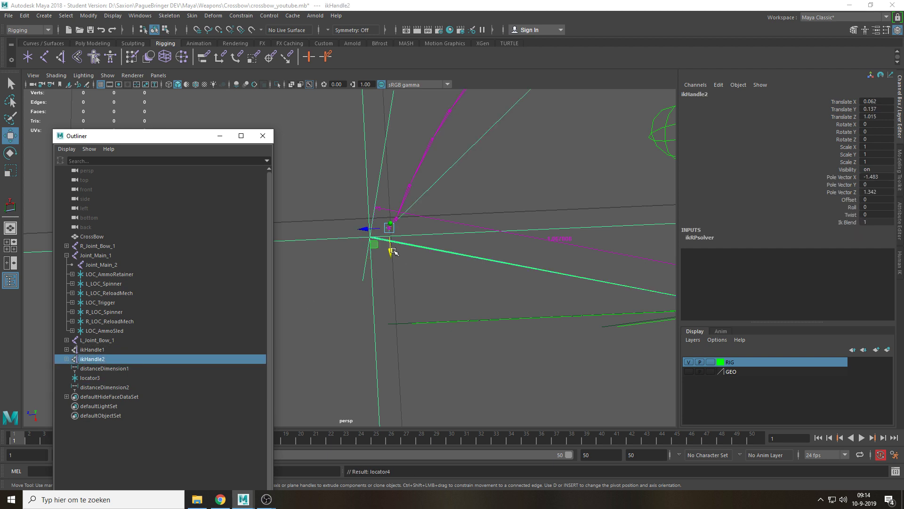
drag(391, 252, 388, 196)
key(ctrl+z)
Parent locator3, the second measurement's inner end, under LOC_AmmoSled
scroll(476, 330, down, 3)
alt+middle_drag(644, 301, 487, 276)
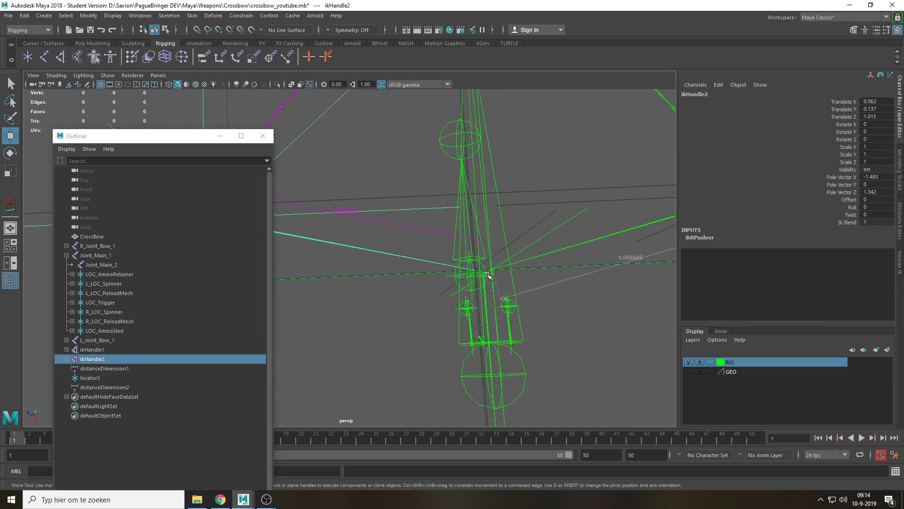
scroll(518, 387, up, 4)
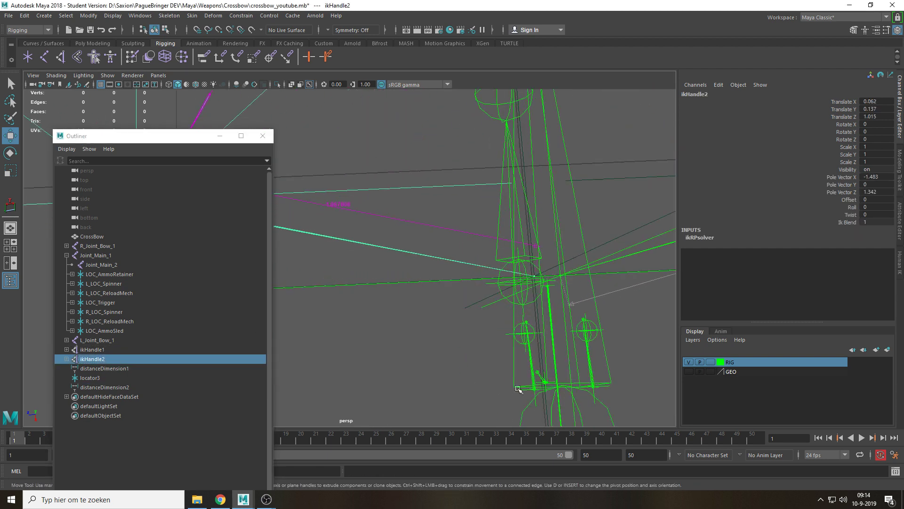
click(110, 378)
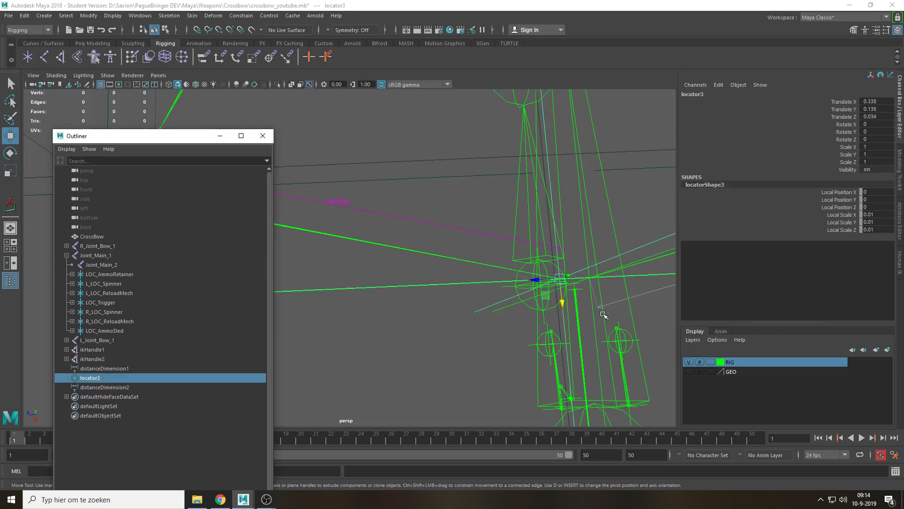
middle_drag(100, 376, 120, 330)
Test whether both measurements follow the ammo sled by moving LOC_AmmoSled along X, and undo the move
click(120, 331)
scroll(423, 303, down, 4)
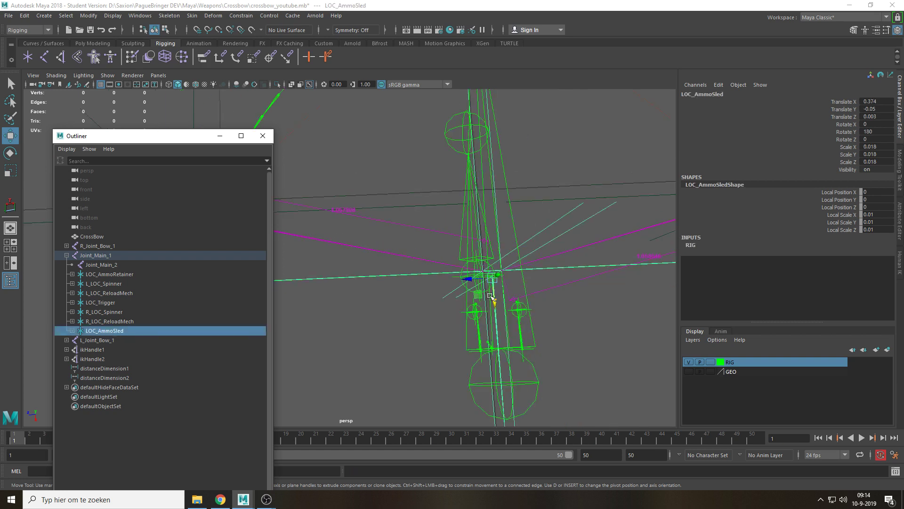
mouse_move(495, 300)
mouse_down()
mouse_move(488, 181)
mouse_move(494, 309)
mouse_up()
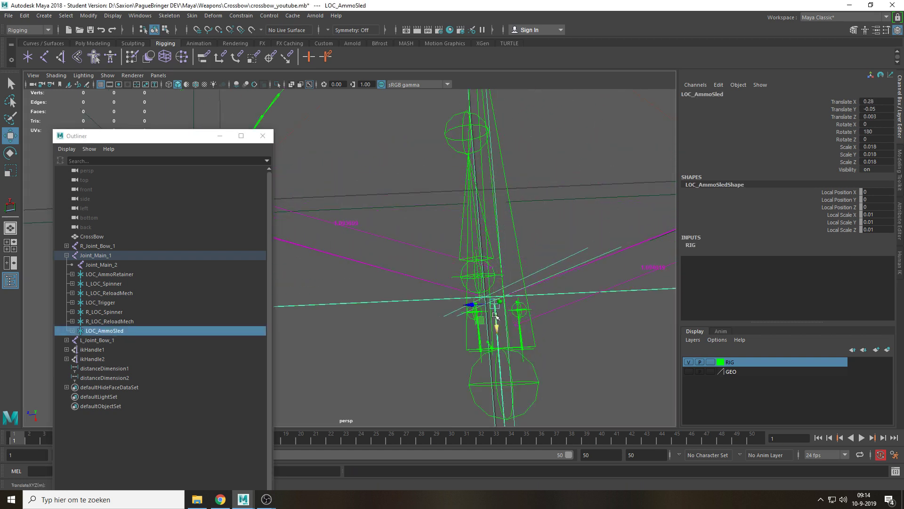
scroll(494, 309, down, 3)
Clear the selection and save the scene with both measurements parented
click(499, 353)
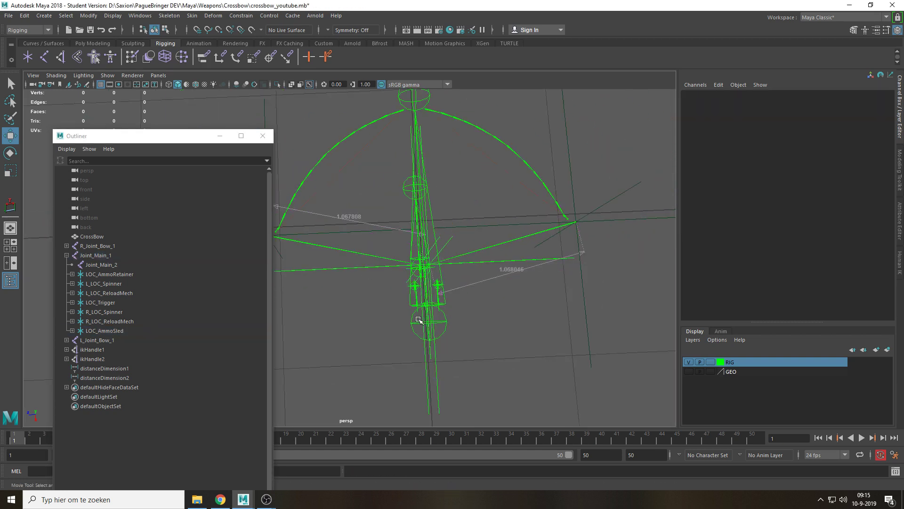
alt+drag(399, 309, 486, 288)
key(ctrl+s)
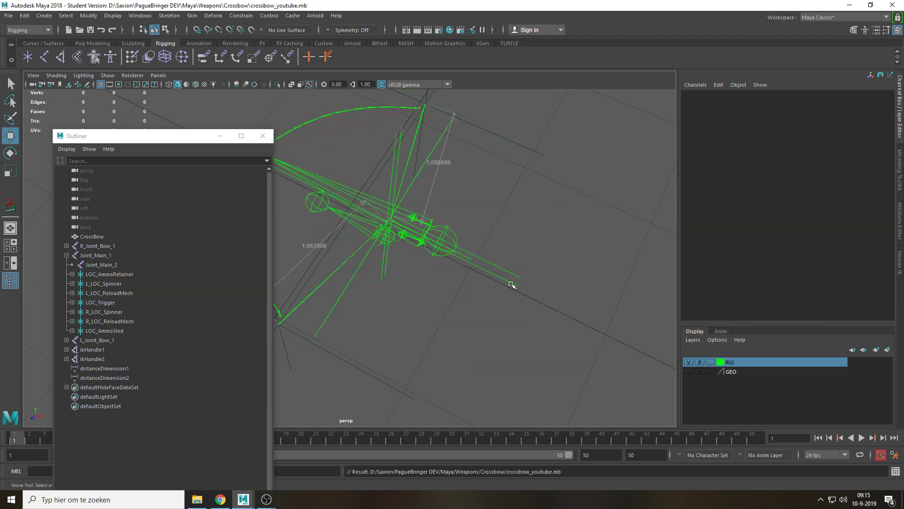
Close the Outliner and open the Node Editor
alt+middle_drag(401, 205, 476, 248)
scroll(476, 247, up, 4)
alt+drag(475, 247, 501, 251)
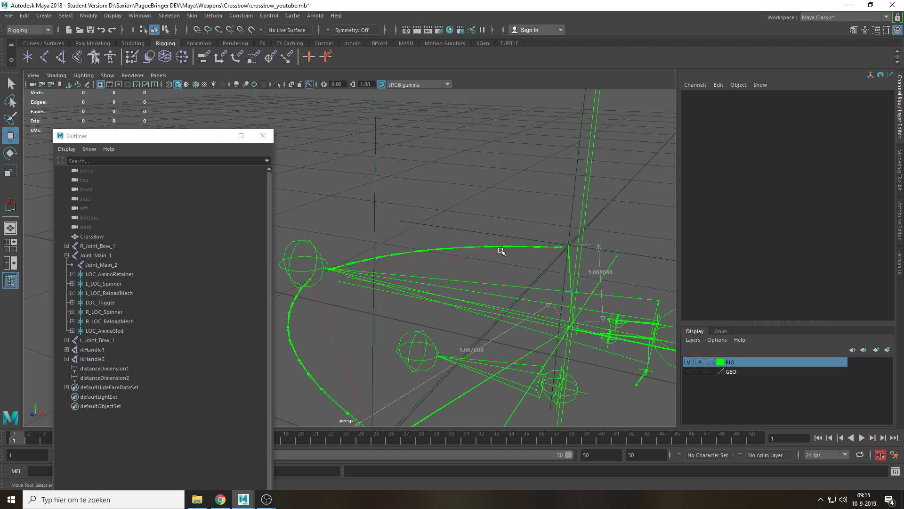
alt+middle_drag(498, 267, 481, 231)
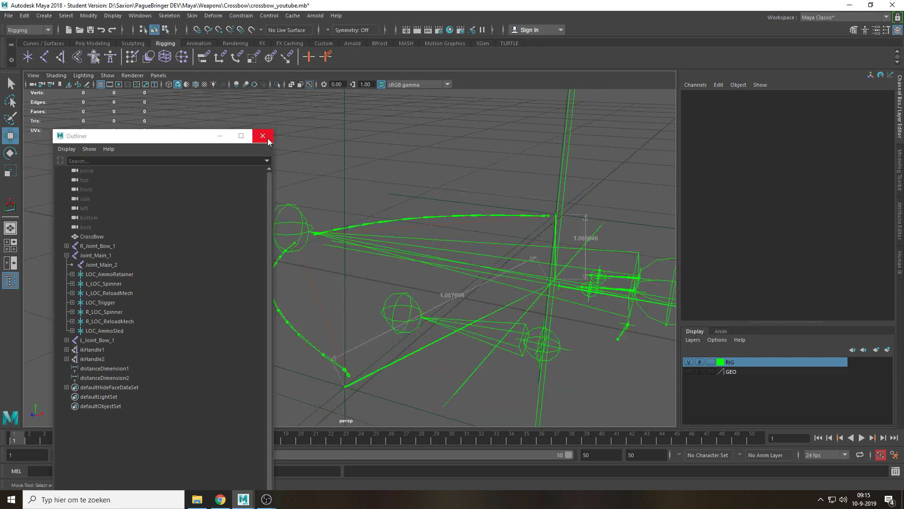
click(268, 142)
click(140, 16)
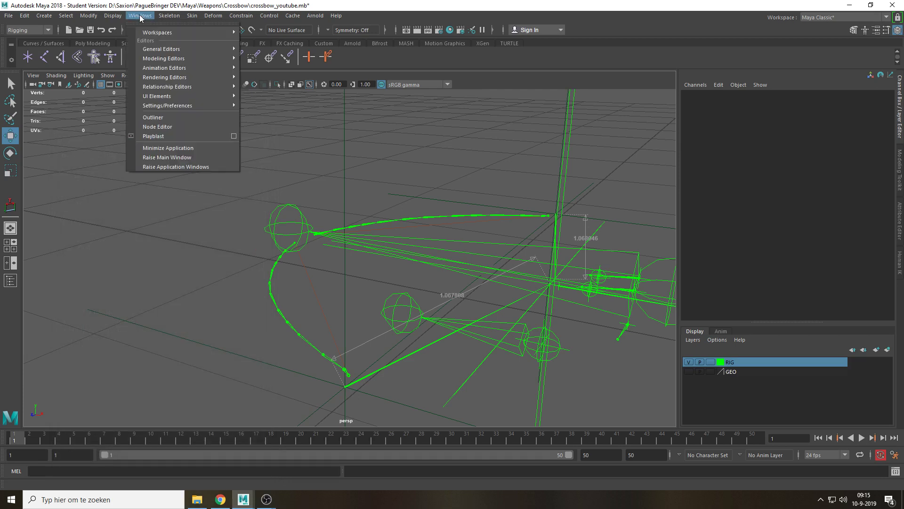
click(187, 128)
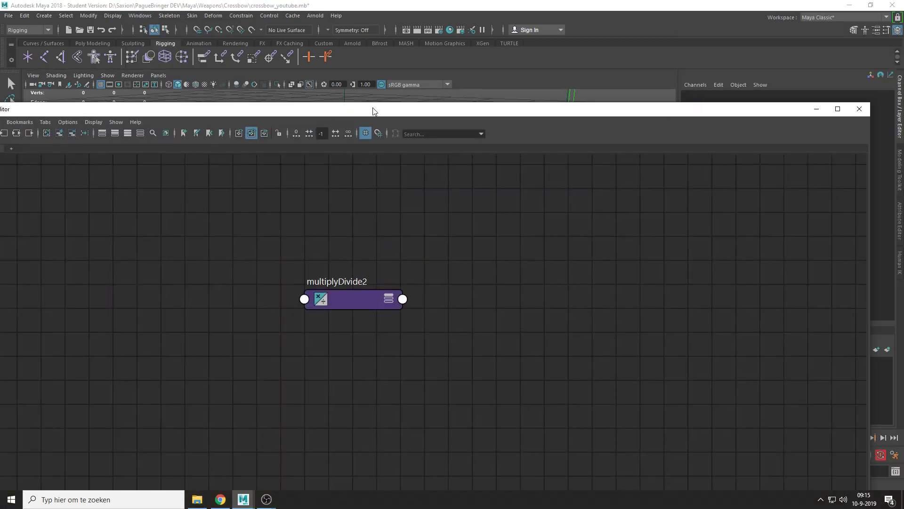
Move the Node Editor window clear of the rig's measurements and delete the leftover multiplyDivide2 node
drag(870, 101, 342, 254)
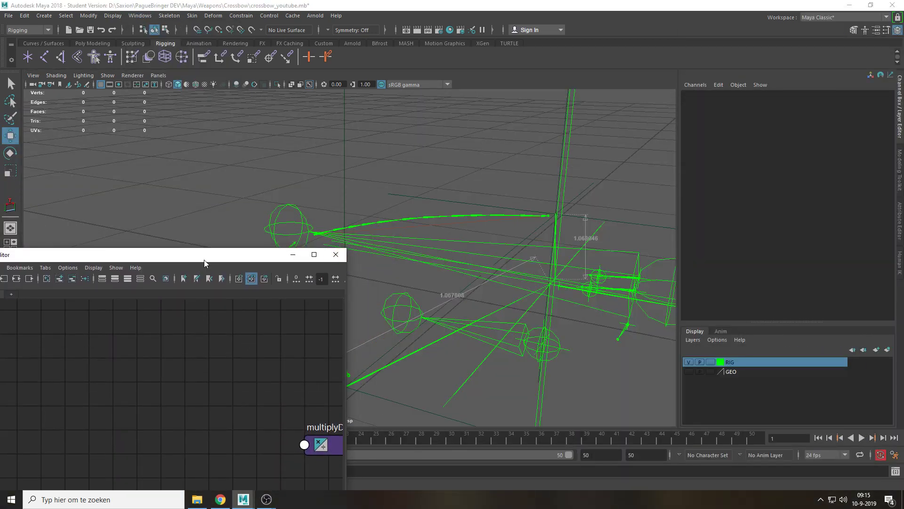
drag(204, 259, 228, 113)
alt+middle_drag(313, 277, 96, 216)
scroll(252, 319, down, 6)
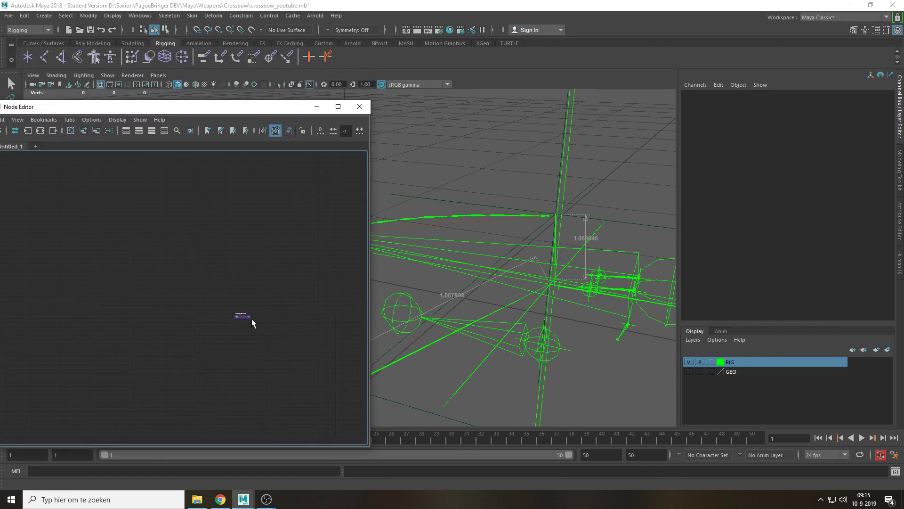
scroll(258, 315, up, 5)
click(195, 322)
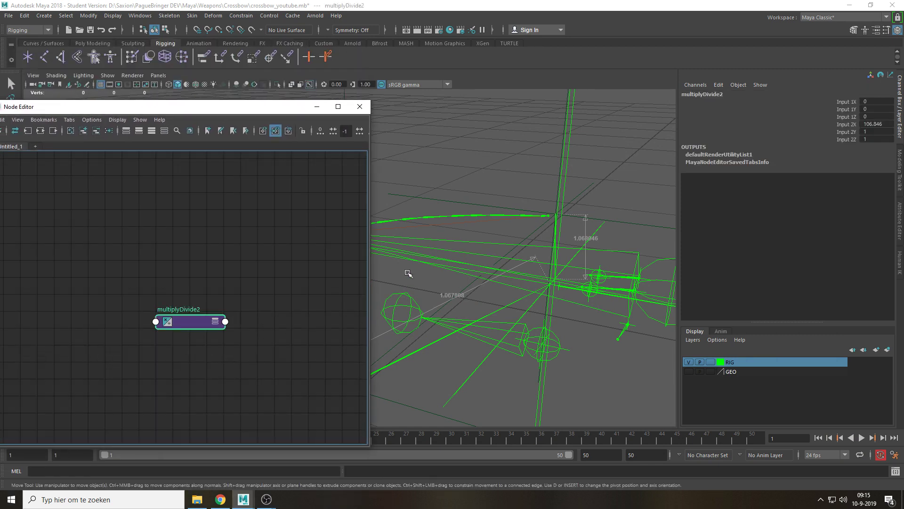
key(Delete)
alt+middle_drag(427, 308, 526, 231)
key(q)
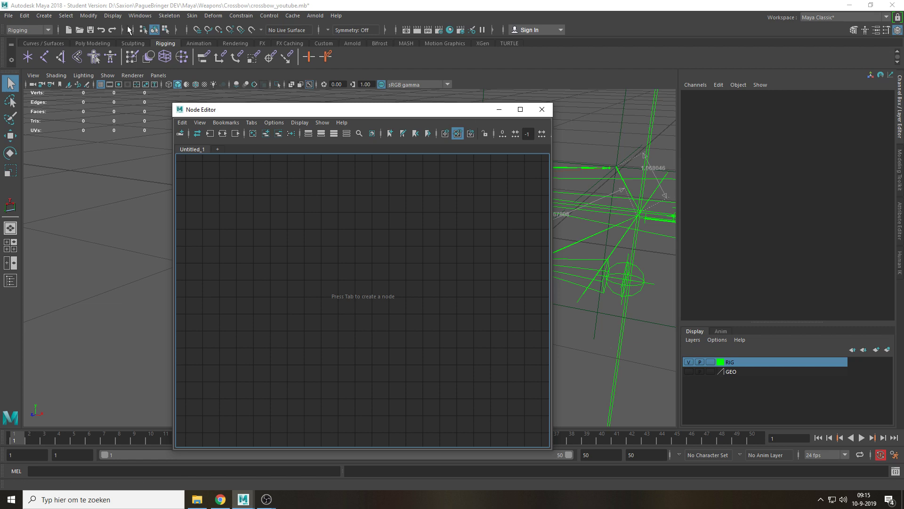
Open the Outliner, graph distanceDimension1 in the Node Editor, and move the Node Editor window clear of the measurement
click(140, 16)
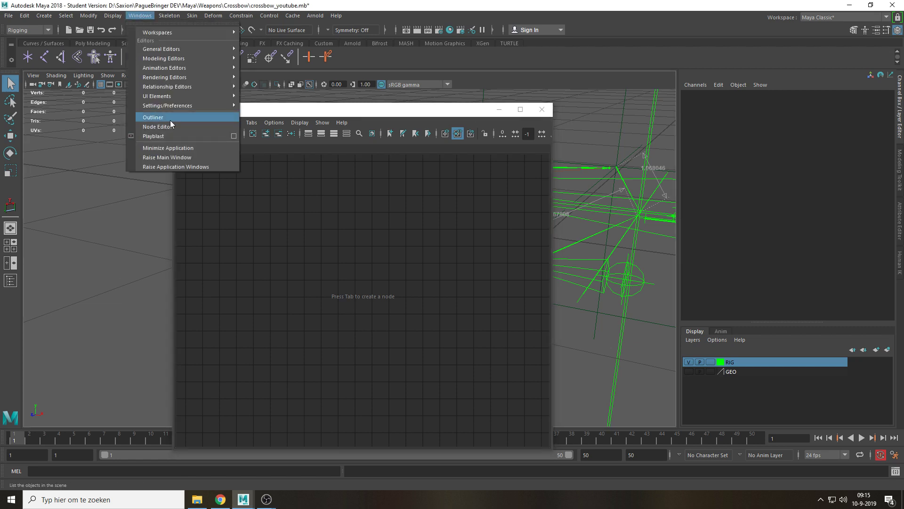
click(166, 119)
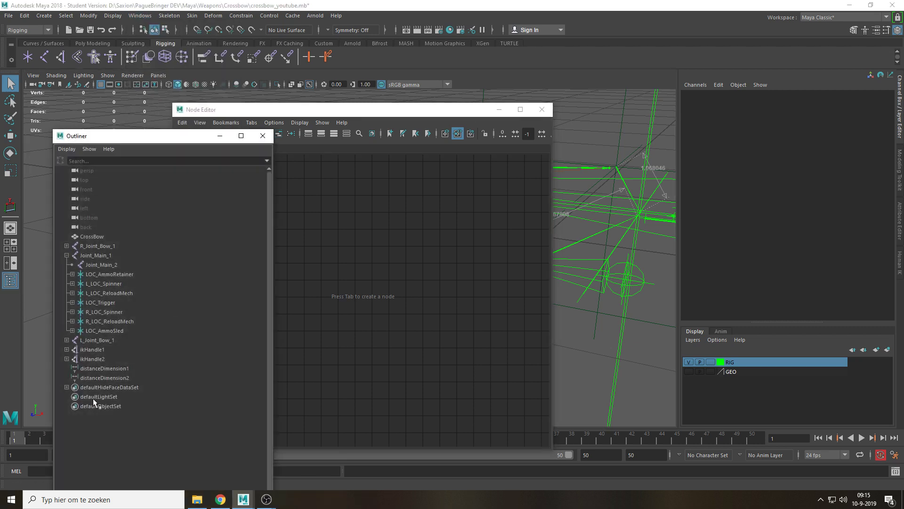
click(102, 378)
click(104, 369)
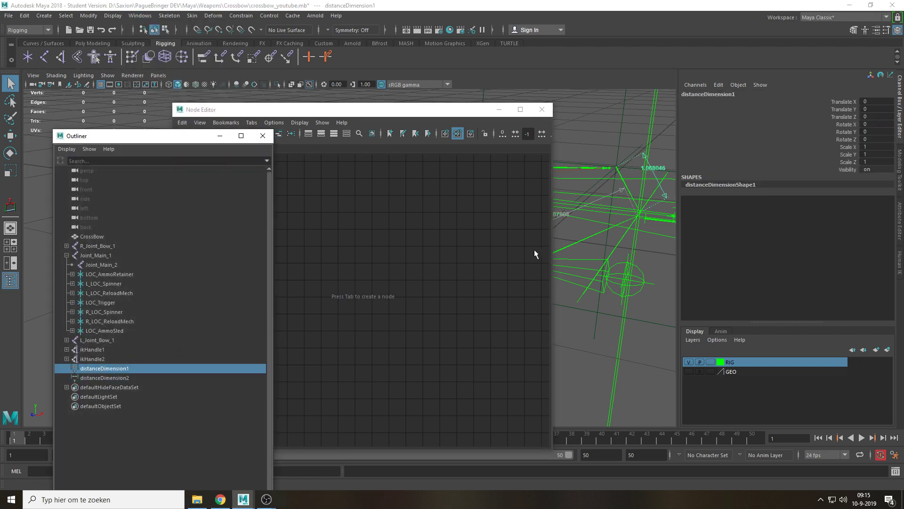
alt+drag(634, 232, 516, 254)
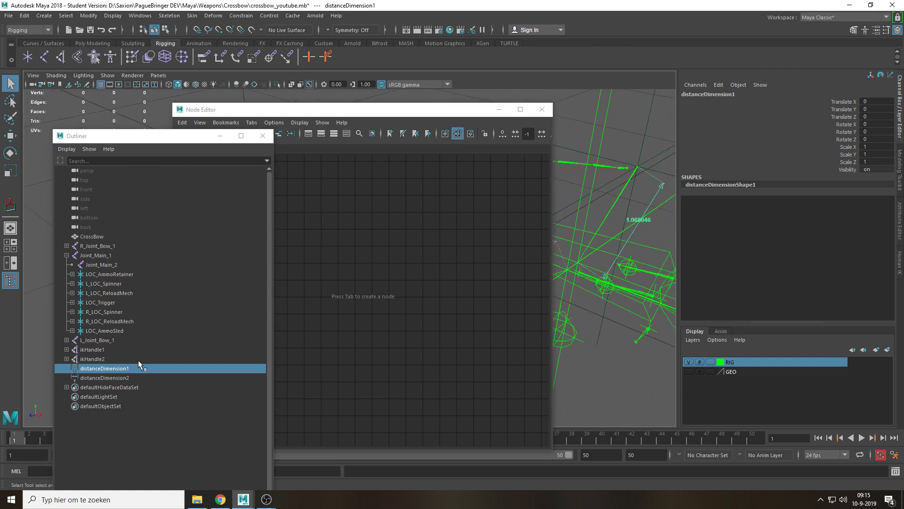
drag(307, 111, 291, 102)
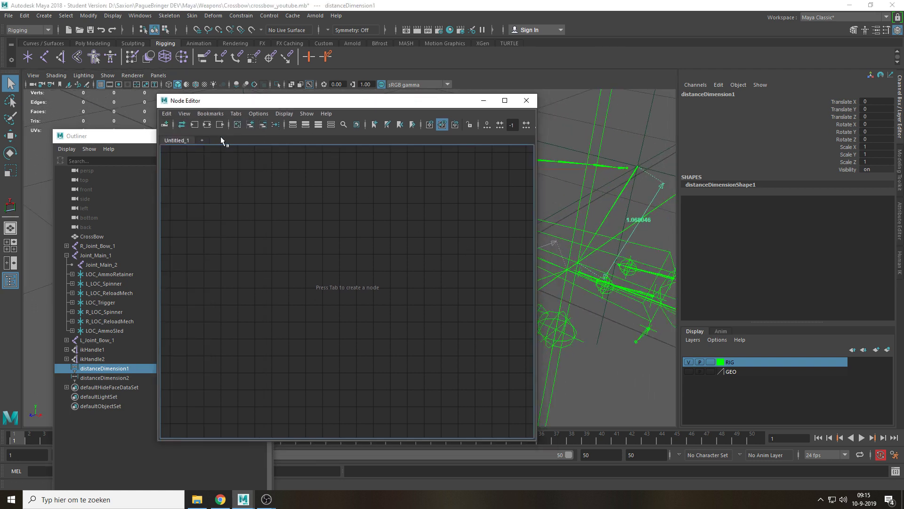
click(250, 125)
alt+middle_drag(464, 252, 324, 270)
drag(438, 101, 368, 99)
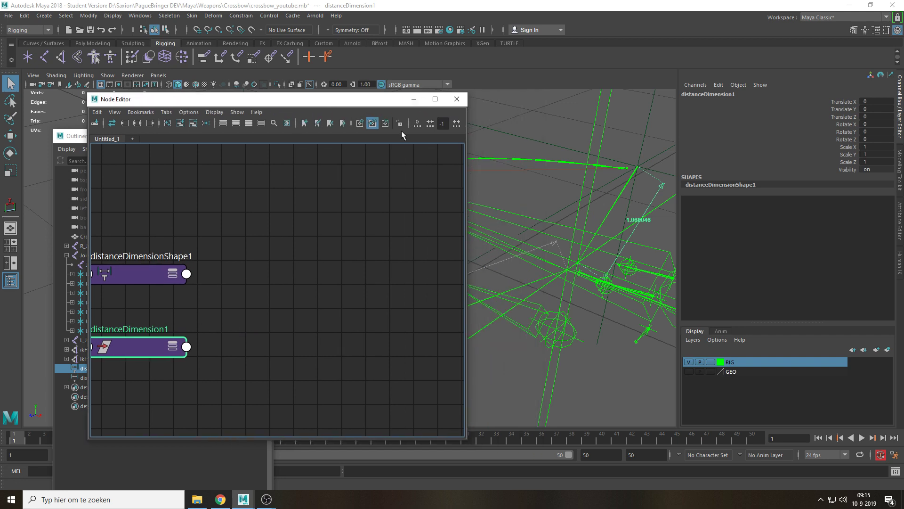
Add the R_Joint_String_1 joint to the node graph and spread the three nodes apart
alt+drag(590, 166, 600, 197)
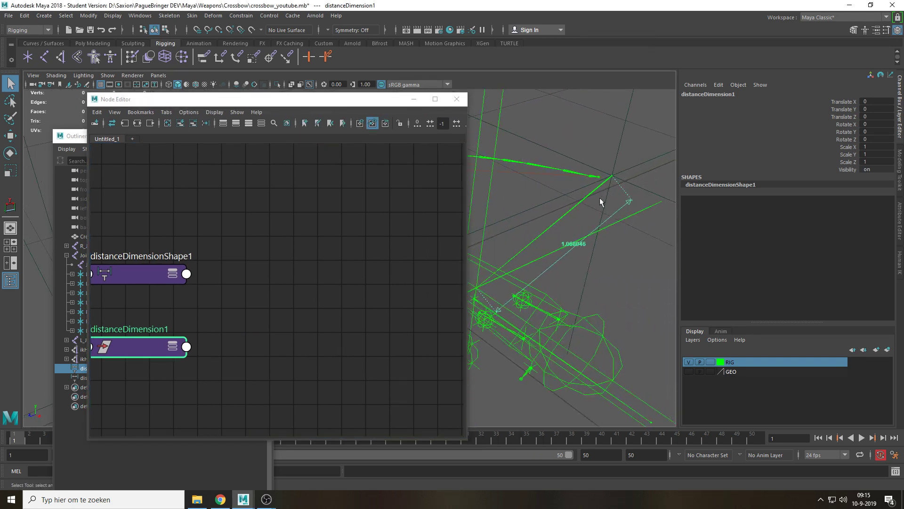
click(576, 209)
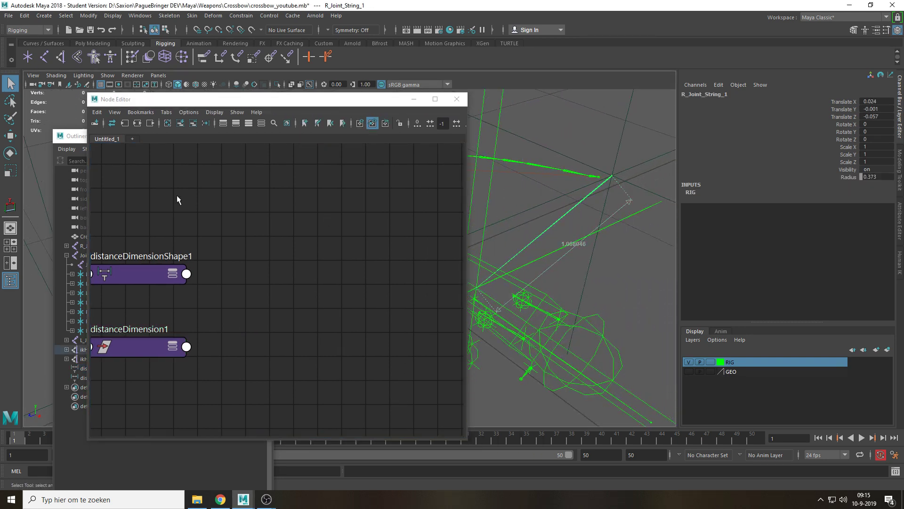
click(180, 123)
click(282, 225)
drag(200, 257, 208, 214)
drag(372, 272, 413, 263)
drag(169, 324, 150, 401)
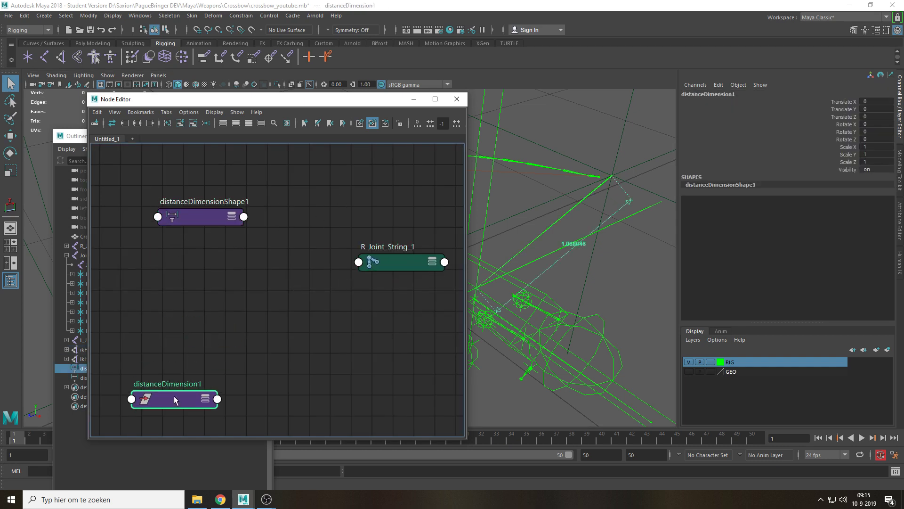
click(203, 282)
drag(209, 214, 211, 218)
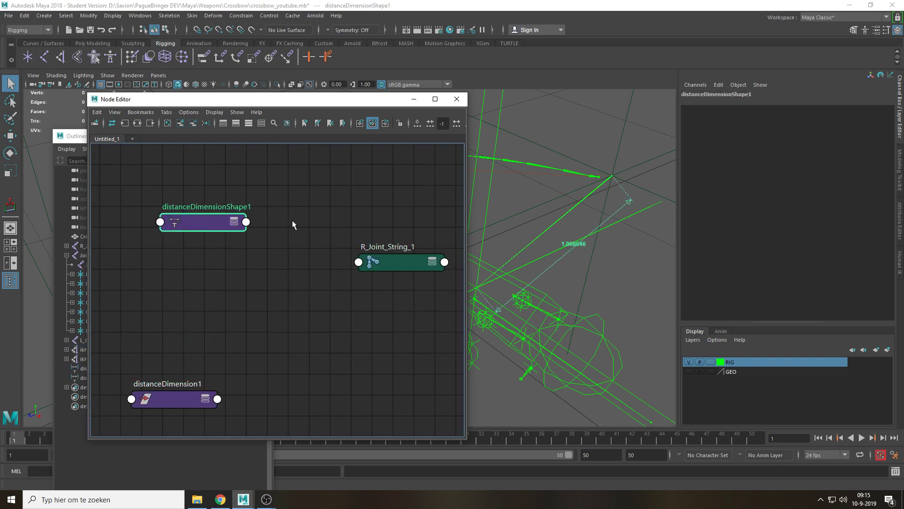
Expand the distanceDimensionShape1 node to its full attribute list and shift it clear of distanceDimension1
click(234, 222)
click(233, 222)
click(296, 264)
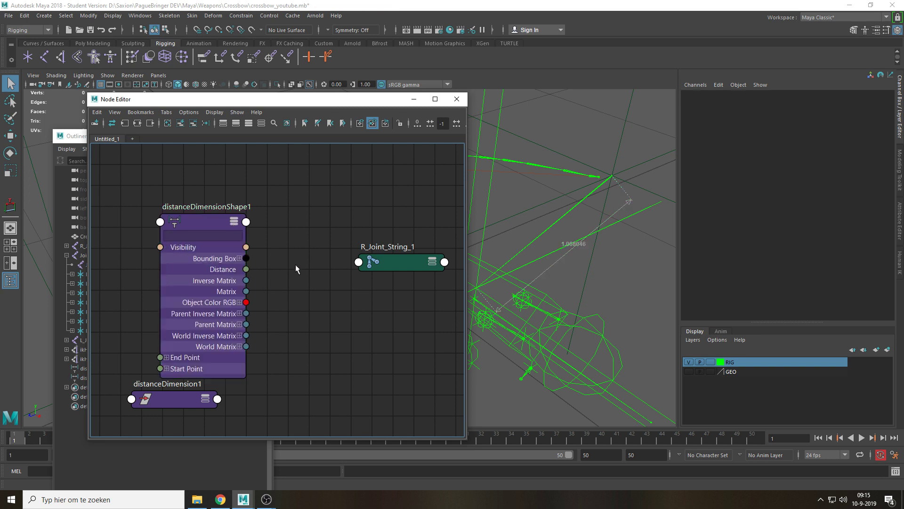
drag(206, 222, 170, 203)
click(250, 200)
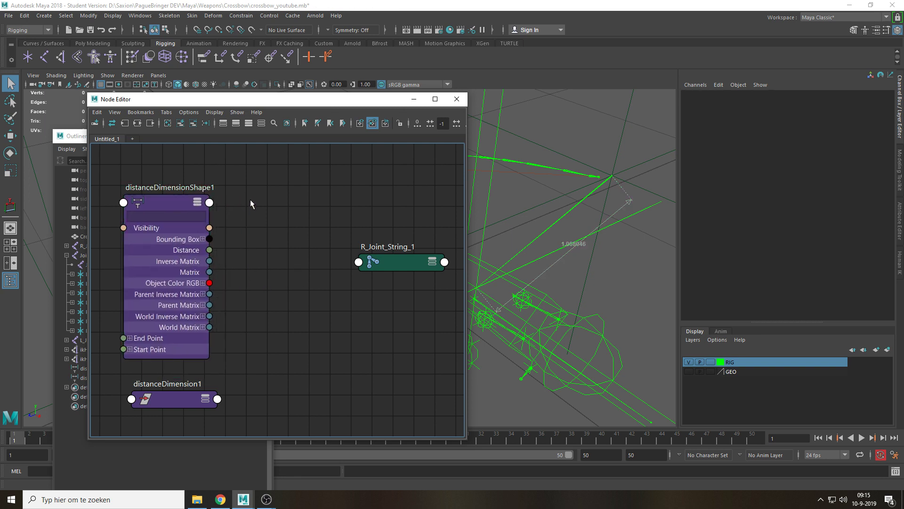
Create a Multiply Divide node between the measurement and joint nodes, and connect distanceDimensionShape1's Distance to its Input 1X
right_click(265, 232)
alt+drag(566, 246, 568, 282)
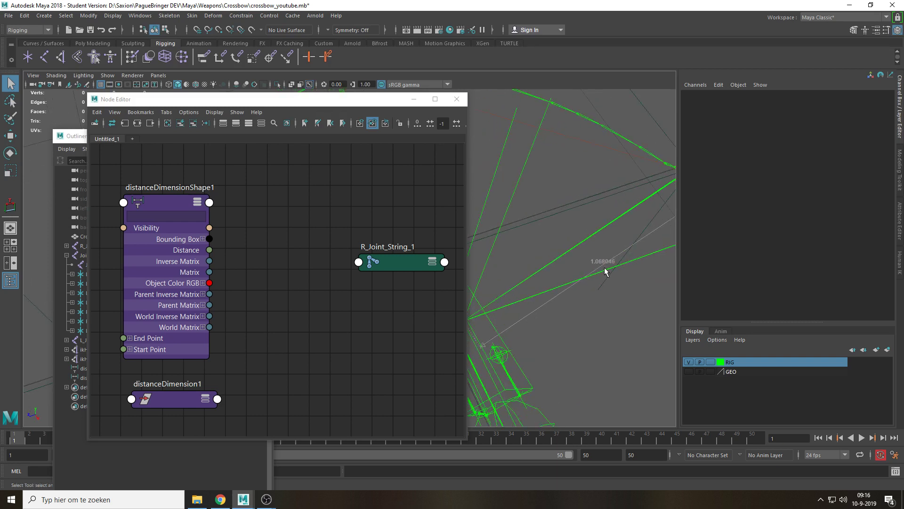
click(635, 207)
click(385, 312)
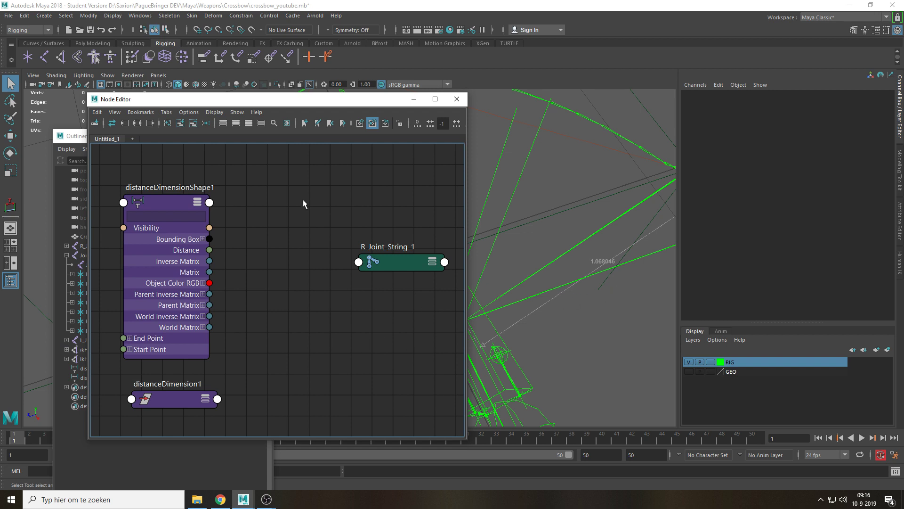
right_click(279, 265)
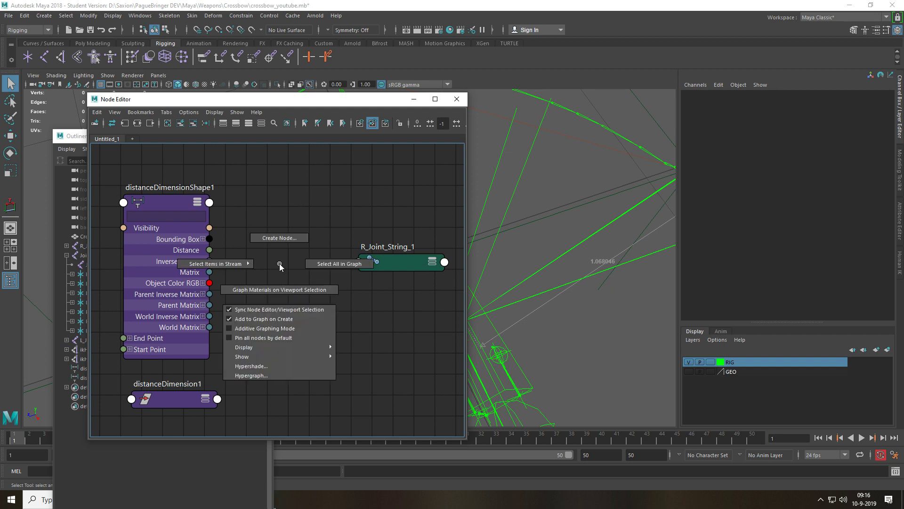
click(280, 238)
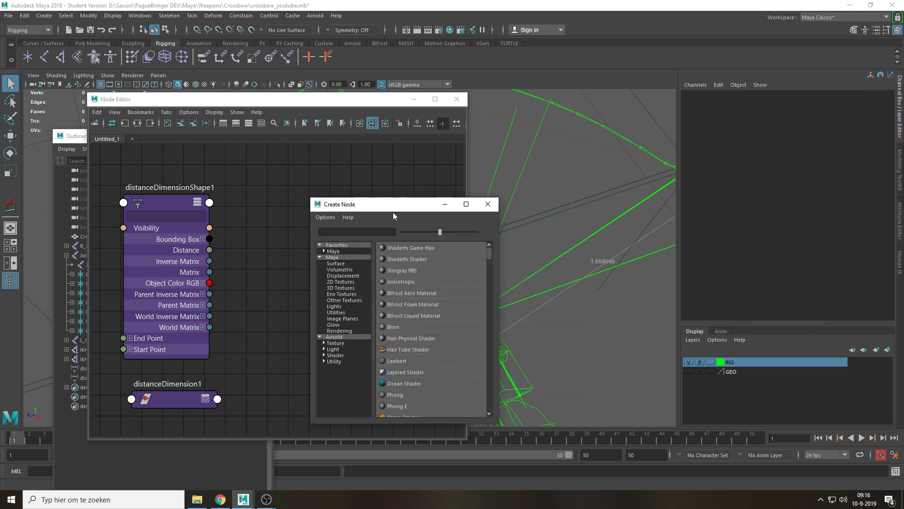
click(349, 229)
text(mul)
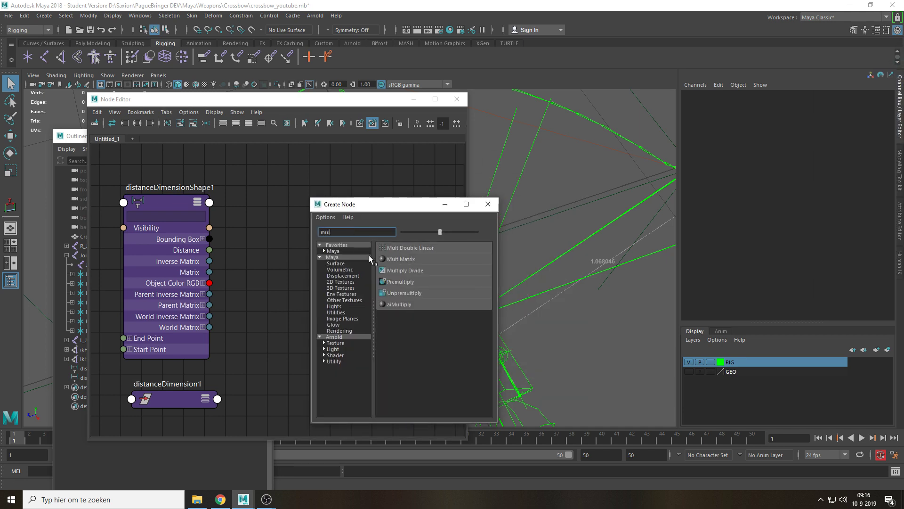
click(406, 271)
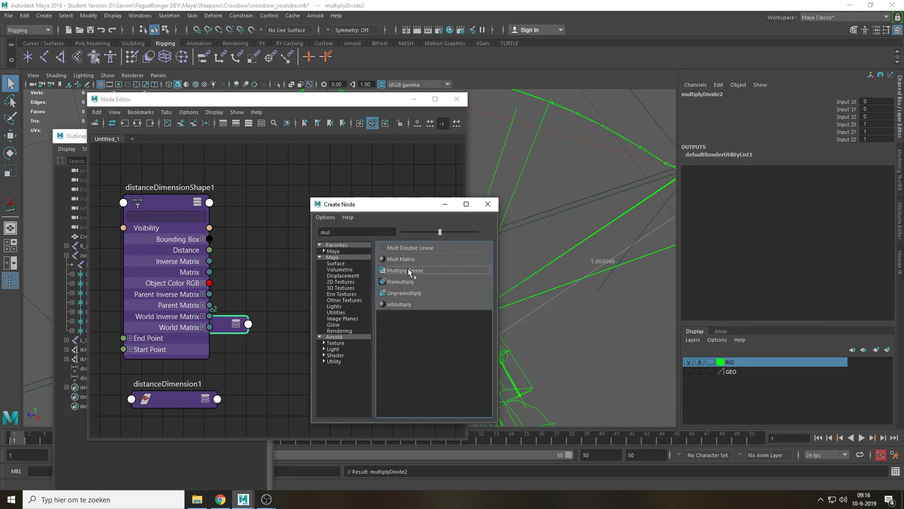
drag(397, 208, 520, 199)
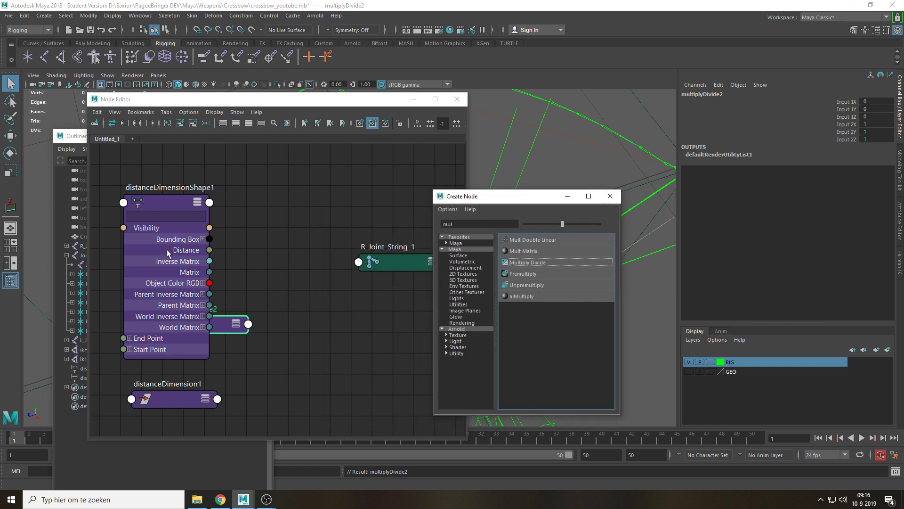
drag(235, 332, 324, 224)
click(631, 195)
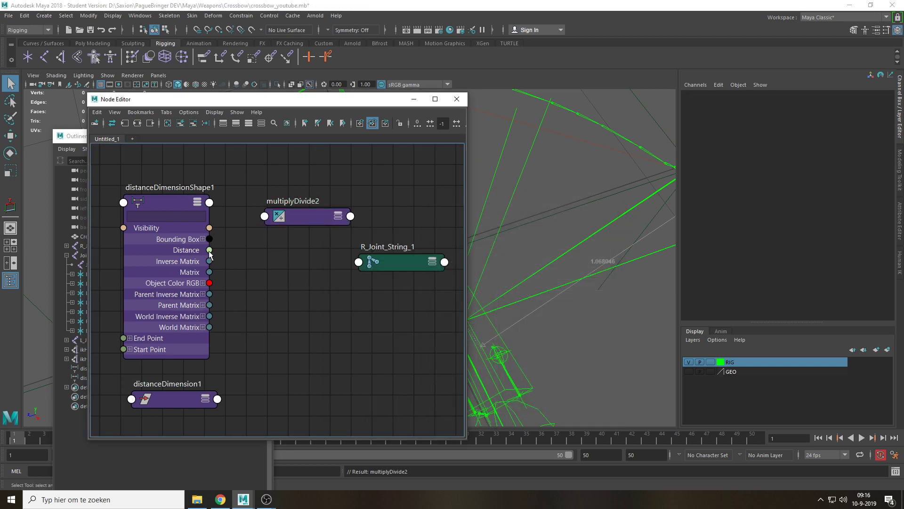
drag(209, 249, 264, 216)
click(351, 221)
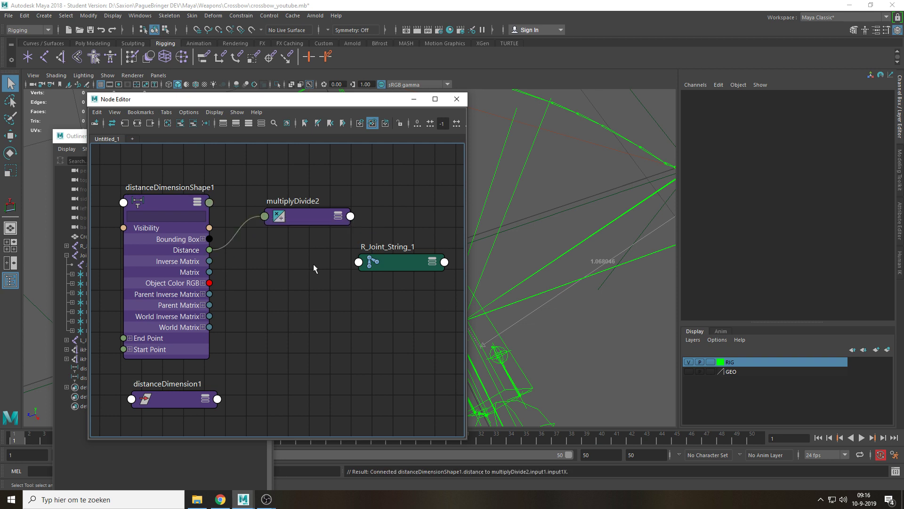
Set the first Input 2 value of multiplyDivide2 to 106.805 and its operation to Divide
click(315, 219)
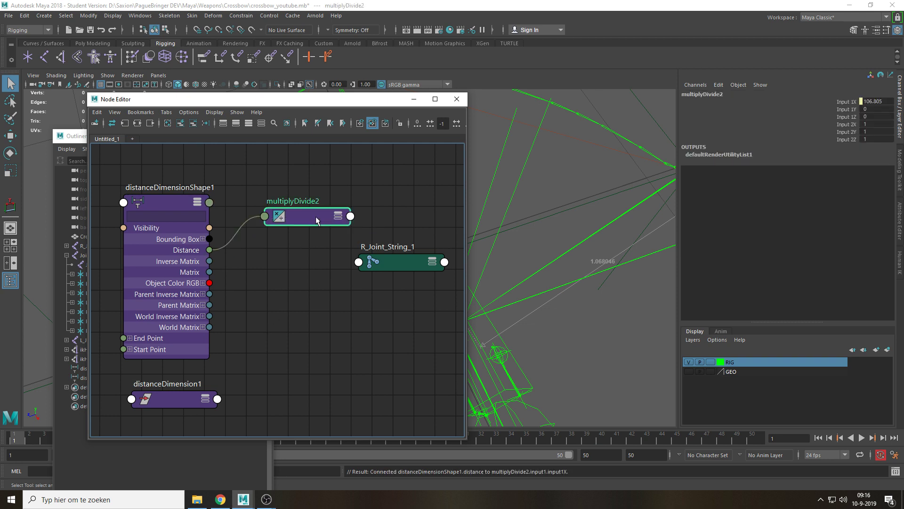
key(ctrl+a)
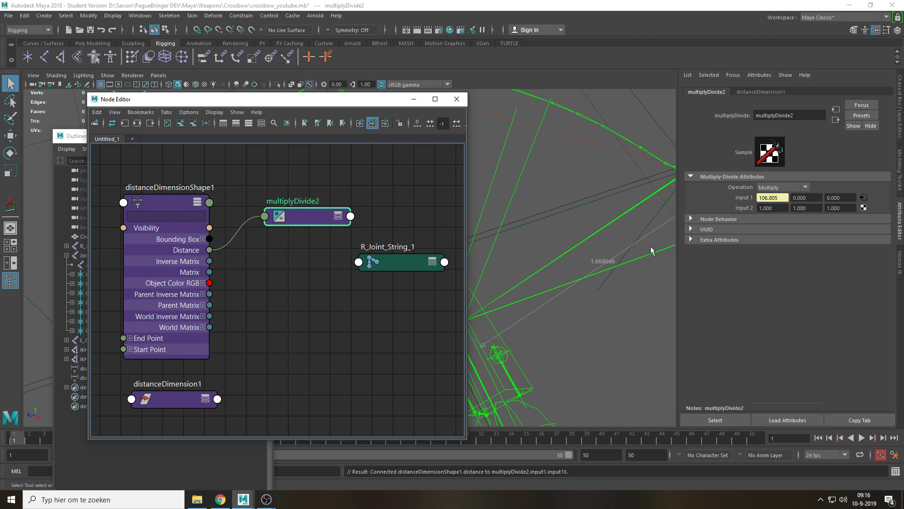
click(772, 207)
text(106)
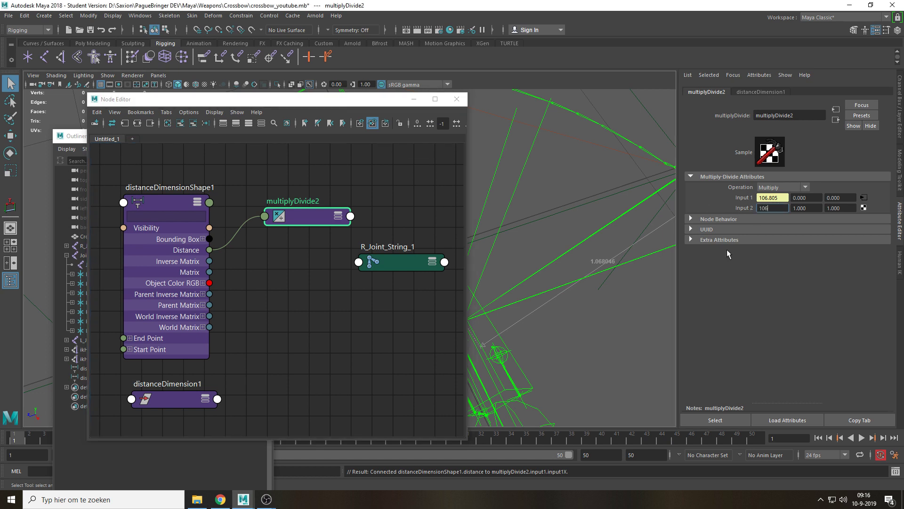
text(.805)
key(Return)
click(777, 185)
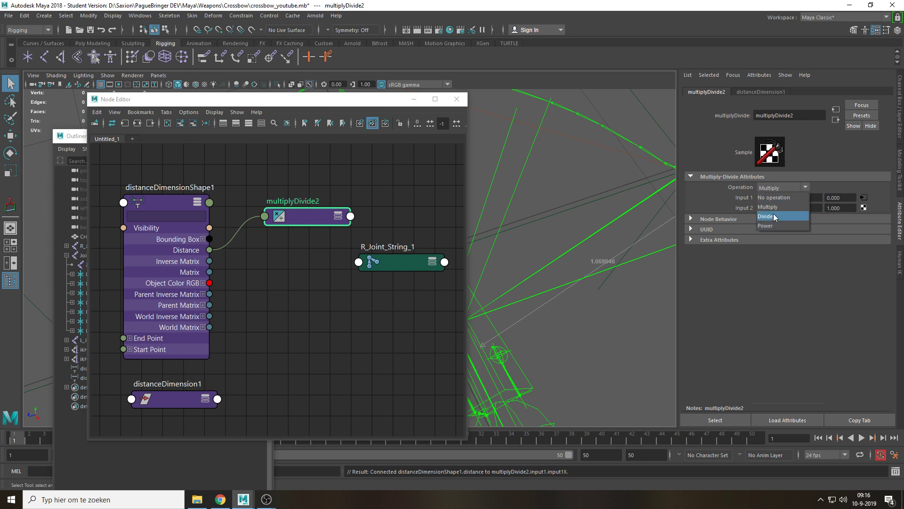
click(776, 216)
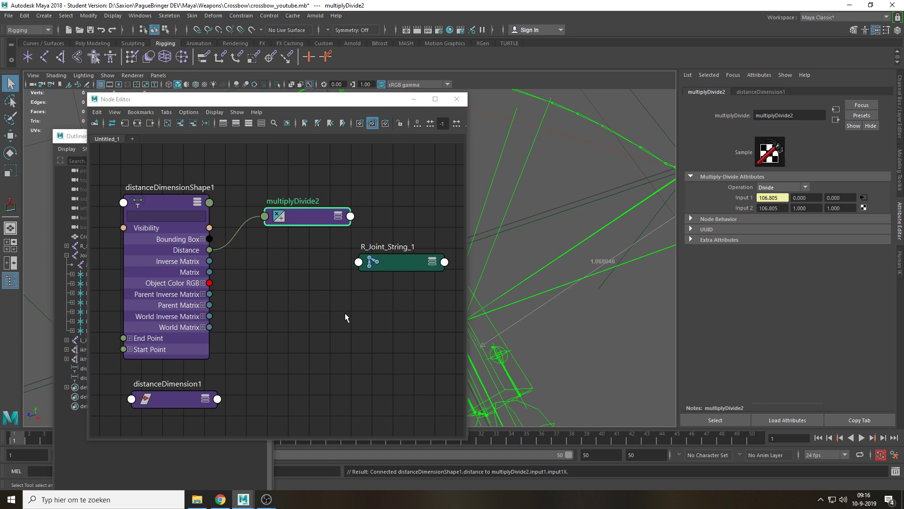
Rearrange the multiplyDivide2 and R_Joint_String_1 nodes, and connect Output X of multiplyDivide2 to the joint's scale
drag(395, 257, 405, 297)
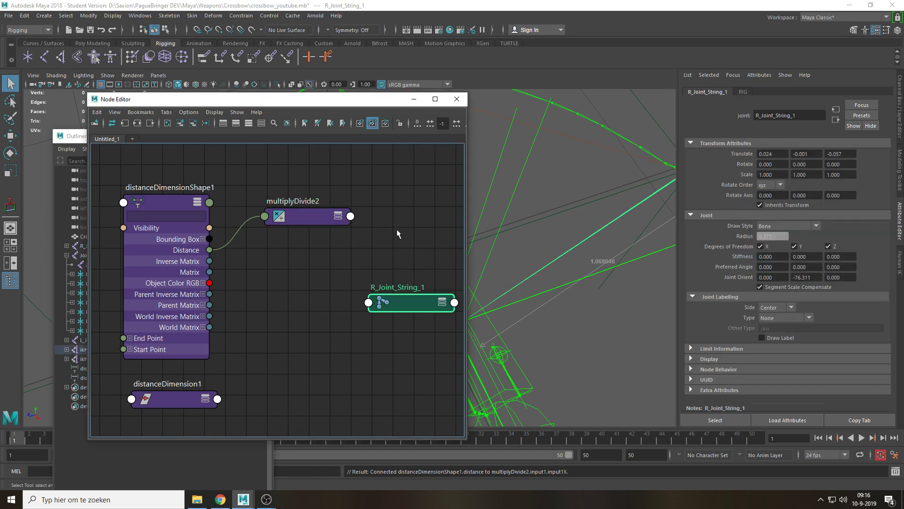
click(396, 229)
drag(318, 218, 307, 237)
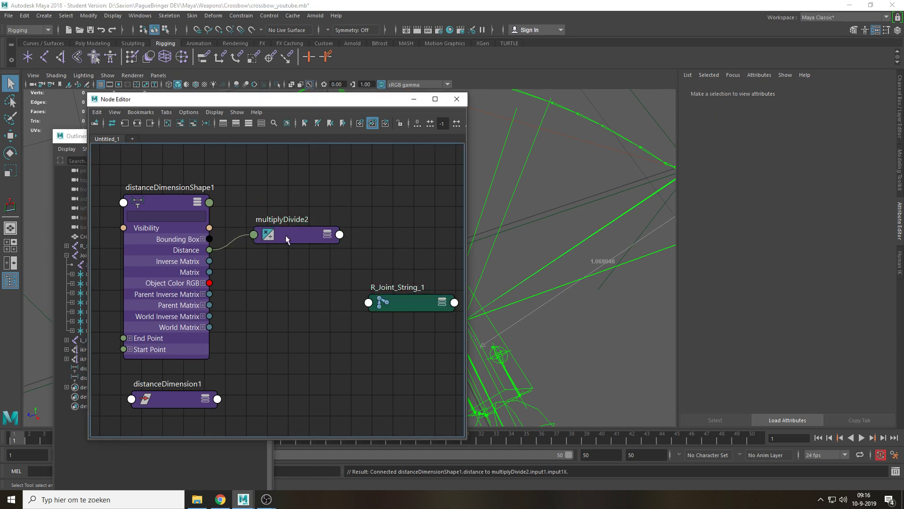
click(340, 235)
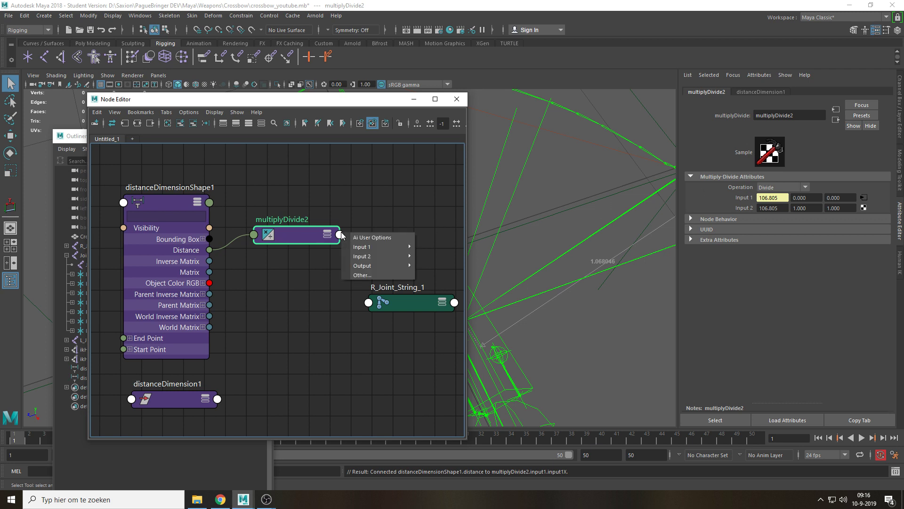
mouse_move(371, 267)
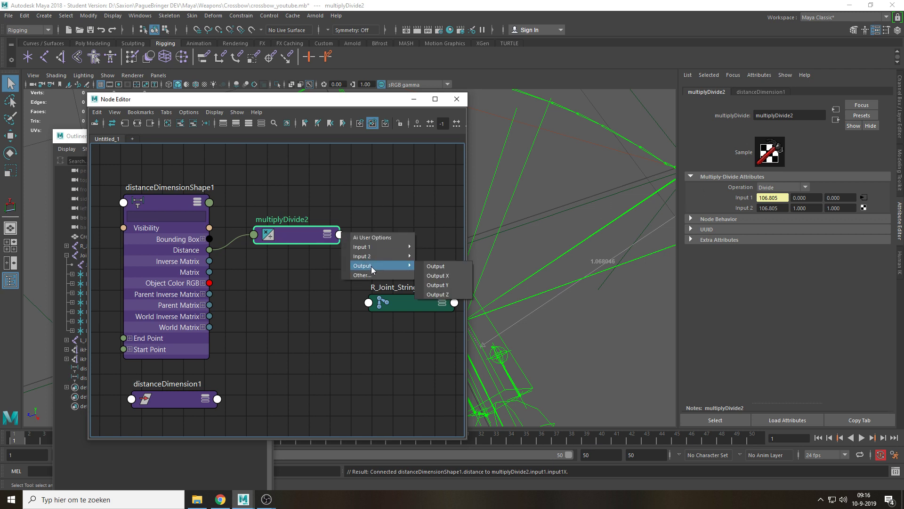
click(453, 274)
click(367, 303)
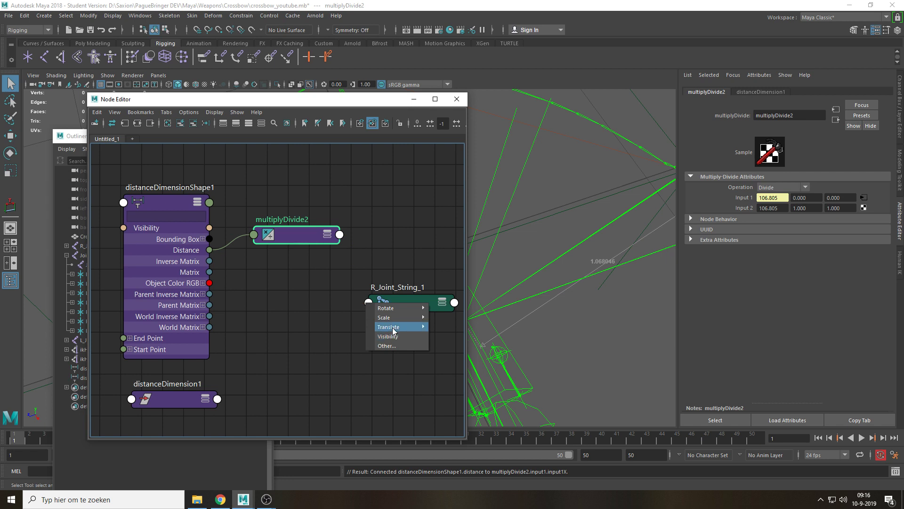
mouse_move(390, 317)
click(453, 319)
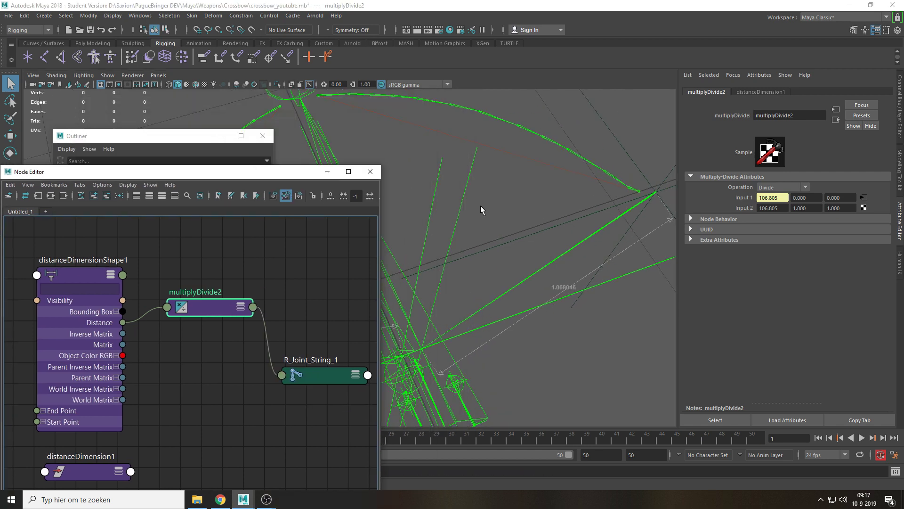
Test the string's stretching by moving ikHandle1 along X to about -0.475, and undo the move
click(641, 192)
scroll(536, 265, down, 3)
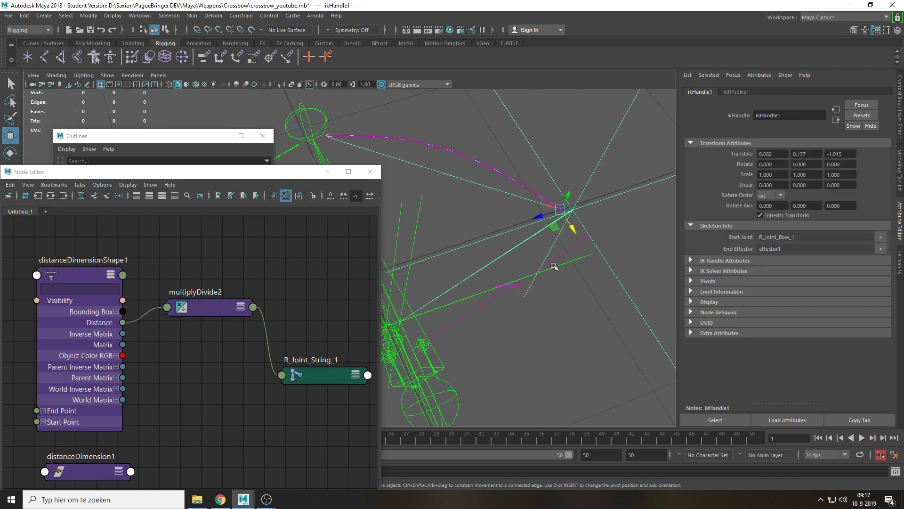
alt+middle_drag(577, 251, 641, 257)
drag(642, 241, 517, 199)
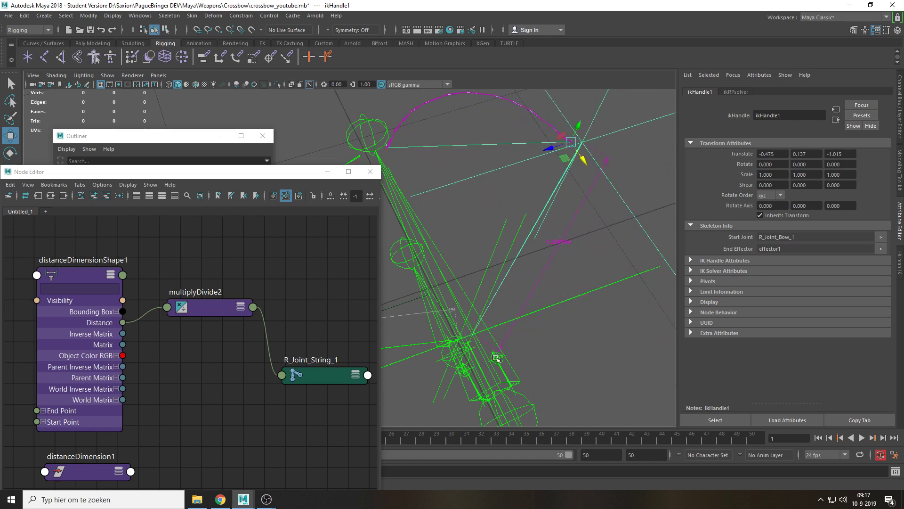
scroll(495, 359, up, 4)
alt+middle_drag(542, 360, 493, 270)
key(ctrl+z)
key(ctrl+z)
key(ctrl+z)
key(ctrl+z)
key(ctrl+z)
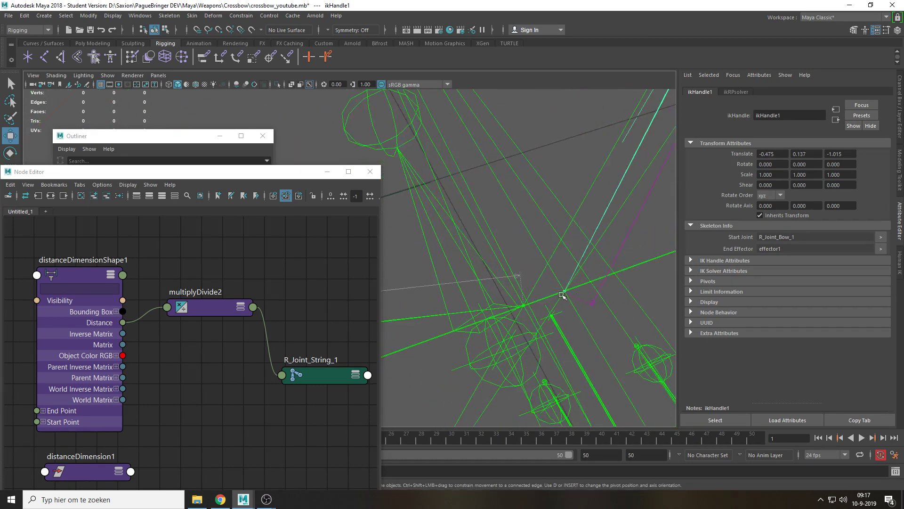
Undo the recent test moves and selections on ikHandle1 and the crossbow string
key(ctrl+z)
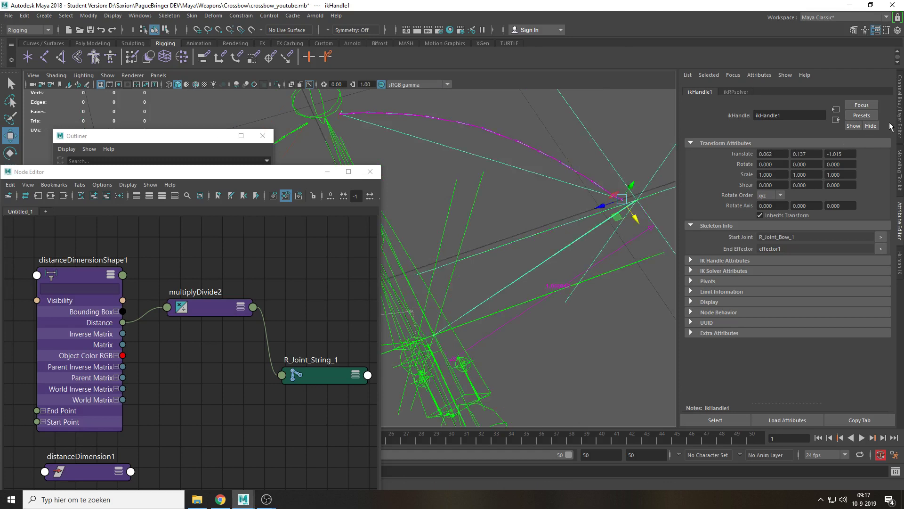
key(ctrl+a)
key(ctrl+z)
key(ctrl+z)
key(ctrl+z)
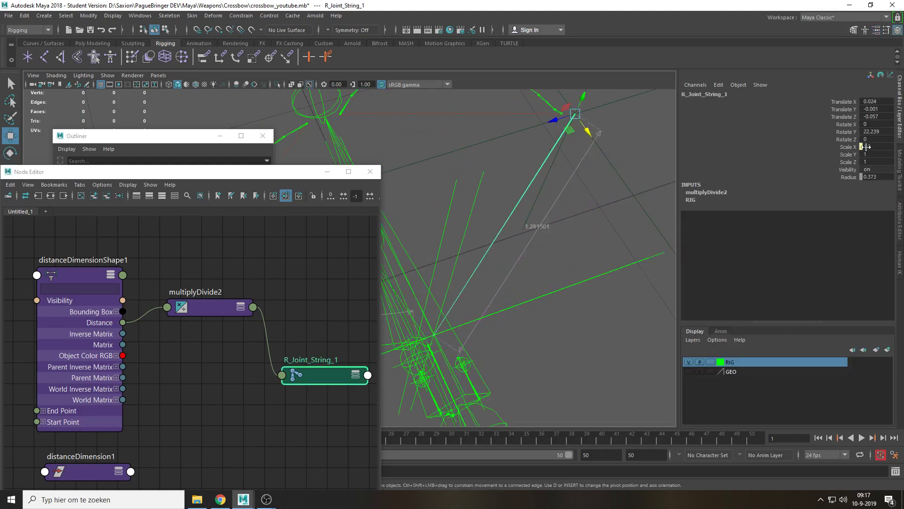
key(ctrl+z)
key(ctrl+z)
key(ctrl+z)
key(ctrl+z)
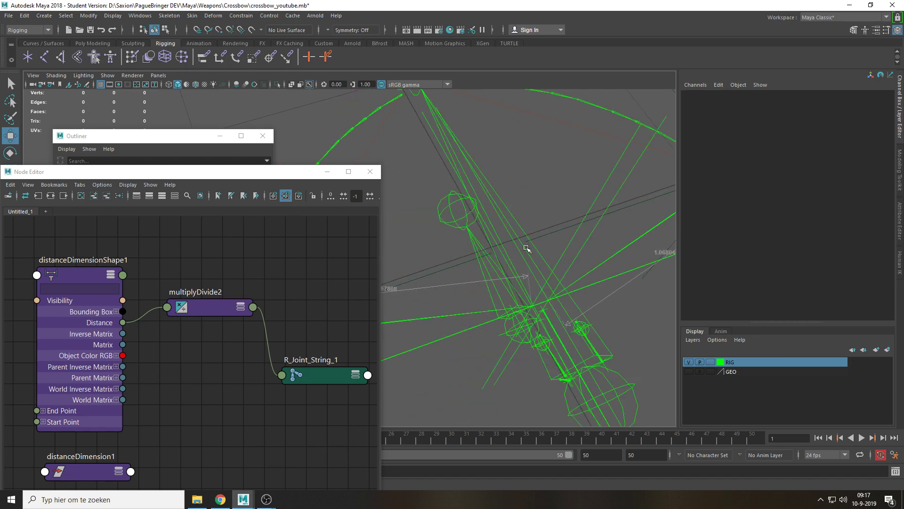
Clear the node graph, then add distanceDimension2 and L_Joint_String_1 to it
click(81, 196)
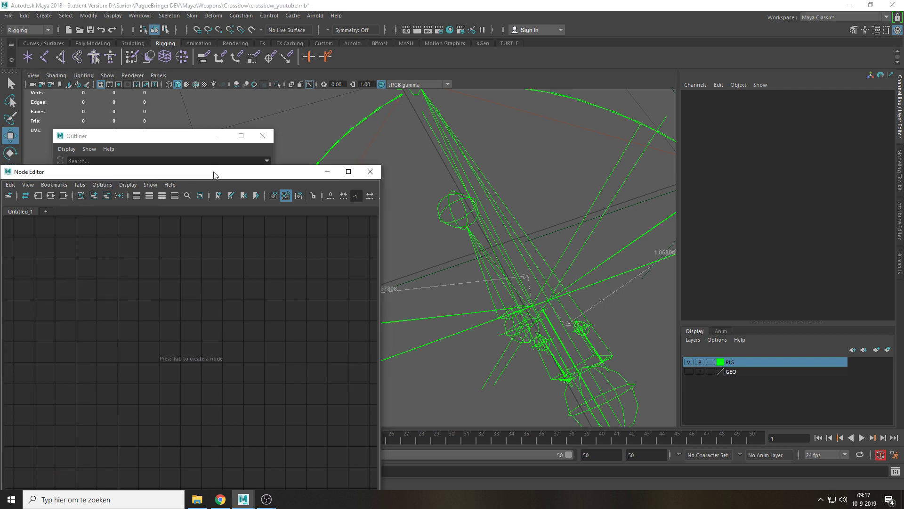
drag(203, 173, 183, 422)
click(115, 369)
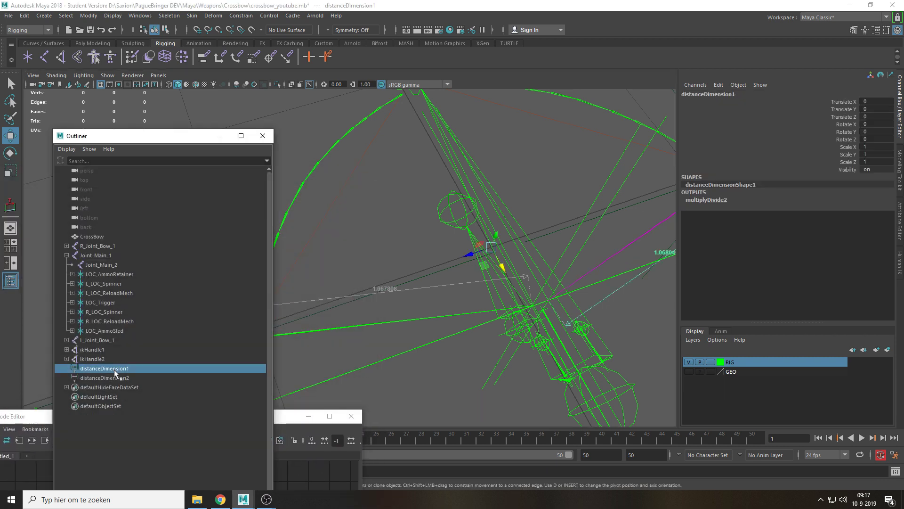
click(117, 379)
drag(194, 136, 166, 76)
key(q)
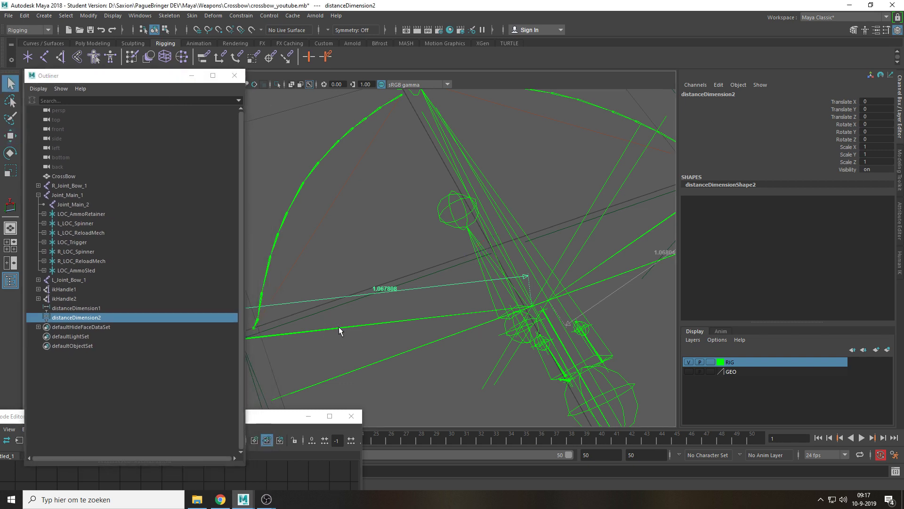
shift+click(339, 329)
drag(266, 420, 456, 155)
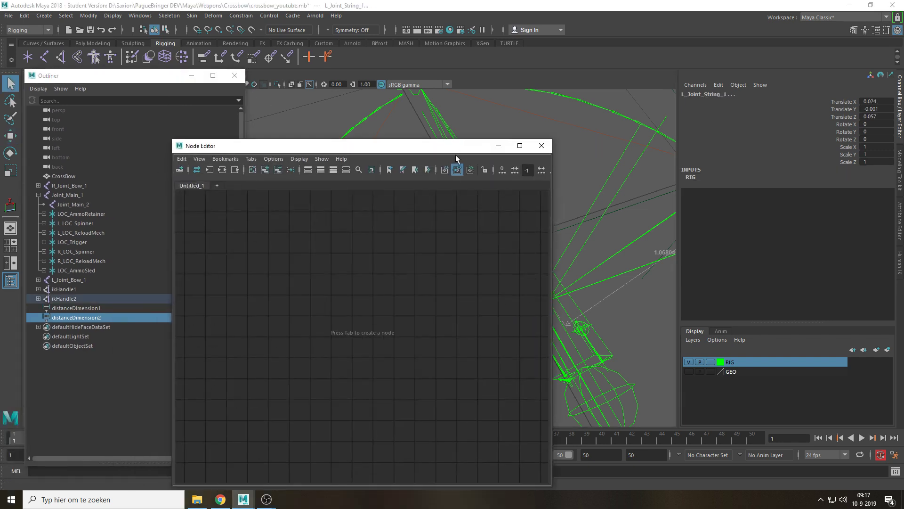
click(266, 171)
click(360, 380)
scroll(462, 300, down, 2)
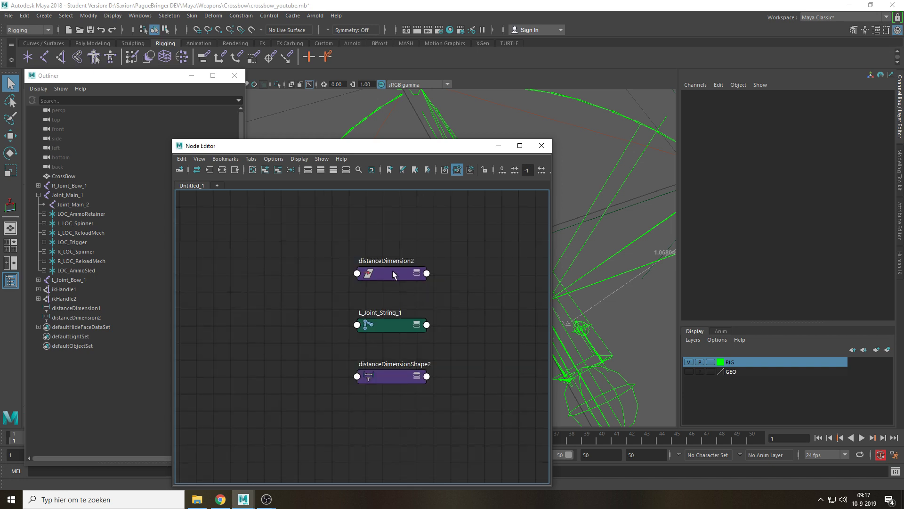
Separate the distanceDimension2 and distanceDimensionShape2 nodes from L_Joint_String_1 and expand all attributes of distanceDimensionShape2
drag(393, 274, 271, 280)
key(3)
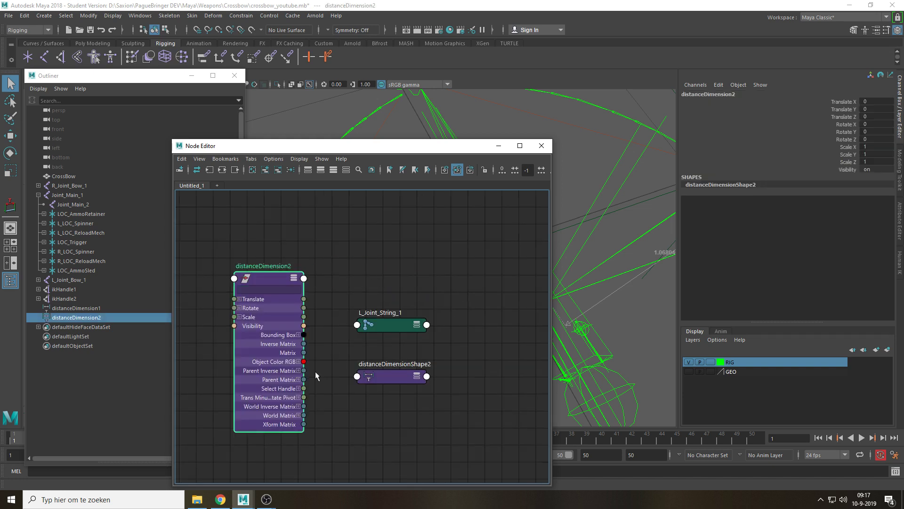
click(344, 263)
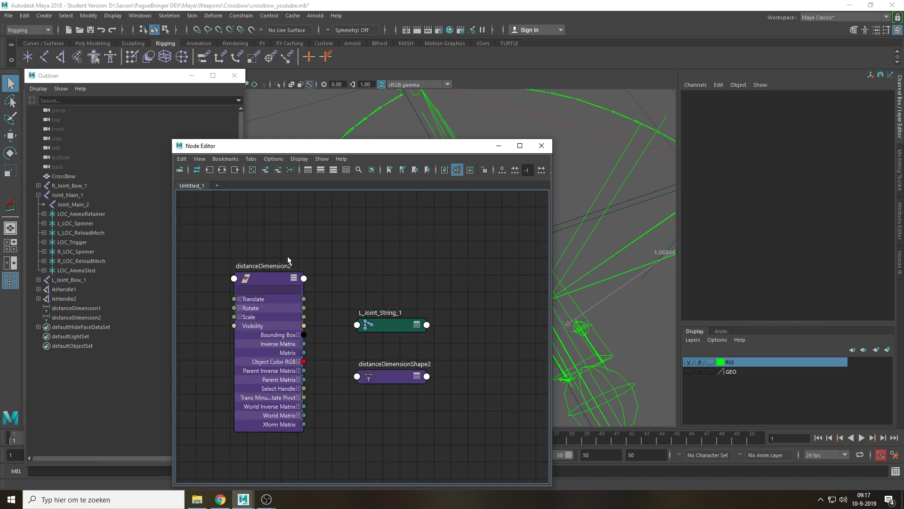
click(292, 275)
drag(395, 378, 285, 370)
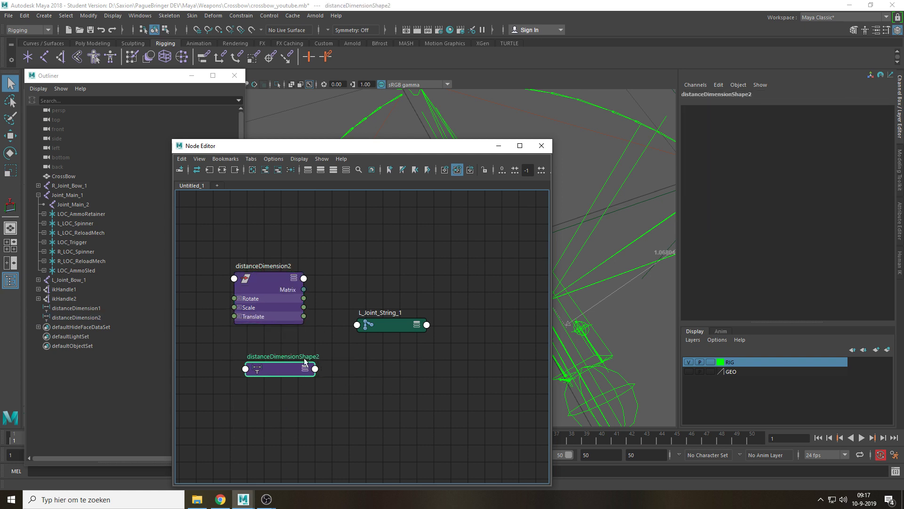
click(305, 369)
click(304, 370)
alt+middle_drag(385, 409, 377, 331)
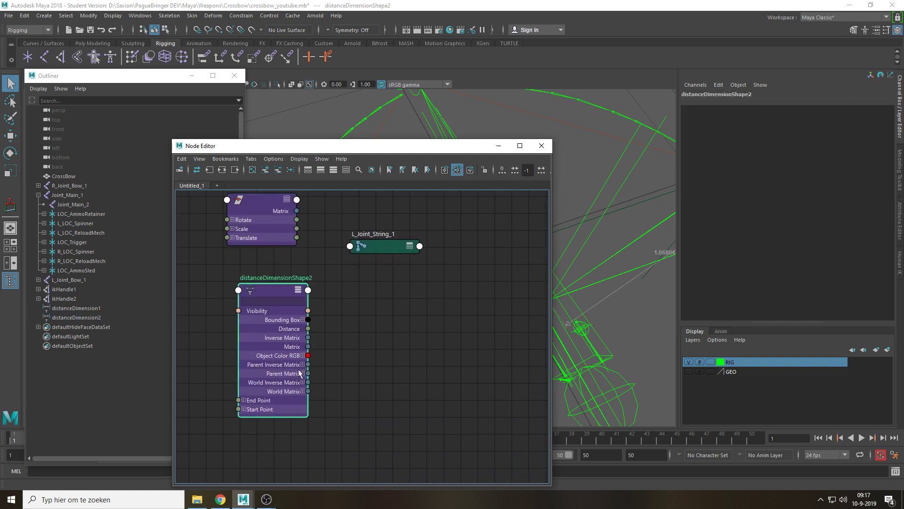
scroll(443, 307, up, 4)
scroll(361, 315, down, 4)
click(361, 315)
alt+middle_drag(289, 303, 366, 314)
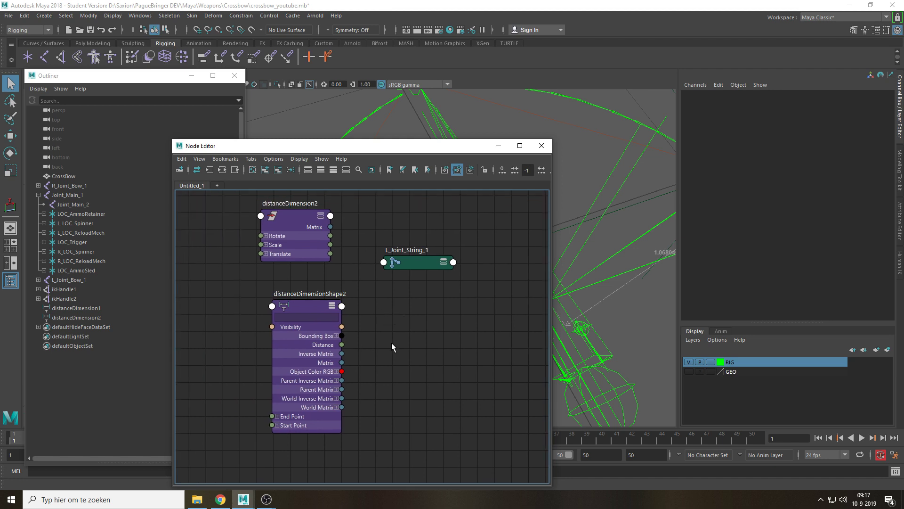
Create a Multiply Divide node in the graph for the second string joint
right_drag(392, 342, 399, 302)
text(mu)
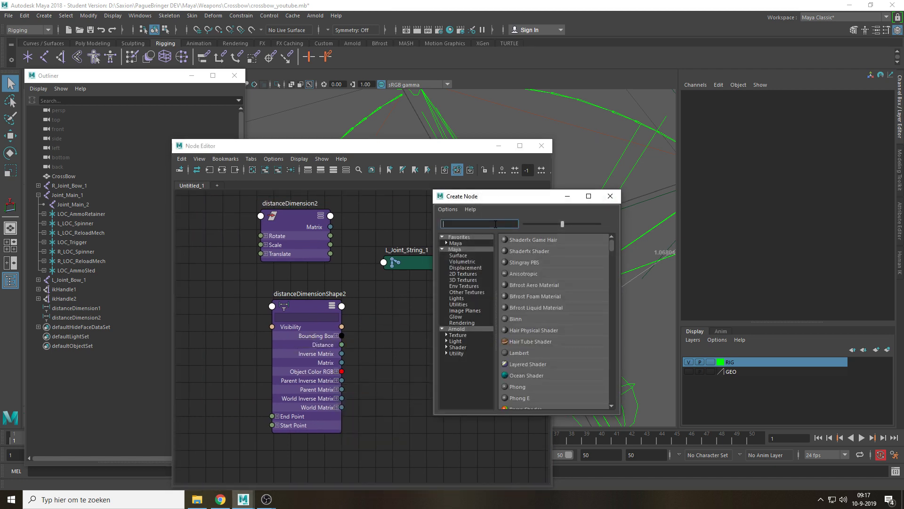
click(528, 273)
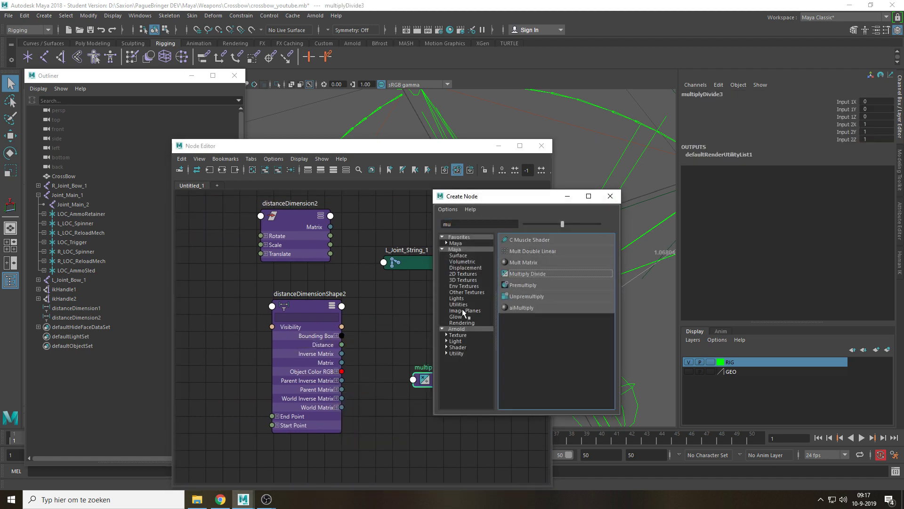
click(610, 196)
Connect distanceDimensionShape2's Distance to Input 1X of multiplyDivide3
scroll(398, 379, up, 4)
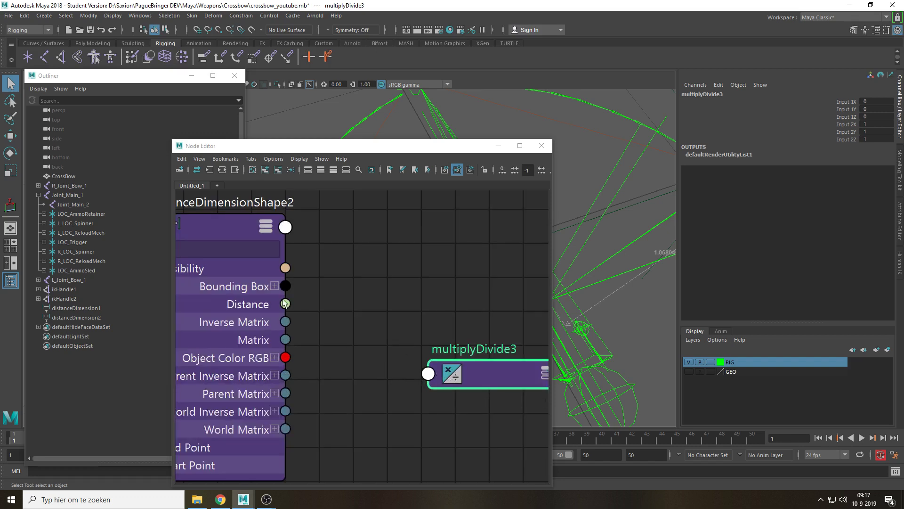
drag(285, 303, 439, 376)
mouse_move(451, 382)
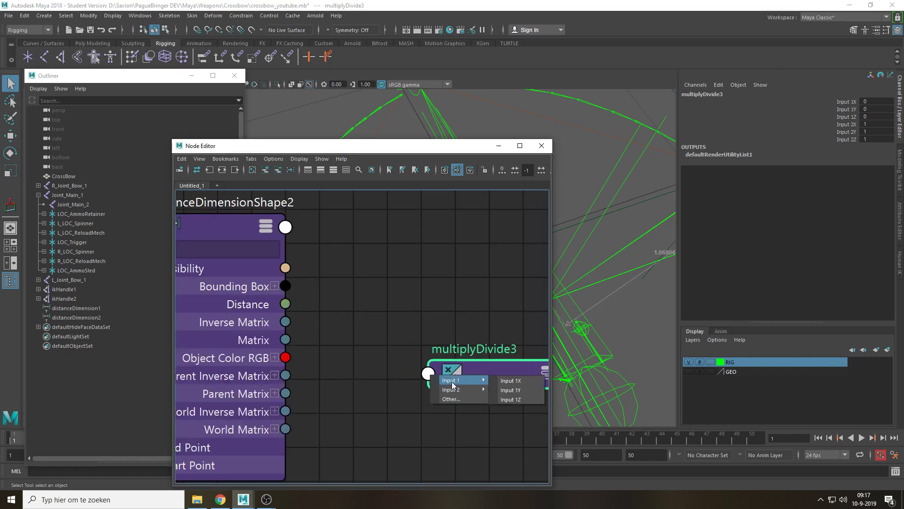
click(513, 380)
alt+middle_drag(447, 291, 336, 265)
click(383, 288)
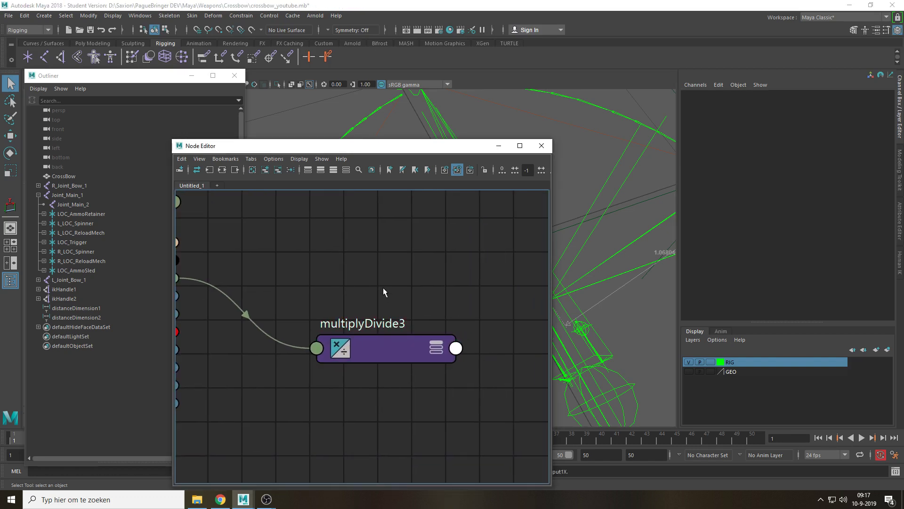
scroll(386, 285, down, 2)
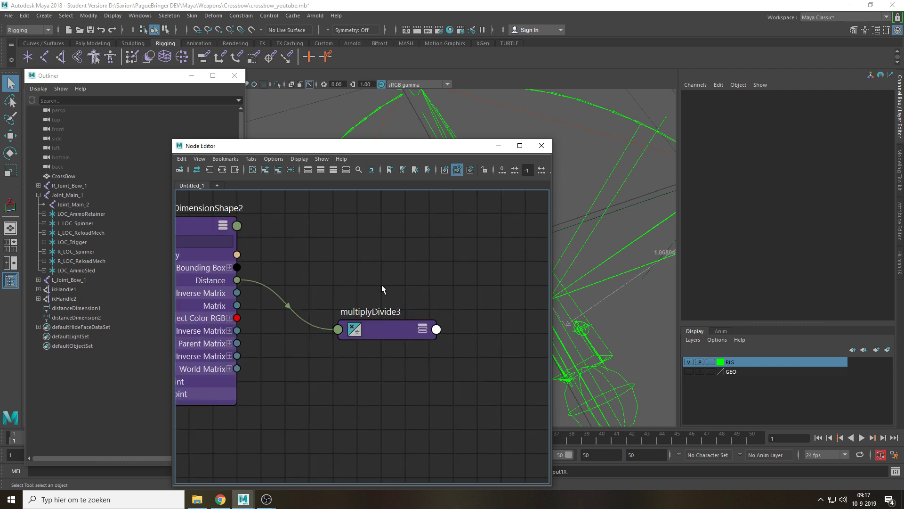
Set the first Input 2 value of multiplyDivide3 to 106.781 and its operation to Divide
click(386, 332)
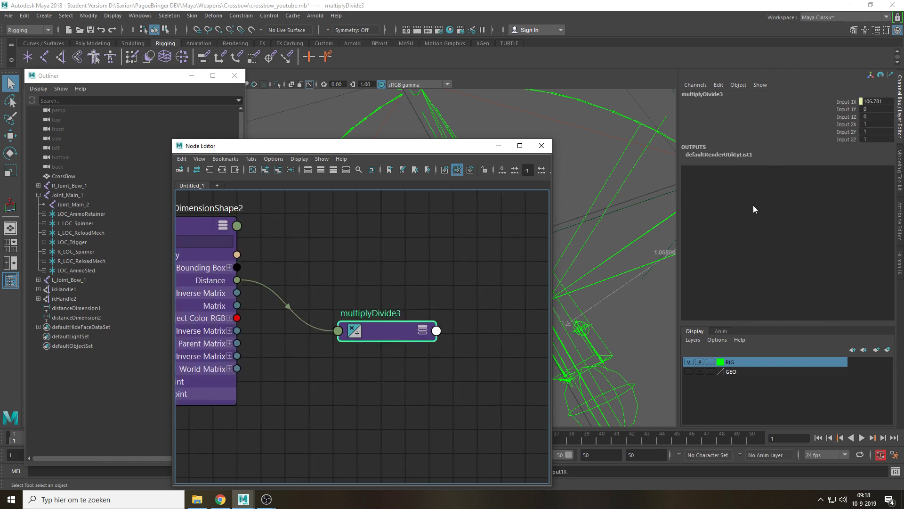
key(ctrl+a)
drag(777, 208, 699, 224)
text(1)
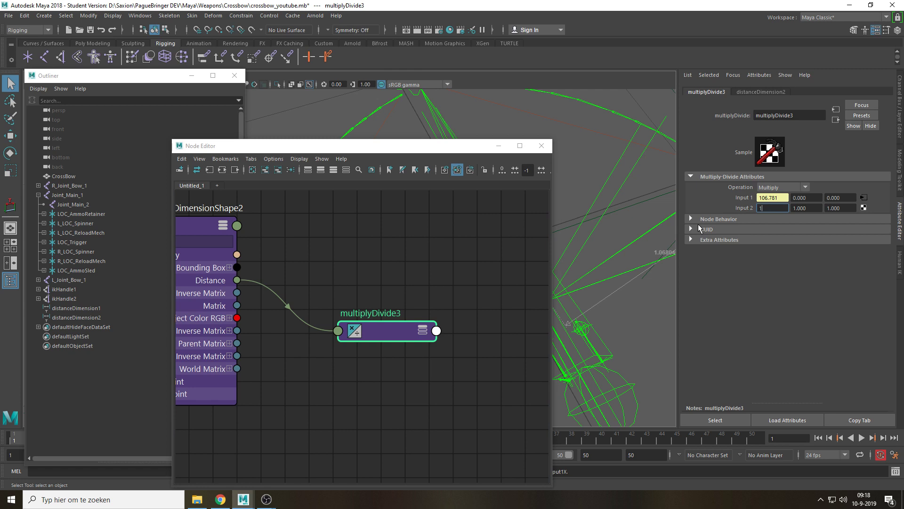
text(06.781)
key(Return)
click(774, 187)
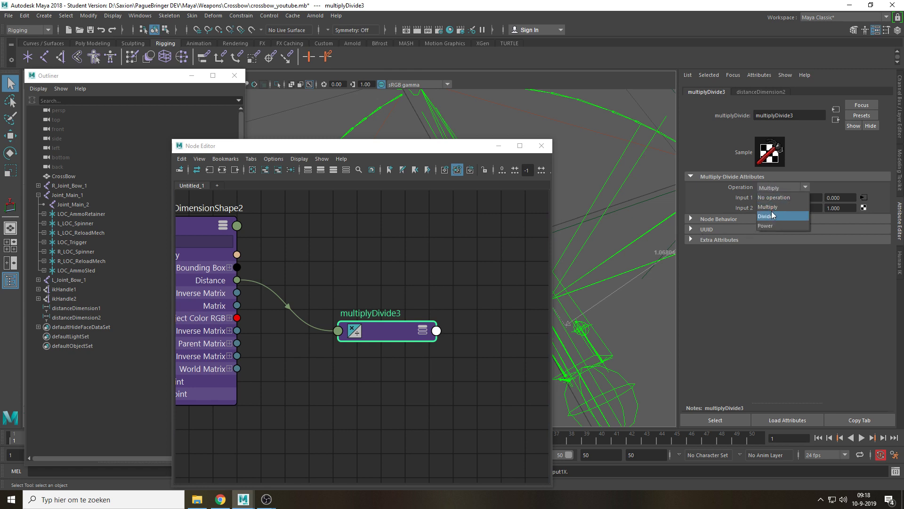
click(771, 211)
Reposition the L_Joint_String_1 node beyond the output side of multiplyDivide3
alt+middle_drag(395, 290, 314, 230)
scroll(393, 275, down, 2)
click(393, 275)
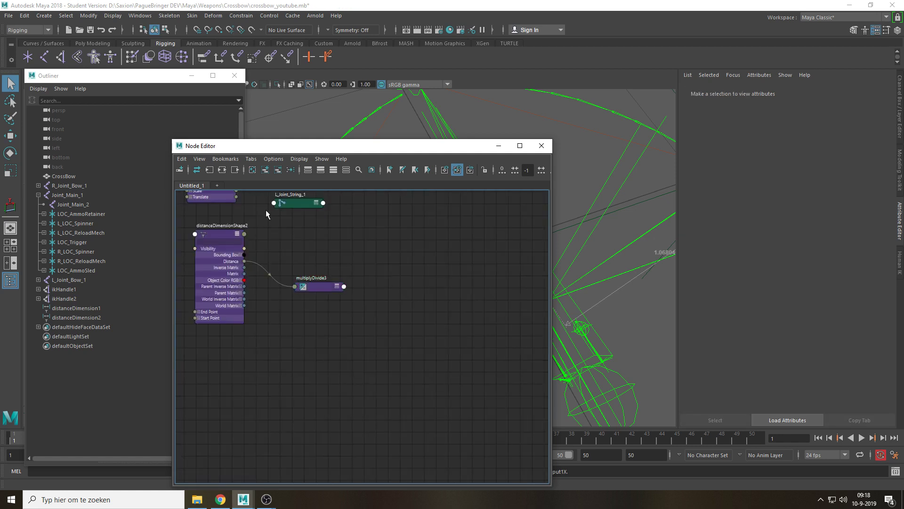
drag(289, 201, 399, 236)
scroll(364, 328, up, 1)
click(366, 328)
alt+middle_drag(407, 268, 385, 332)
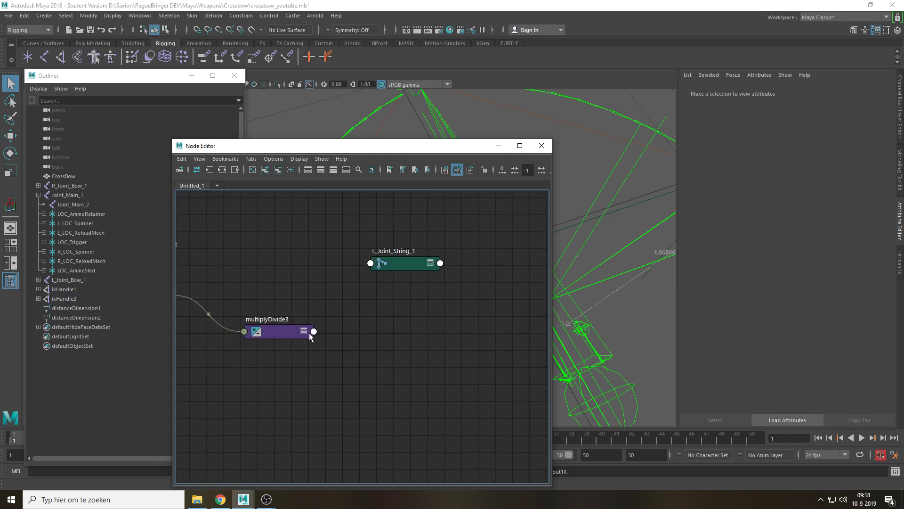
Connect Output X of multiplyDivide3 to L_Joint_String_1's Scale X, and close the Node Editor and Outliner
click(311, 332)
mouse_move(339, 364)
click(409, 375)
click(371, 263)
mouse_move(397, 282)
click(470, 281)
click(541, 150)
click(234, 75)
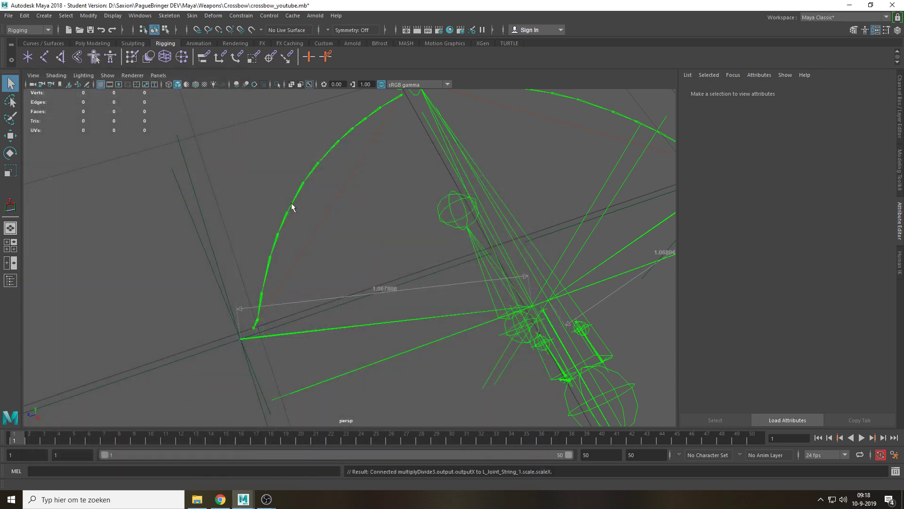
Test the string's stretching by moving ikHandle2 about -0.495 along X, and undo the move
click(257, 334)
key(w)
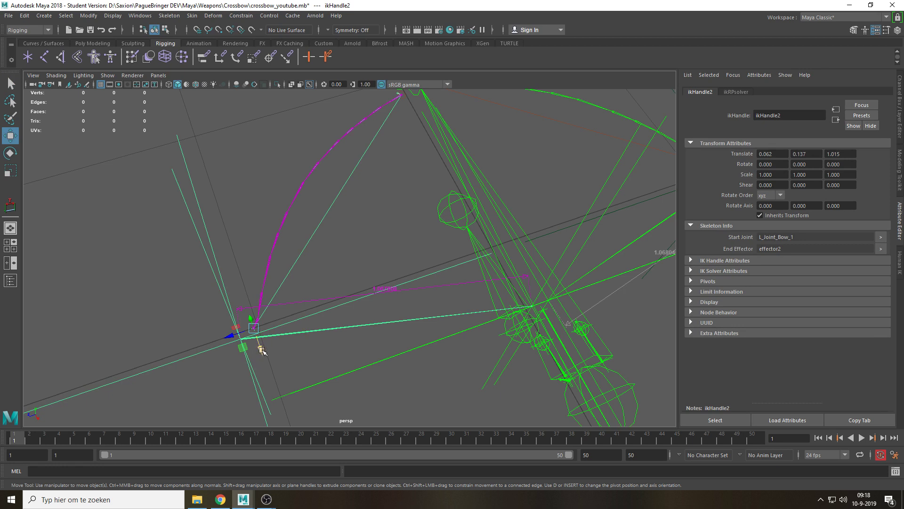
drag(257, 349, 270, 226)
key(ctrl+z)
key(q)
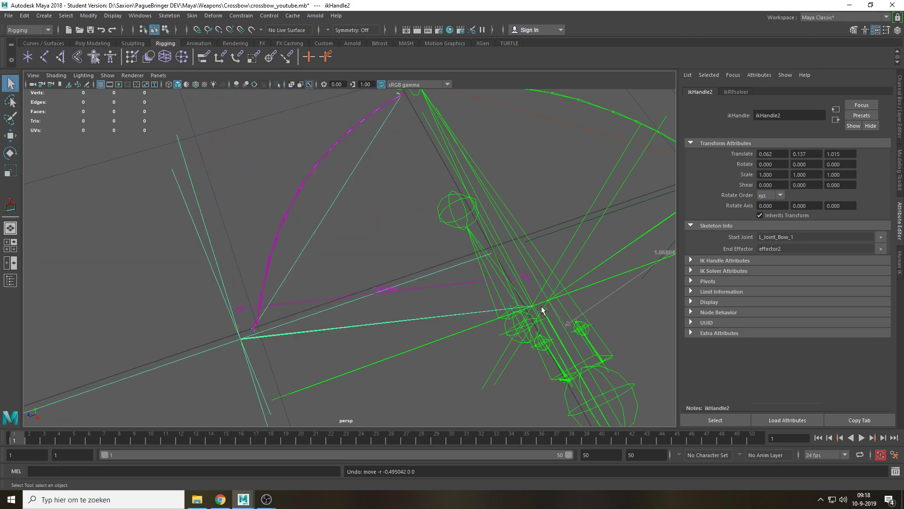
Pull the LOC_AmmoSled locator back along X to about 0.066
click(542, 309)
key(w)
drag(553, 328, 598, 414)
scroll(548, 366, down, 5)
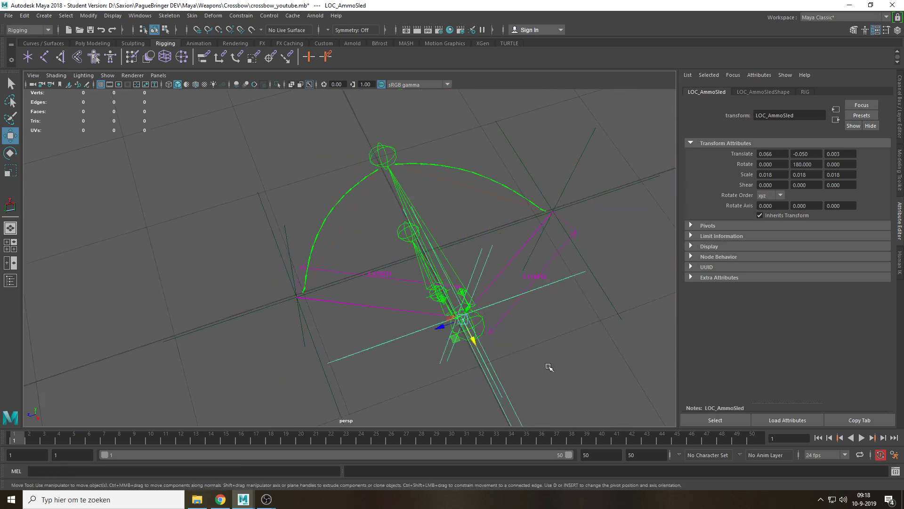
Test both strings by pulling LOC_AmmoSled along X to about -0.673, undo the move and clear the selection
drag(470, 335, 527, 421)
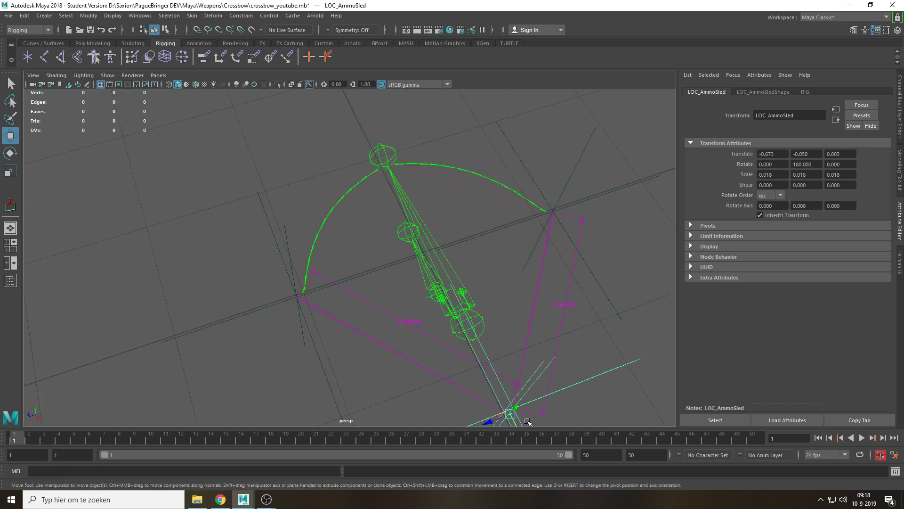
key(ctrl+z)
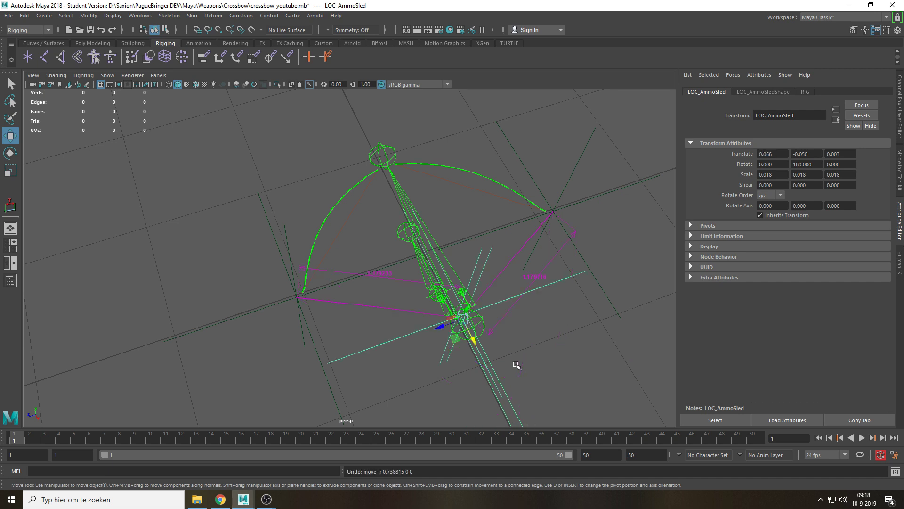
click(524, 360)
Save the crossbow scene and accept the student version notice
alt+drag(498, 309, 530, 280)
key(q)
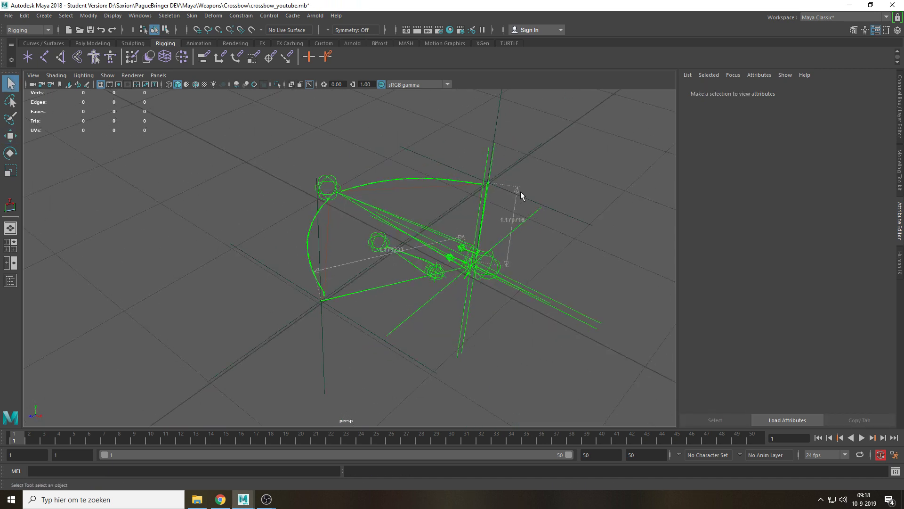
alt+drag(560, 245, 525, 287)
key(ctrl+s)
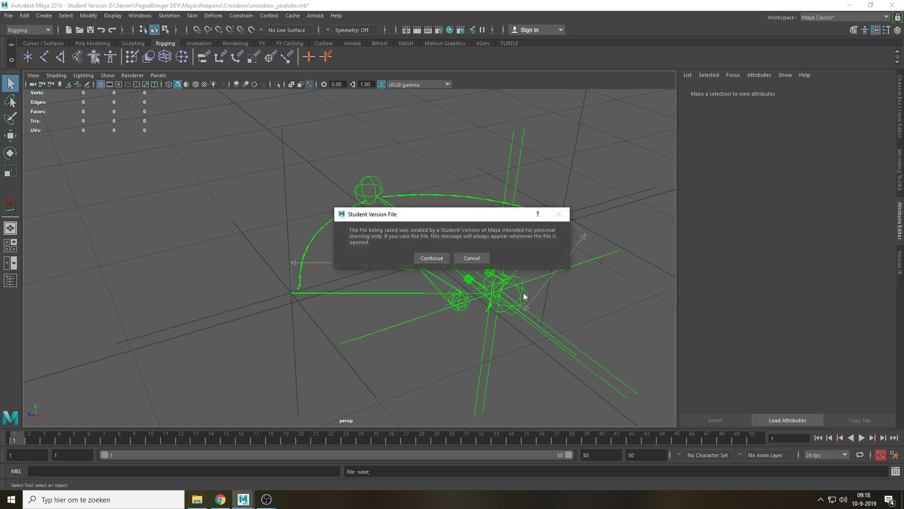
key(Return)
Test the rig by rotating Joint_Main_1 about 20 degrees around Z, undo the rotation and clear the selection
alt+drag(418, 326, 458, 313)
click(525, 251)
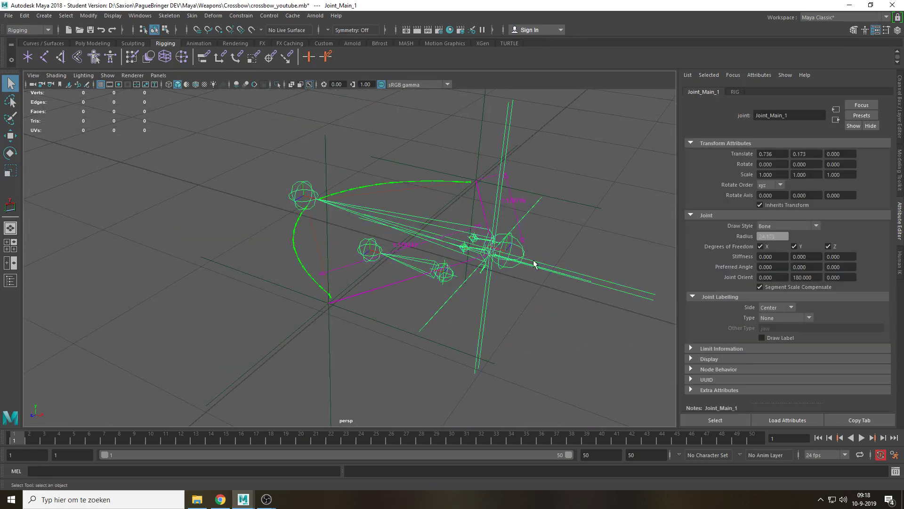
key(e)
drag(549, 237, 555, 242)
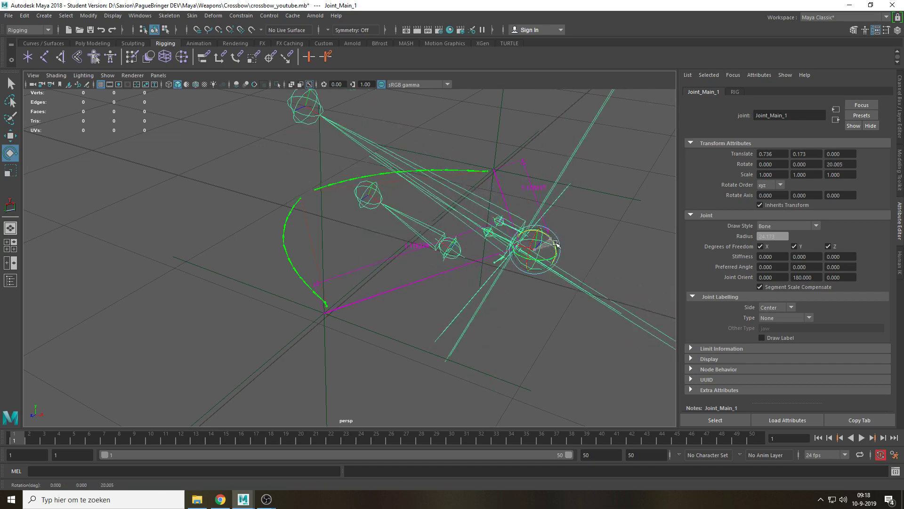
key(ctrl+z)
click(381, 342)
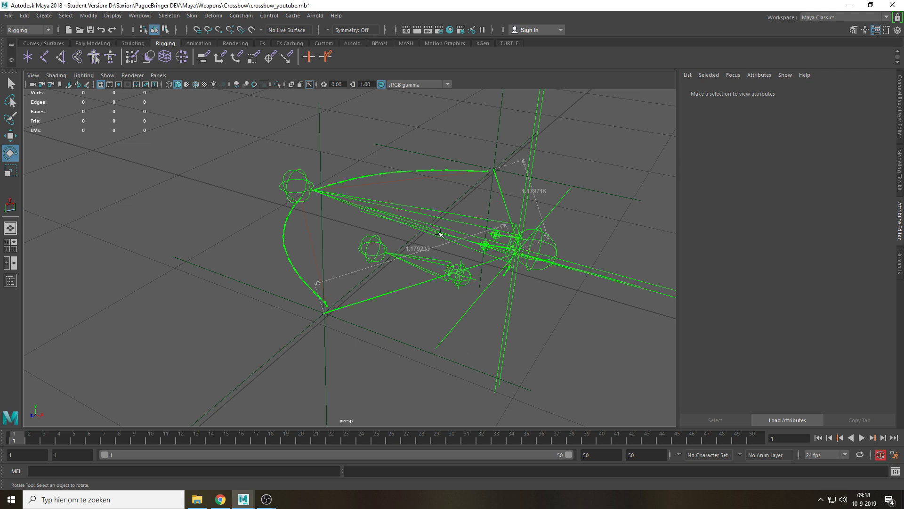
Open the Outliner, select Joint_Main_1 and collapse its hierarchy
key(q)
click(140, 16)
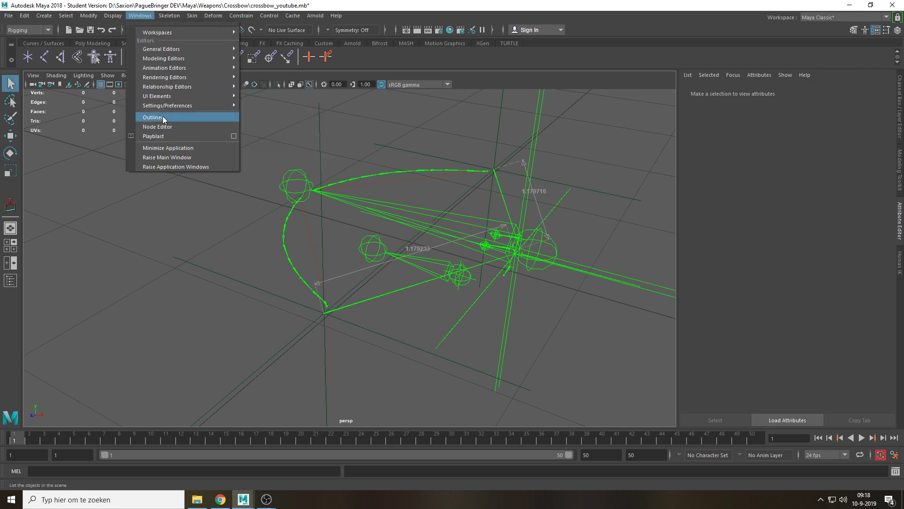
click(162, 117)
click(67, 194)
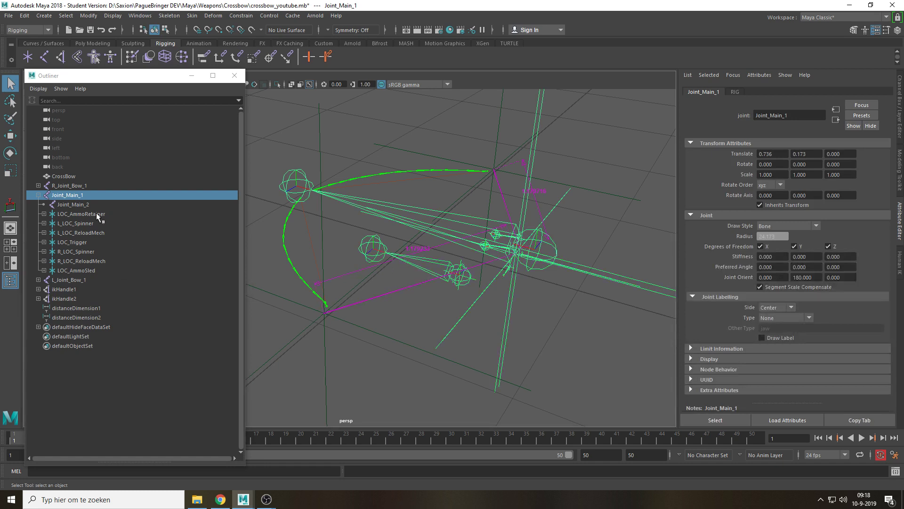
click(39, 195)
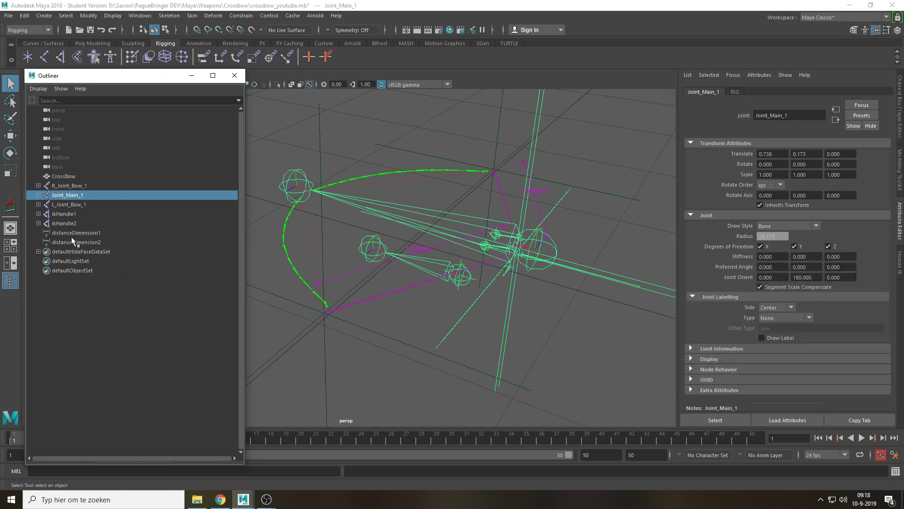
click(67, 204)
ctrl+click(74, 195)
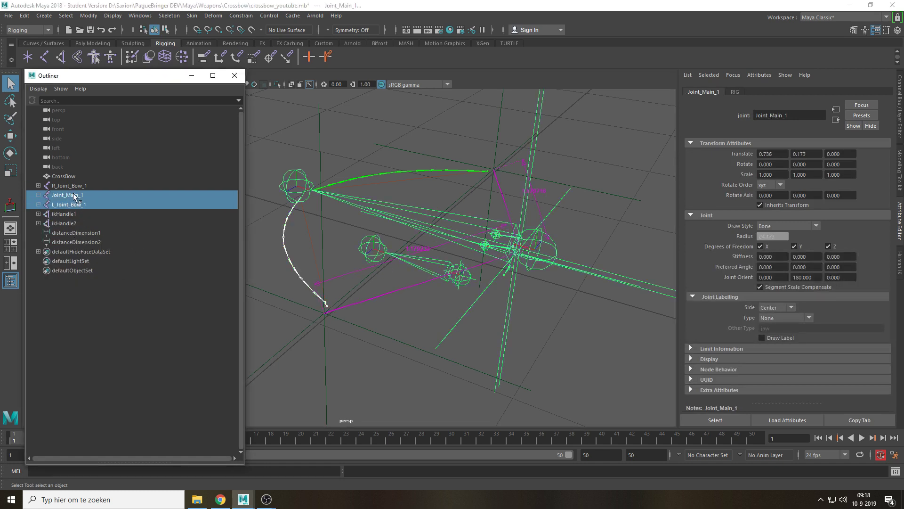
middle_drag(73, 194, 83, 186)
click(80, 187)
key(e)
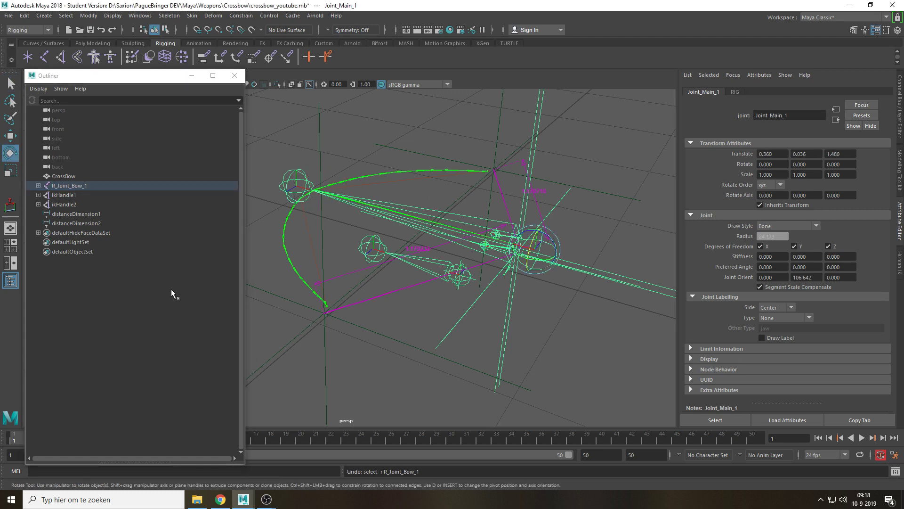
key(ctrl+z)
key(ctrl+z)
Parent R_Joint_Bow_1 and L_Joint_Bow_1 under Joint_Main_1, test-rotate Joint_Main_1 about 20 degrees around Z and undo the rotation
ctrl+click(80, 203)
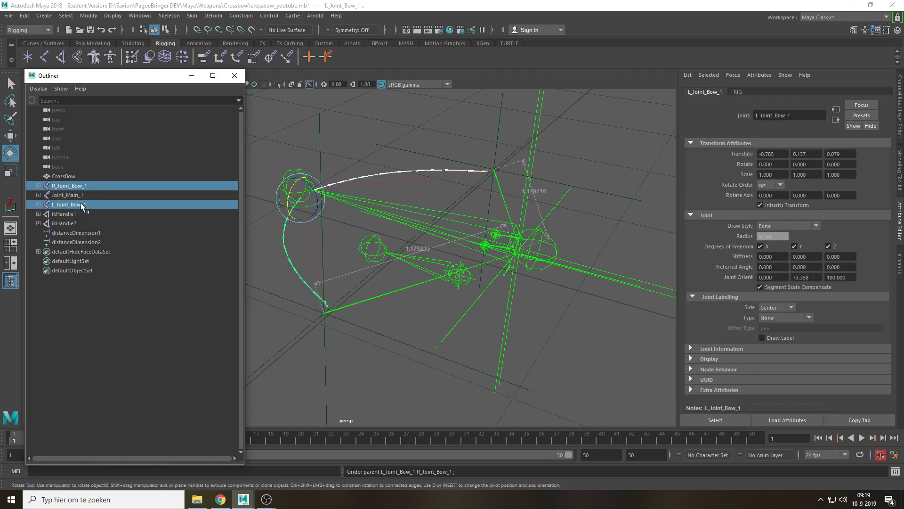
middle_drag(81, 203, 81, 195)
click(80, 186)
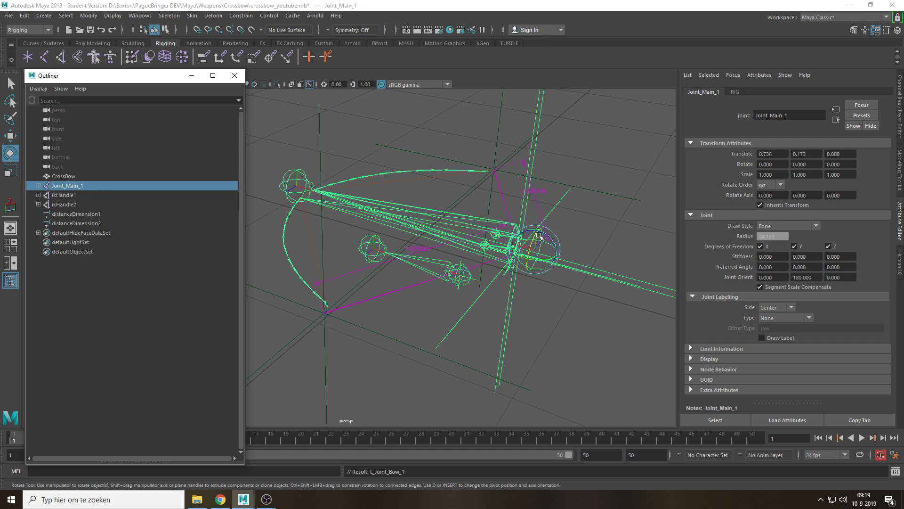
drag(549, 237, 560, 245)
key(ctrl+z)
key(ctrl+z)
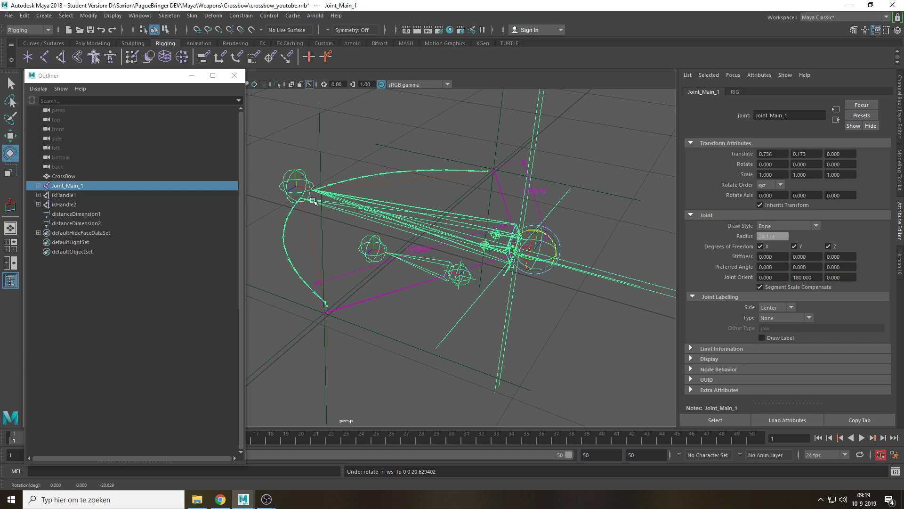
Test-rotate Joint_Main_1 once more, undo the rotation and the parenting of both bow joints, and clear the selection
alt+drag(346, 214, 367, 290)
mouse_move(509, 189)
mouse_down()
mouse_move(520, 187)
mouse_move(486, 184)
mouse_move(520, 187)
mouse_move(504, 186)
mouse_up()
key(ctrl+z)
key(ctrl+z)
key(ctrl+z)
click(566, 321)
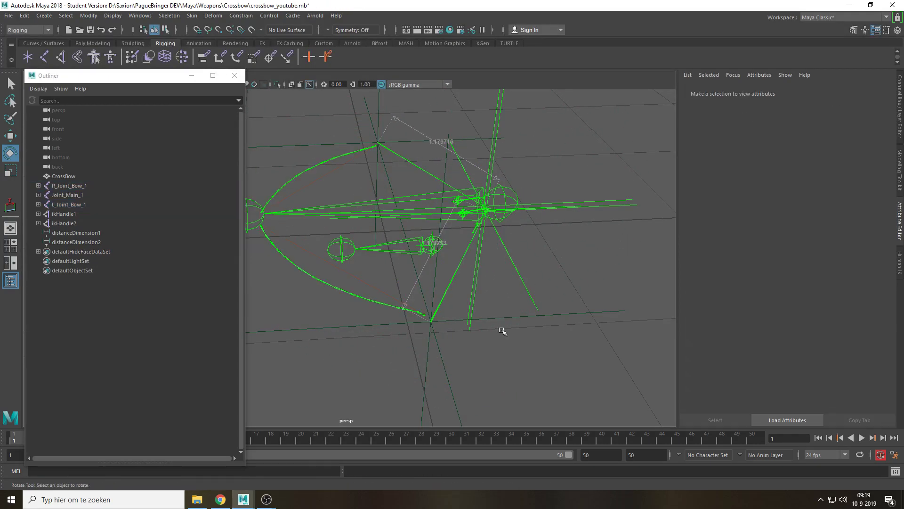
Save the crossbow scene and close the Outliner
key(ctrl+s)
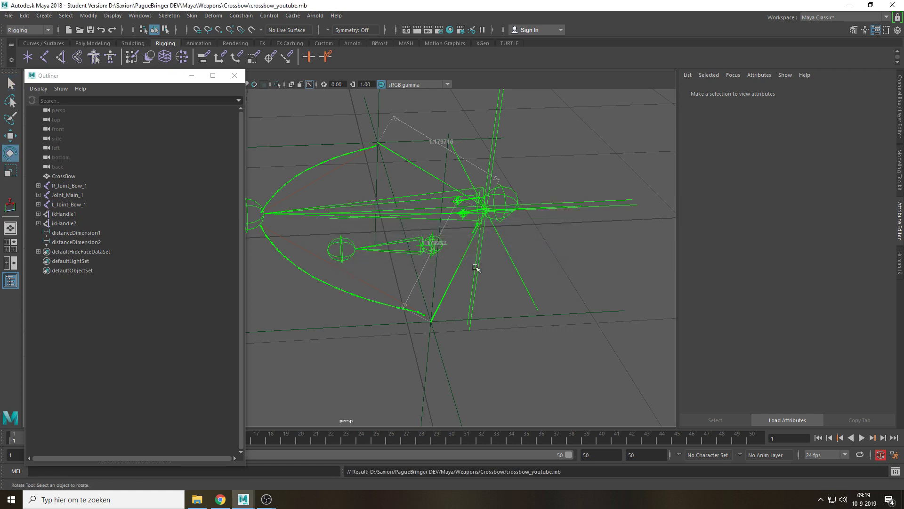
alt+drag(508, 210, 362, 214)
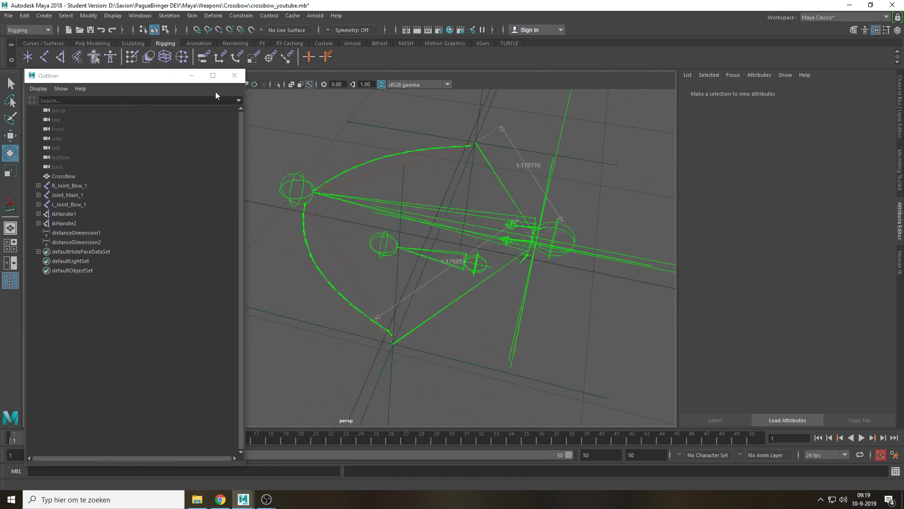
click(234, 76)
Create a new display layer named CTRL and give it a dark blue color
click(900, 104)
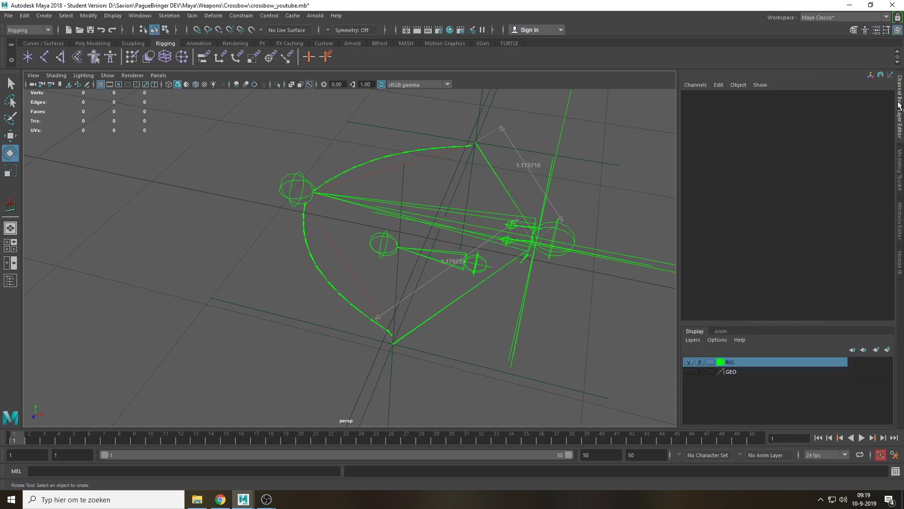
click(876, 349)
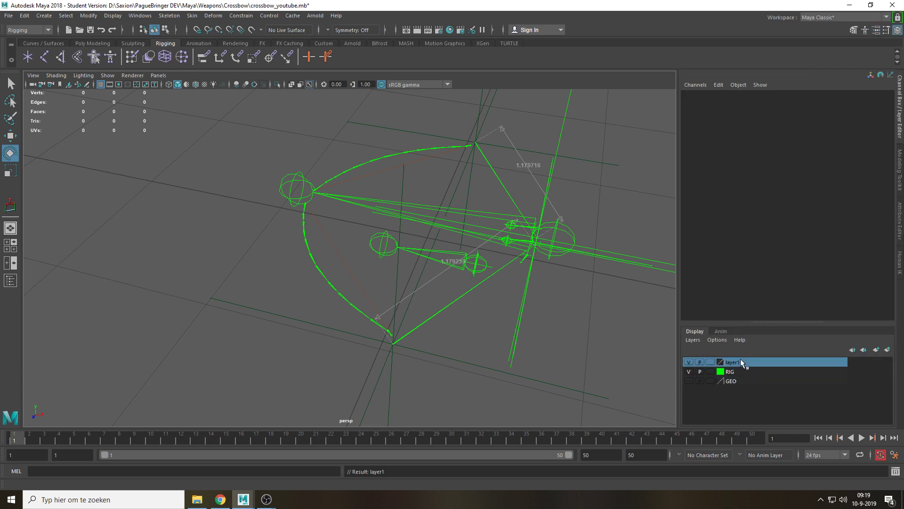
double_click(740, 360)
text(CTRL)
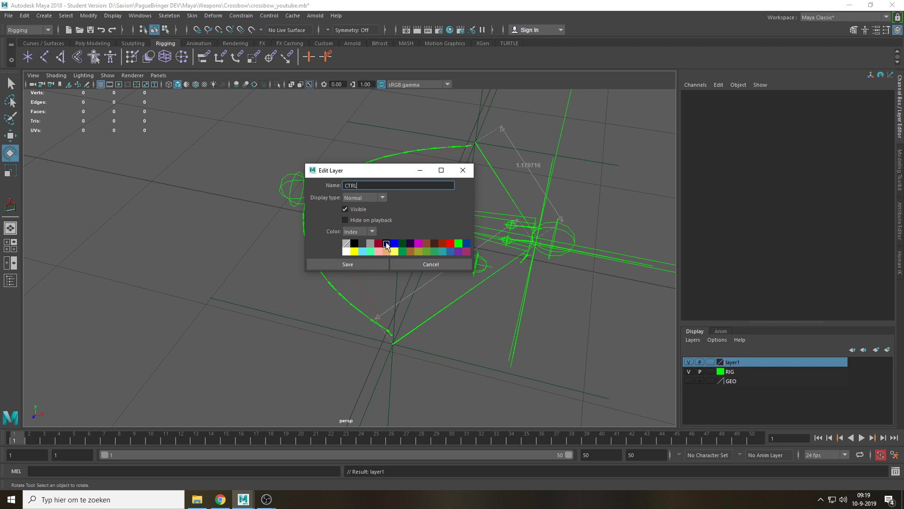
click(368, 264)
Create a NURBS circle beside the crossbow and set its Translate Z to 2
alt+drag(369, 264, 508, 330)
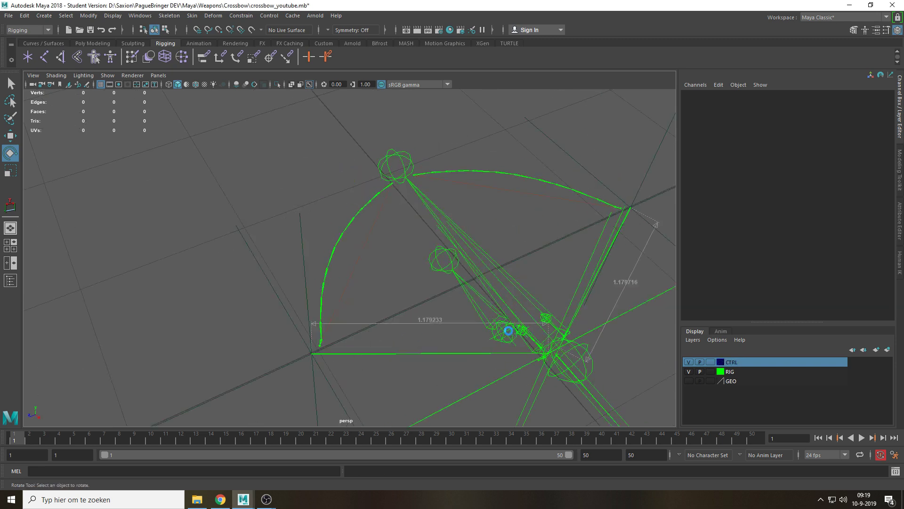
alt+drag(479, 367, 366, 309)
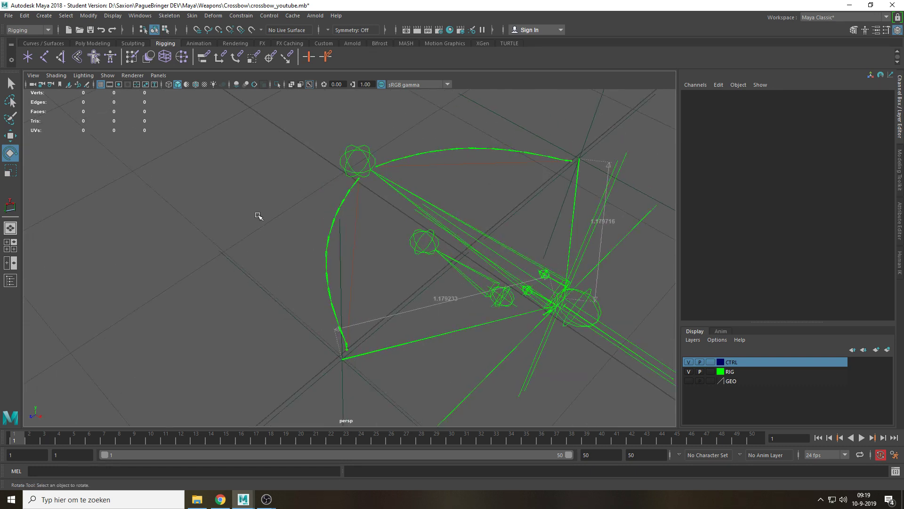
click(33, 42)
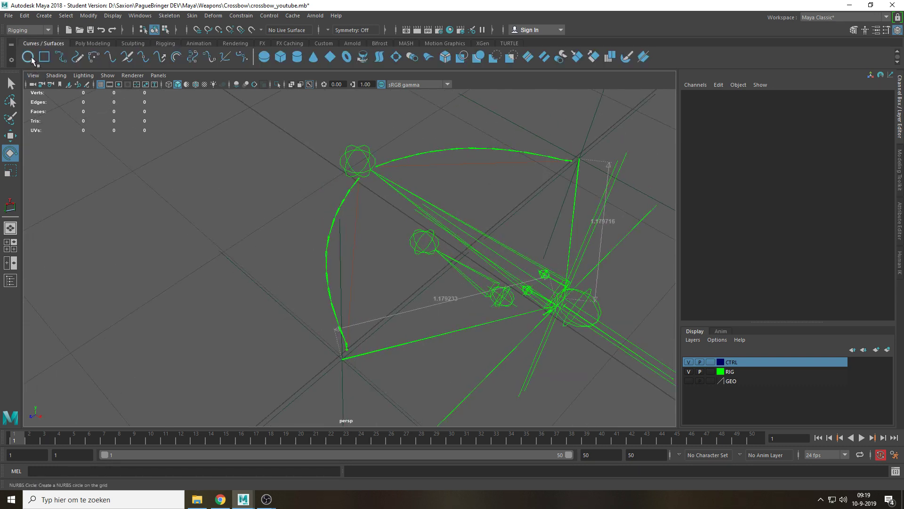
click(28, 57)
alt+drag(308, 334, 309, 221)
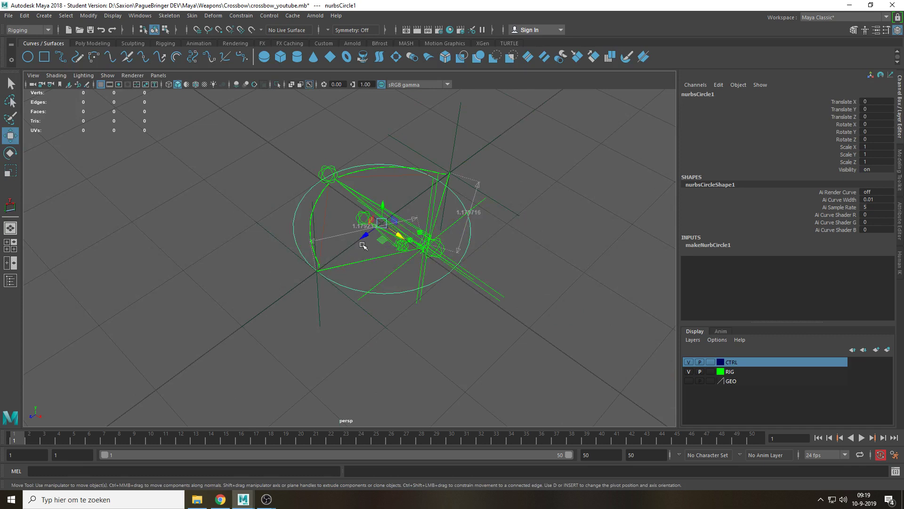
drag(364, 235, 199, 317)
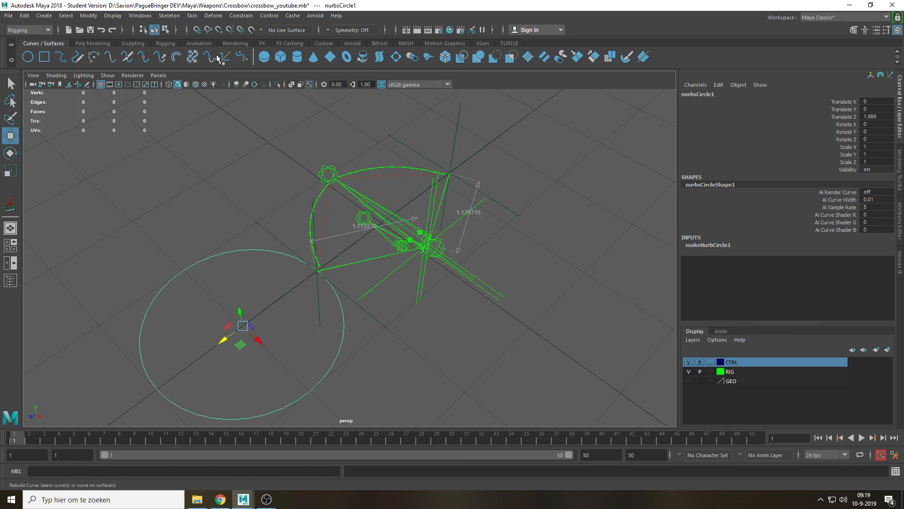
click(870, 118)
text(2)
key(Tab)
key(f)
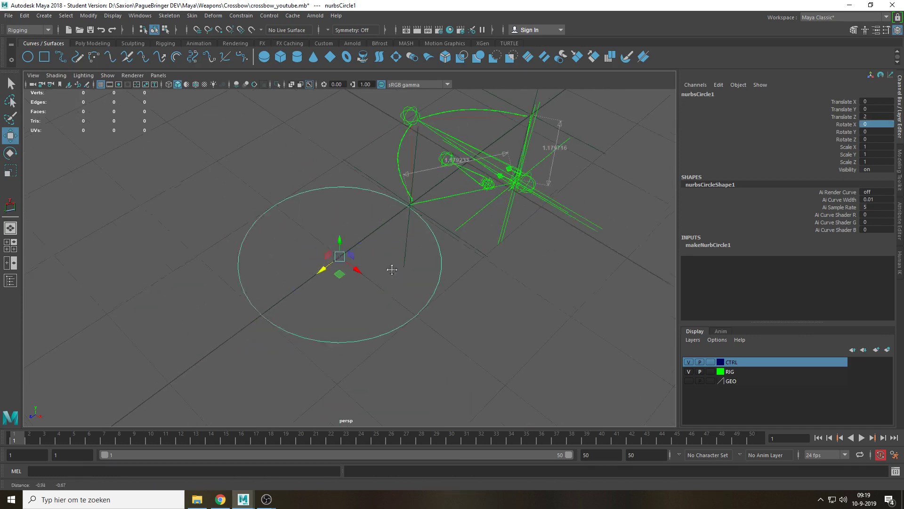
Duplicate the NURBS circle and set the copy's Rotate Z to 90
key(e)
key(ctrl+d)
drag(363, 245, 373, 264)
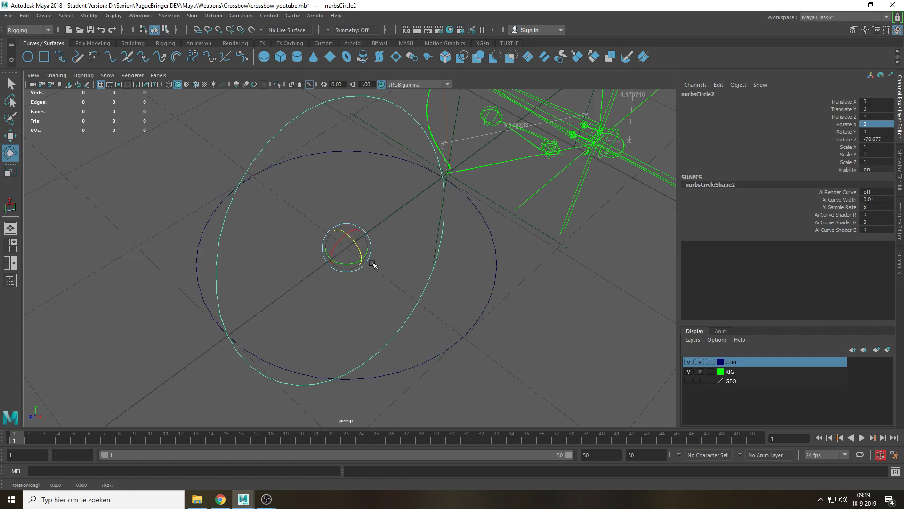
click(876, 139)
text(90)
key(Return)
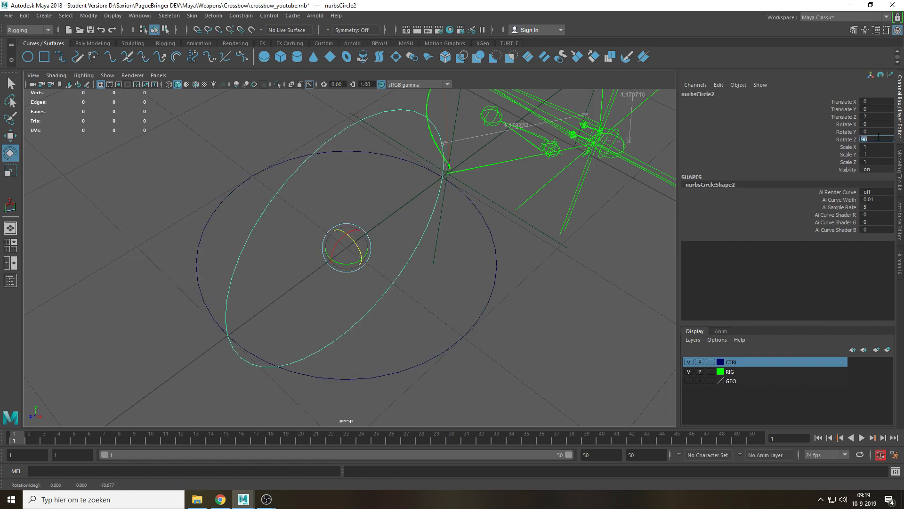
Duplicate the upright circle, set the new copy's Rotate X to 90 and clear the selection
alt+drag(546, 264, 477, 232)
alt+drag(371, 236, 372, 283)
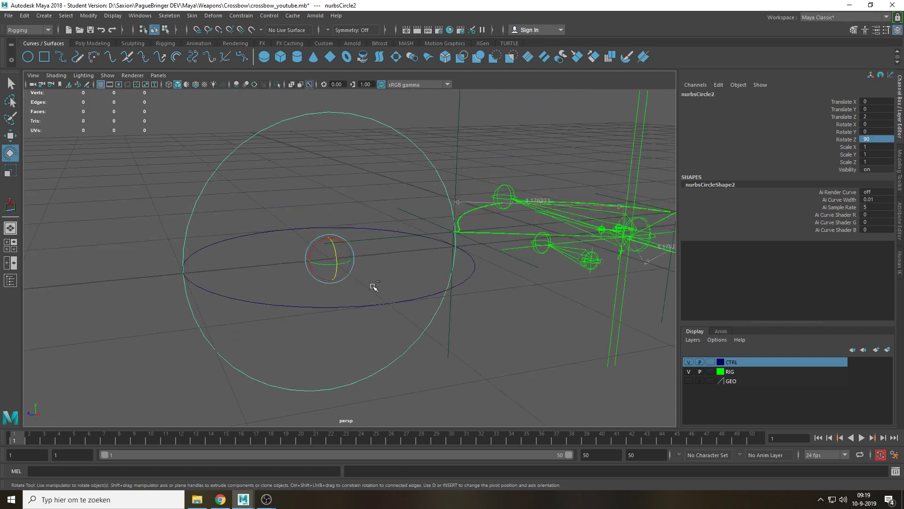
key(ctrl+d)
drag(334, 258, 348, 253)
click(877, 124)
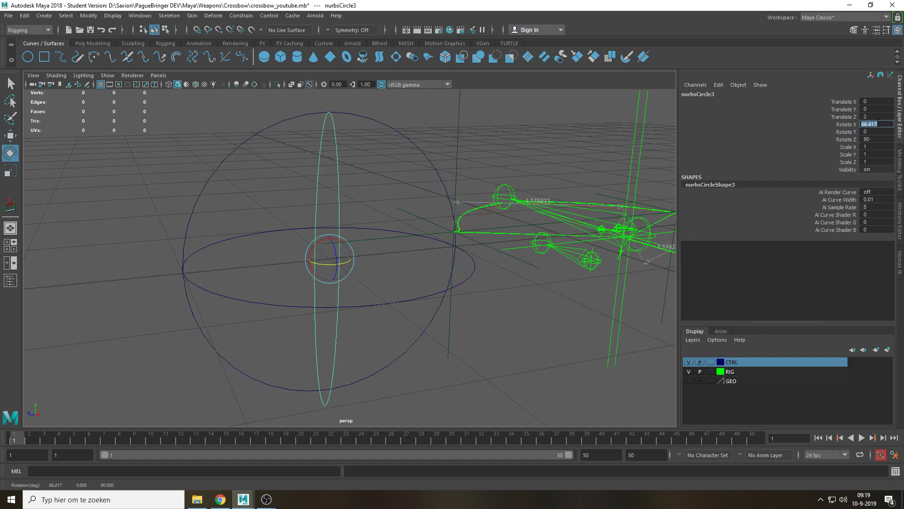
text(90)
key(Return)
click(485, 353)
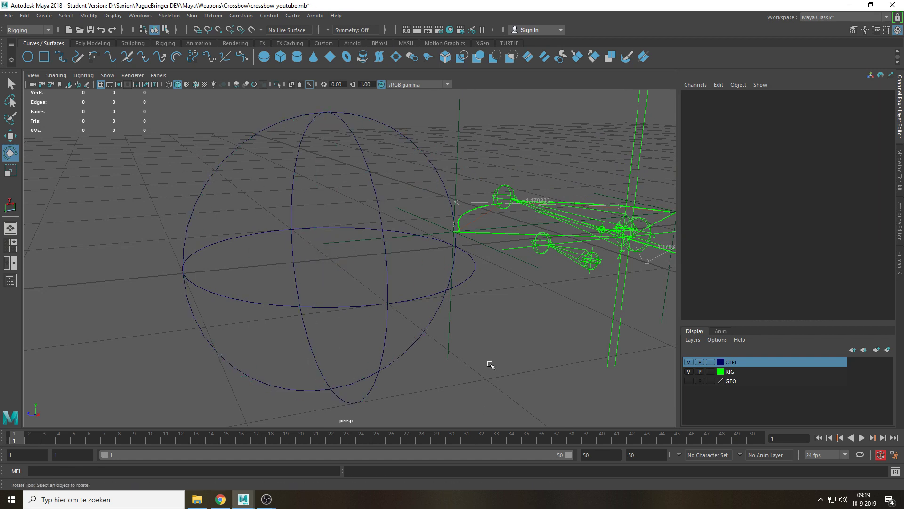
alt+drag(489, 365, 461, 356)
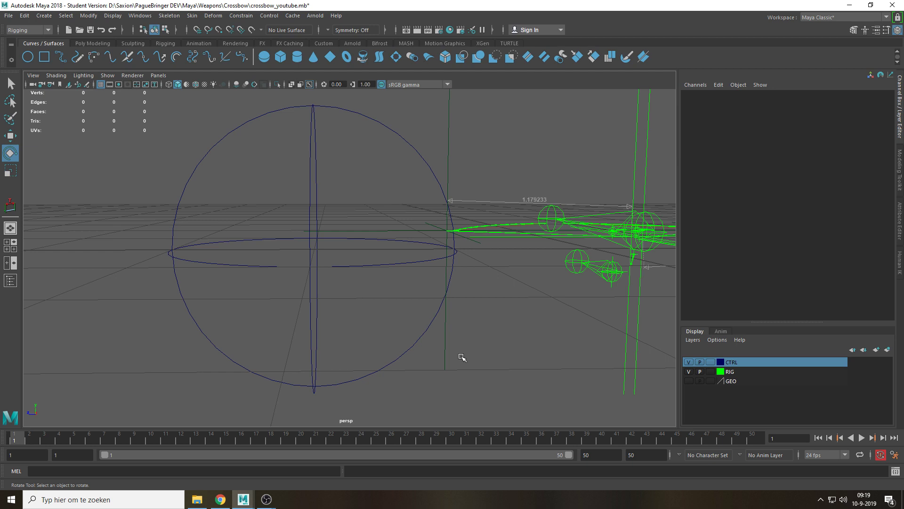
alt+drag(327, 296, 349, 278)
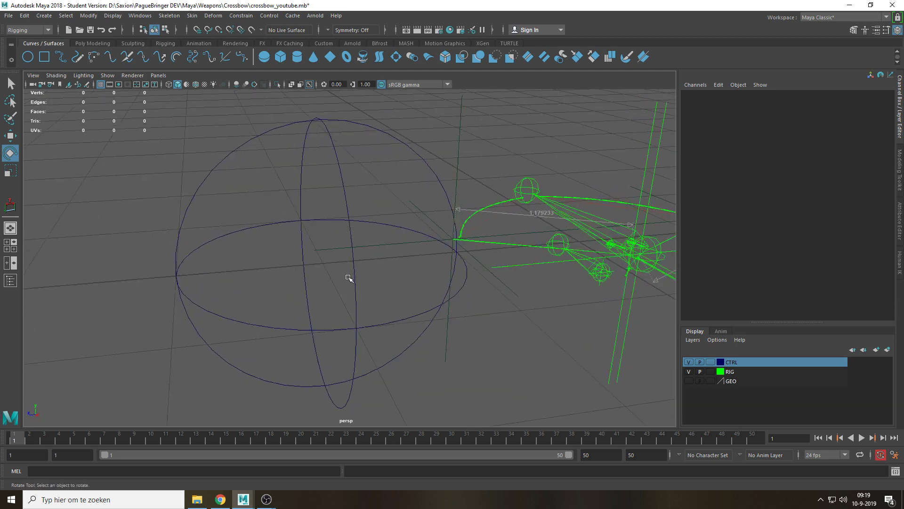
drag(155, 130, 372, 344)
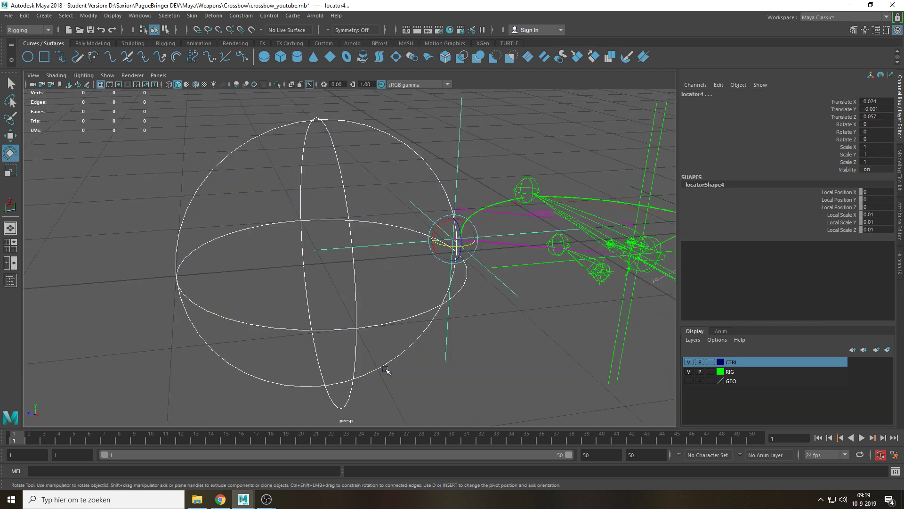
click(386, 370)
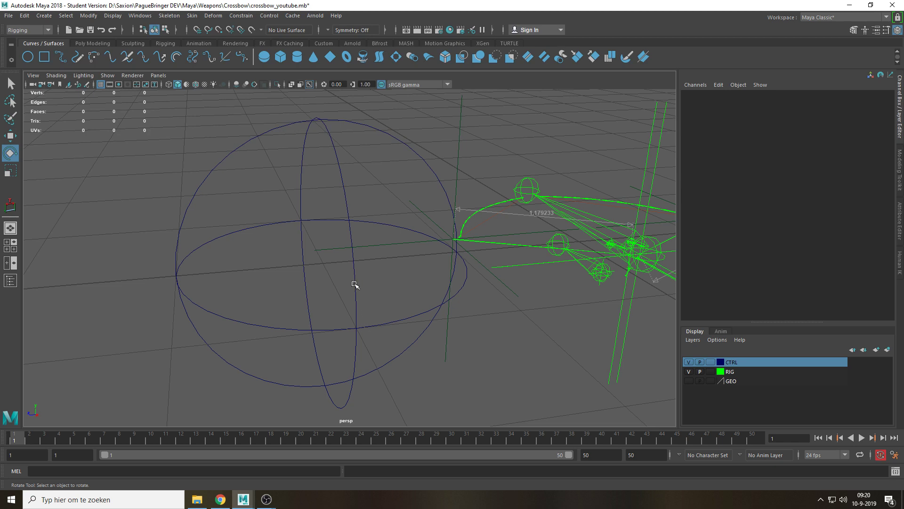
Try to group nurbsCircle2 with the horizontal nurbsCircle1, check the selection and undo
click(354, 284)
click(249, 328)
click(205, 342)
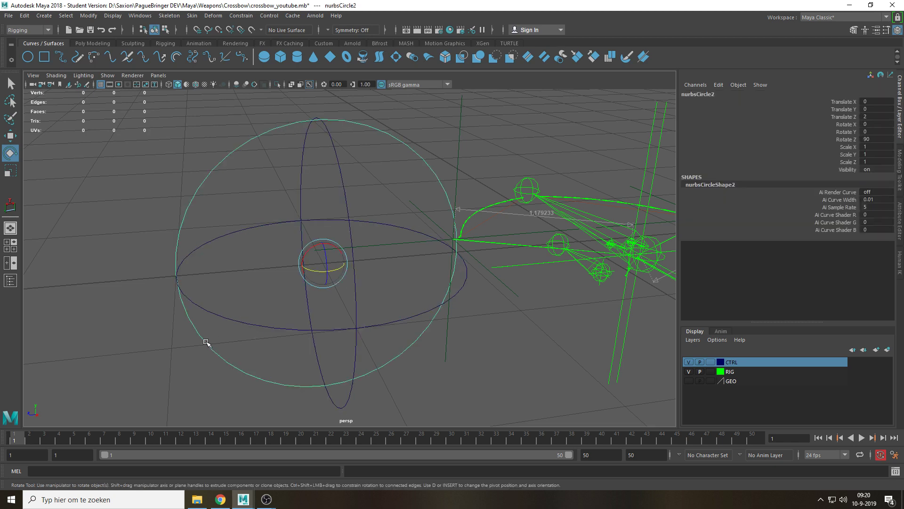
shift+click(210, 298)
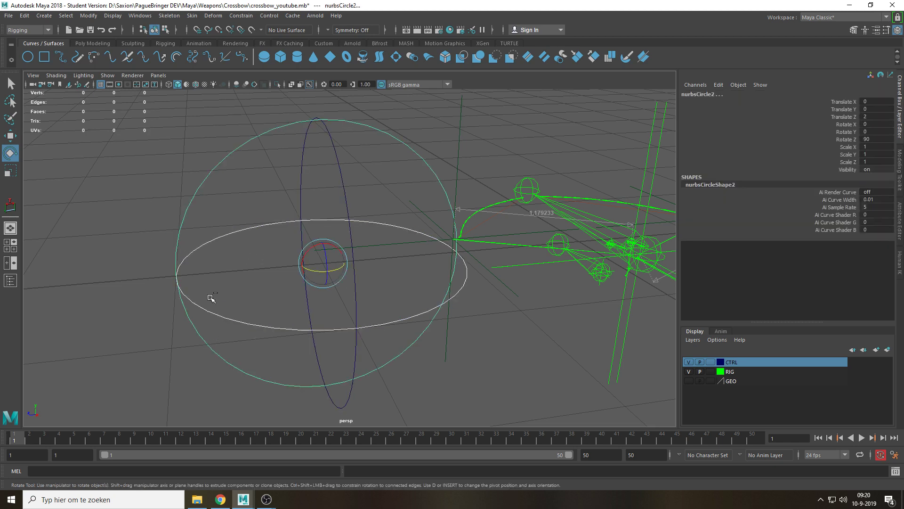
key(ctrl+g)
click(201, 254)
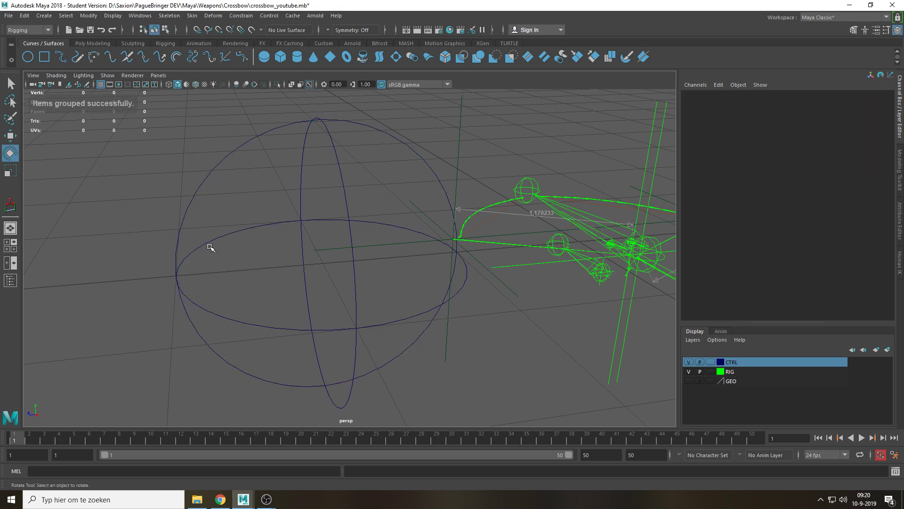
click(214, 229)
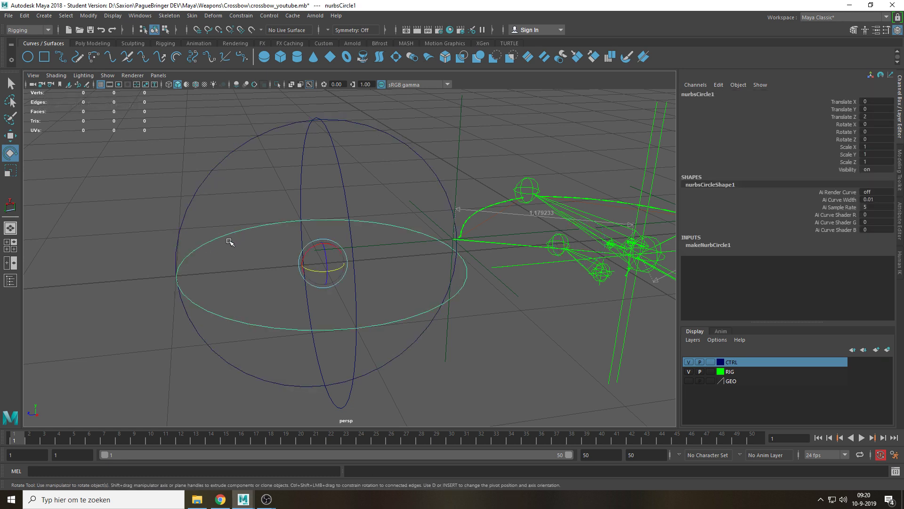
key(ctrl+z)
Select all three NURBS circles of the sphere-shaped control and open the Outliner
click(229, 227)
click(211, 218)
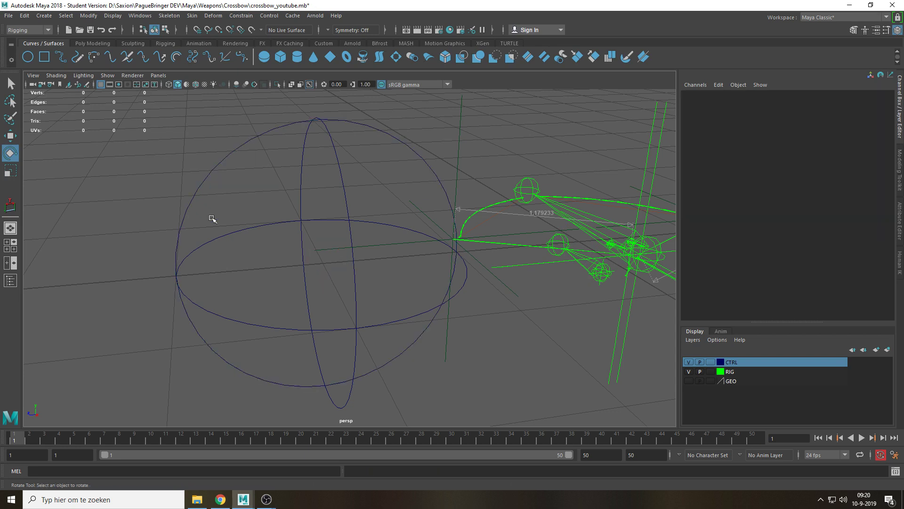
drag(169, 151, 264, 395)
key(q)
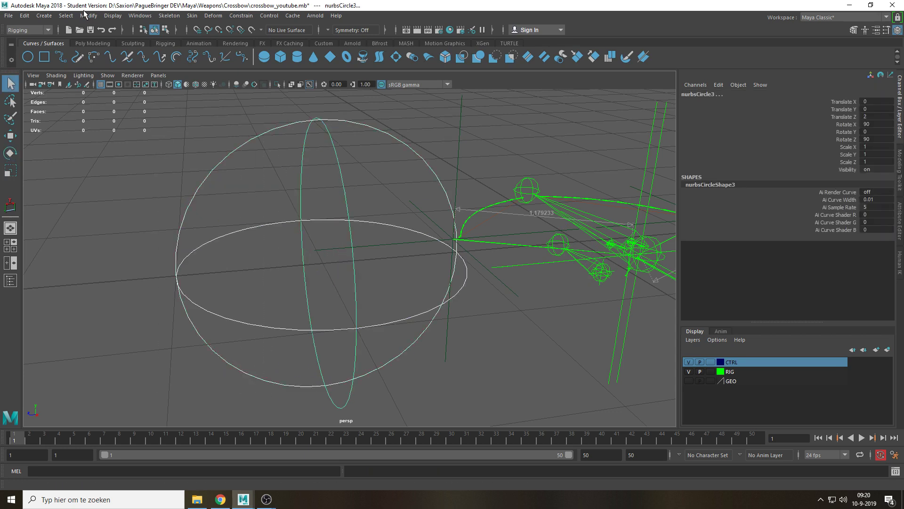
click(150, 17)
click(226, 119)
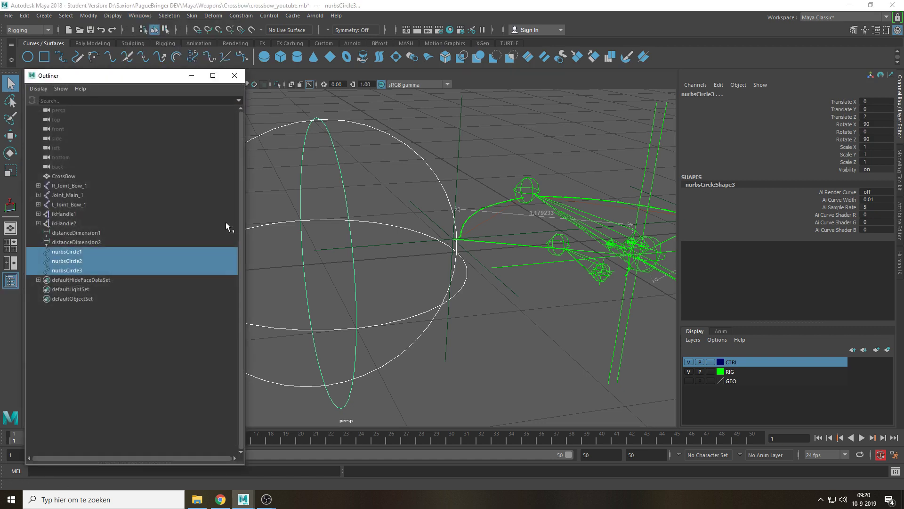
Show shape nodes in the Outliner and expand nurbsCircle1, nurbsCircle2 and nurbsCircle3
drag(69, 80, 119, 58)
click(88, 66)
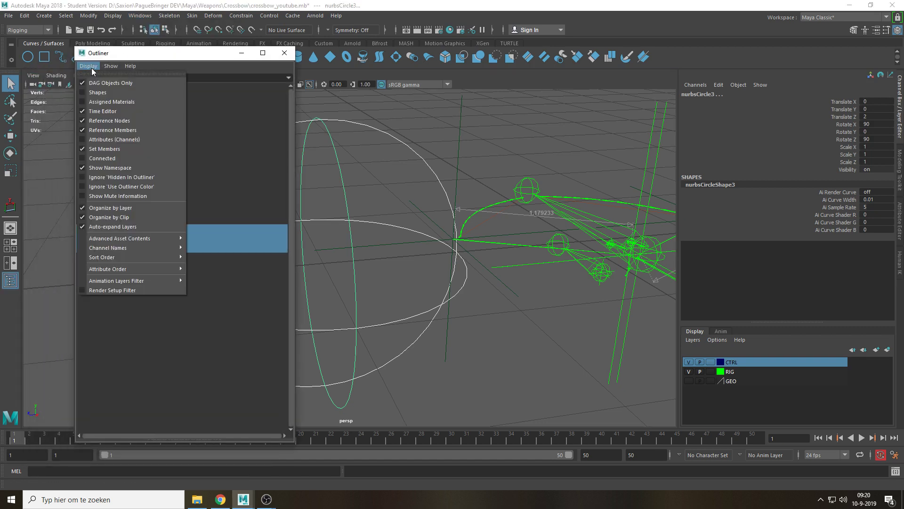
click(101, 92)
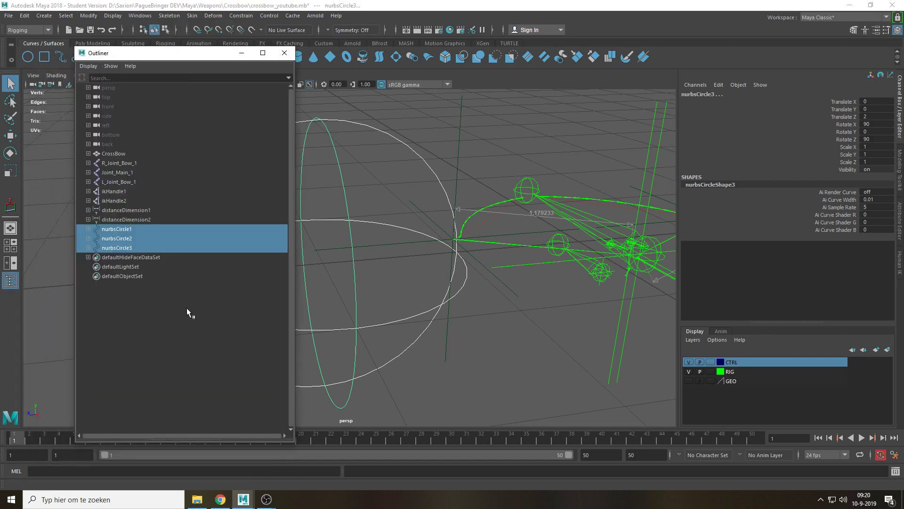
click(88, 229)
click(88, 248)
click(88, 267)
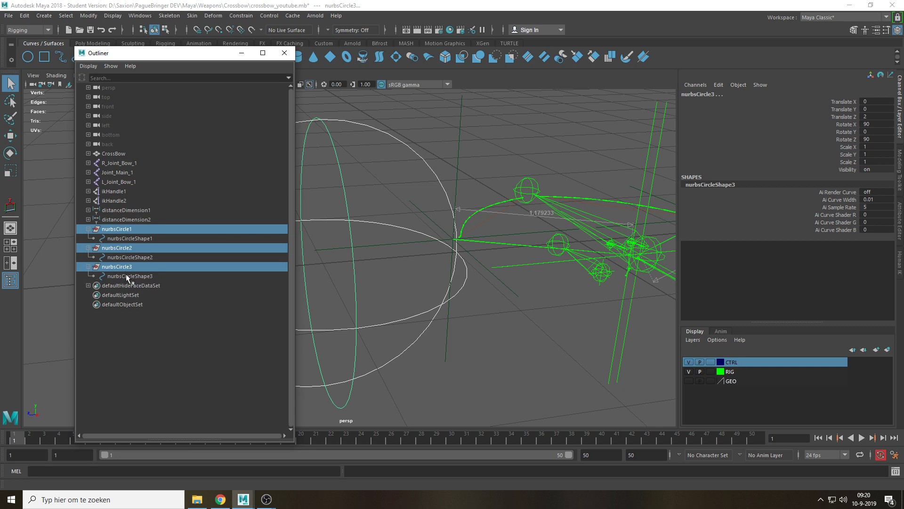
Clear the selection, create an empty group and select it in the Outliner
click(126, 276)
click(132, 257)
click(132, 238)
key(f)
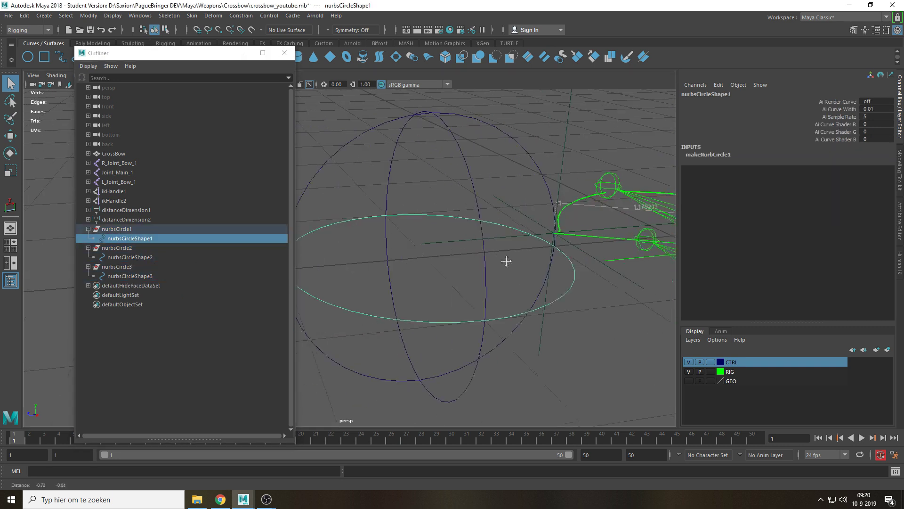
click(530, 385)
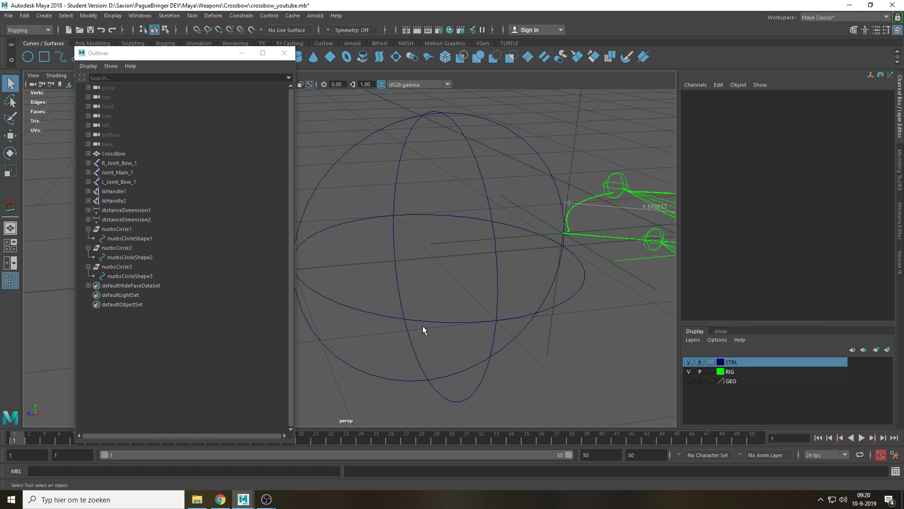
key(ctrl+g)
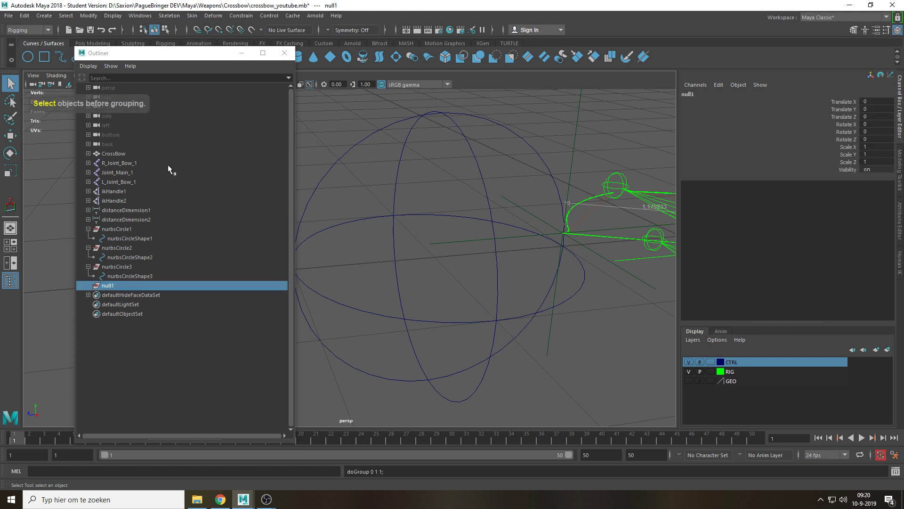
click(44, 15)
mouse_move(67, 190)
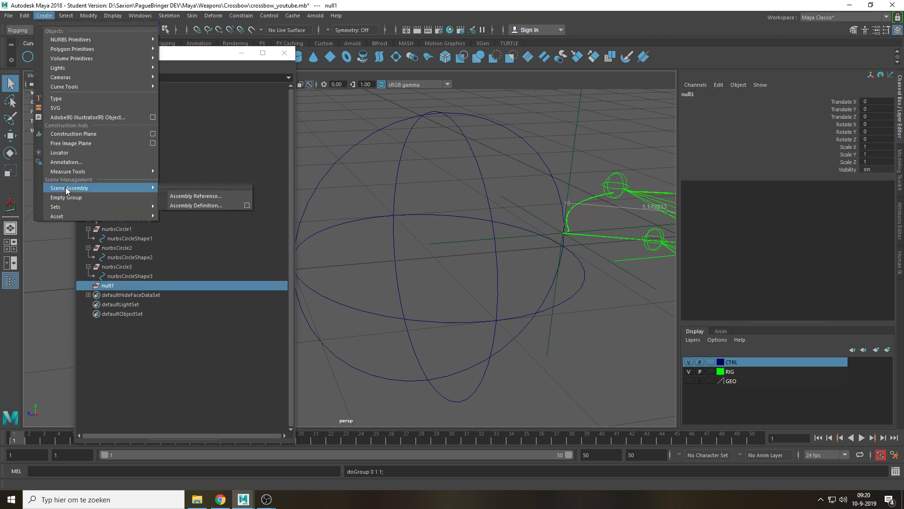
click(301, 326)
click(116, 285)
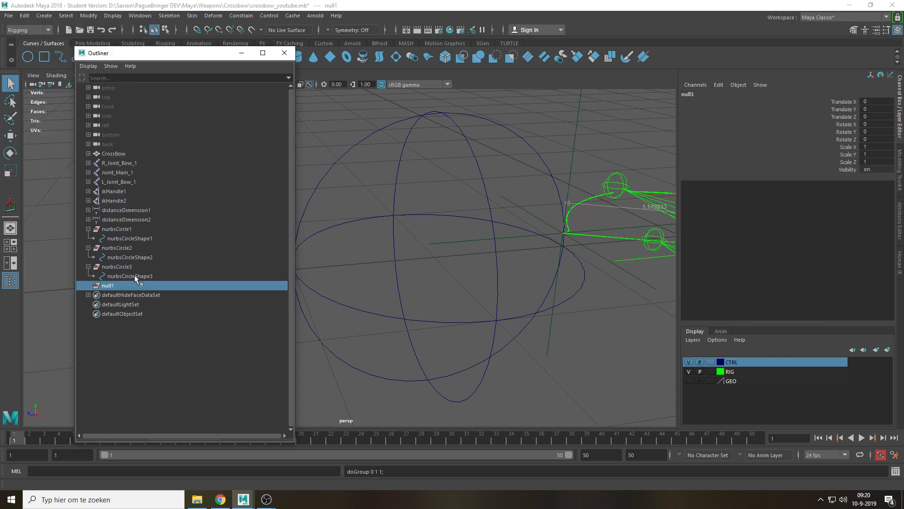
Try to parent the three circle shapes and null1, selected with null1 first, using the MEL command parent -r -s
click(134, 276)
ctrl+click(146, 258)
ctrl+click(146, 239)
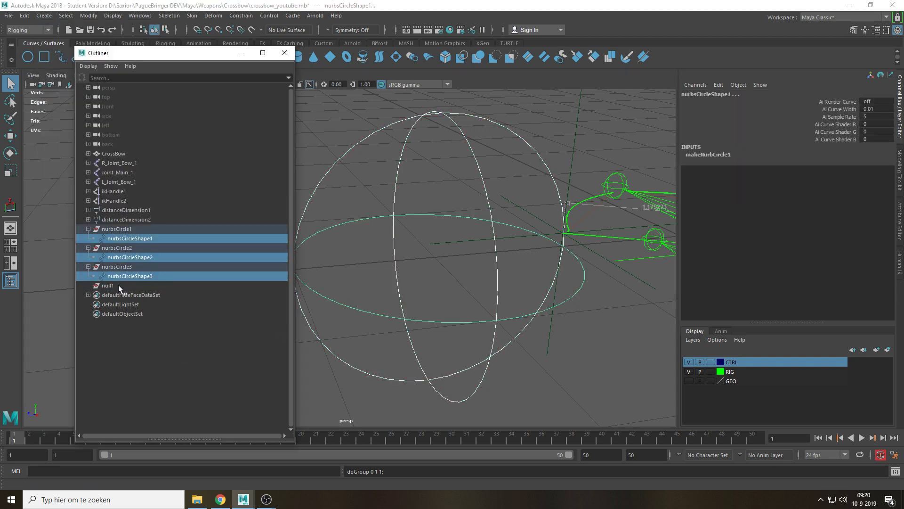
click(119, 285)
ctrl+click(139, 274)
ctrl+click(143, 257)
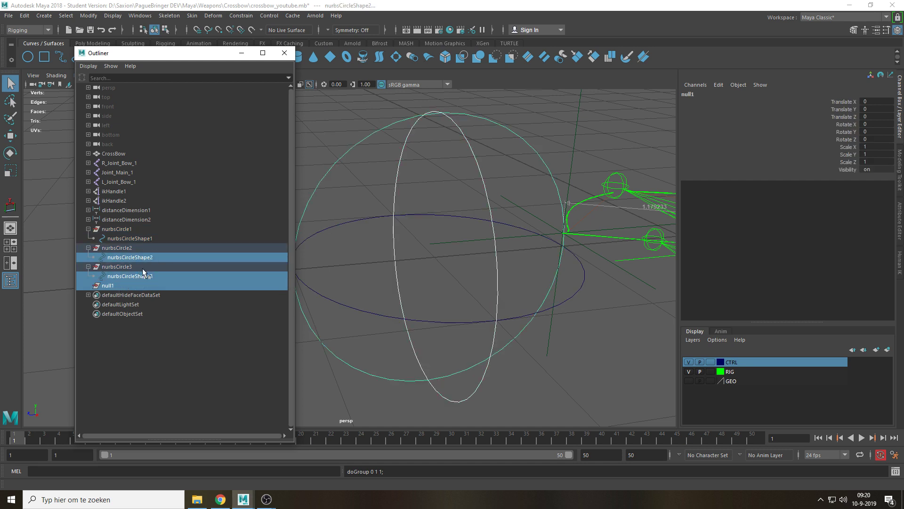
ctrl+click(141, 238)
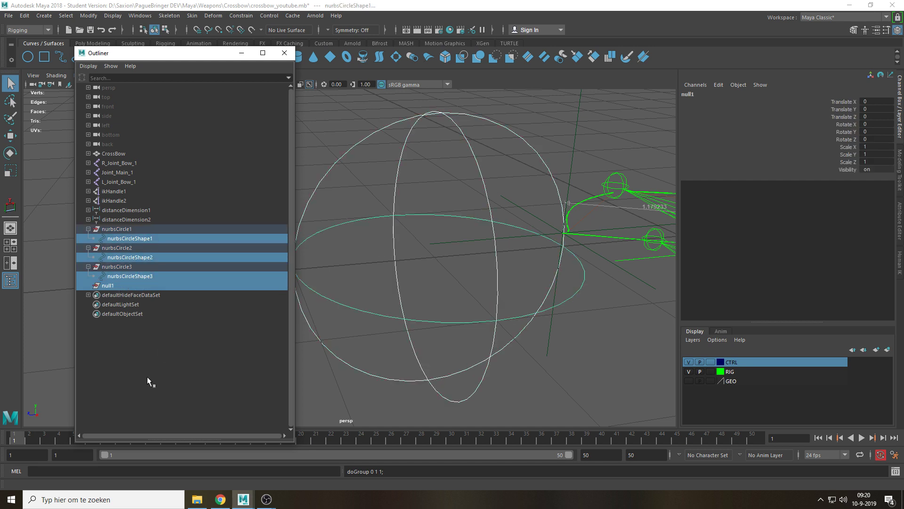
click(46, 467)
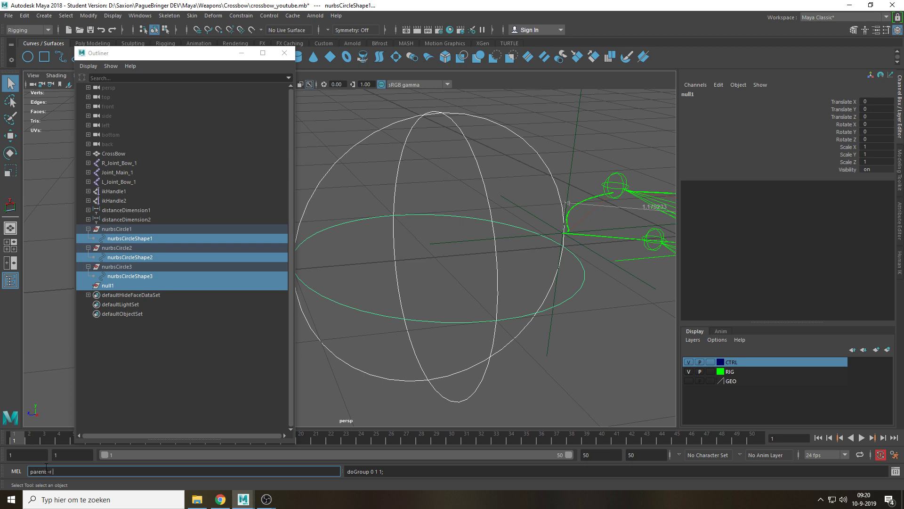
key(Return)
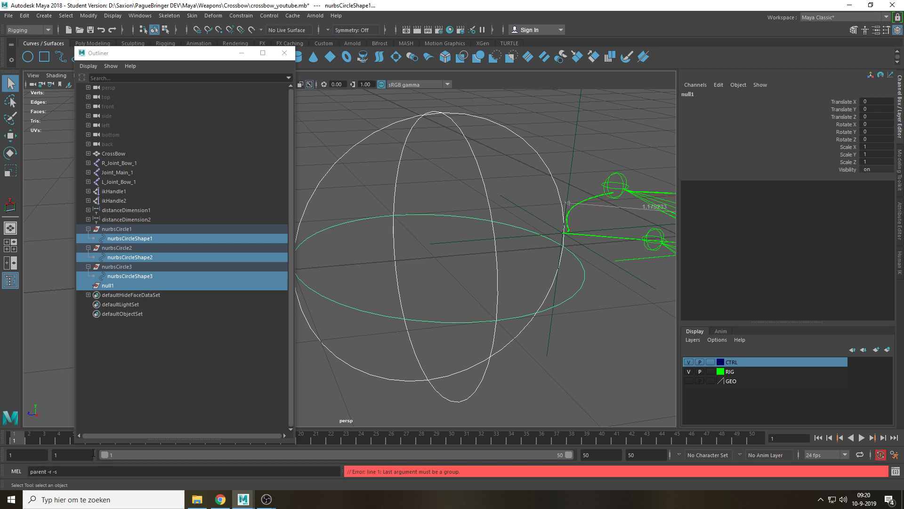
Reselect the three circle shapes with null1 last and run the MEL command parent -r -s
click(380, 408)
click(128, 239)
ctrl+click(137, 258)
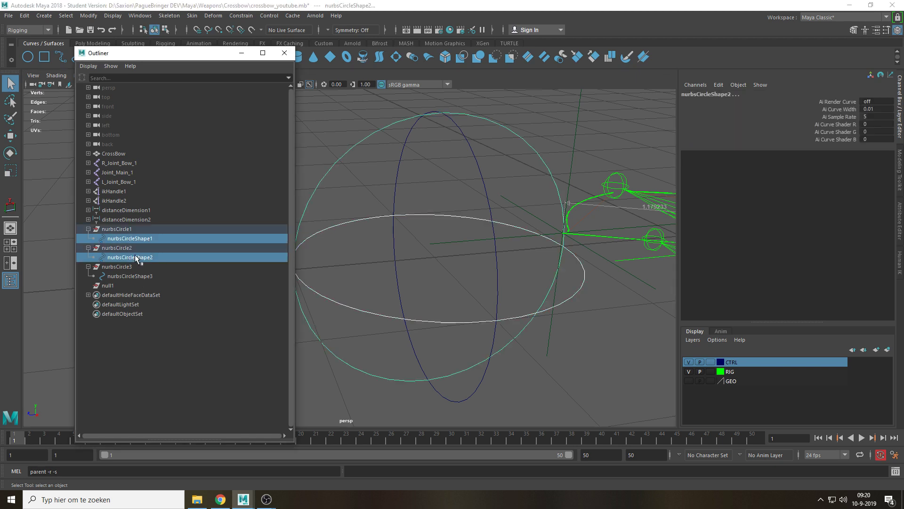
ctrl+click(136, 276)
ctrl+click(114, 285)
click(55, 467)
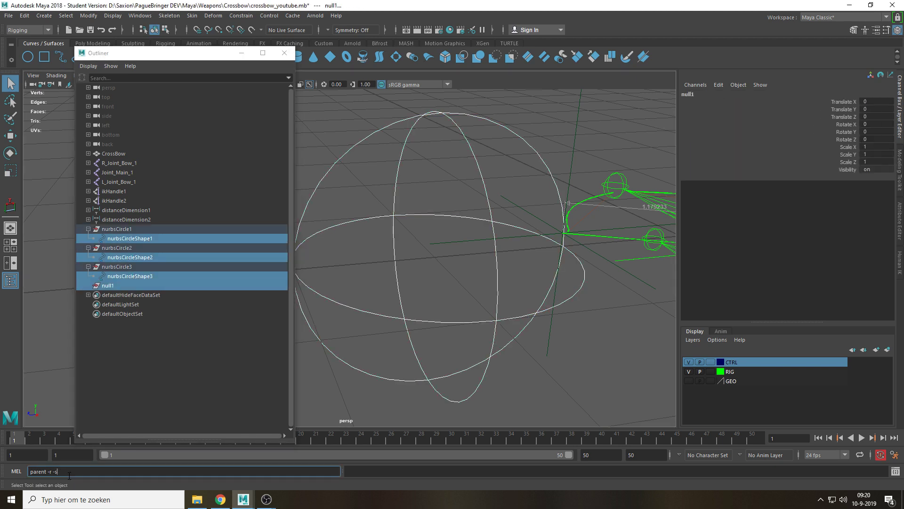
key(Return)
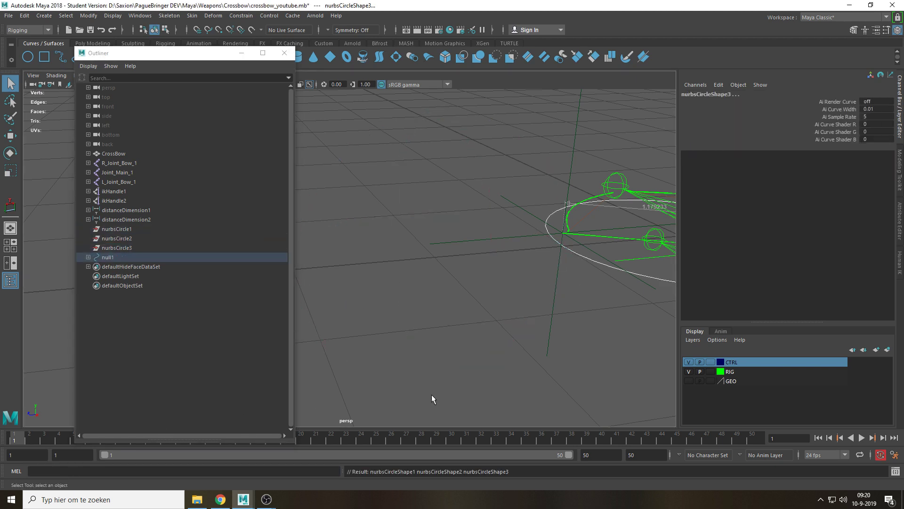
Select null1, check where its circles ended up and undo the shape parenting
click(150, 256)
key(f)
key(w)
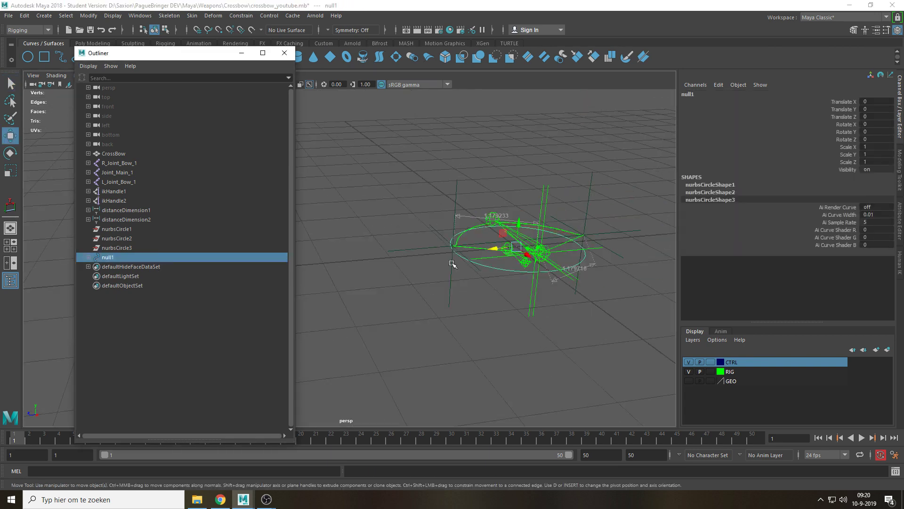
alt+drag(452, 264, 454, 287)
key(ctrl+z)
key(ctrl+z)
key(ctrl+z)
Select all three NURBS circles, freeze their transformations and clear the selection
alt+middle_drag(403, 316, 592, 299)
alt+drag(493, 345, 469, 333)
drag(414, 148, 465, 180)
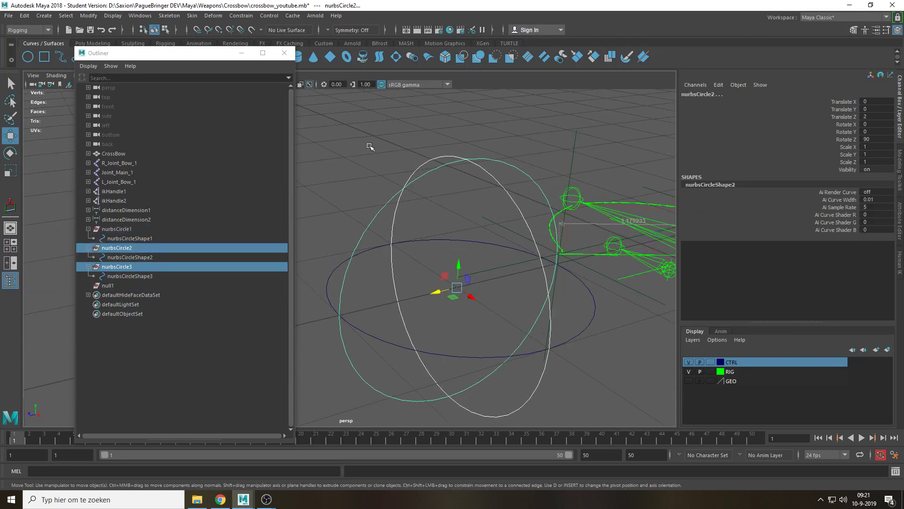
shift+click(375, 248)
click(90, 16)
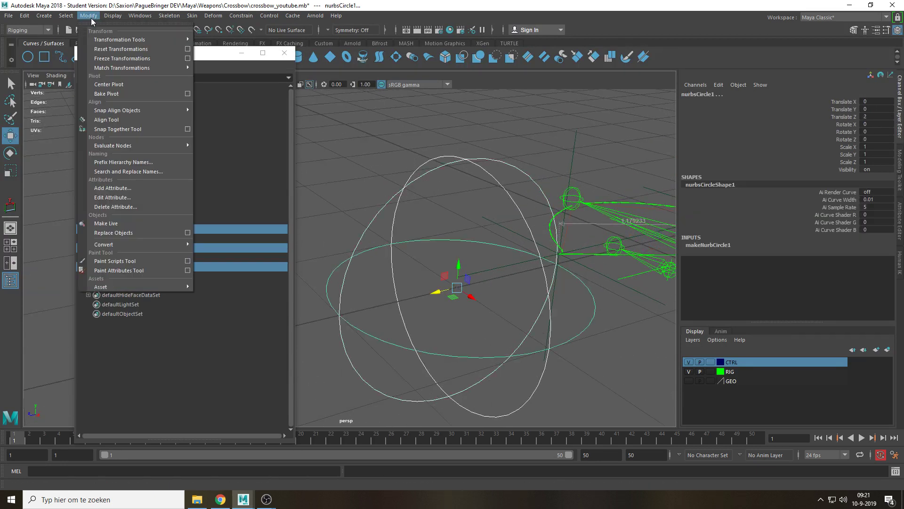
click(116, 61)
click(387, 155)
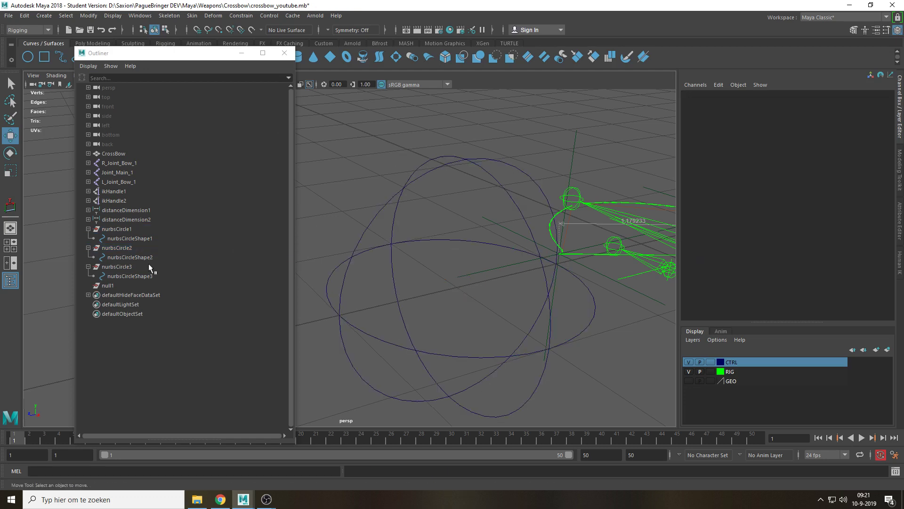
Parent nurbsCircleShape1, nurbsCircleShape2 and nurbsCircleShape3 under null1, selected last, with the MEL command parent -r -s, and clear the selection
click(142, 235)
ctrl+click(141, 256)
ctrl+click(141, 276)
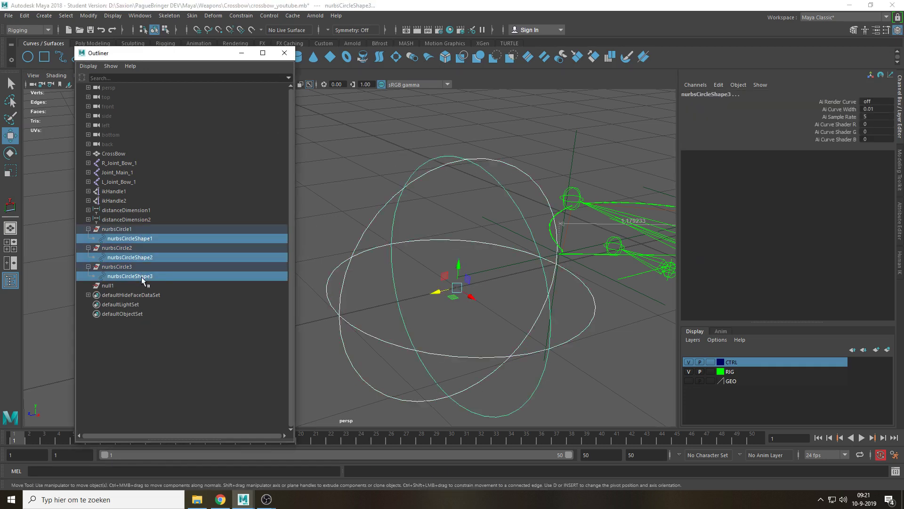
ctrl+click(128, 285)
click(77, 470)
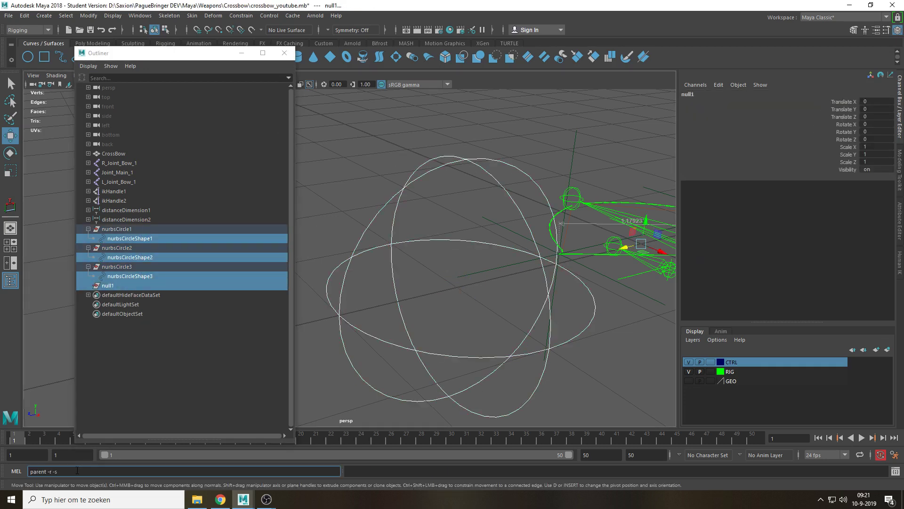
text(parent -r -s)
key(Return)
click(358, 198)
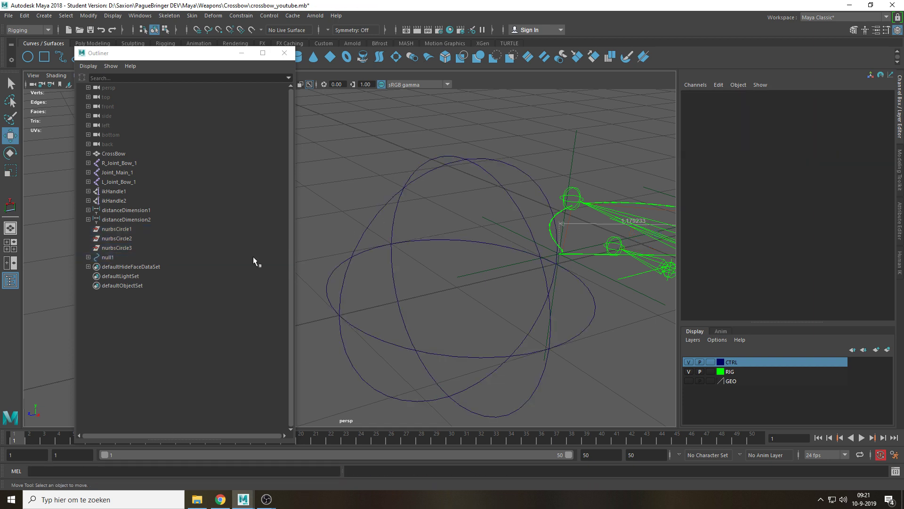
Delete the empty nurbsCircle1, nurbsCircle2 and nurbsCircle3 transforms and hide shape nodes in the Outliner
click(126, 230)
shift+click(131, 245)
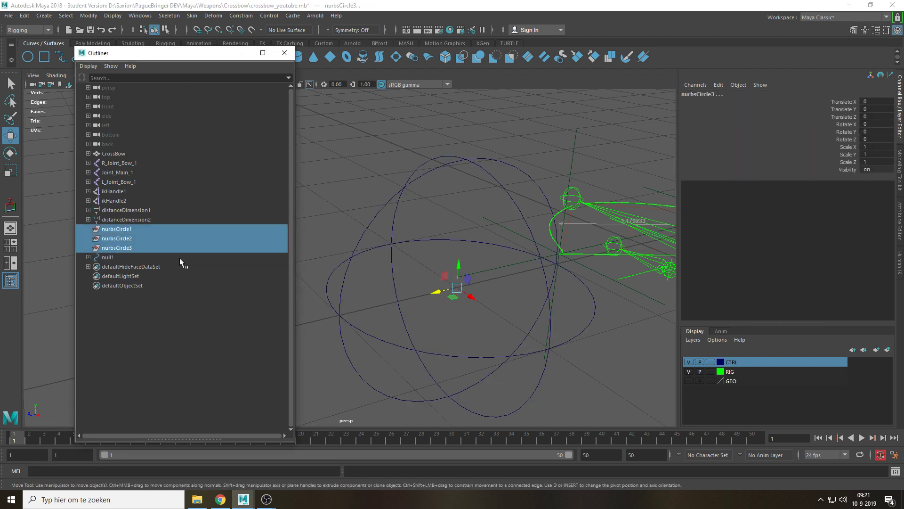
key(Delete)
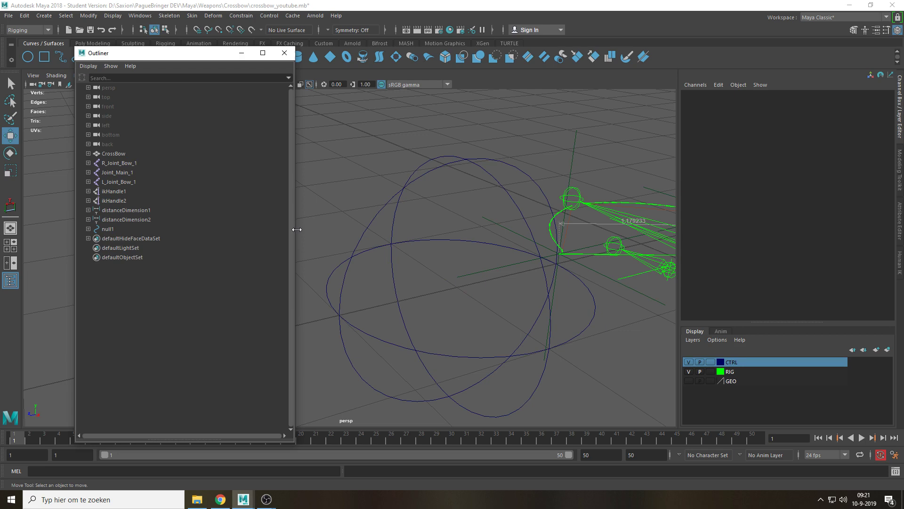
click(121, 230)
click(87, 68)
click(99, 92)
click(398, 183)
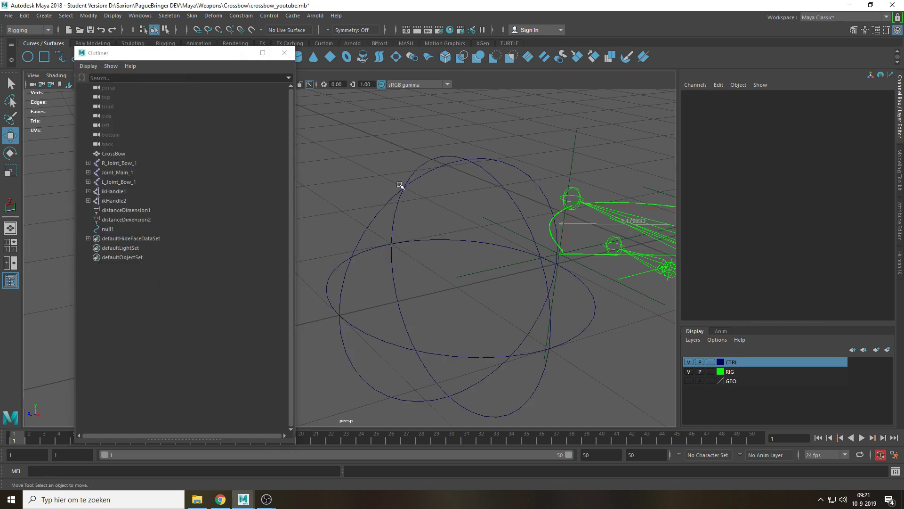
Select the combined control curve null1 in the viewport and center its pivot
click(411, 179)
alt+drag(422, 274, 454, 264)
click(438, 190)
alt+drag(439, 191, 419, 214)
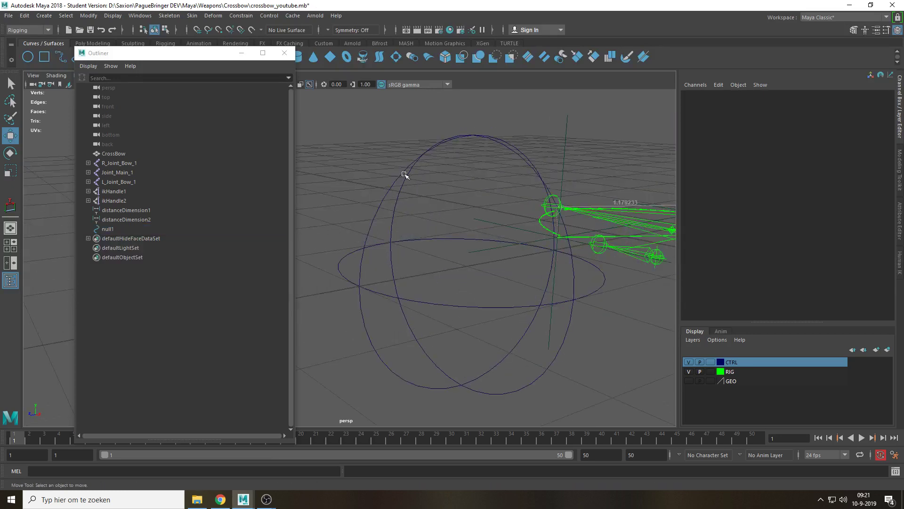
click(406, 175)
click(400, 172)
drag(380, 145, 404, 169)
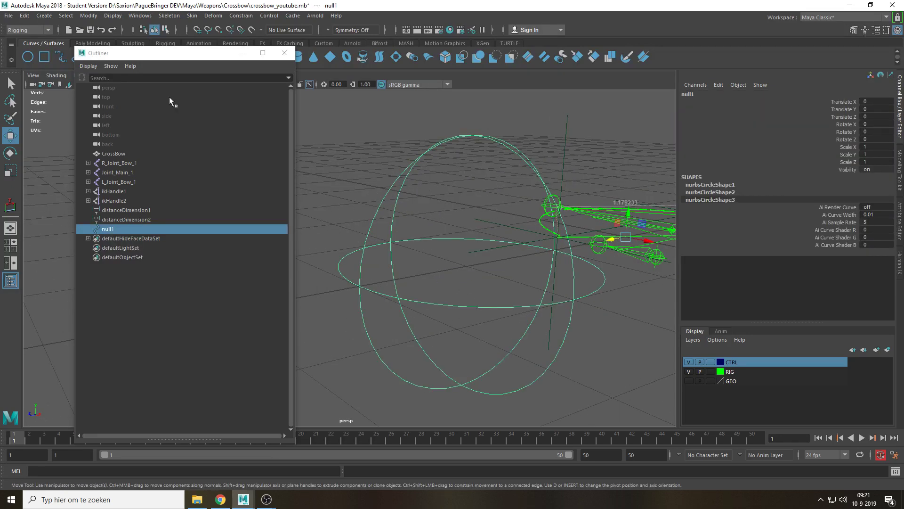
click(89, 16)
click(111, 84)
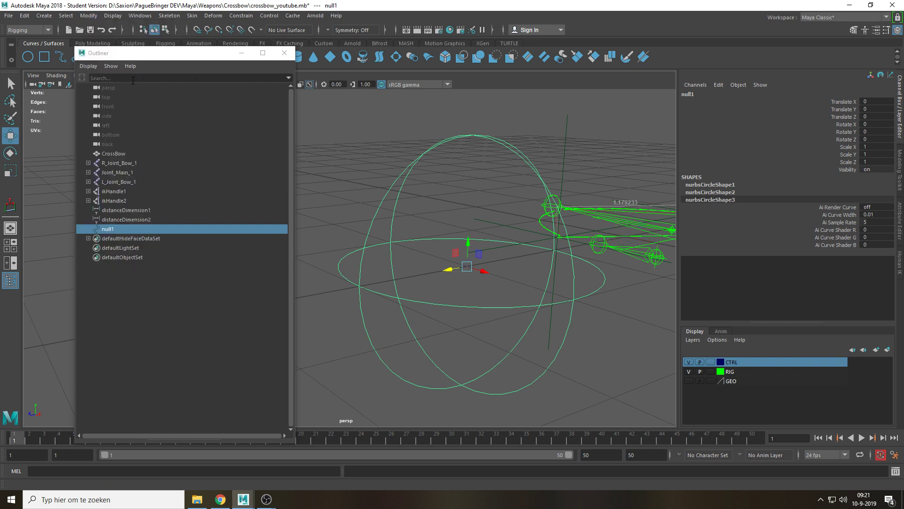
Close the Outliner and rename the combined control curve null1 as L_CTRL_Bow
click(284, 53)
alt+drag(476, 242, 467, 341)
key(r)
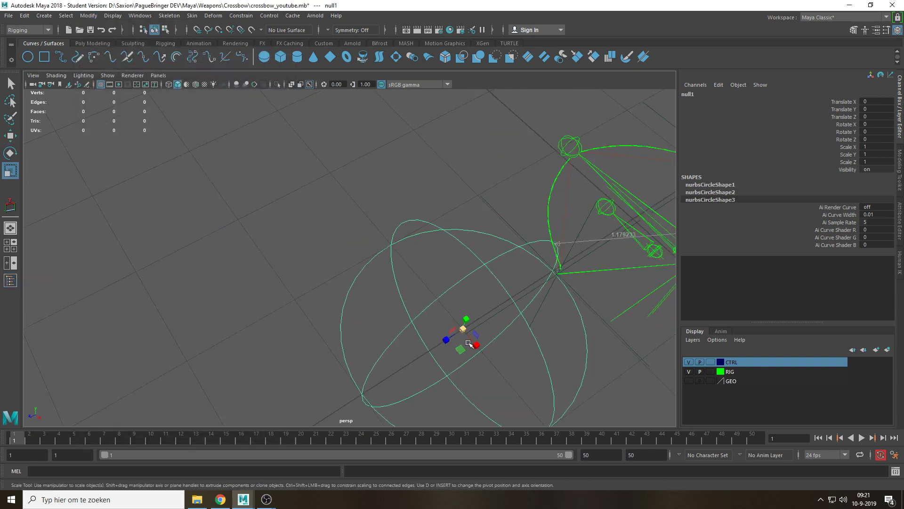
alt+middle_drag(459, 310, 346, 255)
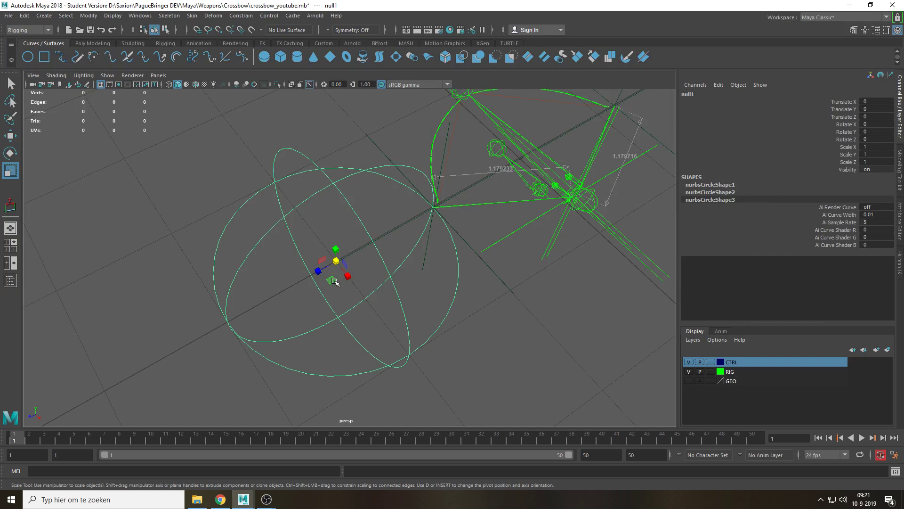
alt+drag(335, 281, 343, 255)
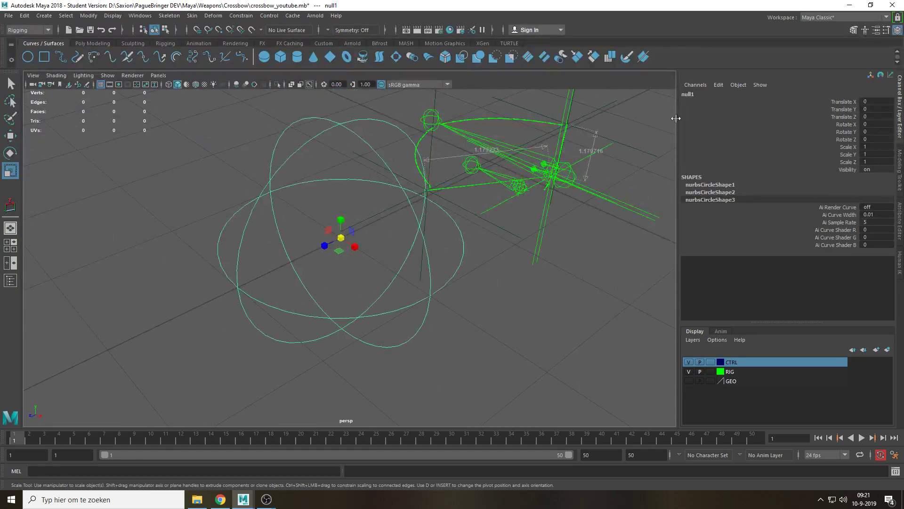
double_click(688, 94)
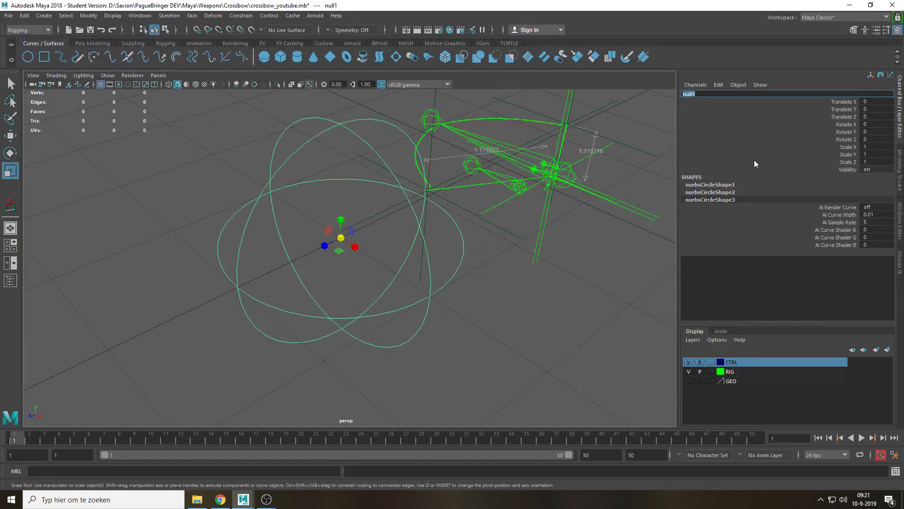
text(L_CTRL_Bow)
key(Return)
Scale L_CTRL_Bow uniformly to about 0.412 in the top view
alt+drag(434, 281, 207, 367)
key(w)
key(space)
key(r)
scroll(377, 320, down, 1)
key(f)
scroll(324, 287, down, 3)
drag(350, 259, 377, 218)
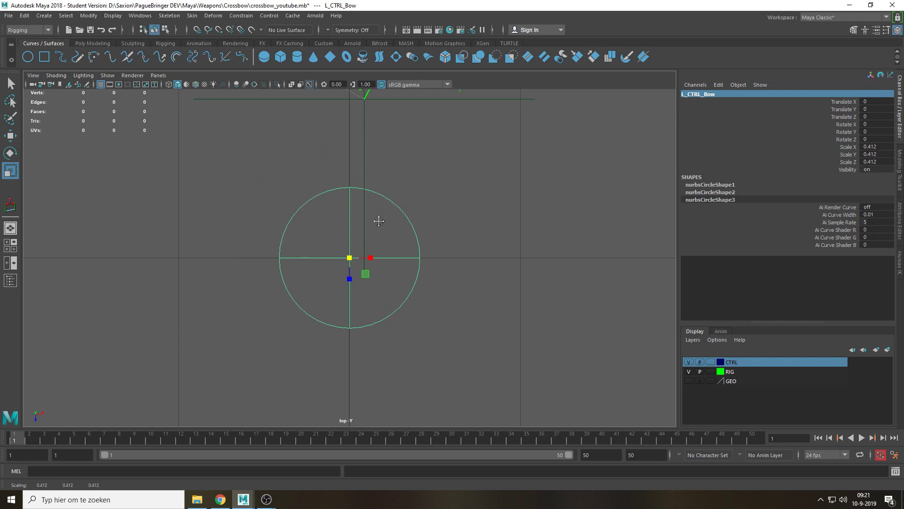
Snap L_CTRL_Bow onto the left bow arm's end joint, scale it uniformly to about 0.138 and clear the selection
alt+middle_drag(377, 218, 394, 284)
key(w)
drag(371, 345, 374, 175)
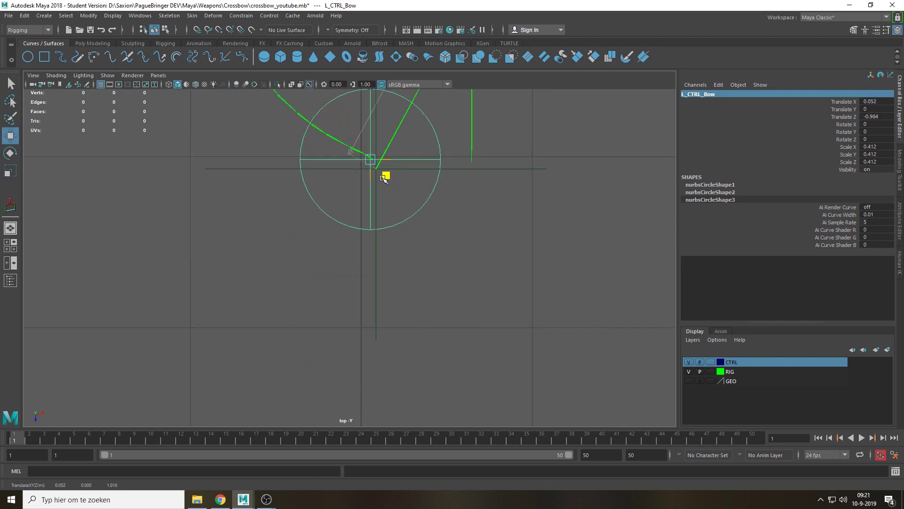
key(f)
key(v)
drag(366, 277, 7, 464)
key(r)
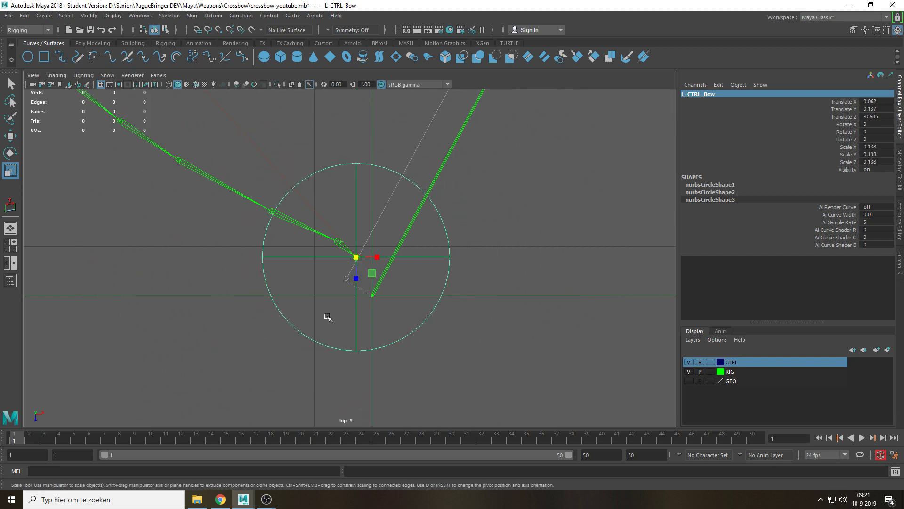
key(space)
drag(358, 301, 373, 238)
alt+drag(443, 299, 411, 276)
click(372, 312)
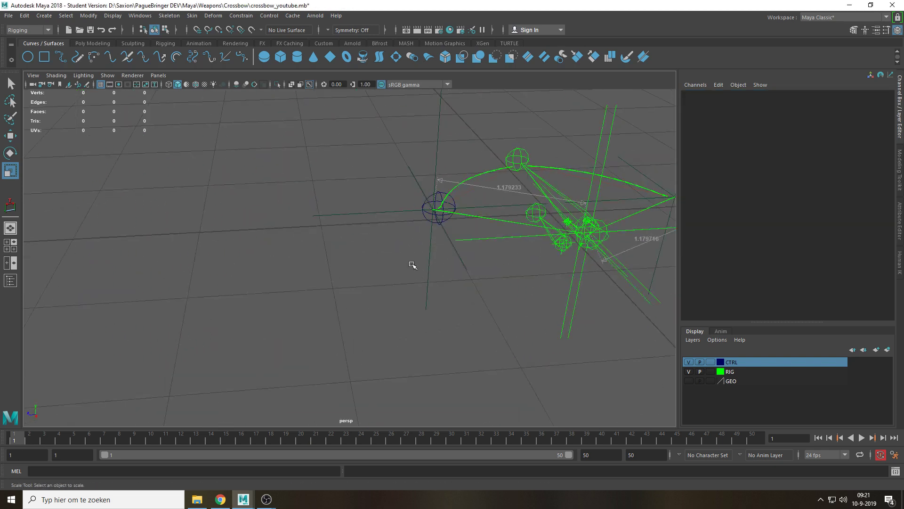
alt+middle_drag(411, 264, 322, 292)
alt+right_drag(330, 251, 302, 315)
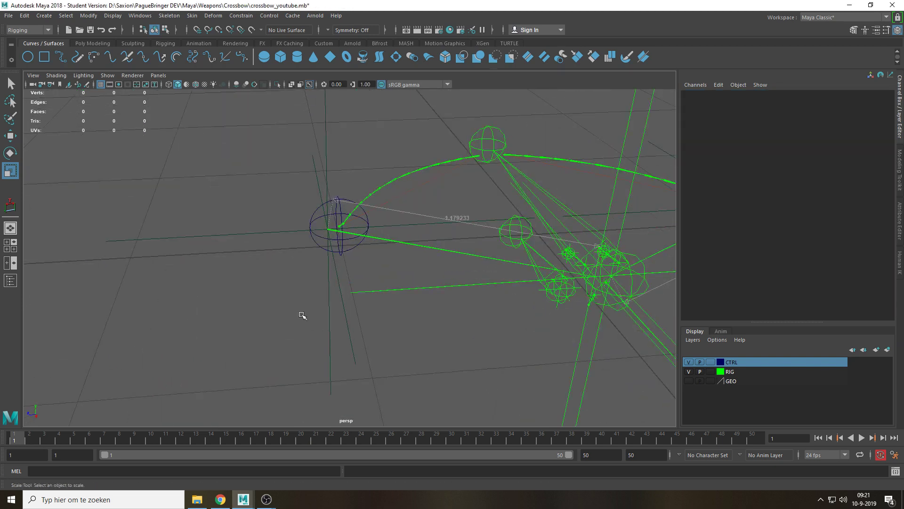
click(338, 281)
alt+drag(337, 283, 381, 321)
key(w)
drag(404, 260, 406, 307)
key(ctrl+z)
Add the two locators at the bow tips, locator4 and locator2, to the RIG layer and clear the selection
click(428, 317)
click(441, 339)
key(q)
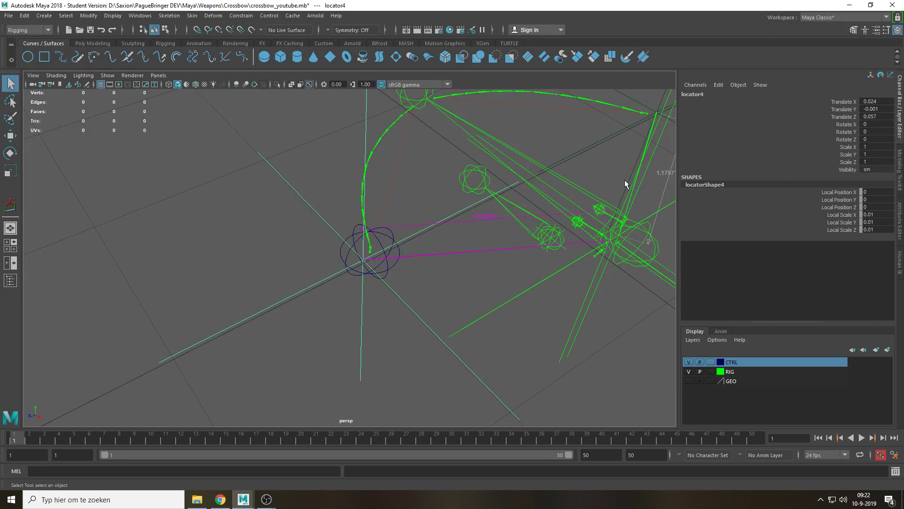
shift+click(628, 180)
right_click(734, 371)
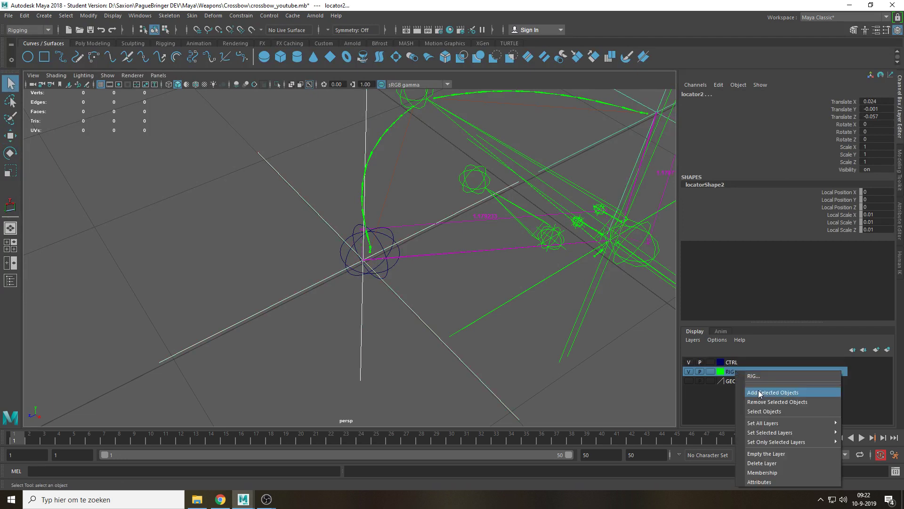
click(759, 392)
click(427, 363)
Select L_CTRL_Bow and freeze its transformations
alt+drag(426, 362, 451, 285)
click(427, 243)
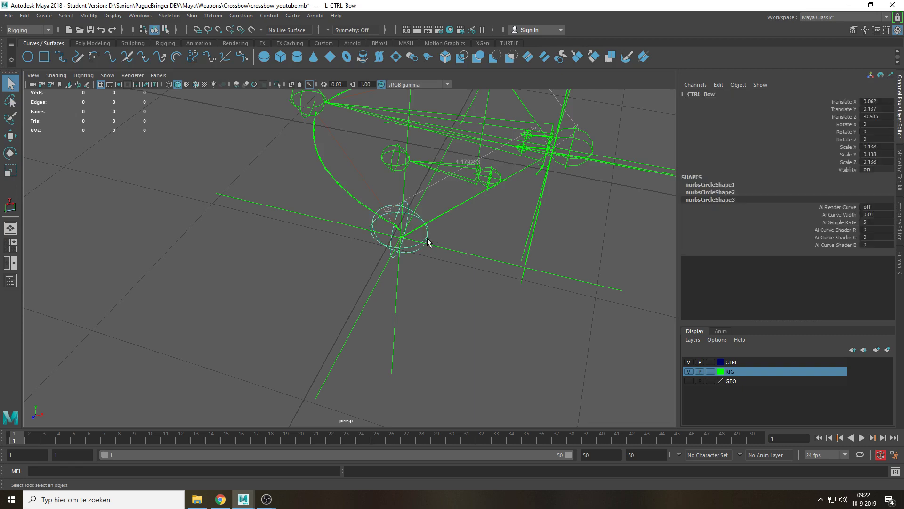
key(r)
alt+drag(426, 241, 289, 178)
click(88, 15)
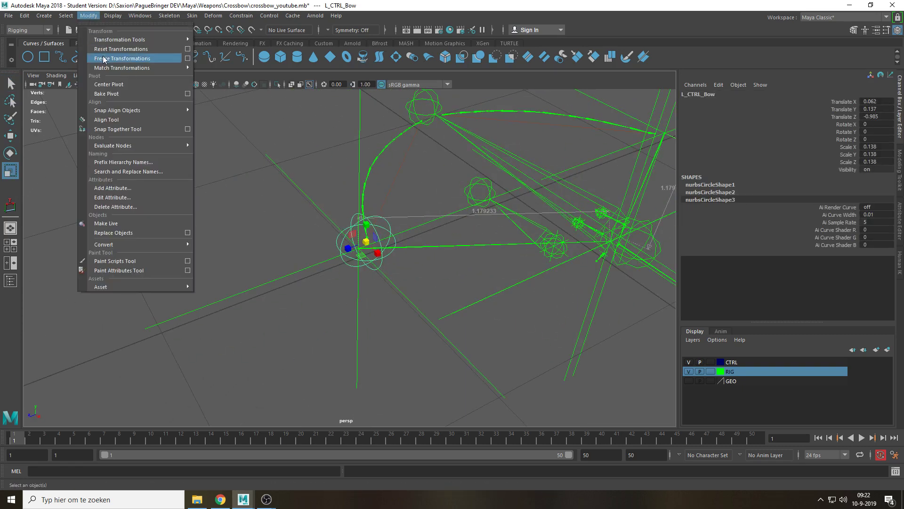
click(106, 58)
Duplicate L_CTRL_Bow and snap the copy onto the opposite bow arm's end joint, at about -2.03 in Translate Z
alt+middle_drag(500, 187, 400, 238)
scroll(399, 238, down, 2)
key(w)
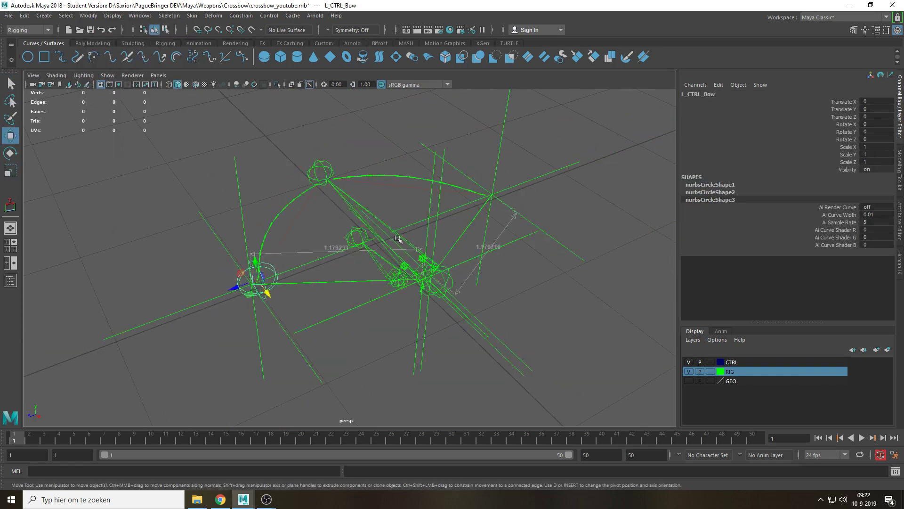
alt+drag(415, 244, 392, 266)
key(ctrl+d)
drag(221, 270, 519, 253)
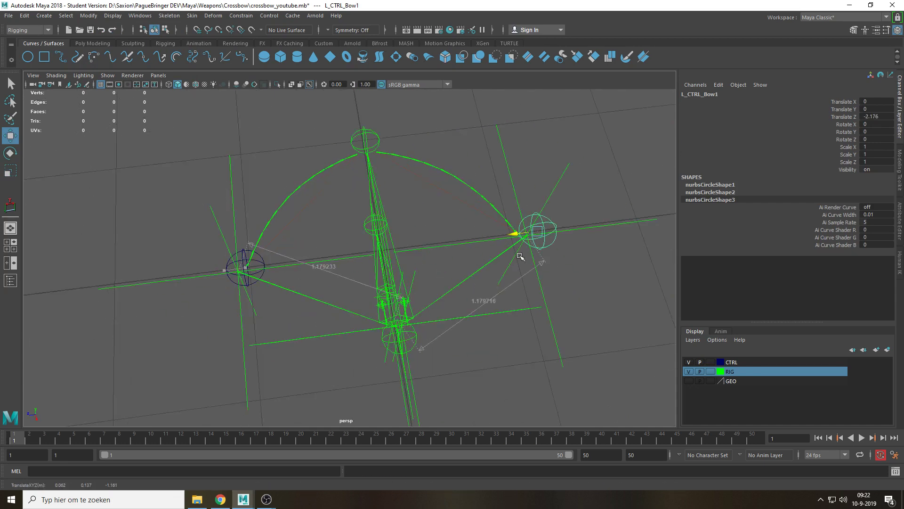
key(f)
key(v)
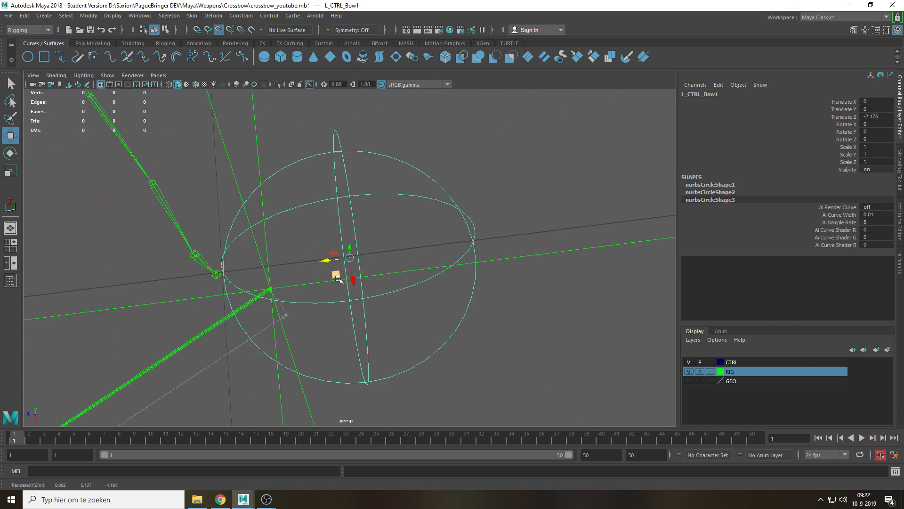
drag(336, 275, 223, 279)
alt+drag(336, 277, 386, 255)
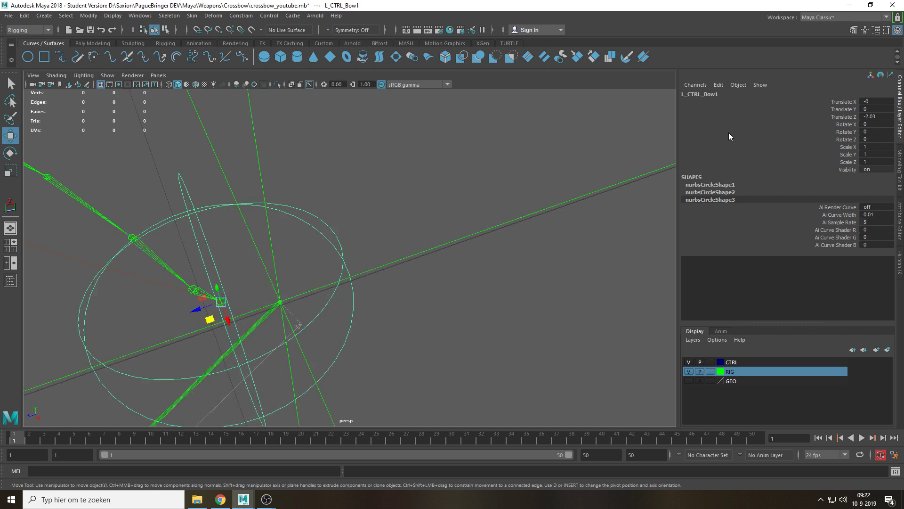
Rename the duplicated bow control as R_CTRL_Bow
double_click(747, 94)
key(End)
key(BackSpace)
key(Home)
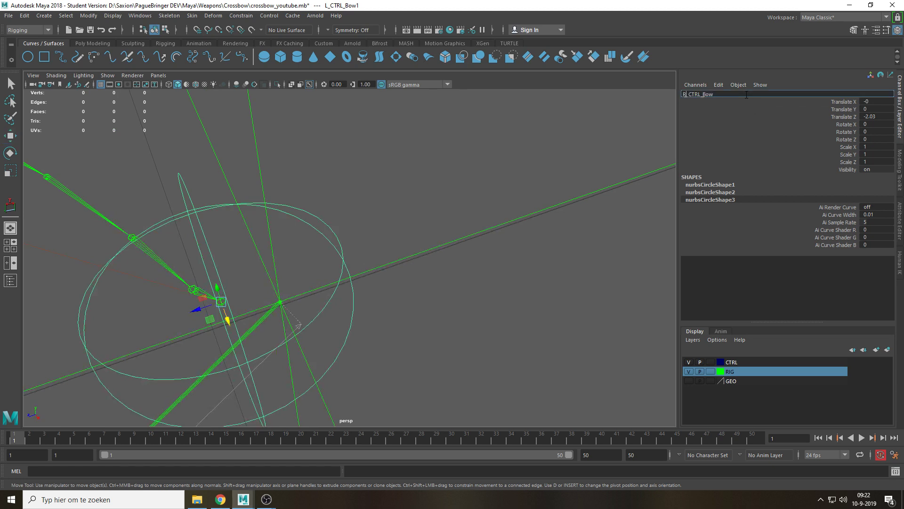
key(Return)
Freeze the transformations of R_CTRL_Bow and clear the selection
click(88, 16)
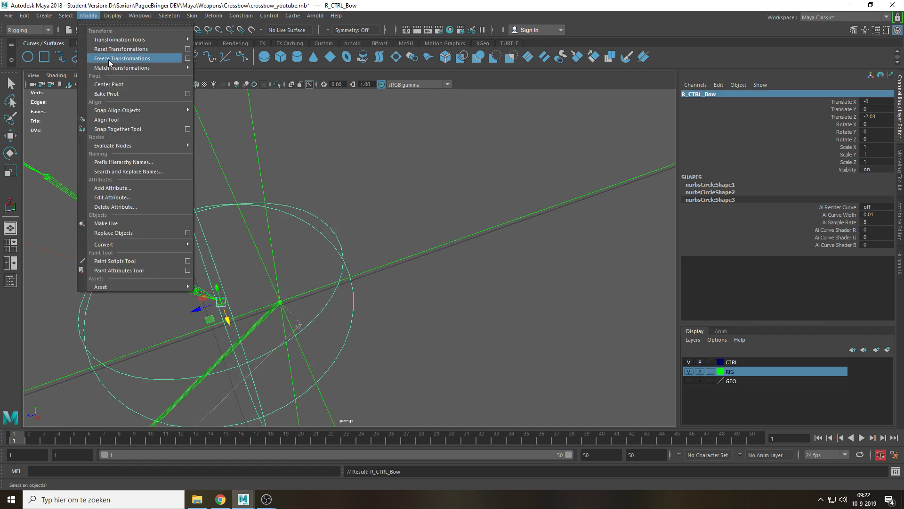
click(123, 58)
alt+drag(394, 192, 518, 245)
click(538, 256)
alt+right_drag(537, 255, 327, 274)
alt+drag(327, 275, 386, 256)
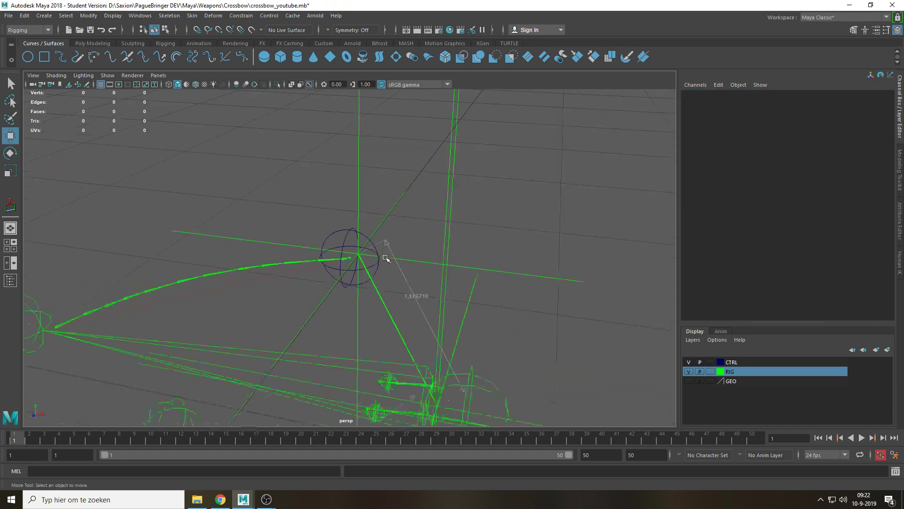
Select R_CTRL_Bow and L_CTRL_Bow, add both to the CTRL layer and clear the selection
alt+right_drag(385, 256, 349, 266)
alt+drag(349, 266, 292, 276)
alt+middle_drag(414, 265, 482, 242)
key(q)
click(476, 225)
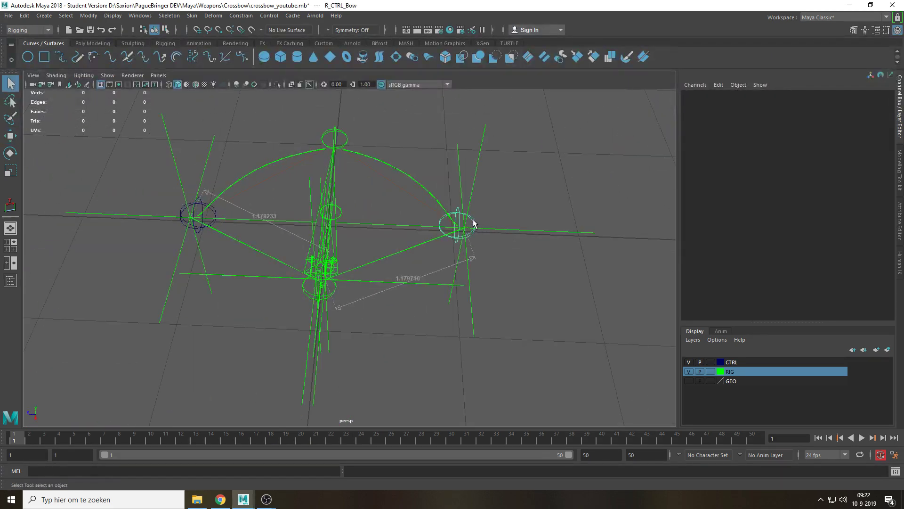
shift+click(183, 225)
click(746, 361)
right_click(746, 362)
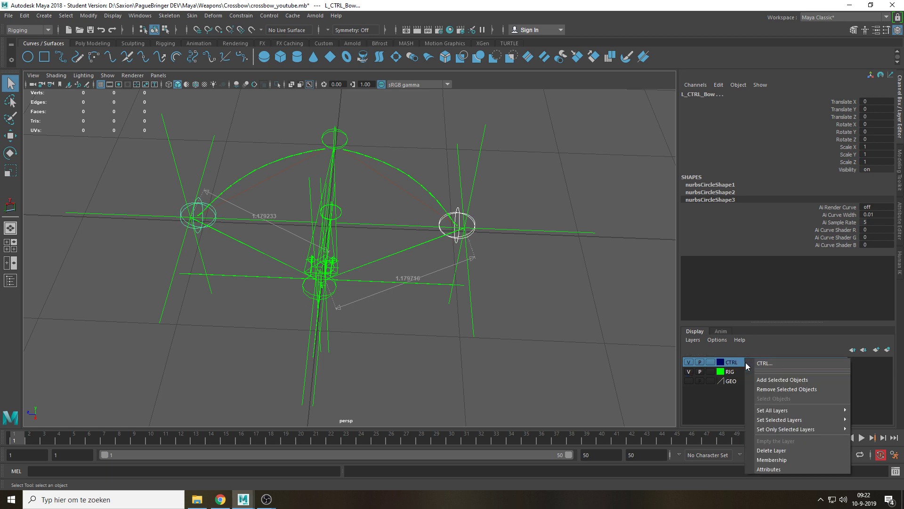
click(778, 380)
click(560, 353)
Save the crossbow scene under its existing file name
alt+drag(546, 344, 476, 282)
key(ctrl+s)
key(Return)
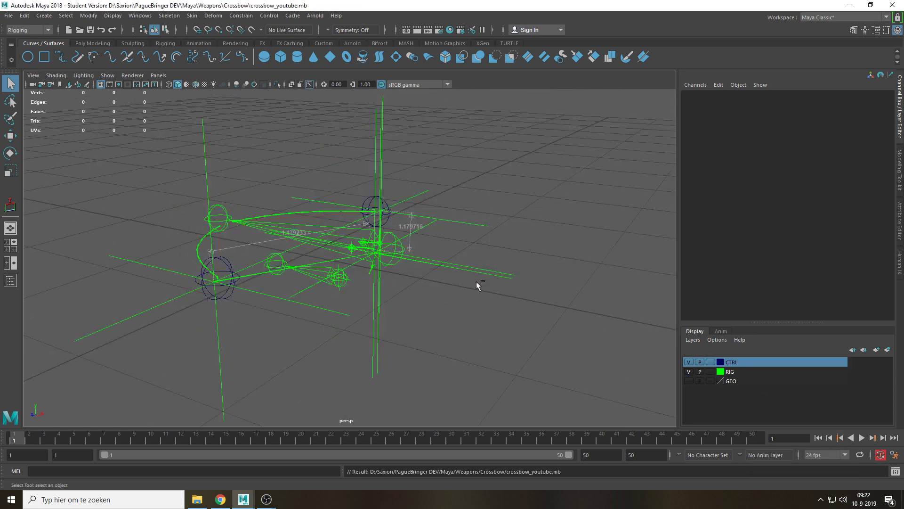
Turn on the visibility of the GEO layer to show the crossbow model
alt+drag(435, 253, 494, 260)
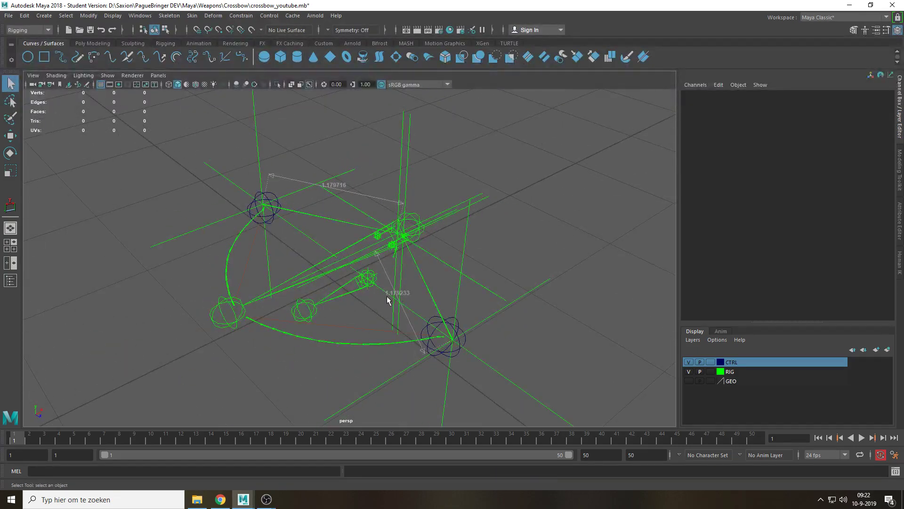
alt+drag(386, 296, 378, 265)
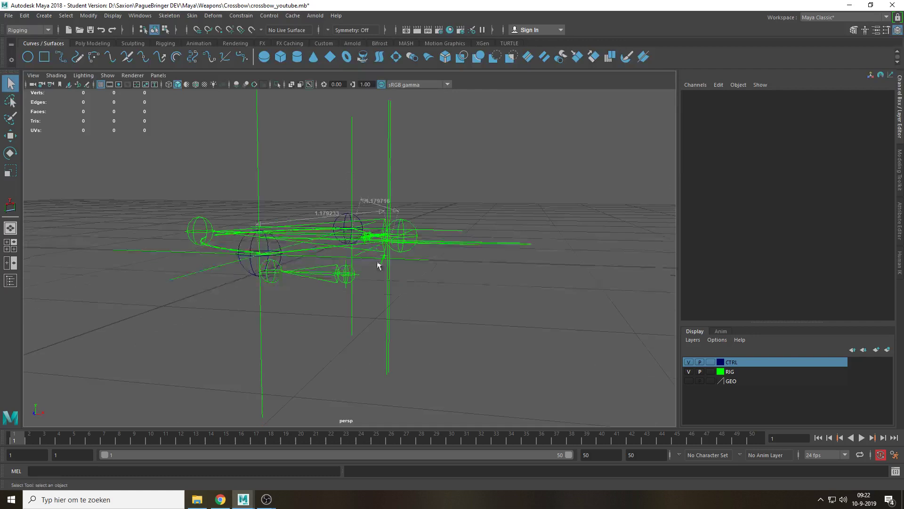
click(688, 382)
click(427, 241)
scroll(349, 311, up, 4)
click(329, 347)
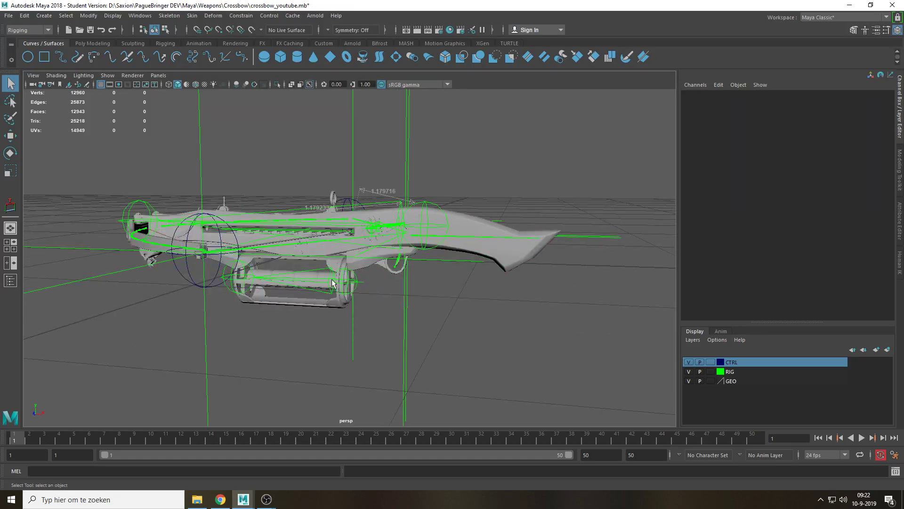
Create a NURBS circle and set its Rotate Z to 90
click(28, 57)
key(e)
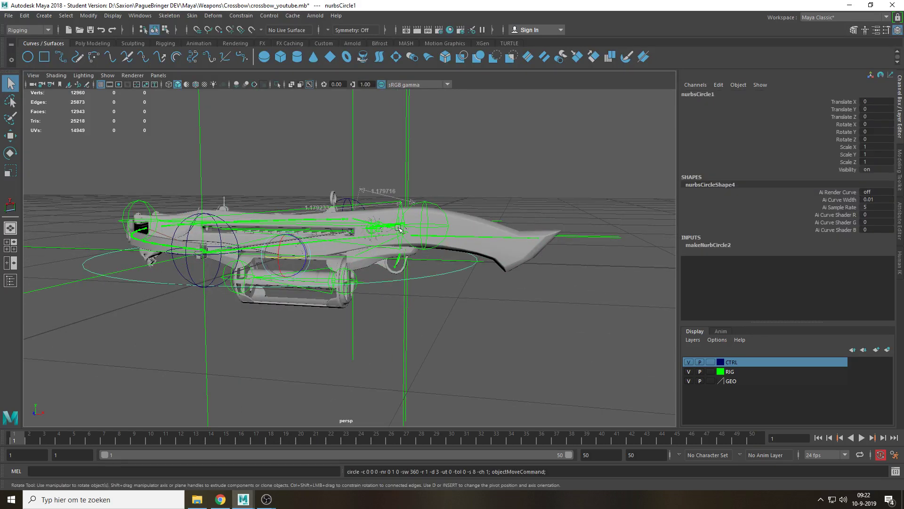
drag(306, 245, 346, 263)
click(871, 146)
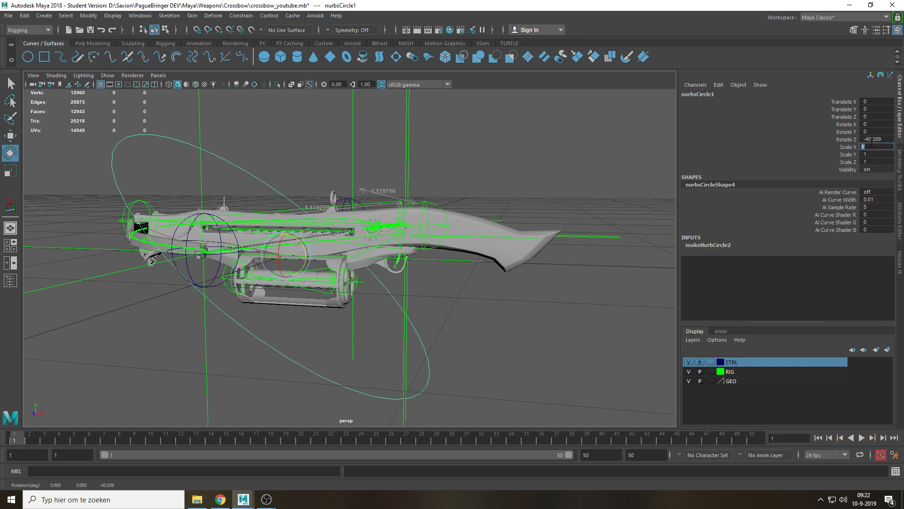
double_click(877, 139)
text(90)
key(Return)
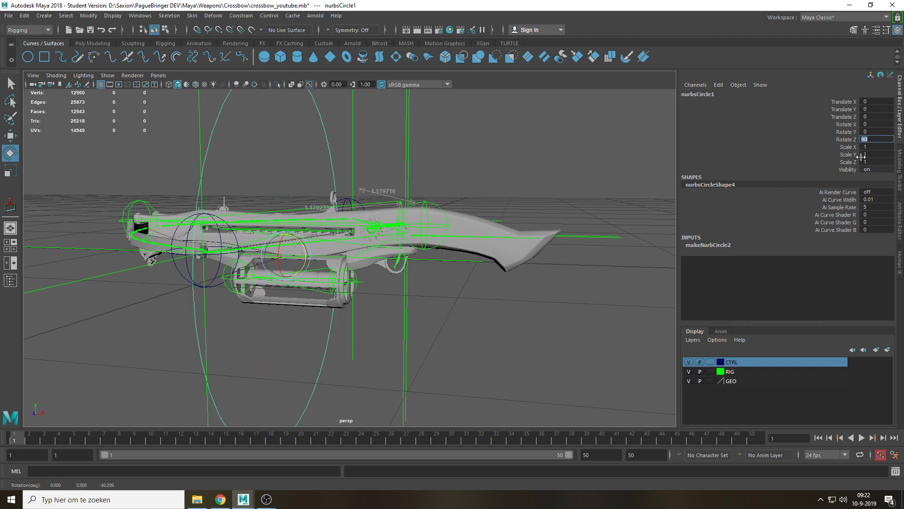
Scale the new circle uniformly to about 0.273 and lower it to the ammo cylinder, about -0.11 in Translate Y
alt+drag(358, 329, 405, 325)
key(r)
drag(285, 251, 80, 419)
key(w)
drag(285, 231, 341, 309)
key(space)
key(f)
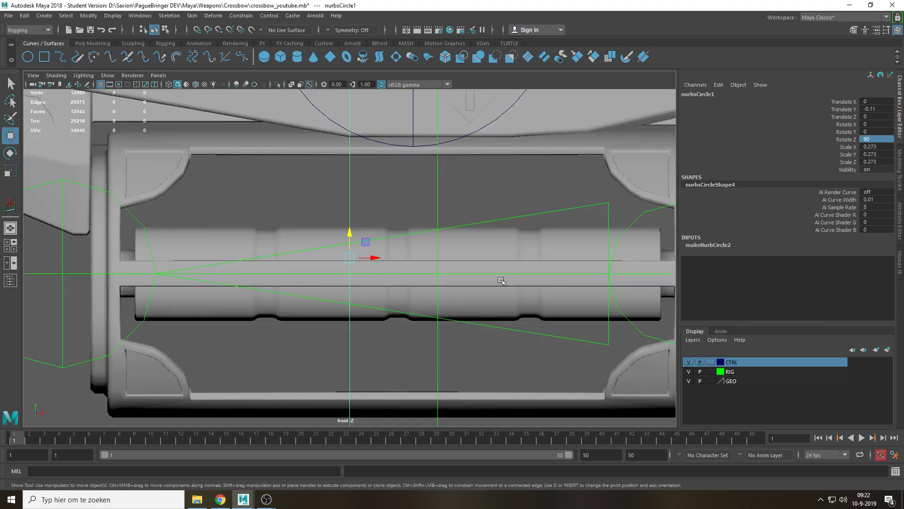
Hide the GEO layer and snap the circle onto the joint at the rear of the ammo cylinder, about 0.322, -0.125, -0.002
alt+middle_drag(503, 273, 316, 271)
key(v)
drag(174, 246, 490, 277)
alt+middle_drag(563, 294, 288, 284)
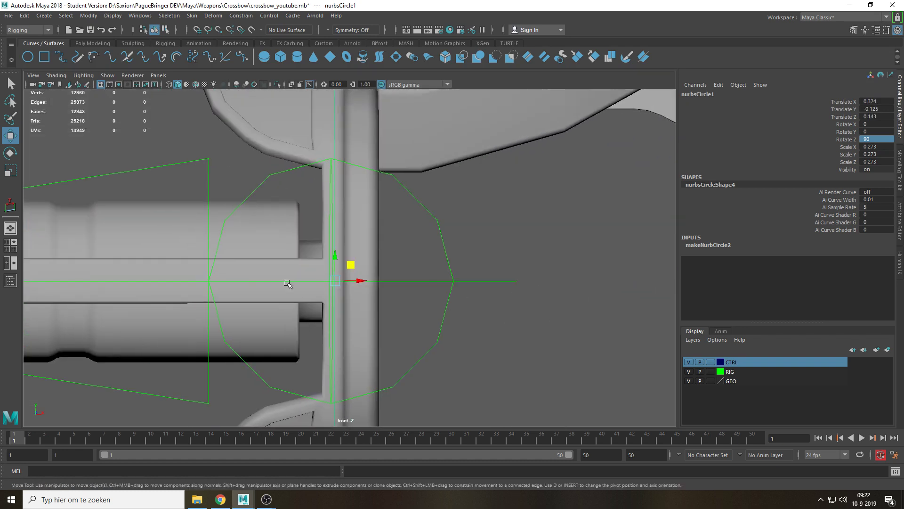
alt+right_drag(288, 284, 396, 286)
click(689, 381)
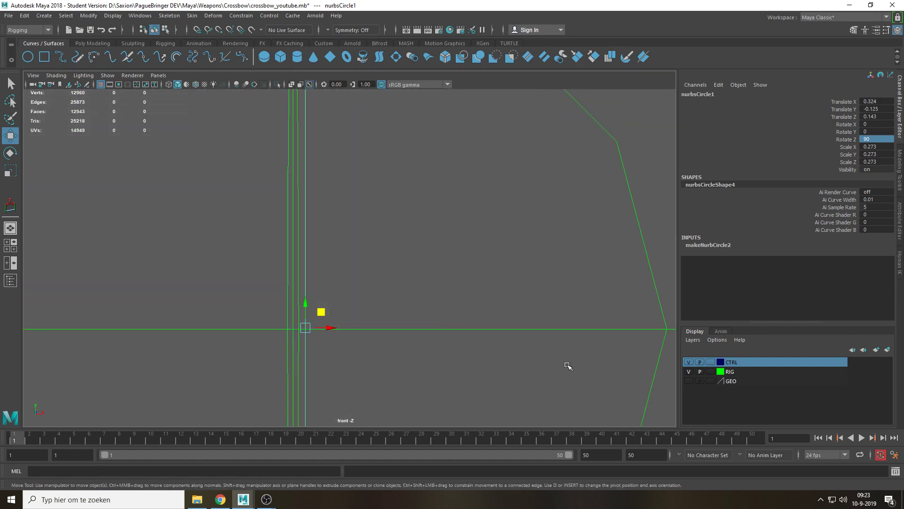
drag(321, 313, 310, 313)
key(q)
key(space)
drag(383, 317, 383, 286)
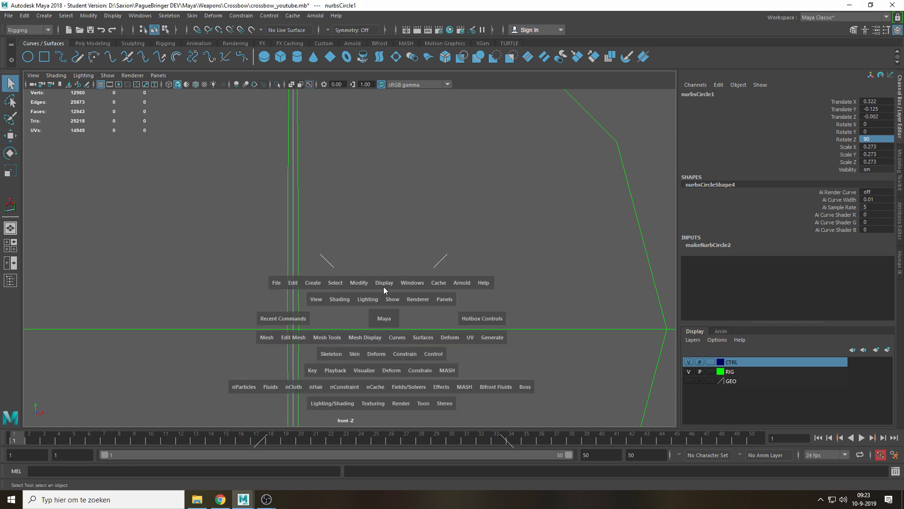
Show the shaded GEO layer and move the circle to the ammo cylinder's middle, about 0.031 in Translate X
click(689, 380)
key(5)
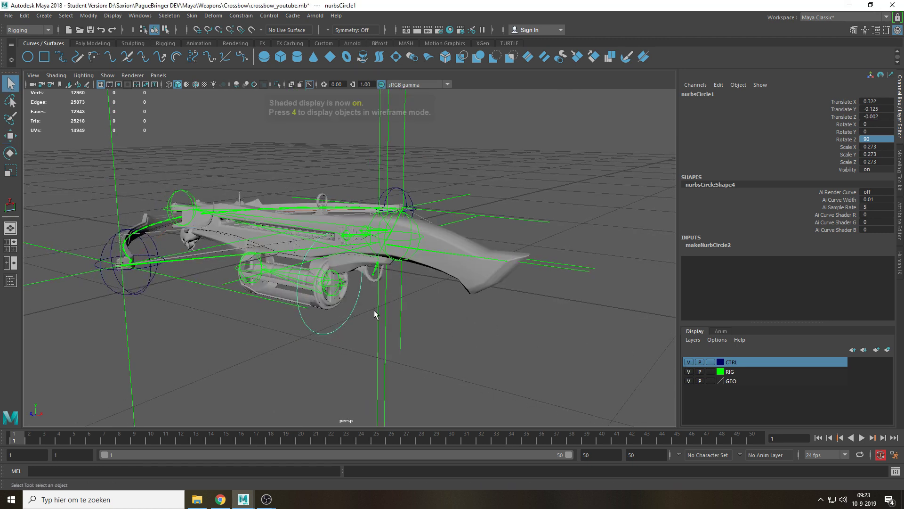
key(w)
drag(351, 286, 313, 288)
scroll(313, 289, up, 5)
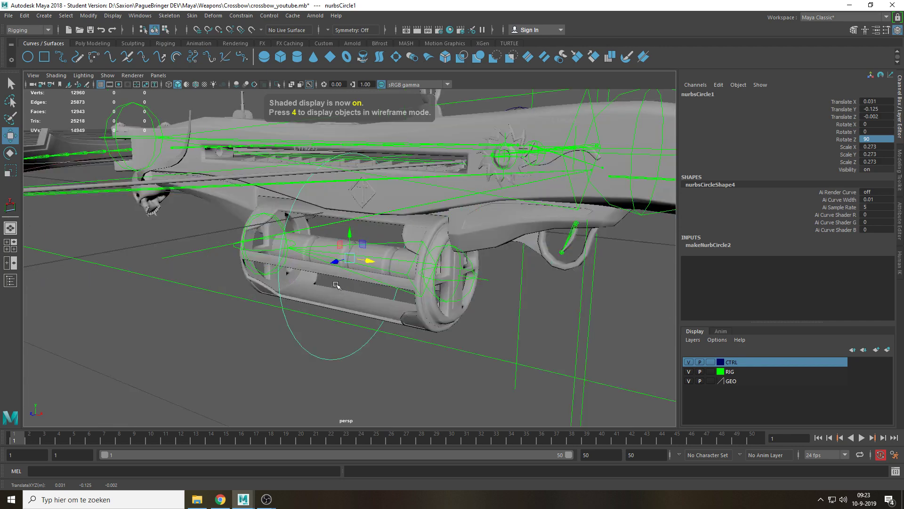
Scale the circle uniformly to about 0.175 so it fits around the ammo cylinder
key(r)
drag(347, 258, 302, 300)
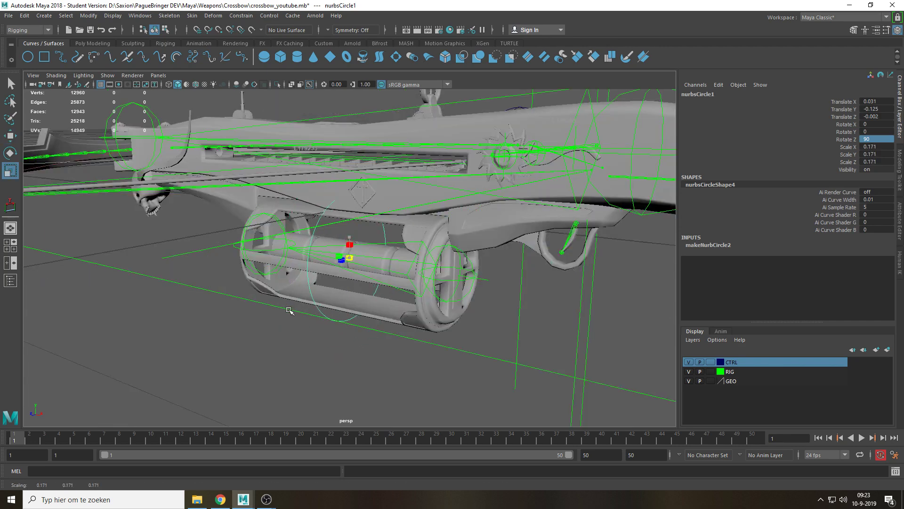
click(287, 330)
alt+drag(287, 329, 300, 366)
click(349, 322)
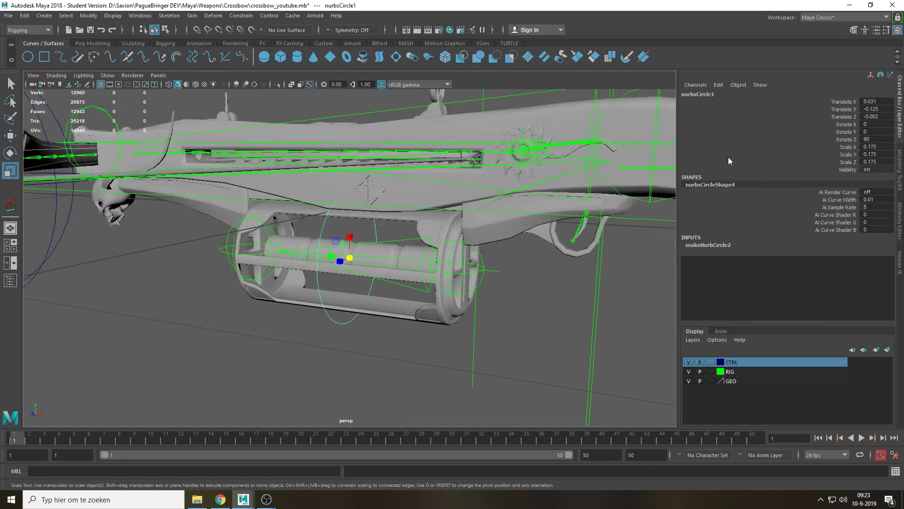
Freeze the circle's transformations and rename it as CTRL_Ammo
click(89, 16)
click(118, 61)
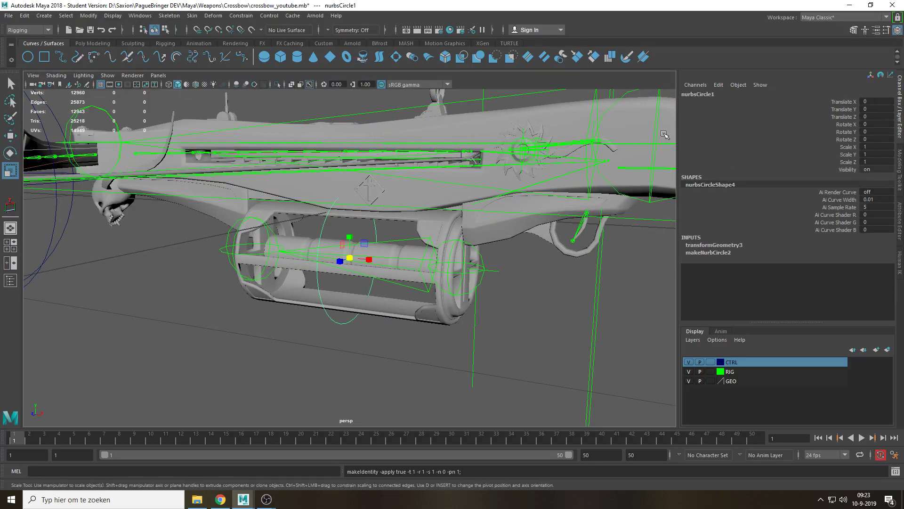
double_click(733, 93)
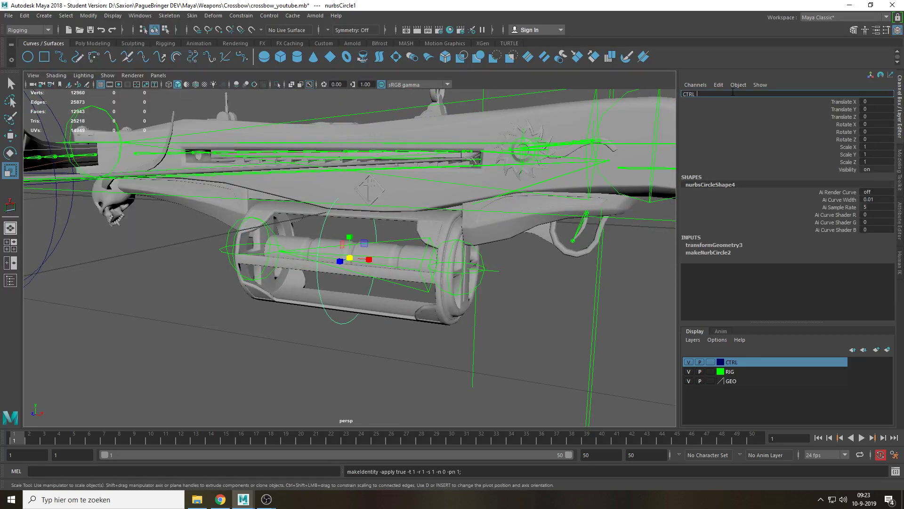
text(CTRL_Ammo)
key(Return)
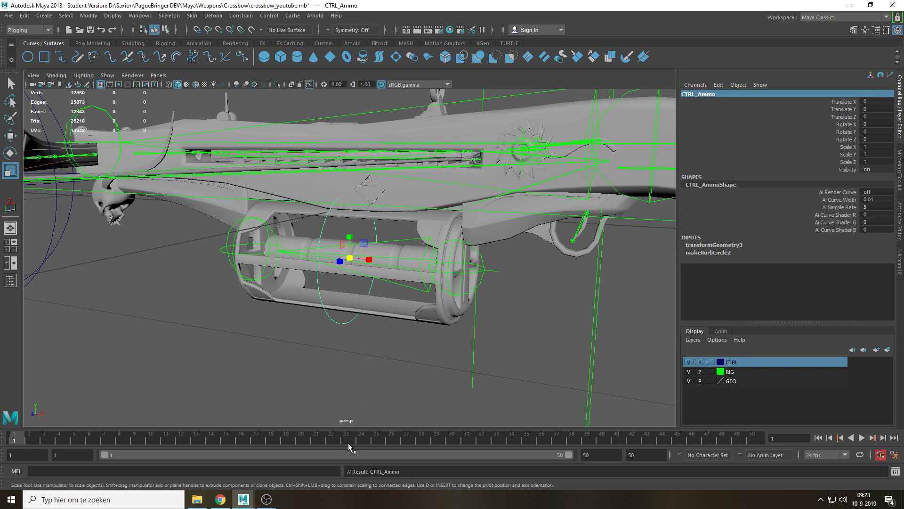
Save the crossbow scene over the existing file
click(395, 351)
alt+drag(395, 351, 383, 349)
key(ctrl+s)
key(Return)
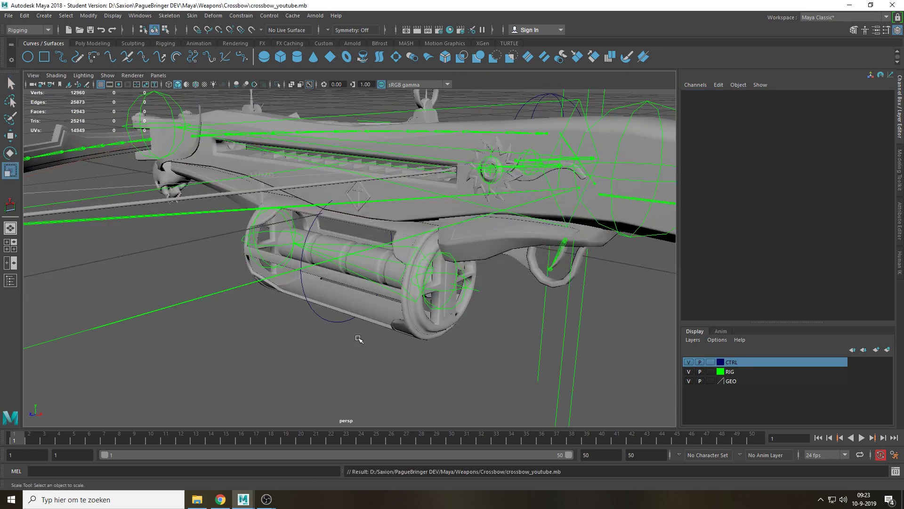
Add the CTRL_Ammo control curve to the CTRL display layer
click(337, 322)
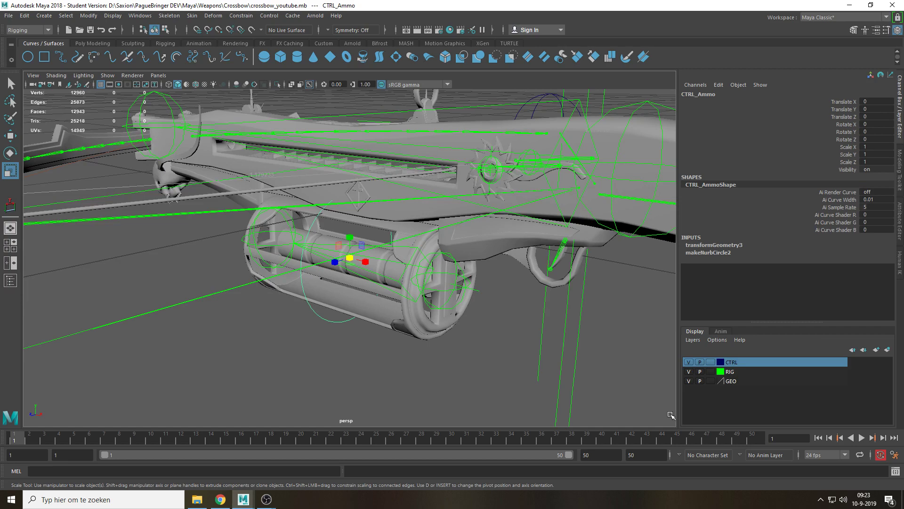
right_click(746, 364)
click(761, 380)
click(428, 390)
alt+drag(428, 390, 447, 238)
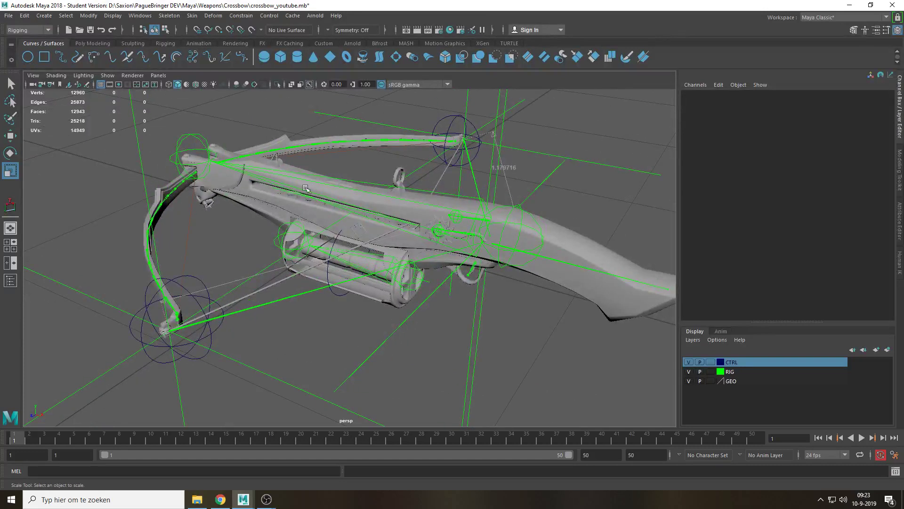
Create a NURBS circle at the origin and set its Rotate X to 90
click(28, 56)
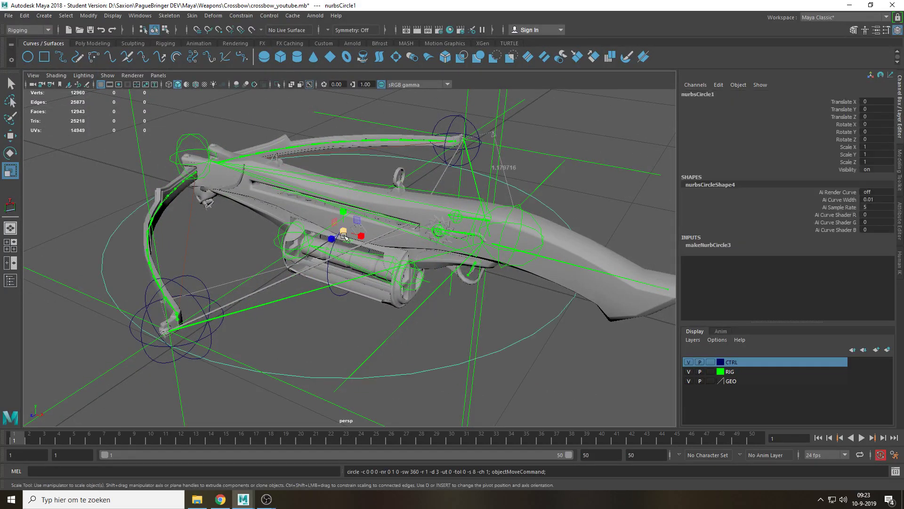
key(e)
drag(337, 218, 422, 229)
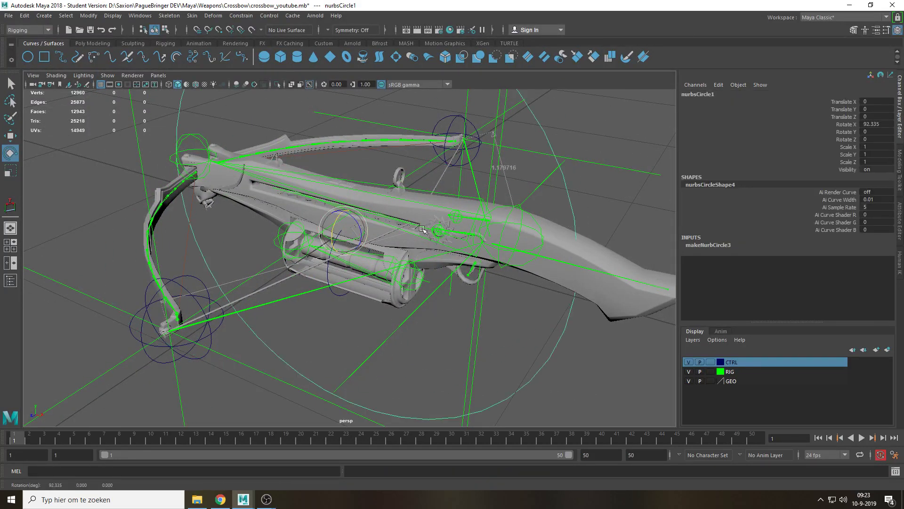
double_click(876, 125)
text(90)
key(Return)
alt+middle_drag(460, 236, 458, 260)
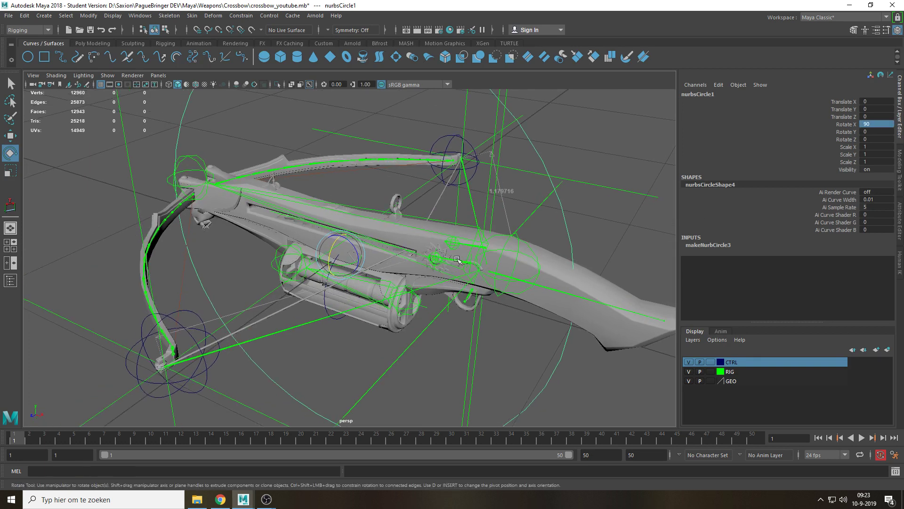
Scale the new circle down uniformly to about 0.253
key(r)
drag(340, 254, 263, 333)
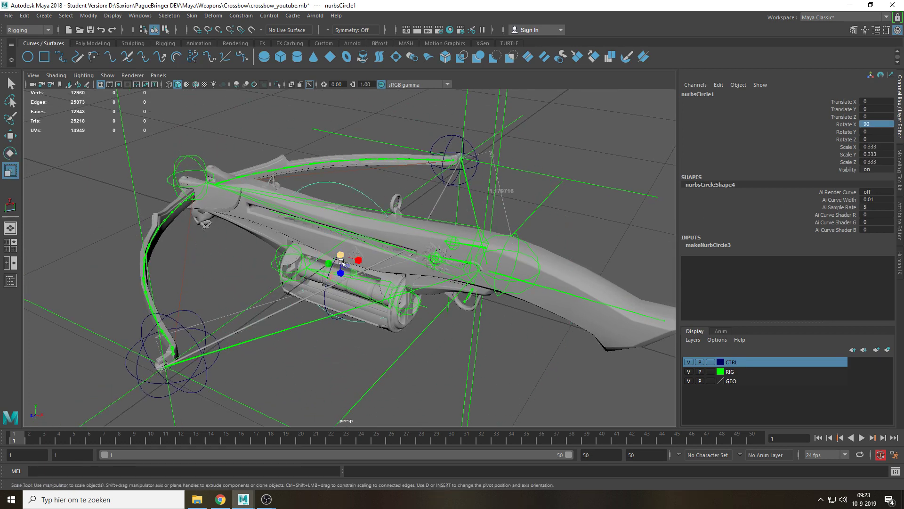
drag(343, 263, 321, 276)
Hide the GEO layer and snap the circle onto the spinner joint, at about 0.484, 0.159, 0.079, using the front view
click(689, 381)
key(space)
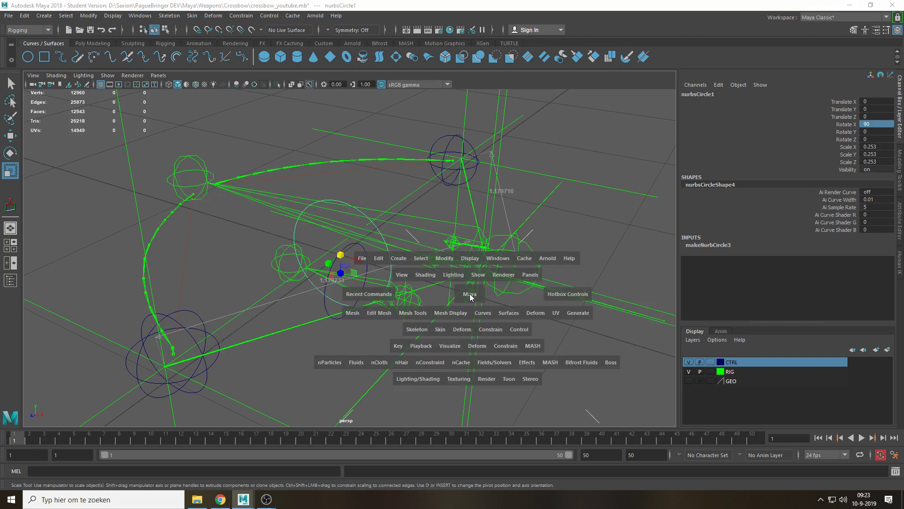
drag(471, 296, 473, 316)
key(w)
key(f)
alt+right_drag(495, 296, 470, 272)
scroll(470, 272, down, 3)
alt+middle_drag(462, 273, 319, 329)
drag(221, 298, 237, 342)
key(f)
scroll(368, 266, up, 2)
key(v)
Scale the circle down to fit around the spinner gear, show the GEO layer again and return to the perspective view
key(r)
scroll(362, 311, down, 4)
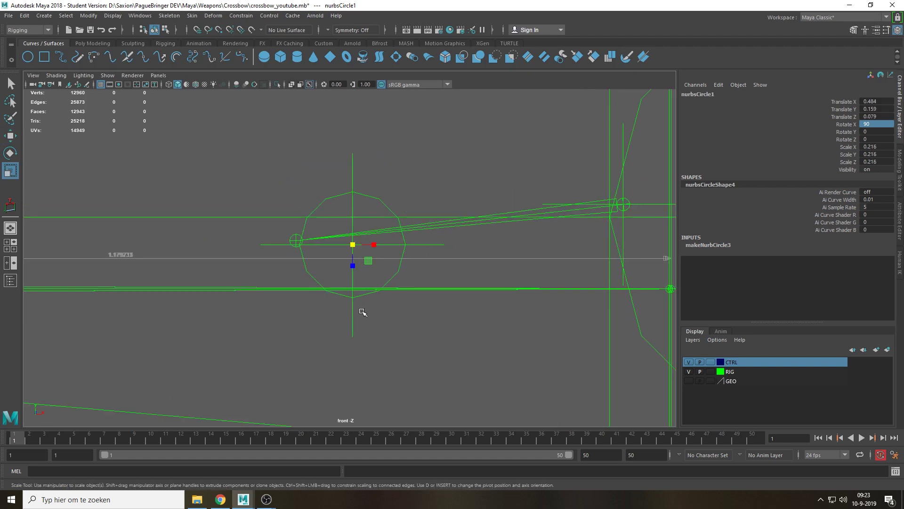
drag(353, 245, 238, 360)
scroll(386, 275, down, 2)
click(688, 380)
key(space)
drag(426, 292, 509, 283)
click(592, 294)
scroll(595, 296, up, 3)
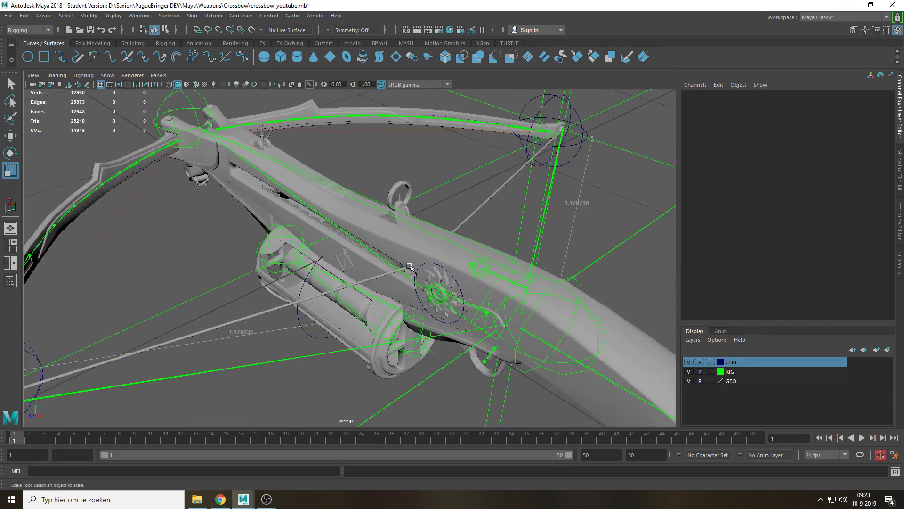
Freeze the transformations of the circle around the spinner gear
key(q)
click(431, 265)
key(f)
mouse_move(302, 273)
alt+mouse_down()
mouse_move(395, 244)
mouse_move(303, 260)
alt+mouse_up()
click(88, 17)
click(99, 59)
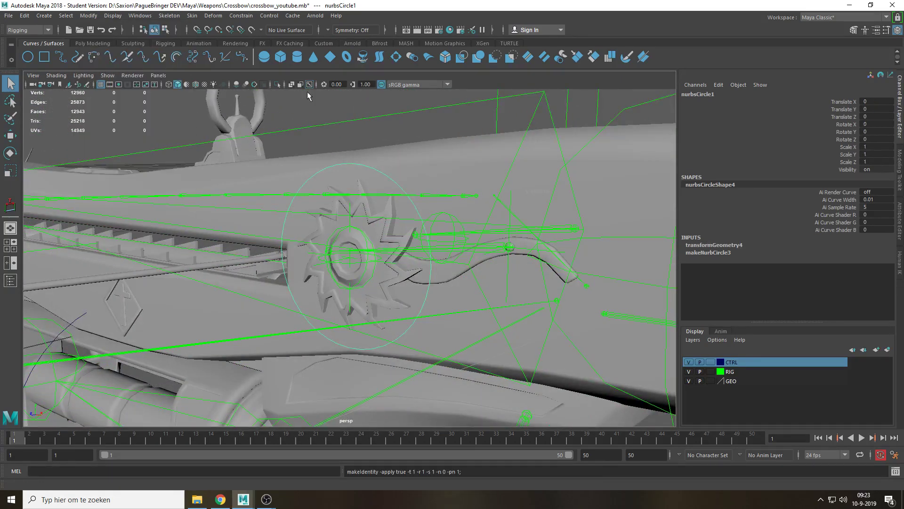
Rename the circle L_CTRL_Spinner and add it to the CTRL display layer
click(728, 95)
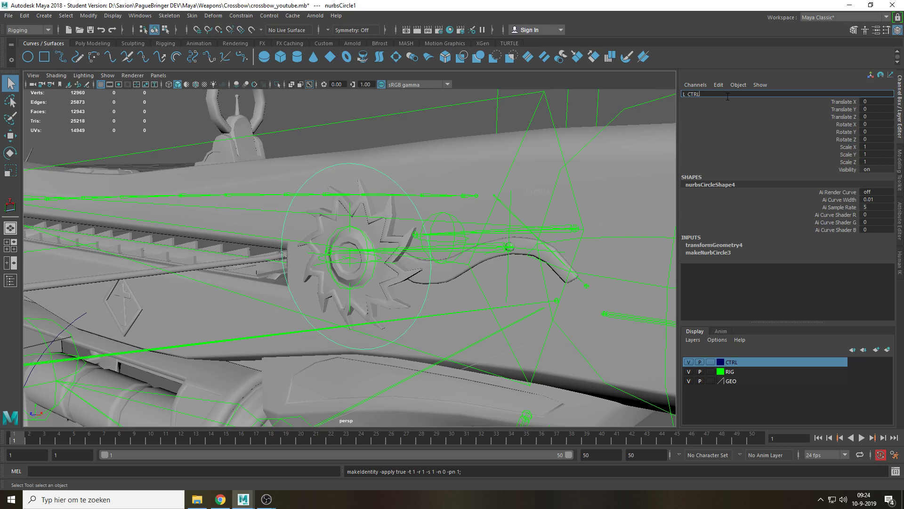
text(L_CTRL_Spinner)
key(Return)
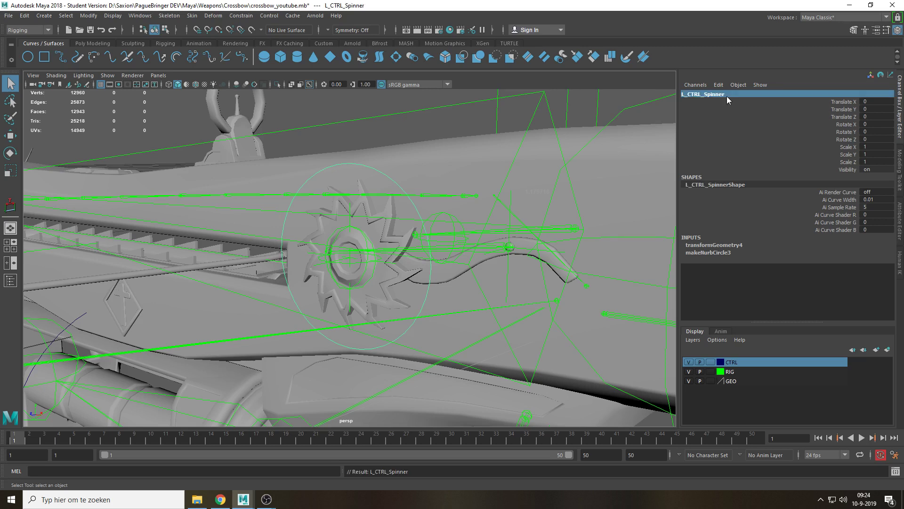
right_click(751, 364)
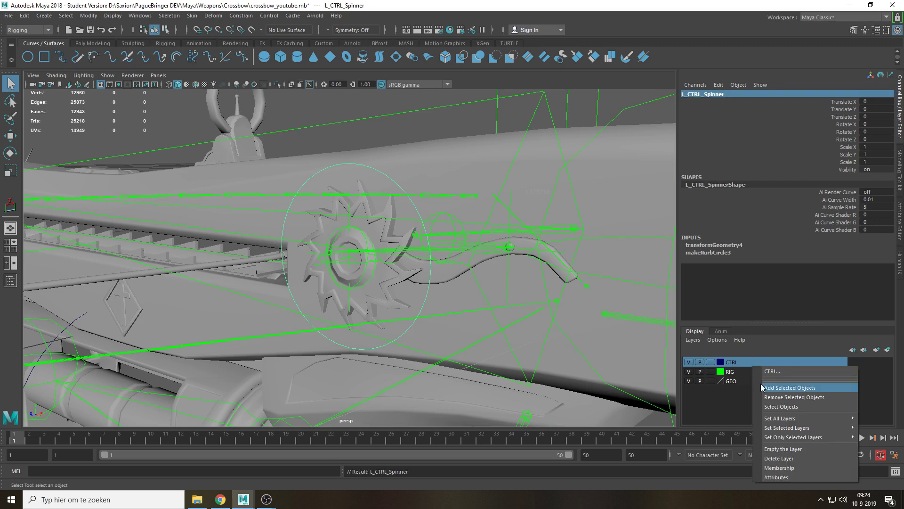
click(761, 383)
Duplicate L_CTRL_Spinner, hide the GEO layer and snap the copy to the opposite spinner joint at Translate Z about -0.159
alt+drag(519, 264, 486, 302)
key(w)
alt+drag(485, 268, 366, 288)
key(ctrl+d)
click(688, 381)
key(v)
alt+drag(475, 228, 521, 212)
Rename the duplicated spinner control R_CTRL_Spinner
double_click(723, 94)
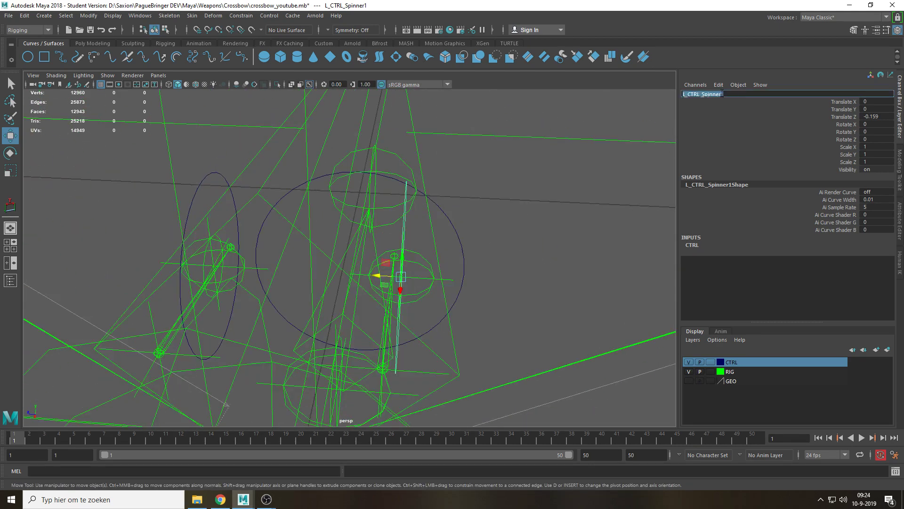
key(Home)
key(BackSpace)
key(Return)
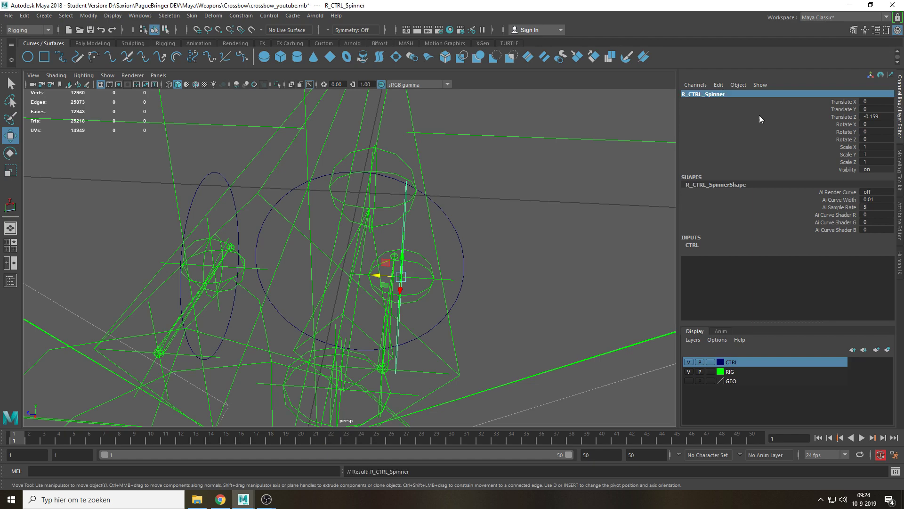
Freeze the transformations of R_CTRL_Spinner and show the GEO layer again in shaded display
click(89, 16)
click(111, 58)
mouse_move(447, 198)
alt+mouse_down()
mouse_move(366, 207)
mouse_move(424, 245)
alt+mouse_up()
key(5)
click(688, 381)
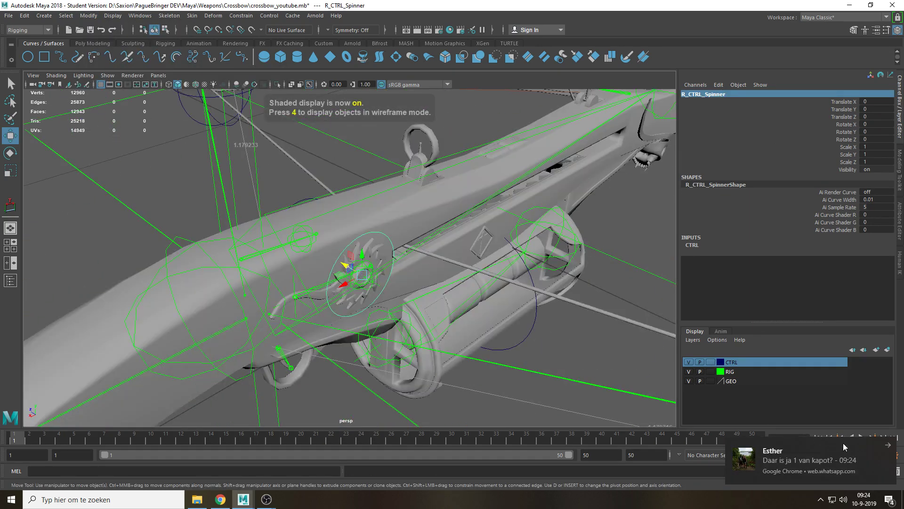
Dismiss the chat notification and deselect the spinner control
click(888, 444)
click(582, 354)
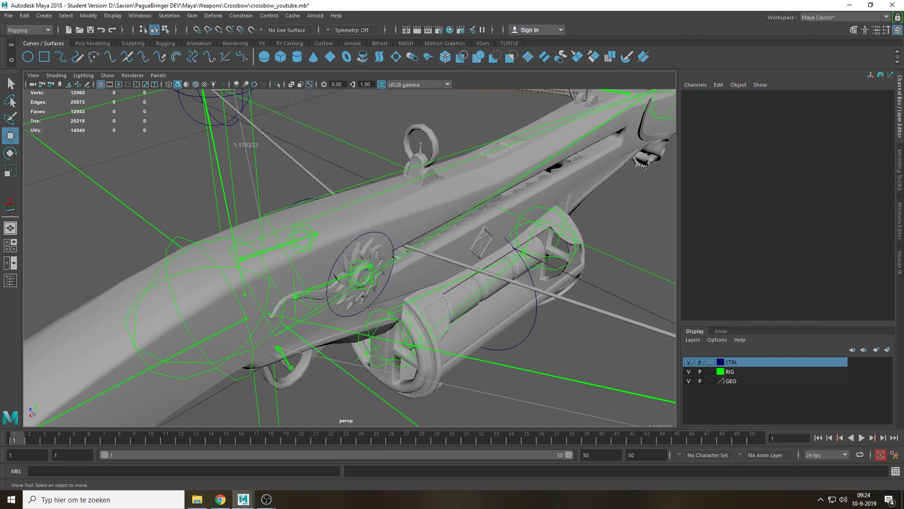
key(alt+Tab)
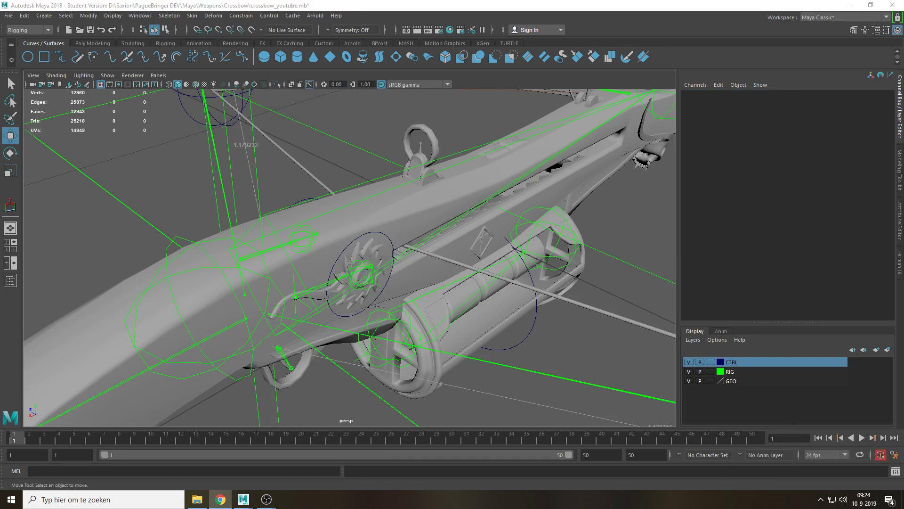
key(alt+Tab)
Create another NURBS circle and move it clear of the crossbow to Translate Z about 2.103
alt+drag(552, 350, 466, 266)
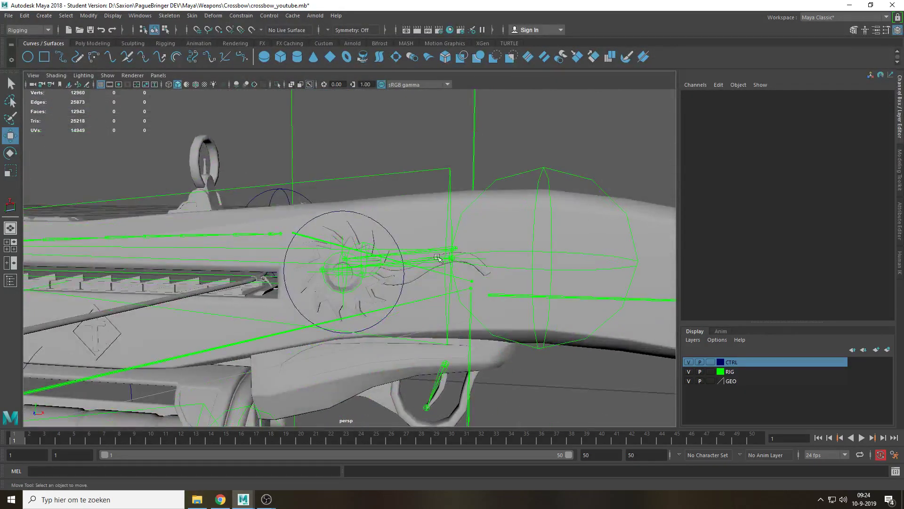
scroll(491, 207, down, 9)
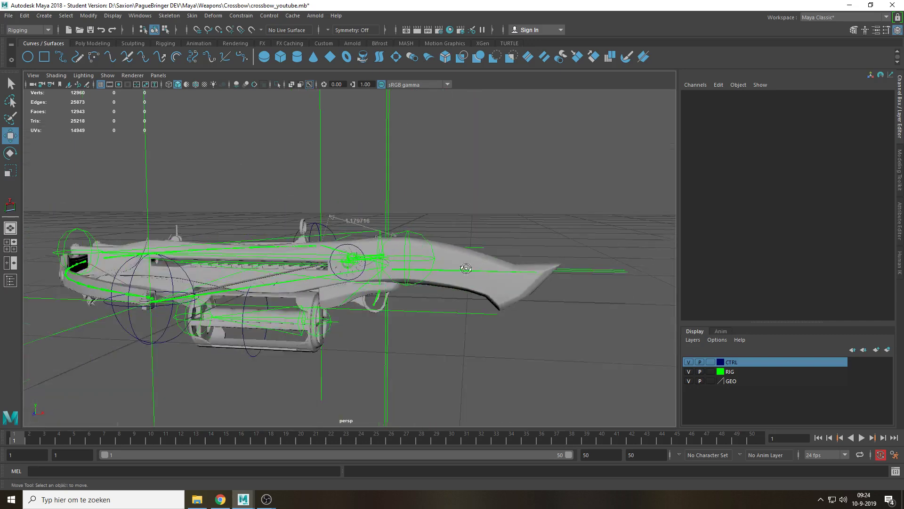
alt+drag(475, 228, 430, 255)
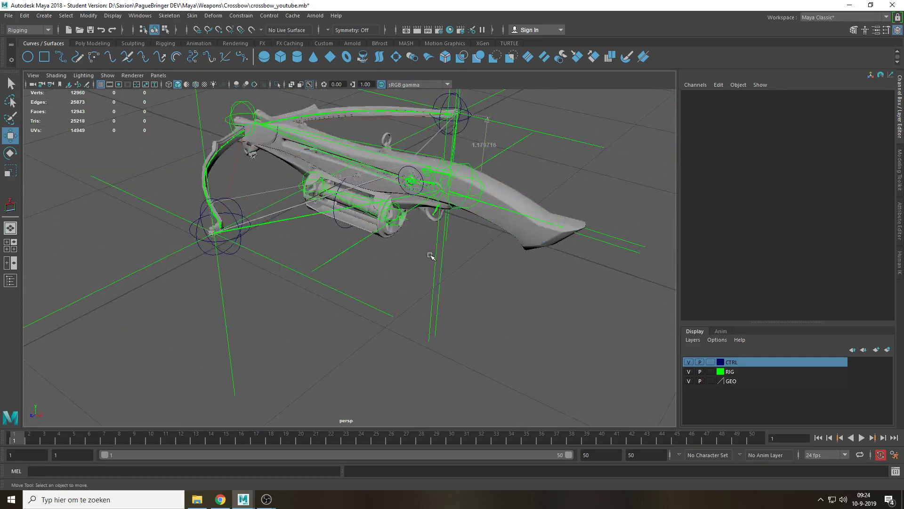
click(27, 56)
alt+drag(197, 245, 72, 310)
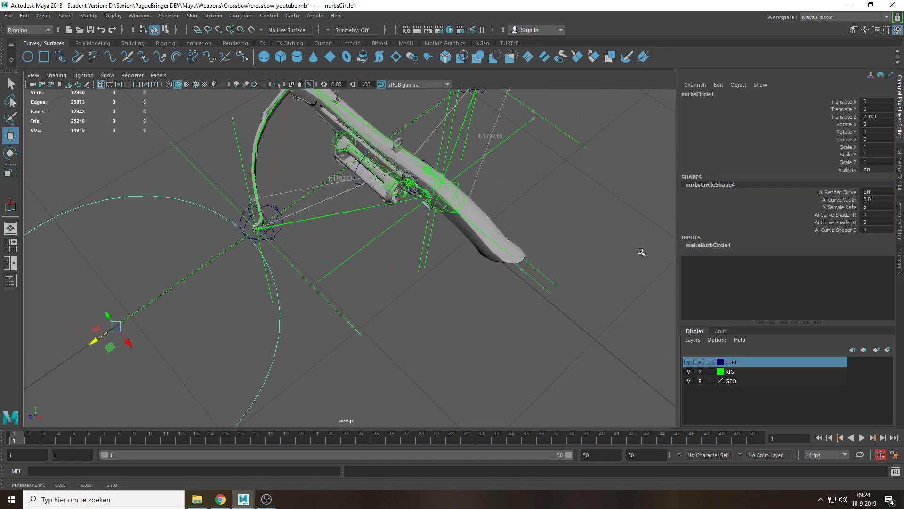
Turn the new circle into a square by setting its Degree to Linear and its Sections to 4
click(708, 247)
alt+middle_drag(363, 254, 504, 191)
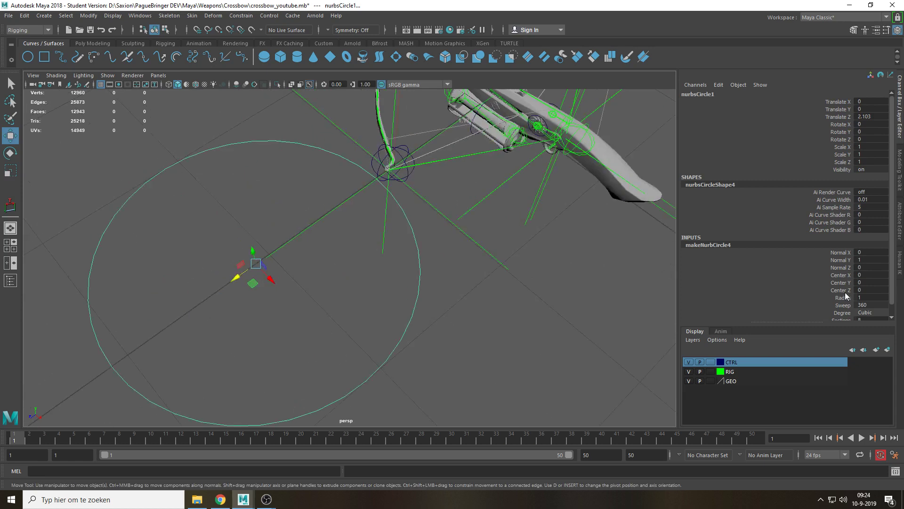
scroll(844, 292, down, 1)
click(862, 301)
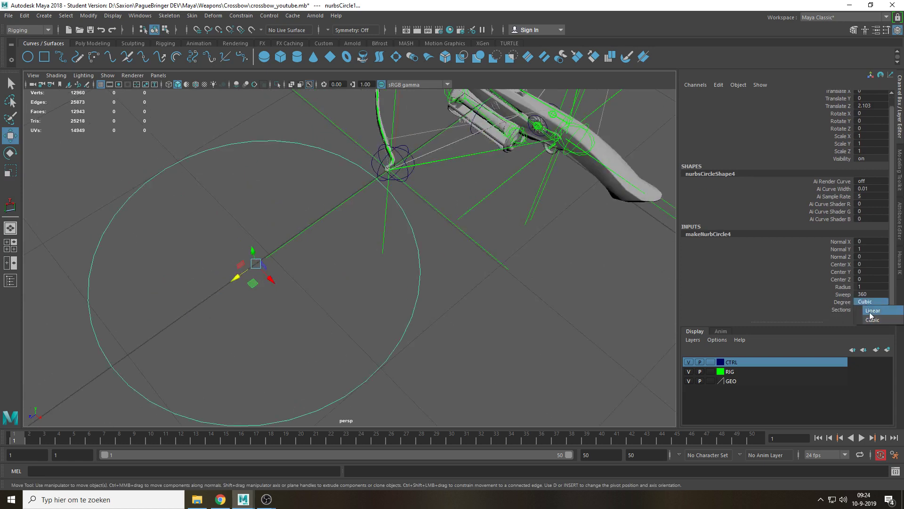
click(870, 306)
double_click(864, 310)
text(4)
key(Return)
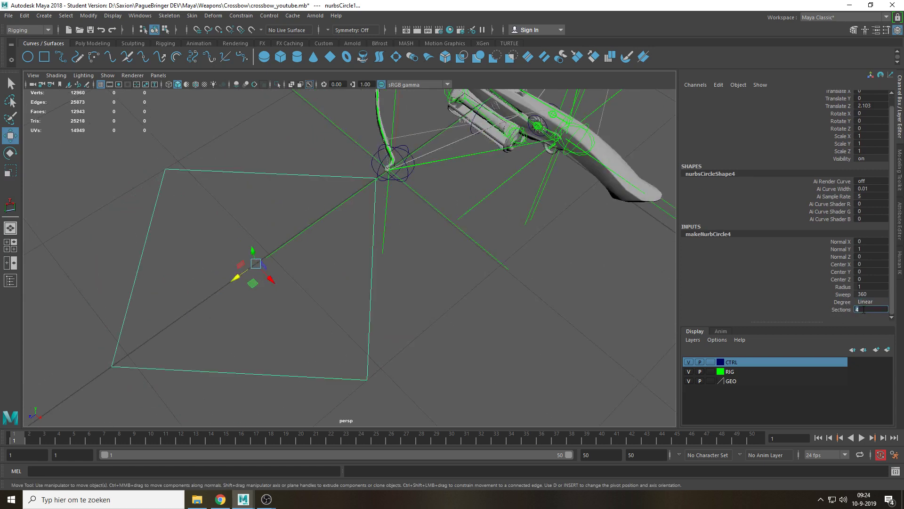
Set the square's Rotate Y to 45 and freeze its transformations
key(e)
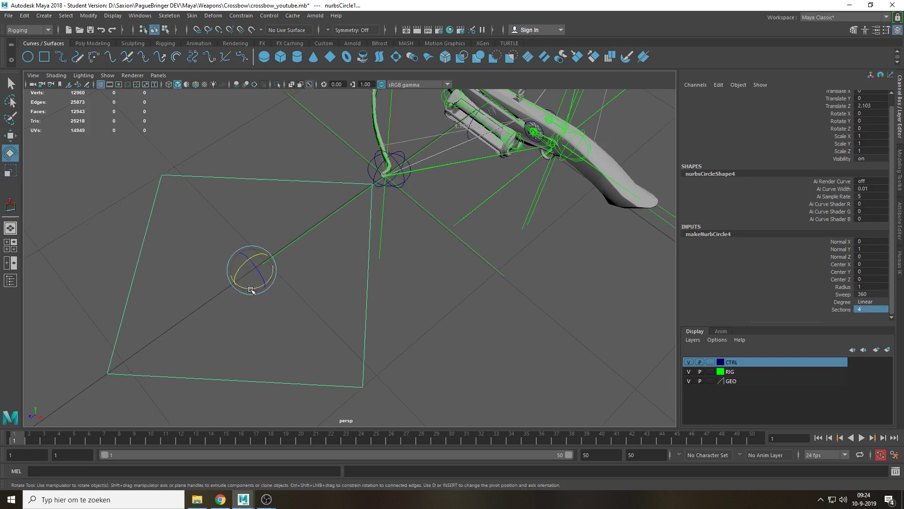
drag(248, 288, 459, 243)
double_click(874, 121)
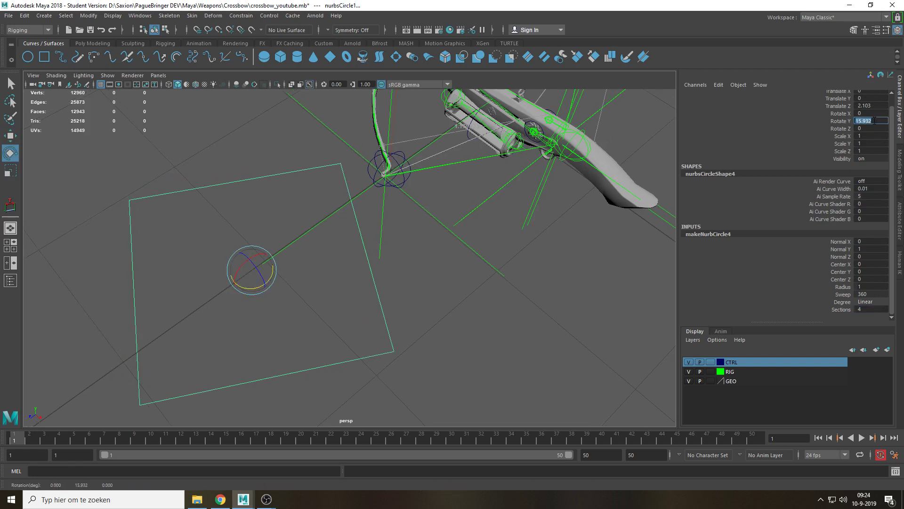
text(45)
key(Return)
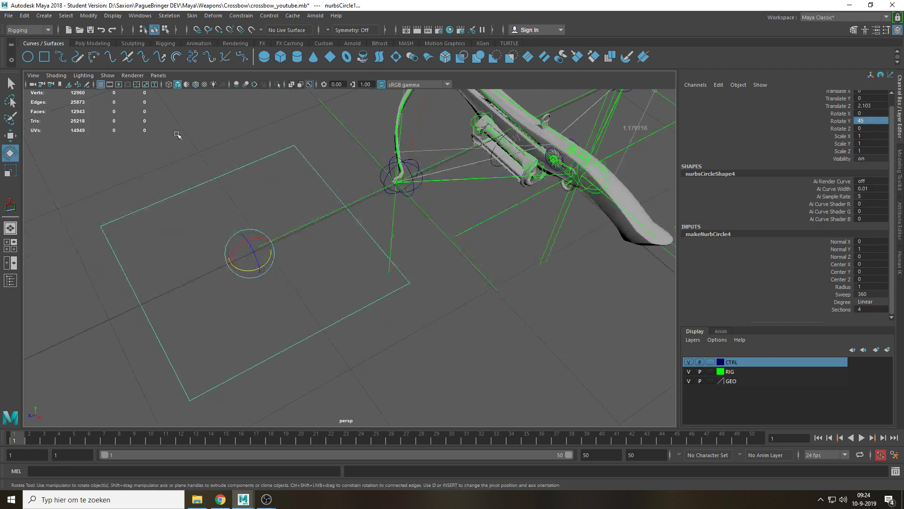
click(89, 16)
click(113, 59)
Stand the square upright by setting its Rotate X to 90
drag(260, 239, 242, 249)
double_click(869, 113)
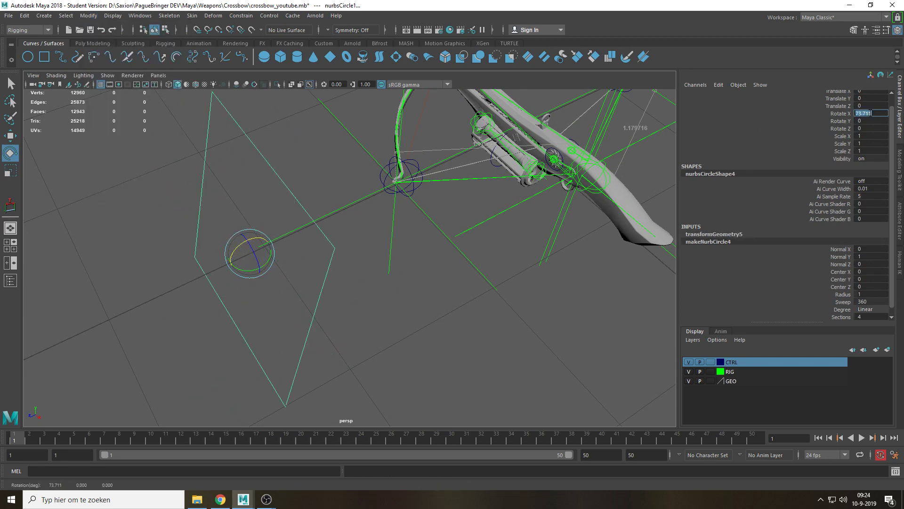
key(Return)
In the front view, scale the square to about 0.327 by 0.144 by 0.087 and move it to about X 0.575, Y 0.155
alt+drag(532, 224, 437, 269)
key(space)
scroll(437, 269, down, 10)
key(r)
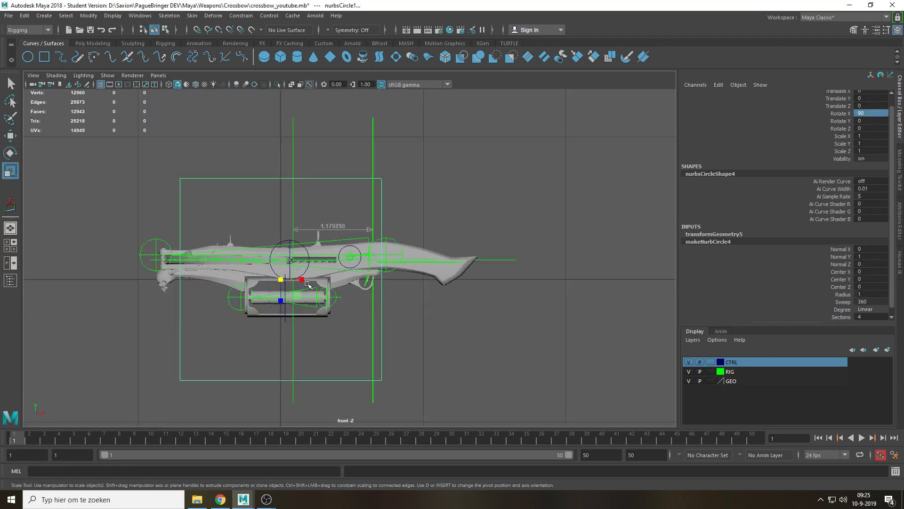
drag(281, 280, 161, 364)
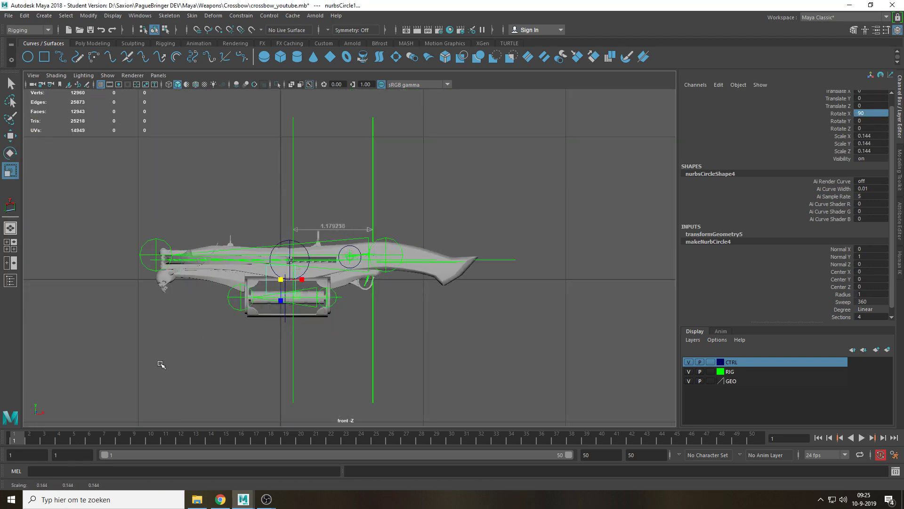
drag(302, 280, 328, 280)
drag(281, 300, 376, 247)
key(w)
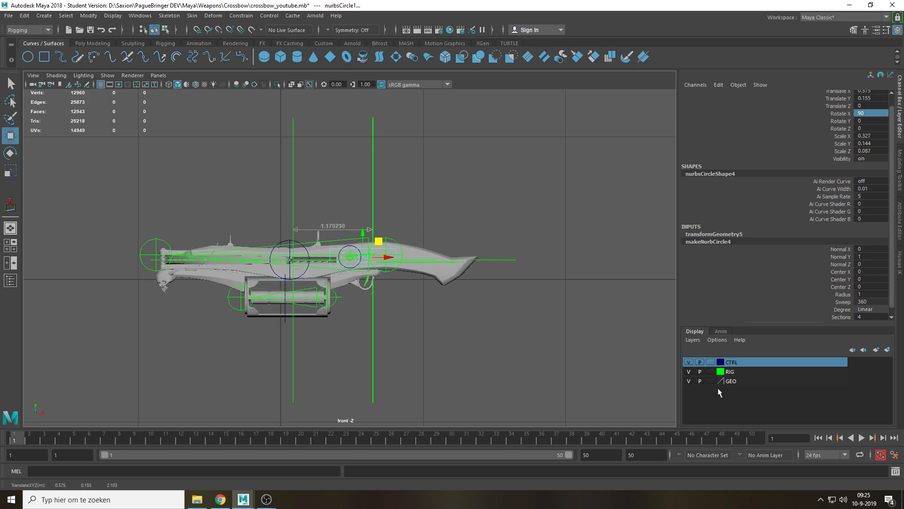
Hide the GEO layer and scale the rectangle down uniformly to about 0.214, 0.094, 0.057
click(688, 380)
scroll(416, 271, up, 10)
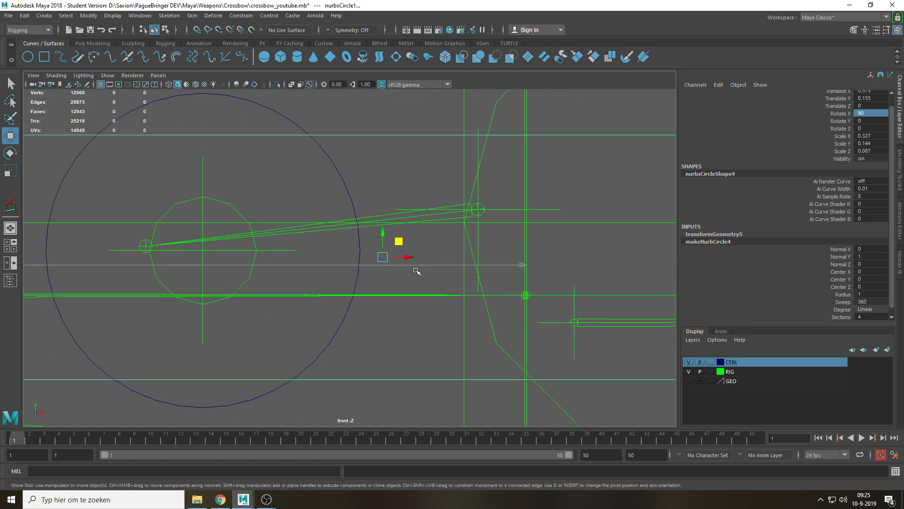
key(r)
drag(384, 259, 301, 316)
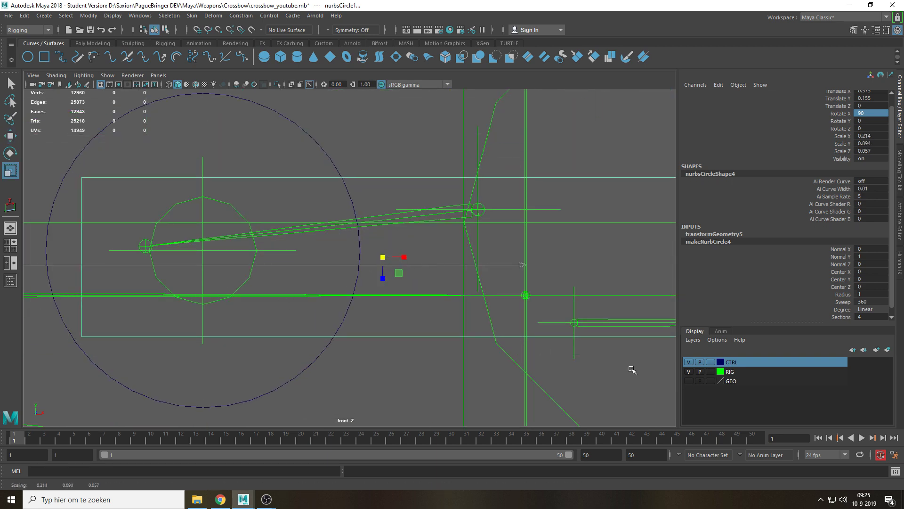
Show the GEO layer, narrow the rectangle to about 0.18 in Scale X and shift it to about Translate X 0.554
click(687, 380)
alt+middle_drag(397, 247, 378, 257)
drag(386, 268, 349, 268)
key(w)
key(r)
key(w)
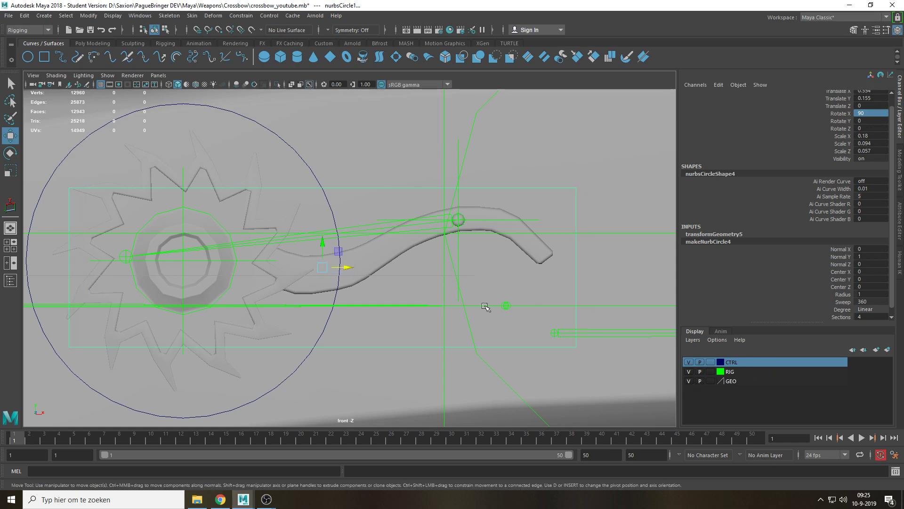
In the top view, move the rectangle out to the reload lever's side of the crossbow, at about Translate Z -2.037
key(space)
click(484, 277)
click(434, 303)
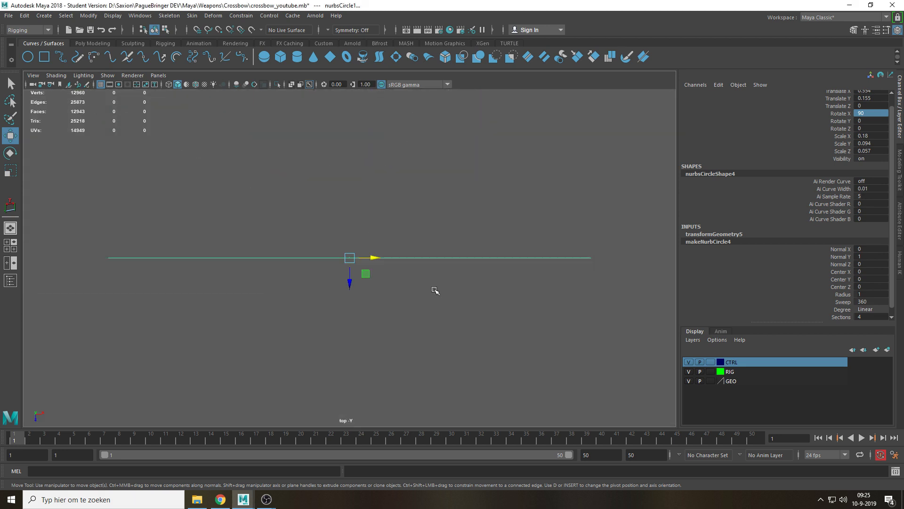
alt+middle_drag(426, 184, 428, 313)
alt+right_drag(428, 313, 363, 346)
drag(351, 330, 374, 172)
key(f)
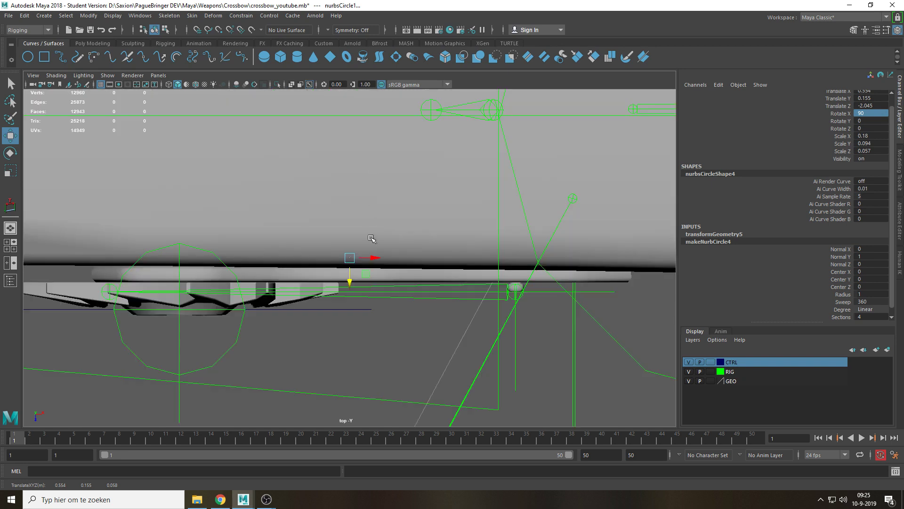
drag(358, 284, 406, 306)
key(space)
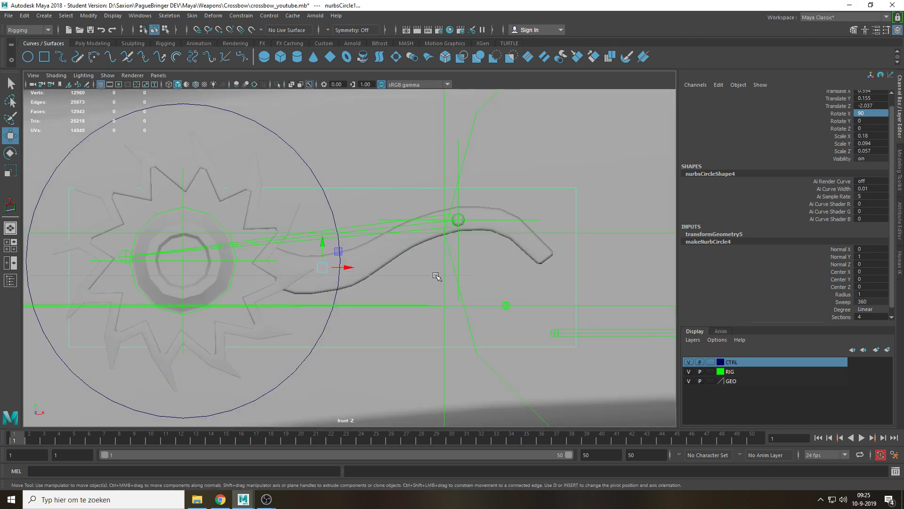
Hide the GEO layer and snap the rectangle's pivot to the reload lever's end joint
click(689, 380)
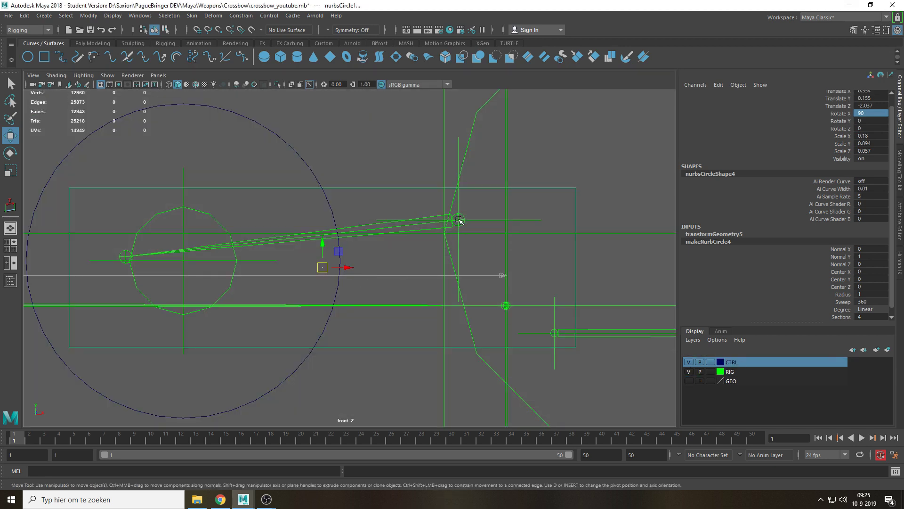
alt+middle_drag(458, 220, 415, 235)
key(d)
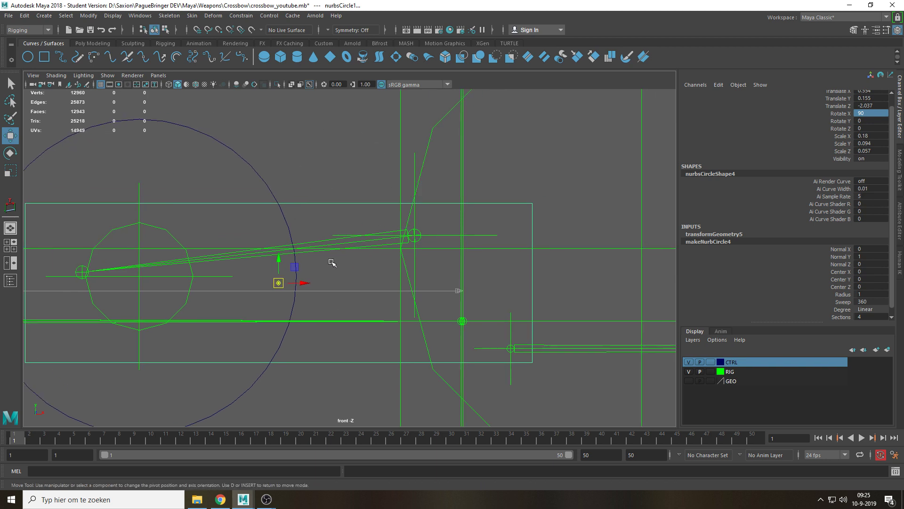
key(v)
drag(294, 267, 413, 218)
key(q)
key(e)
key(ctrl+z)
key(space)
mouse_move(494, 251)
mouse_down()
mouse_move(521, 256)
mouse_move(503, 253)
mouse_up()
key(q)
key(w)
key(f)
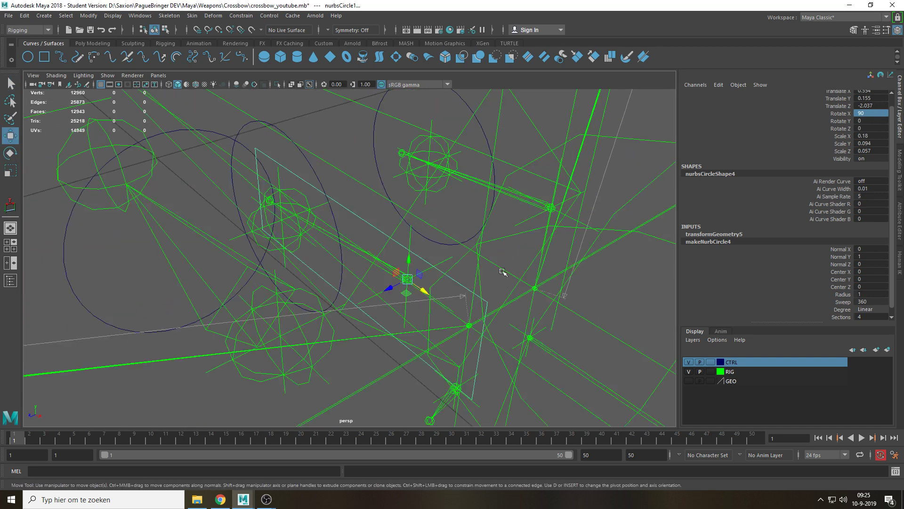
Save the scene and show the GEO layer again
key(ctrl+s)
key(Return)
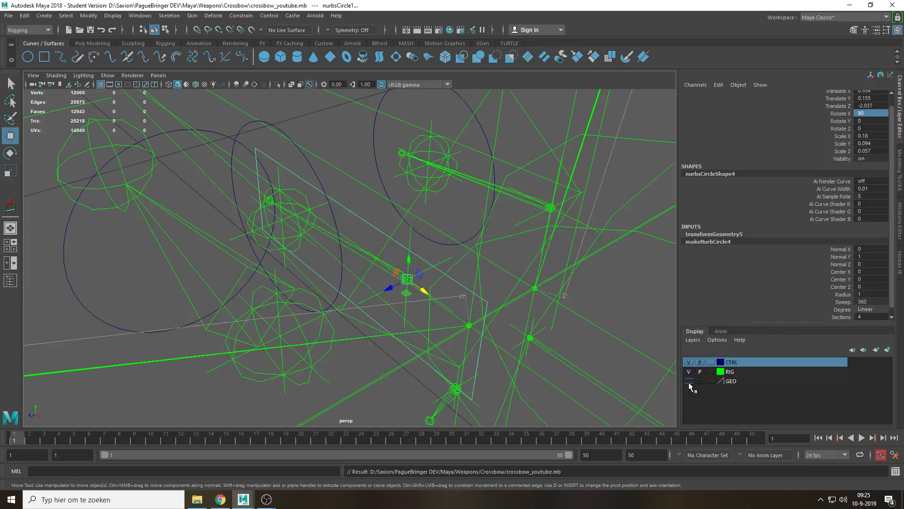
click(689, 380)
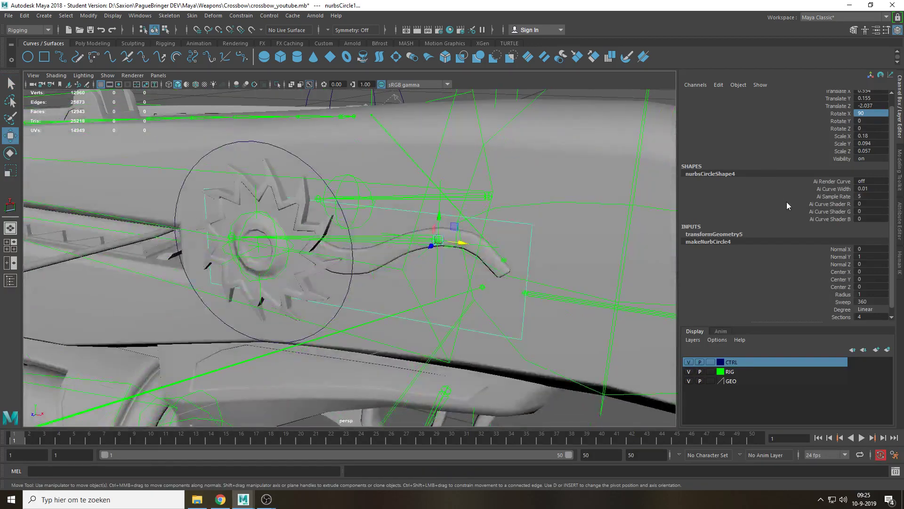
Rename the rectangle L_CTRL_ReloadMech and add it to the CTRL layer
scroll(784, 200, up, 1)
double_click(723, 94)
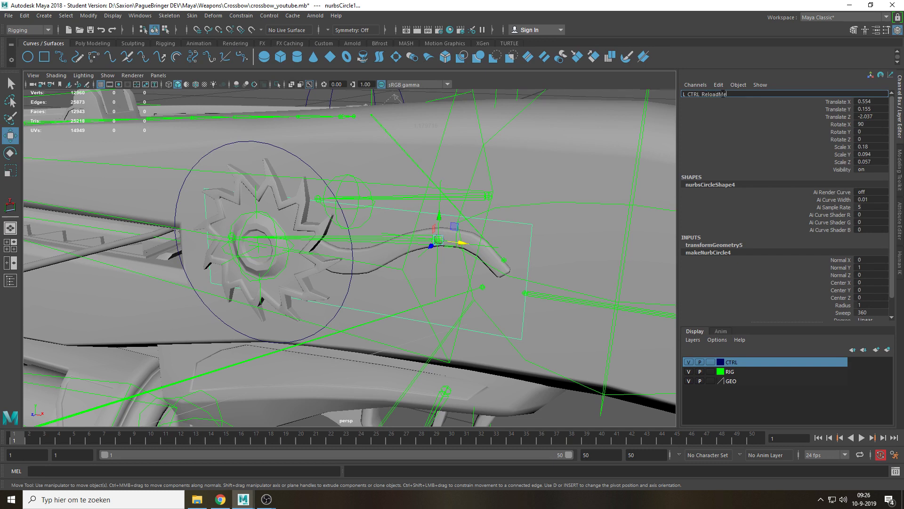
key(Return)
right_click(761, 363)
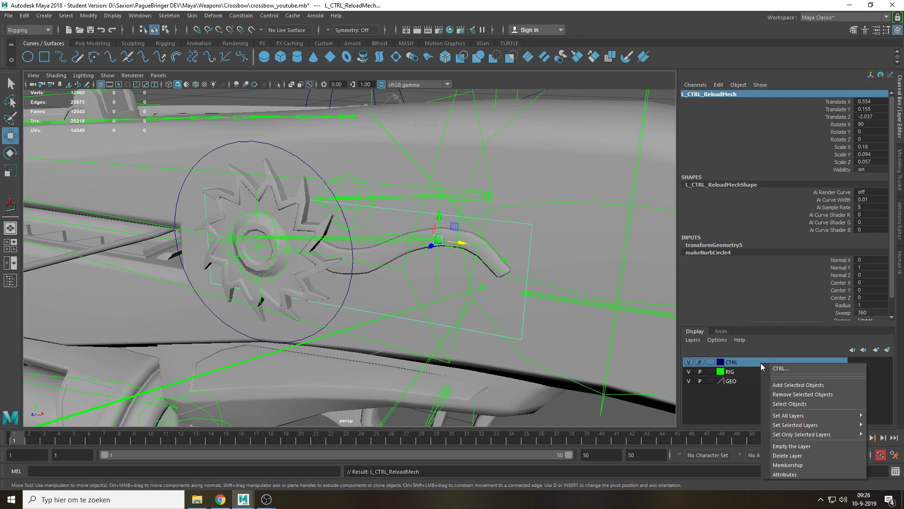
click(810, 384)
Duplicate L_CTRL_ReloadMech and move the copy to the lever on the opposite side, at about Translate Z -2.182, hiding GEO during placement
alt+drag(471, 292, 401, 293)
key(ctrl+d)
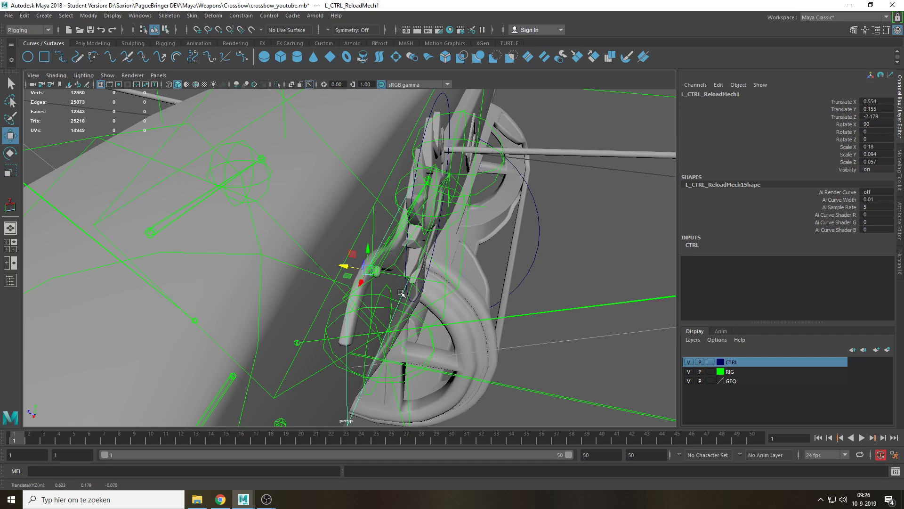
click(689, 381)
drag(347, 267, 351, 267)
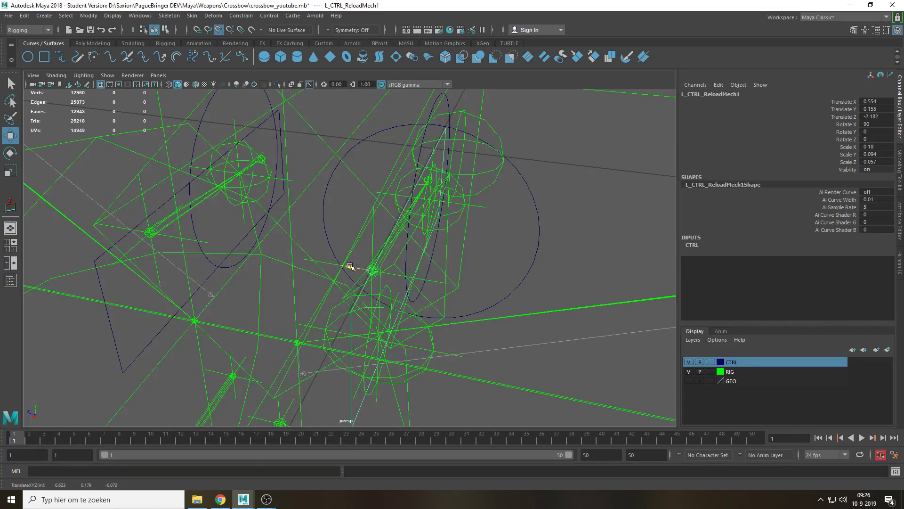
click(689, 381)
key(f)
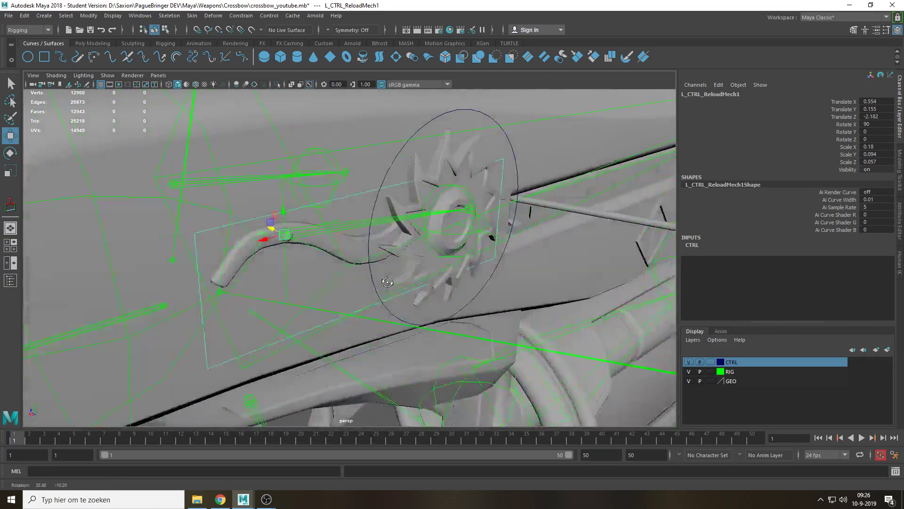
Rename the duplicated reload control R_CTRL_ReloadMech
click(732, 95)
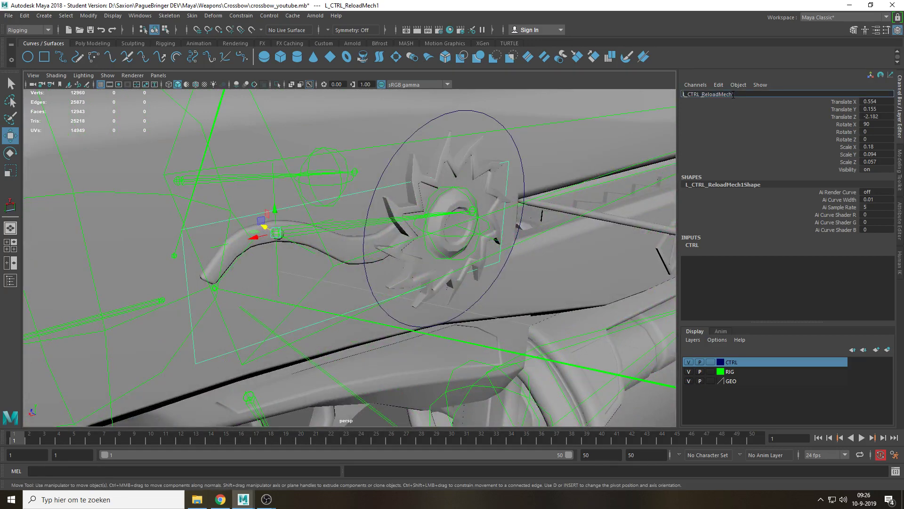
key(BackSpace)
key(Return)
alt+drag(310, 217, 373, 221)
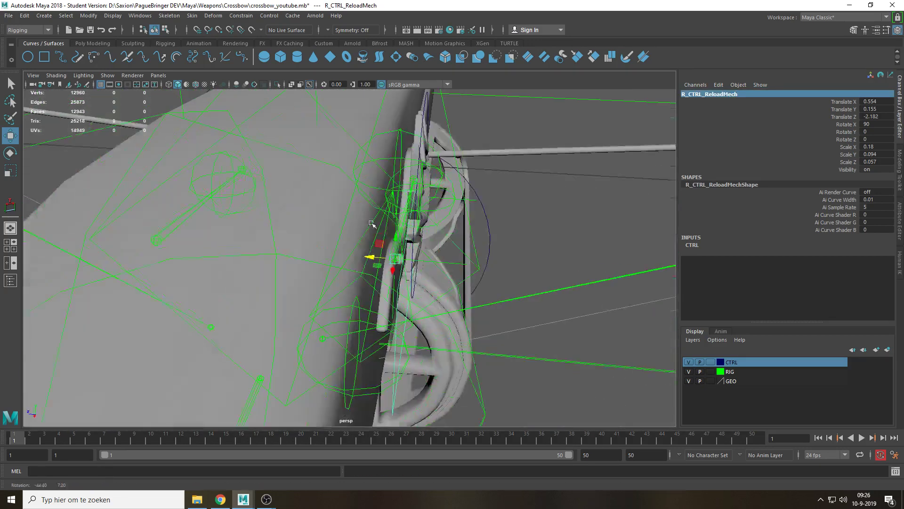
right_click(738, 365)
scroll(551, 347, down, 5)
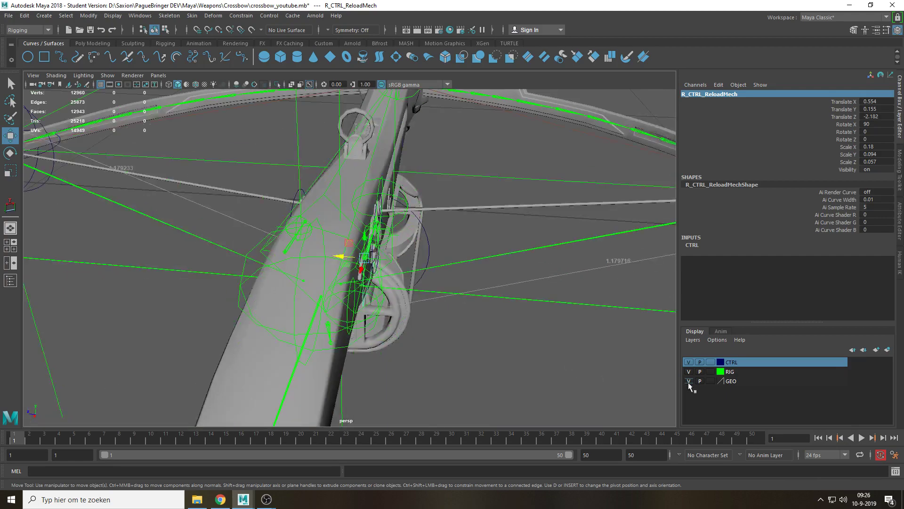
Hide the RIG layer, clear the selection and inspect the control curves around the whole crossbow
click(689, 372)
click(534, 363)
key(a)
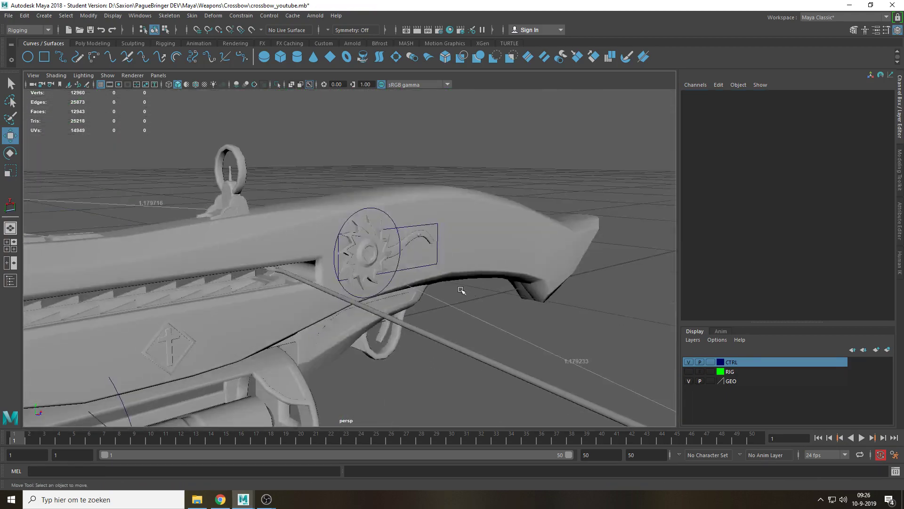
alt+drag(430, 253, 347, 279)
scroll(235, 273, up, 10)
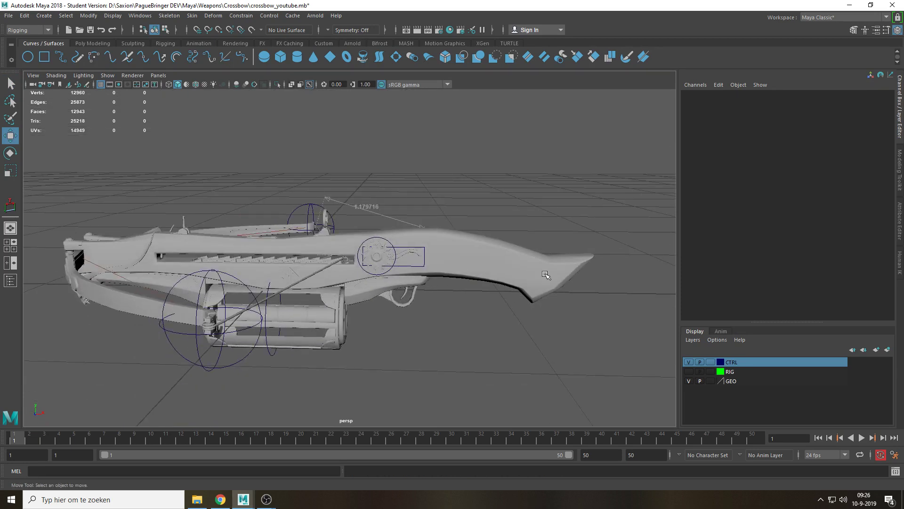
alt+drag(460, 225, 407, 244)
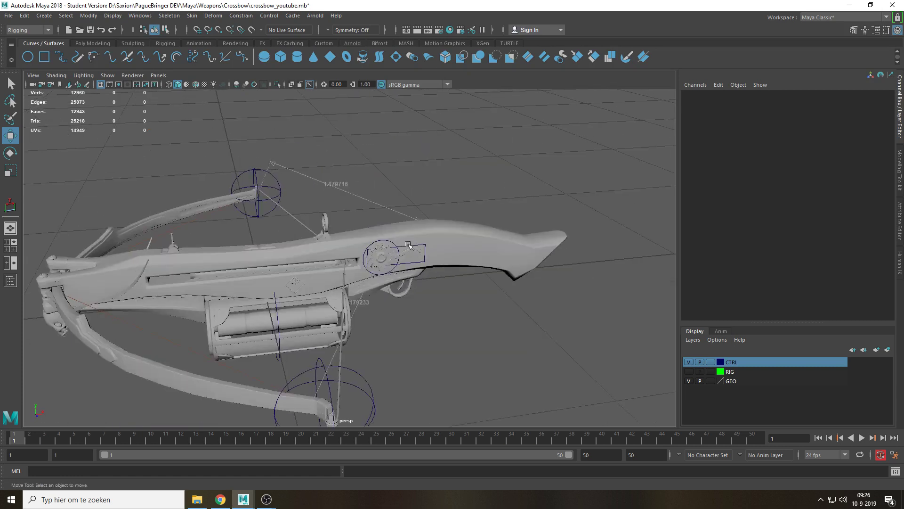
Create a polygon cube beside the crossbow, about 0.144 wide, 0.103 high and 0.322 deep
click(99, 44)
click(45, 57)
scroll(475, 328, down, 5)
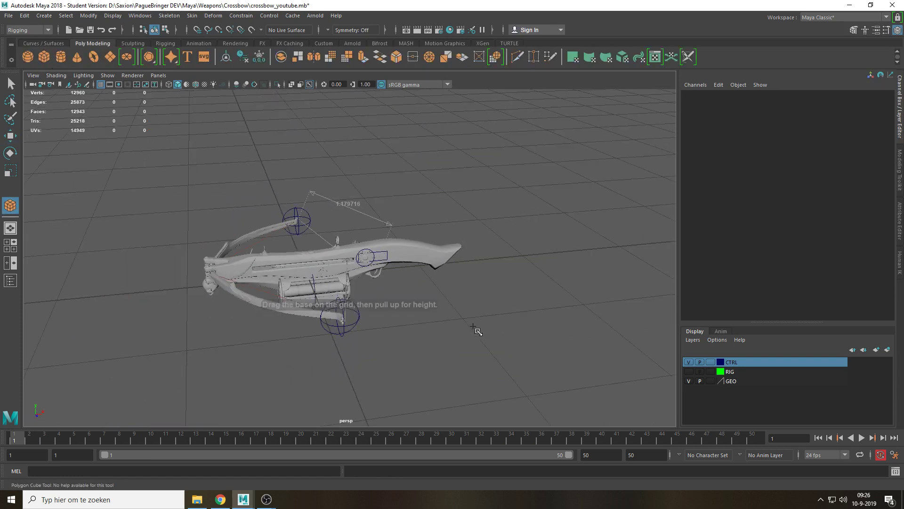
drag(352, 380, 369, 347)
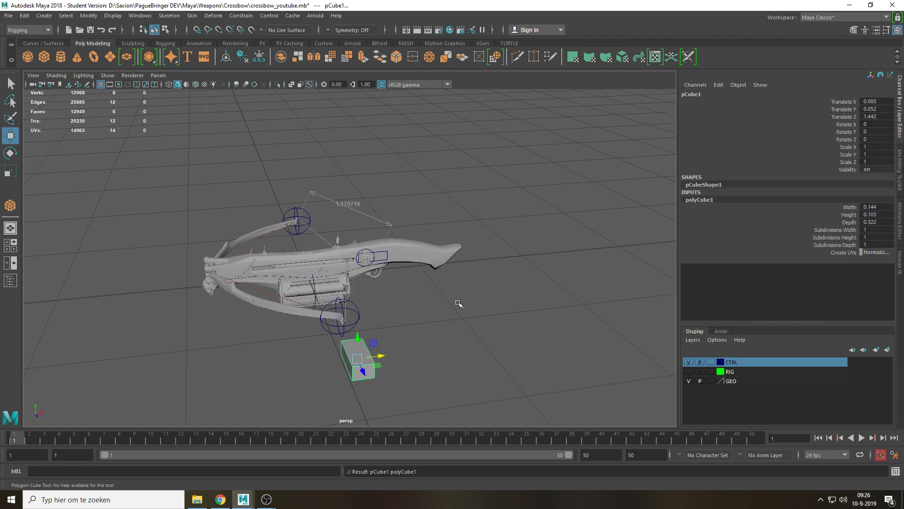
Enable drawing overrides on the cube's shape and turn off Shading so it displays as a wireframe
key(ctrl+a)
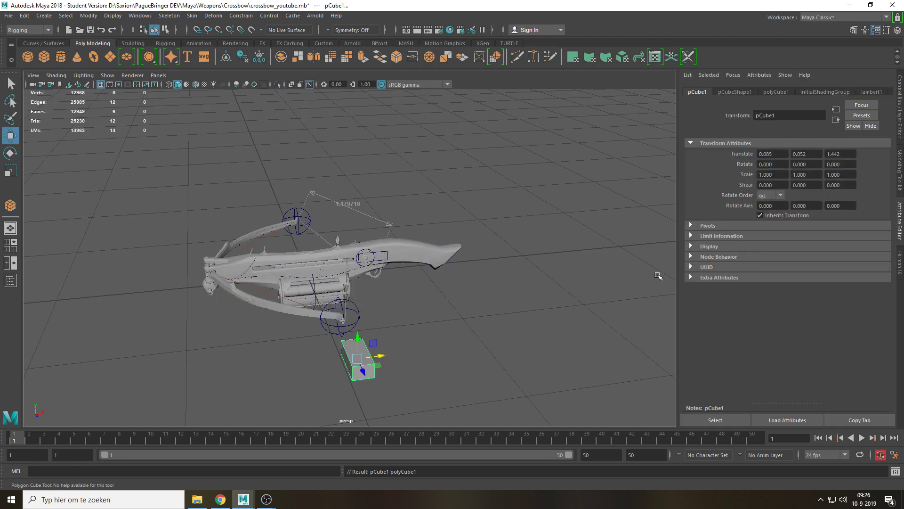
click(744, 92)
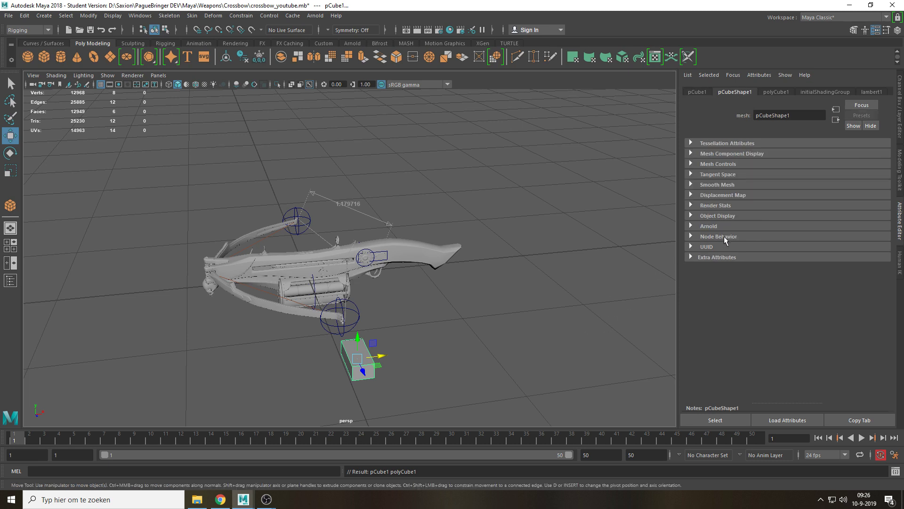
click(741, 216)
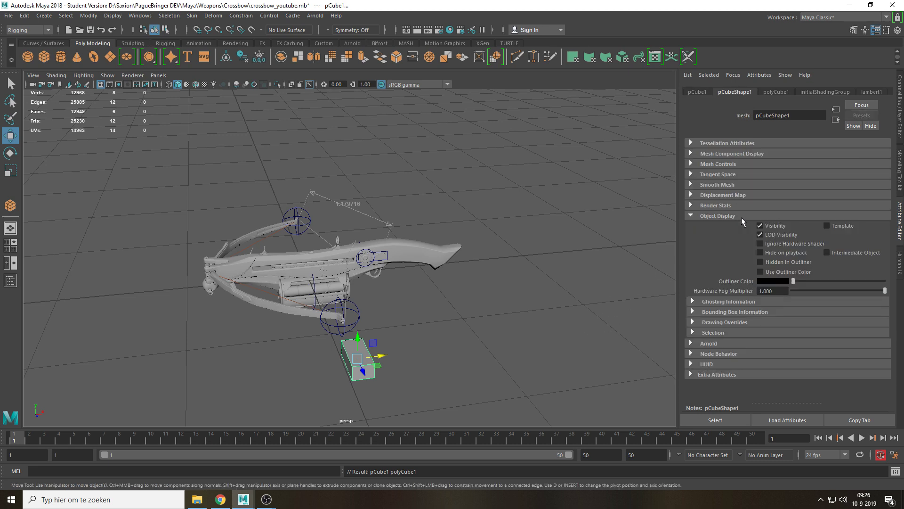
click(741, 217)
click(742, 217)
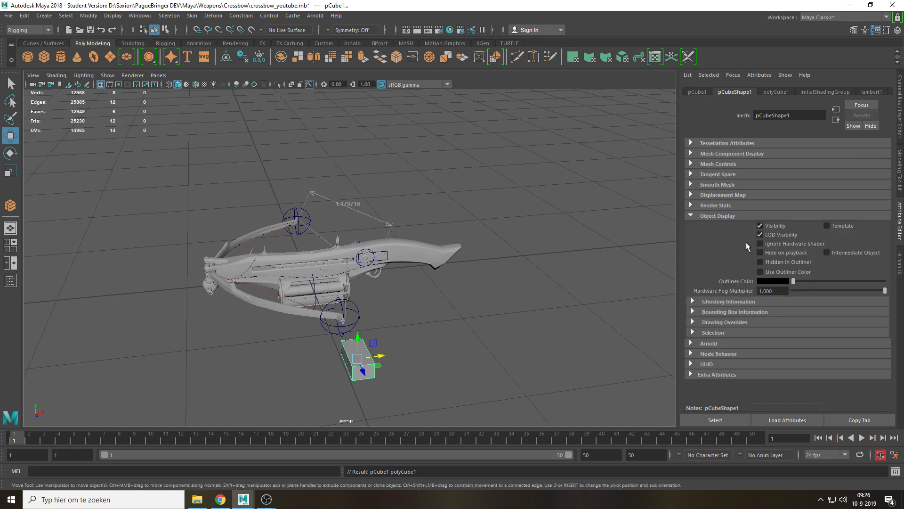
click(736, 323)
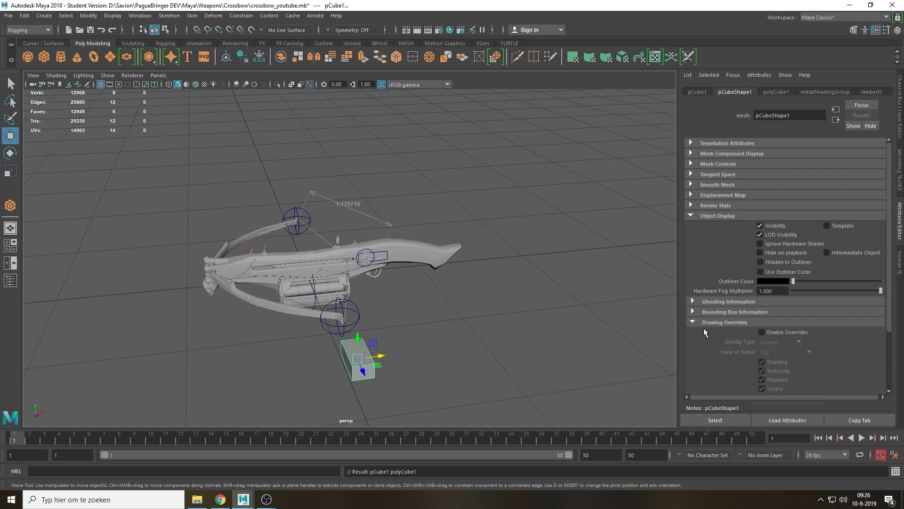
click(769, 331)
click(768, 361)
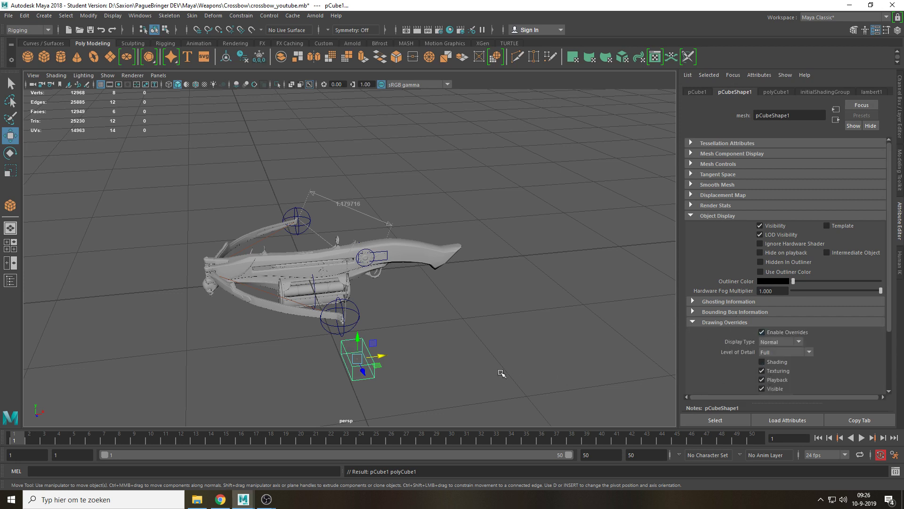
In the top view, move the cube onto the crossbow's body at about X 0.286, Z 0.005
click(500, 373)
alt+drag(411, 375, 479, 365)
mouse_move(533, 264)
mouse_down()
mouse_move(509, 301)
mouse_move(452, 329)
mouse_up()
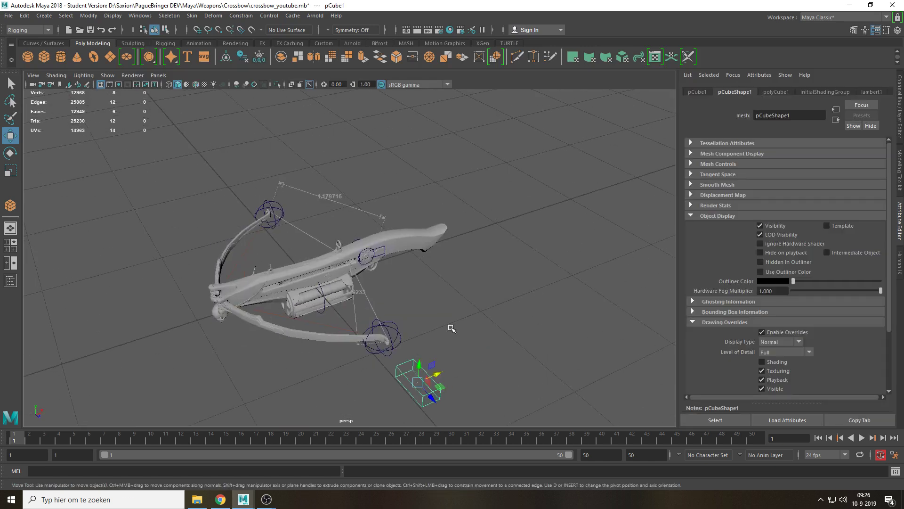
key(space)
click(476, 297)
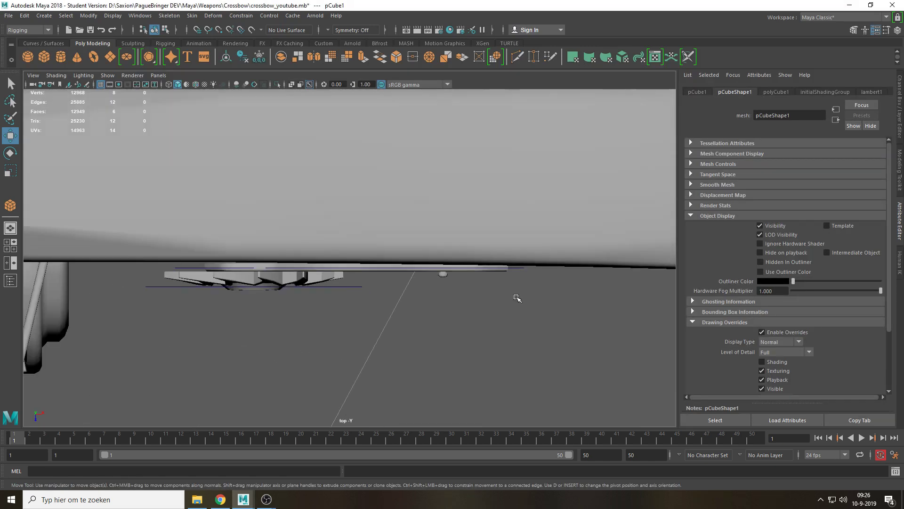
scroll(479, 280, down, 20)
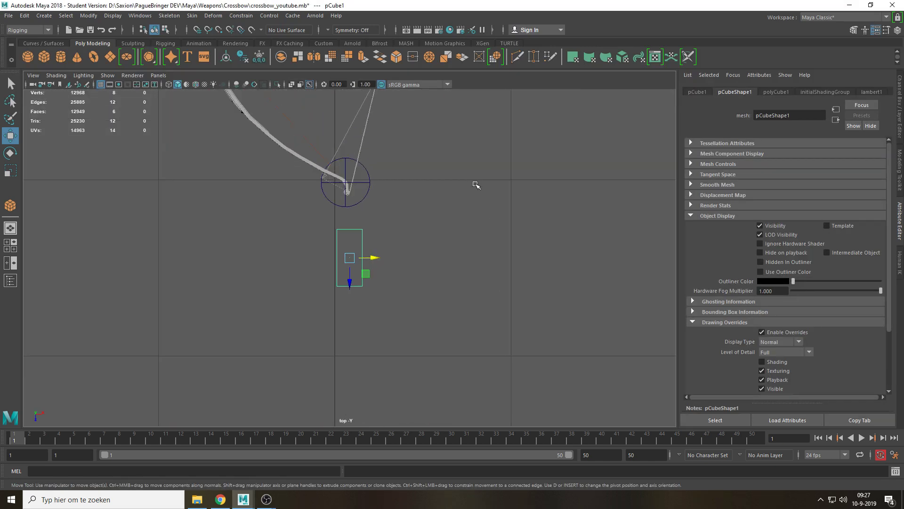
alt+middle_drag(452, 225, 449, 330)
drag(365, 380, 389, 243)
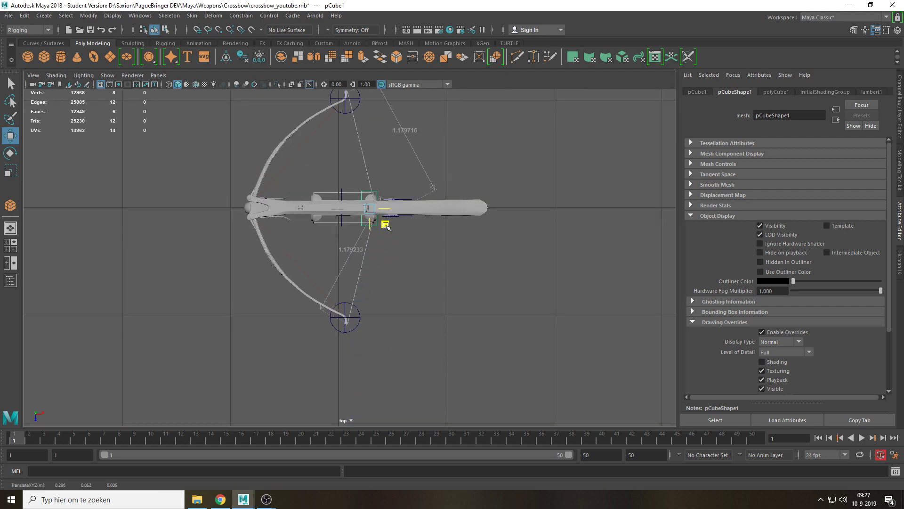
Switch to wireframe display and align the cube with the crossbow's mesh at about X 0.271, Y 0.285, Z -0.003
scroll(353, 276, up, 10)
key(4)
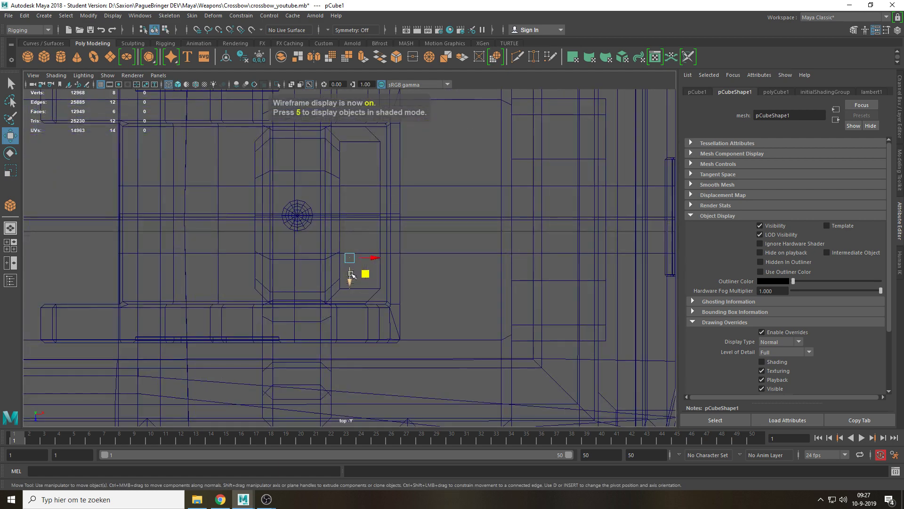
drag(363, 274, 366, 232)
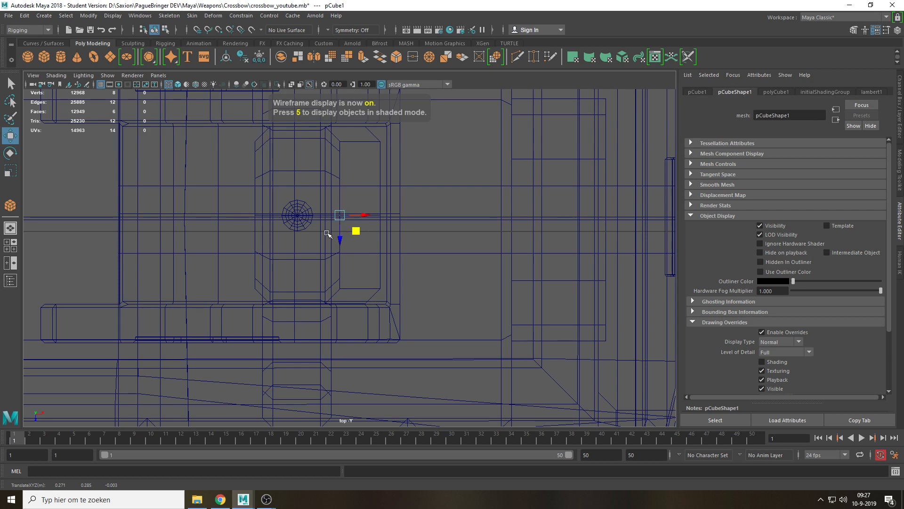
scroll(332, 233, up, 5)
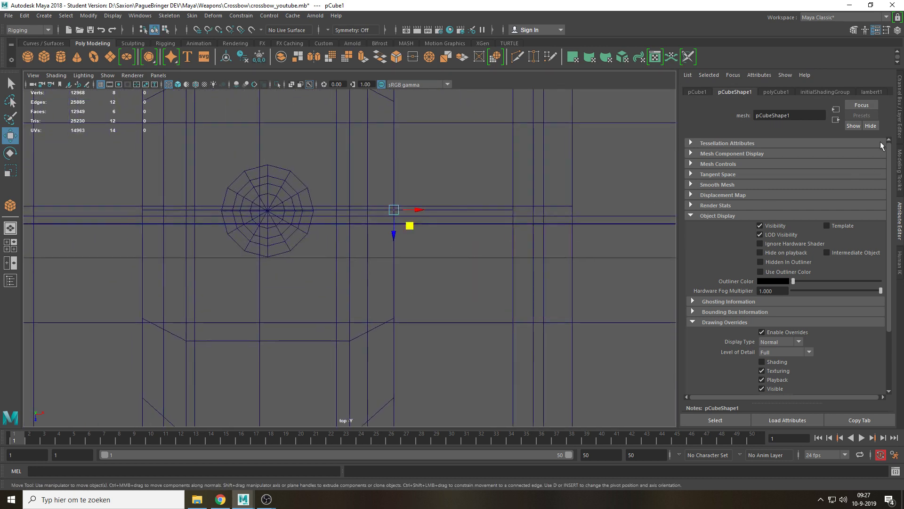
Hide the GEO layer and nudge the cube in the top view to about Z -0.001
click(900, 121)
click(689, 381)
click(689, 371)
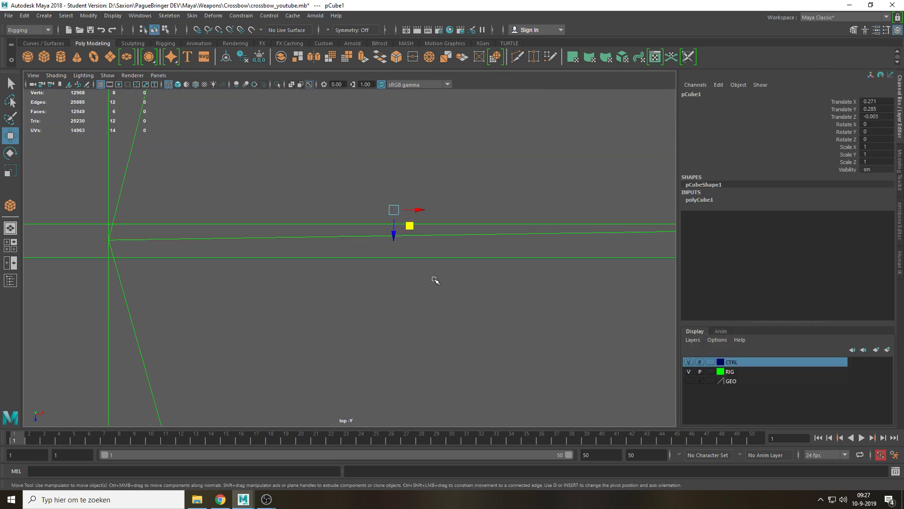
scroll(408, 271, up, 3)
drag(357, 274, 357, 276)
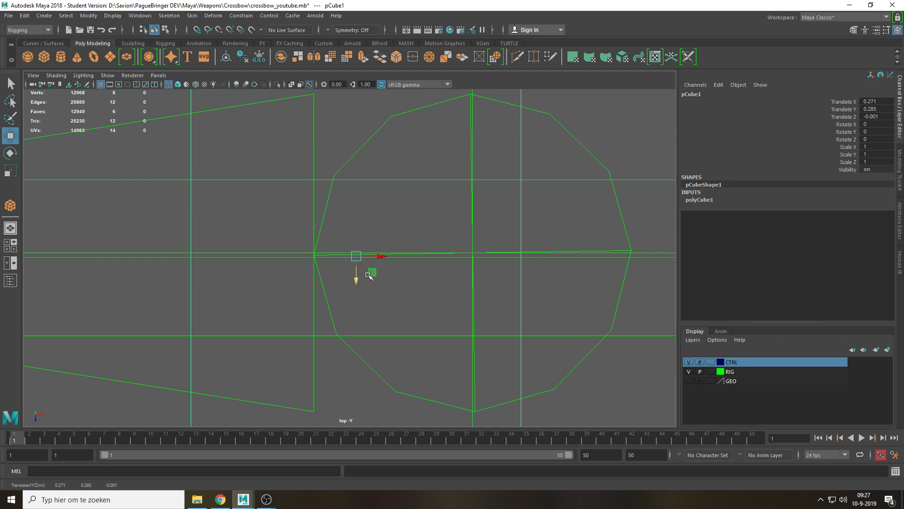
In the front view, move the cube down onto the rig's centre line at about X 0.087, Y 0.137
scroll(390, 279, down, 5)
scroll(415, 280, up, 4)
key(space)
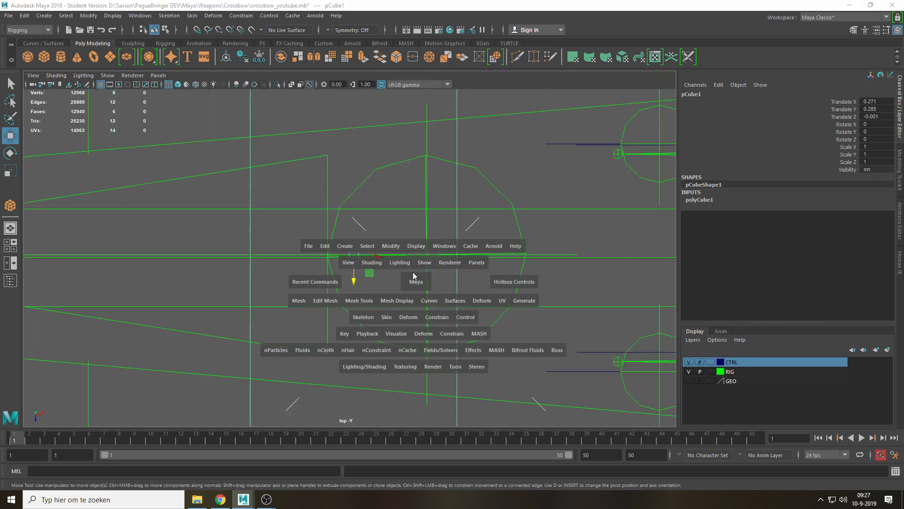
drag(413, 274, 481, 346)
key(f)
scroll(450, 299, down, 4)
key(space)
key(f)
scroll(478, 317, down, 5)
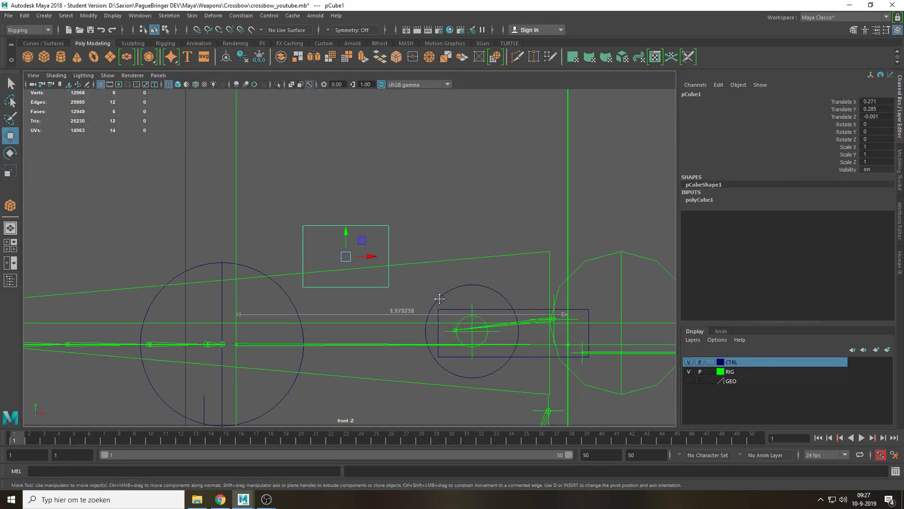
alt+middle_drag(440, 299, 338, 255)
scroll(365, 270, up, 4)
scroll(289, 306, down, 4)
alt+middle_drag(261, 289, 491, 270)
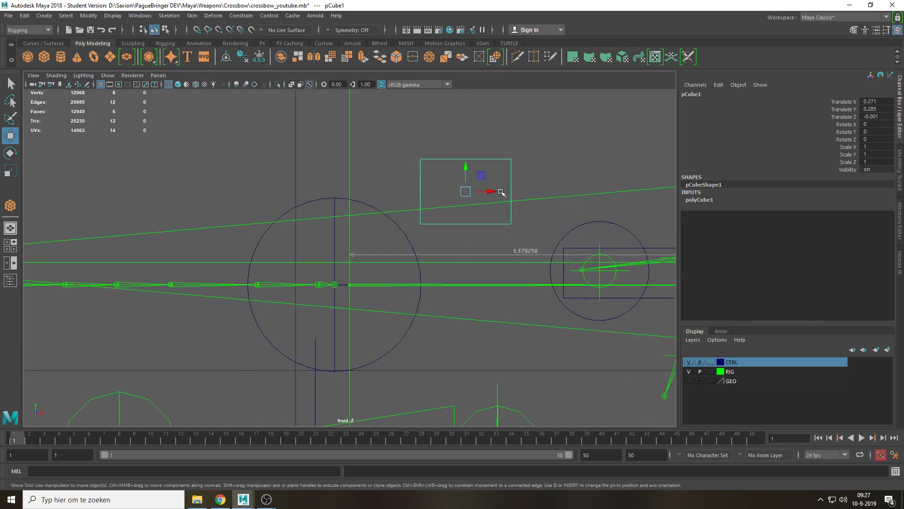
drag(479, 176, 371, 269)
scroll(365, 270, up, 8)
alt+middle_drag(351, 377, 349, 313)
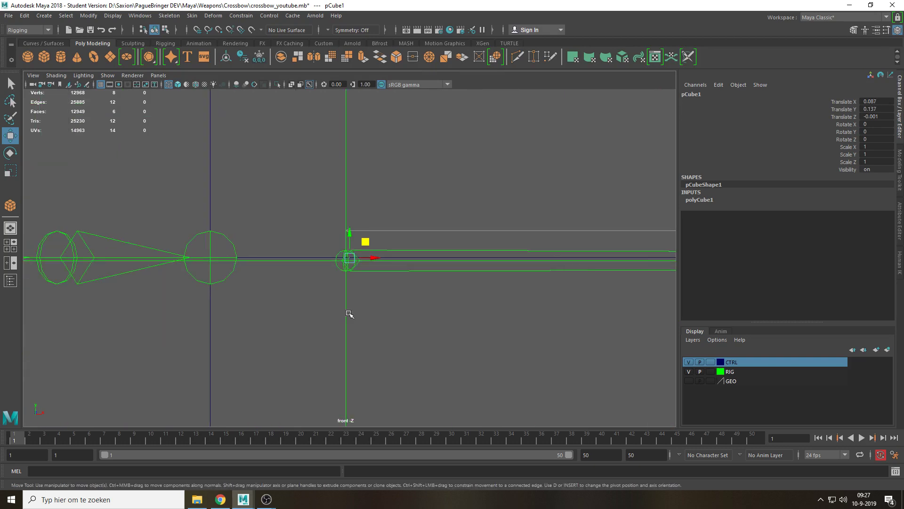
Try to snap the cube to a nearby rig point in the front view, and undo the snap
scroll(349, 310, up, 3)
key(v)
drag(365, 242, 550, 280)
key(space)
scroll(530, 286, down, 5)
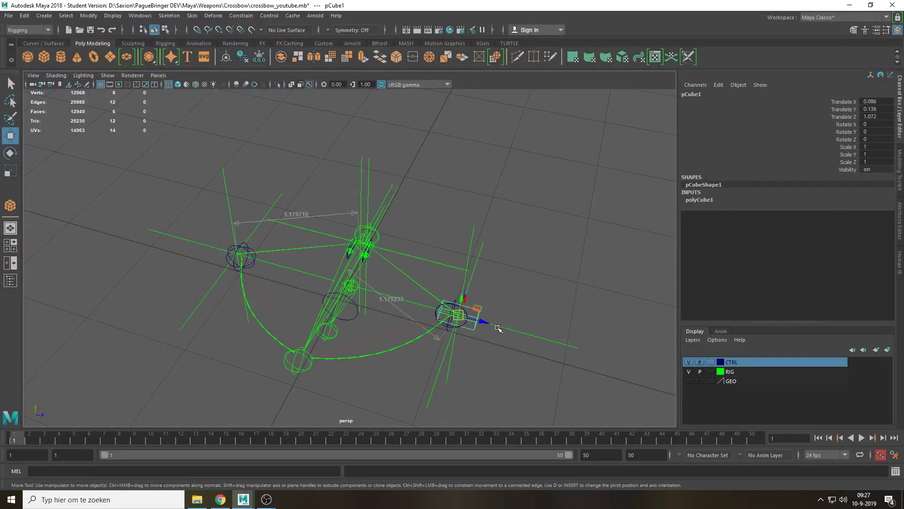
key(ctrl+z)
Move the cube back along the crossbow and snap it in the top view to the ammo sled joint at X 0.671, Y 0.122, Z -0.003
alt+drag(432, 305, 377, 275)
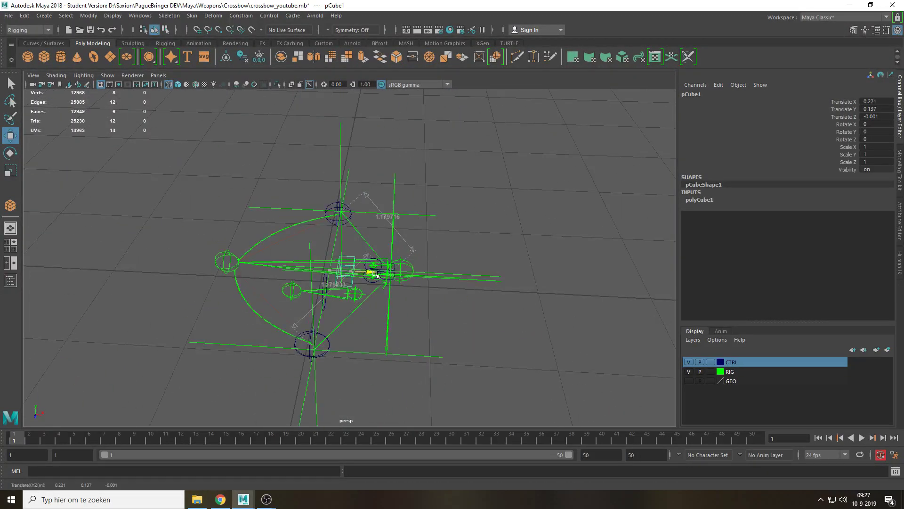
key(f)
alt+drag(488, 283, 494, 300)
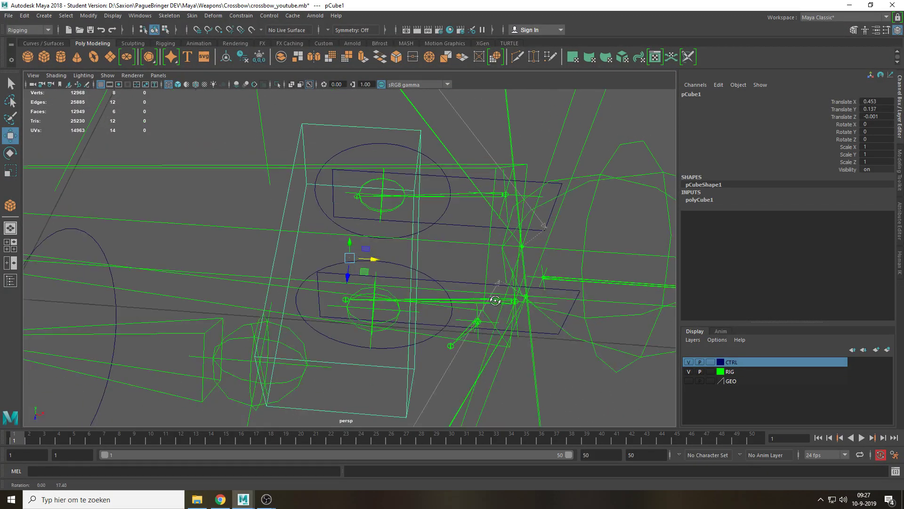
key(space)
drag(446, 272, 424, 273)
scroll(438, 277, down, 8)
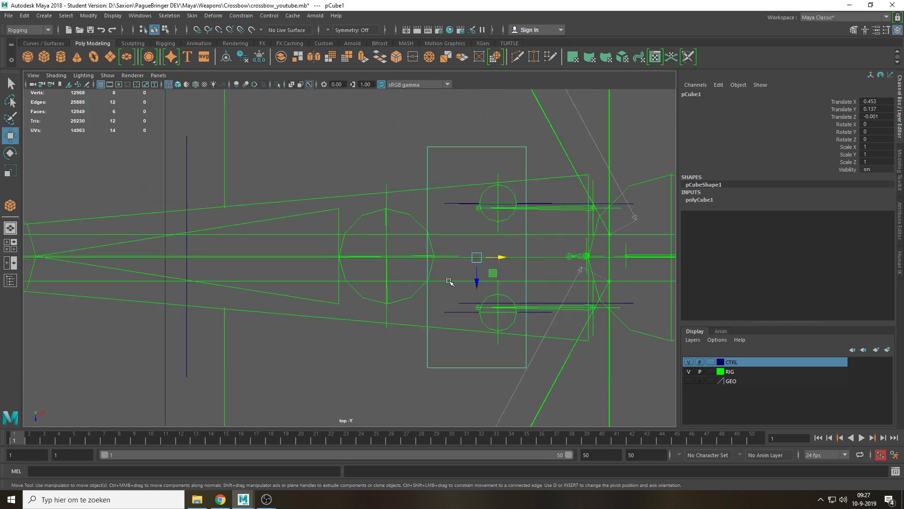
alt+middle_drag(498, 258, 339, 263)
scroll(377, 275, up, 9)
alt+middle_drag(311, 296, 461, 302)
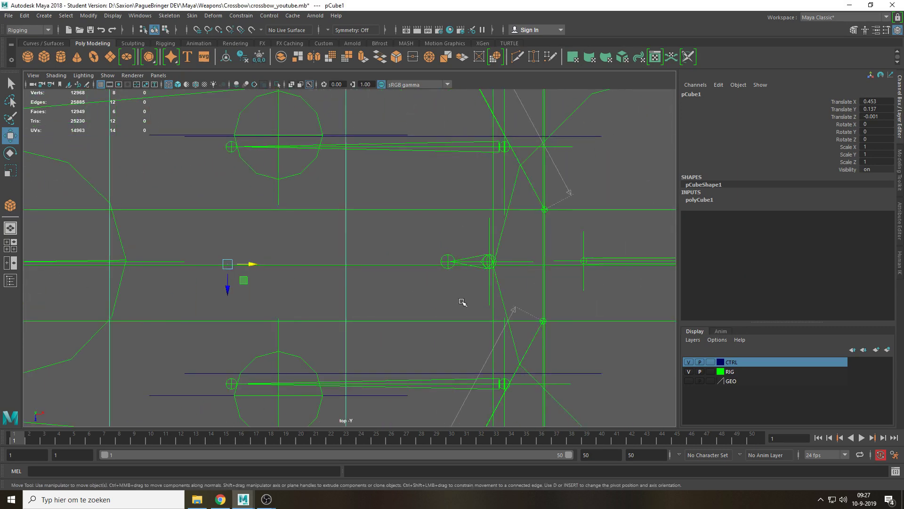
scroll(172, 283, down, 2)
drag(263, 280, 562, 275)
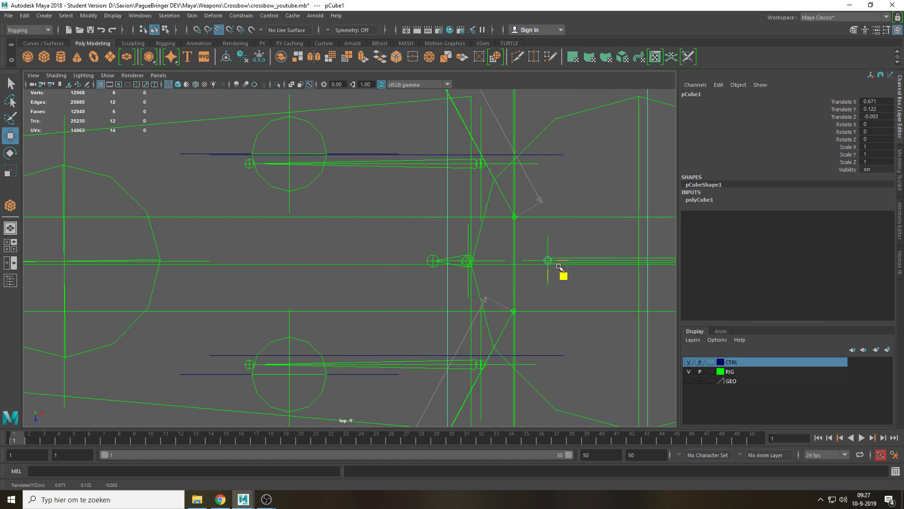
Show the GEO layer in shaded display as reference, slide the cube along X to about 0.371, and hide the layer again
key(space)
drag(479, 274, 478, 243)
key(5)
scroll(440, 300, down, 6)
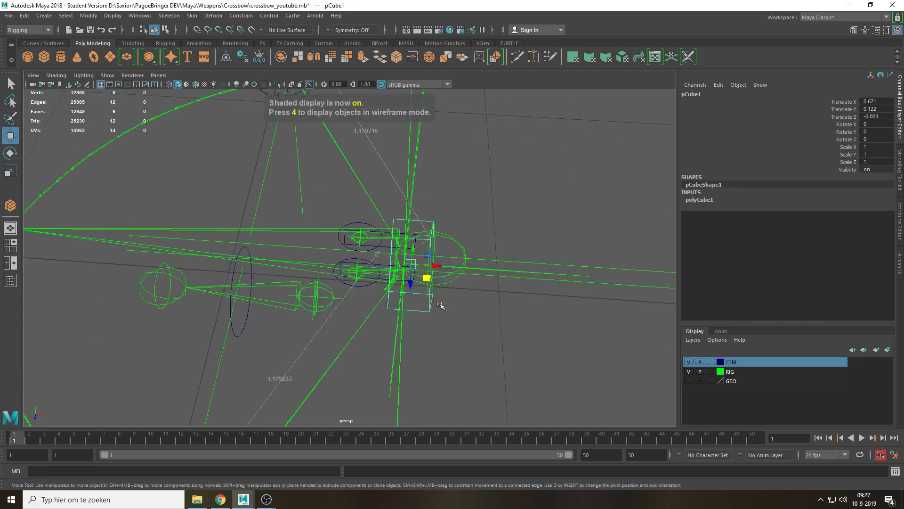
mouse_move(441, 300)
alt+mouse_down()
mouse_move(453, 273)
mouse_move(476, 283)
alt+mouse_up()
click(664, 363)
click(689, 381)
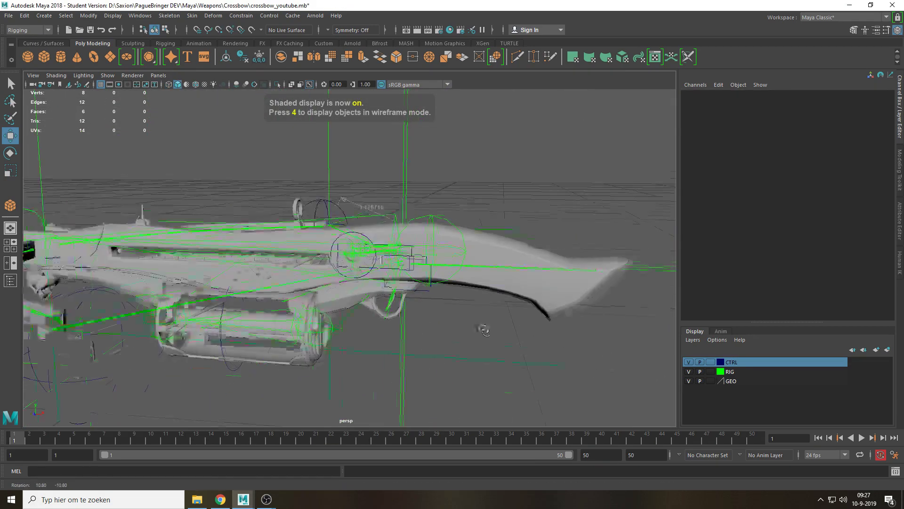
scroll(491, 328, up, 5)
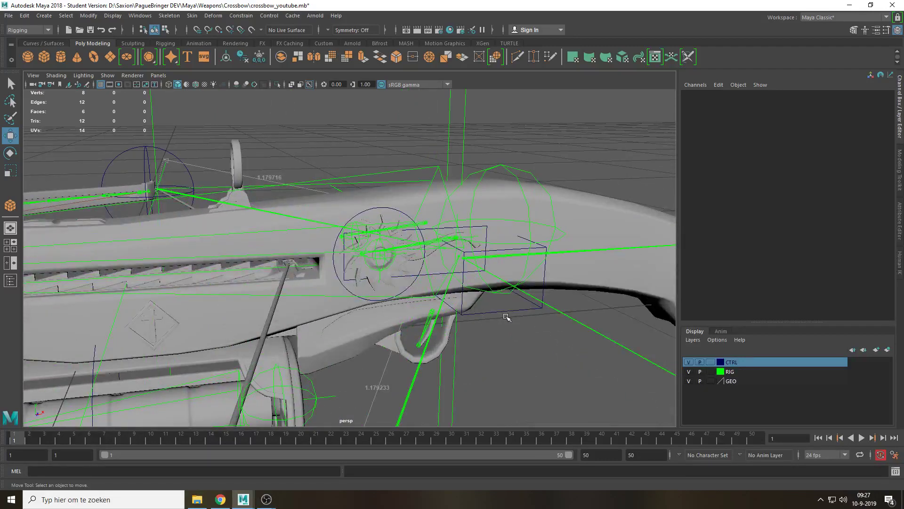
click(507, 312)
drag(490, 256, 360, 270)
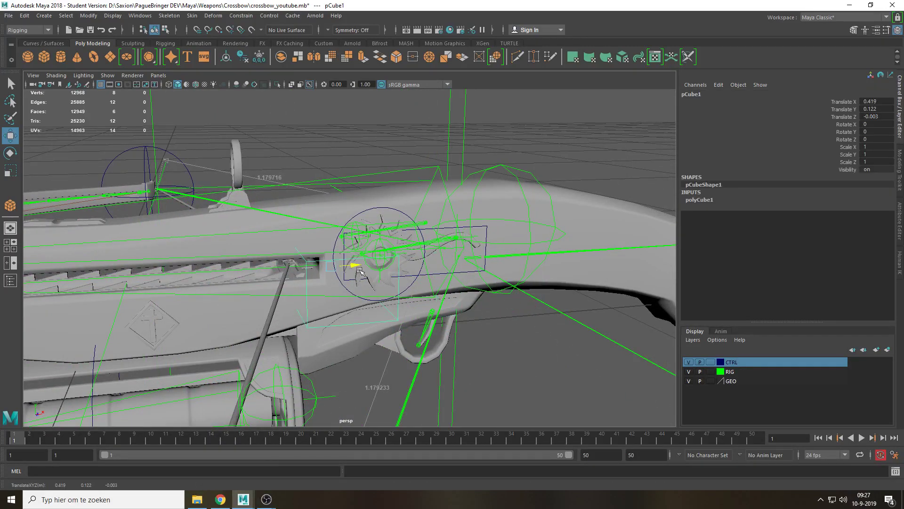
click(687, 381)
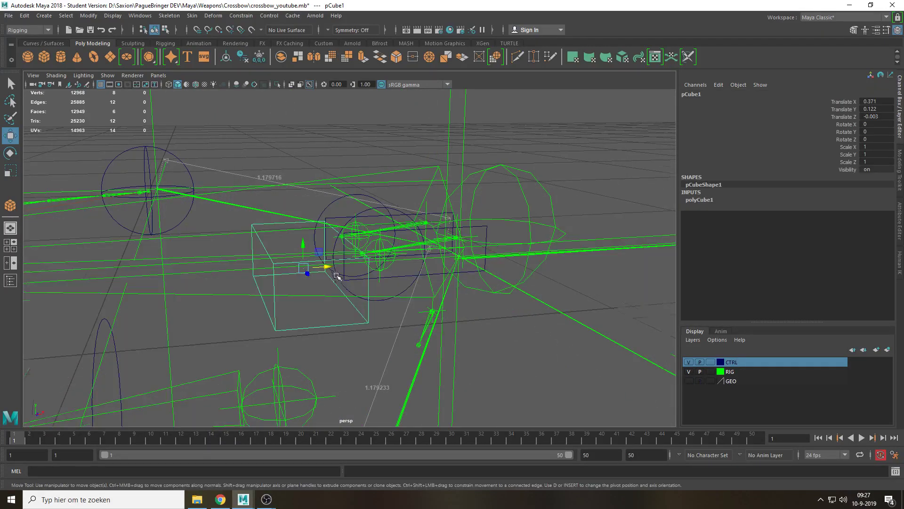
Select the ammo sled joint and show the GEO layer in wireframe display
scroll(337, 275, up, 6)
alt+drag(337, 276, 332, 311)
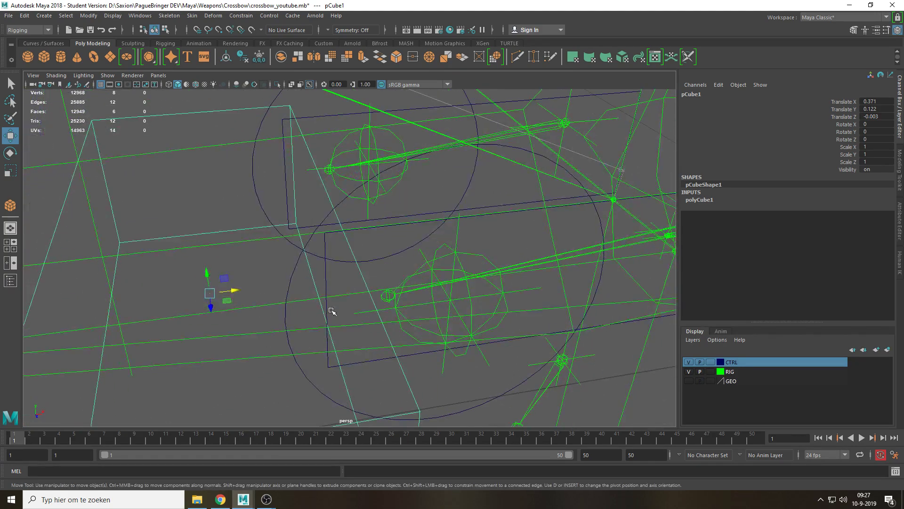
scroll(333, 311, down, 6)
alt+drag(456, 315, 453, 332)
click(544, 244)
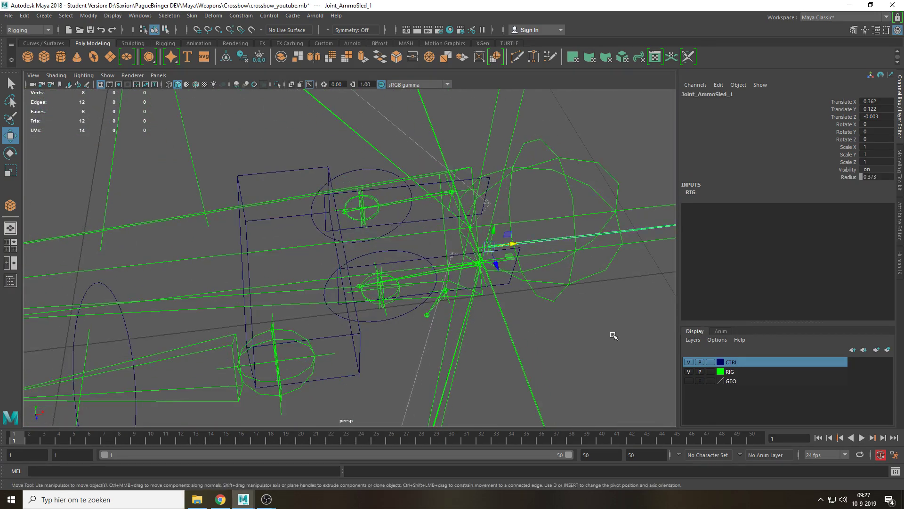
click(688, 381)
key(4)
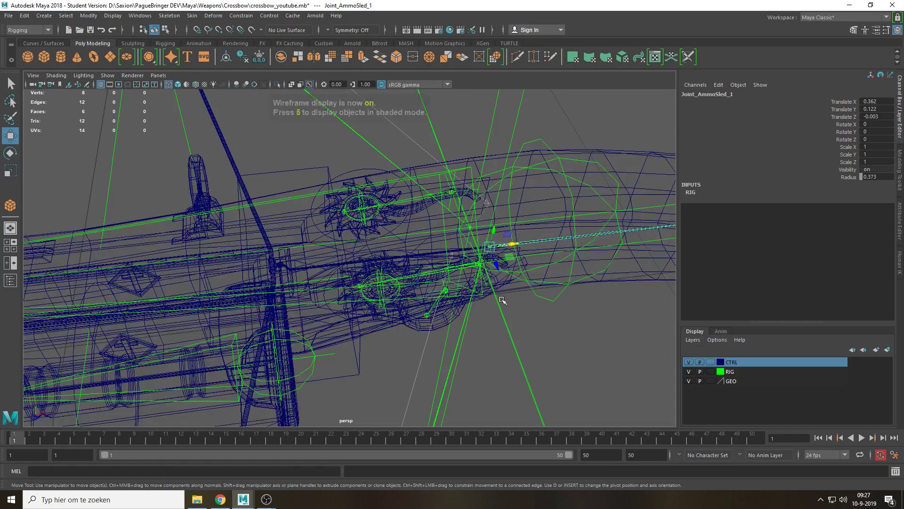
Select the LOC_AmmoSled locator and move it along X to about 0.374 in the top view
alt+drag(502, 292, 357, 266)
key(q)
click(491, 298)
key(w)
key(ctrl+z)
alt+right_drag(499, 292, 440, 267)
drag(424, 267, 374, 311)
key(space)
key(space)
drag(430, 296, 389, 296)
key(f)
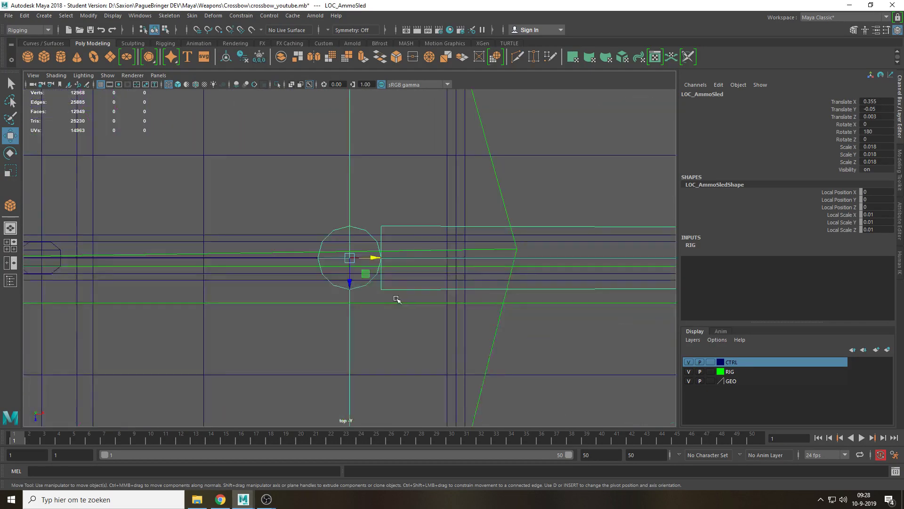
mouse_move(396, 299)
alt+right_down()
mouse_move(381, 297)
mouse_move(401, 331)
mouse_move(400, 304)
alt+right_up()
scroll(397, 297, up, 2)
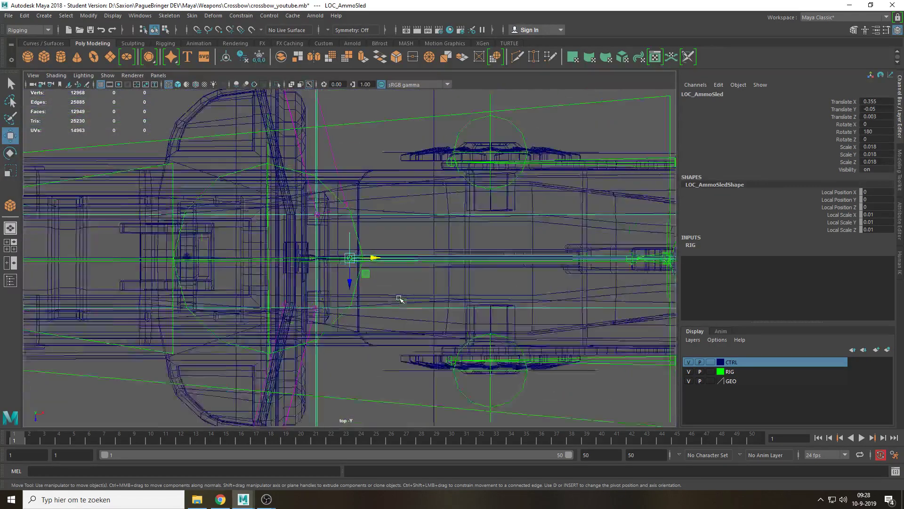
alt+middle_drag(403, 282, 512, 359)
drag(485, 340, 454, 337)
scroll(455, 336, up, 3)
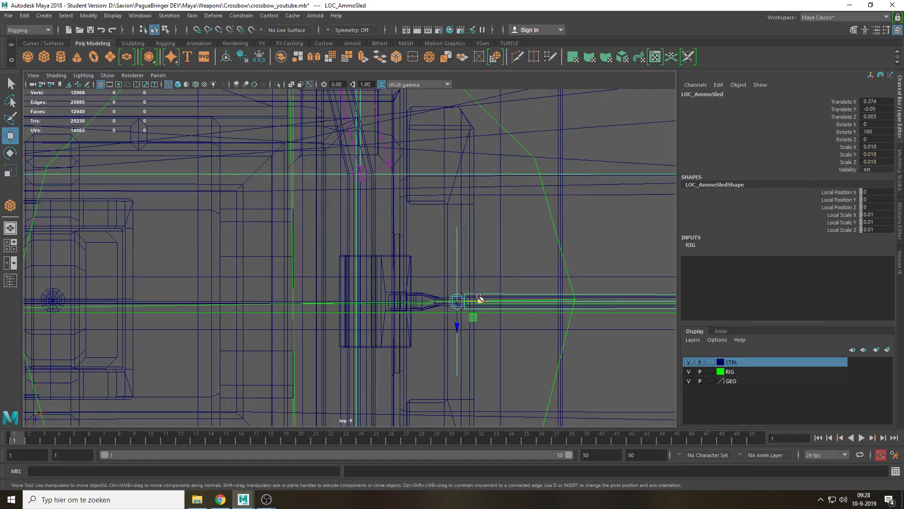
click(479, 300)
scroll(421, 323, down, 4)
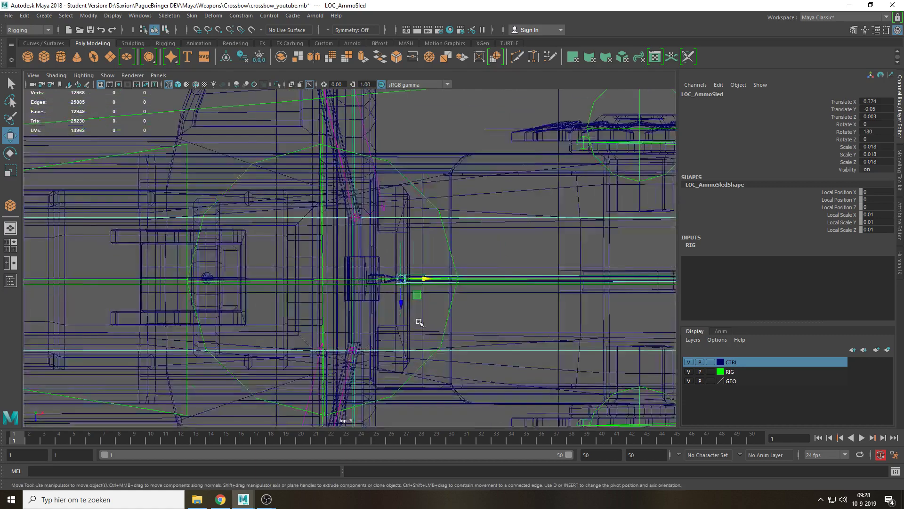
Return to shaded display, select the cube and scale it uniformly to about 0.388 in the front view
key(space)
drag(421, 329, 434, 292)
alt+drag(459, 325, 472, 315)
key(5)
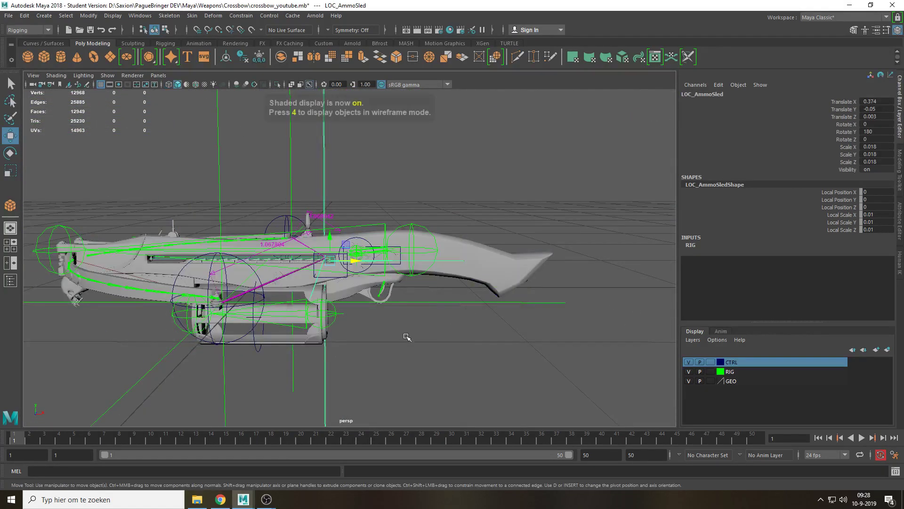
scroll(409, 336, up, 3)
click(329, 307)
click(322, 298)
alt+drag(325, 300, 381, 316)
key(space)
key(f)
scroll(412, 288, down, 5)
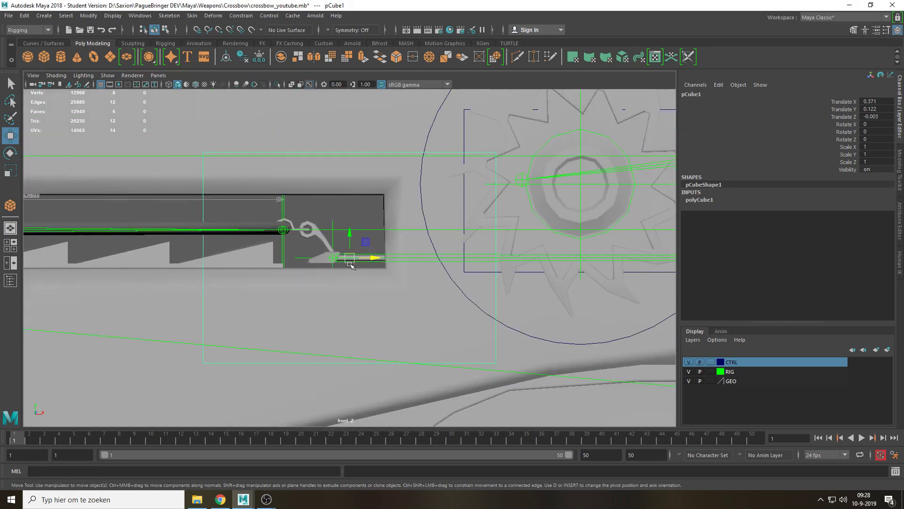
key(r)
middle_drag(302, 291, 216, 347)
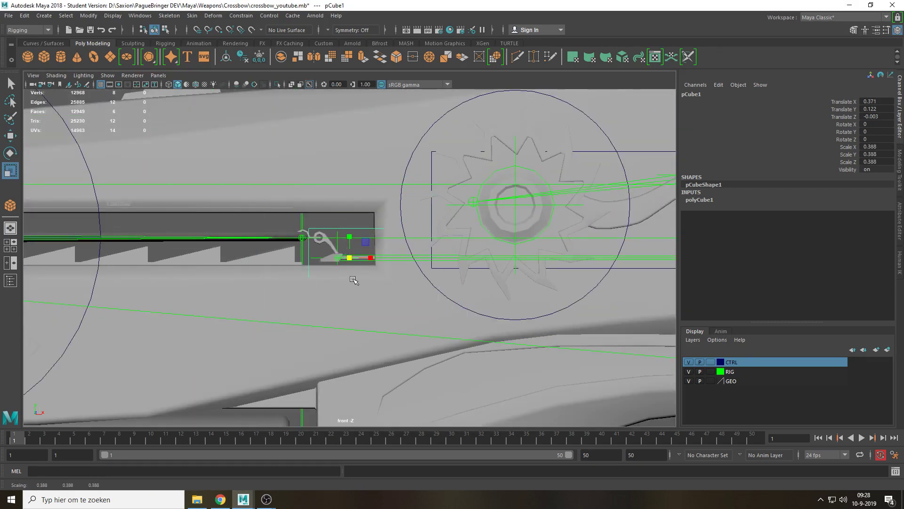
Fit the cube around the ammo sled hook at about X 0.362, Y 0.135, with a uniform scale of about 0.339
key(w)
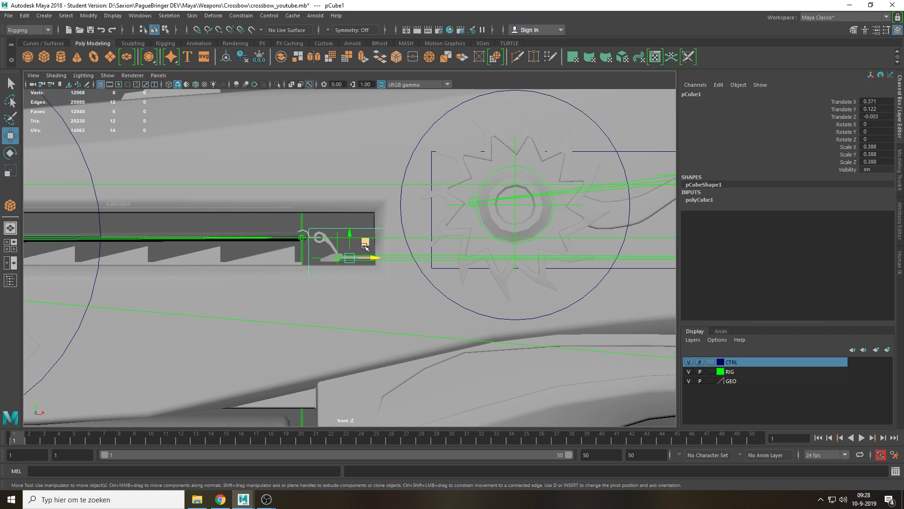
drag(368, 244, 350, 211)
key(r)
key(w)
Widen the cube across the crossbow's body to a Z scale of about 0.534
key(space)
key(f)
mouse_move(394, 270)
alt+mouse_down()
mouse_move(414, 276)
mouse_move(368, 257)
mouse_move(407, 258)
mouse_move(377, 257)
mouse_move(385, 257)
alt+mouse_up()
key(r)
alt+drag(464, 257, 416, 304)
scroll(438, 370, up, 6)
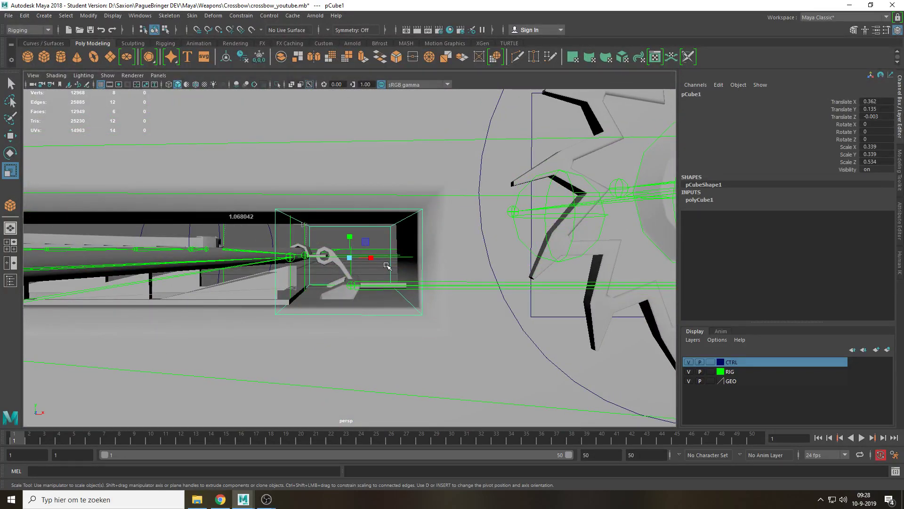
scroll(387, 266, down, 8)
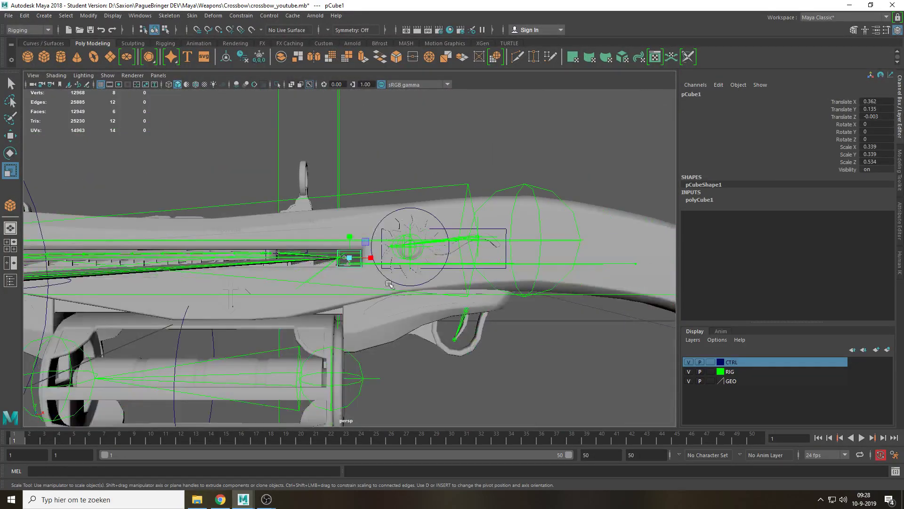
Test sliding the cube about 0.303 along negative X, and undo the move
key(w)
alt+drag(390, 265, 222, 257)
key(ctrl+z)
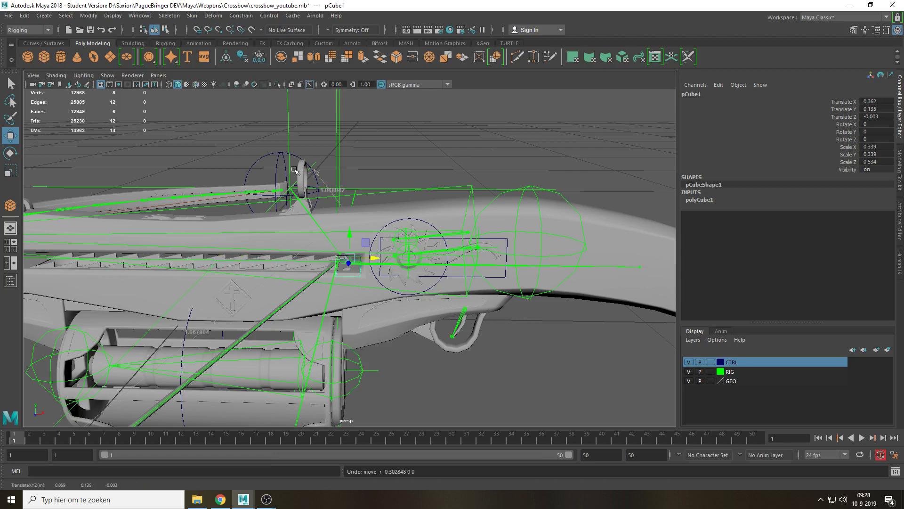
Freeze the transformations of the cube and both reload mechanism controls, and select the spinner controls to check their channels
click(96, 18)
click(117, 66)
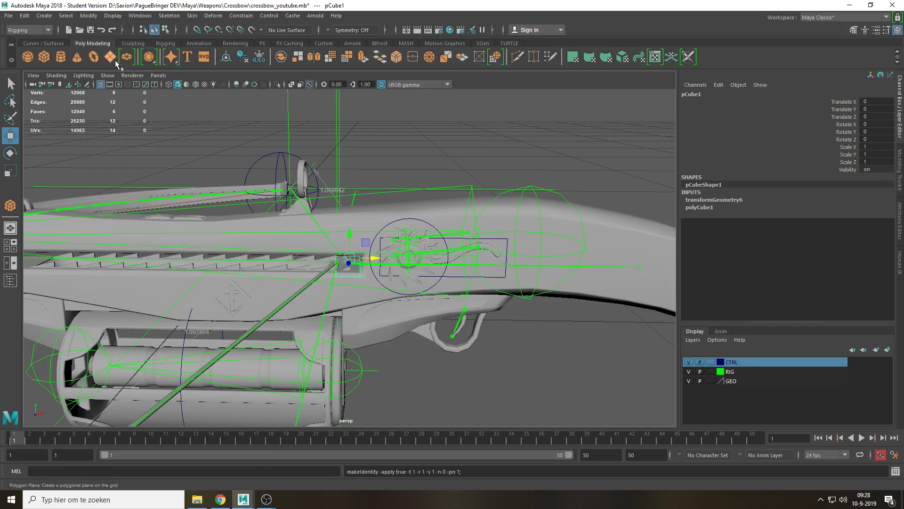
click(407, 218)
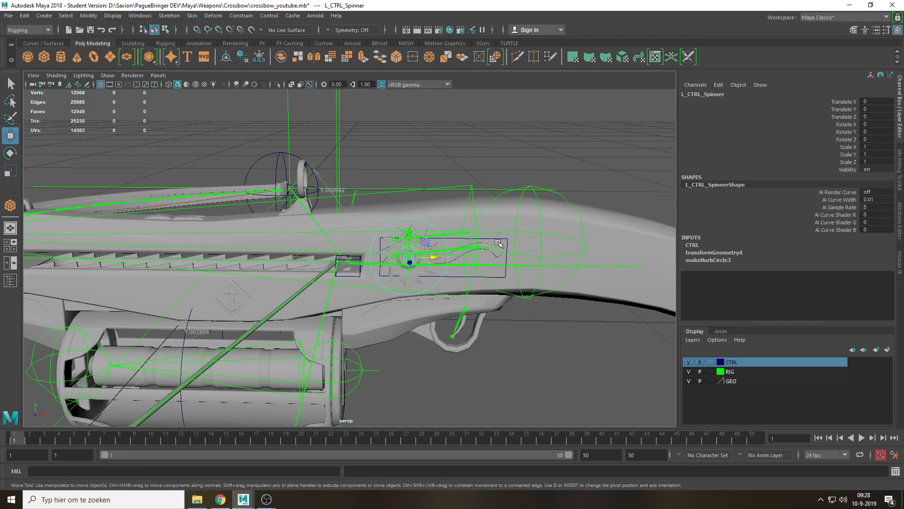
key(q)
click(503, 239)
click(259, 57)
alt+drag(509, 226, 397, 232)
click(313, 242)
key(g)
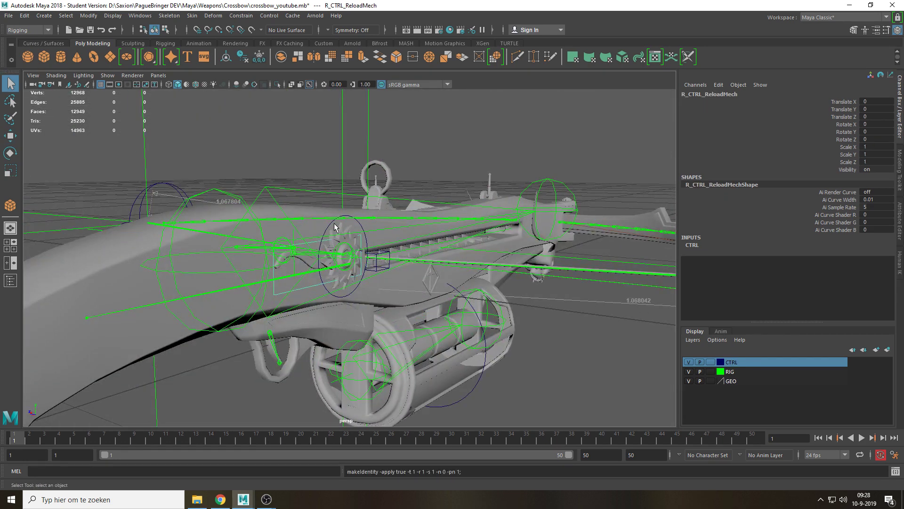
click(331, 226)
alt+drag(274, 255, 369, 276)
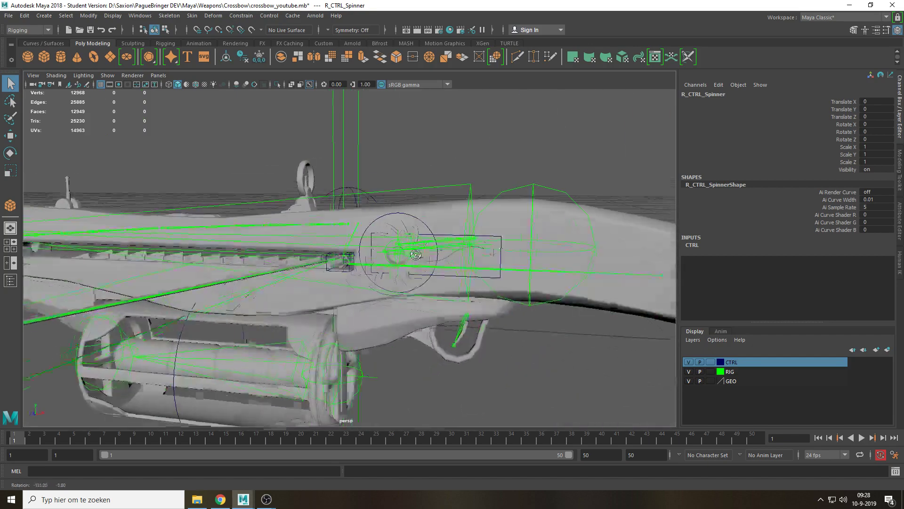
Add the ammo sled cube to the CTRL layer
click(344, 271)
scroll(396, 309, up, 3)
scroll(395, 309, up, 3)
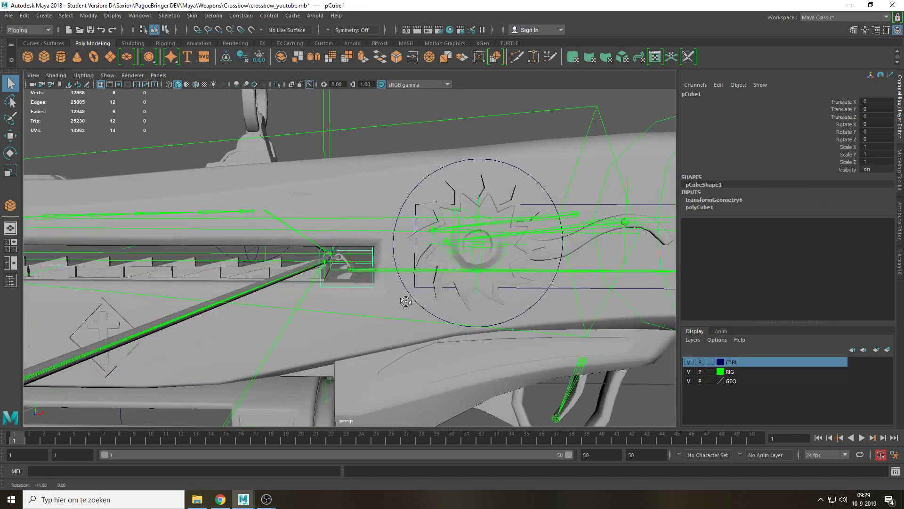
right_click(756, 365)
click(772, 389)
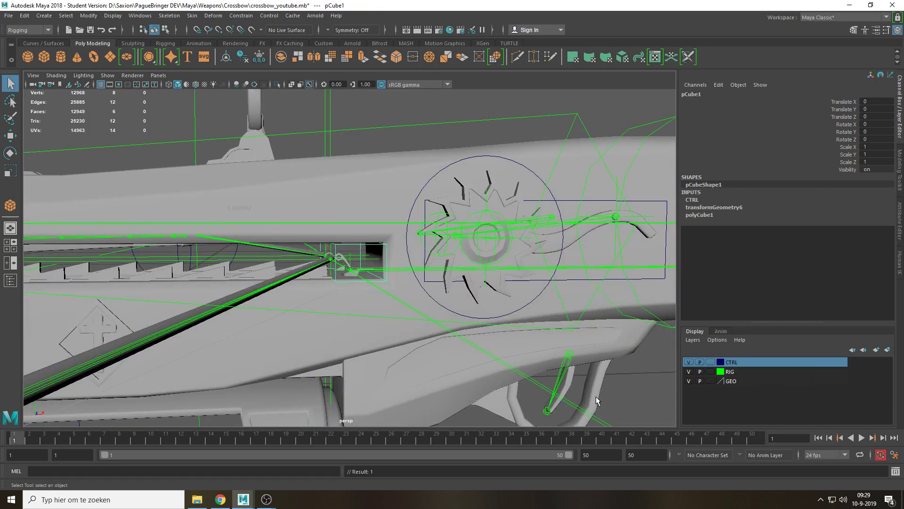
Rename the ammo sled cube as CTRL_Sled and save the scene
click(392, 277)
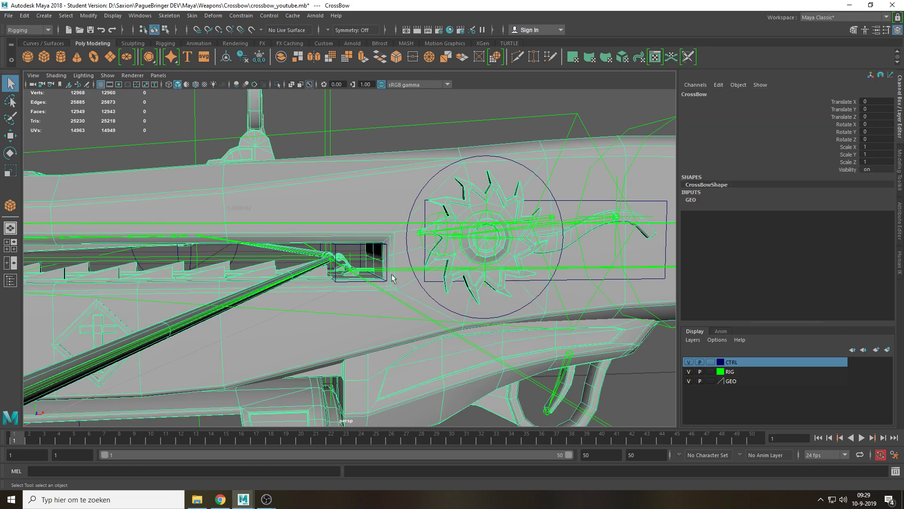
click(386, 254)
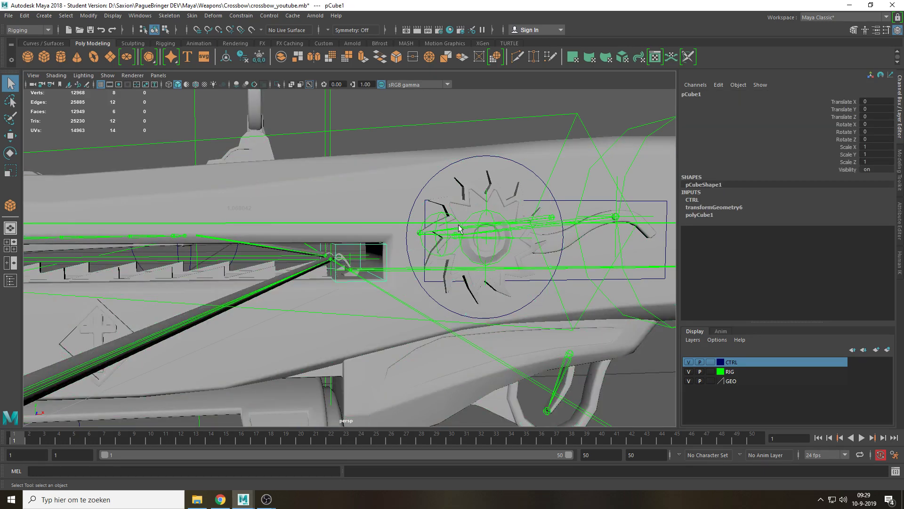
double_click(725, 97)
text(CTl)
text(L_S)
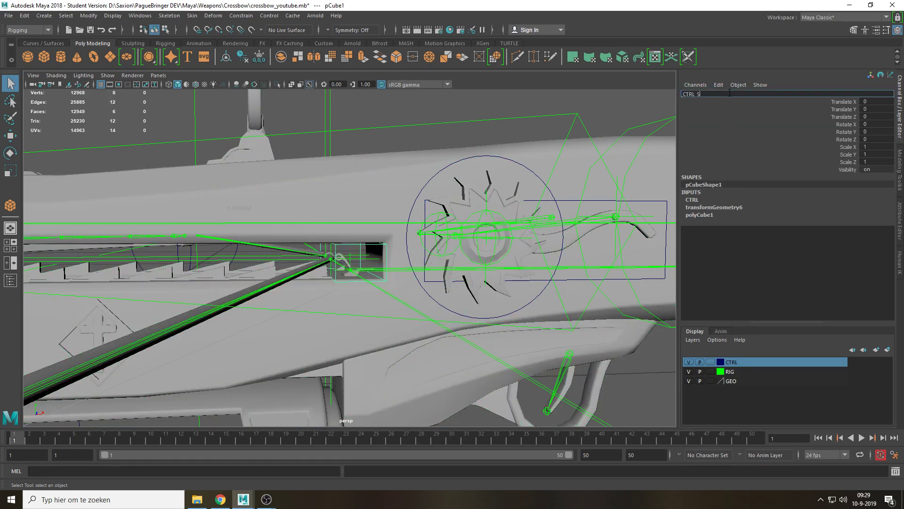
text(led)
key(Return)
scroll(369, 220, down, 3)
key(ctrl+s)
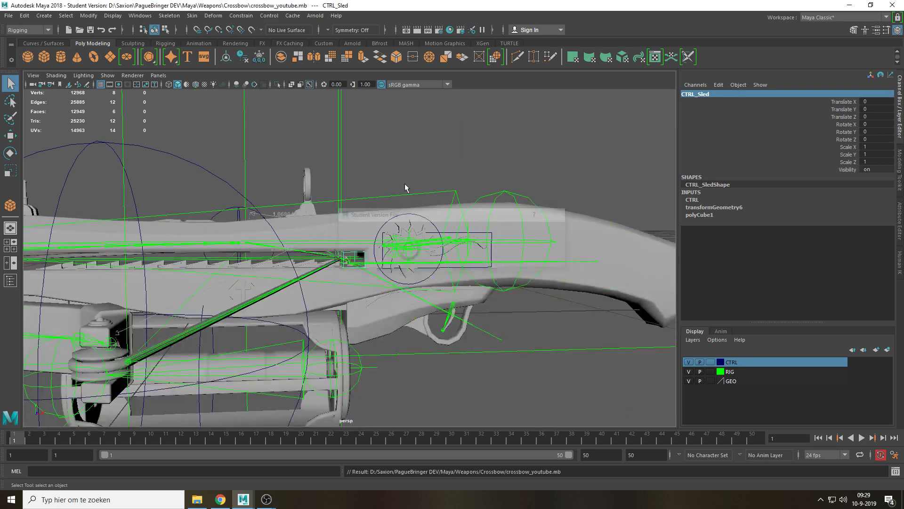
In the top view, draw a polygon cube around the crossbow's body, about 2.55 wide and 0.59 deep
click(405, 188)
alt+drag(405, 188, 393, 257)
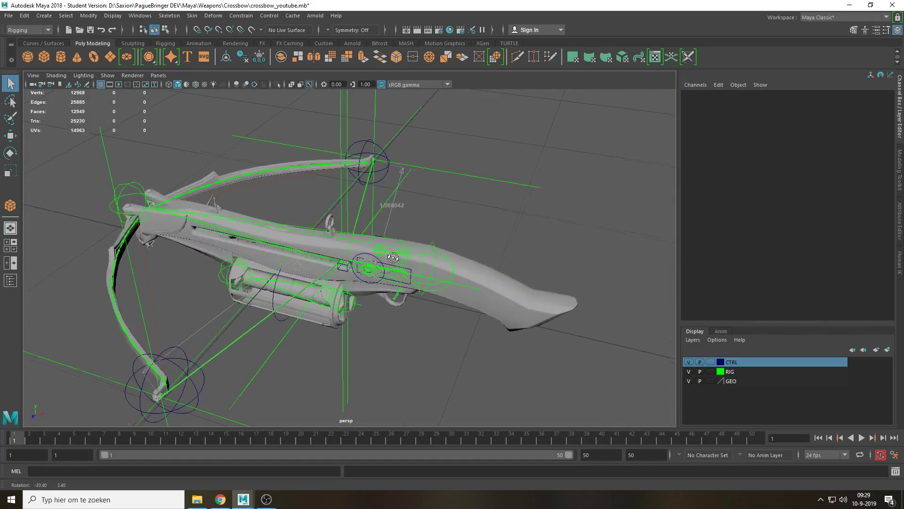
alt+right_drag(416, 356, 347, 285)
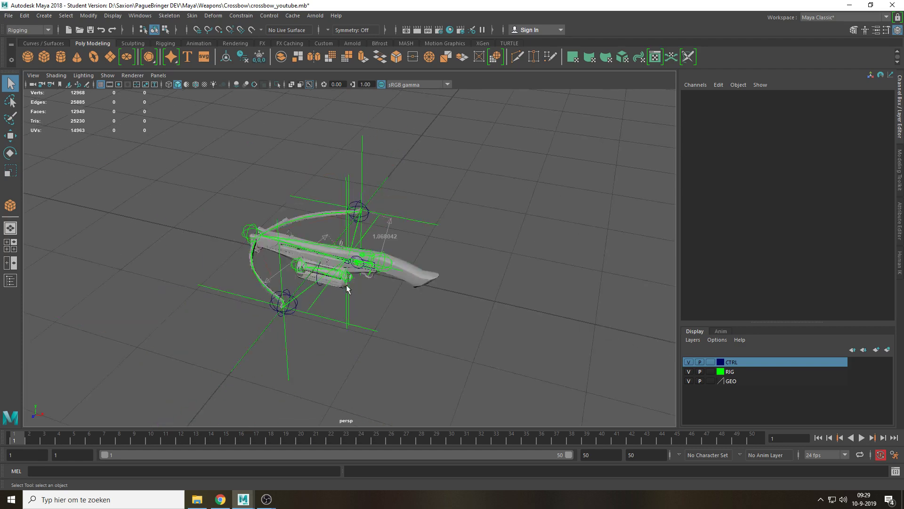
click(48, 43)
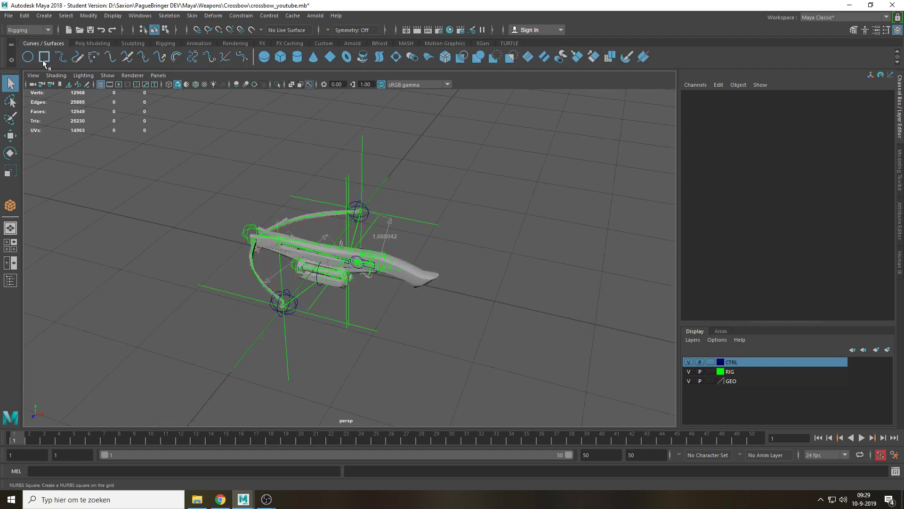
click(84, 44)
key(y)
key(space)
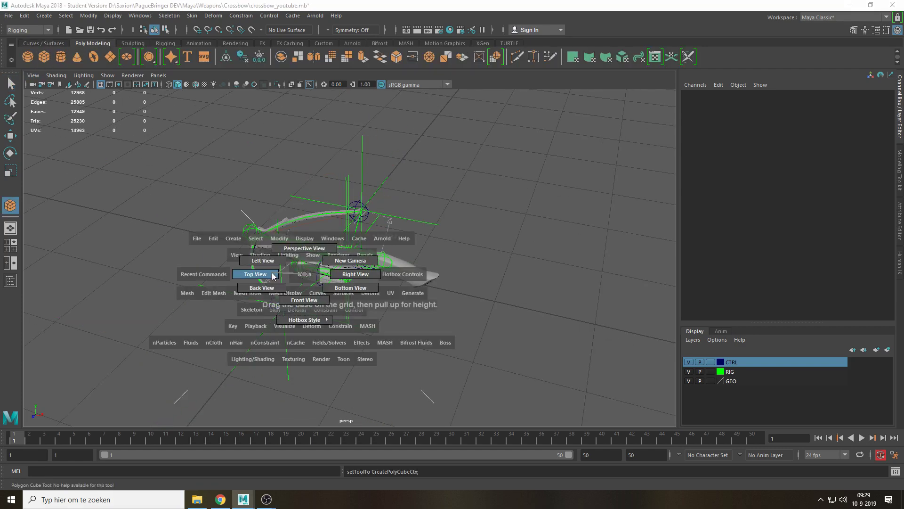
drag(321, 287, 320, 264)
alt+right_drag(321, 281, 202, 238)
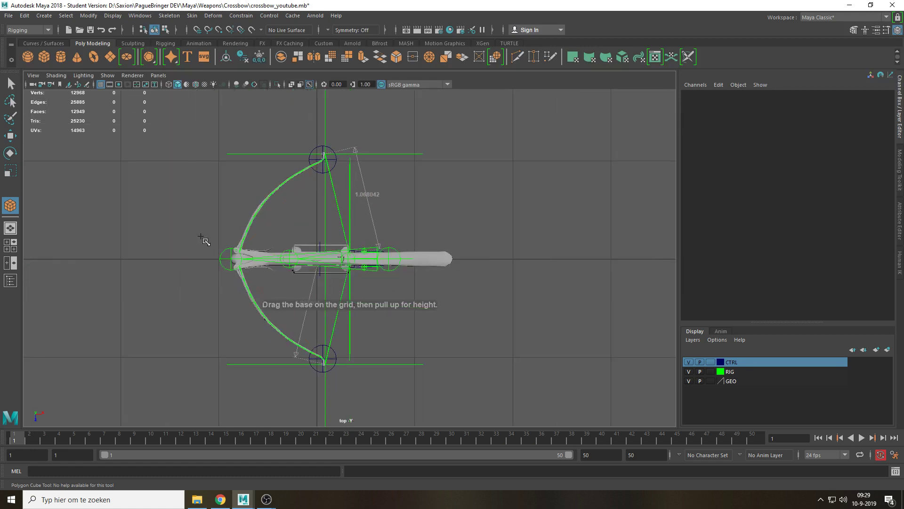
drag(218, 232, 469, 289)
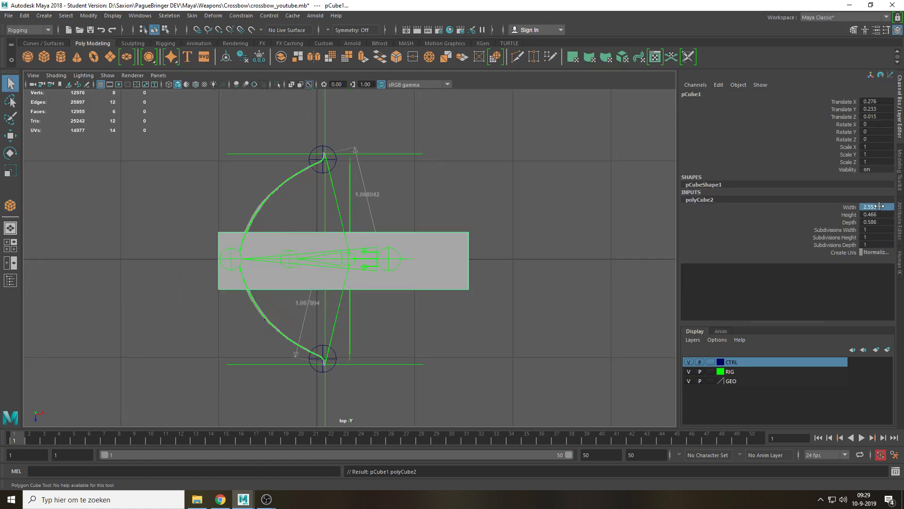
Set the new cube's width to 3, height to 0.5 and depth to 0.6
key(Tab)
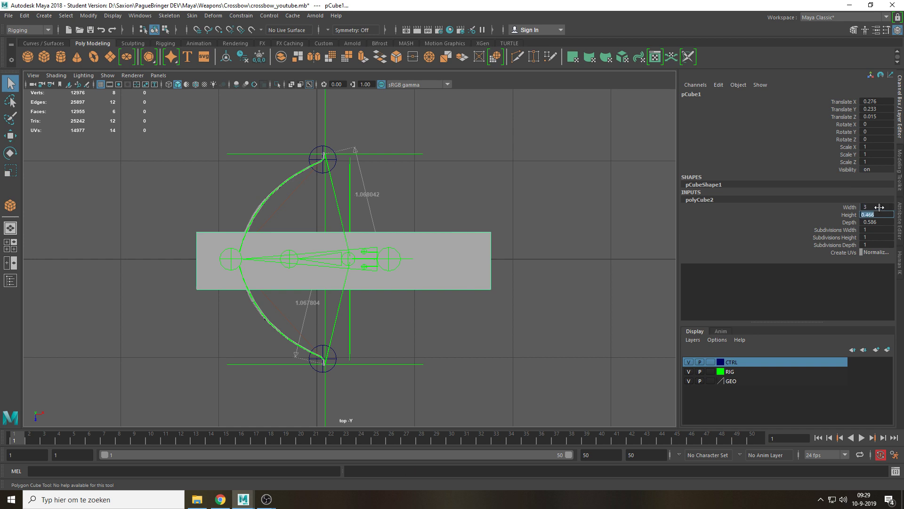
text(0.6)
key(Return)
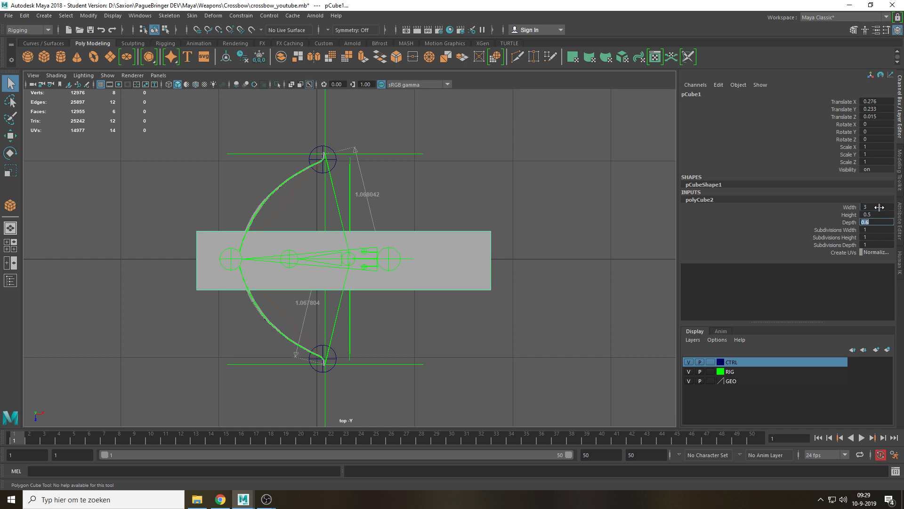
Fit the cube around the whole crossbow at about Y 0.069, with X scale about 0.756 and Y scale about 1.465
key(w)
scroll(581, 238, up, 2)
key(space)
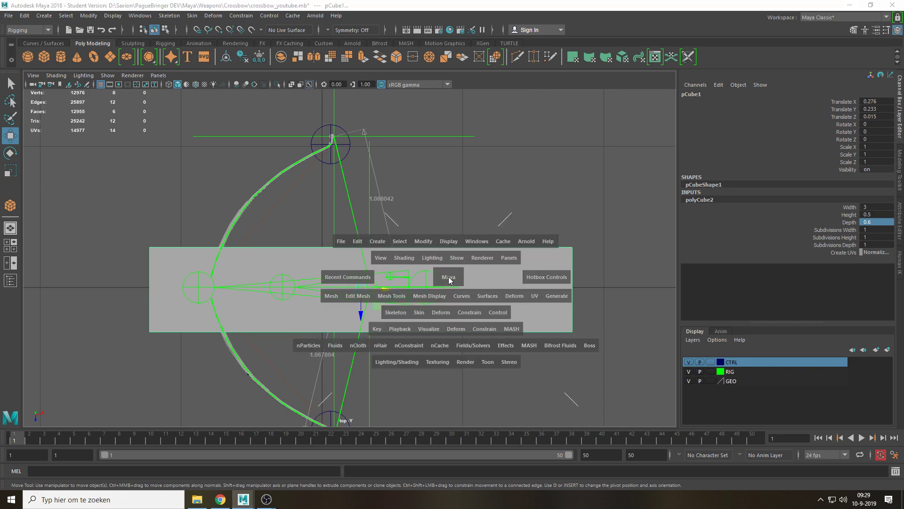
drag(448, 275, 354, 262)
key(4)
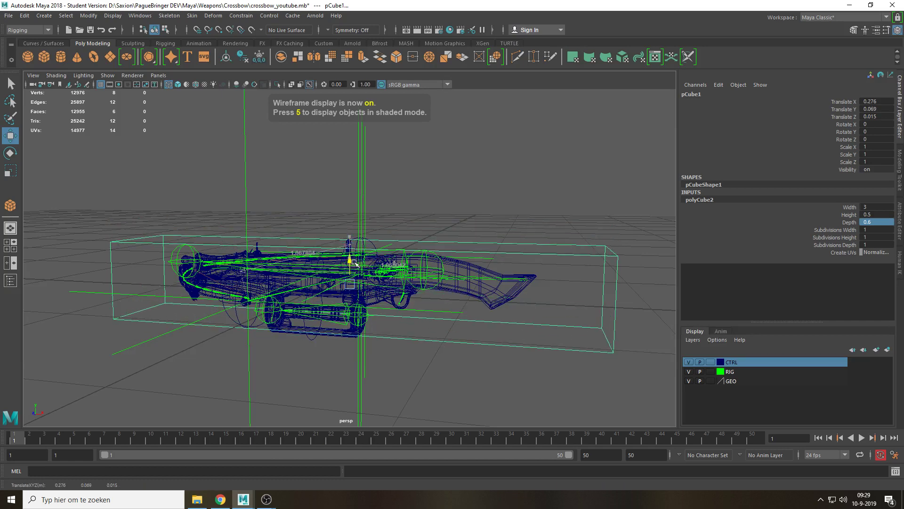
key(r)
mouse_move(369, 287)
mouse_down()
mouse_move(348, 247)
mouse_move(408, 250)
mouse_move(397, 237)
mouse_move(500, 259)
mouse_up()
key(5)
Enable drawing overrides on the large cube's shape and turn off its shading
key(ctrl+a)
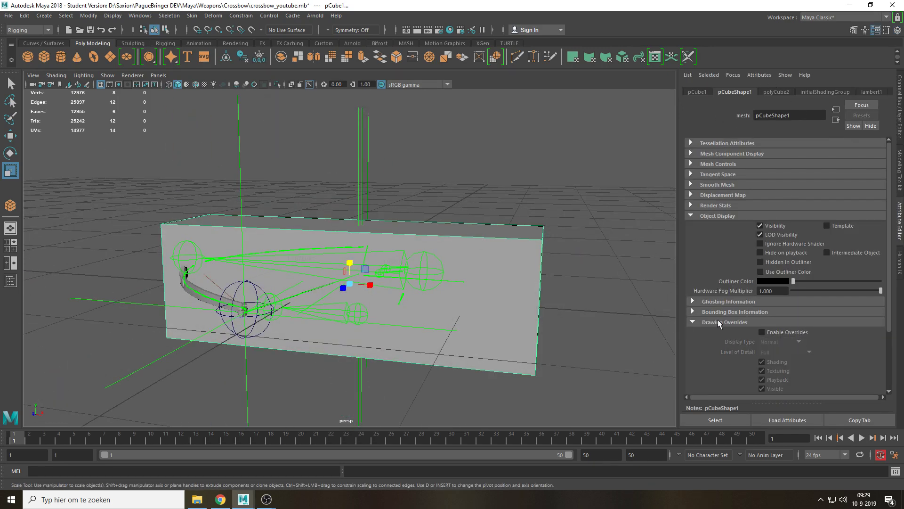
click(761, 333)
click(761, 362)
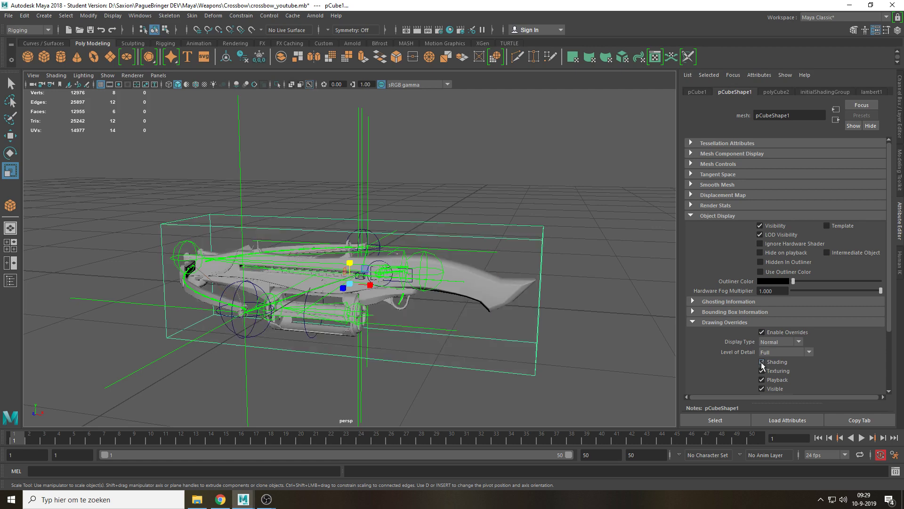
click(591, 302)
mouse_move(592, 301)
alt+mouse_down()
mouse_move(579, 250)
mouse_move(678, 252)
mouse_move(574, 252)
mouse_move(549, 236)
alt+mouse_up()
click(549, 234)
click(900, 99)
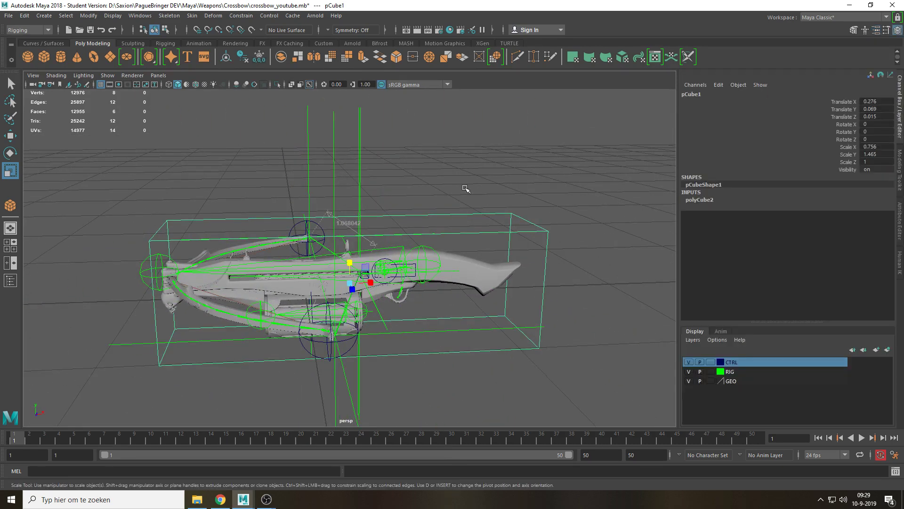
Freeze the large cube's transformations and add it to the CTRL layer
click(88, 15)
click(116, 60)
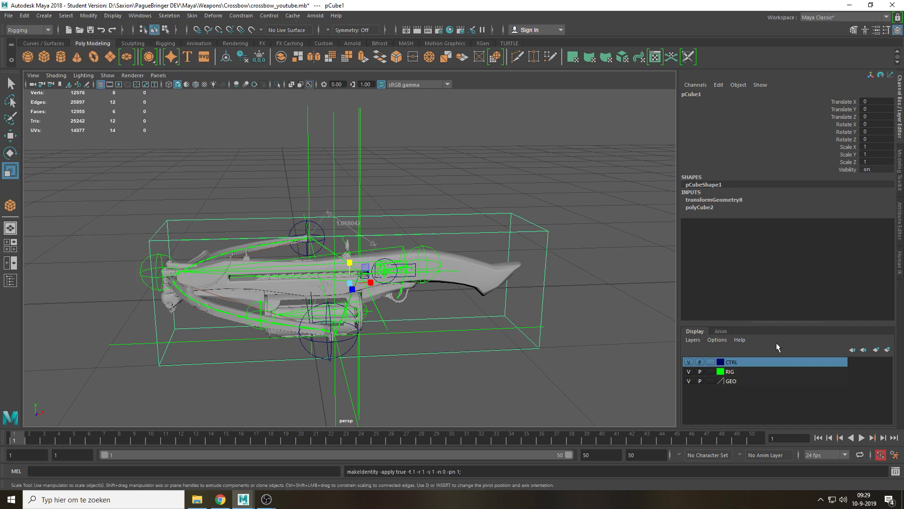
right_click(753, 362)
click(760, 382)
click(668, 375)
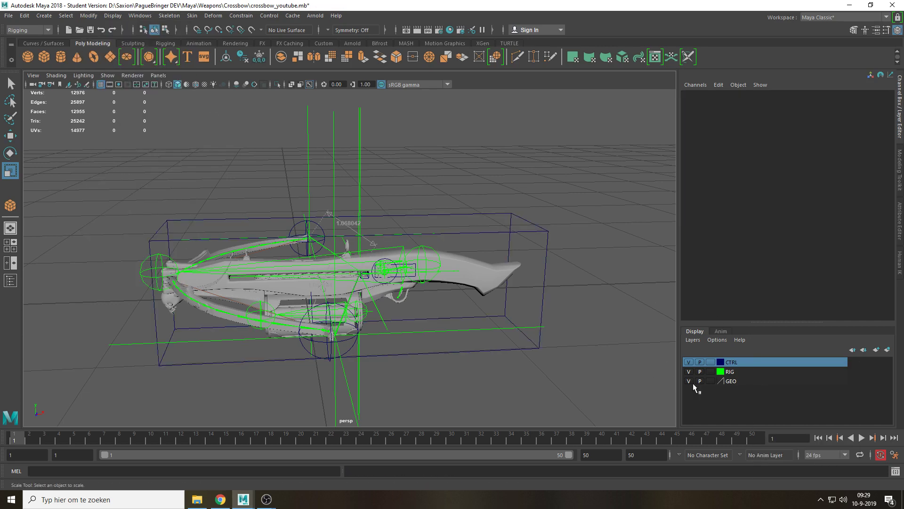
Hide the RIG layer to review the control shapes around the crossbow, and show the layer again
click(689, 371)
alt+drag(490, 329, 693, 394)
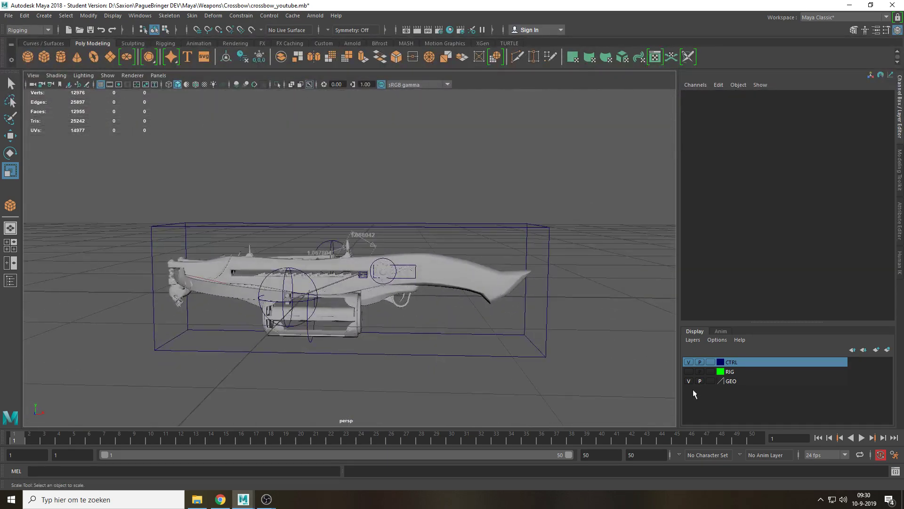
click(688, 371)
Snap the large cube's pivot onto the center of the main joint in the stock, and hide the GEO layer
click(468, 228)
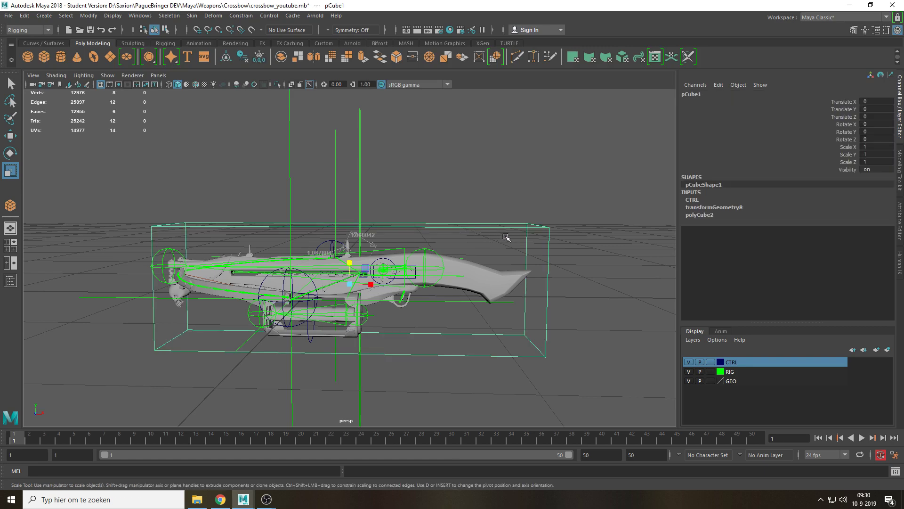
key(space)
drag(505, 236, 505, 261)
scroll(503, 262, down, 3)
key(w)
scroll(498, 262, up, 6)
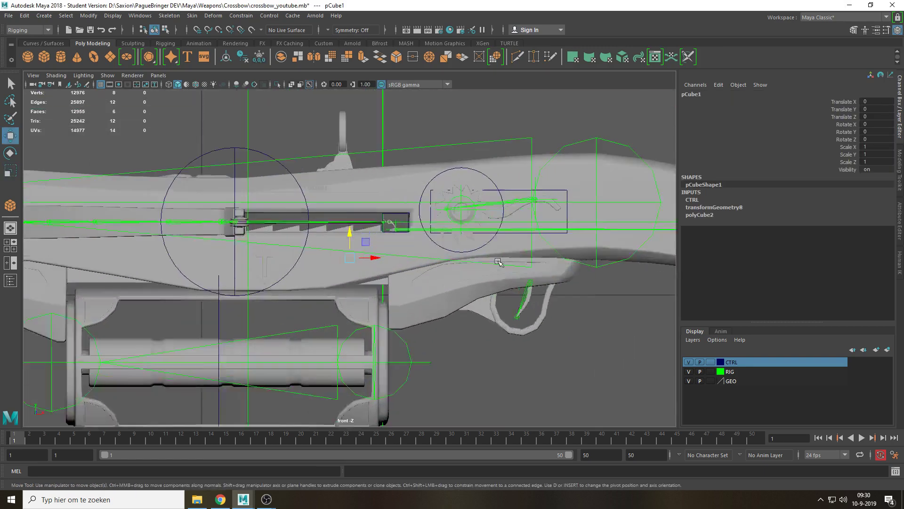
key(d)
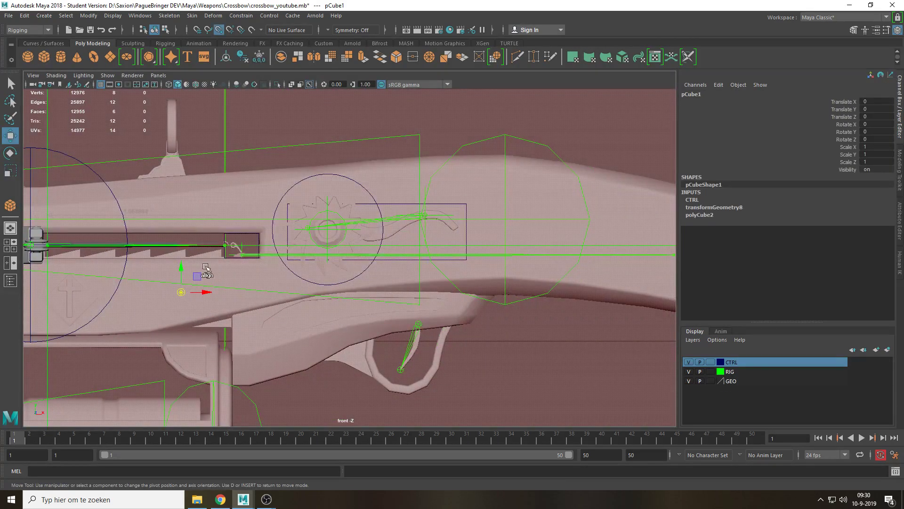
drag(198, 275, 515, 239)
click(689, 380)
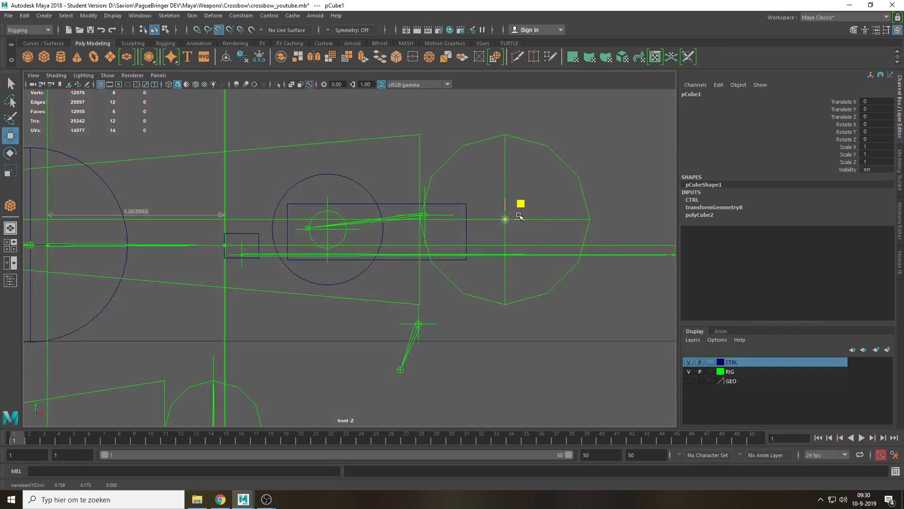
key(space)
click(485, 212)
click(485, 211)
drag(486, 208, 538, 234)
Try rotating the large cube about its new pivot, and undo the rotation
key(e)
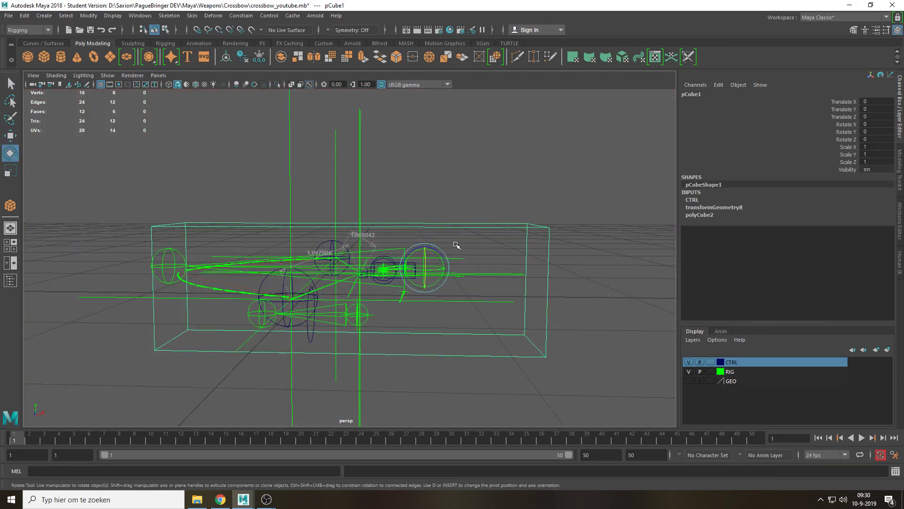
drag(427, 248, 438, 249)
key(ctrl+z)
Deselect the cube, show the GEO layer again and save the scene
click(592, 306)
click(689, 381)
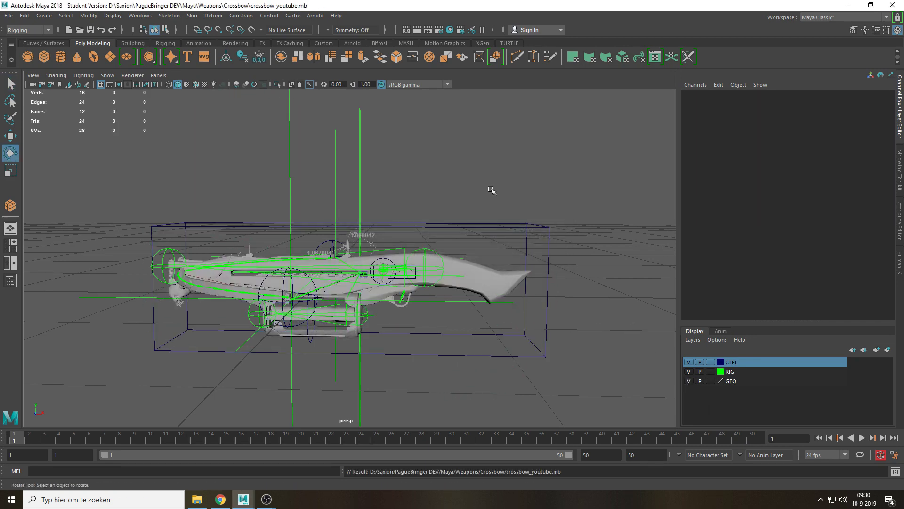
Test moving ikHandle2 at the bow tip along X, and undo the move
alt+drag(490, 188, 448, 231)
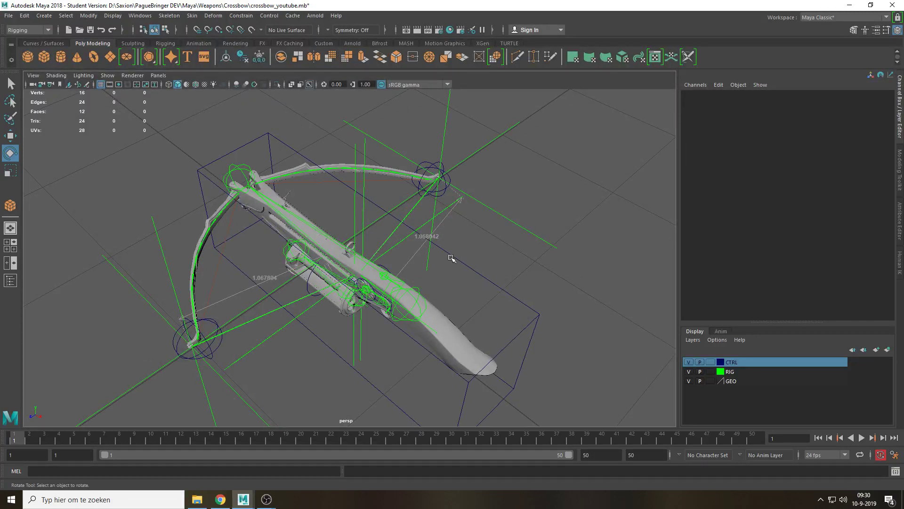
alt+middle_drag(239, 334, 394, 290)
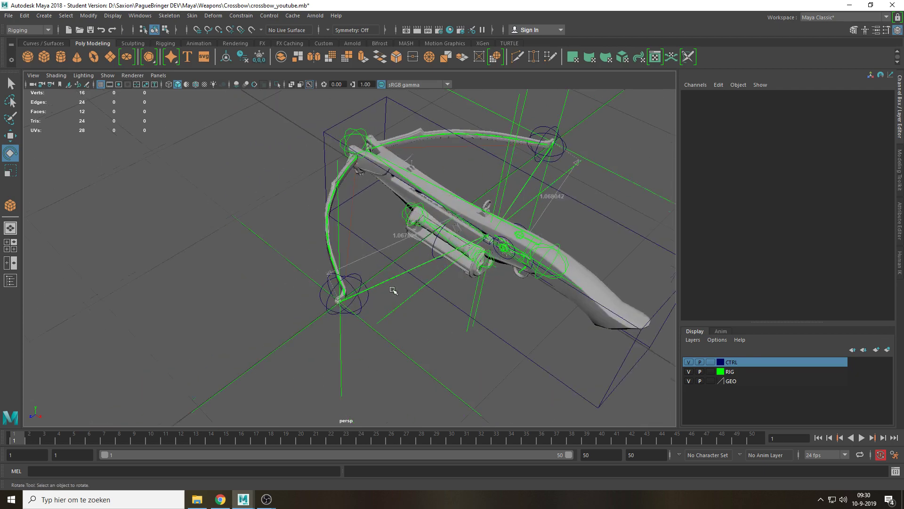
alt+right_drag(394, 290, 369, 89)
key(q)
click(335, 361)
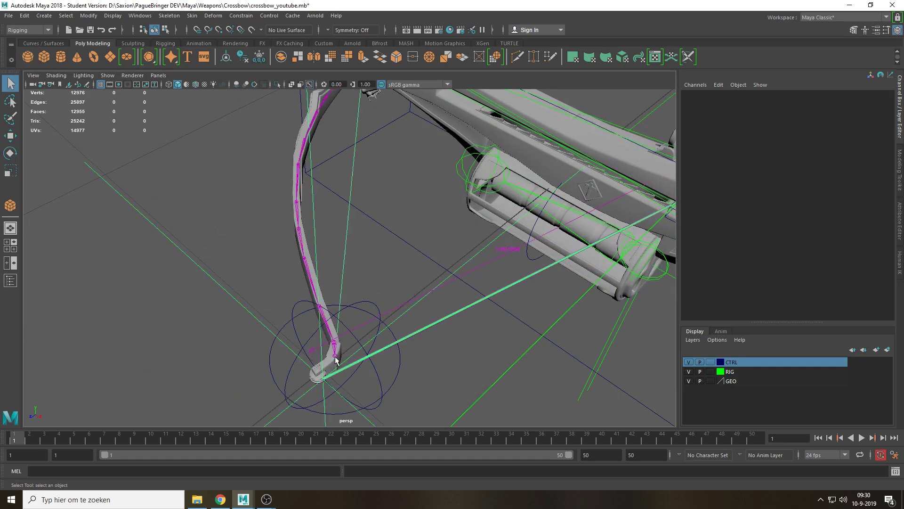
scroll(335, 362, down, 5)
key(w)
drag(358, 324, 353, 324)
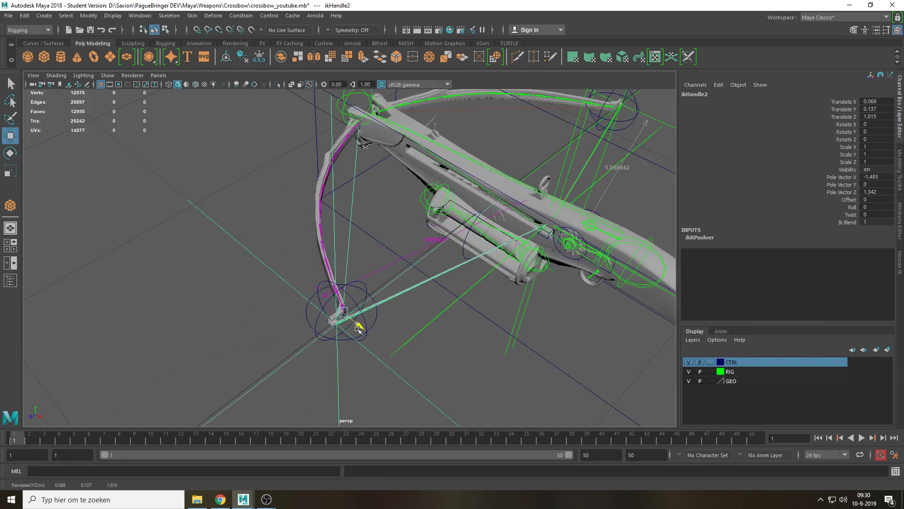
key(ctrl+z)
key(q)
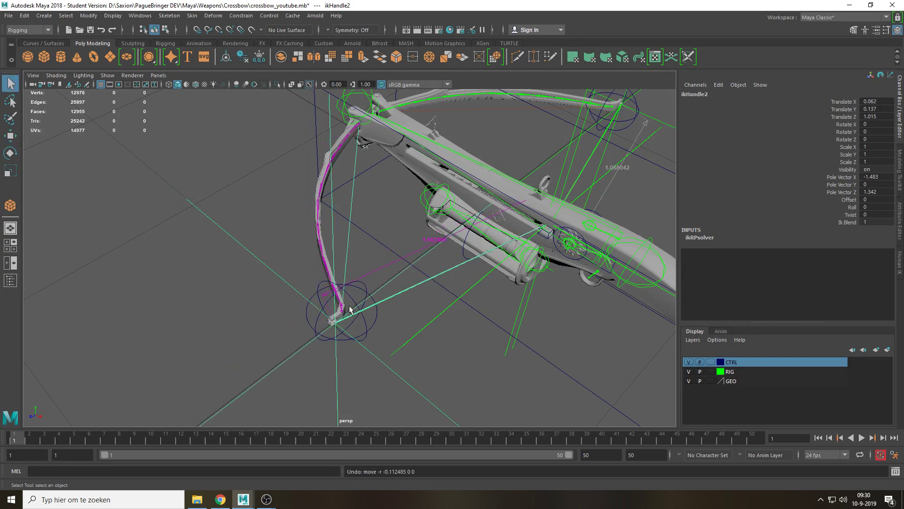
Show the Outliner and parent-constrain ikHandle2 to L_CTRL_Bow, with the control as the driver
click(140, 15)
click(153, 117)
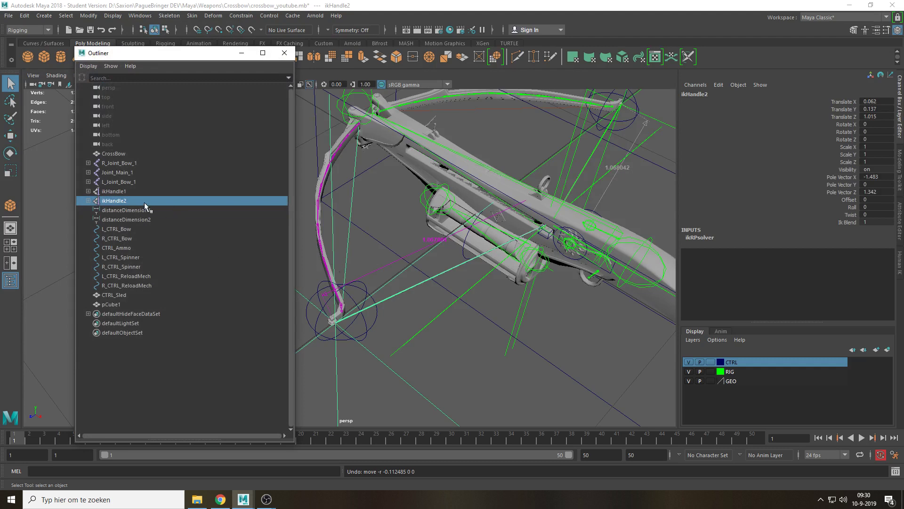
click(362, 294)
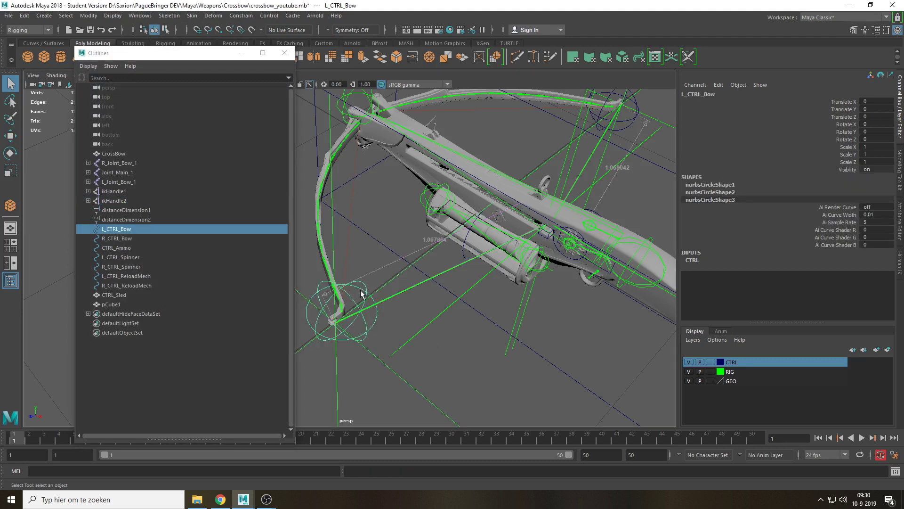
ctrl+click(128, 200)
click(241, 16)
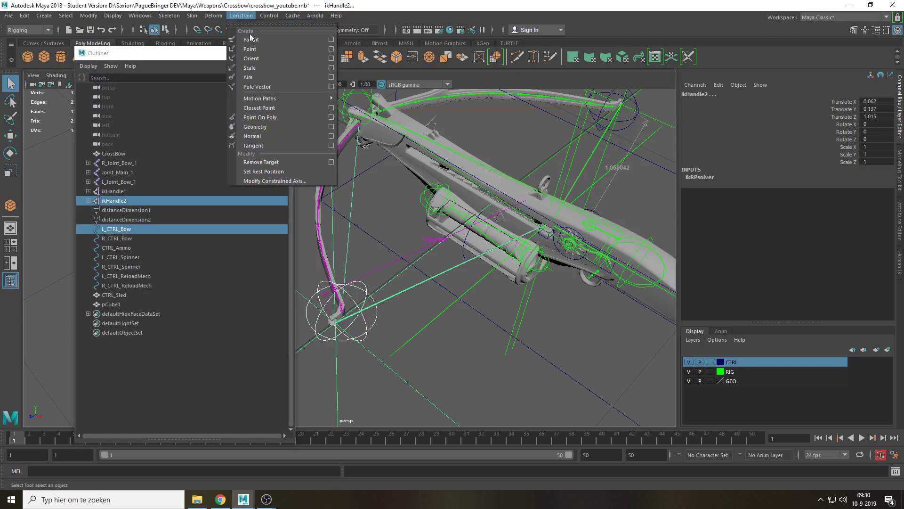
click(251, 39)
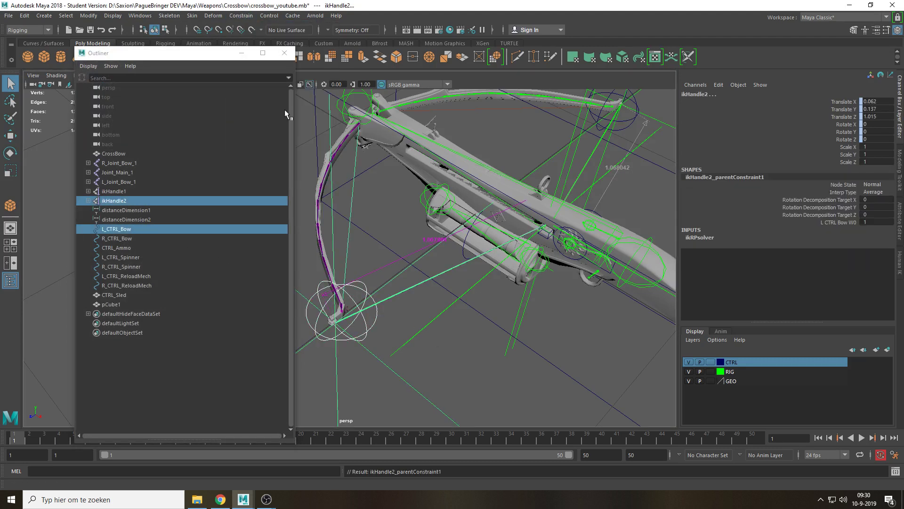
Test moving L_CTRL_Bow along X to check that it drives the bow limb, and undo the move
click(128, 232)
alt+middle_drag(371, 265, 462, 270)
key(w)
drag(464, 330, 418, 304)
scroll(418, 314, down, 3)
key(ctrl+z)
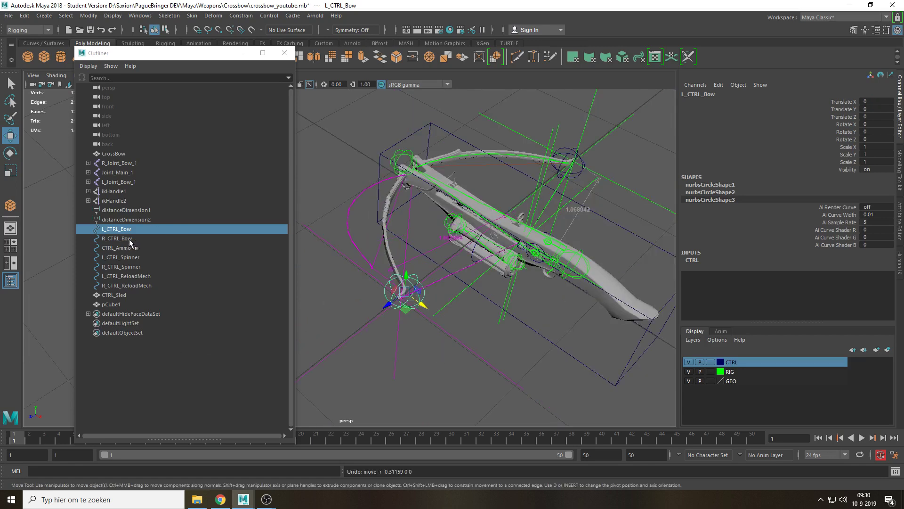
Parent-constrain ikHandle1 to R_CTRL_Bow with the control as the driver, and save the scene
click(139, 193)
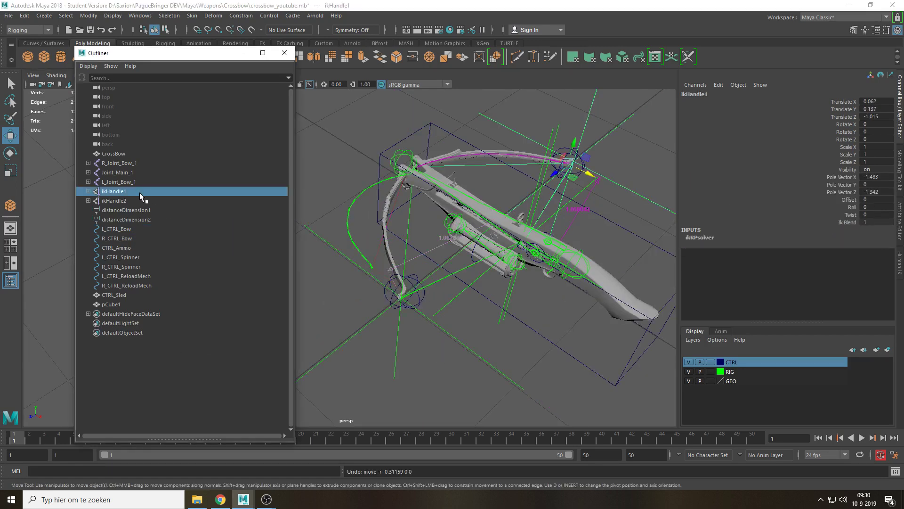
click(130, 238)
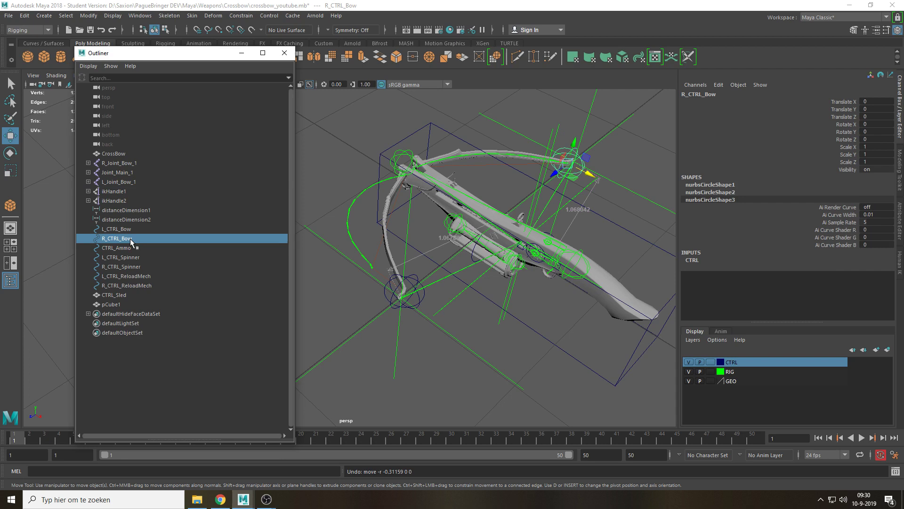
ctrl+click(127, 193)
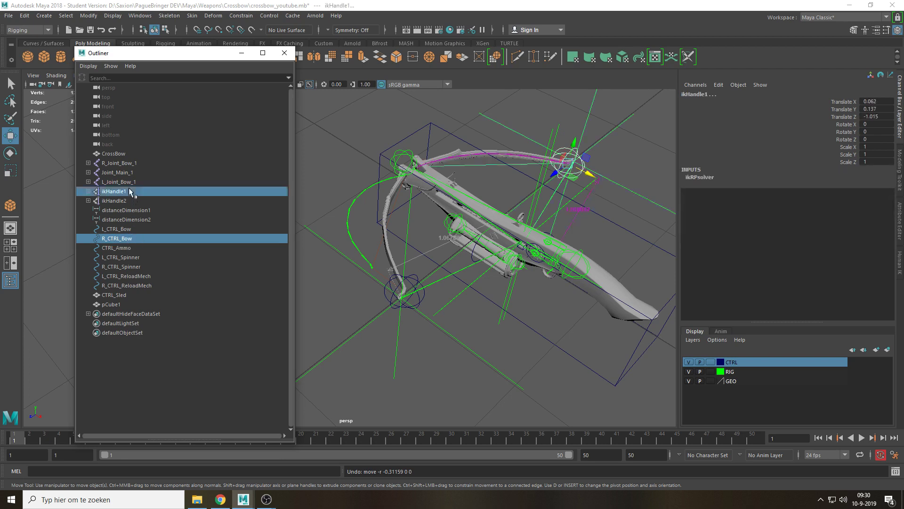
click(243, 15)
click(254, 38)
click(417, 335)
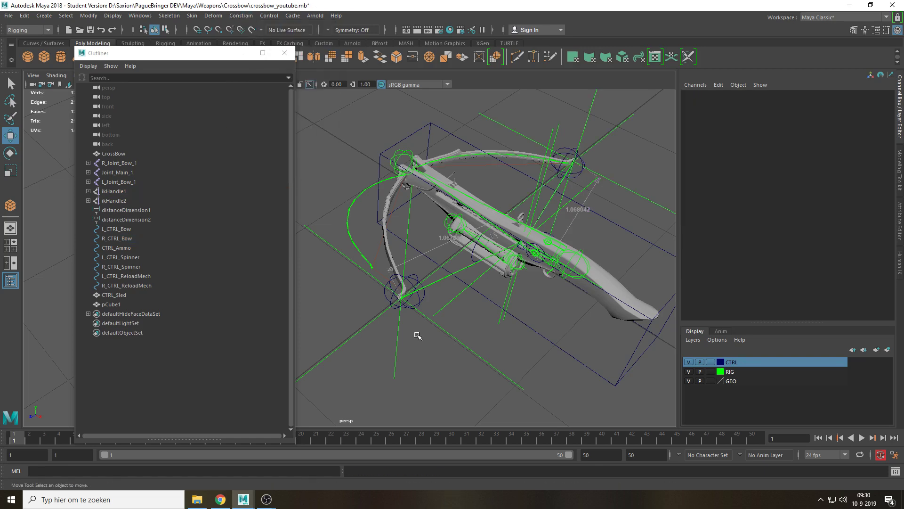
alt+drag(417, 335, 432, 274)
key(ctrl+s)
key(Return)
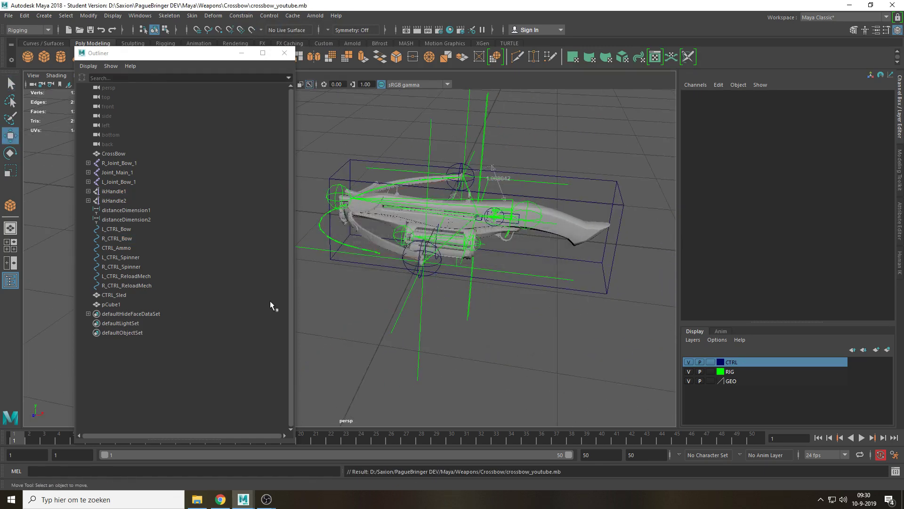
Rename the large cube around the crossbow as CTRL_MAIN
click(622, 211)
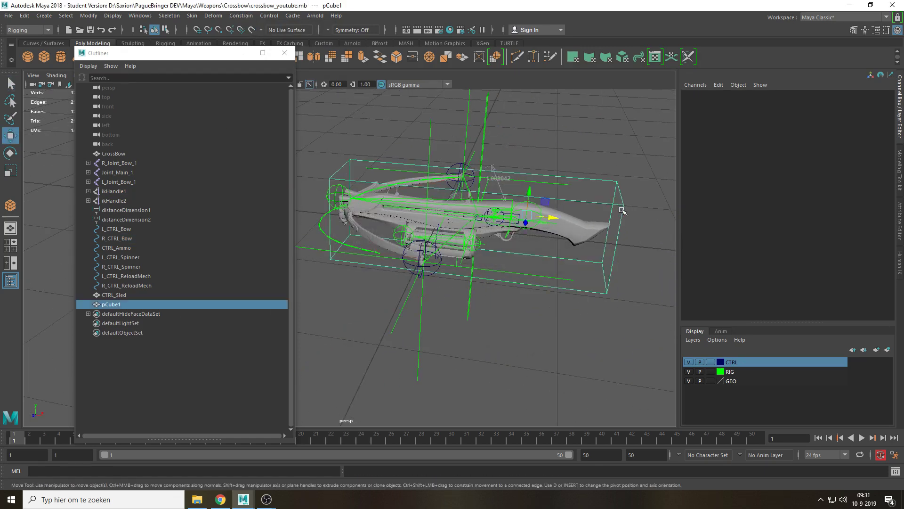
click(126, 240)
shift+click(131, 229)
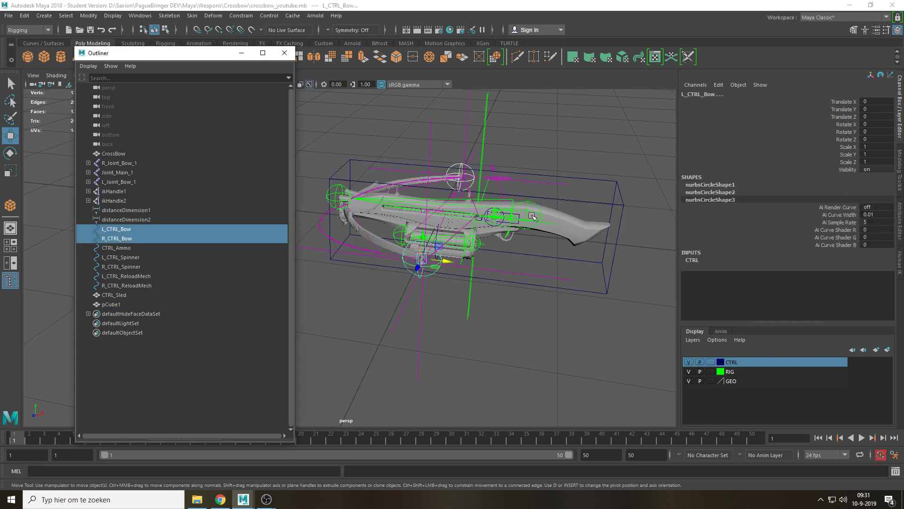
click(622, 207)
click(714, 95)
text(c)
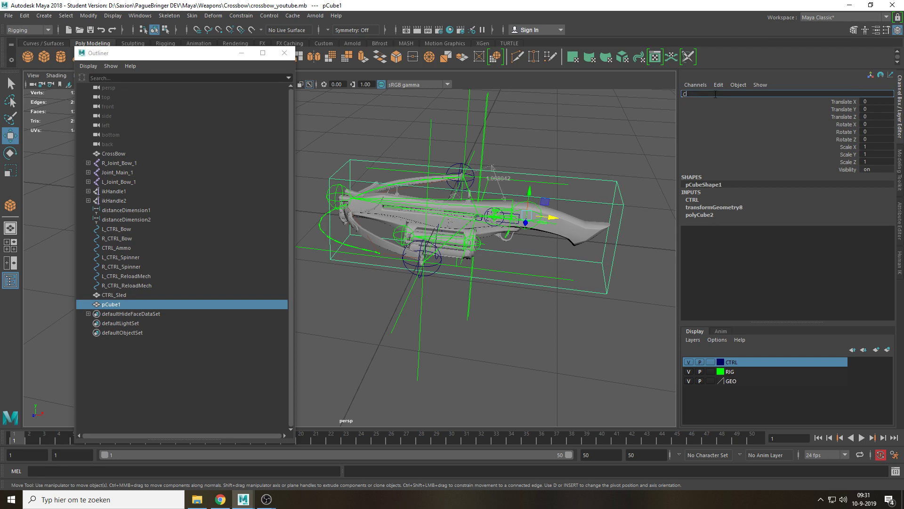
text(TRL_MAIN)
key(Return)
Parent L_CTRL_Bow and R_CTRL_Bow under CTRL_MAIN in the hierarchy
click(105, 238)
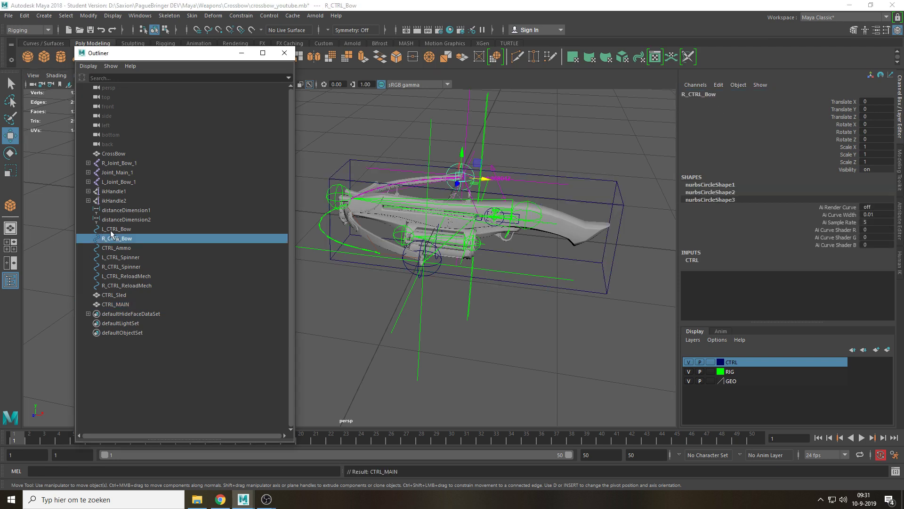
shift+click(117, 229)
middle_drag(129, 241, 127, 304)
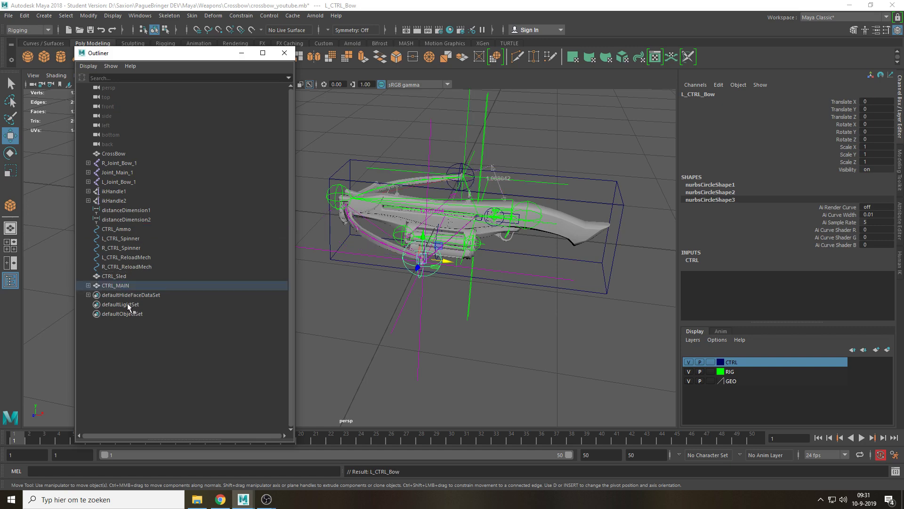
Test rotating CTRL_MAIN about Z with its child controls, undo the rotation and clear the selection
click(131, 283)
key(e)
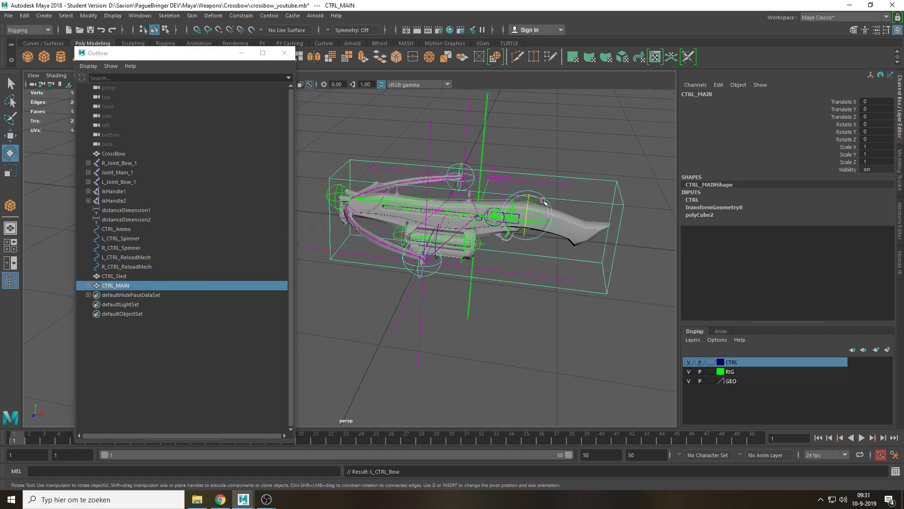
drag(544, 206, 541, 204)
key(ctrl+z)
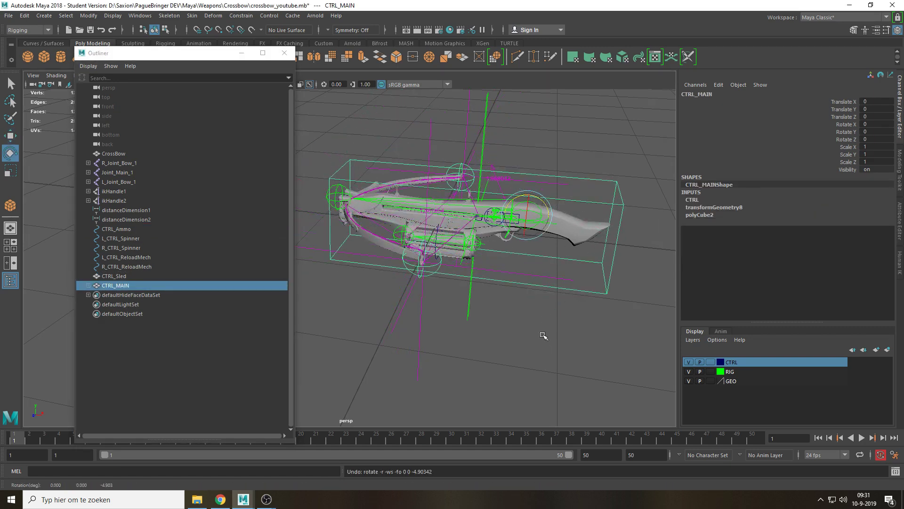
click(543, 331)
Inspect the joint L_Joint_Bow_1 at the front of the crossbow, deselect it and save the scene
alt+drag(381, 240, 479, 236)
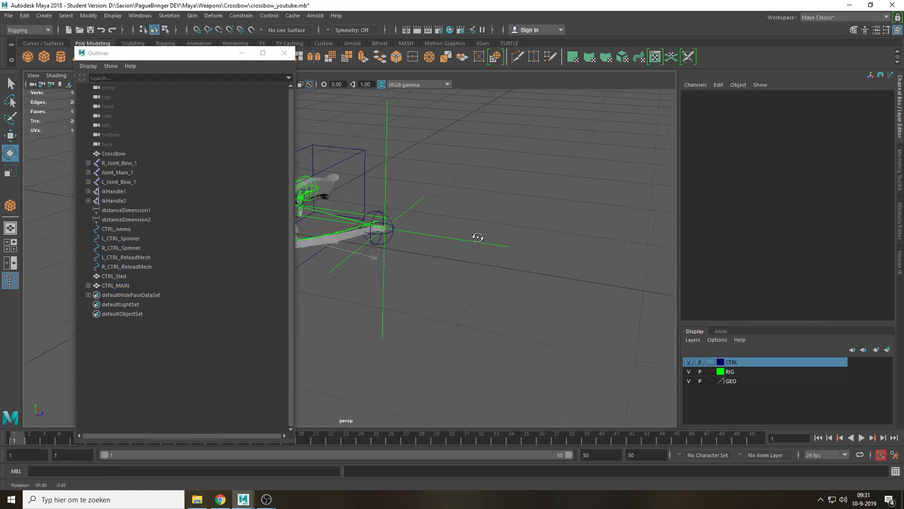
alt+middle_drag(388, 236, 587, 236)
scroll(435, 261, up, 3)
alt+drag(548, 268, 421, 275)
key(q)
click(426, 272)
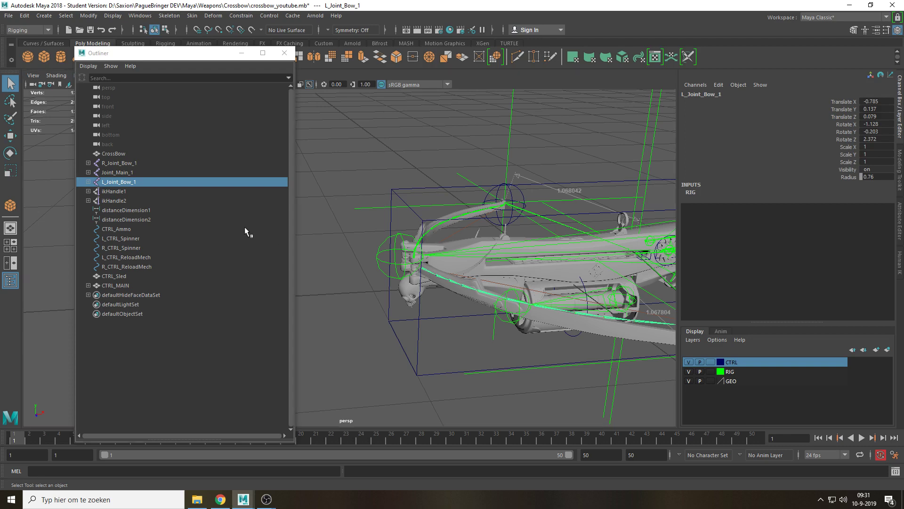
click(405, 139)
alt+drag(405, 140, 447, 270)
key(ctrl+s)
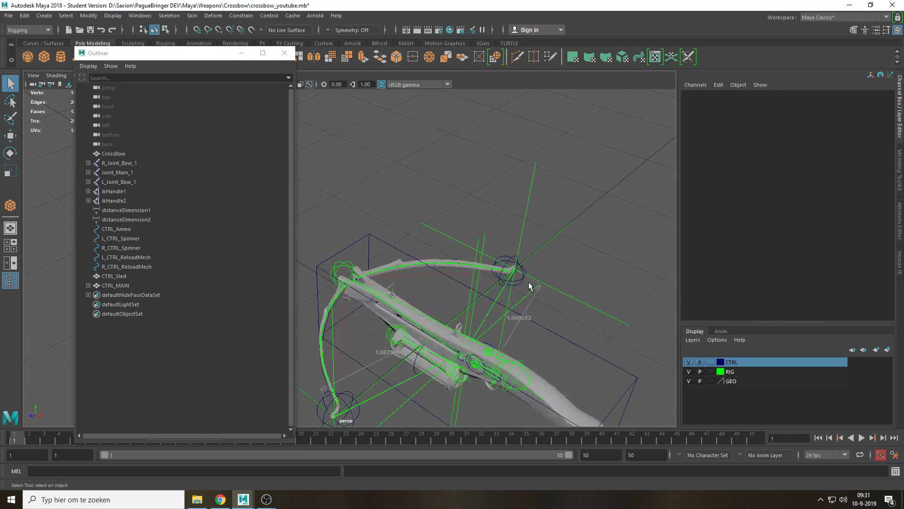
Test moving R_CTRL_Bow along X, undo the move and deselect the control
click(523, 281)
key(w)
drag(528, 281, 481, 257)
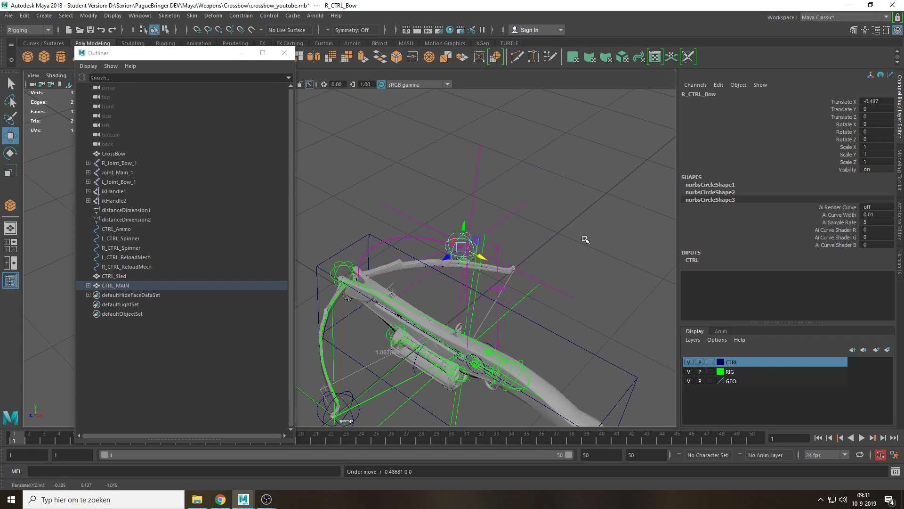
key(ctrl+z)
click(585, 240)
Orient-constrain LOC_AmmoRetainer in the ammo drum to CTRL_Ammo, with the control as the driver
alt+middle_drag(498, 334, 445, 205)
alt+drag(473, 229, 480, 210)
alt+middle_drag(480, 210, 482, 243)
scroll(425, 220, up, 5)
alt+drag(500, 237, 455, 240)
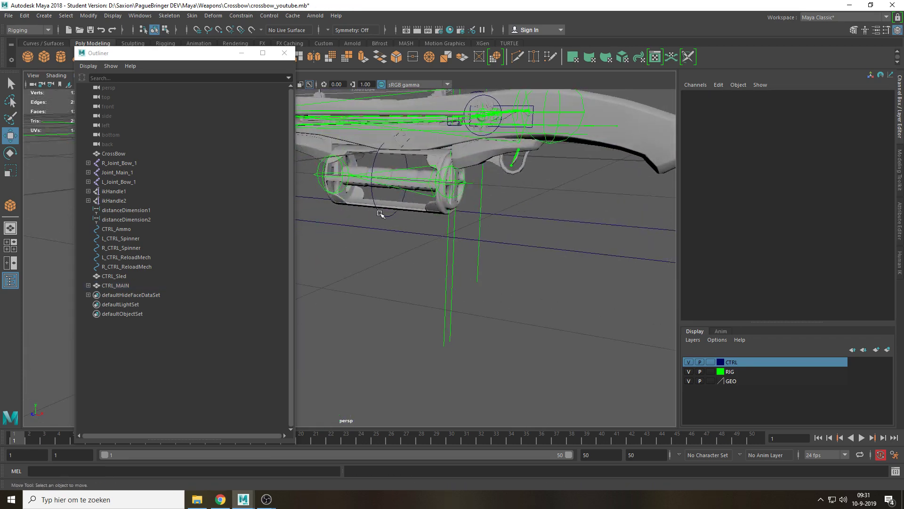
click(380, 213)
key(q)
key(f)
alt+drag(532, 279, 514, 270)
click(558, 281)
alt+middle_drag(514, 269, 563, 267)
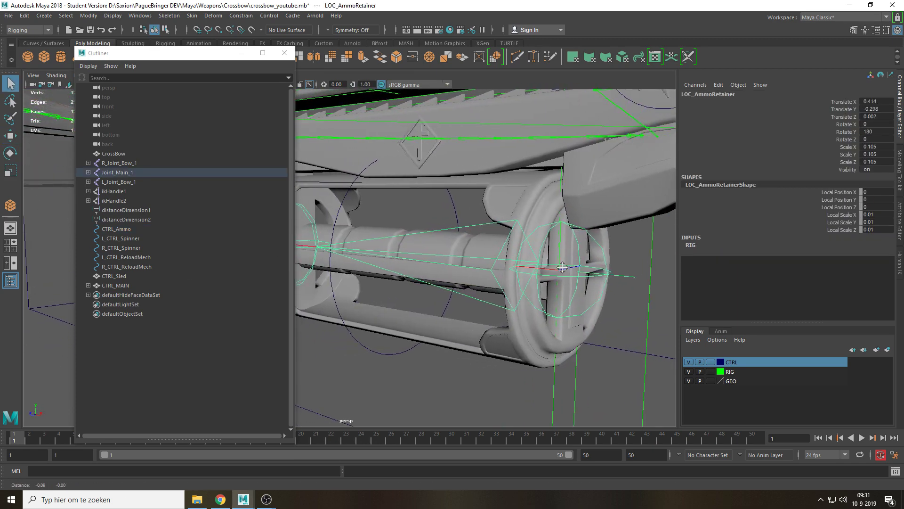
click(388, 357)
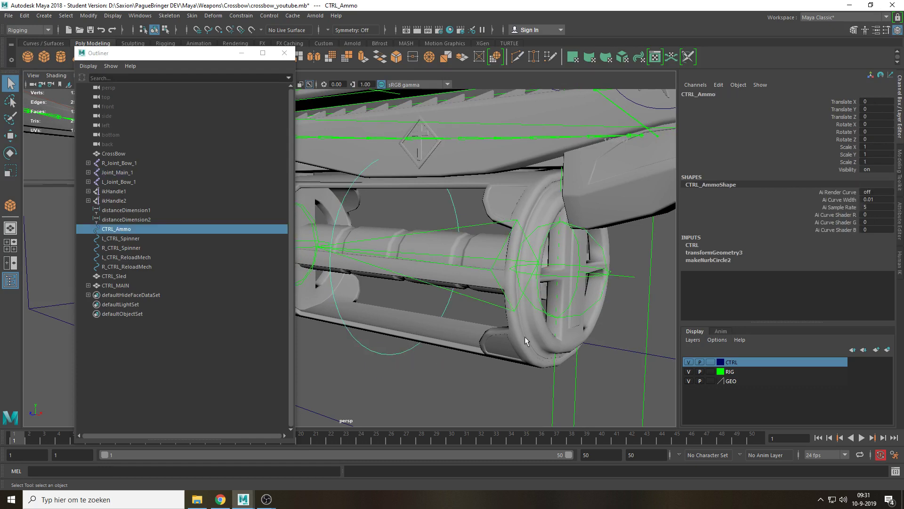
shift+click(631, 278)
click(241, 16)
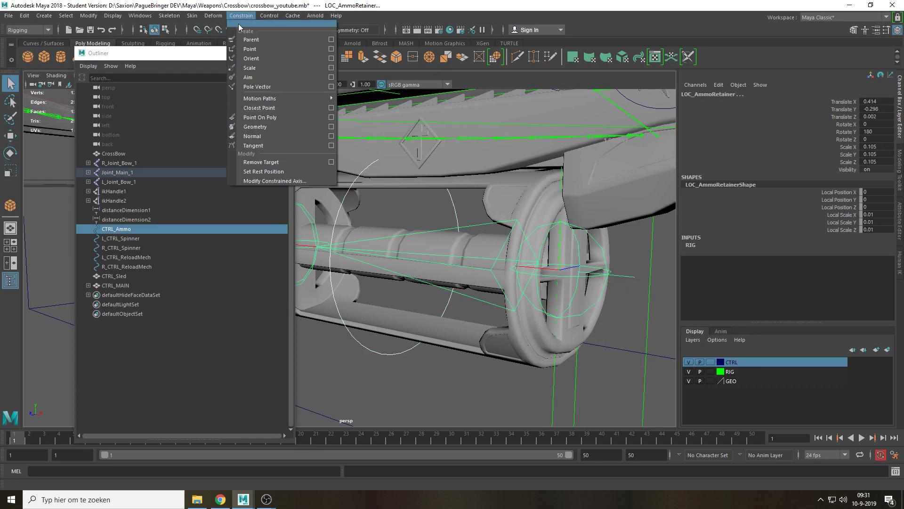
click(257, 61)
Test rotating CTRL_Ammo about X to check the ammo drum, and undo the rotation
click(374, 349)
scroll(379, 337, down, 1)
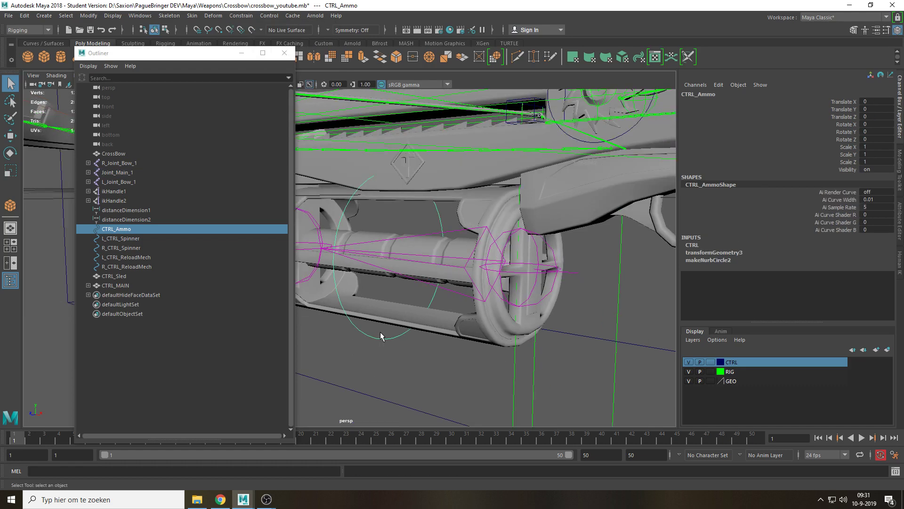
key(e)
drag(379, 247, 380, 226)
key(ctrl+z)
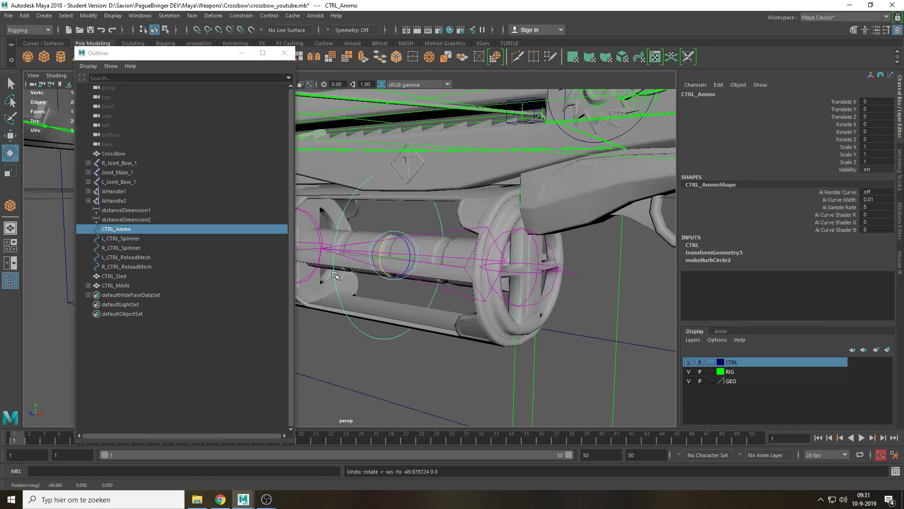
Parent CTRL_Ammo under CTRL_MAIN in the hierarchy and clear the selection
click(137, 231)
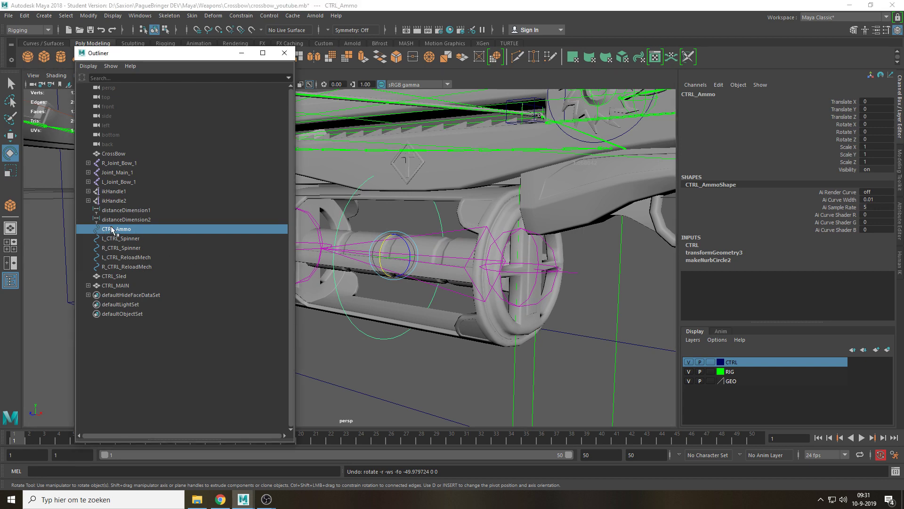
drag(111, 229, 132, 287)
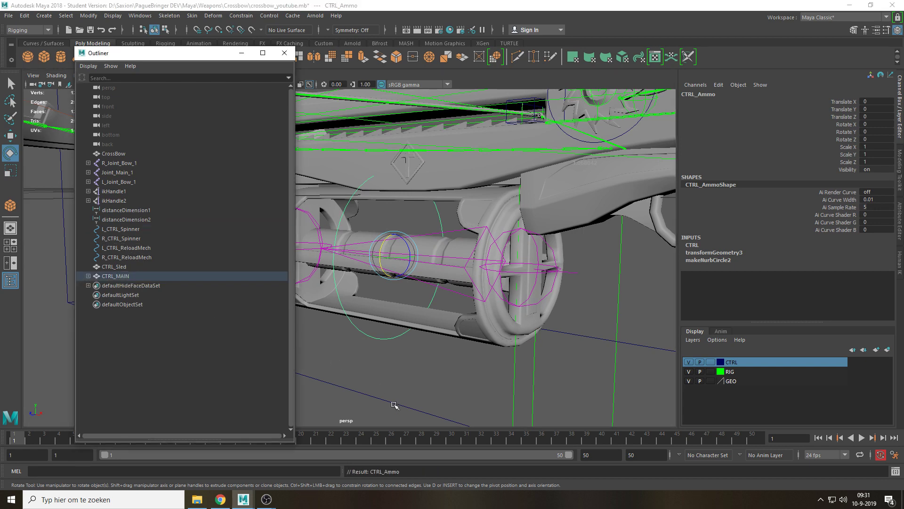
click(394, 405)
scroll(394, 312, down, 5)
click(386, 379)
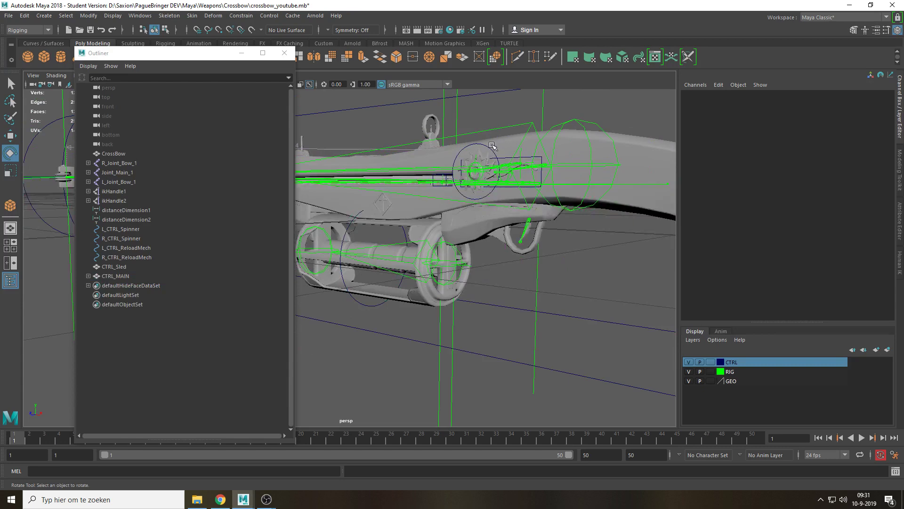
Orient-constrain L_LOC_Spinner at the toothed wheel to L_CTRL_Spinner, with the control as the driver
click(490, 144)
key(f)
alt+drag(378, 248, 398, 264)
key(q)
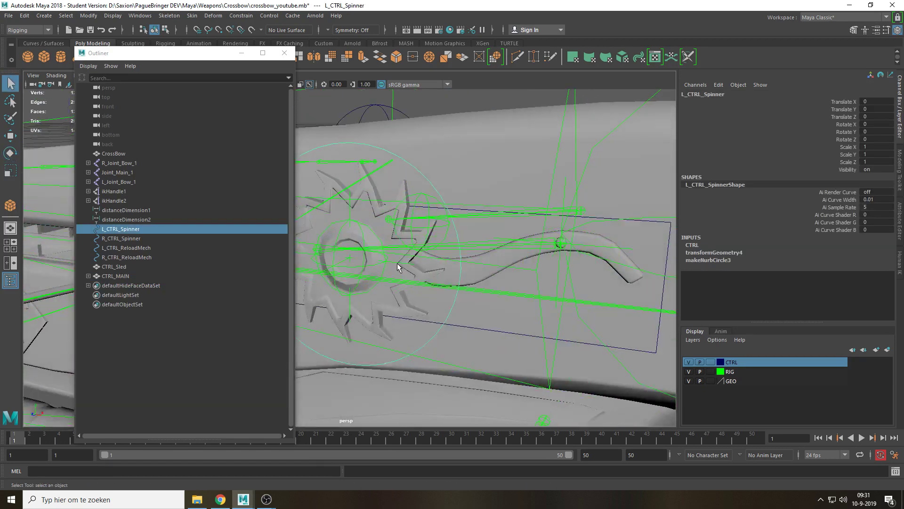
shift+click(397, 266)
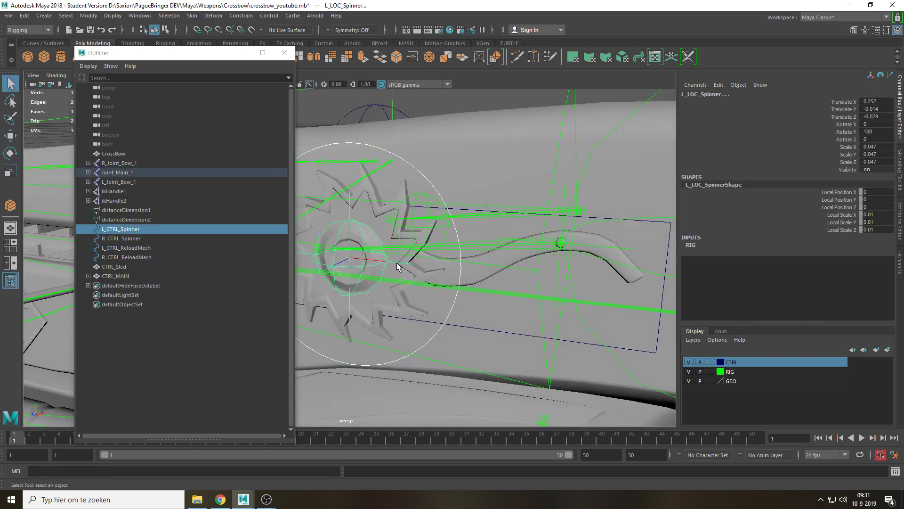
click(241, 16)
click(254, 57)
Test rotating L_CTRL_Spinner about Z to check the toothed wheel, and undo the rotation
click(424, 177)
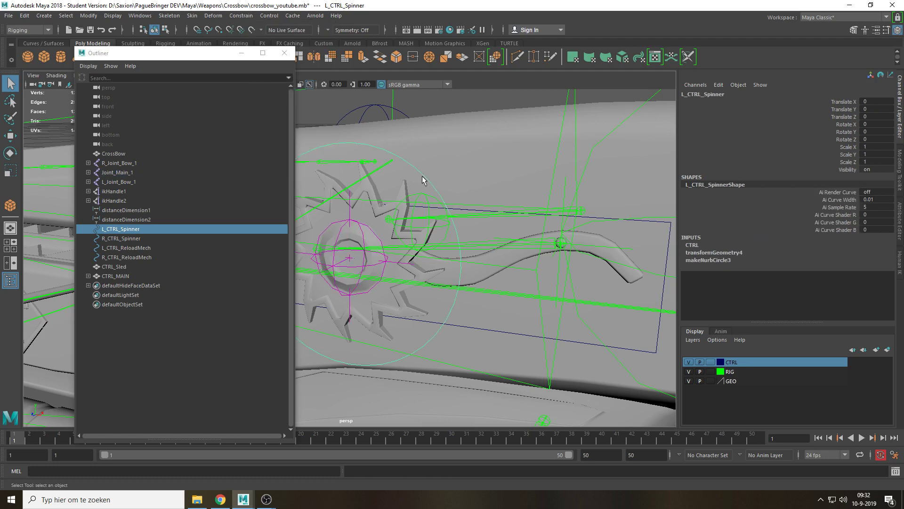
scroll(415, 189, down, 3)
key(e)
mouse_move(368, 244)
mouse_down()
mouse_move(380, 277)
mouse_move(375, 257)
mouse_move(388, 269)
mouse_move(372, 246)
mouse_up()
key(ctrl+z)
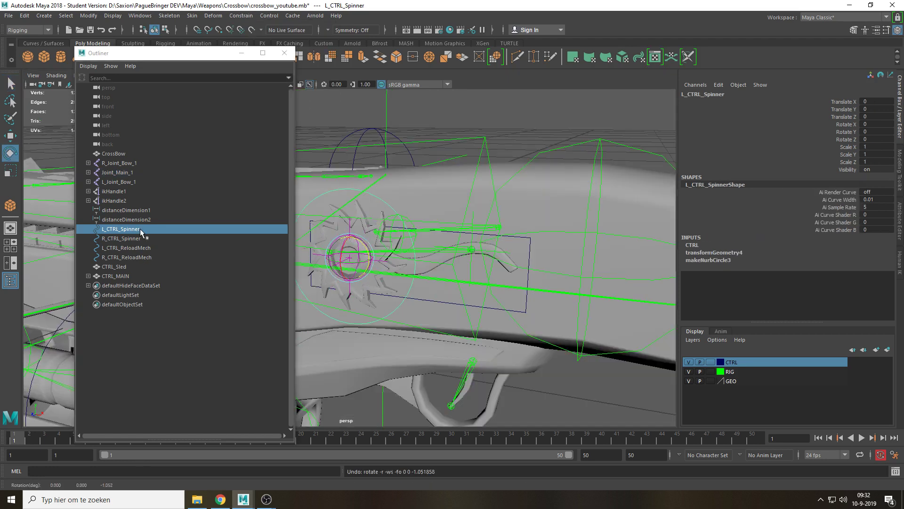
Parent L_CTRL_Spinner under CTRL_MAIN in the hierarchy
middle_drag(140, 229, 129, 275)
click(137, 237)
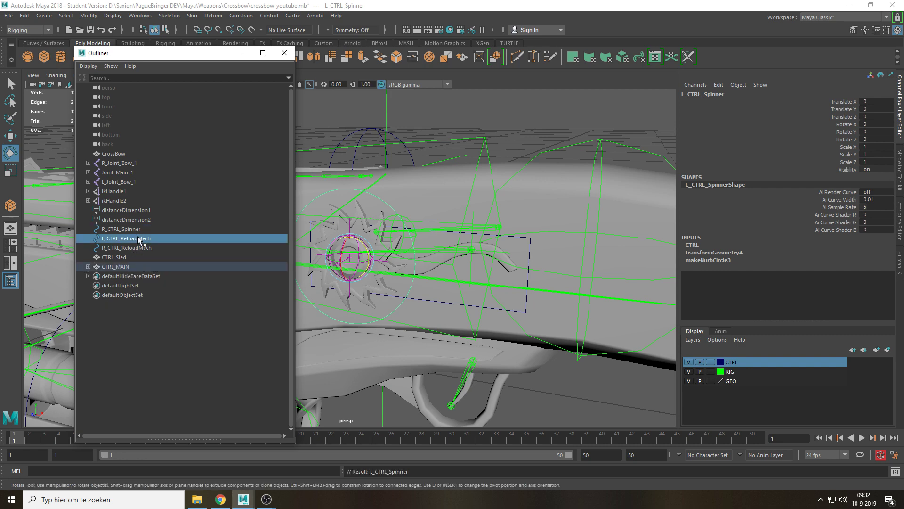
Orient-constrain L_LOC_ReloadMech at the reload lever to L_CTRL_ReloadMech, with the control as the driver
alt+drag(444, 260, 428, 281)
key(q)
alt+right_drag(428, 281, 451, 284)
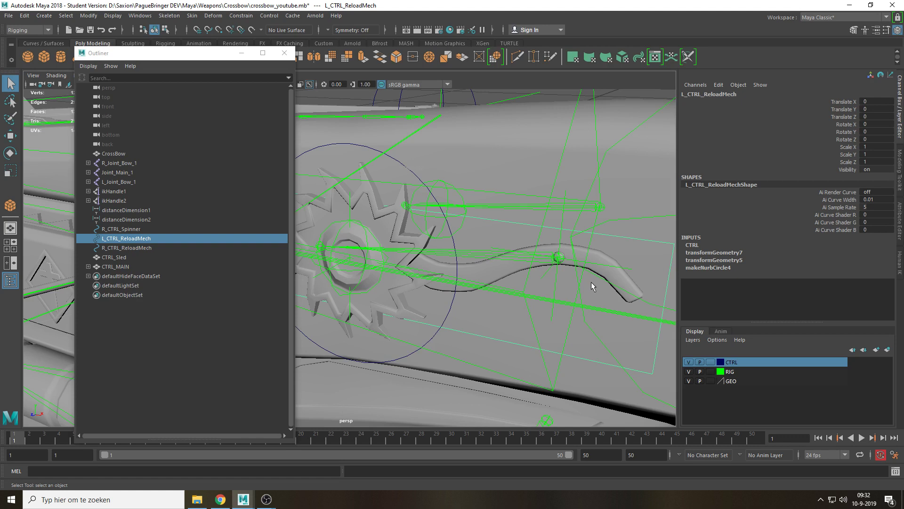
click(556, 283)
key(e)
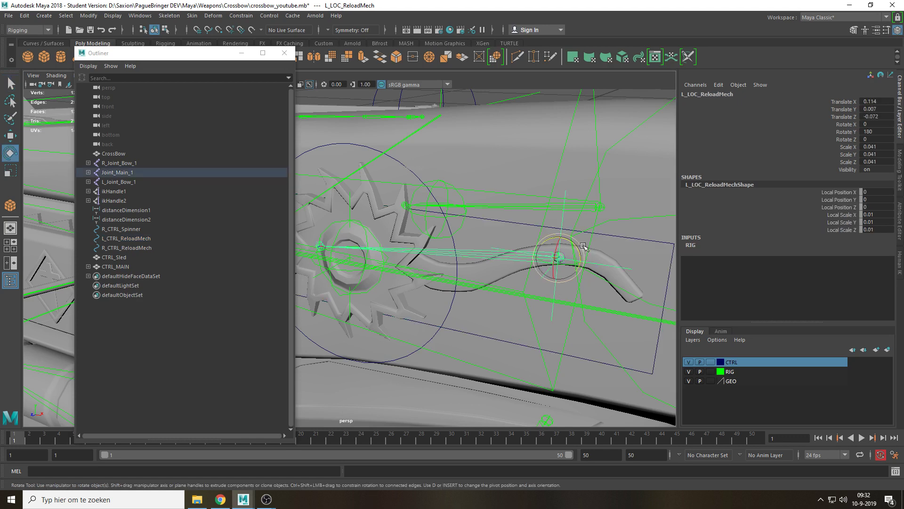
drag(578, 249, 575, 247)
key(q)
click(556, 290)
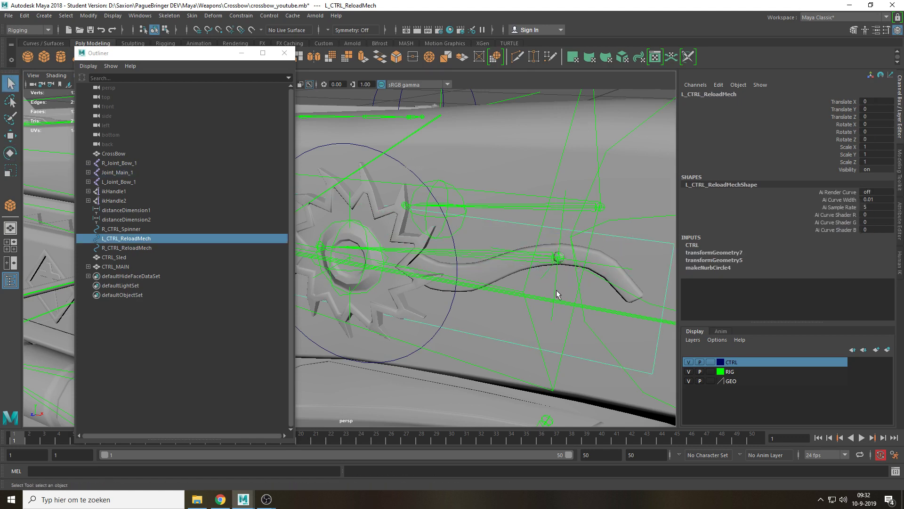
shift+click(555, 292)
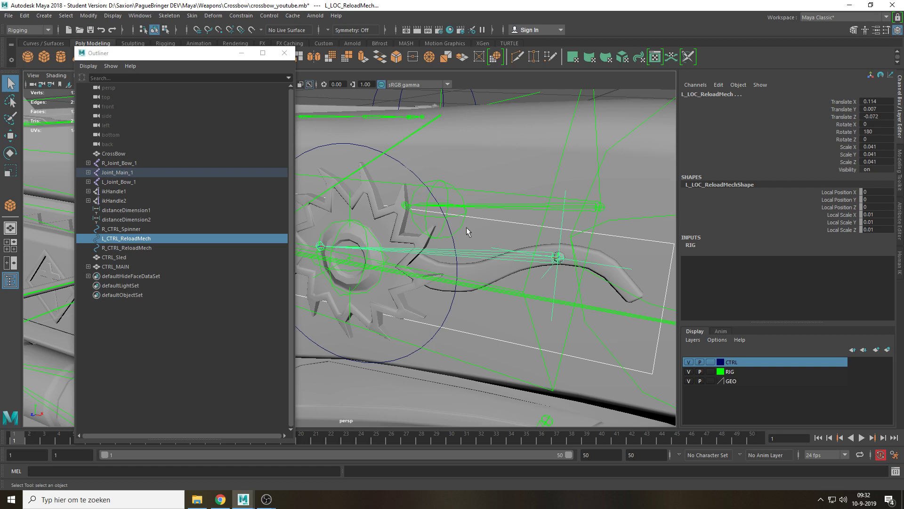
click(243, 16)
click(259, 62)
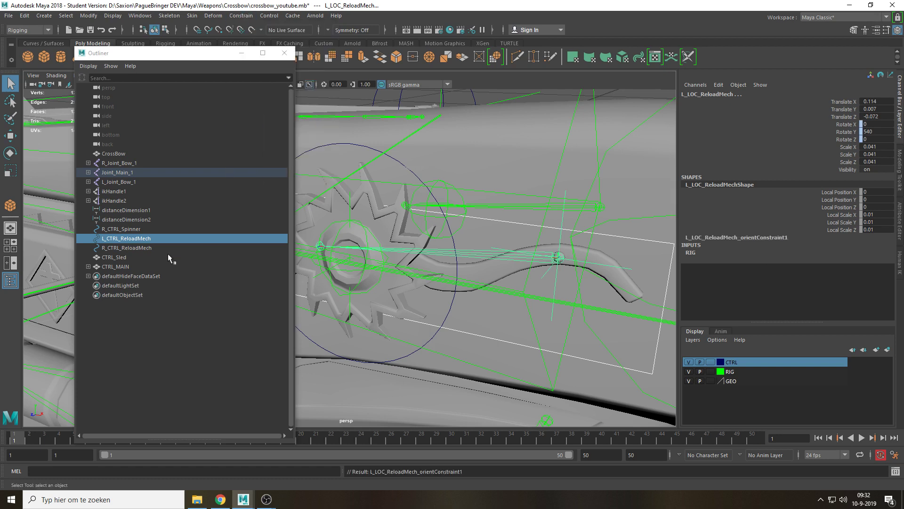
Test rotating L_CTRL_ReloadMech about Z to check the lever's joint, and undo the rotation
click(142, 240)
key(e)
drag(571, 252, 584, 248)
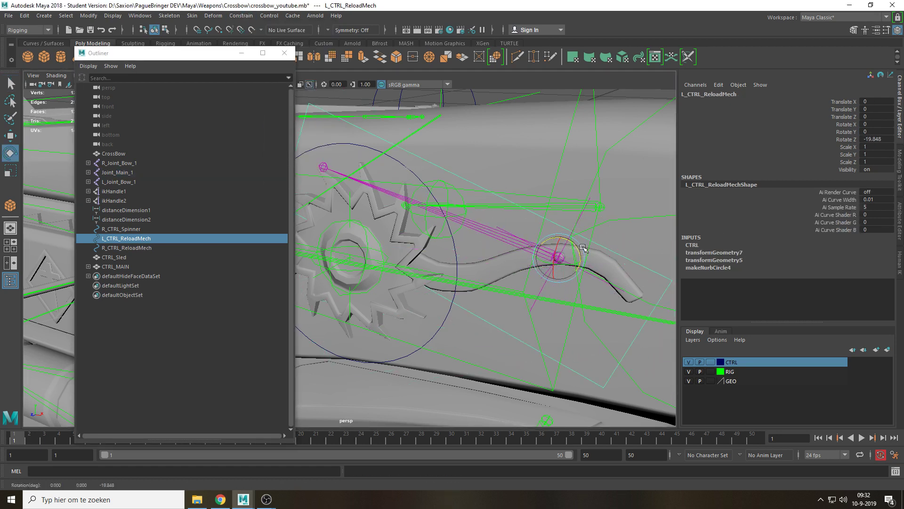
key(ctrl+z)
Parent L_CTRL_ReloadMech under CTRL_MAIN in the hierarchy and clear the selection
middle_drag(138, 238, 135, 267)
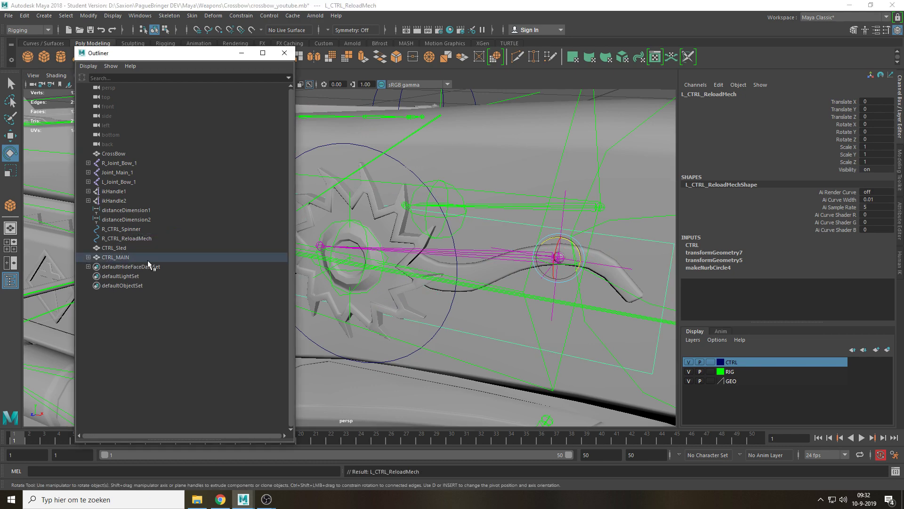
click(148, 259)
key(f)
alt+drag(484, 278, 371, 288)
click(436, 370)
alt+drag(436, 369, 399, 287)
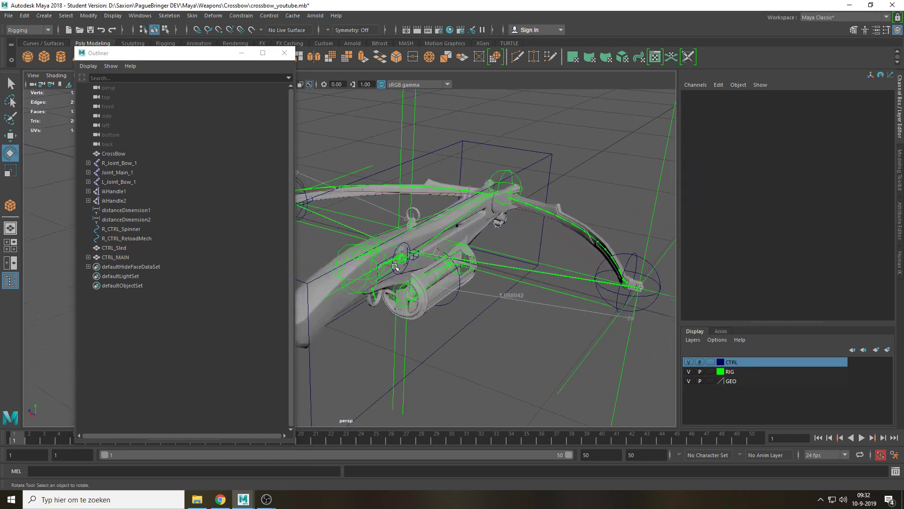
Orient-constrain R_LOC_Spinner at the toothed wheel on the crossbow's other side to R_CTRL_Spinner, with the control as the driver
key(q)
click(396, 253)
key(f)
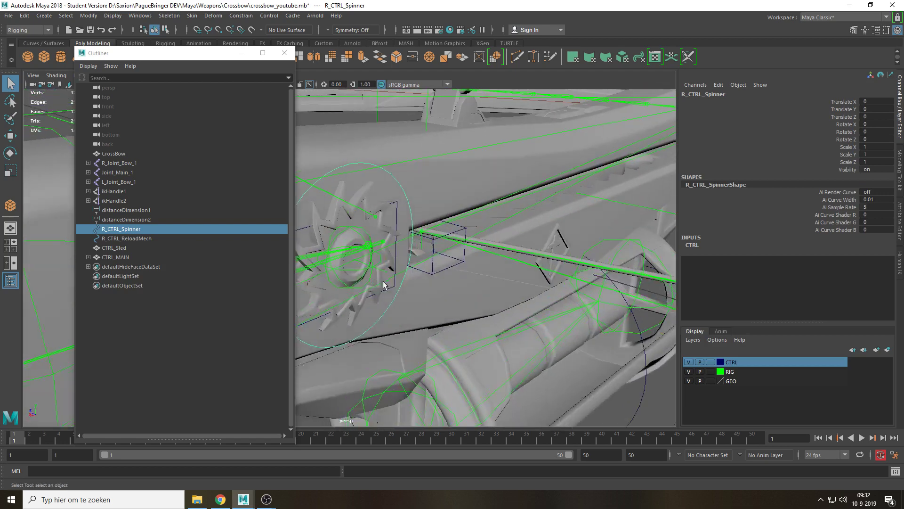
alt+drag(388, 276, 394, 276)
shift+click(388, 270)
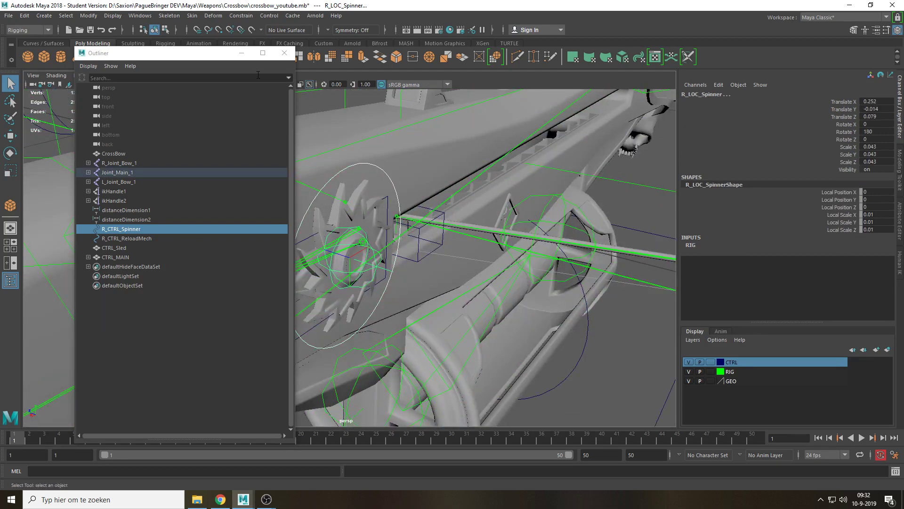
click(241, 16)
click(250, 57)
Test R_CTRL_Spinner's rotation about Z, undo it, and parent the control under CTRL_MAIN
click(151, 230)
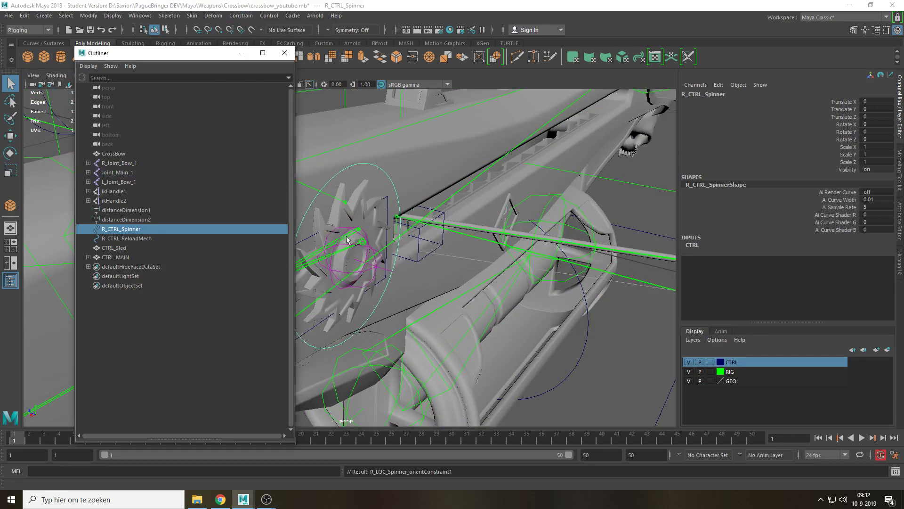
key(e)
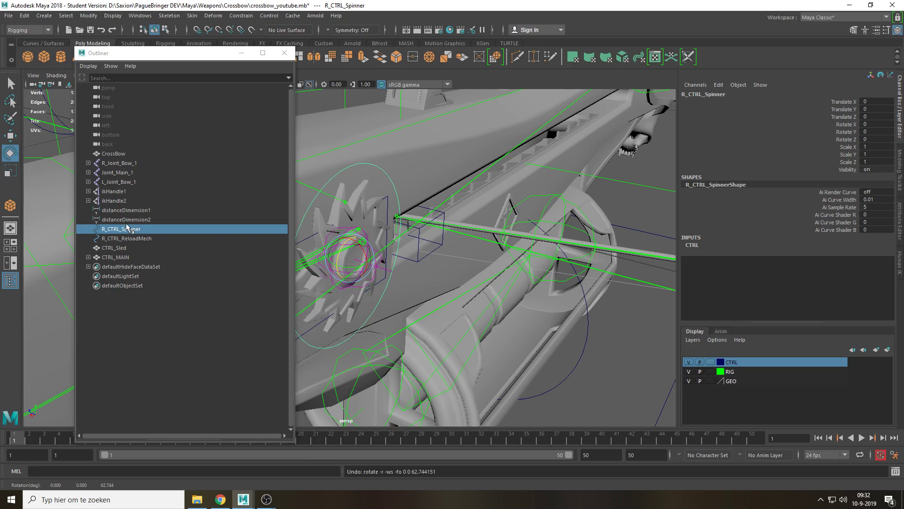
middle_drag(122, 229, 128, 248)
click(115, 247)
Orient-constrain R_LOC_ReloadMech at the reload lever to R_CTRL_ReloadMech, and parent the control under CTRL_MAIN
alt+drag(329, 254, 316, 326)
key(q)
click(322, 337)
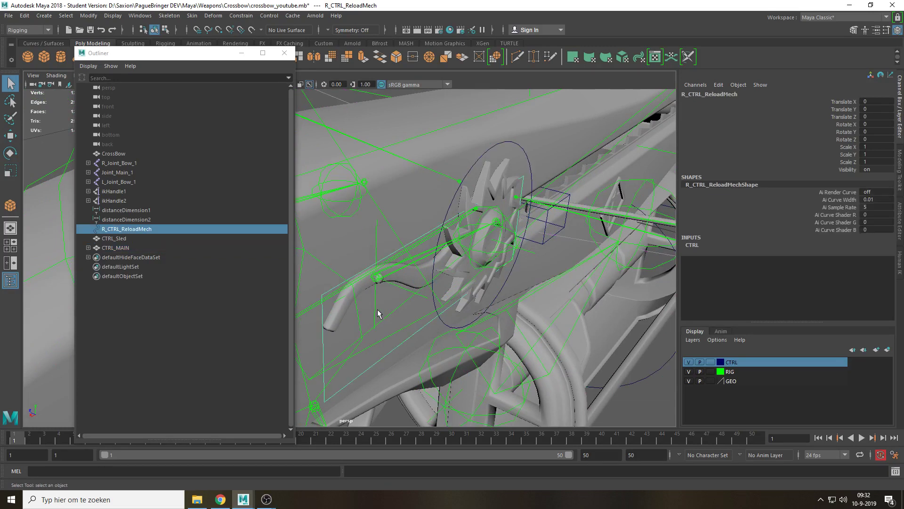
shift+click(374, 306)
click(241, 15)
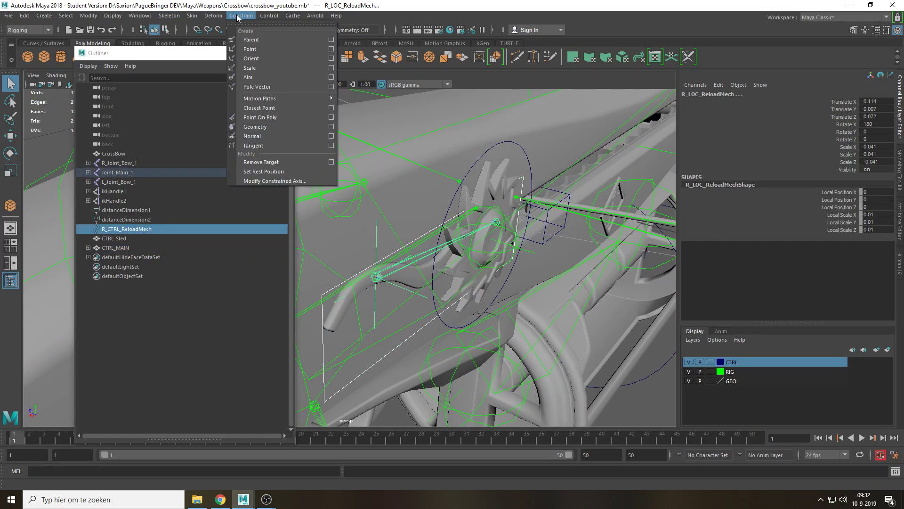
click(261, 58)
click(132, 230)
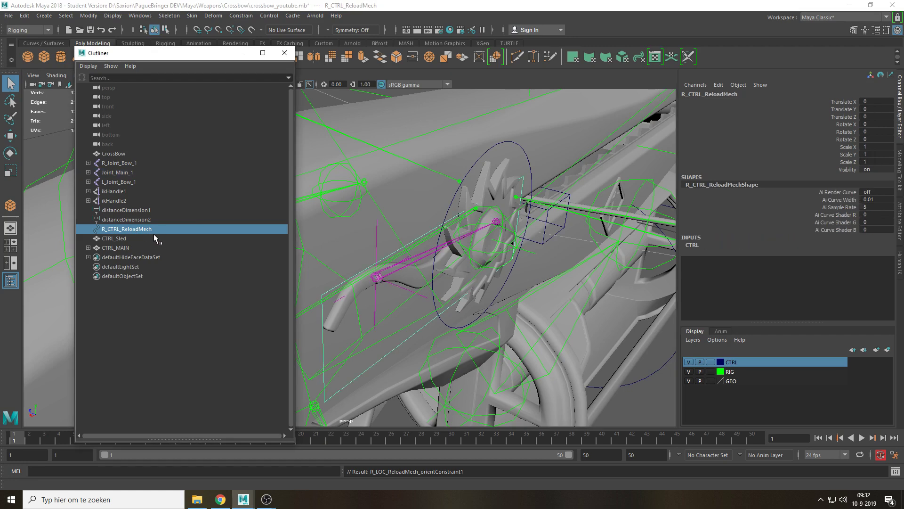
middle_drag(154, 230, 139, 248)
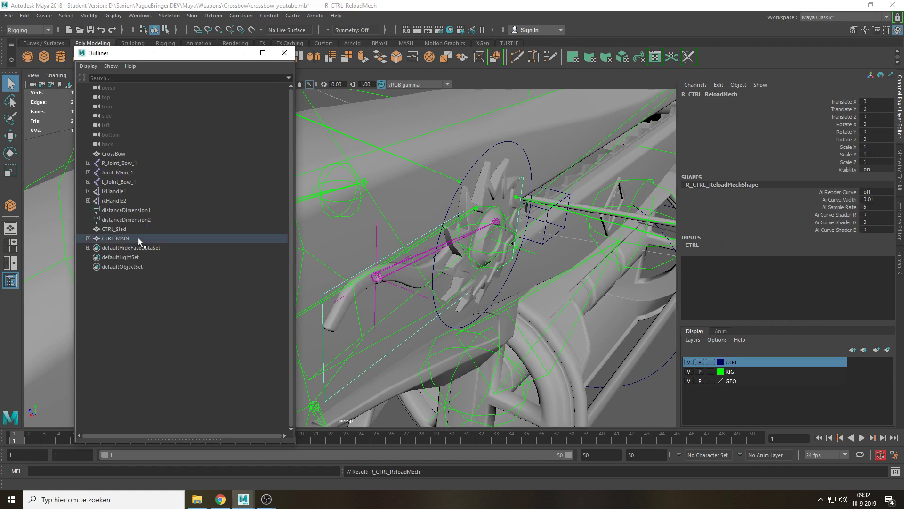
Test rotating CTRL_MAIN to check that the whole crossbow rig follows, and undo the rotation
click(115, 238)
key(f)
key(e)
alt+drag(471, 235, 455, 256)
key(ctrl+z)
alt+middle_drag(456, 256, 441, 260)
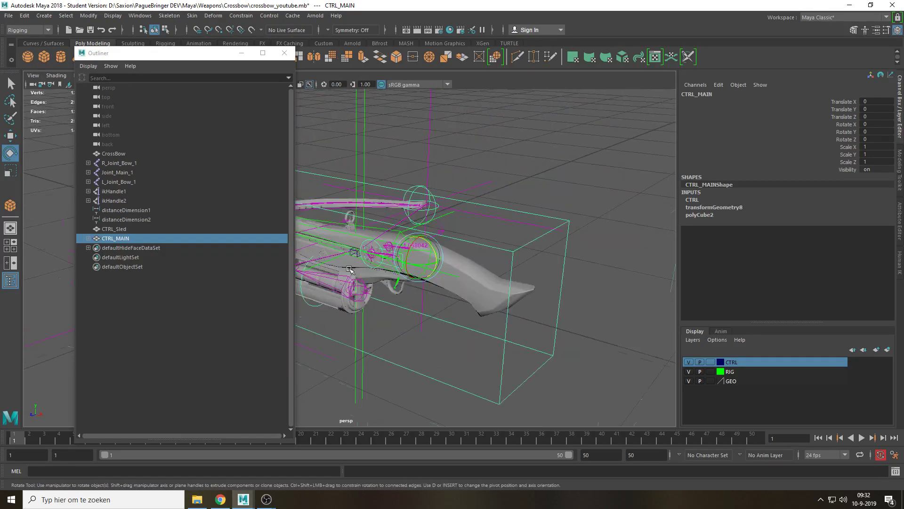
Add a parent constraint from L_CTRL_Spinner to L_LOC_Spinner, with the control as the driver
alt+right_drag(350, 269, 425, 269)
scroll(425, 269, up, 3)
key(q)
alt+drag(464, 240, 486, 261)
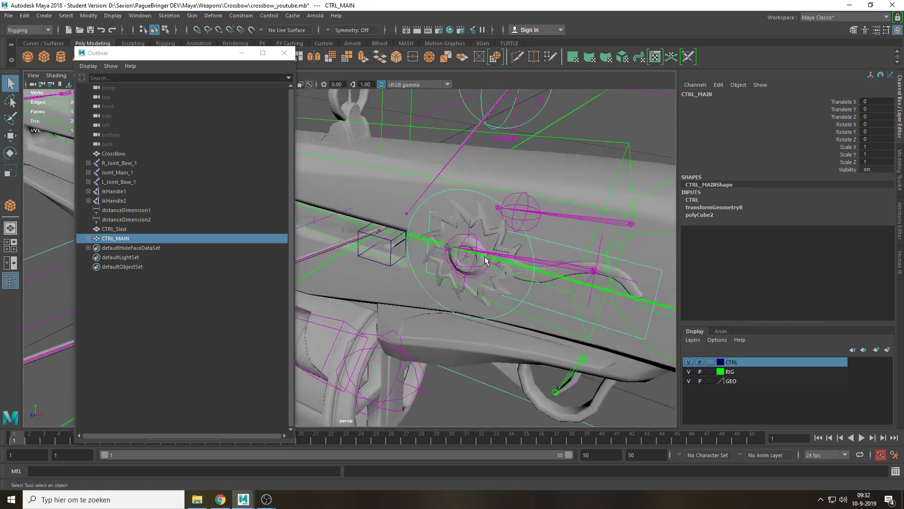
click(470, 240)
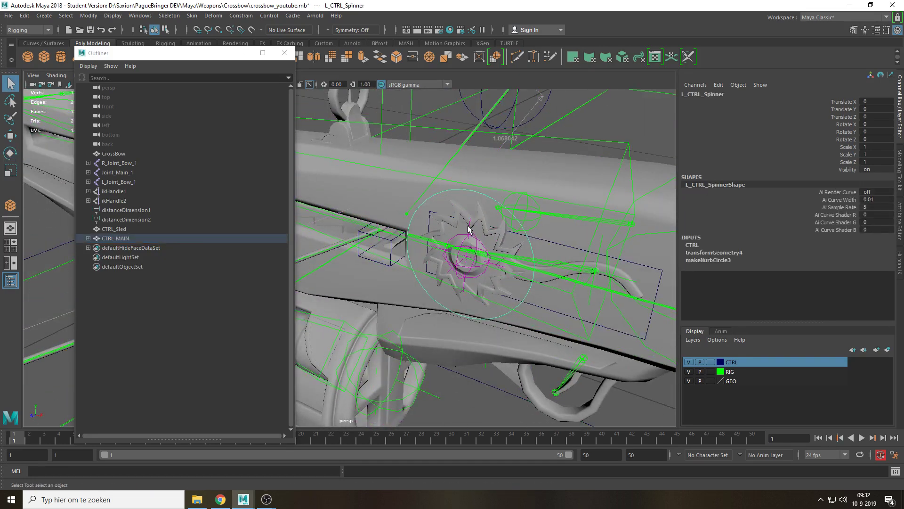
shift+click(469, 230)
click(250, 40)
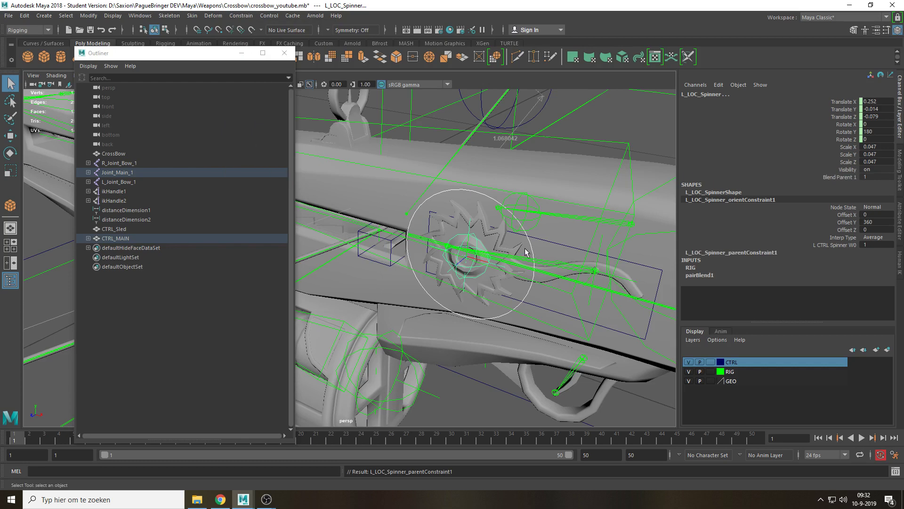
Test rotating CTRL_MAIN again to check how the toothed wheel follows, and undo the rotation
scroll(541, 280, down, 6)
drag(607, 132, 575, 188)
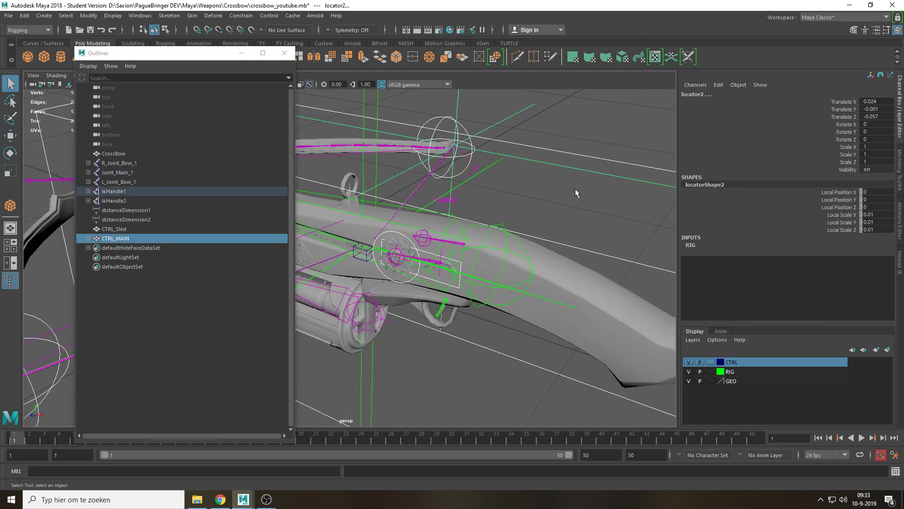
key(e)
scroll(558, 243, down, 3)
click(563, 260)
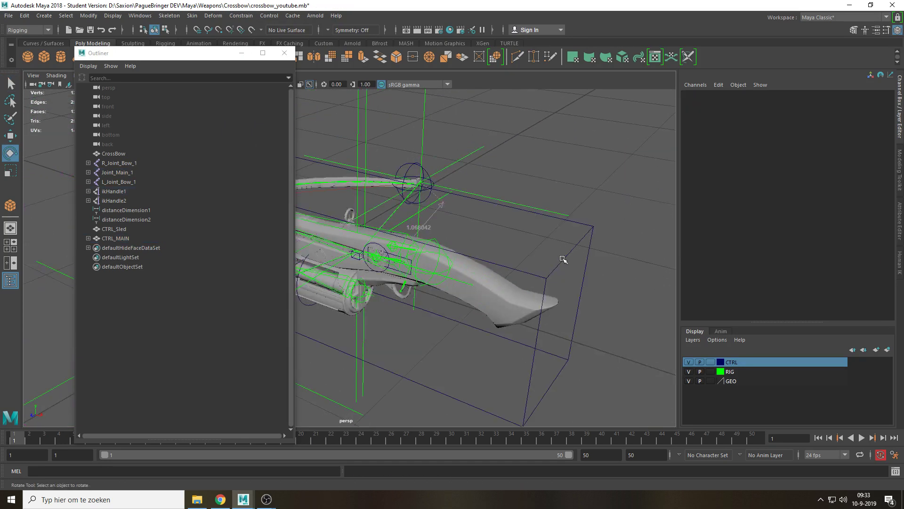
click(563, 260)
drag(438, 251, 451, 251)
key(ctrl+z)
Add a parent constraint from R_CTRL_Spinner to R_LOC_Spinner, with the control as the driver
key(q)
alt+drag(508, 234, 443, 251)
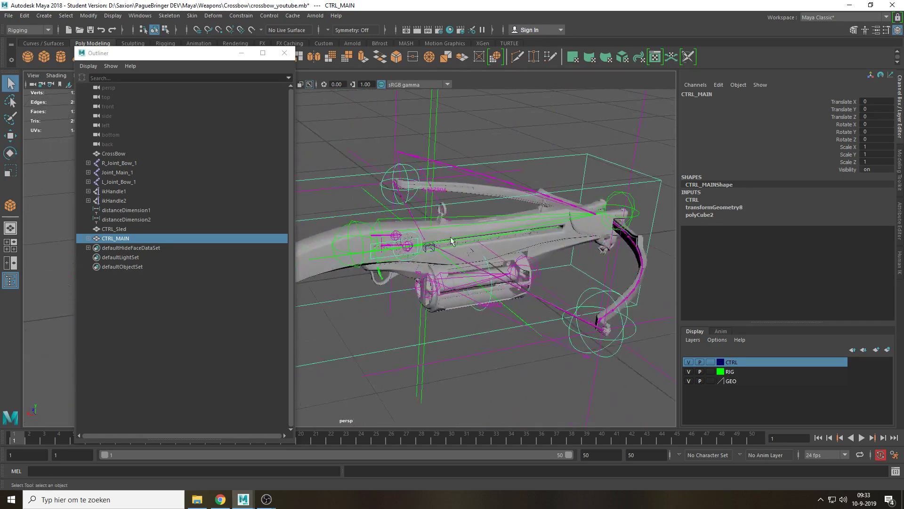
scroll(443, 252, up, 4)
scroll(442, 254, up, 2)
click(447, 253)
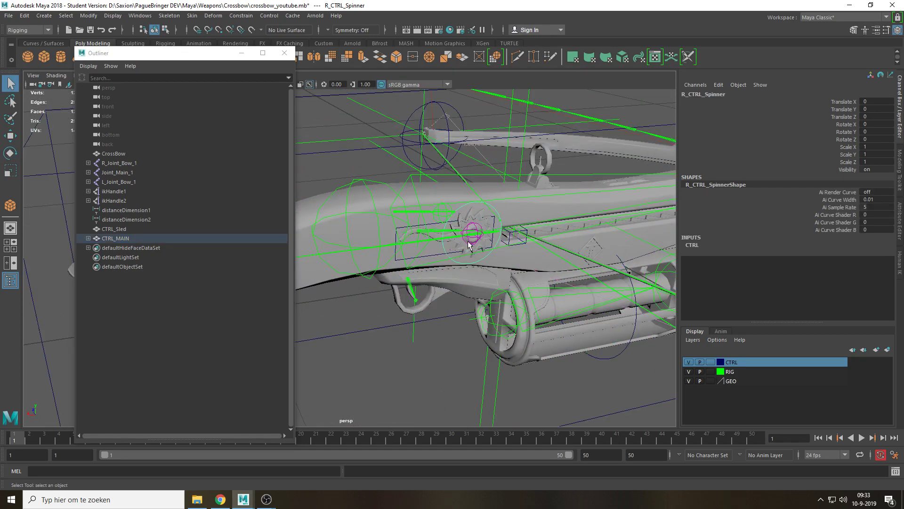
key(f)
alt+drag(362, 248, 380, 247)
alt+middle_drag(361, 250, 459, 248)
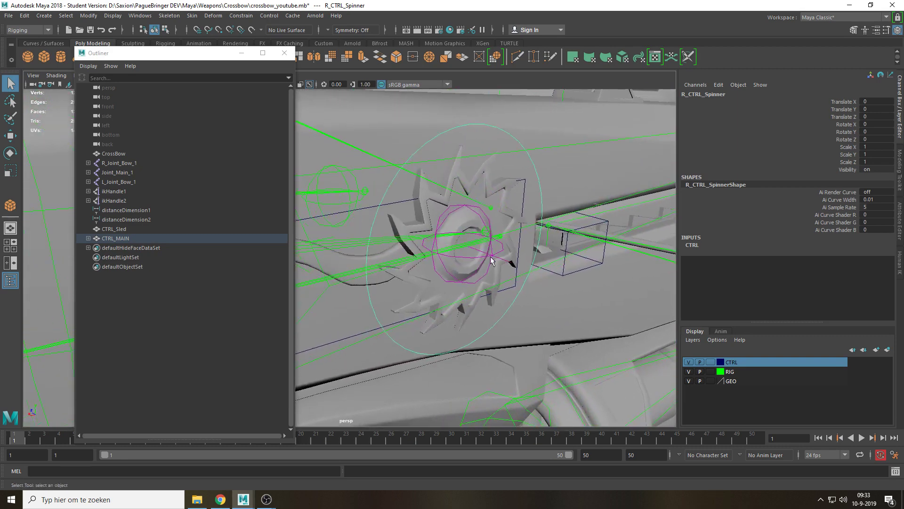
shift+click(504, 264)
click(243, 15)
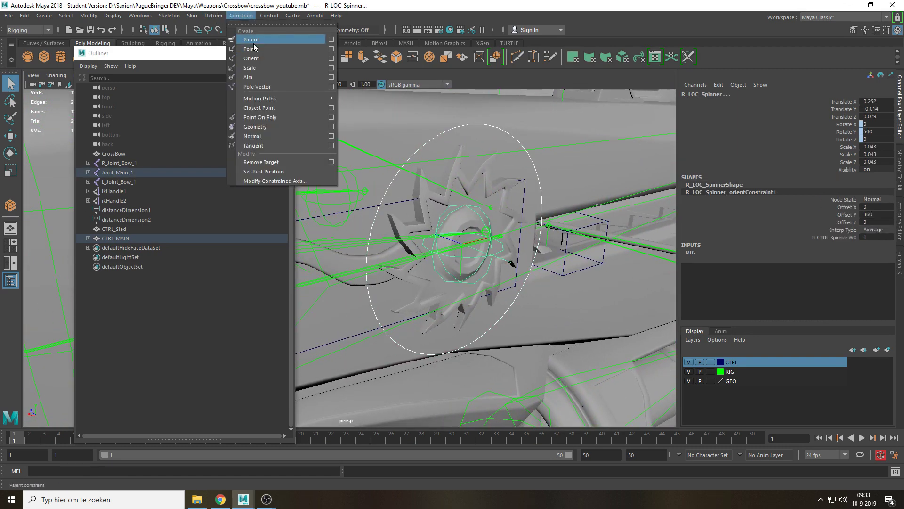
click(251, 40)
Add a parent constraint from R_CTRL_ReloadMech to R_LOC_ReloadMech, with the control as the driver
alt+middle_drag(415, 239, 555, 210)
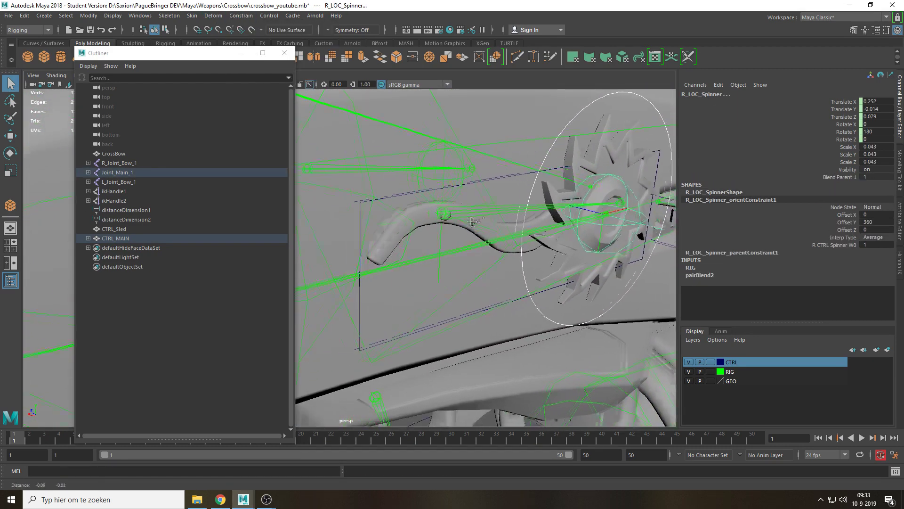
click(360, 299)
shift+click(439, 276)
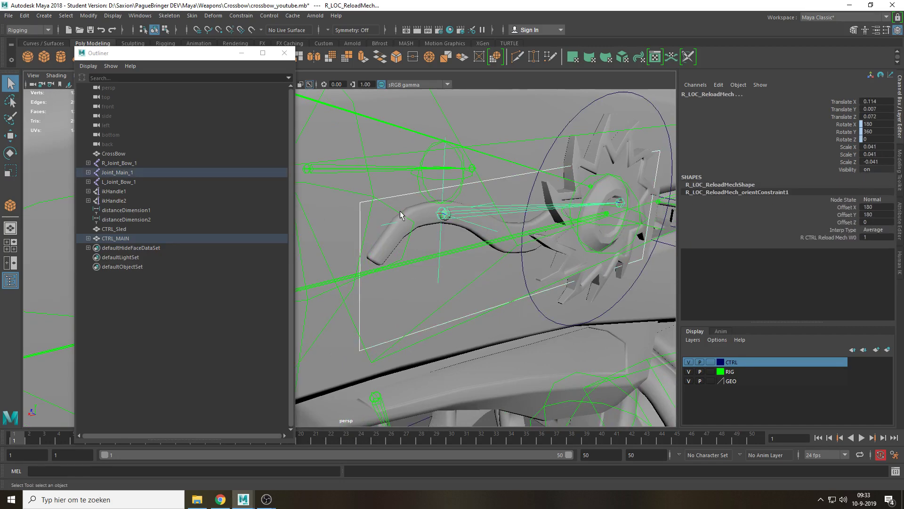
click(230, 17)
click(251, 39)
Add a parent constraint from L_CTRL_ReloadMech to L_LOC_ReloadMech, with the control as the driver
alt+drag(471, 217, 521, 204)
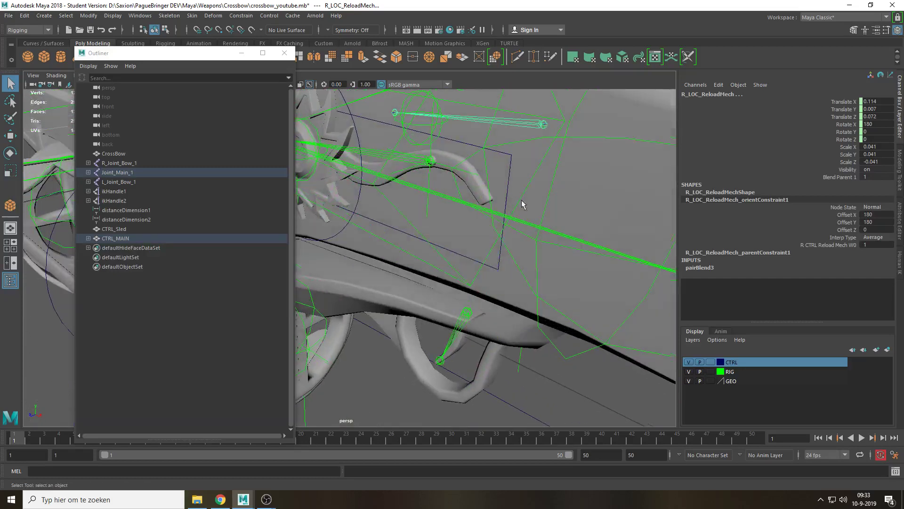
click(510, 172)
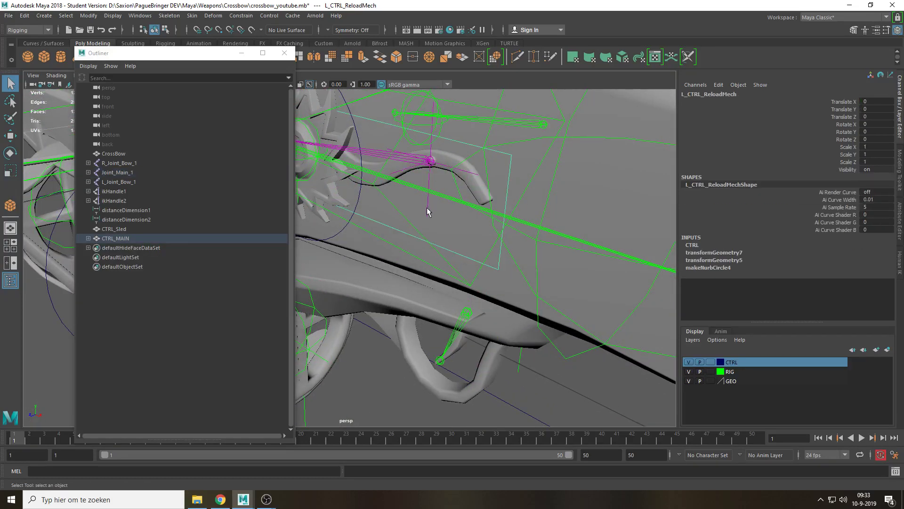
click(241, 15)
click(245, 41)
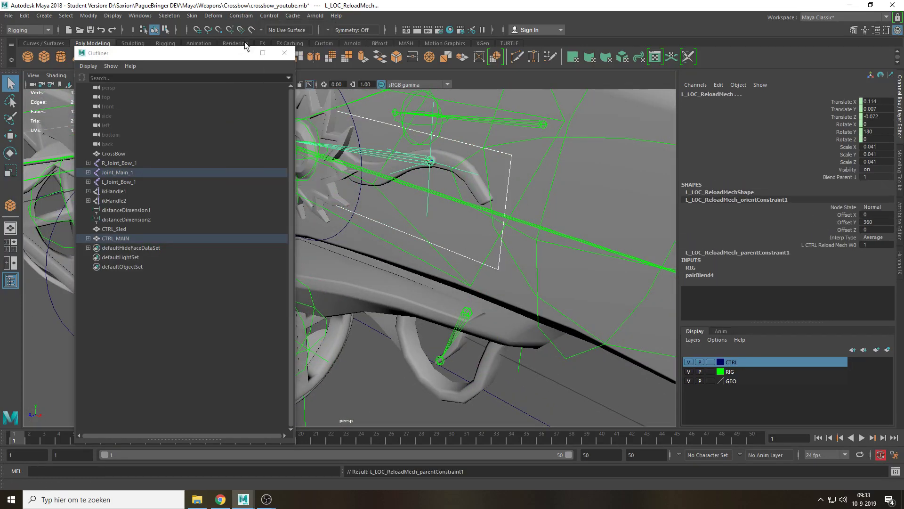
Test rotating CTRL_MAIN freely to check the reload levers and toothed wheels, and undo the rotation
click(158, 238)
key(f)
key(e)
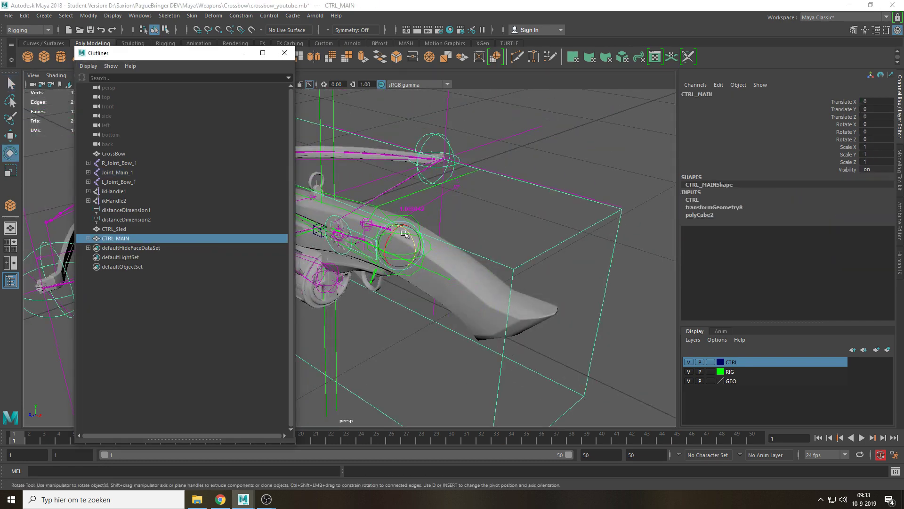
drag(404, 234, 515, 316)
key(ctrl+z)
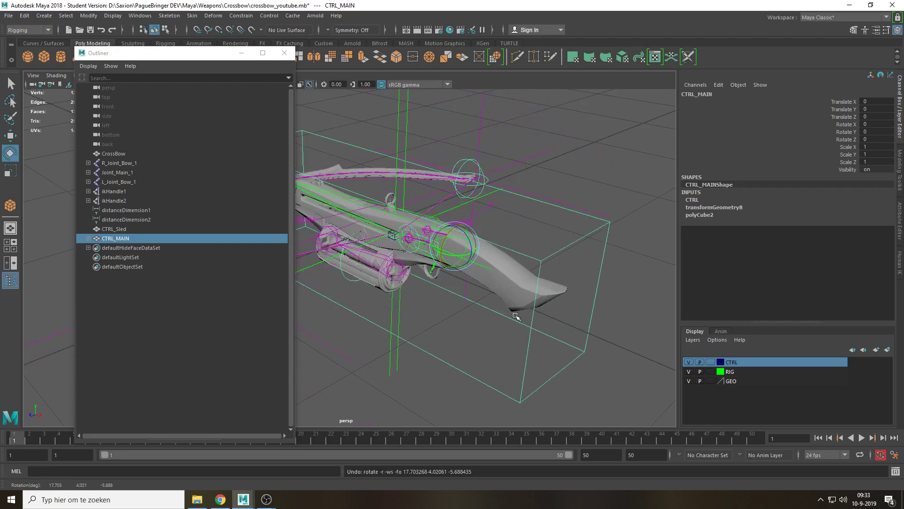
Try to add an orient constraint from CTRL_Ammo to Joint_AmmoRetainer_1, with the control as the driver
click(353, 280)
scroll(345, 310, up, 3)
click(473, 338)
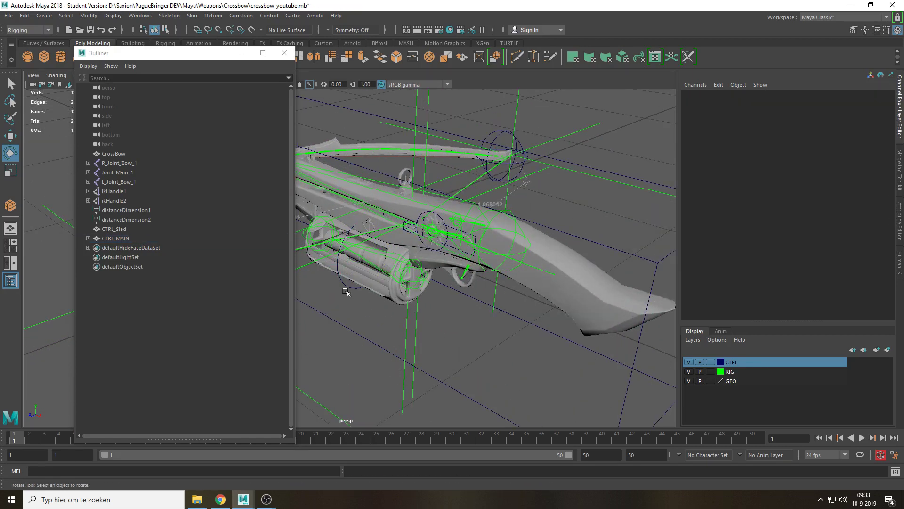
click(346, 285)
scroll(391, 308, up, 3)
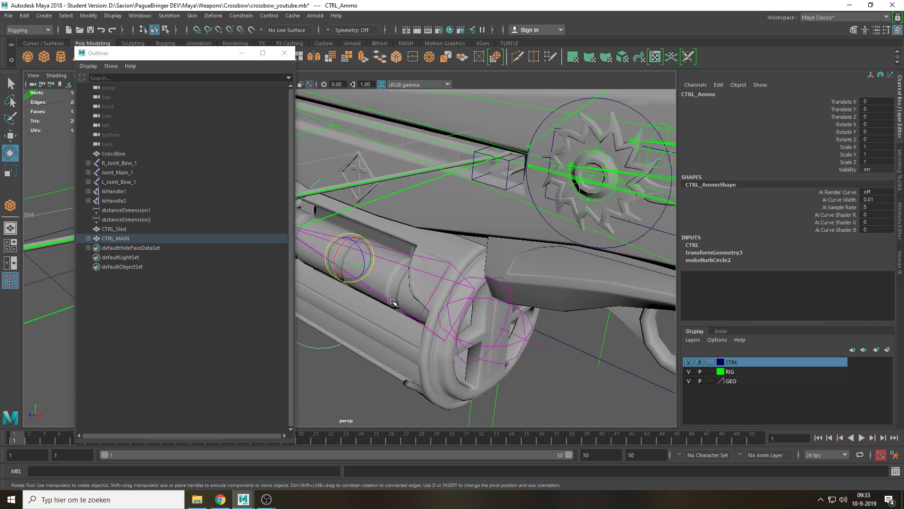
mouse_move(461, 334)
alt+mouse_down()
mouse_move(462, 327)
mouse_move(408, 315)
mouse_move(457, 326)
alt+mouse_up()
key(q)
alt+middle_drag(489, 313, 556, 293)
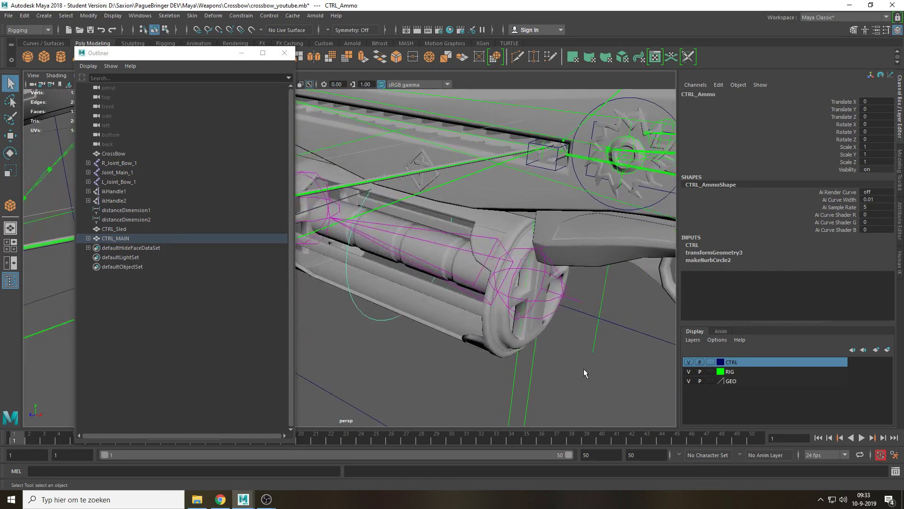
click(583, 369)
click(378, 317)
click(537, 295)
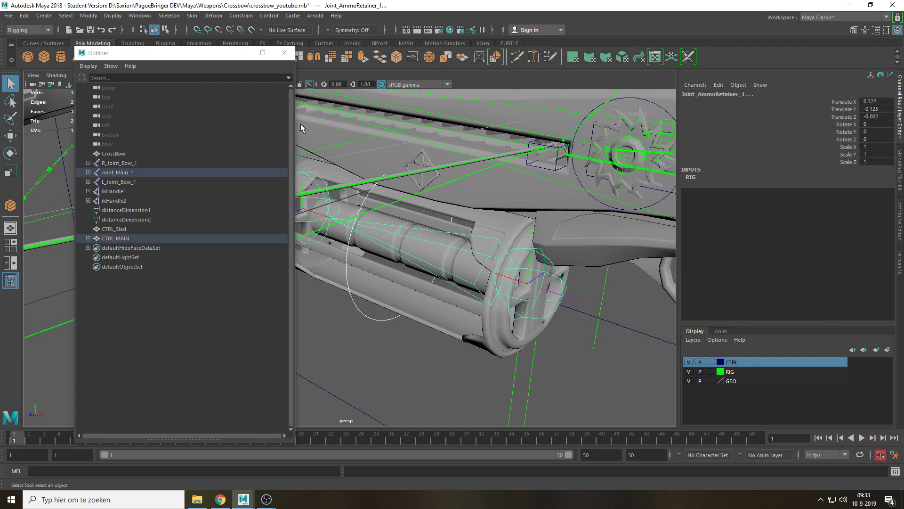
click(242, 16)
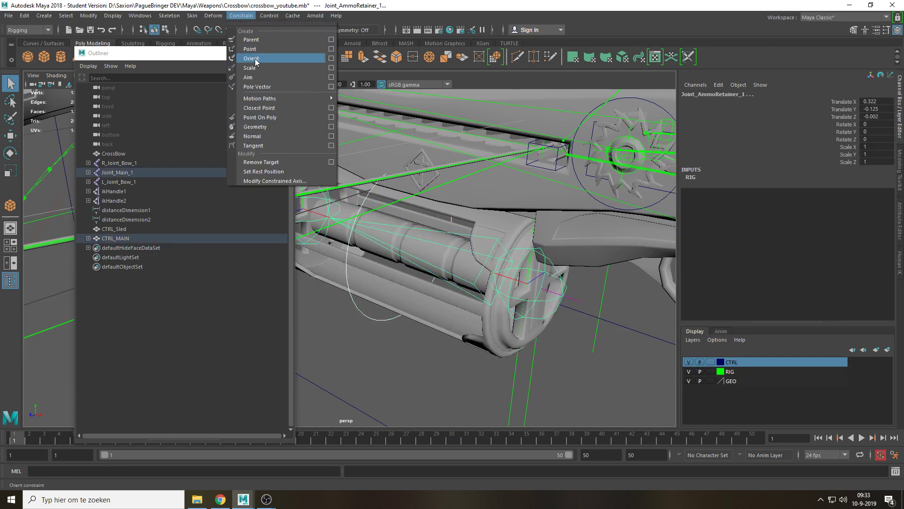
click(255, 58)
Test rotating CTRL_Ammo and LOC_AmmoRetainer, and undo the recent changes to the ammo retainer
click(377, 320)
key(e)
drag(390, 245, 575, 324)
key(ctrl+z)
click(580, 302)
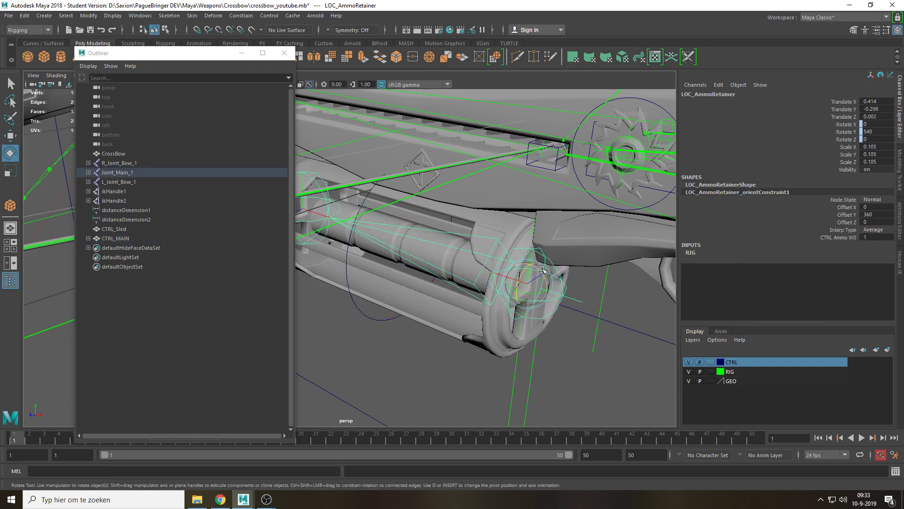
drag(541, 271, 559, 316)
key(ctrl+z)
key(ctrl+z)
key(ctrl+z)
Add a parent constraint from CTRL_Ammo to LOC_AmmoRetainer, with the control as the driver
click(383, 348)
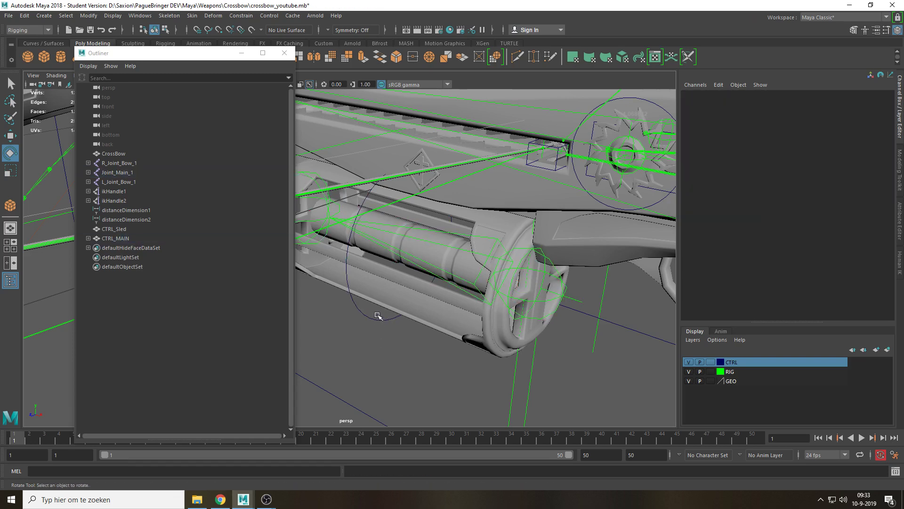
drag(377, 315, 375, 359)
shift+click(579, 302)
click(241, 16)
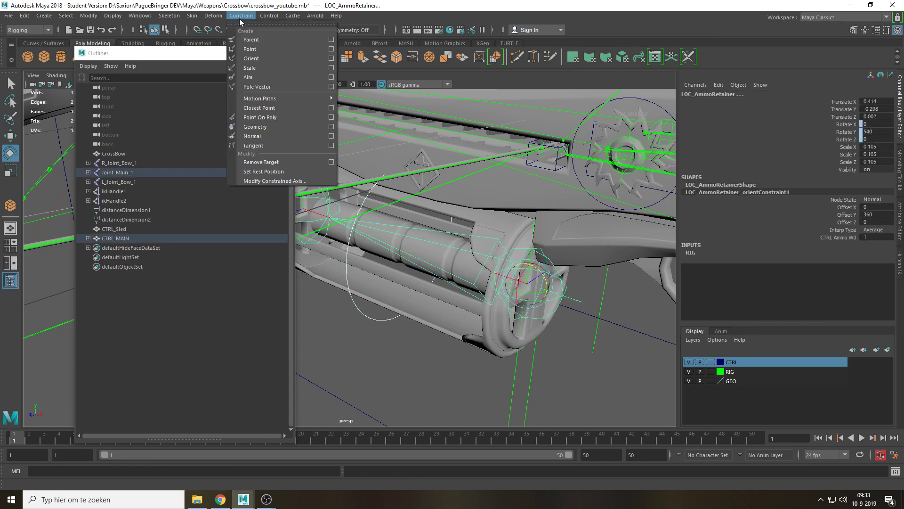
click(244, 40)
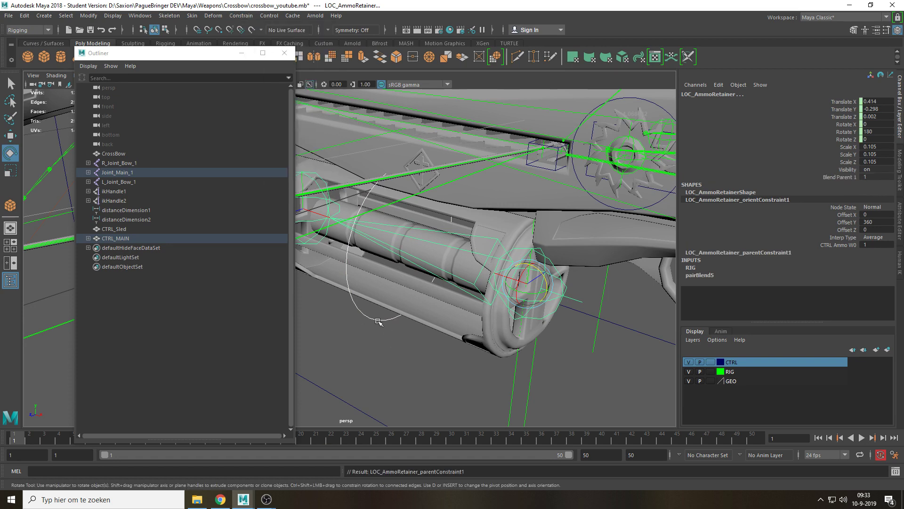
Test rotating CTRL_MAIN around Z to check that the ammo retainer follows, and undo the rotation
click(134, 237)
key(f)
drag(484, 222, 474, 279)
scroll(464, 221, down, 5)
alt+middle_drag(473, 279, 541, 281)
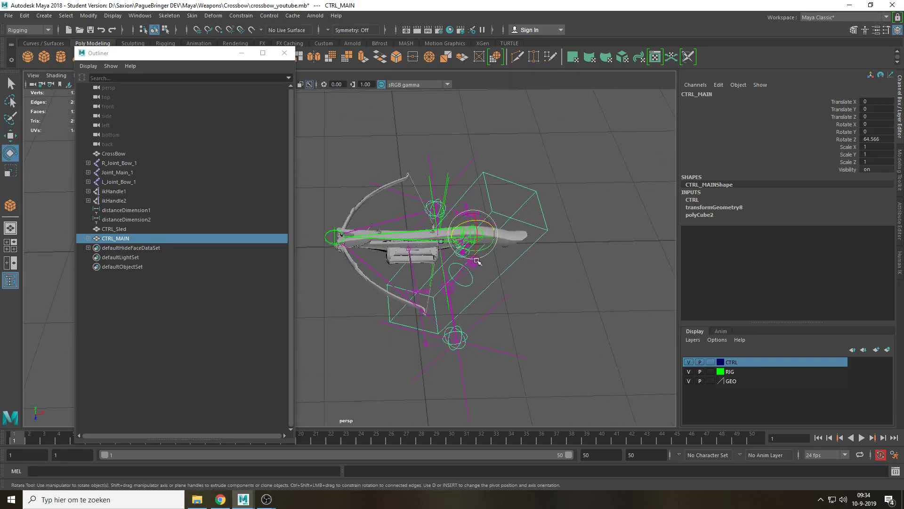
scroll(476, 262, up, 3)
key(ctrl+z)
Add a parent constraint from CTRL_Sled to LOC_AmmoSled, with the control as the driver
alt+drag(490, 285, 533, 386)
click(534, 387)
scroll(530, 348, up, 5)
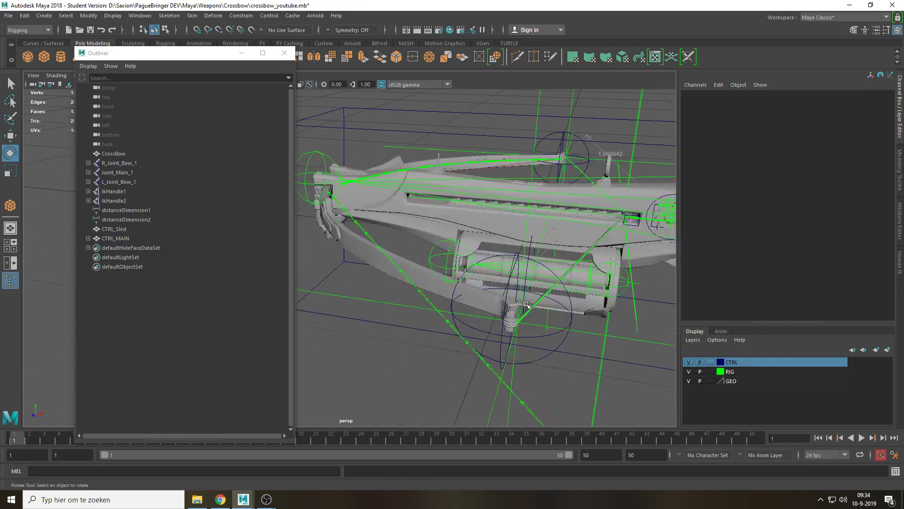
alt+middle_drag(633, 227, 539, 239)
key(q)
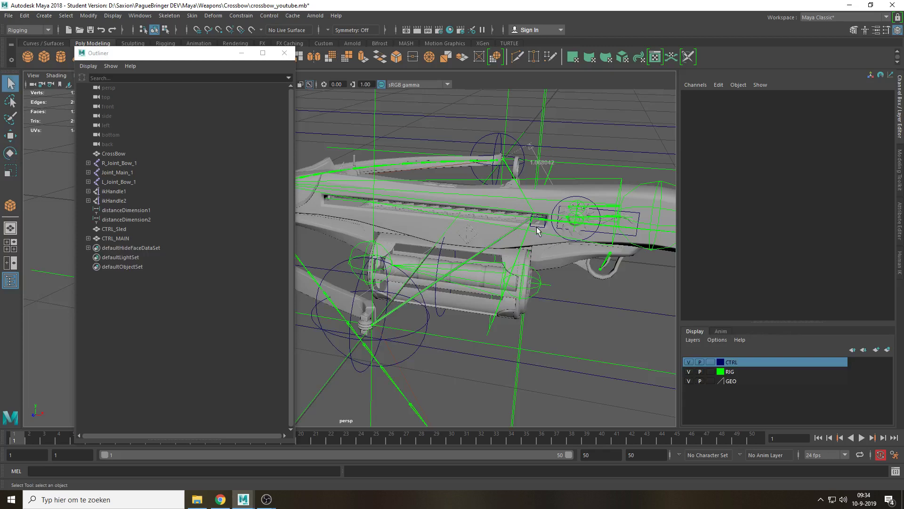
click(537, 227)
key(f)
alt+drag(393, 292, 416, 281)
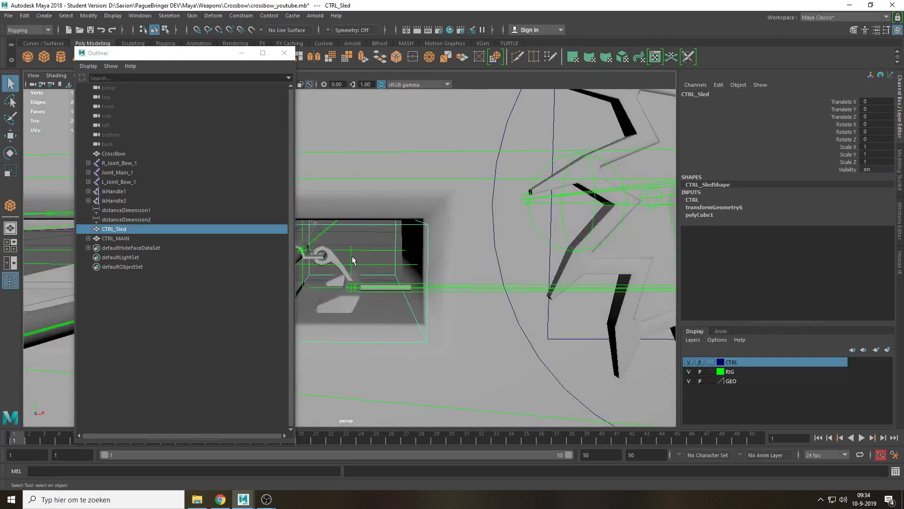
shift+click(350, 255)
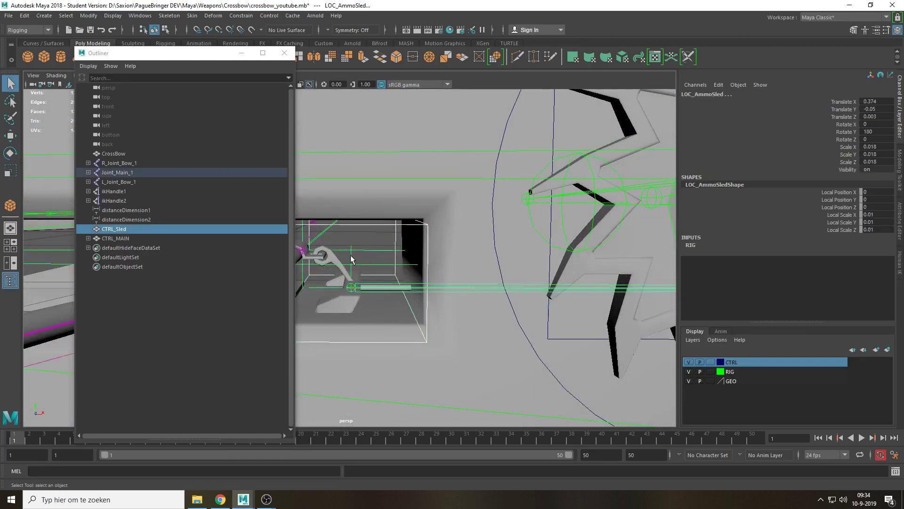
click(251, 17)
click(249, 36)
Parent CTRL_Sled under CTRL_MAIN in the scene hierarchy
click(137, 229)
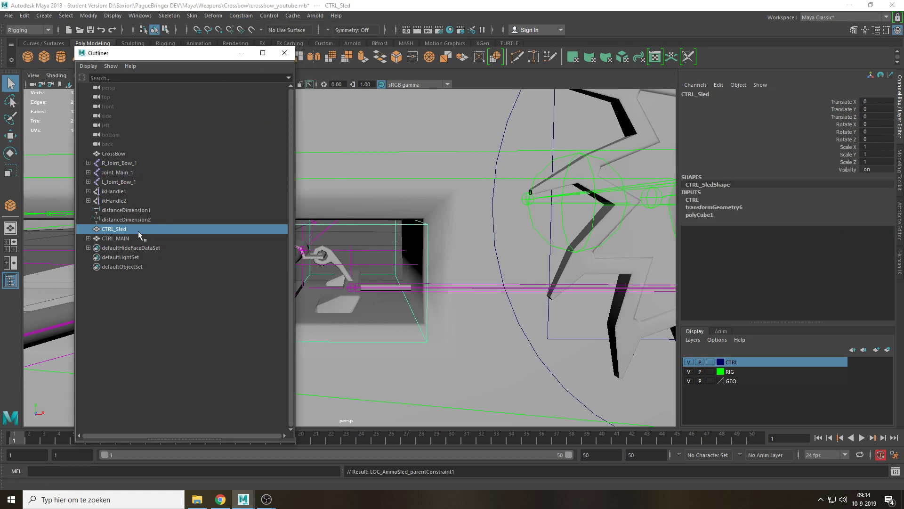
middle_drag(138, 230, 136, 237)
Test rotating CTRL_MAIN to check that the sled control follows, and undo the rotation
click(143, 230)
key(f)
alt+drag(504, 278, 461, 269)
scroll(460, 270, down, 5)
alt+middle_drag(460, 269, 552, 250)
key(e)
drag(524, 229, 522, 238)
key(ctrl+z)
Add a parent constraint from CTRL_MAIN to Joint_Main_1, with the control as the driver
key(q)
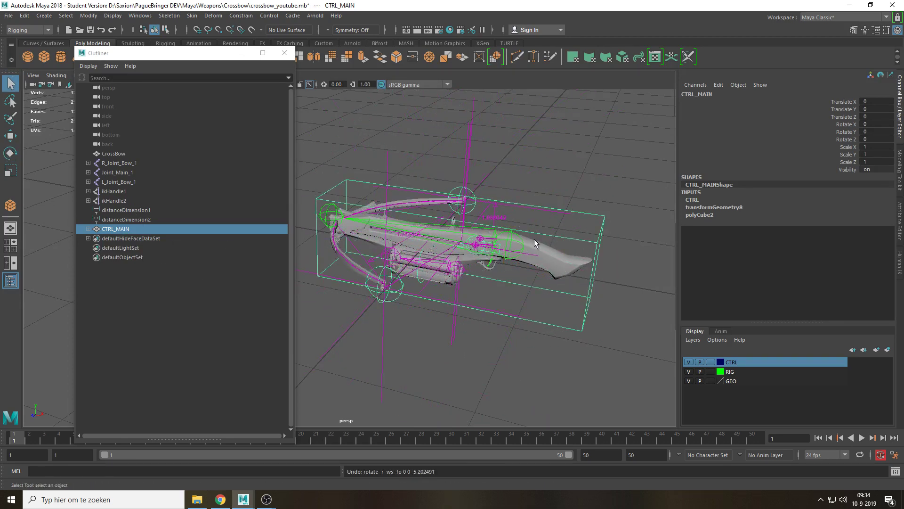
click(516, 250)
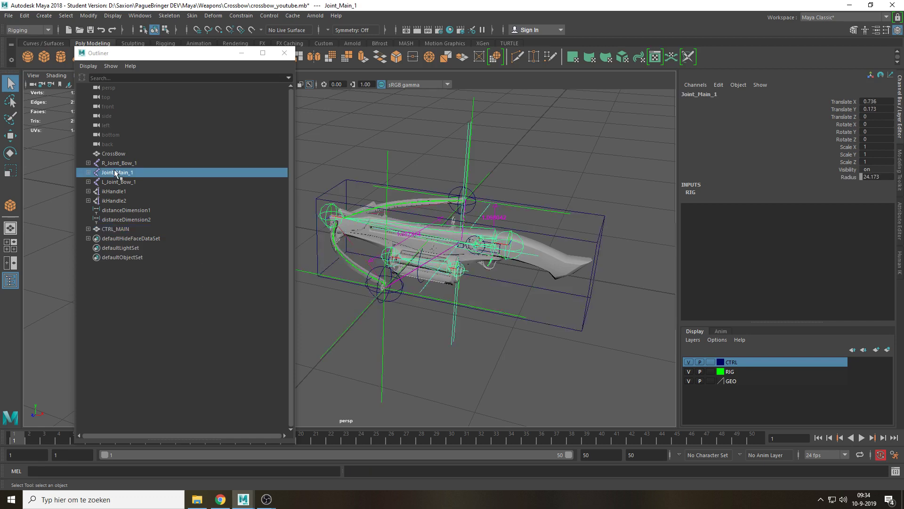
click(126, 229)
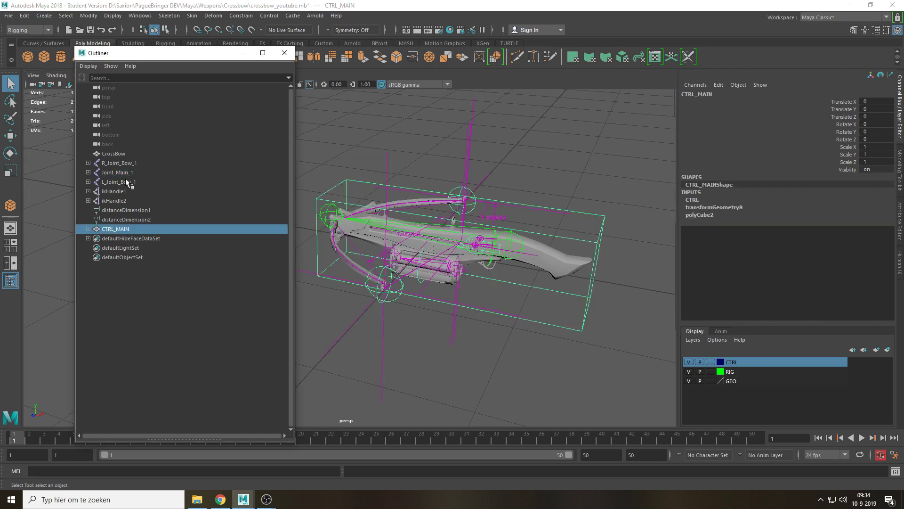
ctrl+click(125, 172)
click(240, 15)
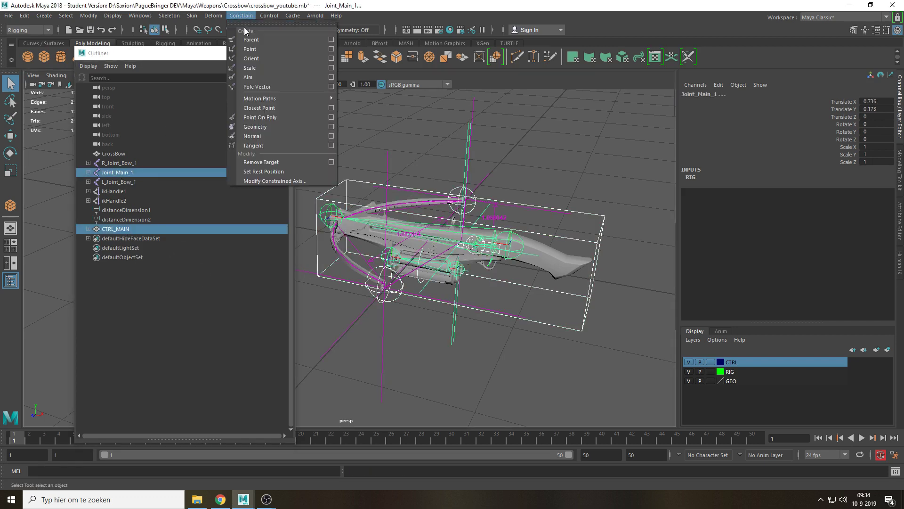
click(254, 28)
Test rotating CTRL_MAIN to check that the main joint chain follows, and undo the rotation
click(602, 231)
key(e)
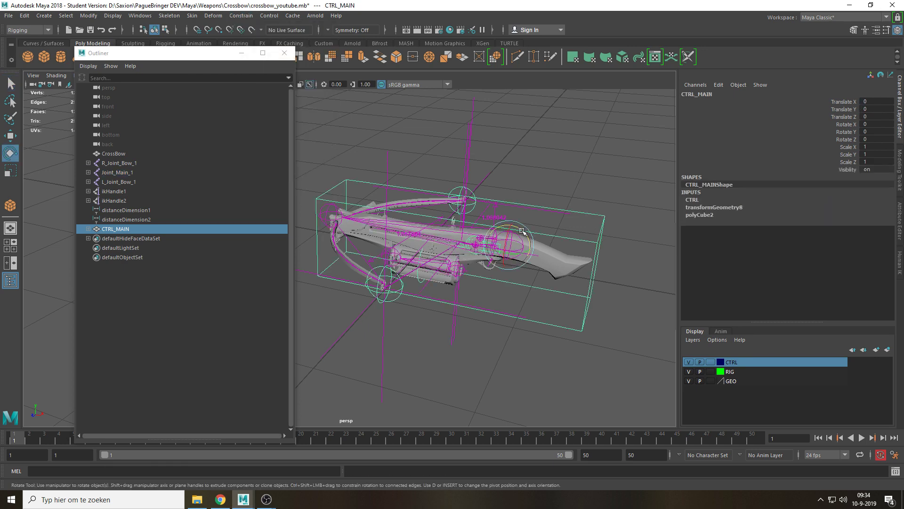
drag(521, 227, 529, 232)
key(ctrl+z)
Parent L_Joint_Bow_1 to the joint at the front end of the Joint_Main_1 chain
alt+drag(377, 211, 390, 235)
alt+middle_drag(329, 213, 460, 239)
scroll(461, 239, up, 5)
key(q)
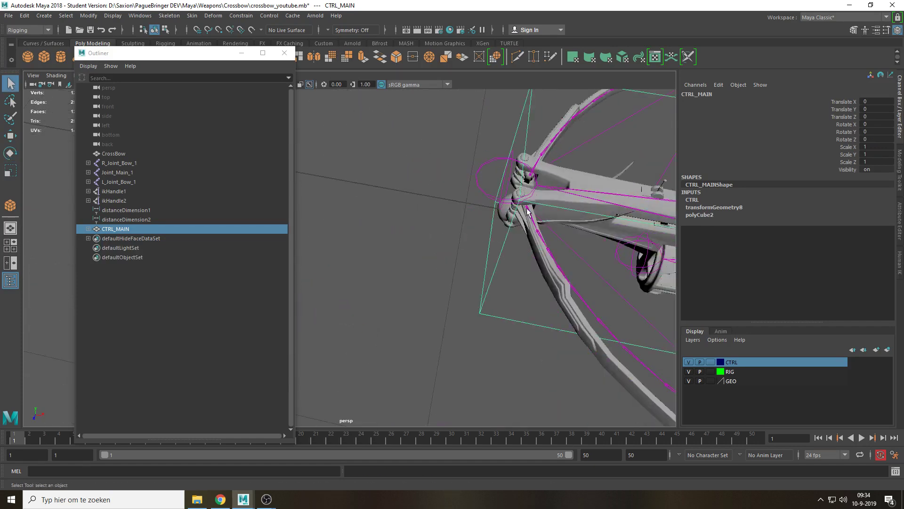
click(527, 212)
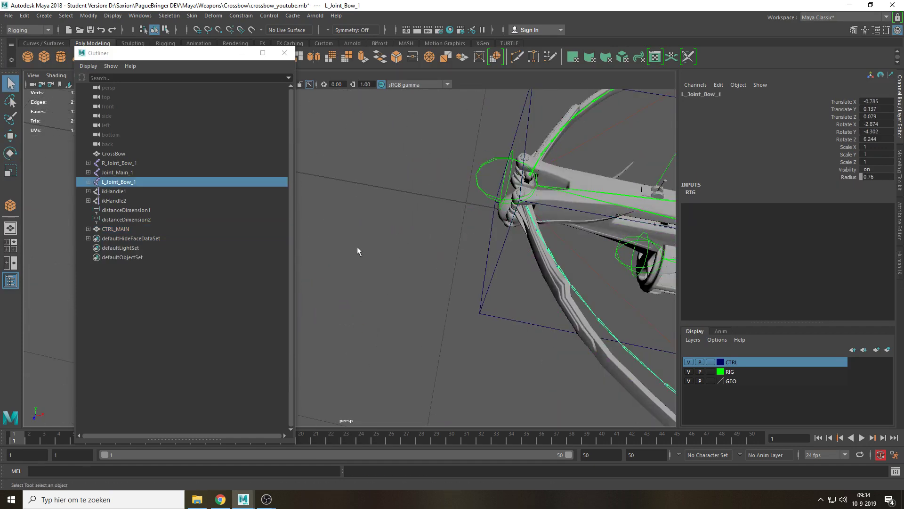
shift+click(485, 194)
key(p)
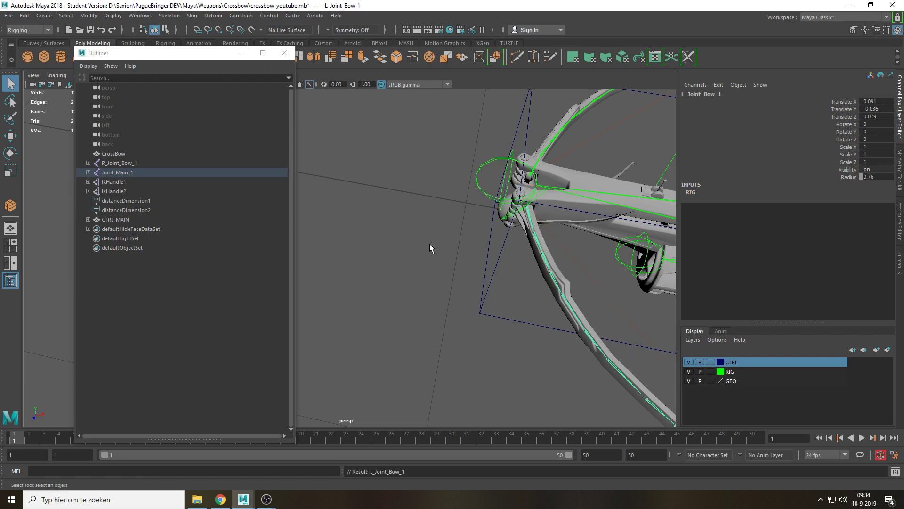
click(432, 244)
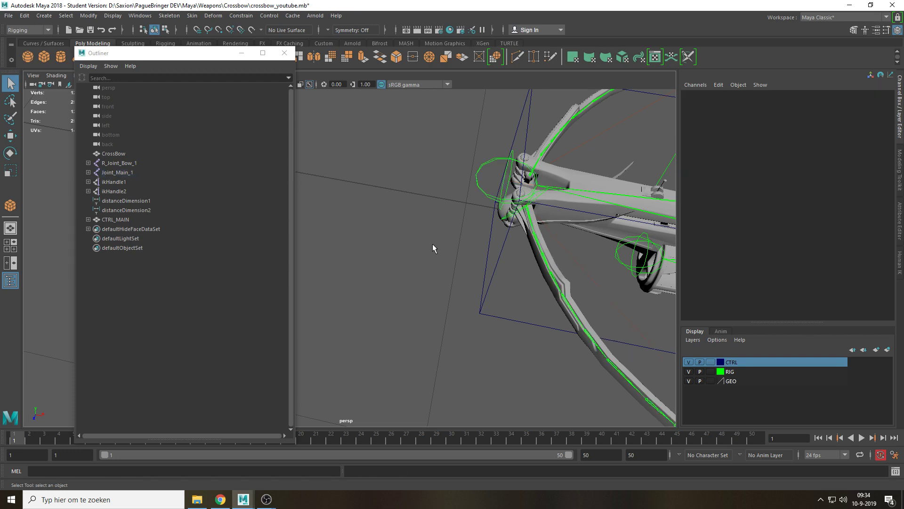
Parent R_Joint_Bow_1 to the same front joint of the Joint_Main_1 chain
click(537, 169)
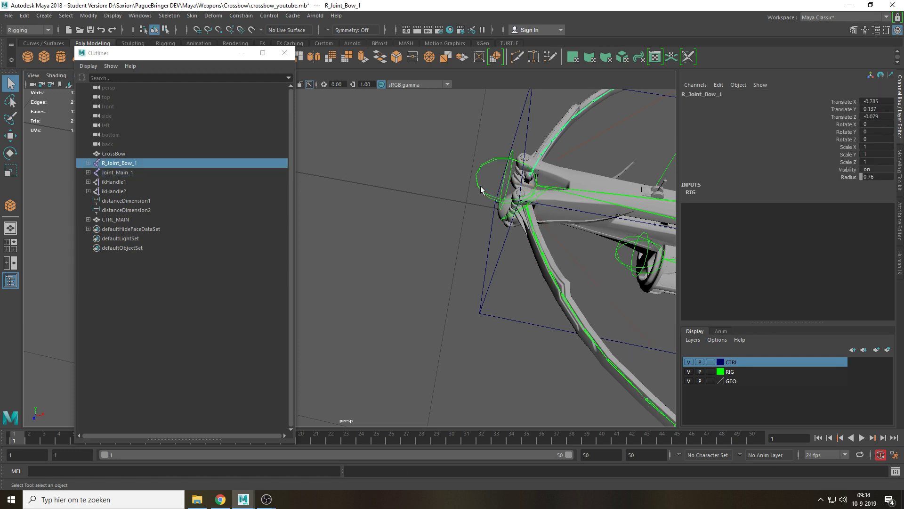
shift+click(483, 192)
key(p)
click(425, 252)
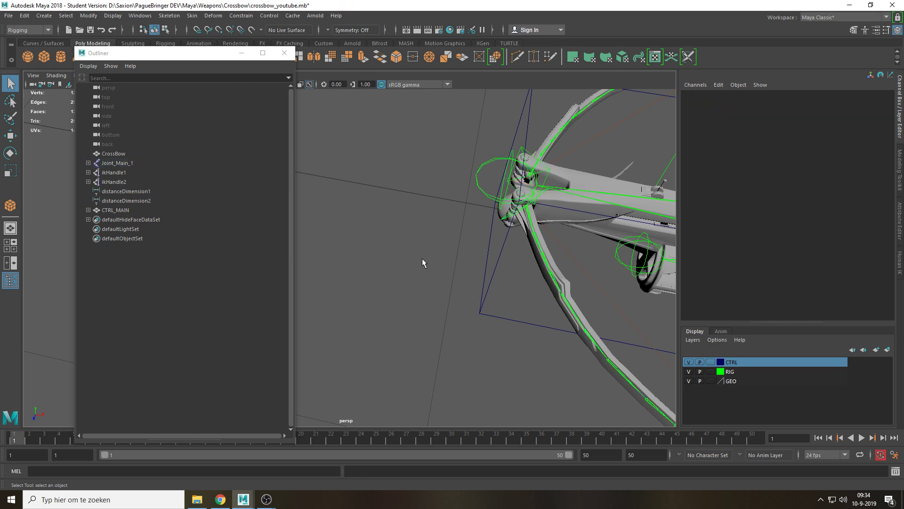
Test rotating CTRL_MAIN to check that both bow arms follow the crossbow, and undo the rotation
alt+drag(421, 258, 440, 286)
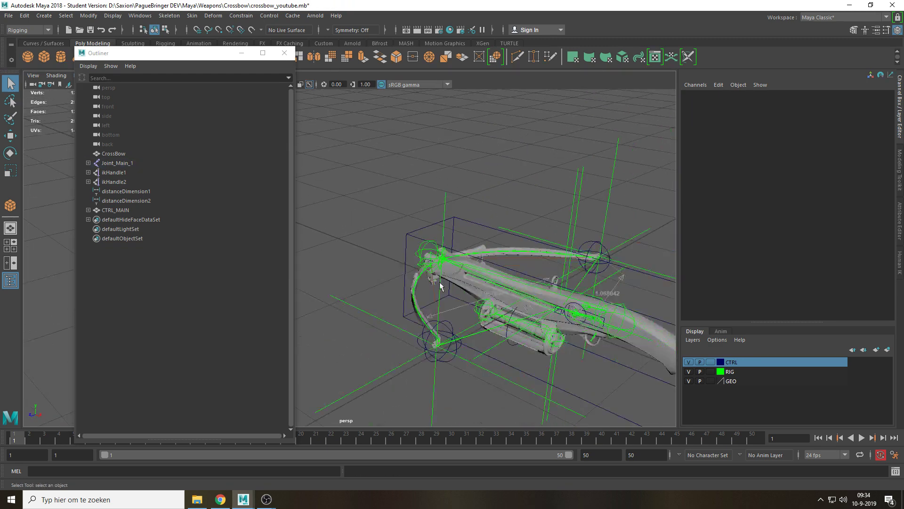
click(126, 212)
scroll(518, 267, down, 3)
key(e)
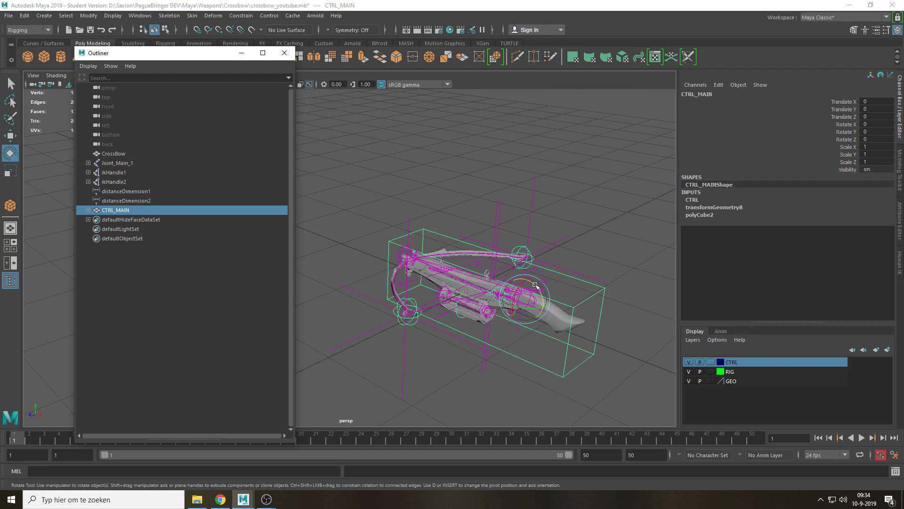
drag(535, 285, 567, 323)
key(ctrl+z)
Hide the RIG display layer so only the controls and geometry layers are shown
click(577, 192)
alt+drag(444, 281, 478, 259)
key(Return)
alt+drag(398, 255, 510, 298)
scroll(510, 299, up, 3)
click(690, 371)
Add distanceDimension1 and distanceDimension2 to the RIG display layer
alt+drag(580, 263, 379, 275)
alt+middle_drag(379, 276, 418, 281)
scroll(518, 275, up, 4)
key(q)
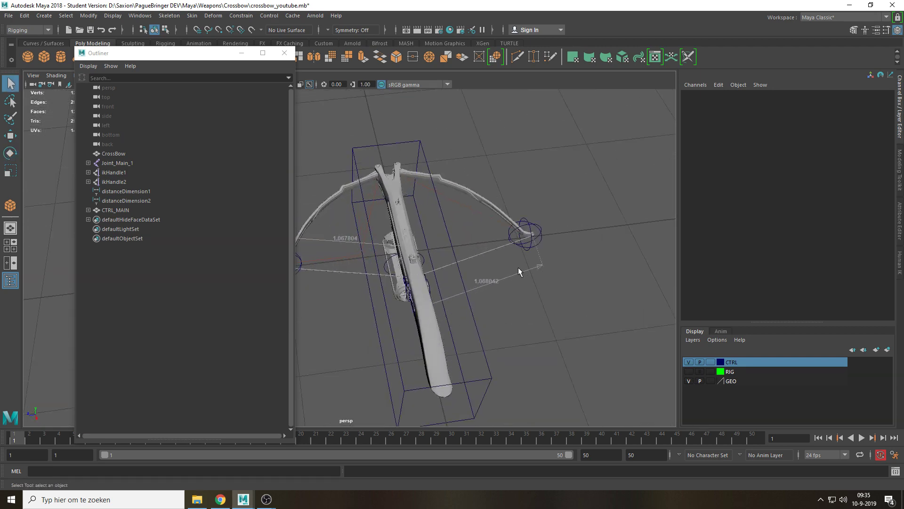
click(518, 273)
alt+middle_drag(332, 288, 444, 294)
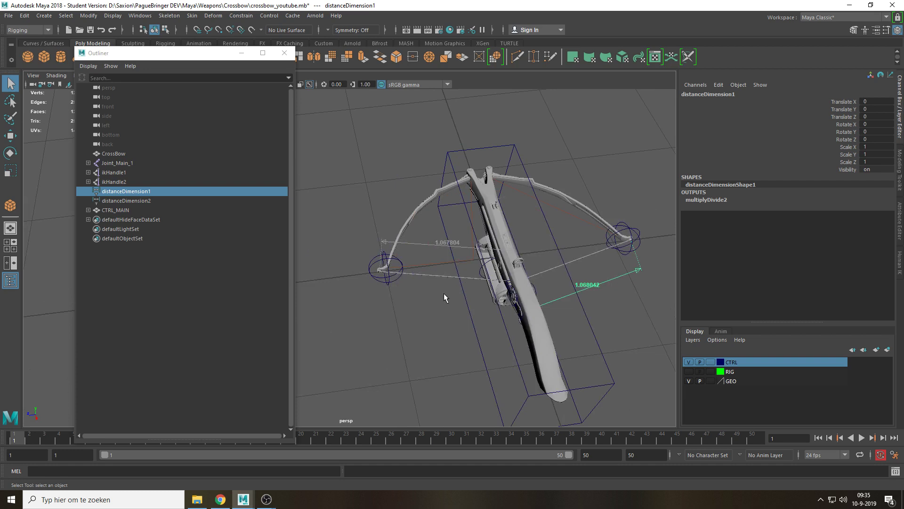
shift+click(422, 244)
click(736, 372)
right_click(738, 372)
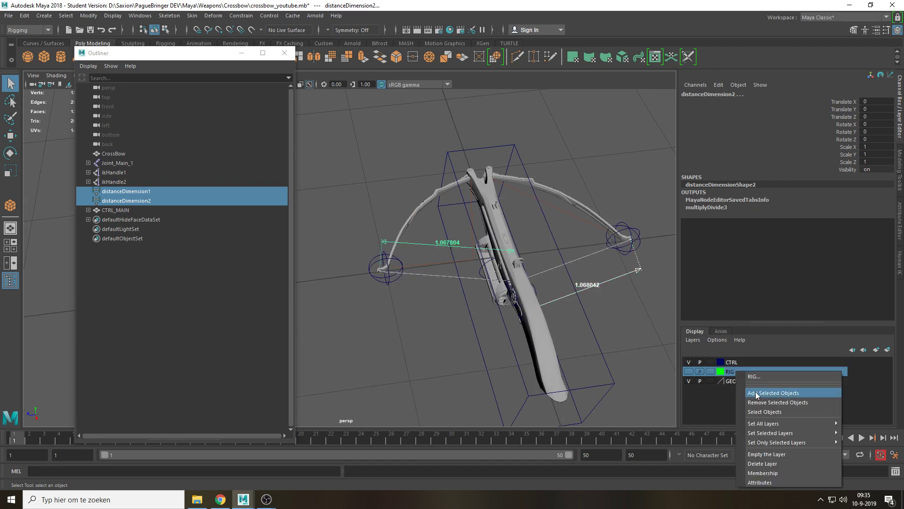
click(756, 393)
click(414, 330)
Add ikHandle2 to the RIG display layer
alt+drag(362, 301, 473, 299)
click(408, 220)
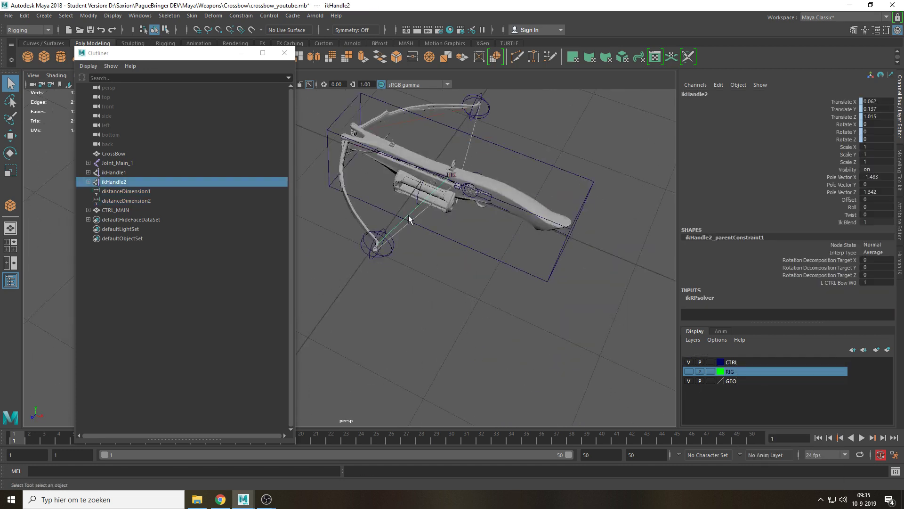
right_click(737, 370)
click(801, 391)
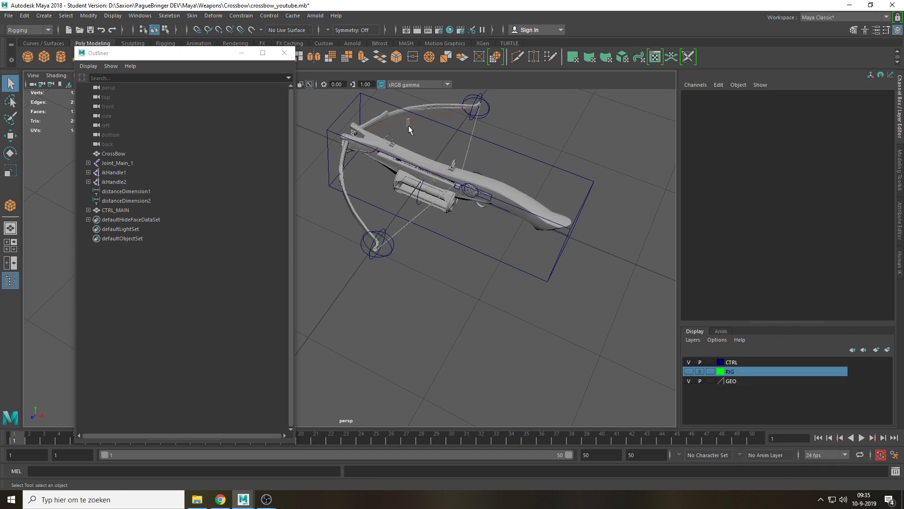
Add ikHandle1 and ikHandle2 to the RIG display layer
alt+drag(369, 234, 338, 196)
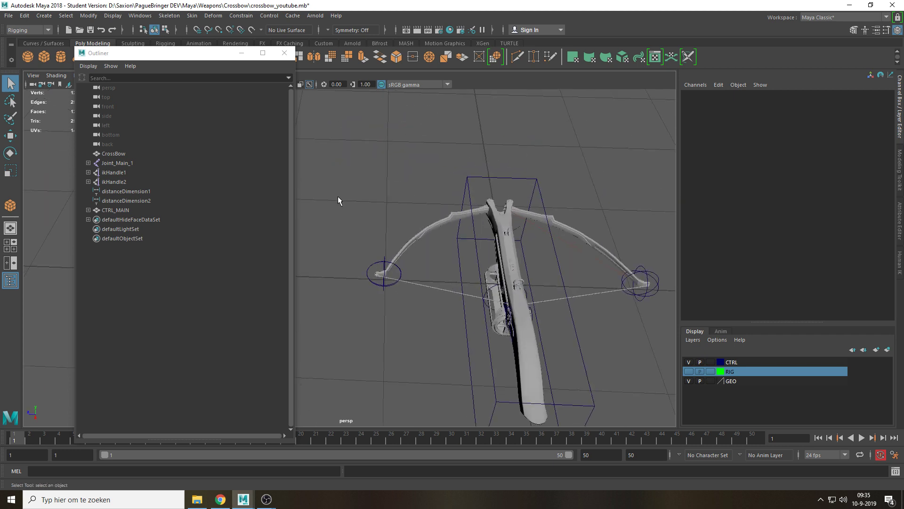
click(640, 283)
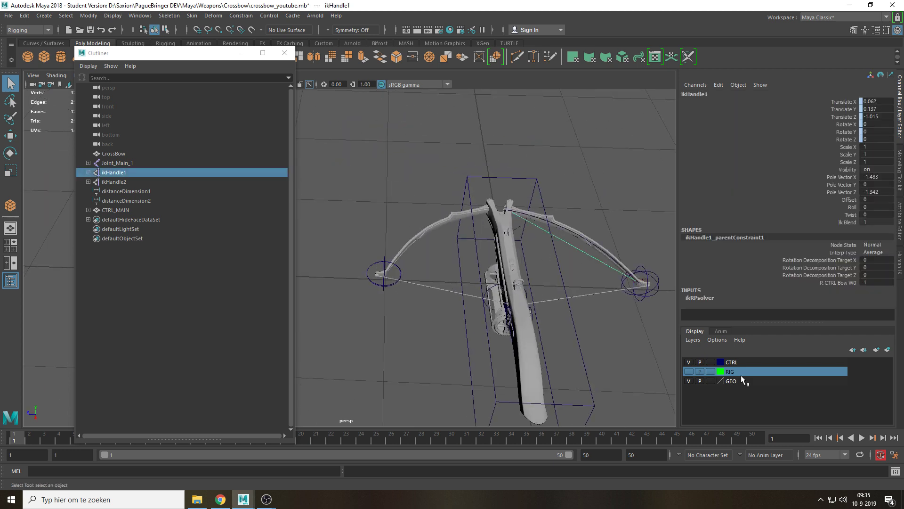
click(410, 343)
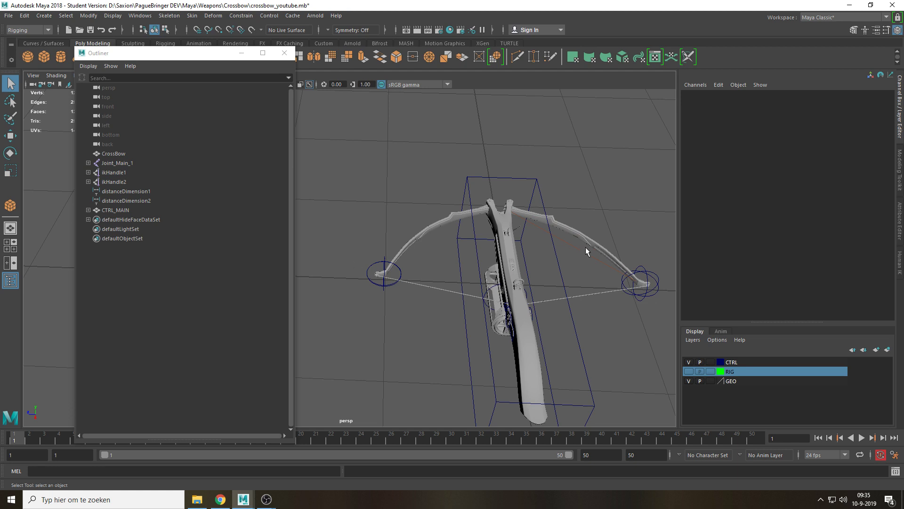
click(644, 286)
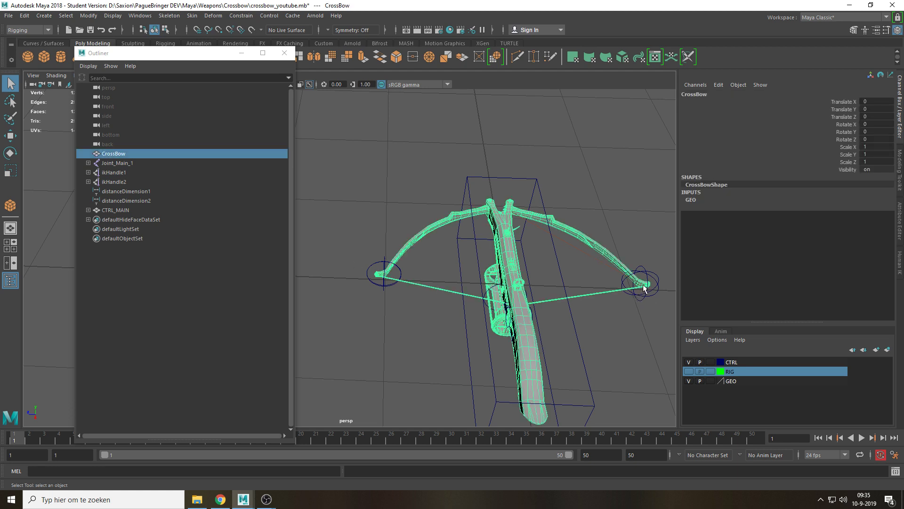
click(614, 339)
click(148, 180)
ctrl+click(151, 174)
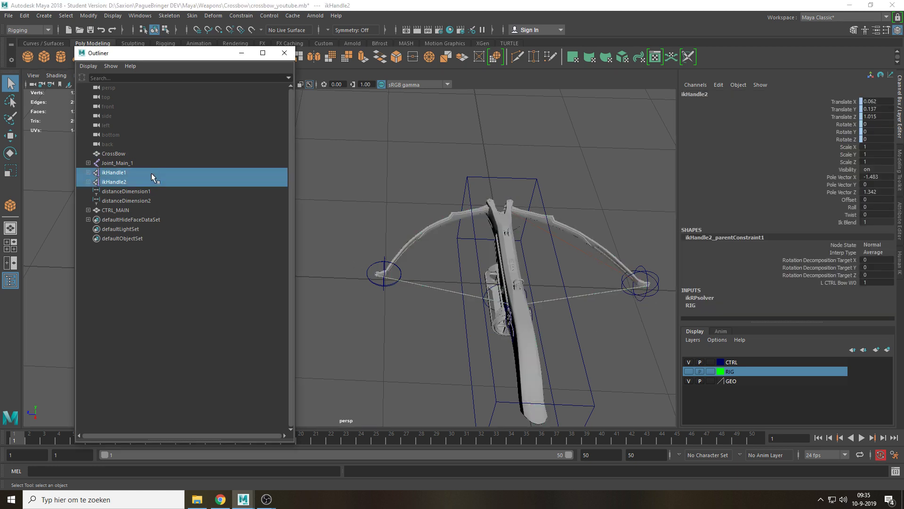
right_click(733, 372)
click(754, 395)
click(620, 213)
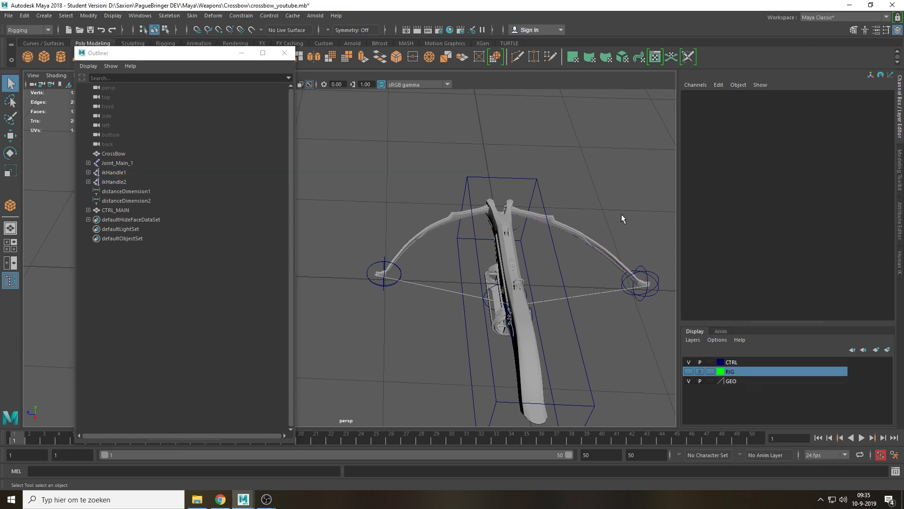
Test moving L_CTRL_Bow along X without and with the RIG layer shown, undo the moves, and hide the RIG layer
alt+drag(532, 250, 377, 248)
click(377, 278)
key(w)
key(ctrl+z)
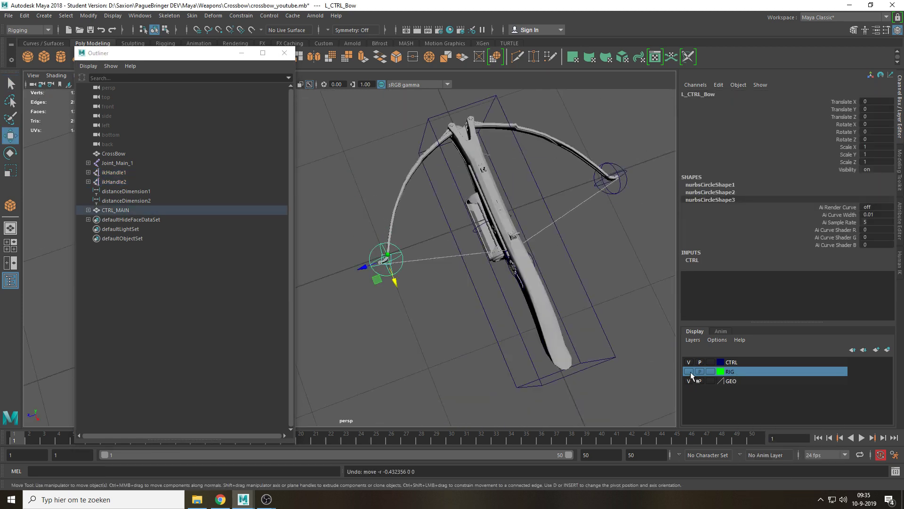
click(688, 371)
drag(397, 281, 376, 229)
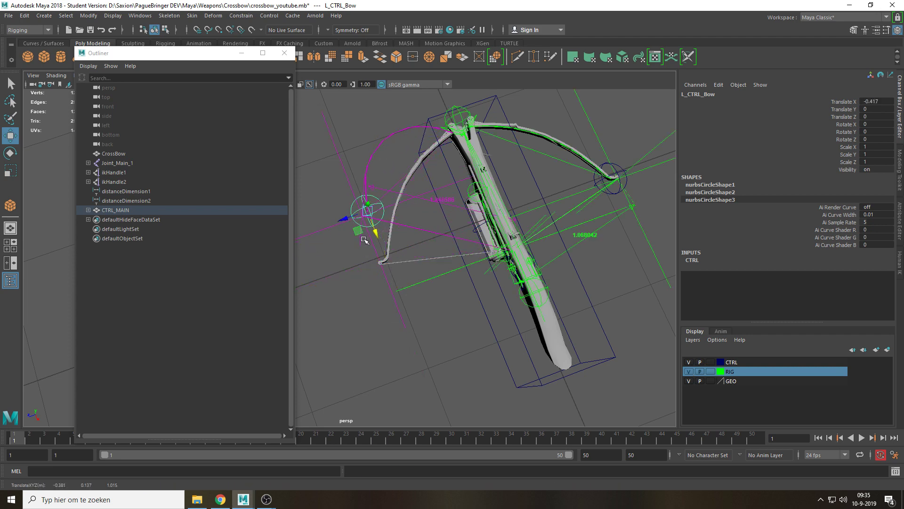
key(ctrl+z)
click(436, 271)
alt+drag(414, 282, 473, 262)
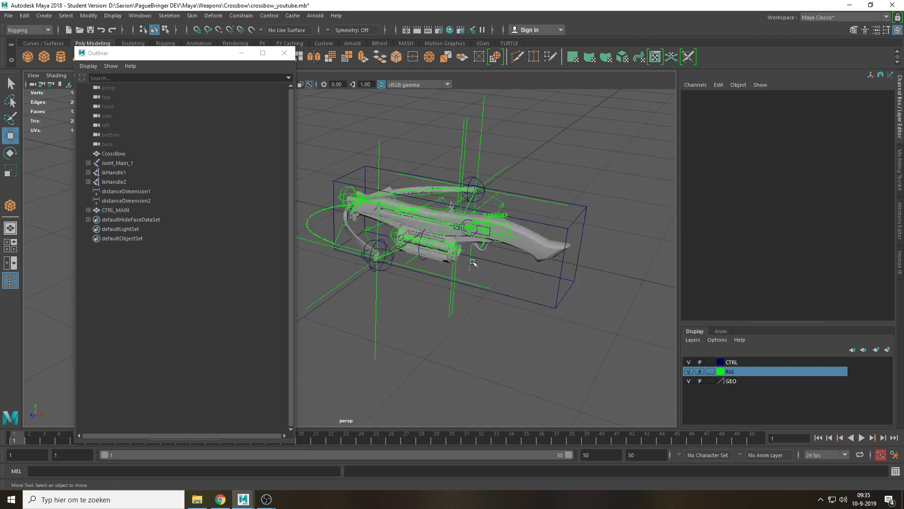
click(690, 373)
alt+middle_drag(366, 255, 635, 264)
scroll(478, 300, down, 5)
scroll(479, 301, up, 8)
click(139, 173)
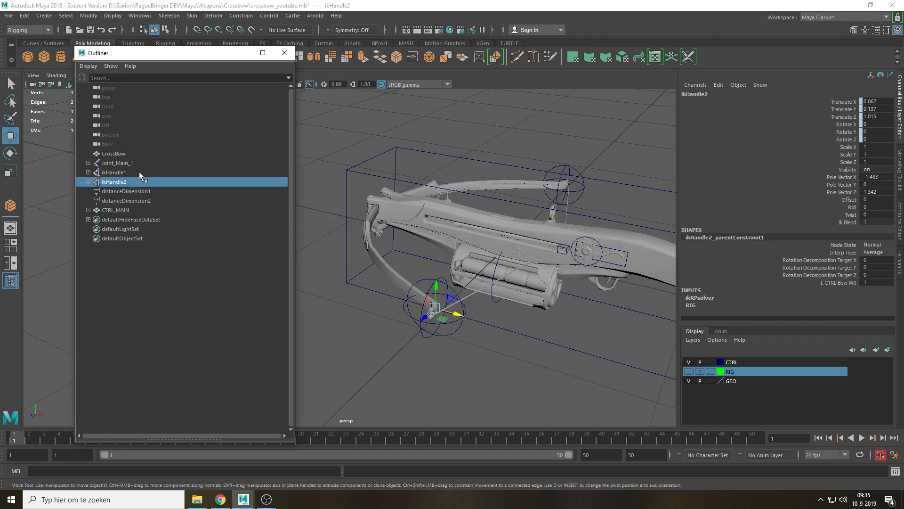
click(345, 333)
click(137, 182)
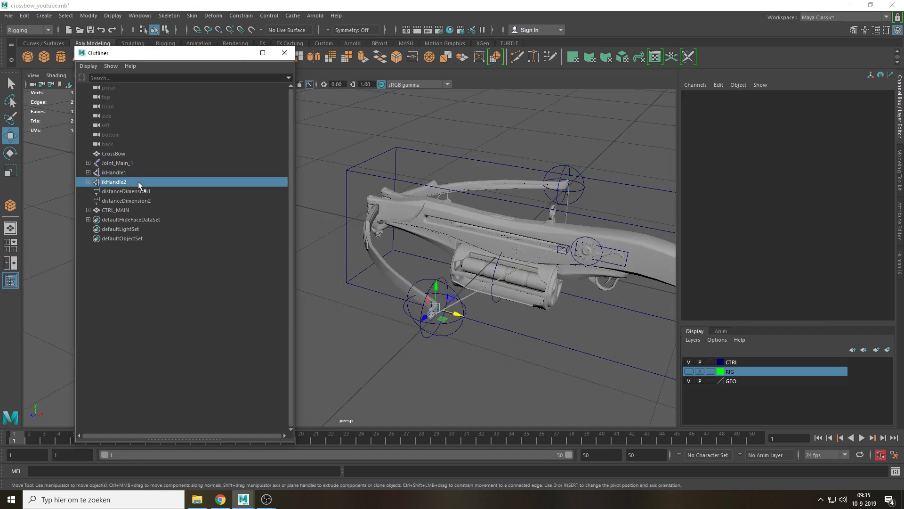
click(142, 201)
click(315, 335)
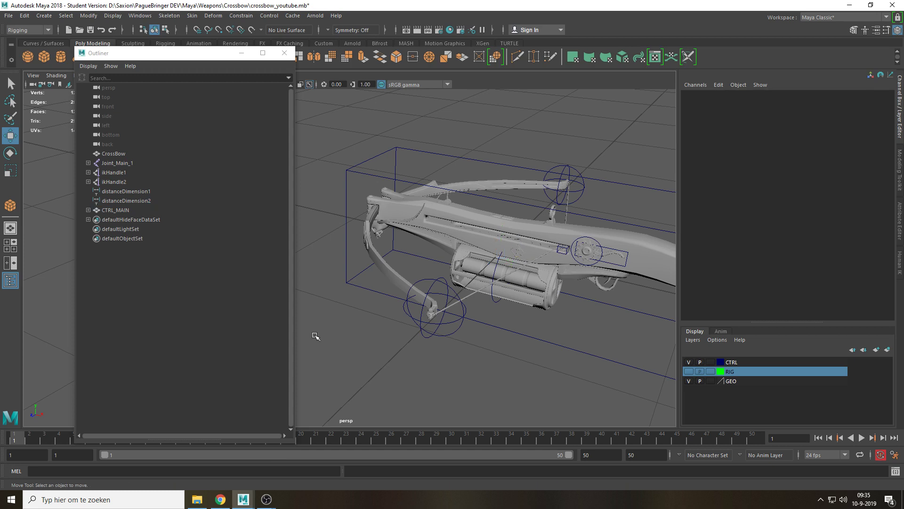
Select all joints by type together with the CrossBow mesh and bind the mesh to them with Bind Skin
key(f)
alt+drag(423, 270, 413, 281)
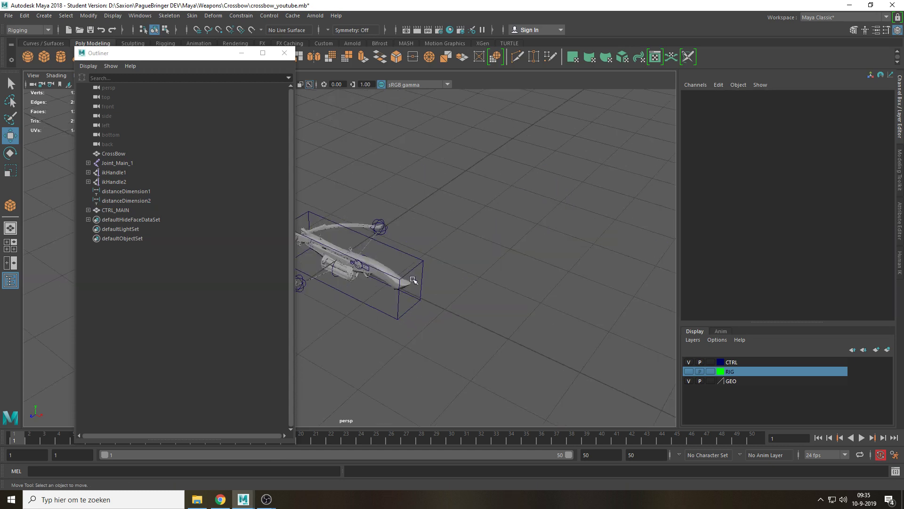
alt+middle_drag(424, 268, 541, 248)
scroll(560, 268, up, 3)
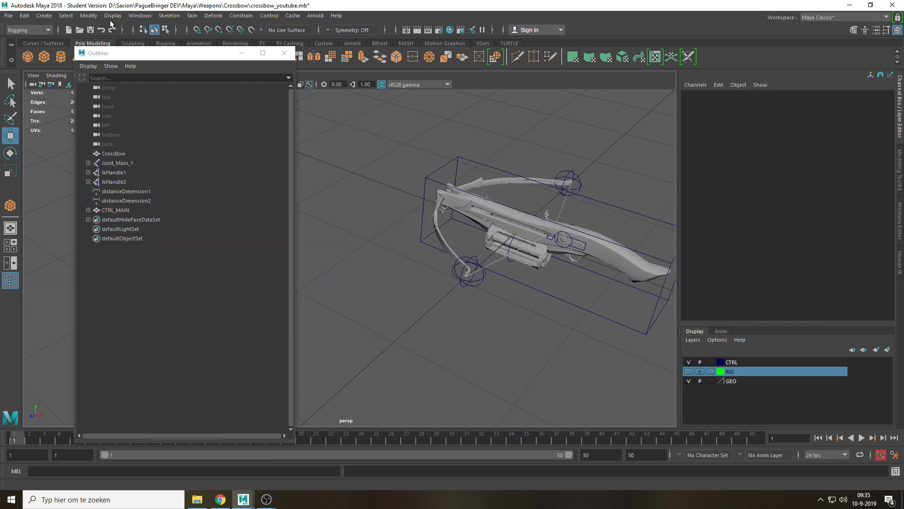
click(71, 17)
mouse_move(94, 44)
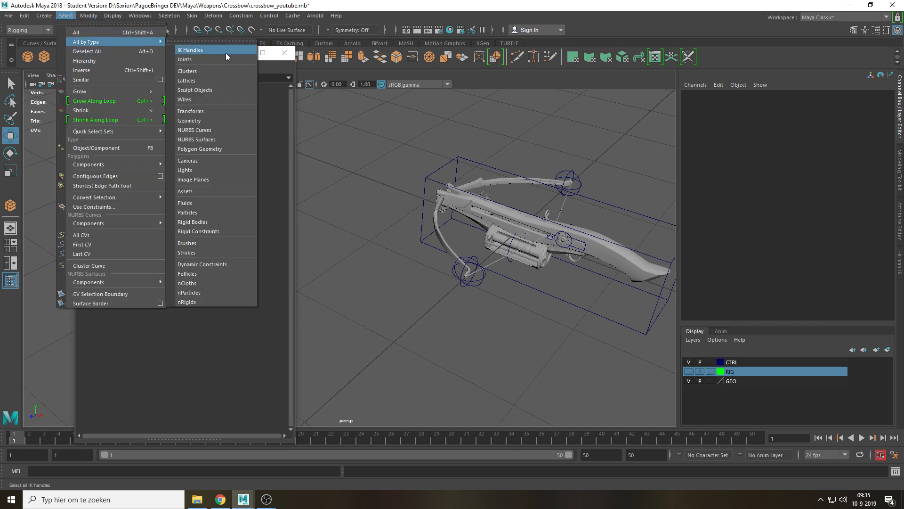
click(210, 61)
alt+drag(487, 265, 460, 278)
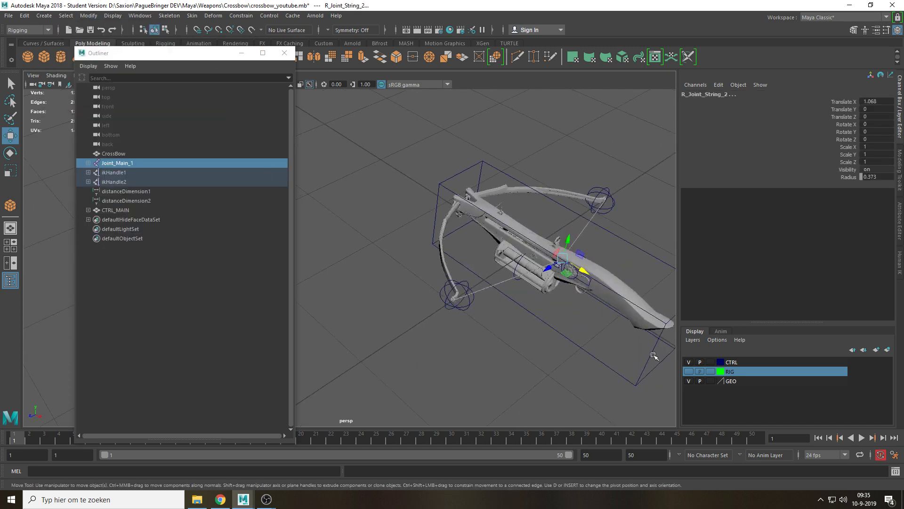
scroll(654, 356, up, 5)
key(q)
click(537, 255)
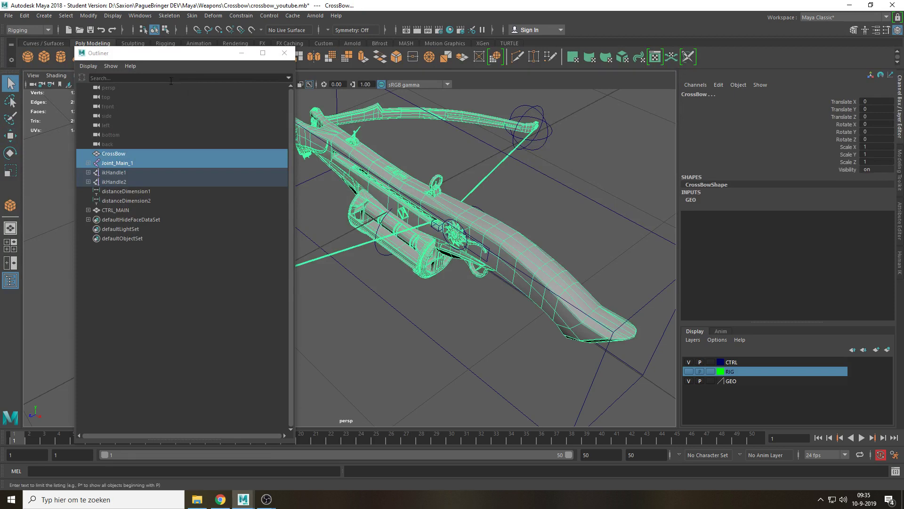
click(187, 16)
click(198, 36)
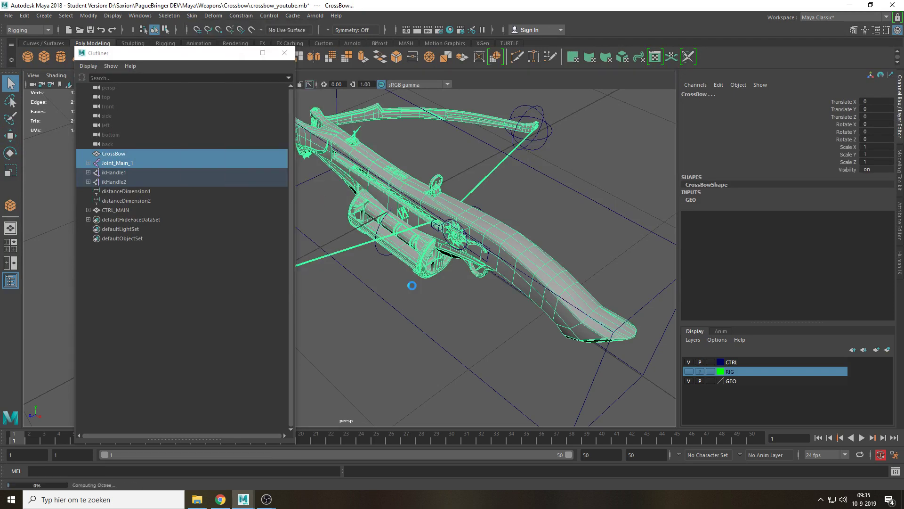
click(408, 326)
Test moving L_CTRL_Bow along X to check how the skinned bow arm and string deform, and undo the moves
alt+drag(408, 326, 434, 295)
key(w)
click(387, 257)
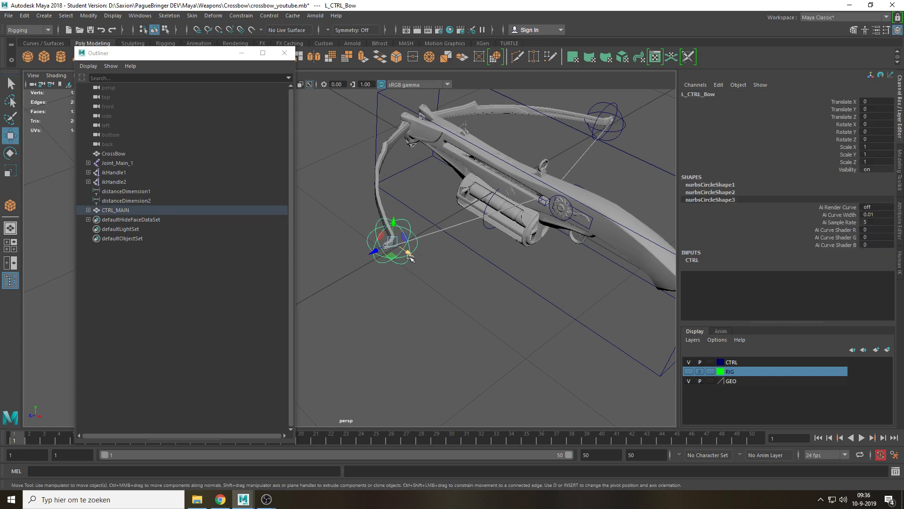
drag(410, 258, 338, 202)
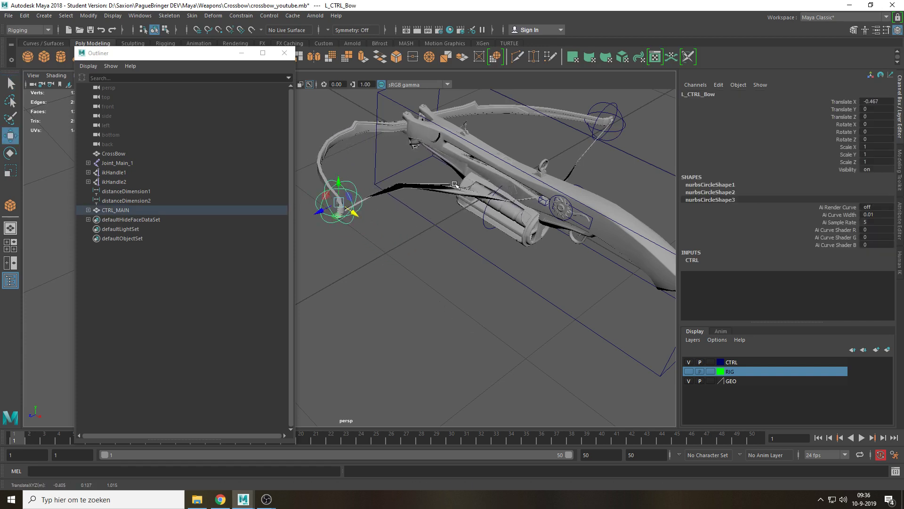
key(ctrl+z)
drag(407, 253, 370, 217)
key(ctrl+z)
alt+drag(458, 273, 493, 298)
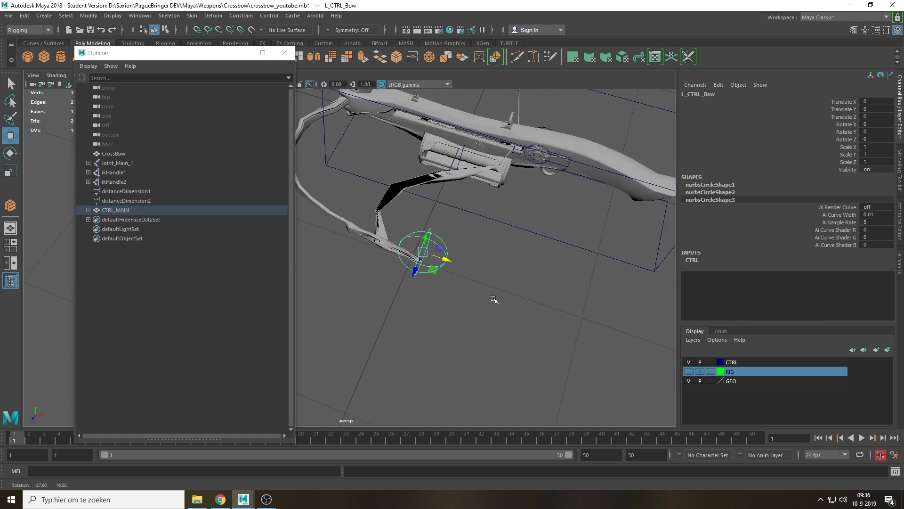
drag(451, 264, 450, 263)
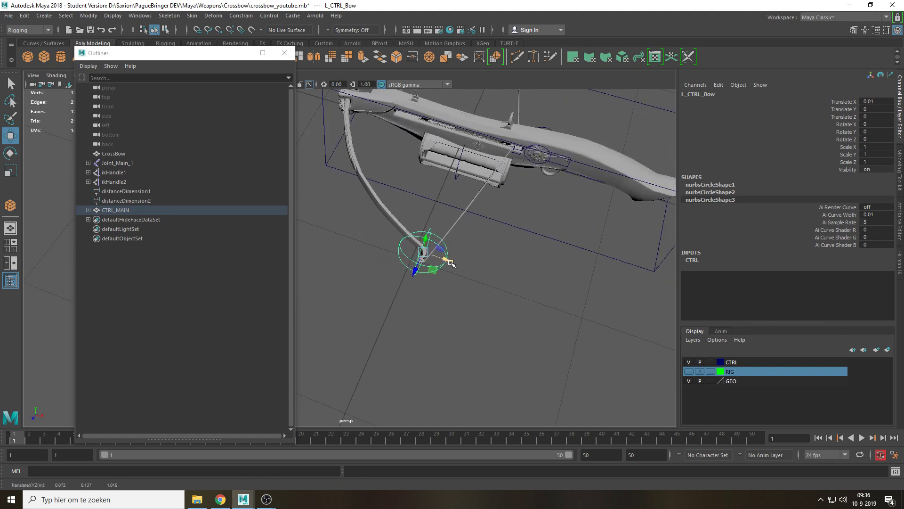
Save the scene as crossbow_youtube.mb
scroll(484, 264, up, 6)
key(q)
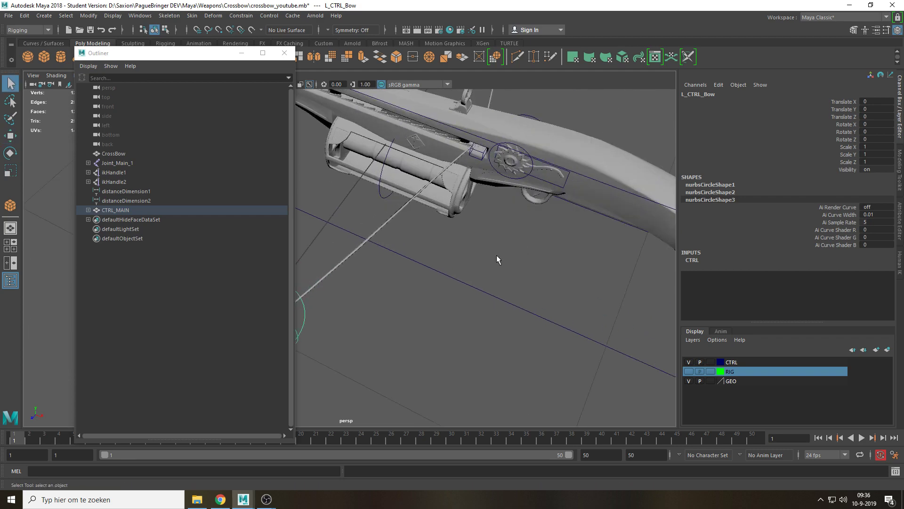
key(ctrl+s)
key(Return)
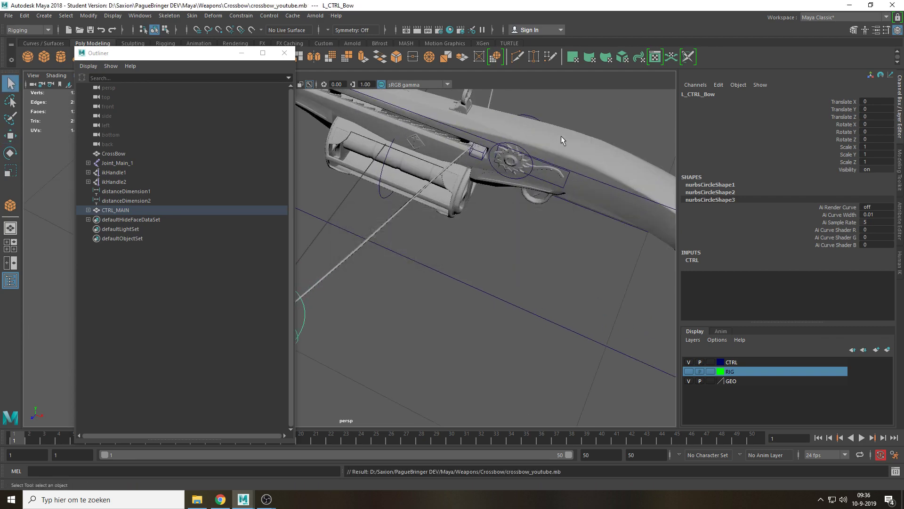
Select and frame the CrossBow mesh, and close the Outliner
click(560, 135)
scroll(496, 253, down, 6)
key(f)
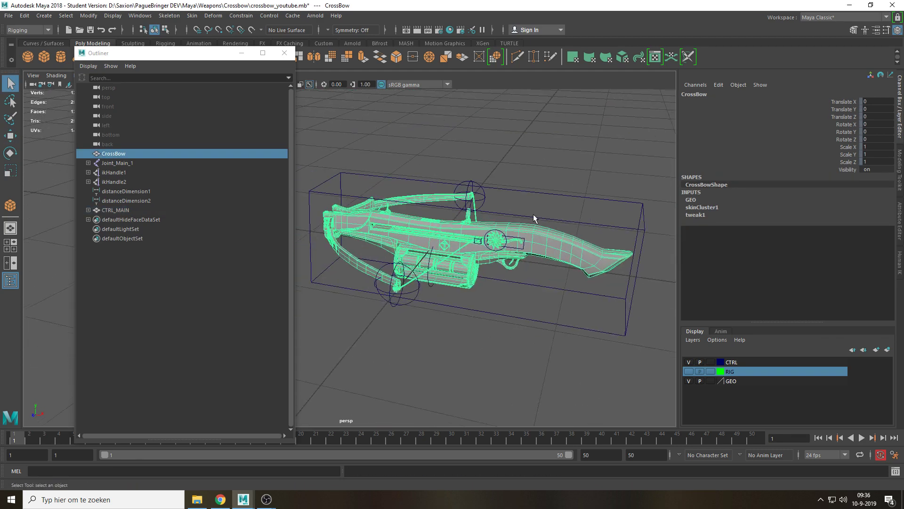
scroll(533, 214, up, 3)
click(284, 53)
scroll(441, 219, up, 5)
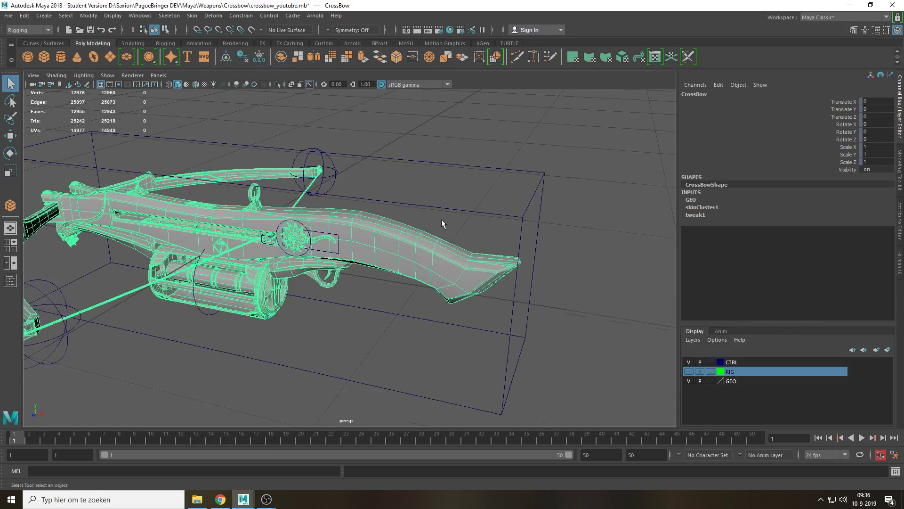
Select all connected faces of the crossbow's wooden stock and convert the selection to vertices
right_drag(407, 213, 410, 234)
alt+middle_drag(387, 200, 539, 209)
double_click(504, 199)
ctrl+right_click(539, 210)
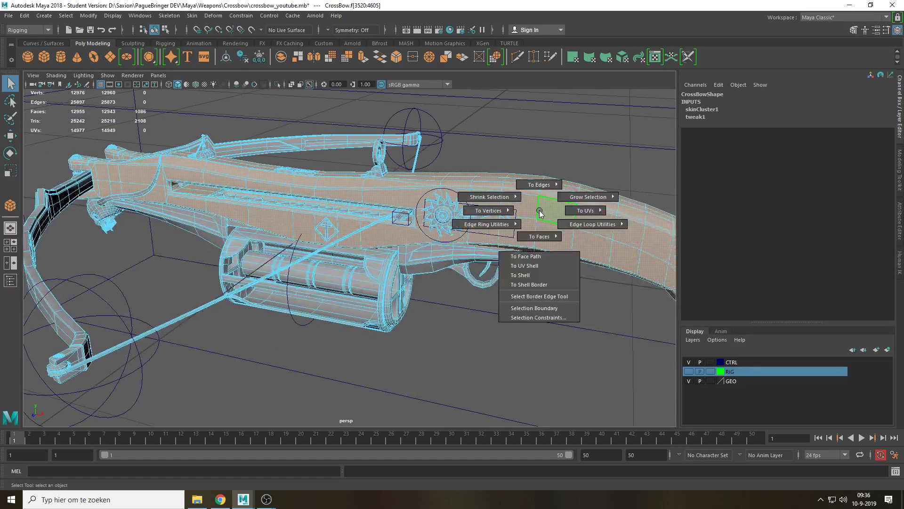
ctrl+right_click(539, 210)
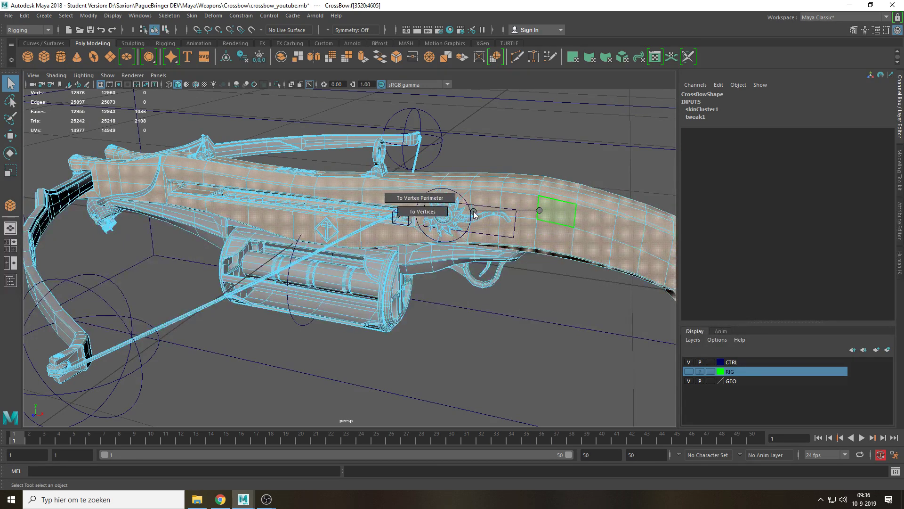
mouse_move(488, 211)
click(435, 213)
Flood the selected stock vertices with a skin weight of 1.0 for Joint_Main_1 using Paint Skin Weights in Replace mode
key(g)
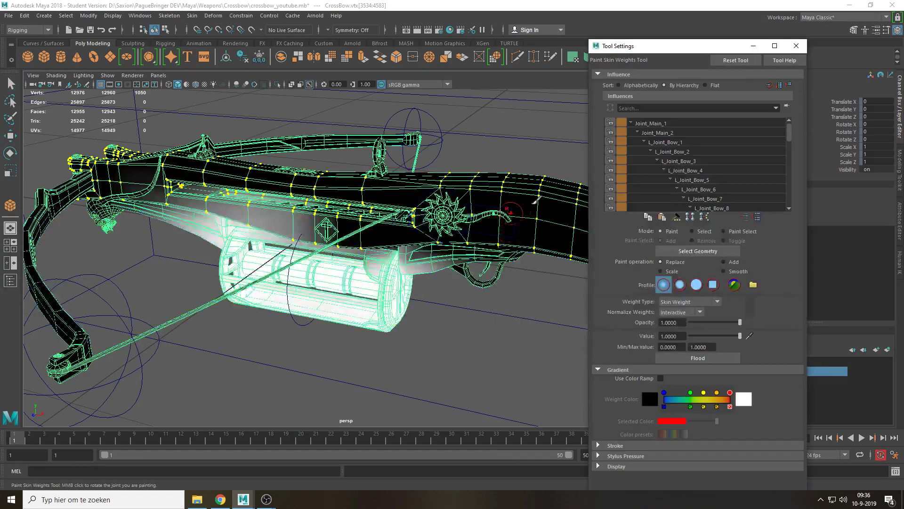
click(661, 125)
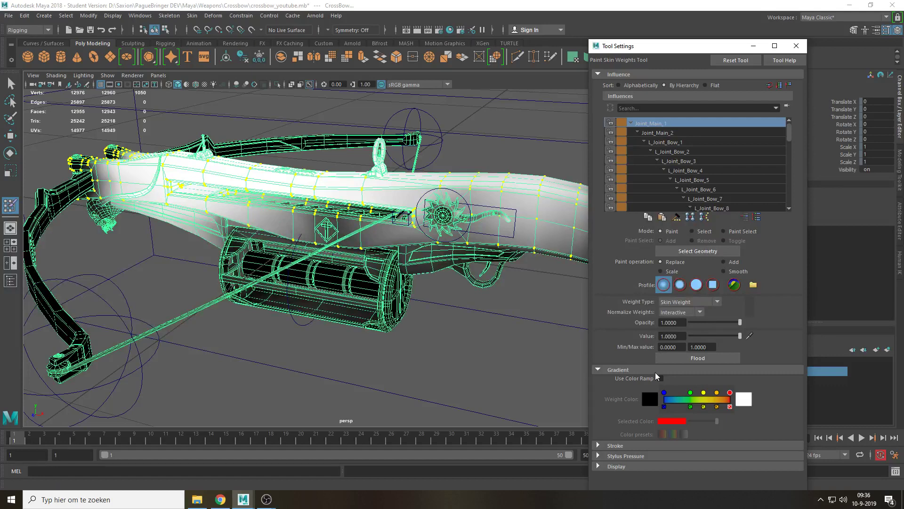
click(688, 359)
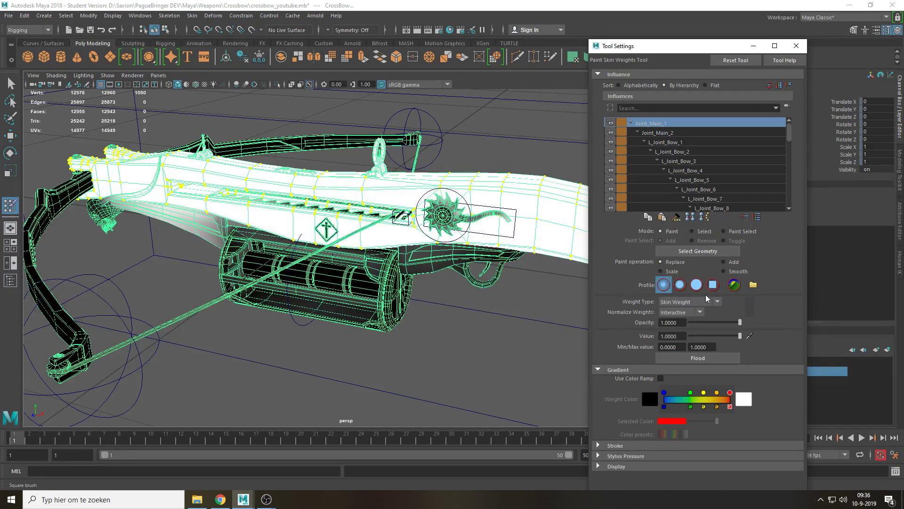
key(q)
click(480, 351)
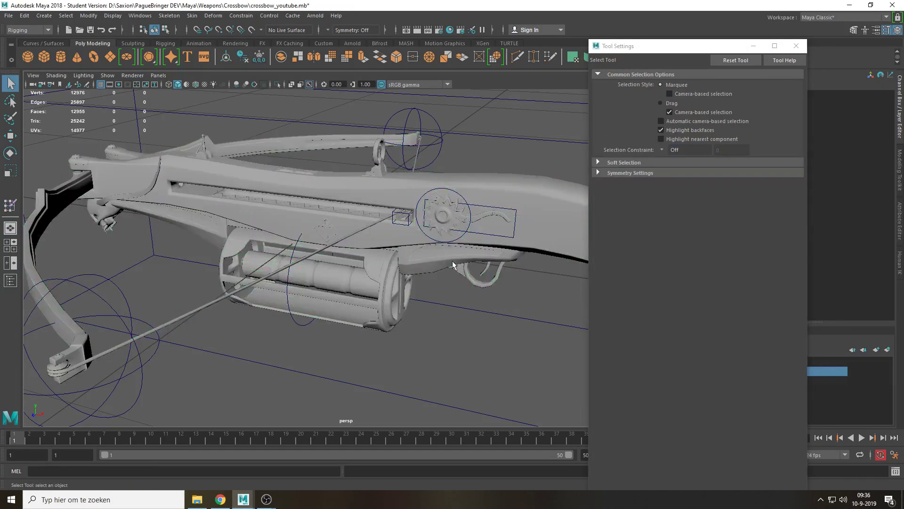
Move R_CTRL_Bow to test how the bow and the surrounding mesh deform, and undo the moves
scroll(497, 220, down, 3)
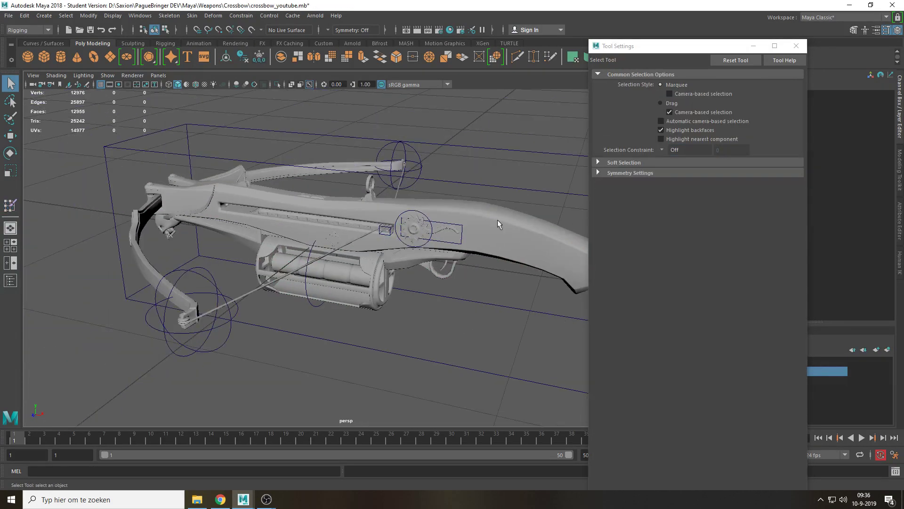
click(422, 166)
key(w)
drag(422, 167, 362, 175)
key(ctrl+z)
scroll(353, 220, up, 2)
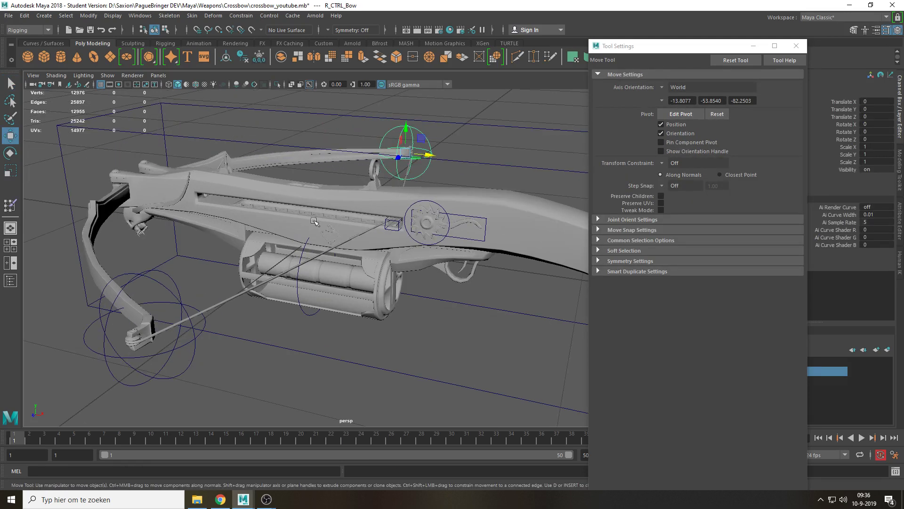
alt+drag(314, 222, 351, 245)
drag(62, 228, 145, 232)
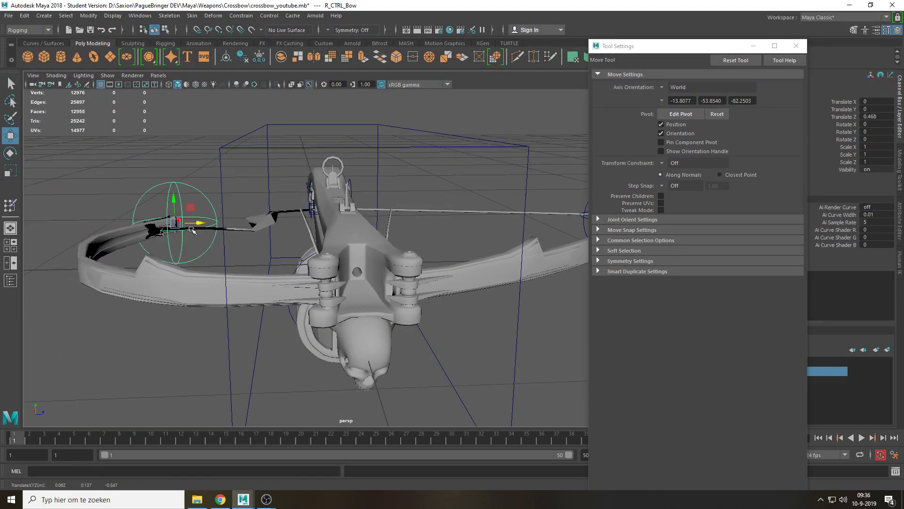
key(ctrl+z)
Select the vertices of the skull ornament at the crossbow's front and flood them with weight 1.0 for Joint_Main_1
alt+drag(274, 231, 342, 240)
alt+middle_drag(497, 262, 318, 226)
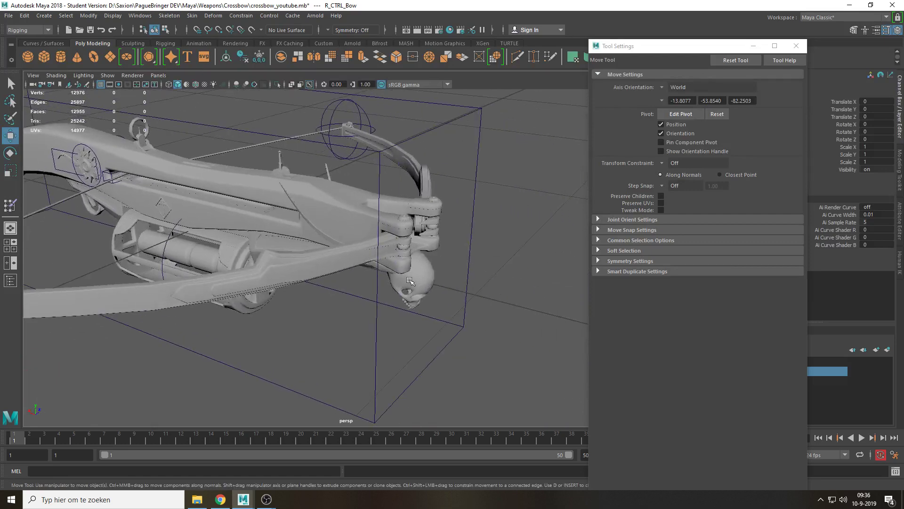
click(418, 272)
right_drag(419, 273, 332, 282)
click(422, 276)
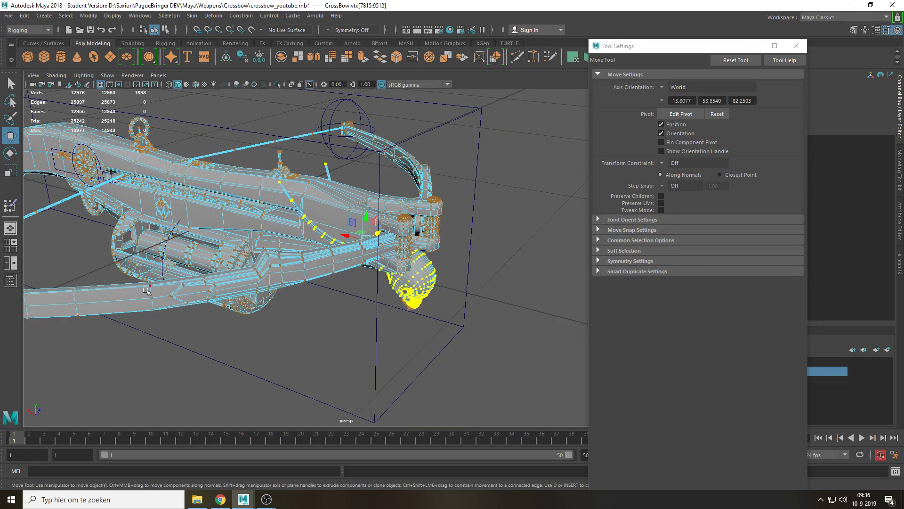
right_drag(408, 289, 346, 216)
click(701, 358)
Select the trigger guard and underside parts of the stock, convert them to vertices, and flood them with weight 1.0 for Joint_Main_1
alt+drag(396, 306, 420, 318)
key(q)
click(332, 288)
right_drag(333, 288, 333, 255)
double_click(330, 290)
alt+middle_drag(330, 290, 433, 277)
alt+drag(433, 277, 363, 274)
shift+double_click(276, 220)
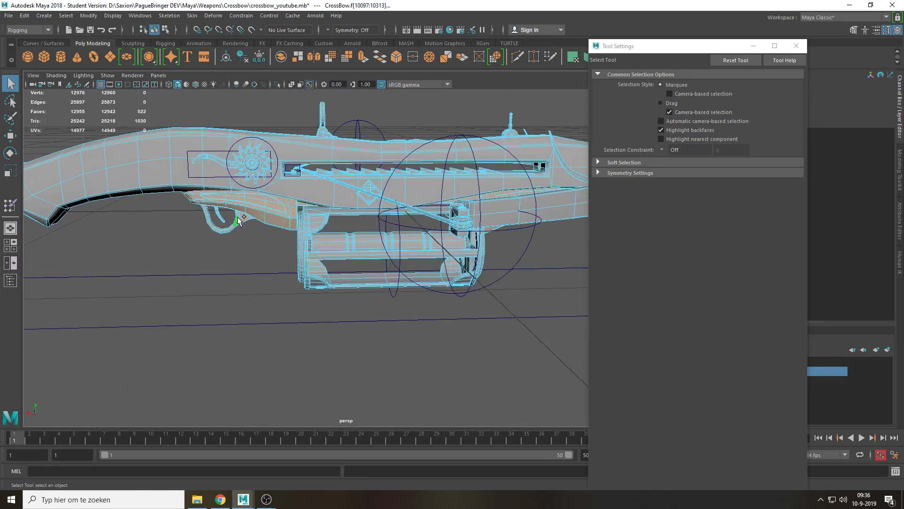
mouse_move(284, 206)
ctrl+right_down()
mouse_move(221, 209)
mouse_move(269, 187)
ctrl+right_up()
click(705, 356)
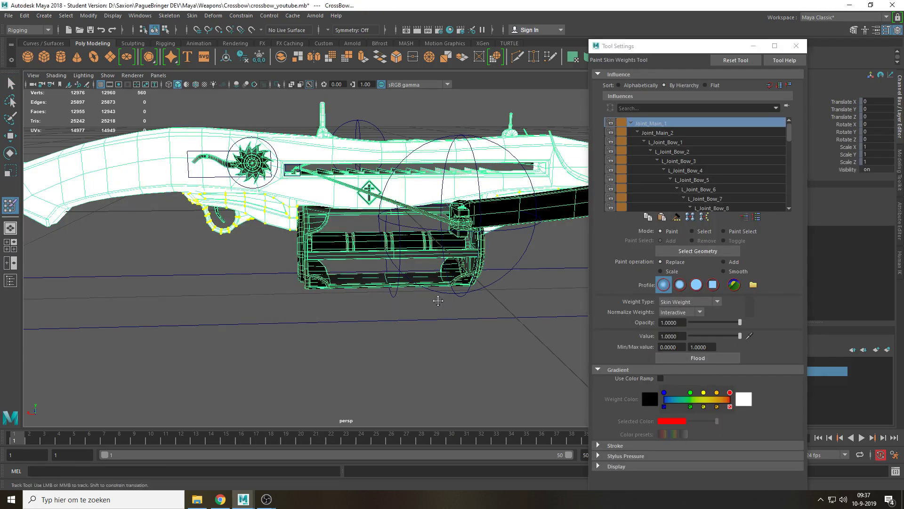
Select the ammo cylinder's shells as vertices and flood them with weight 1.0 for Joint_AmmoRetainer_1
alt+drag(434, 298, 401, 312)
key(q)
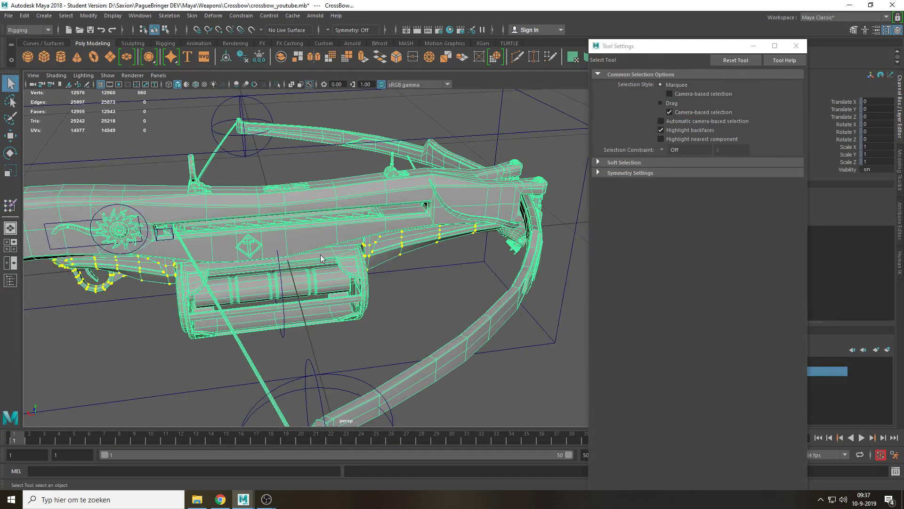
mouse_move(320, 228)
right_down()
mouse_move(321, 258)
mouse_move(272, 281)
mouse_move(219, 279)
mouse_move(280, 215)
right_up()
double_click(321, 258)
shift+double_click(321, 275)
scroll(725, 160, down, 8)
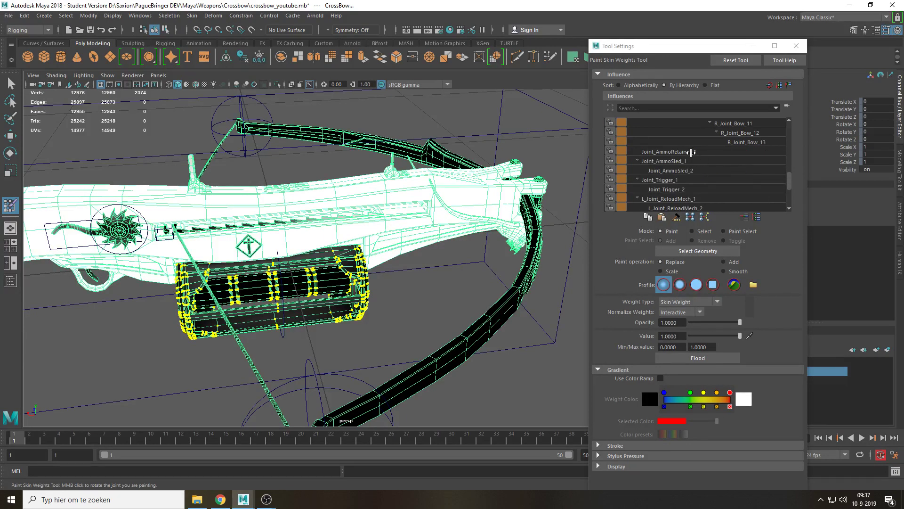
click(691, 152)
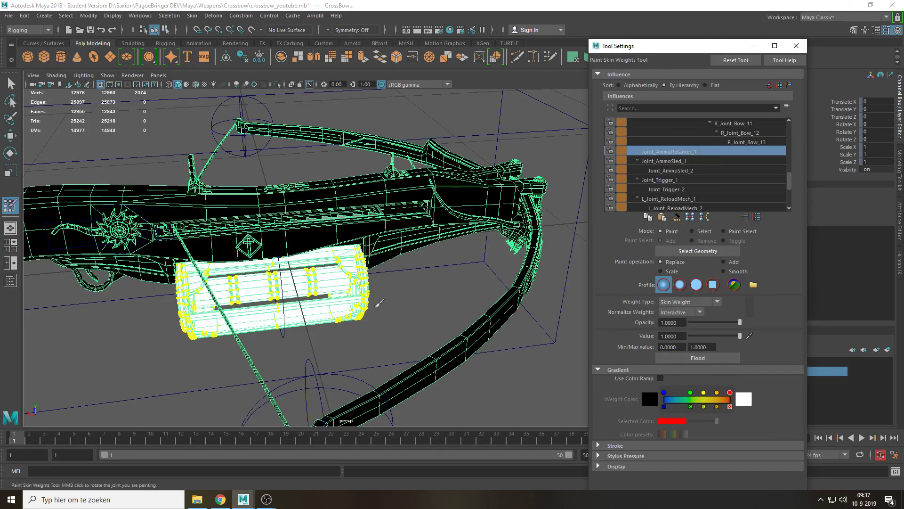
Rotate CTRL_Ammo to test that the ammo cylinder follows its control
key(q)
click(283, 337)
key(e)
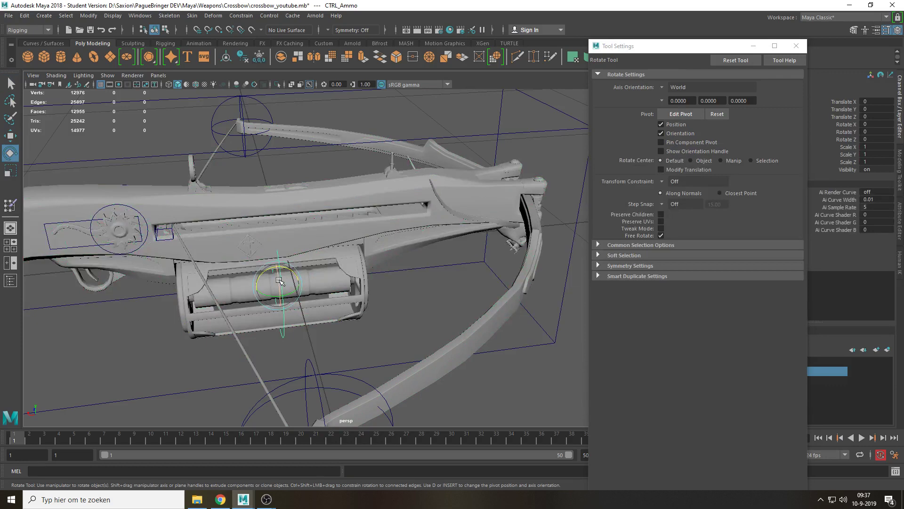
drag(279, 281, 283, 289)
Select the vertices of the toothed rack in the stock's slot and flood them with weight 1.0 for the main joint
scroll(360, 213, up, 2)
key(q)
click(359, 207)
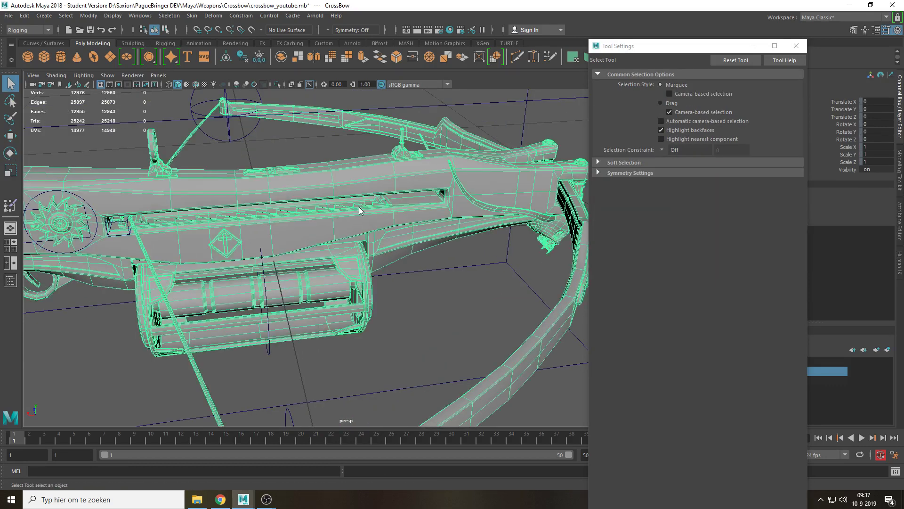
mouse_move(359, 208)
right_down()
mouse_move(357, 217)
mouse_move(269, 207)
mouse_move(295, 179)
right_up()
click(354, 202)
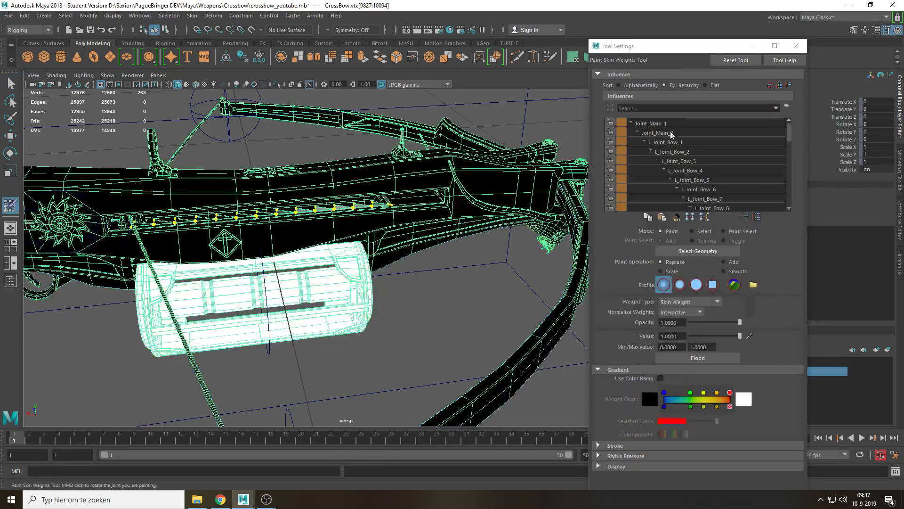
key(q)
click(456, 315)
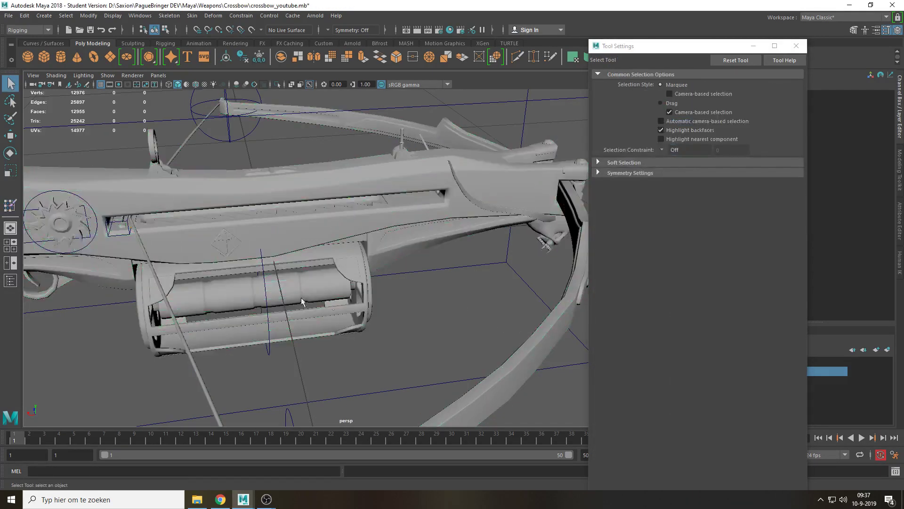
Test-rotate CTRL_Ammo while viewing the crossbow from the rear, and undo the rotation
click(270, 354)
scroll(269, 354, down, 4)
key(e)
alt+drag(269, 354, 442, 287)
key(ctrl+z)
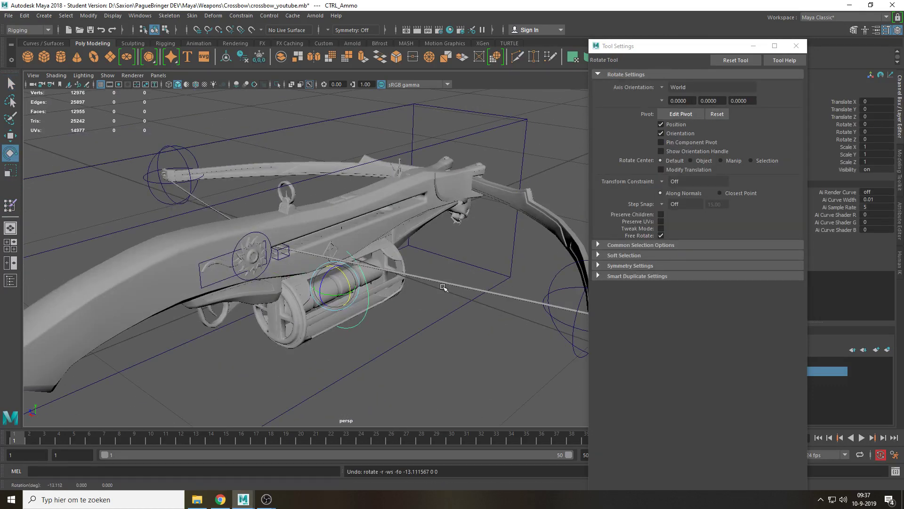
Select CTRL_MAIN, rotate the whole crossbow freely to check the weights, and undo the rotation
click(474, 265)
drag(432, 320, 443, 340)
scroll(443, 339, down, 3)
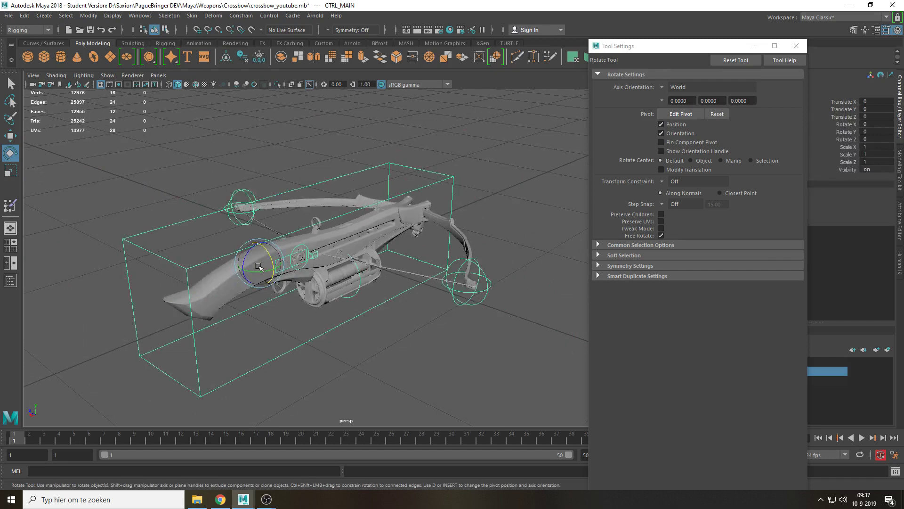
mouse_move(282, 277)
mouse_down()
mouse_move(270, 269)
mouse_move(276, 265)
mouse_up()
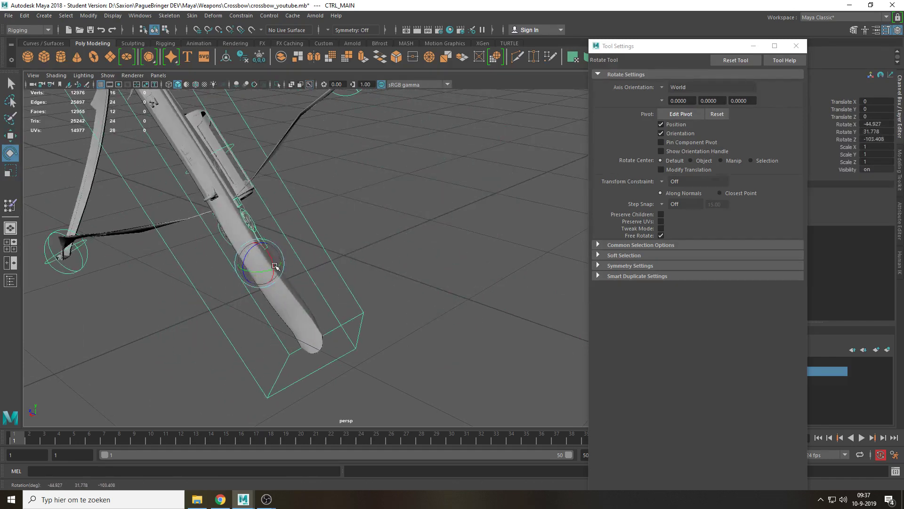
key(ctrl+z)
click(429, 338)
Nudge L_CTRL_Bow to a Translate X of 0.007 to refresh the deformed bow limb and string
scroll(467, 322, up, 3)
alt+drag(409, 280, 450, 317)
key(q)
click(490, 326)
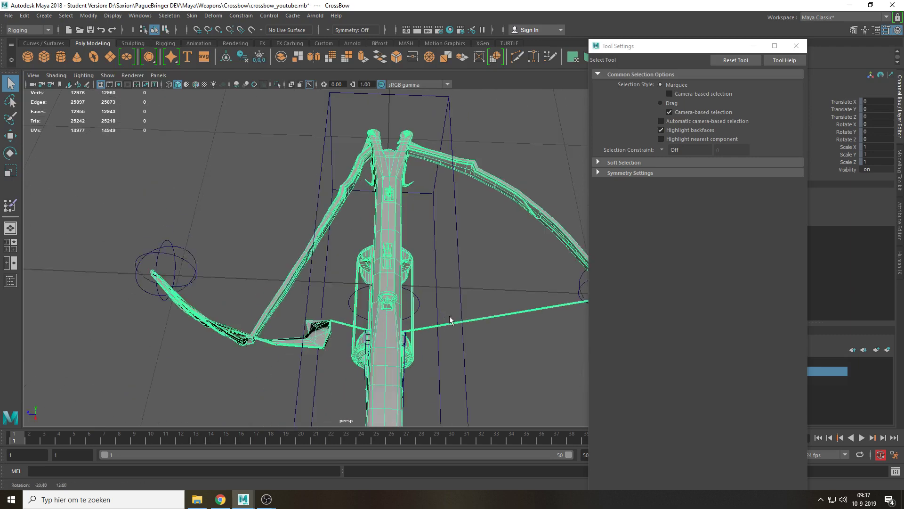
click(195, 274)
key(w)
drag(154, 295, 160, 295)
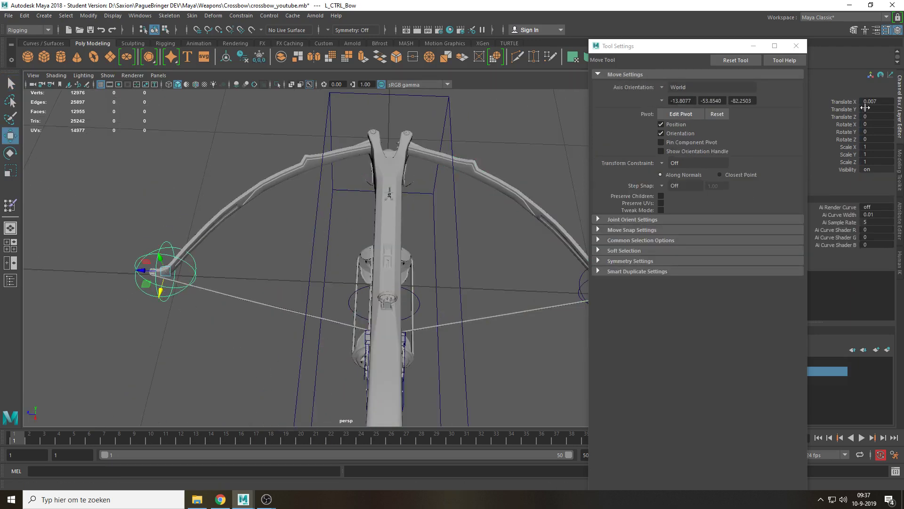
alt+drag(440, 274, 342, 264)
key(q)
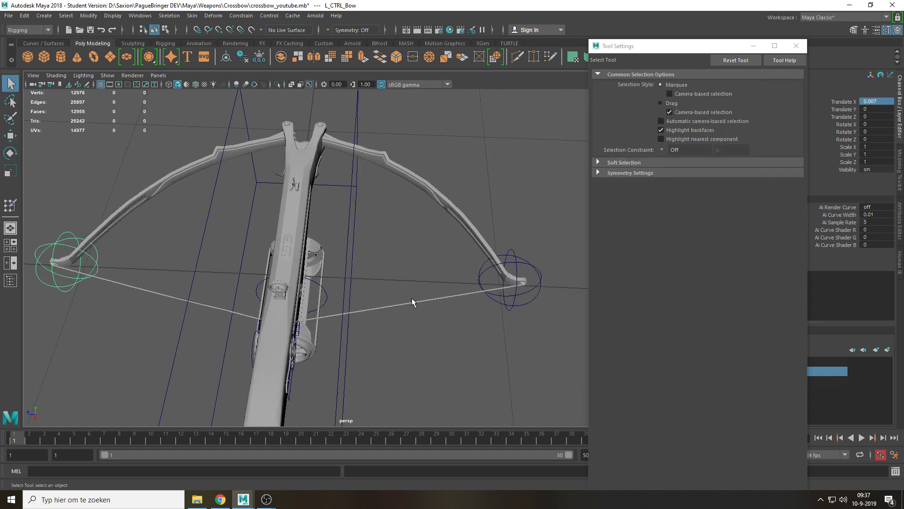
Select all faces of the bowstring and isolate them in the viewport
click(416, 299)
right_drag(416, 299, 416, 254)
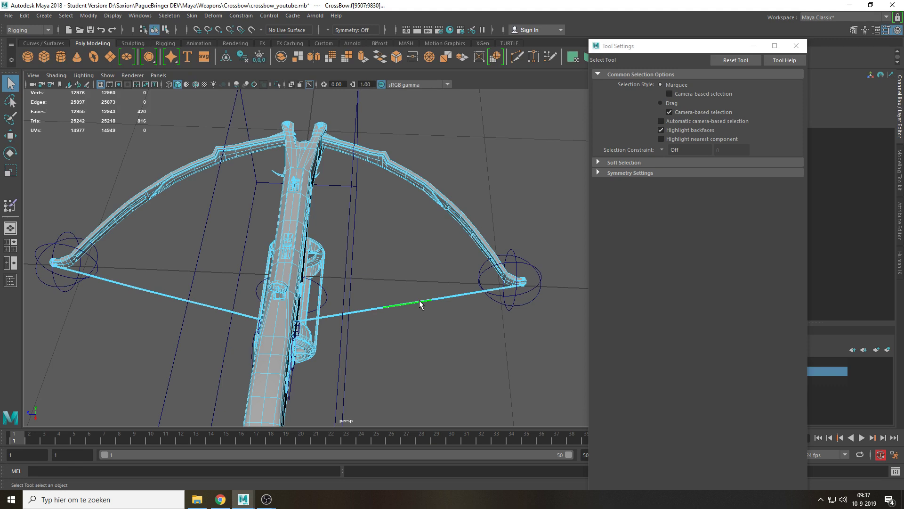
alt+drag(423, 339, 400, 322)
key(ctrl+1)
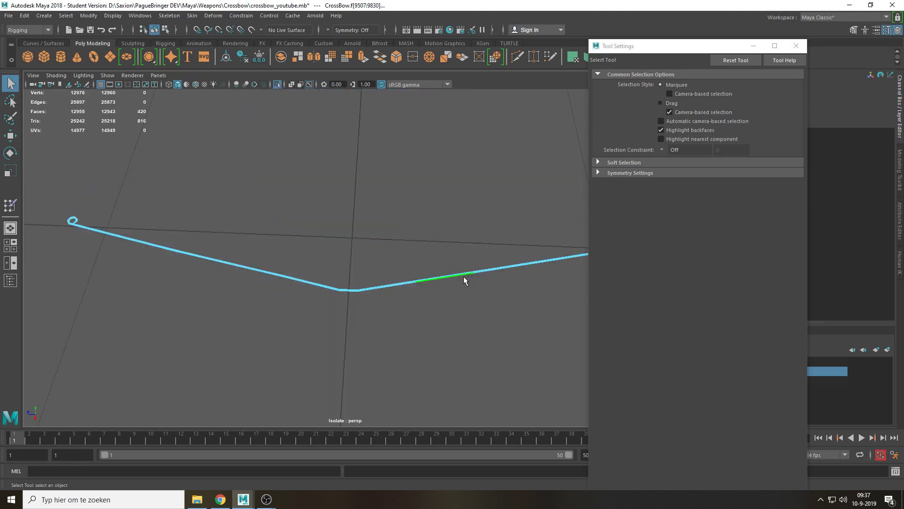
Select the vertices of the bowstring's right half, from the centre bend to the end loop
right_drag(463, 276, 416, 231)
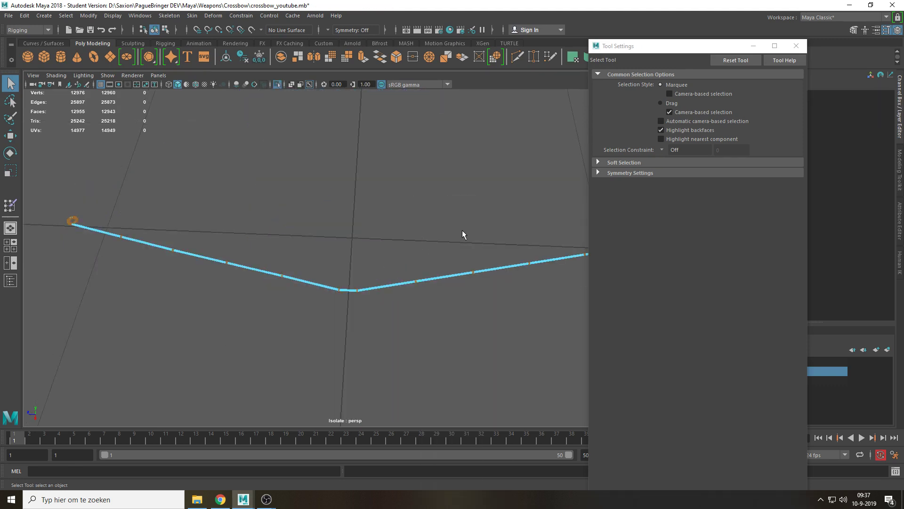
alt+drag(462, 230, 473, 243)
alt+middle_drag(473, 244, 322, 263)
scroll(316, 247, down, 1)
alt+drag(301, 235, 320, 233)
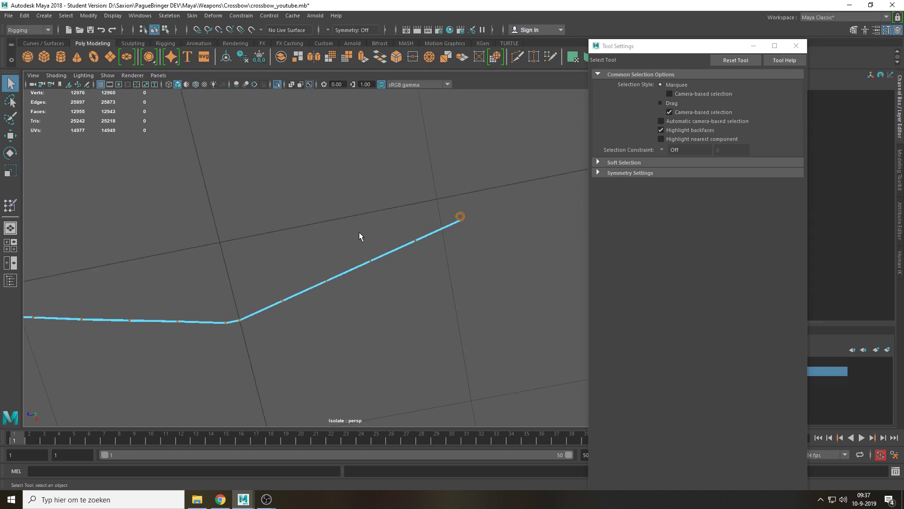
alt+drag(417, 239, 379, 229)
drag(217, 138, 526, 385)
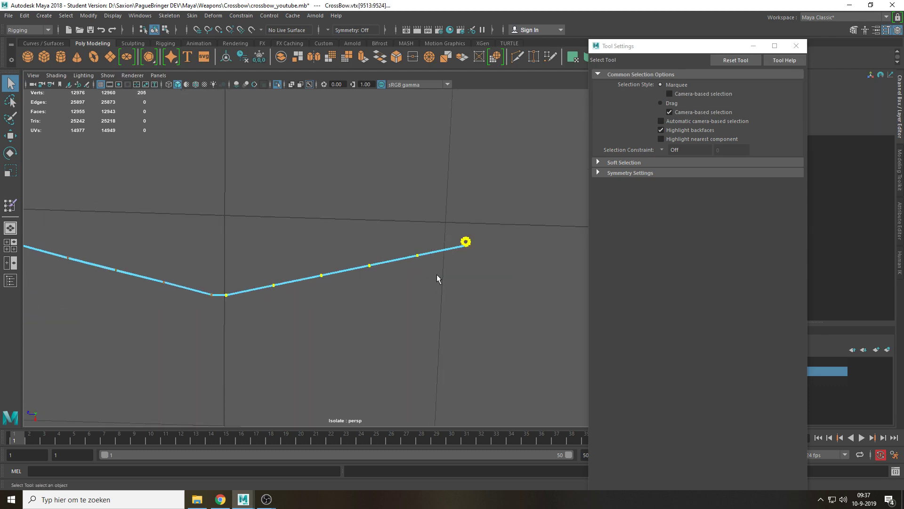
Flood the selected string vertices with a skin weight of 1.0 for R_Joint_String_1 using Paint Skin Weights
ctrl+right_drag(447, 252, 394, 251)
right_click(431, 248)
key(y)
scroll(648, 148, down, 4)
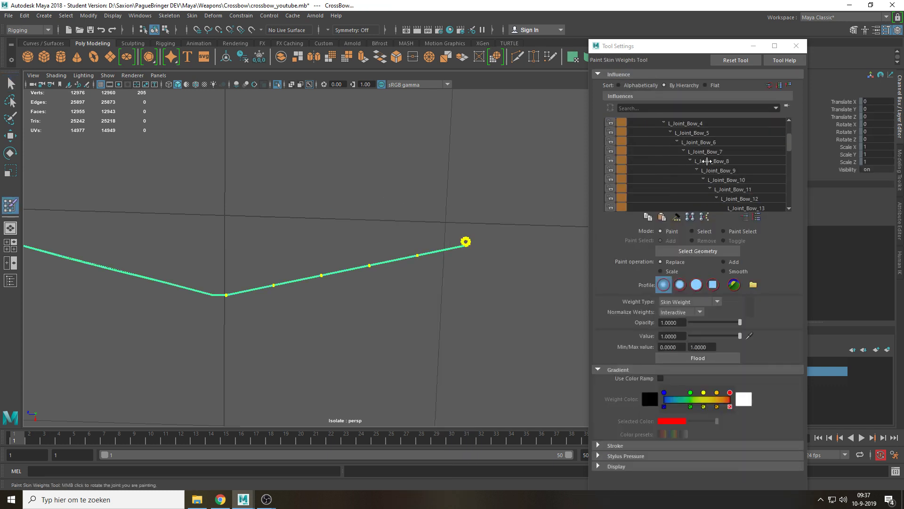
scroll(715, 167, down, 6)
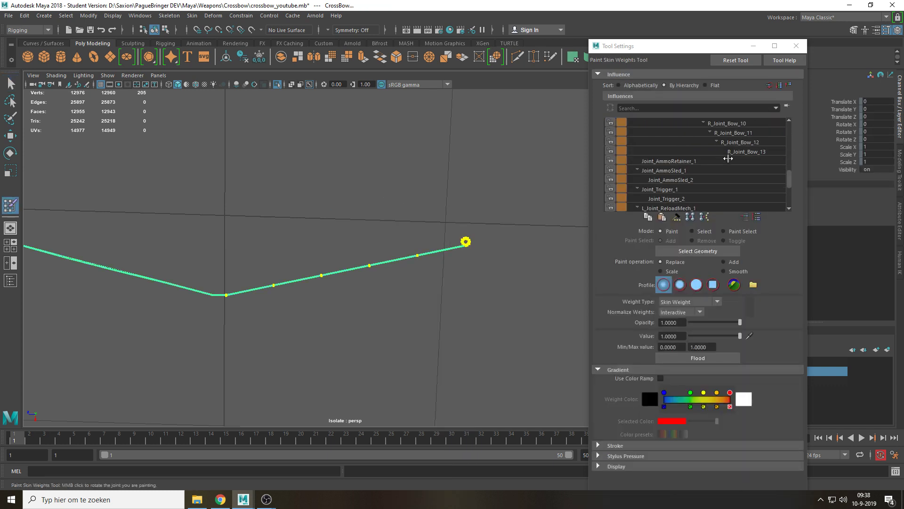
scroll(715, 161, down, 2)
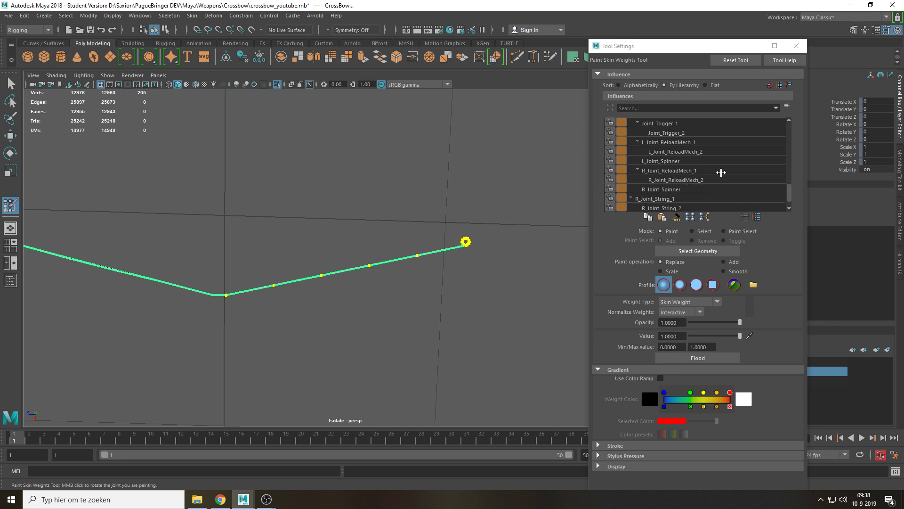
click(678, 181)
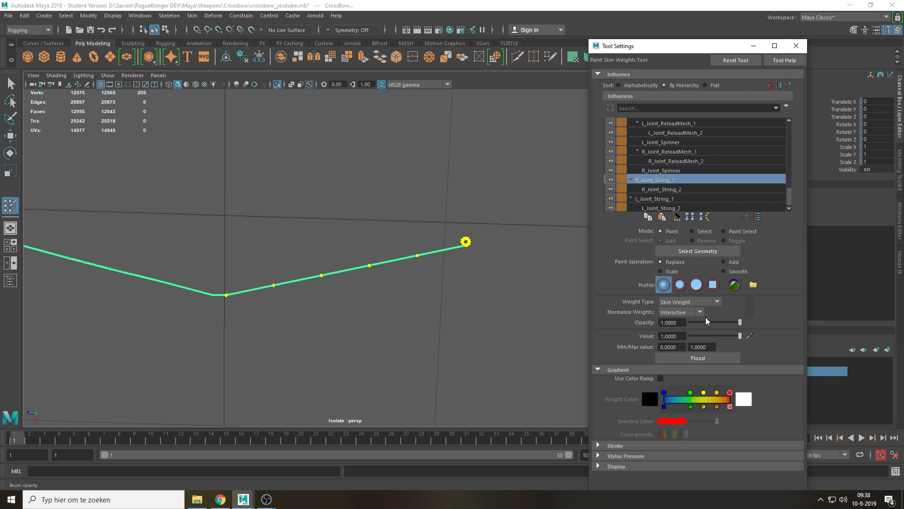
click(691, 358)
key(q)
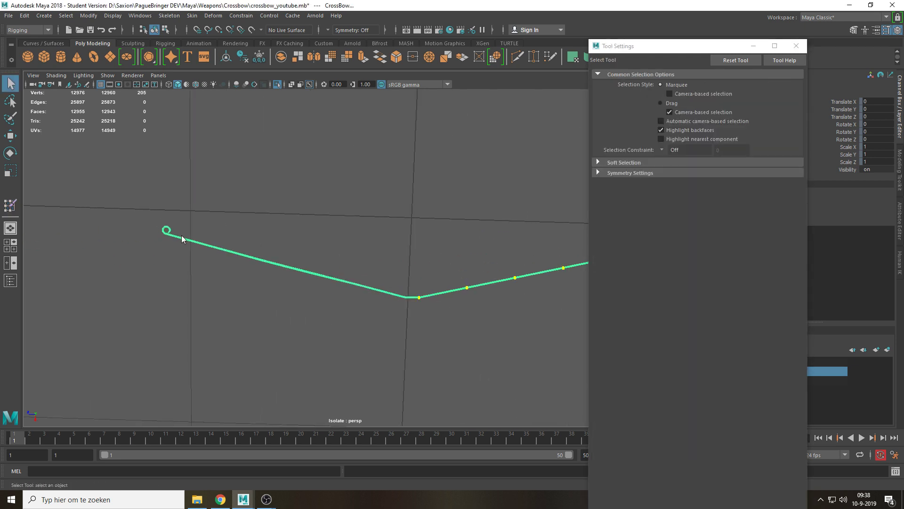
Select the vertices of the bowstring's left half and flood them with weight 1.0 for L_Joint_String_1
right_drag(182, 228, 110, 225)
drag(132, 196, 415, 335)
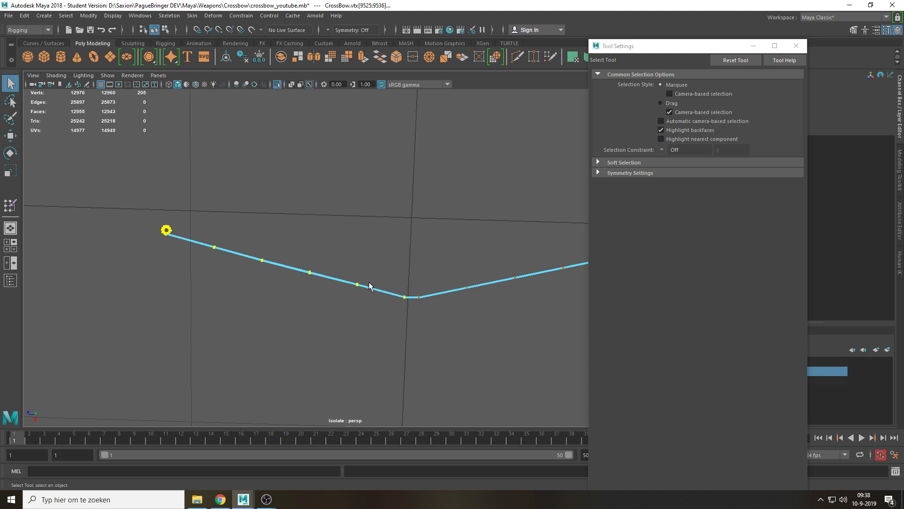
mouse_move(368, 227)
right_down()
mouse_move(327, 252)
mouse_move(296, 209)
right_up()
scroll(725, 157, down, 6)
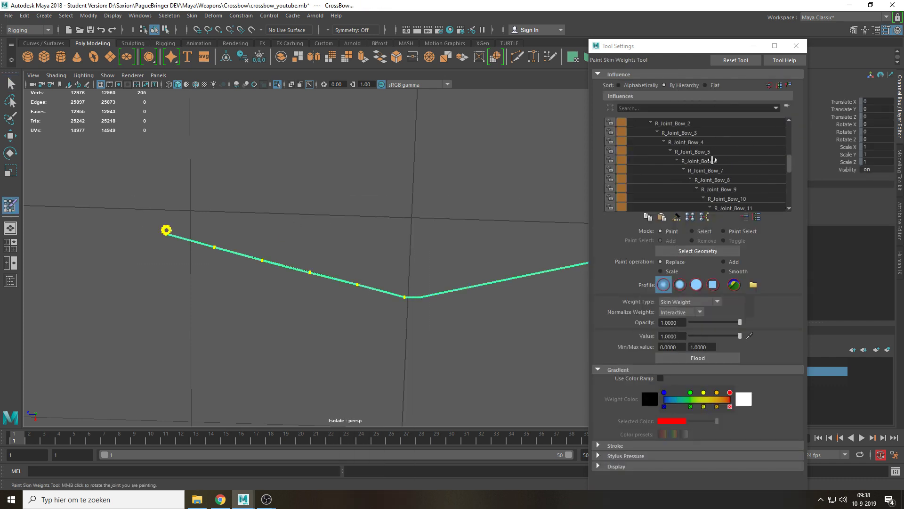
scroll(724, 157, down, 4)
click(681, 197)
scroll(681, 197, down, 2)
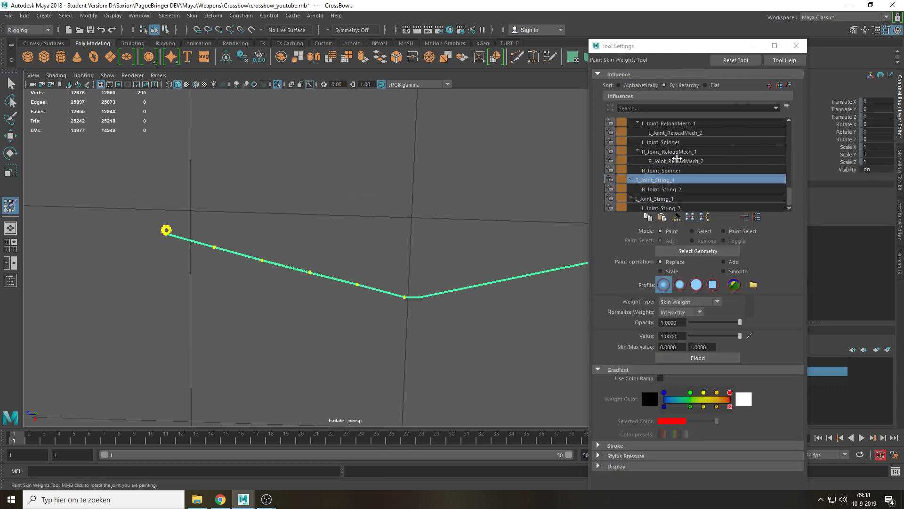
key(q)
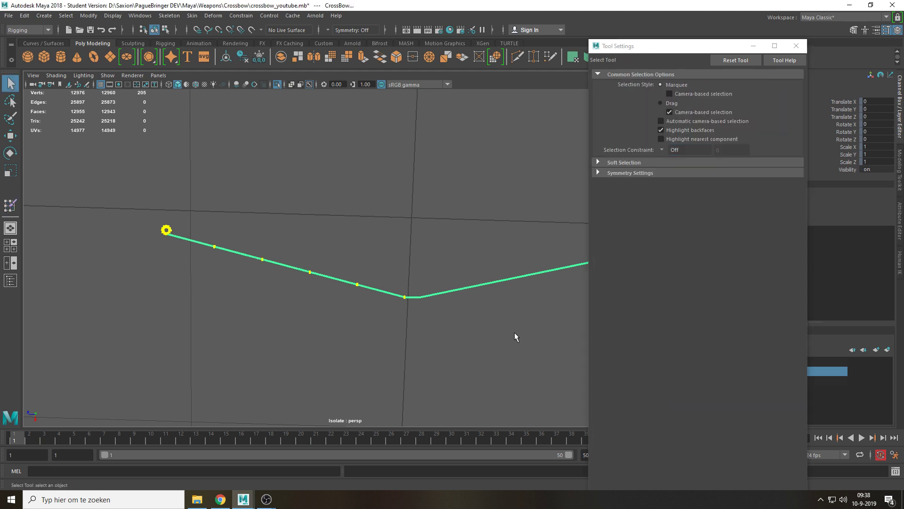
Show the whole crossbow again by ending the string's isolation, and save the scene
click(514, 333)
key(ctrl+1)
key(ctrl+s)
key(Return)
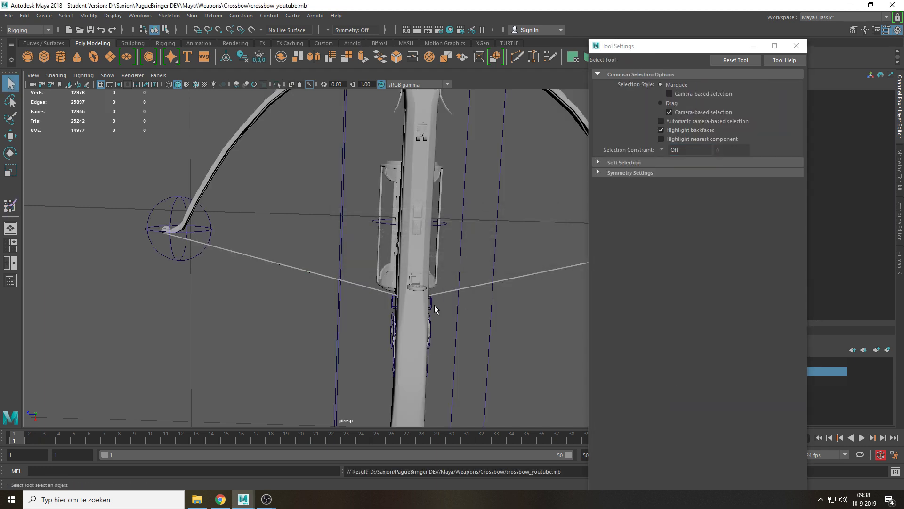
Slide CTRL_Sled along the stock to test the string, and reset its Translate X to 0
click(431, 303)
alt+drag(430, 304, 414, 228)
key(w)
key(ctrl+z)
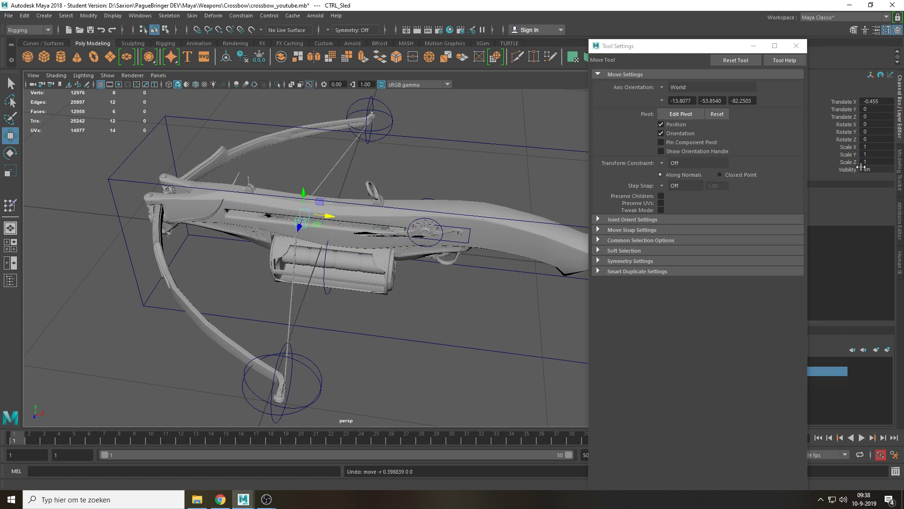
key(Return)
scroll(377, 334, up, 5)
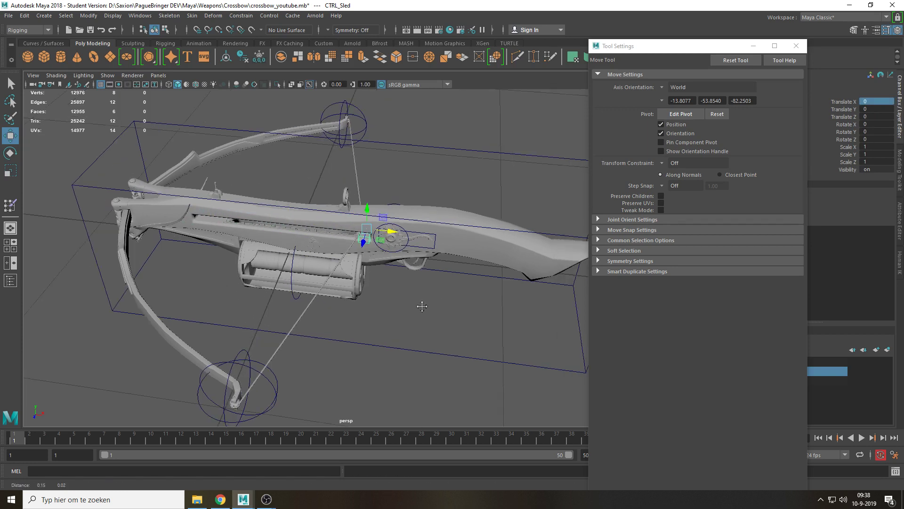
click(378, 334)
Inspect the gear and trigger area up close and save the scene
key(q)
alt+drag(368, 264, 373, 246)
scroll(373, 245, up, 4)
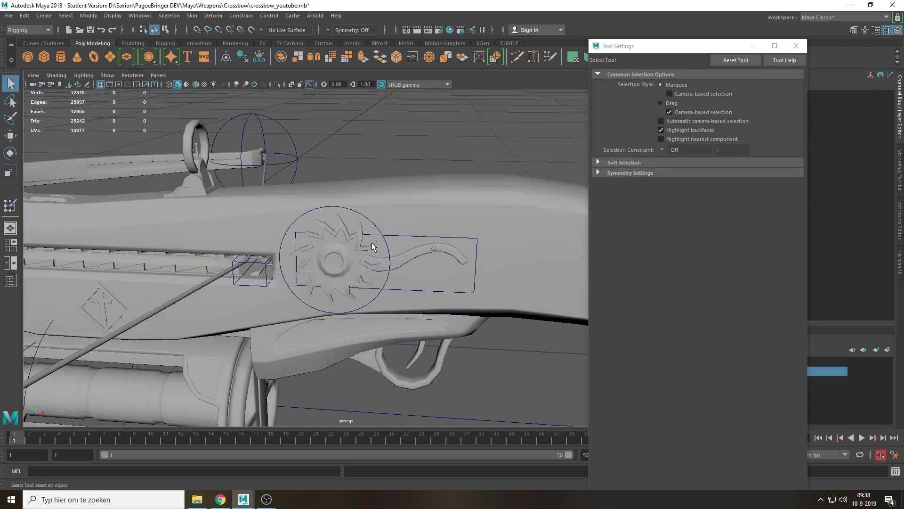
key(ctrl+s)
scroll(372, 242, down, 10)
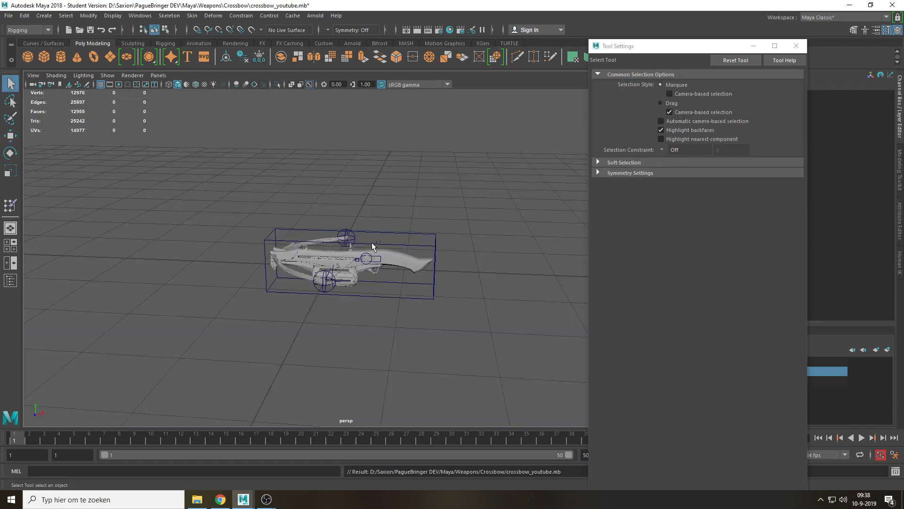
scroll(372, 242, up, 5)
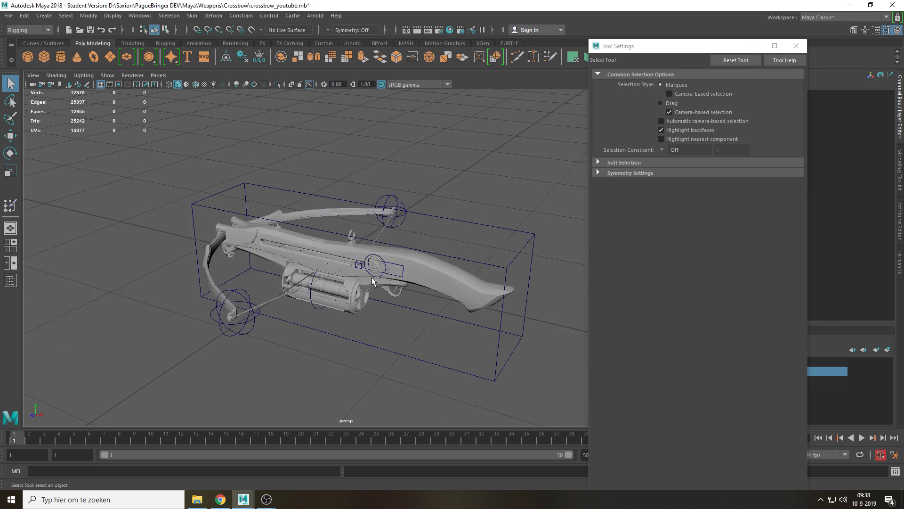